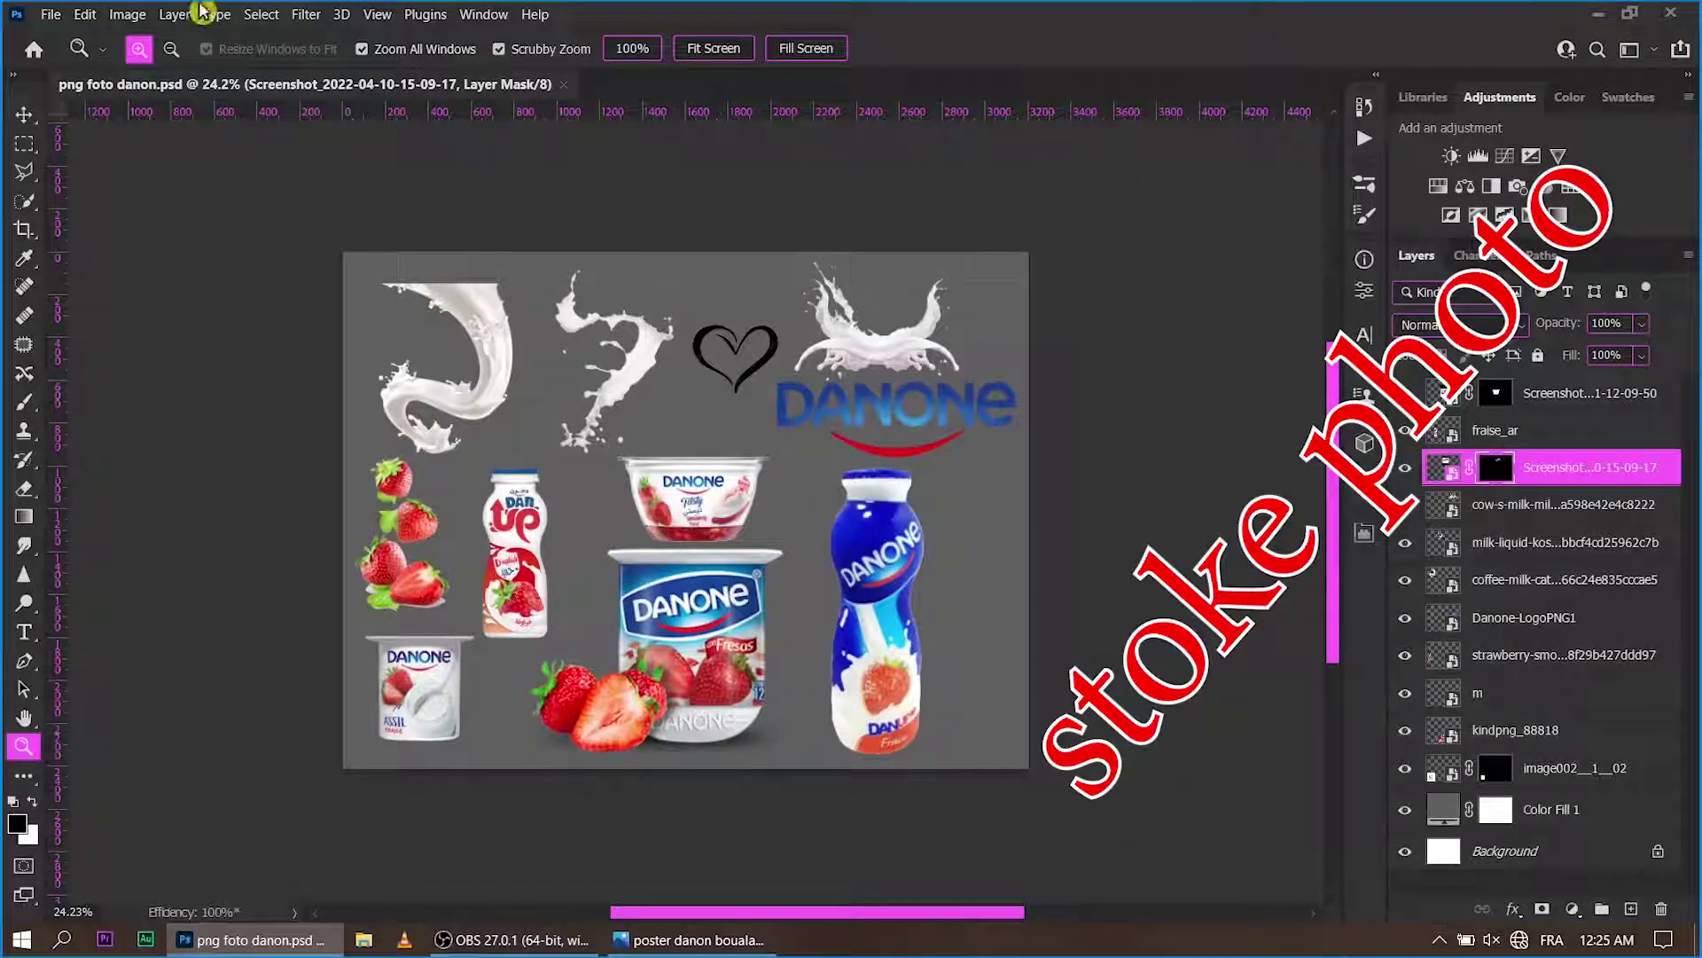
# Bring up New Document settings showing a 3200 × 2410 px, 300 ppi RGB preset.
pyautogui.click(51, 15)
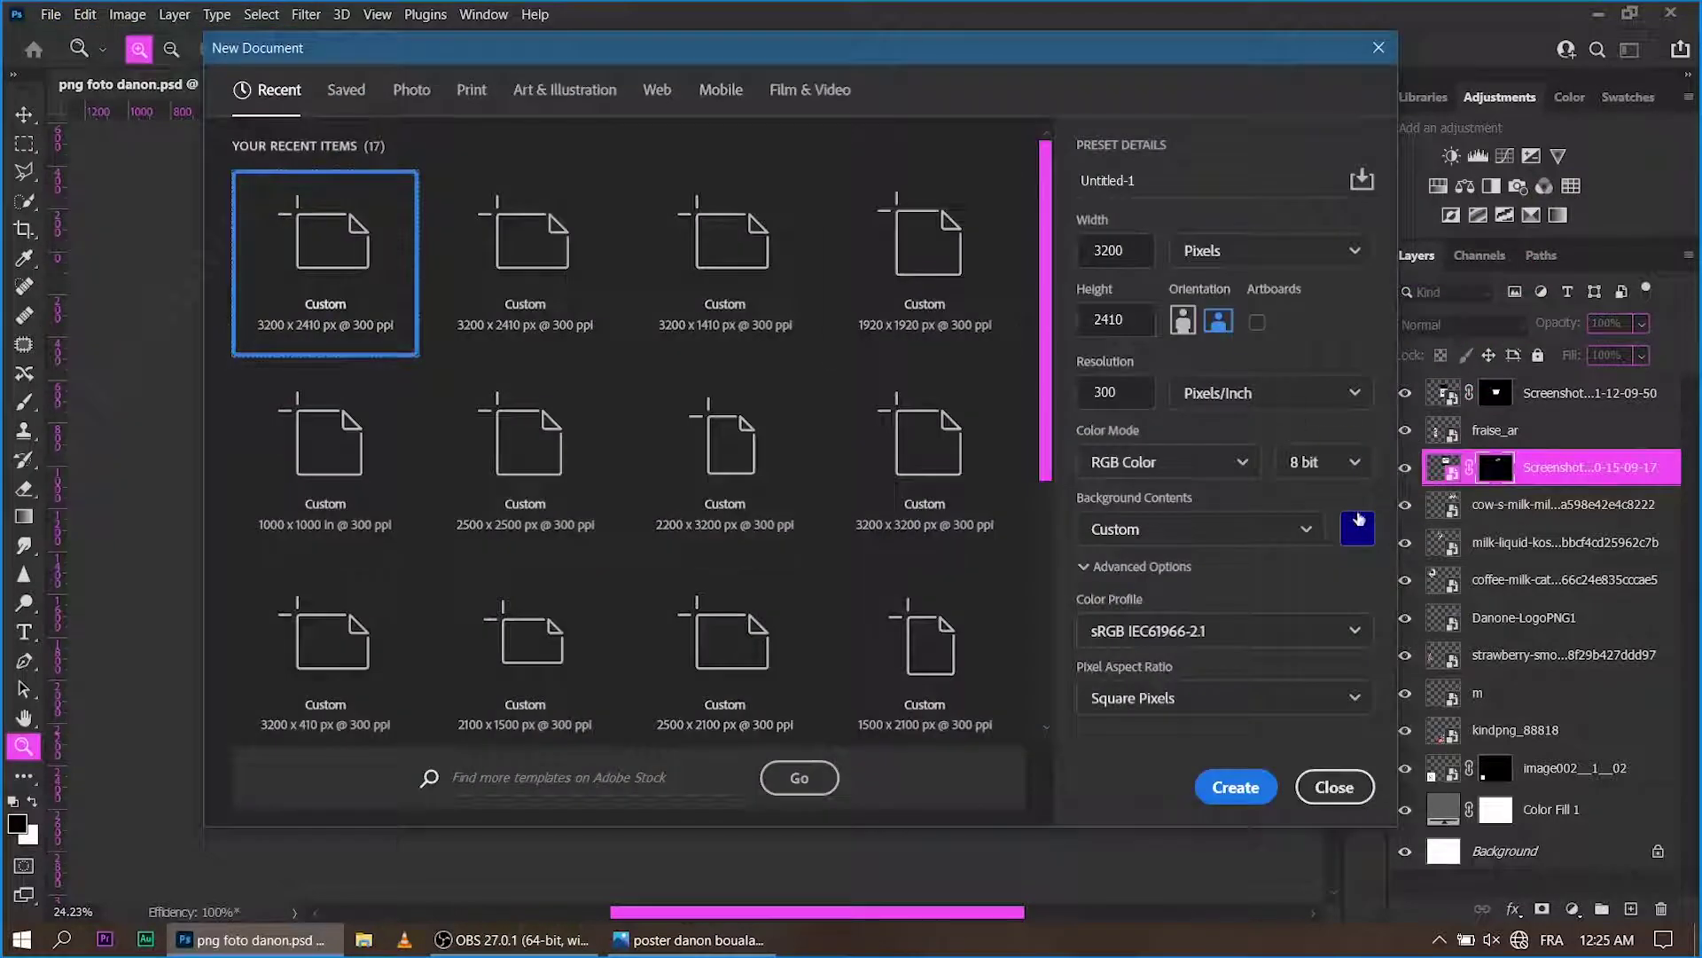
# Create the new canvas and crop it to a 1:1 square.
pyautogui.click(1236, 786)
pyautogui.keyDown('alt'); pyautogui.click(851, 453); pyautogui.keyUp('alt')
pyautogui.press('c')
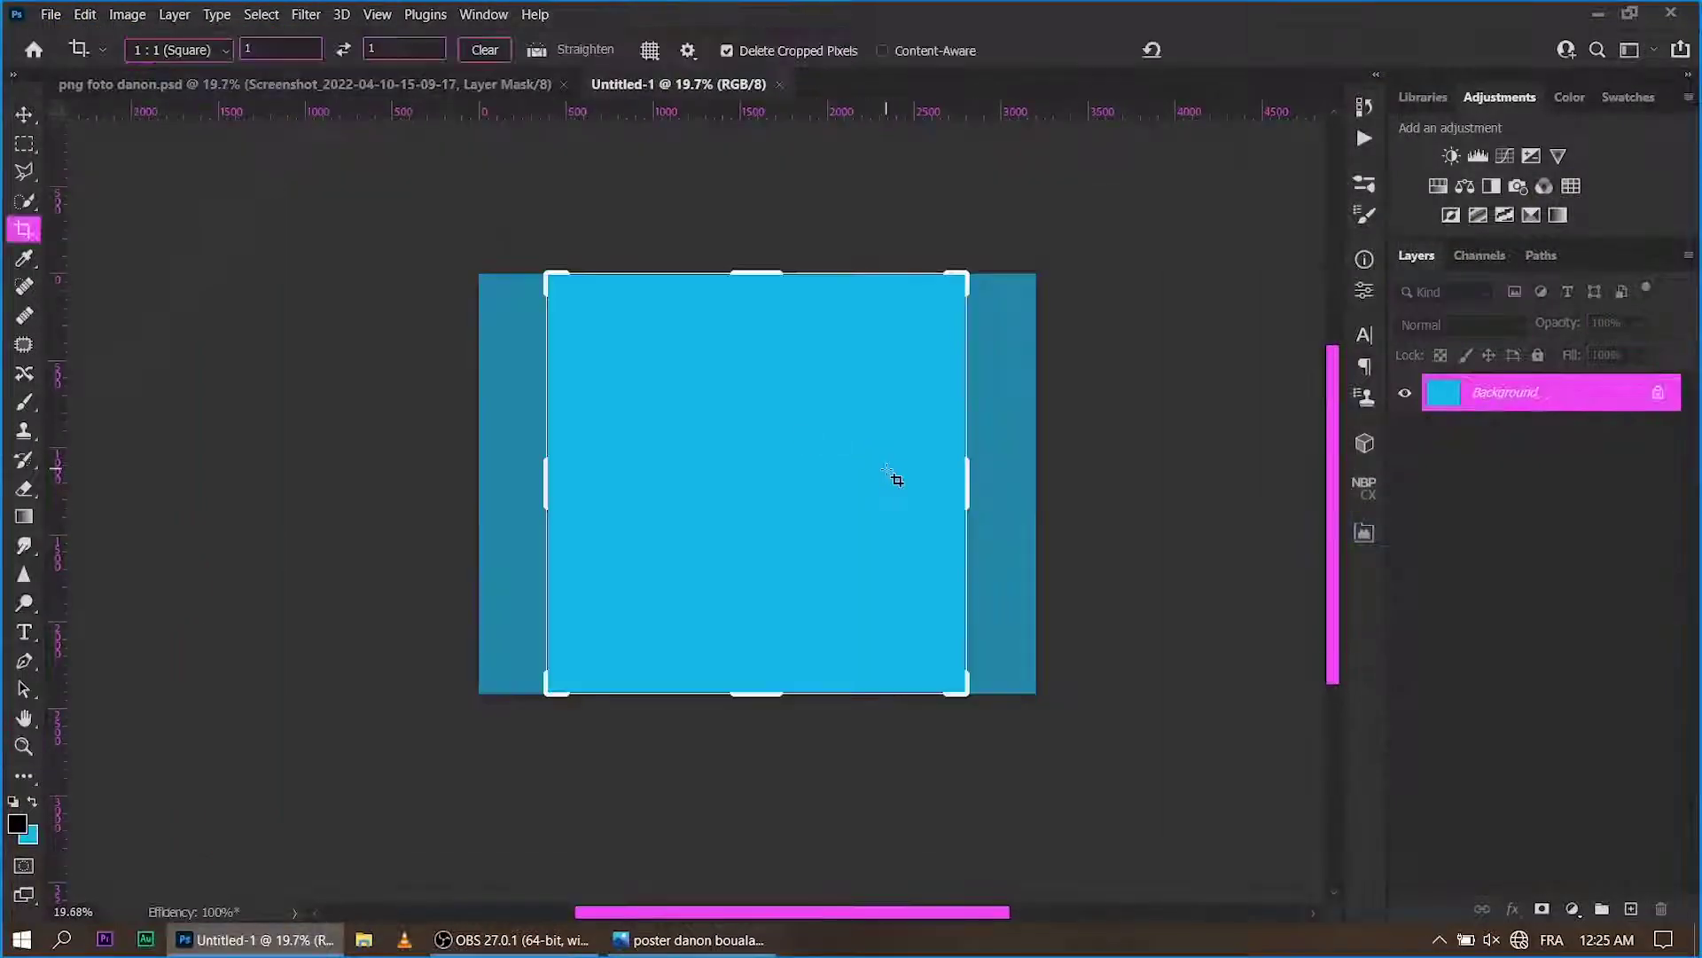
pyautogui.rightClick(890, 472)
pyautogui.click(955, 392)
pyautogui.press('Return')
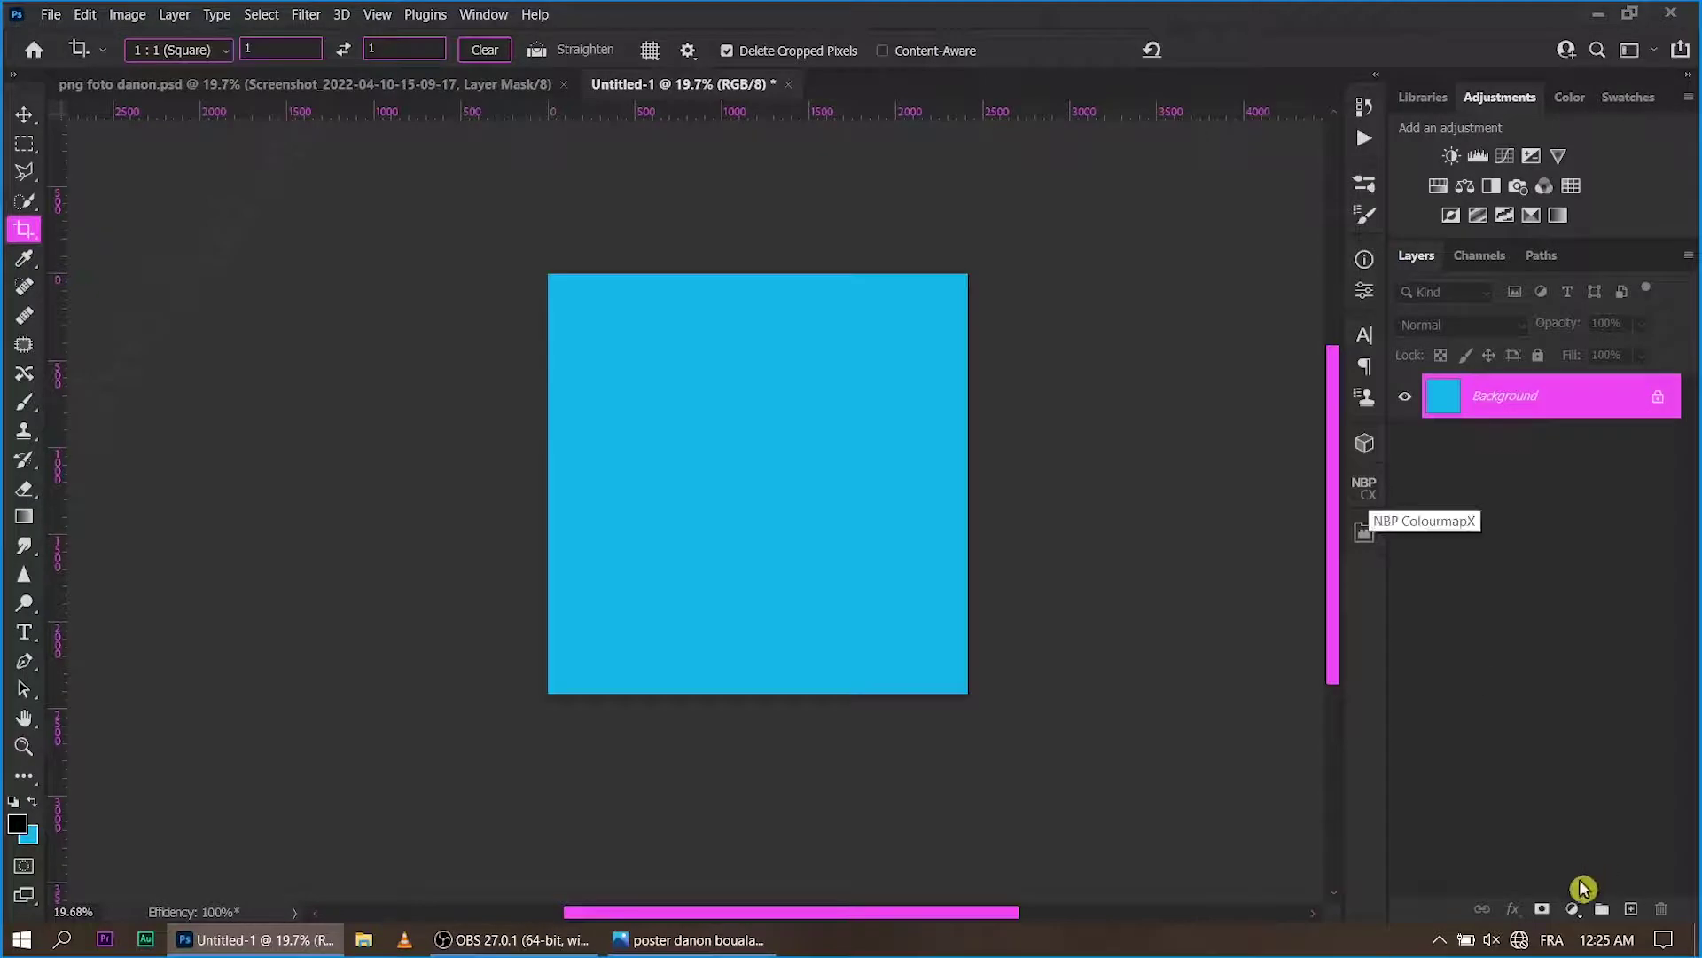
# Add a Solid Color fill layer in deep indigo #180081.
pyautogui.click(1573, 909)
pyautogui.click(1563, 536)
pyautogui.click(1277, 253)
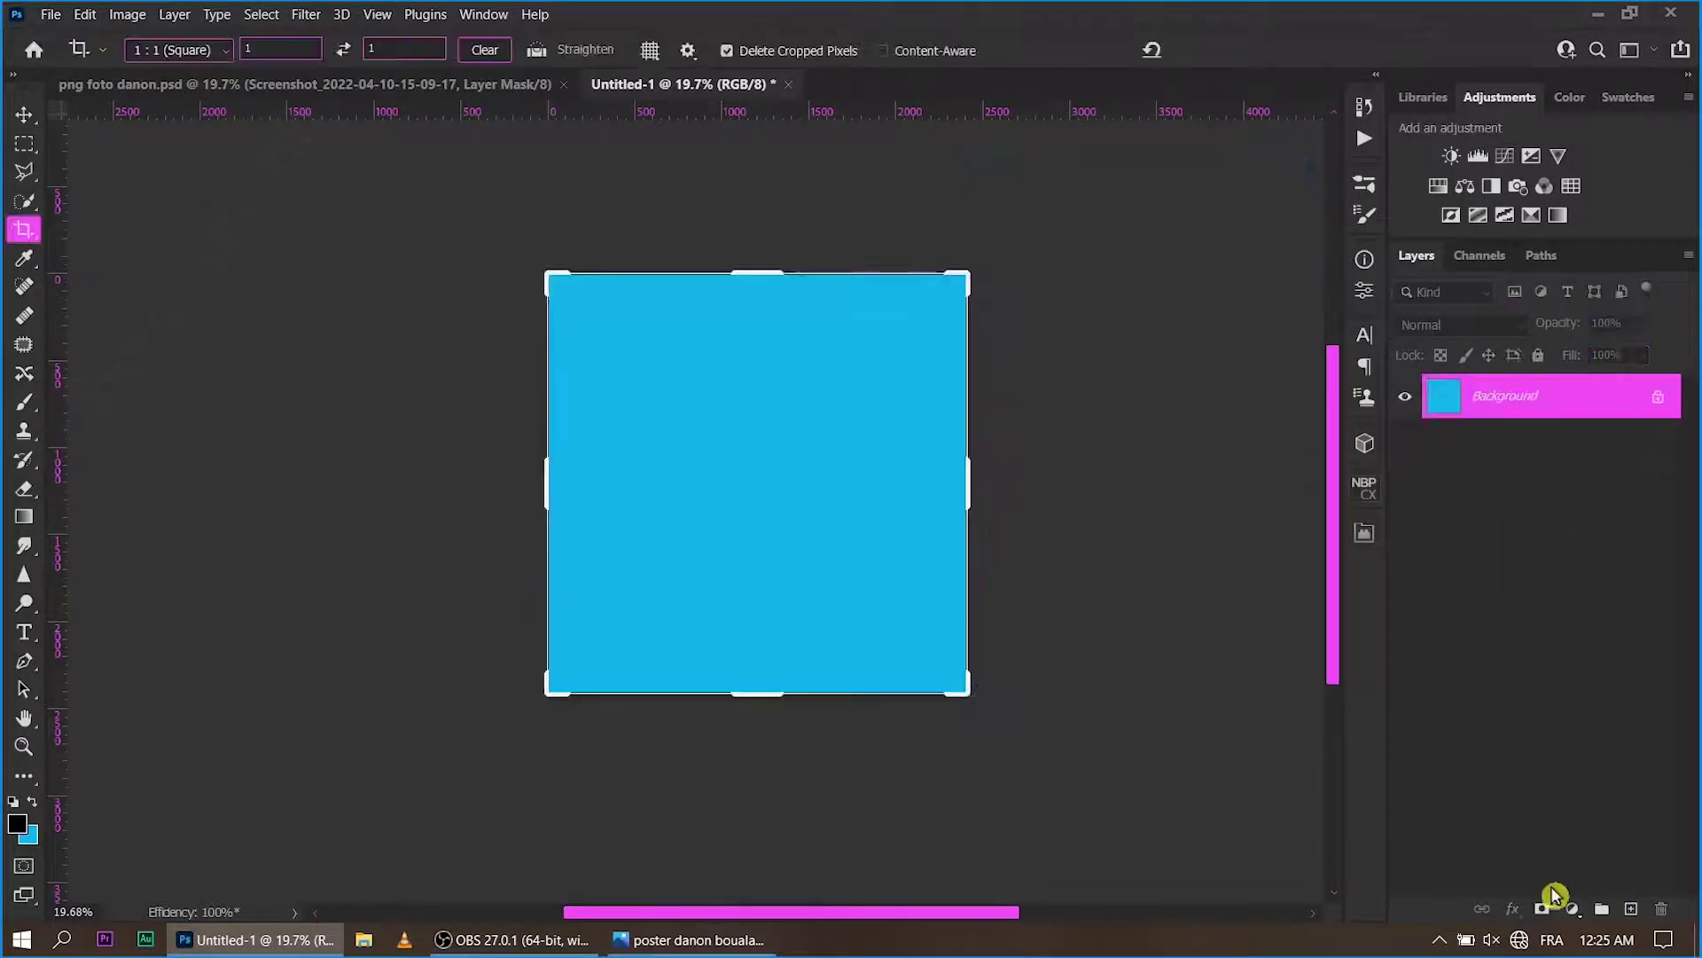
pyautogui.click(1573, 909)
pyautogui.click(1585, 518)
pyautogui.moveTo(1352, 338)
pyautogui.mouseDown()
pyautogui.moveTo(1341, 372)
pyautogui.moveTo(1346, 299)
pyautogui.mouseUp()
pyautogui.click(1314, 343)
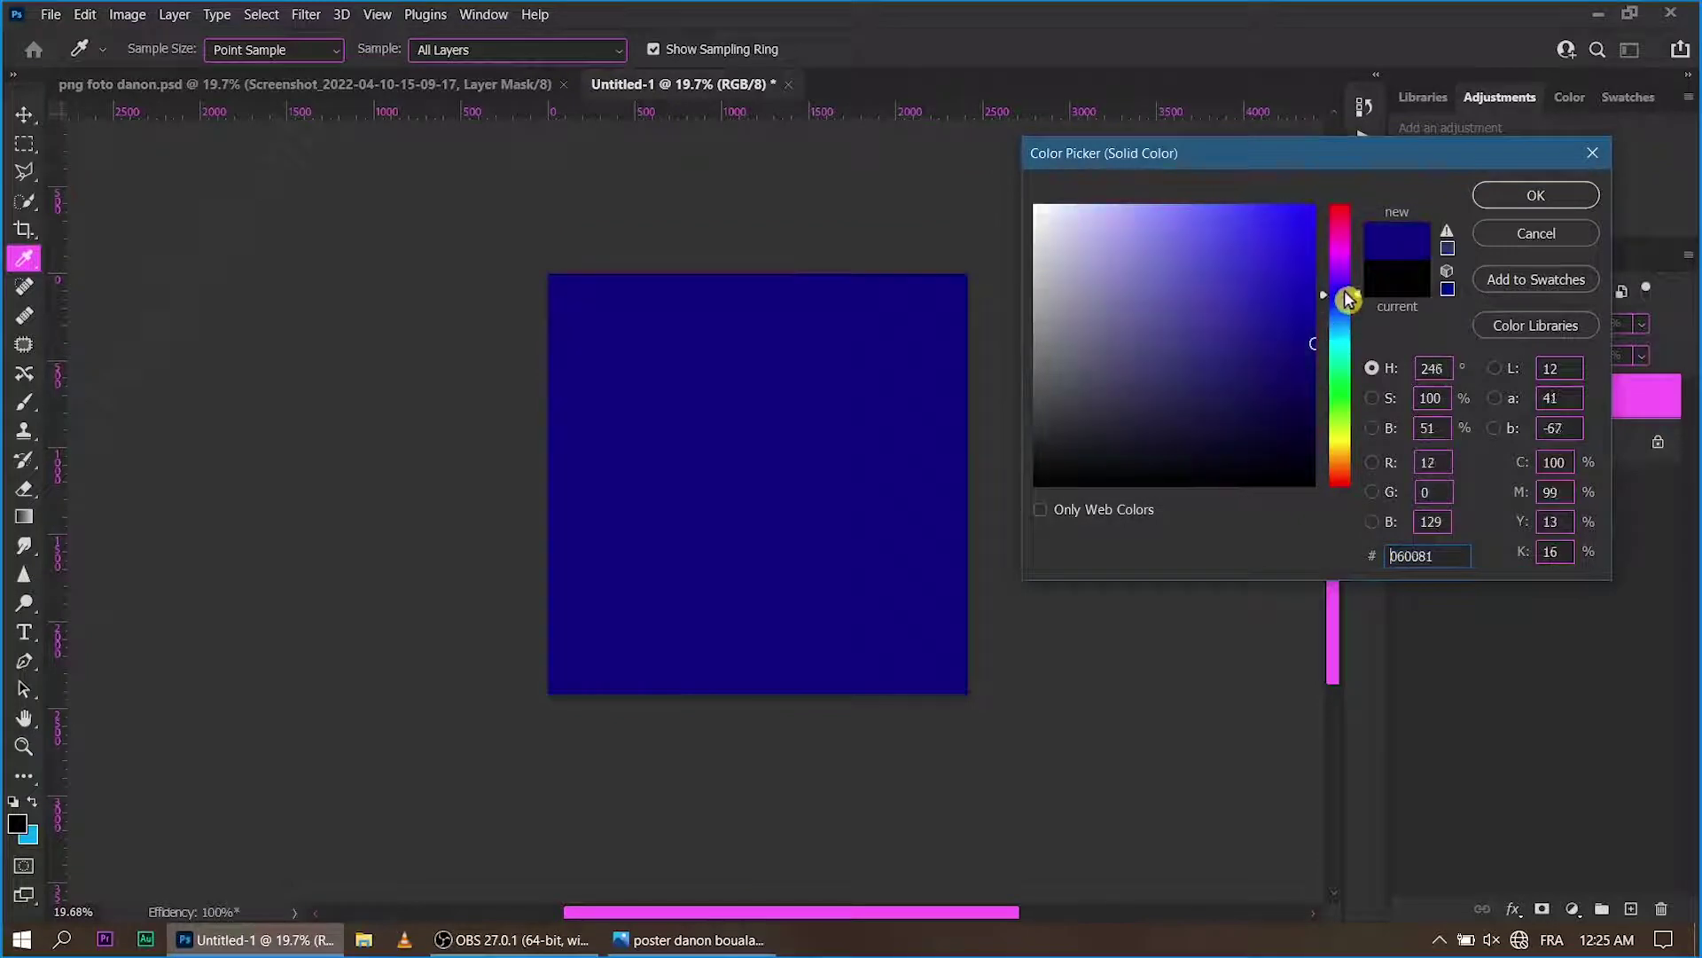
pyautogui.click(1520, 197)
# Copy the Tasty strawberry yogurt cup from png foto danon.psd into Untitled-1.
pyautogui.press('c')
pyautogui.press('z')
pyautogui.click(887, 479)
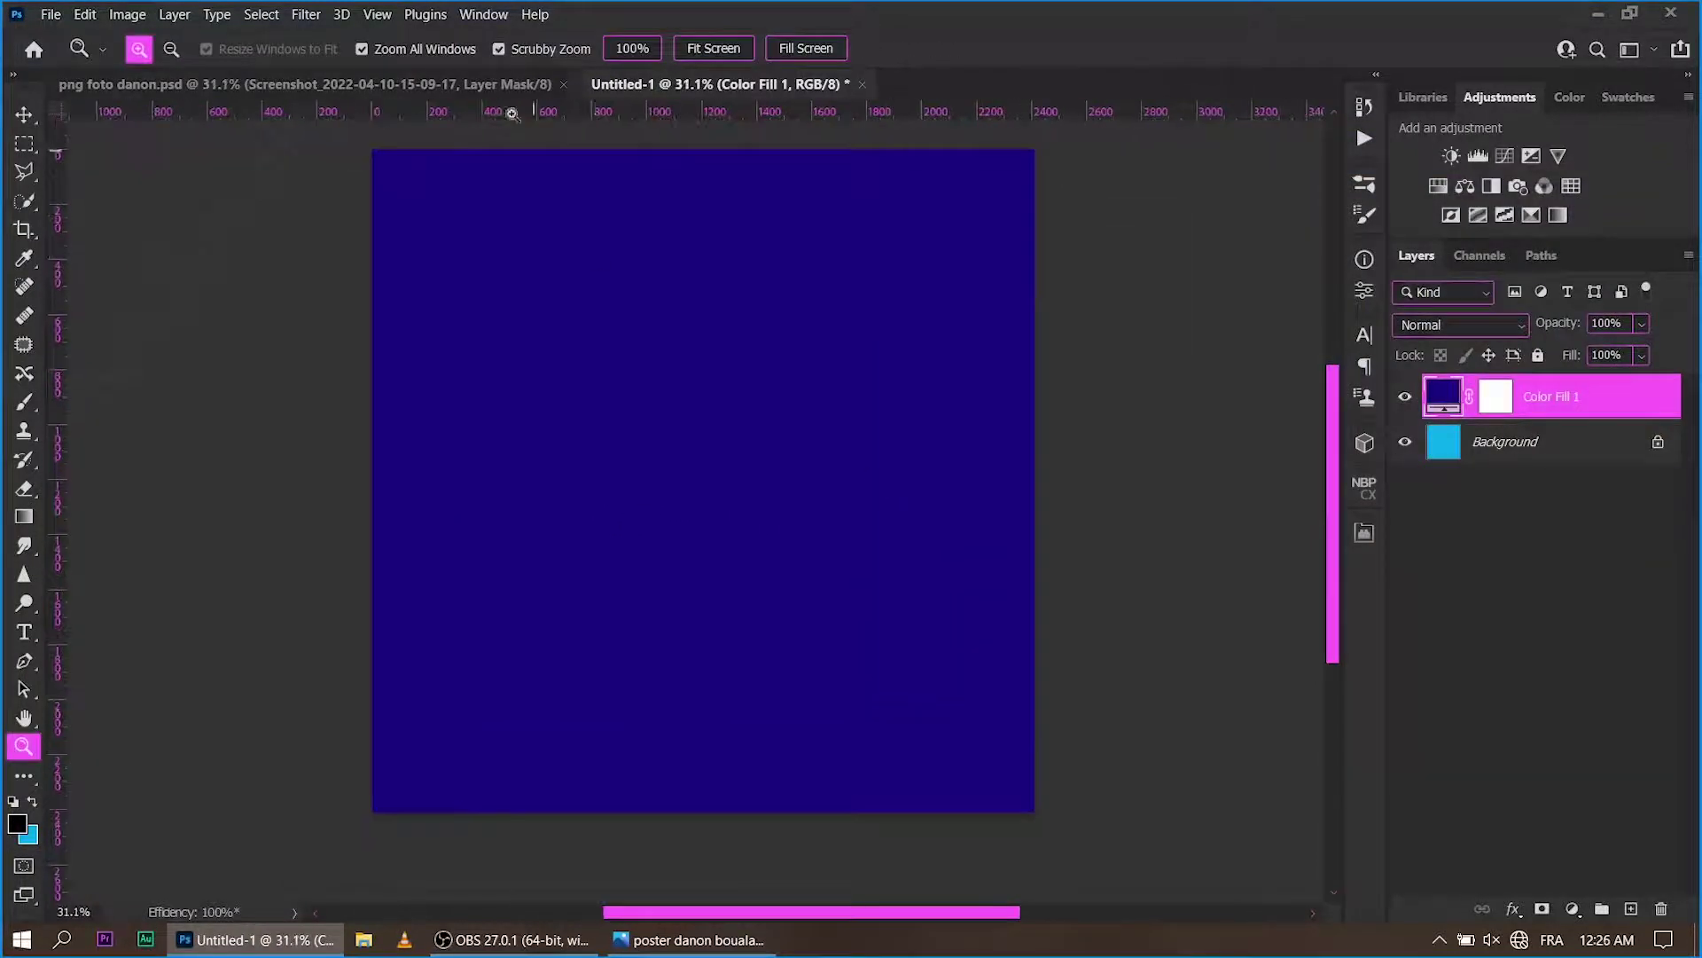
pyautogui.click(496, 84)
pyautogui.press('v')
pyautogui.moveTo(705, 485)
pyautogui.mouseDown()
pyautogui.moveTo(867, 540)
pyautogui.moveTo(841, 523)
pyautogui.mouseUp()
# Bring the large kindpng_88818 strawberry yogurt cup into the poster, scaled to 24.22%.
pyautogui.click(374, 81)
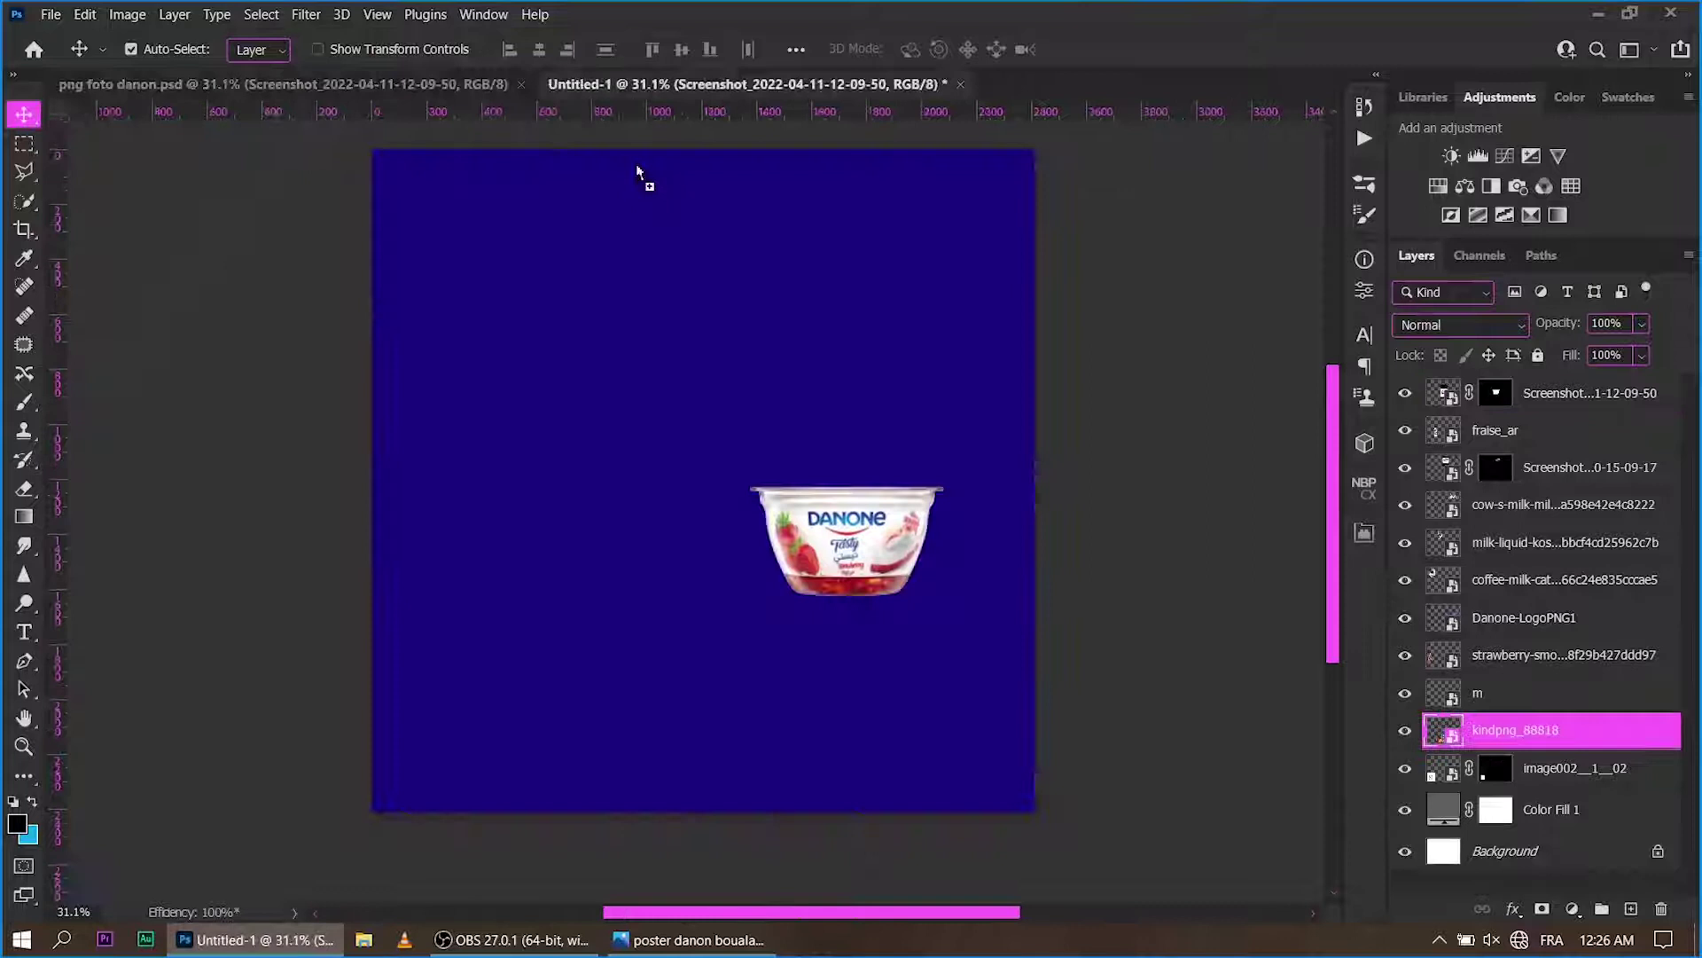
pyautogui.moveTo(630, 682); pyautogui.dragTo(547, 517)
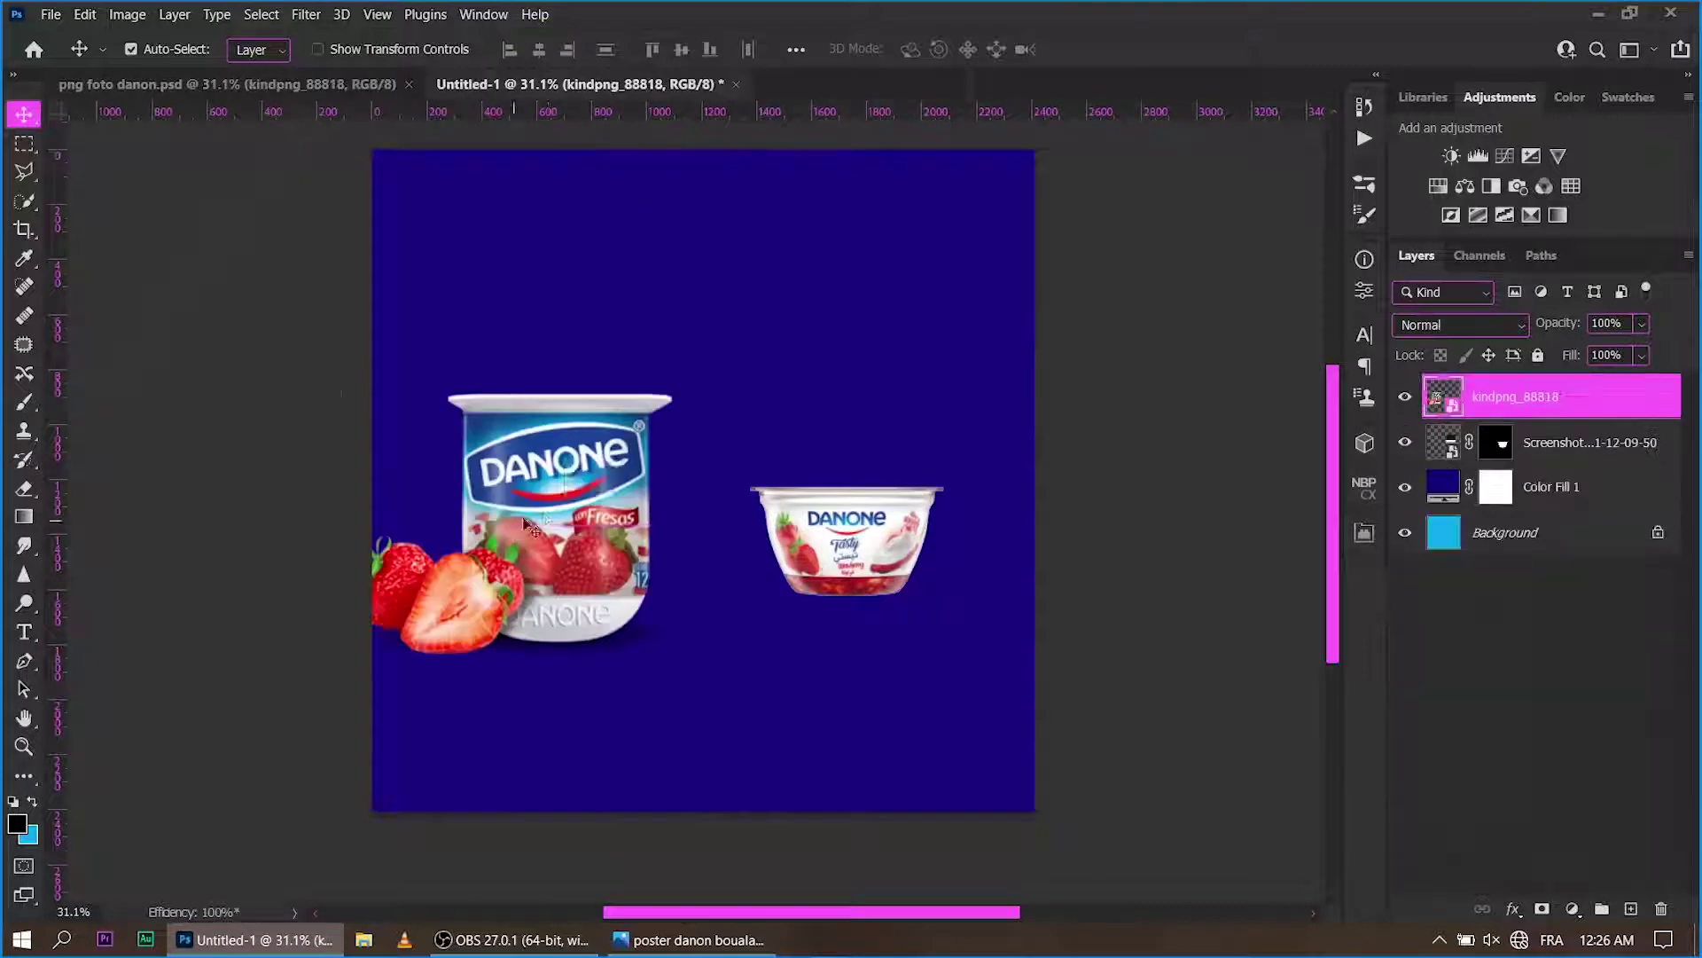
pyautogui.hotkey('ctrl', 't')
pyautogui.moveTo(509, 391); pyautogui.dragTo(508, 492)
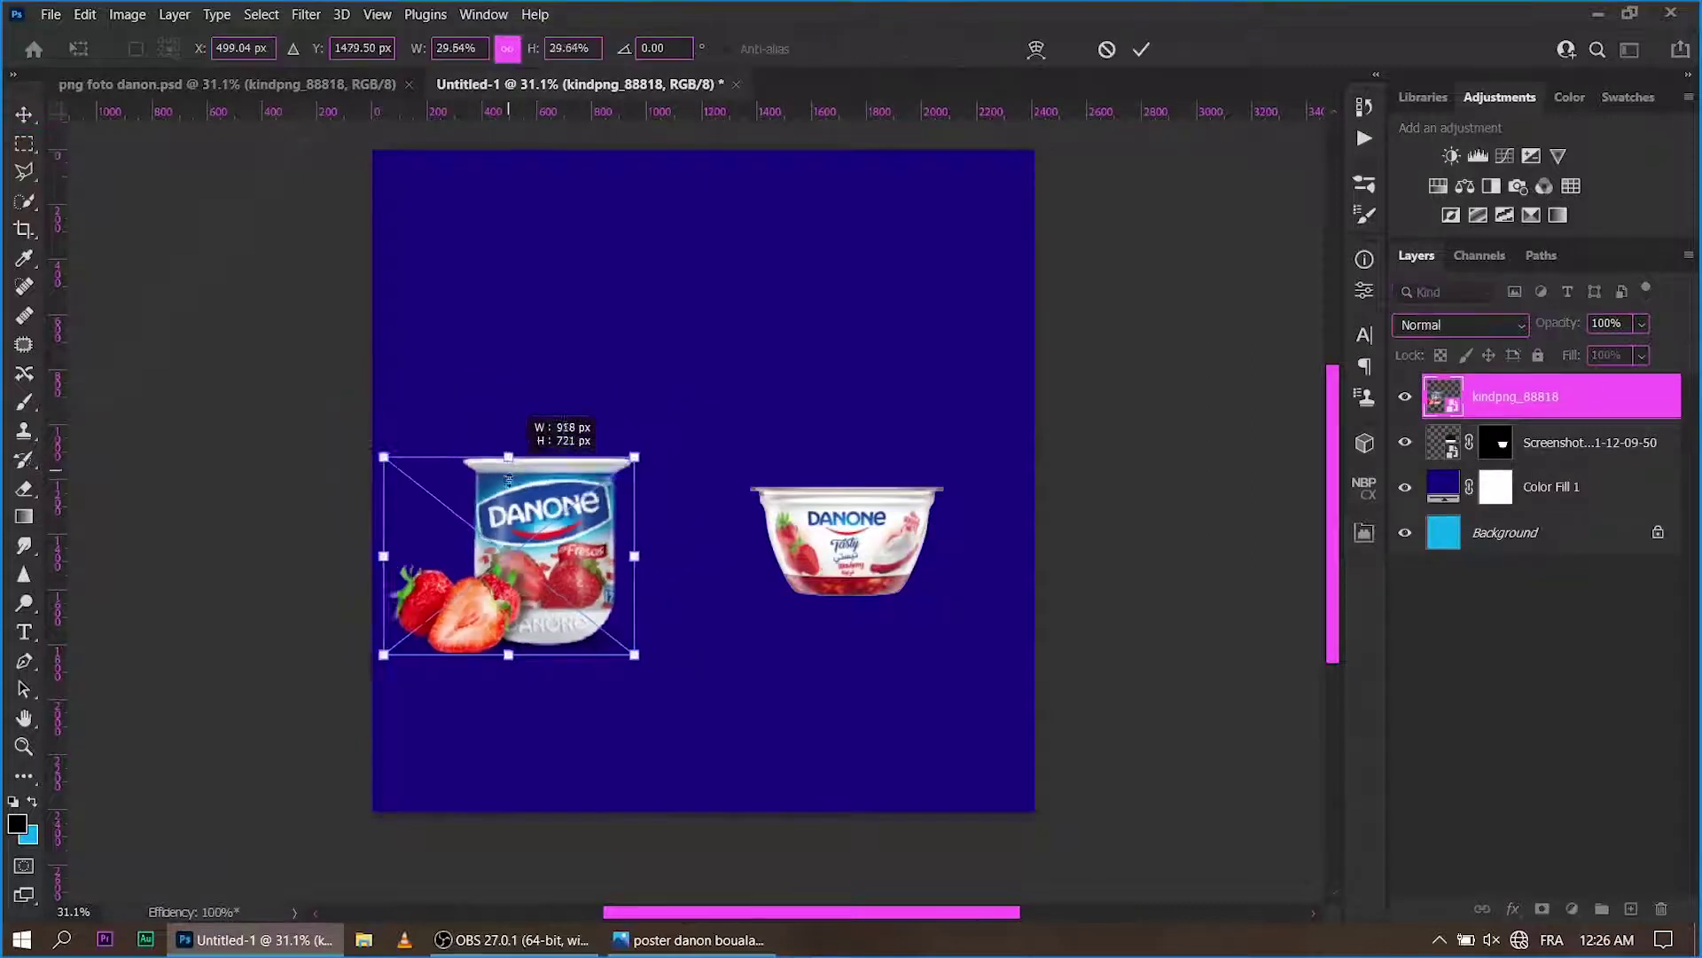
pyautogui.moveTo(534, 566); pyautogui.dragTo(534, 532)
pyautogui.click(1141, 49)
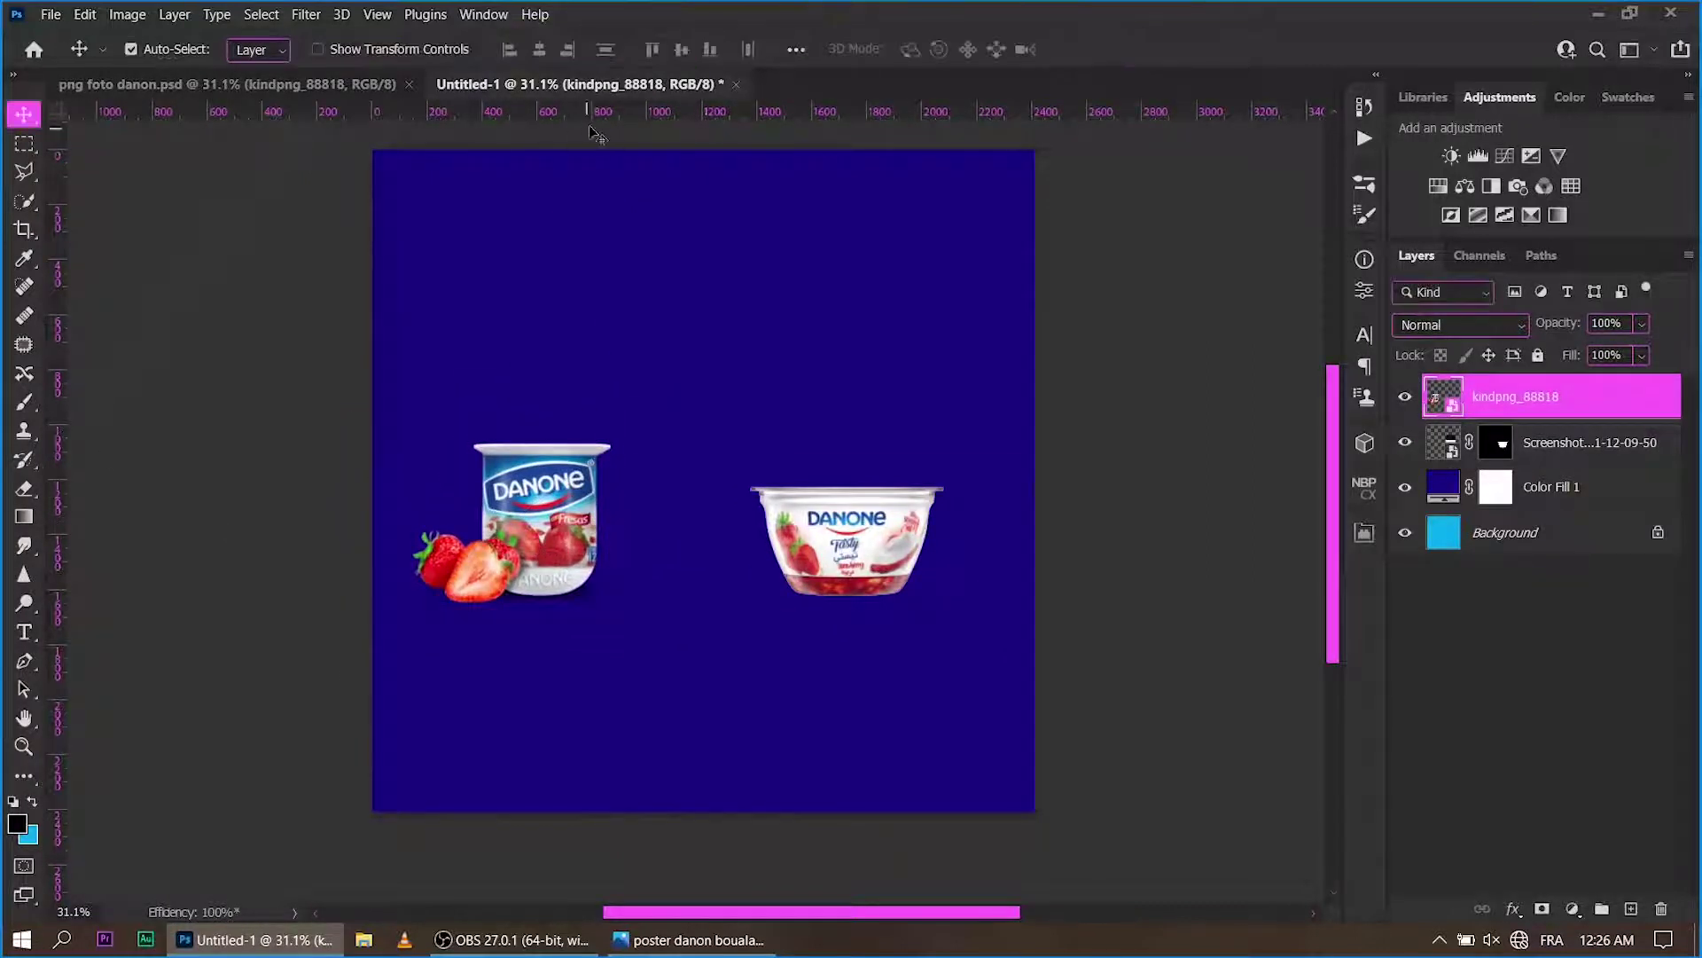
# Add a horizontal guide under the cups and shift the left cup onto it.
pyautogui.moveTo(592, 112)
pyautogui.mouseDown()
pyautogui.moveTo(590, 597)
pyautogui.moveTo(606, 605)
pyautogui.mouseUp()
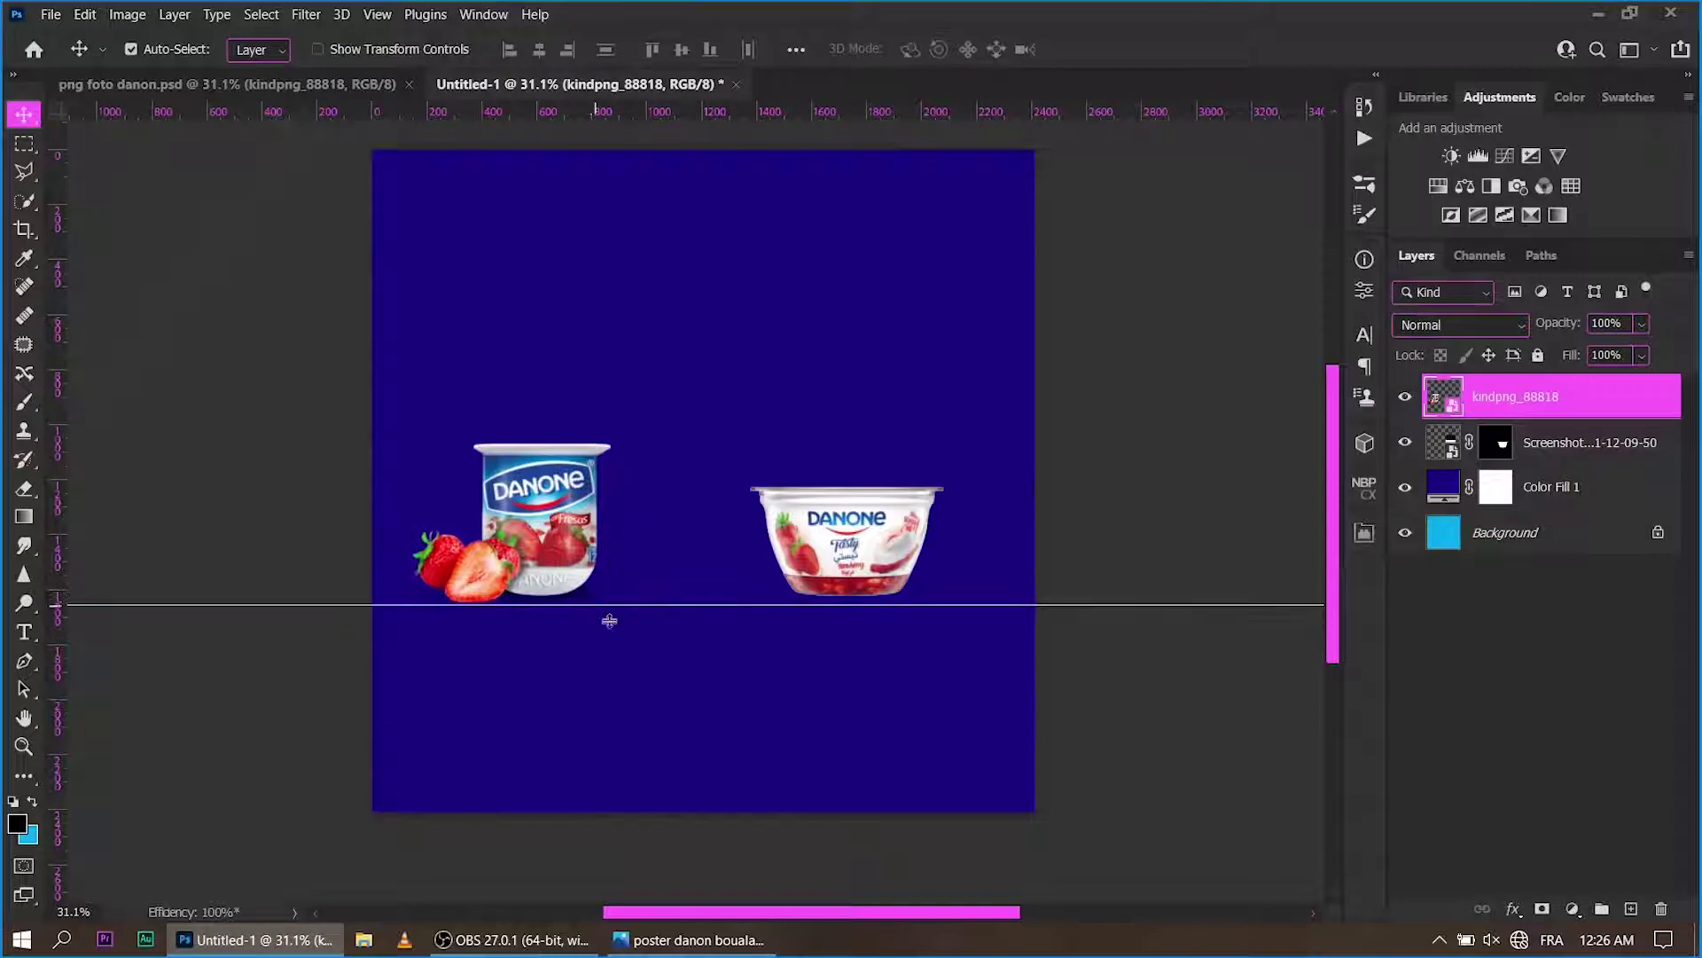
pyautogui.press('z')
pyautogui.moveTo(711, 293); pyautogui.dragTo(650, 529)
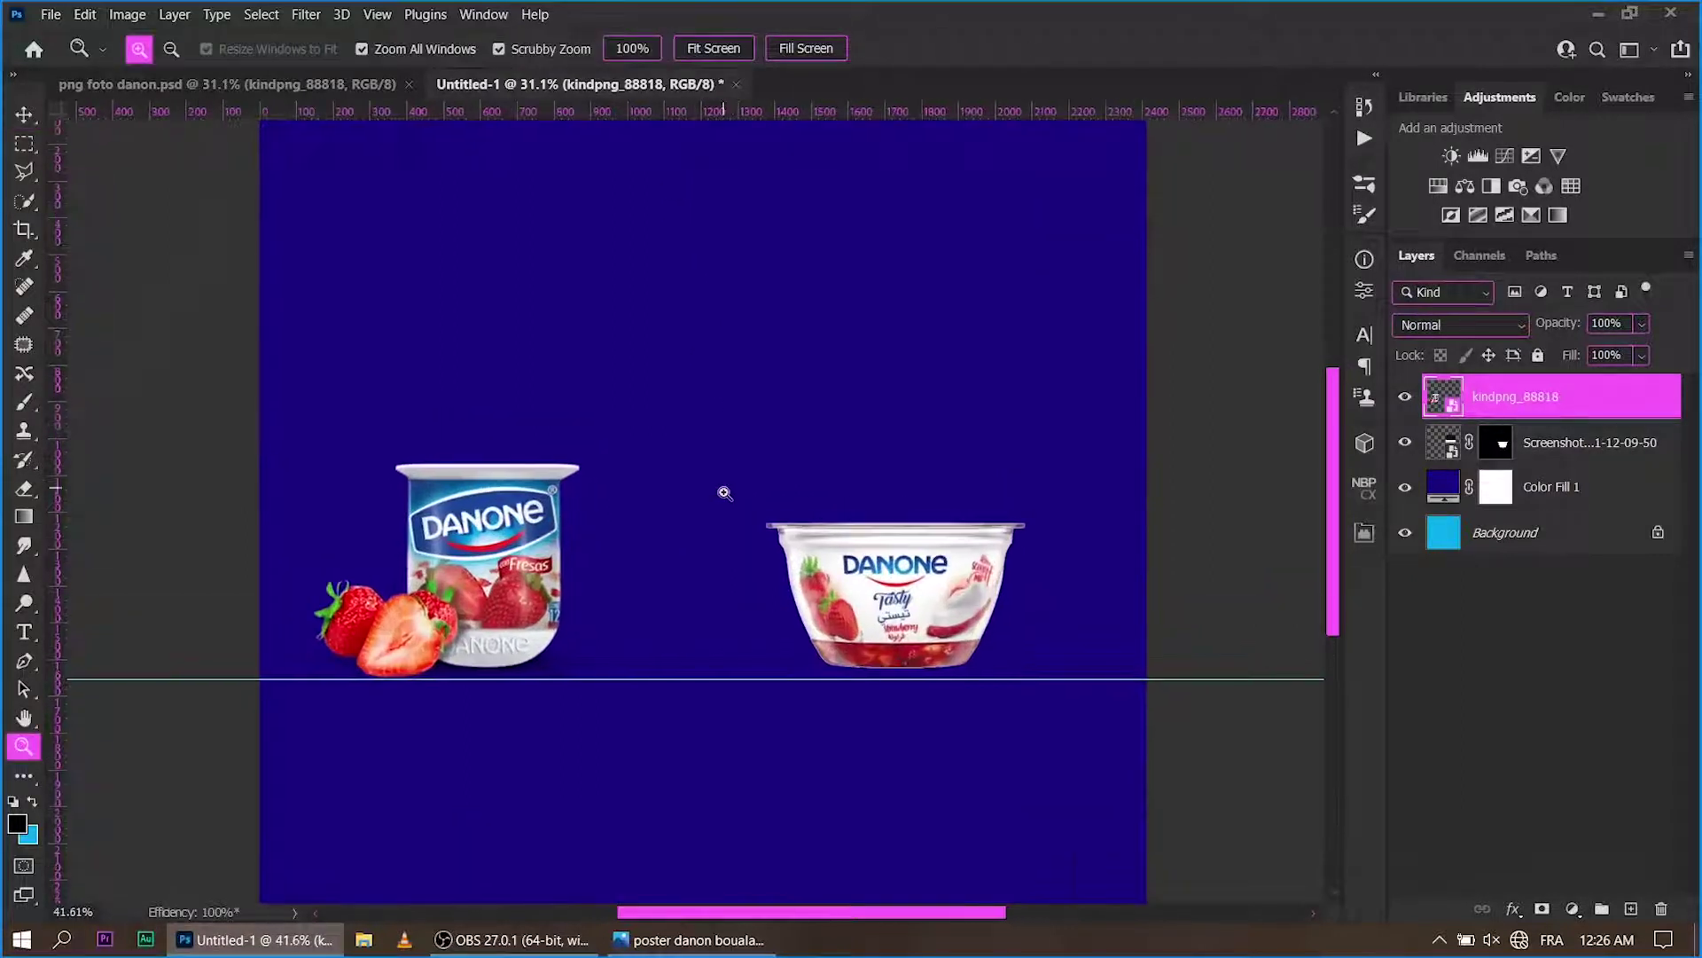
pyautogui.hotkey('ctrl', 't')
pyautogui.hotkey('shift', 'Left')
pyautogui.hotkey('shift', 'Left')
pyautogui.hotkey('shift', 'Left')
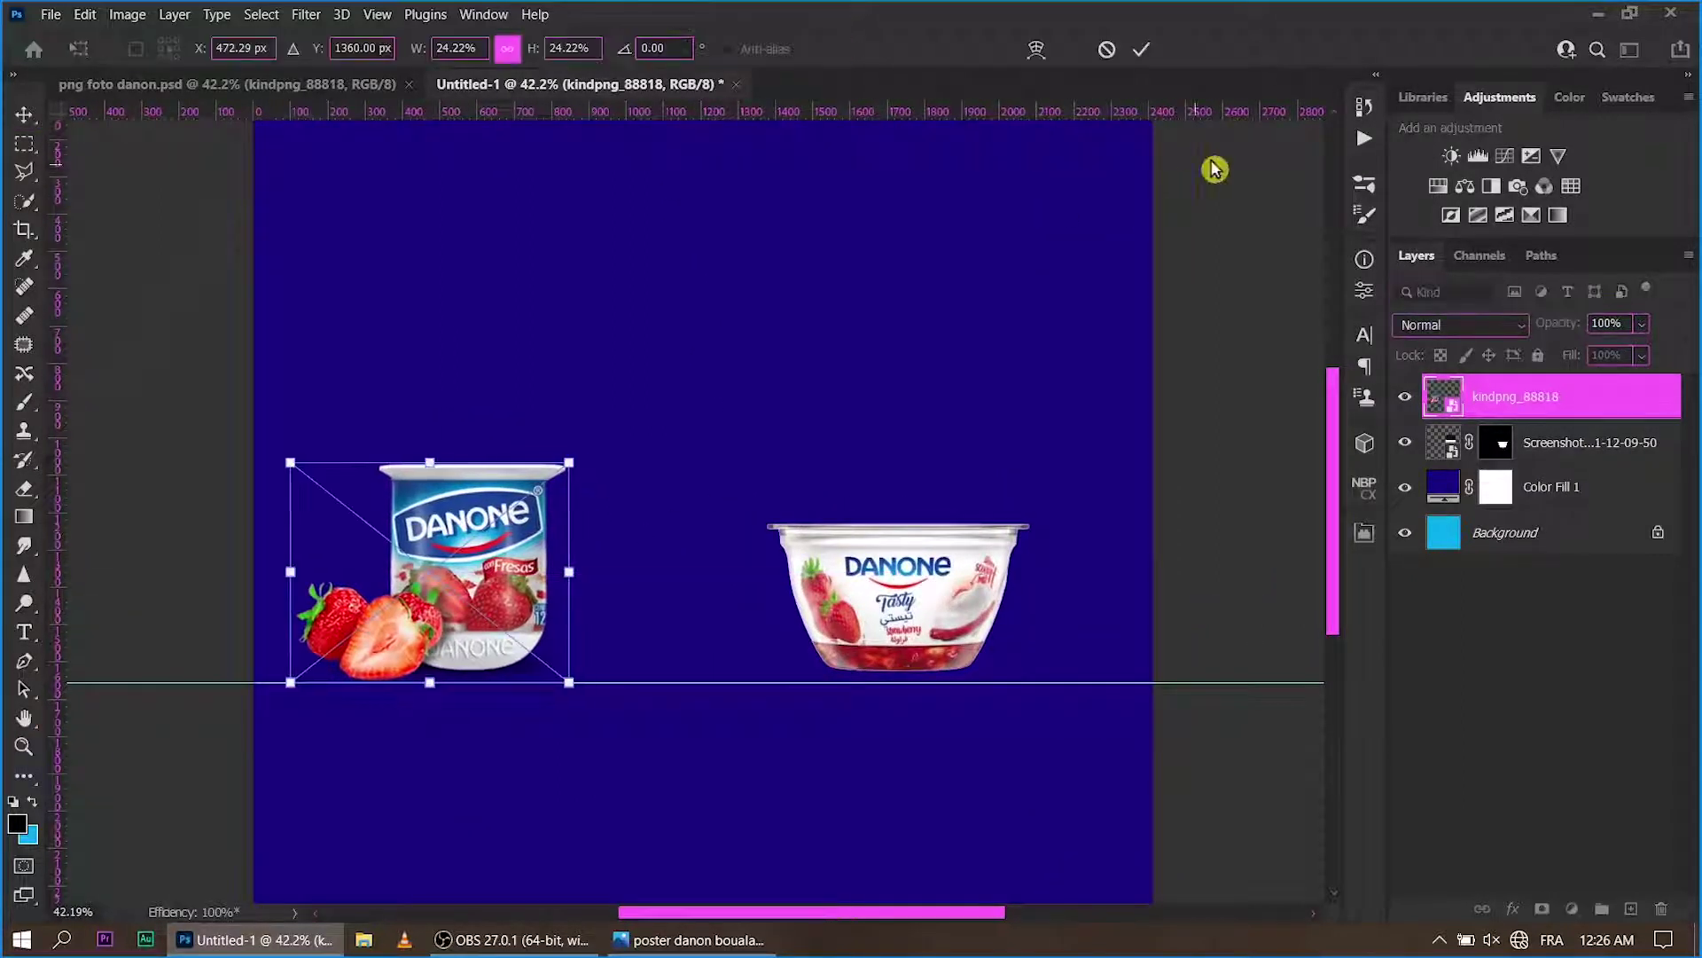
pyautogui.moveTo(552, 471); pyautogui.dragTo(516, 471)
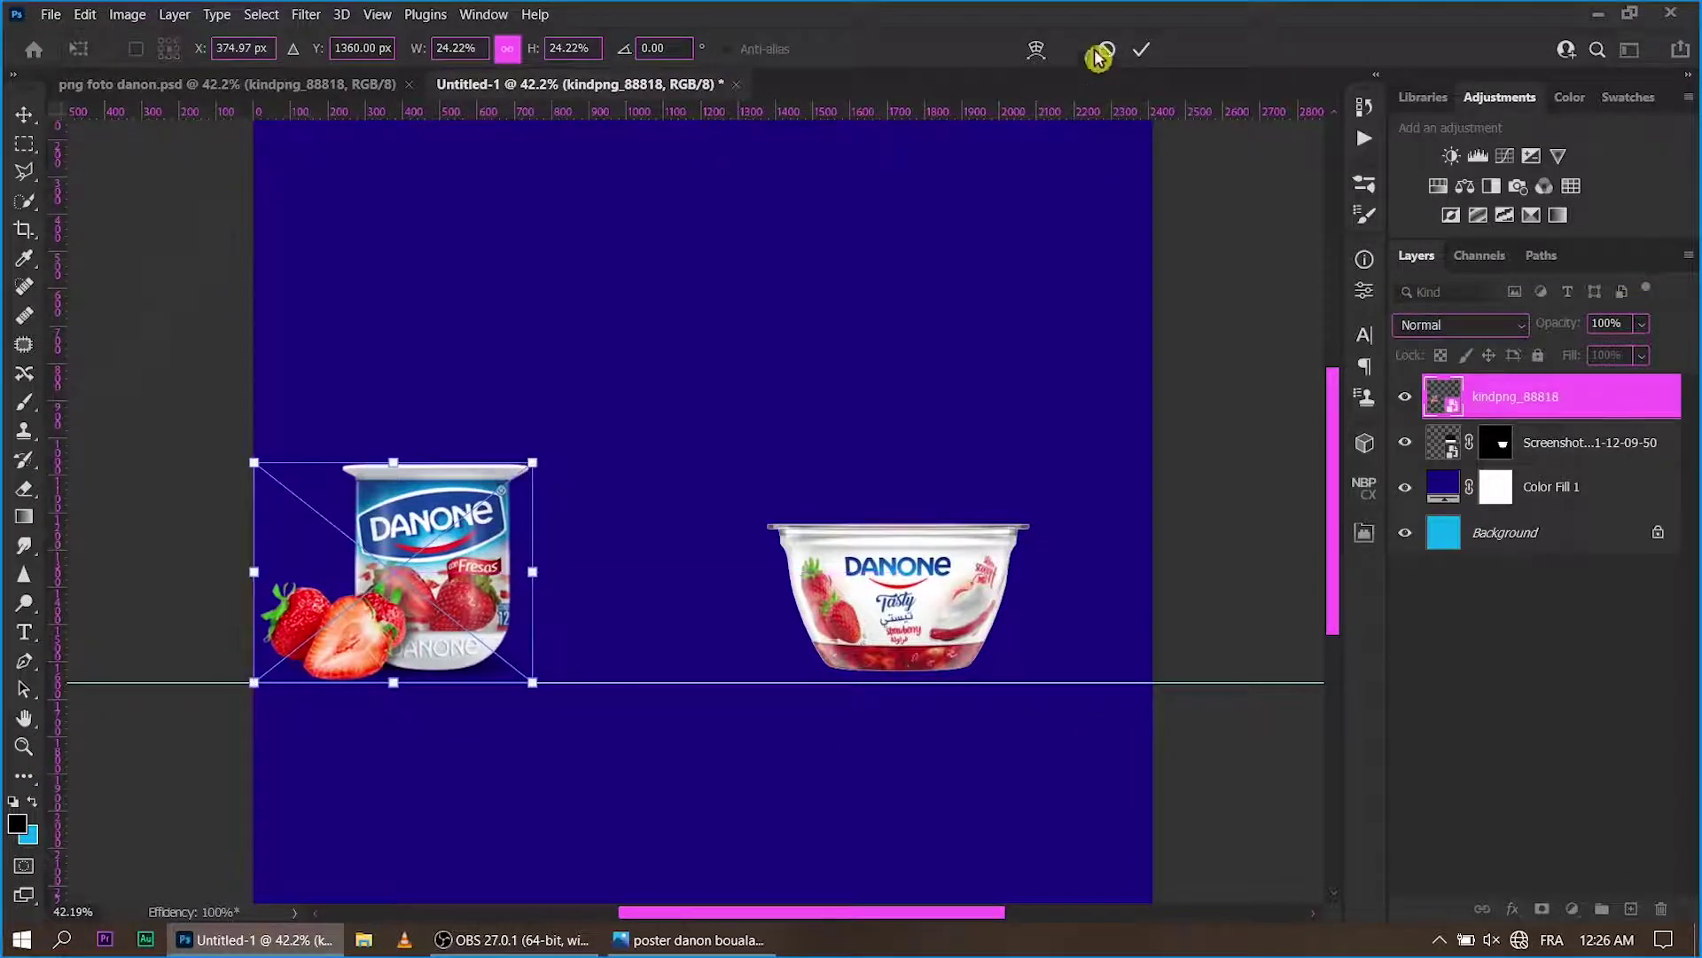
pyautogui.click(1141, 50)
# Scale the Tasty cup to about 90.68% and move it further right.
pyautogui.press('v')
pyautogui.hotkey('alt', '[')
pyautogui.hotkey('ctrl', 't')
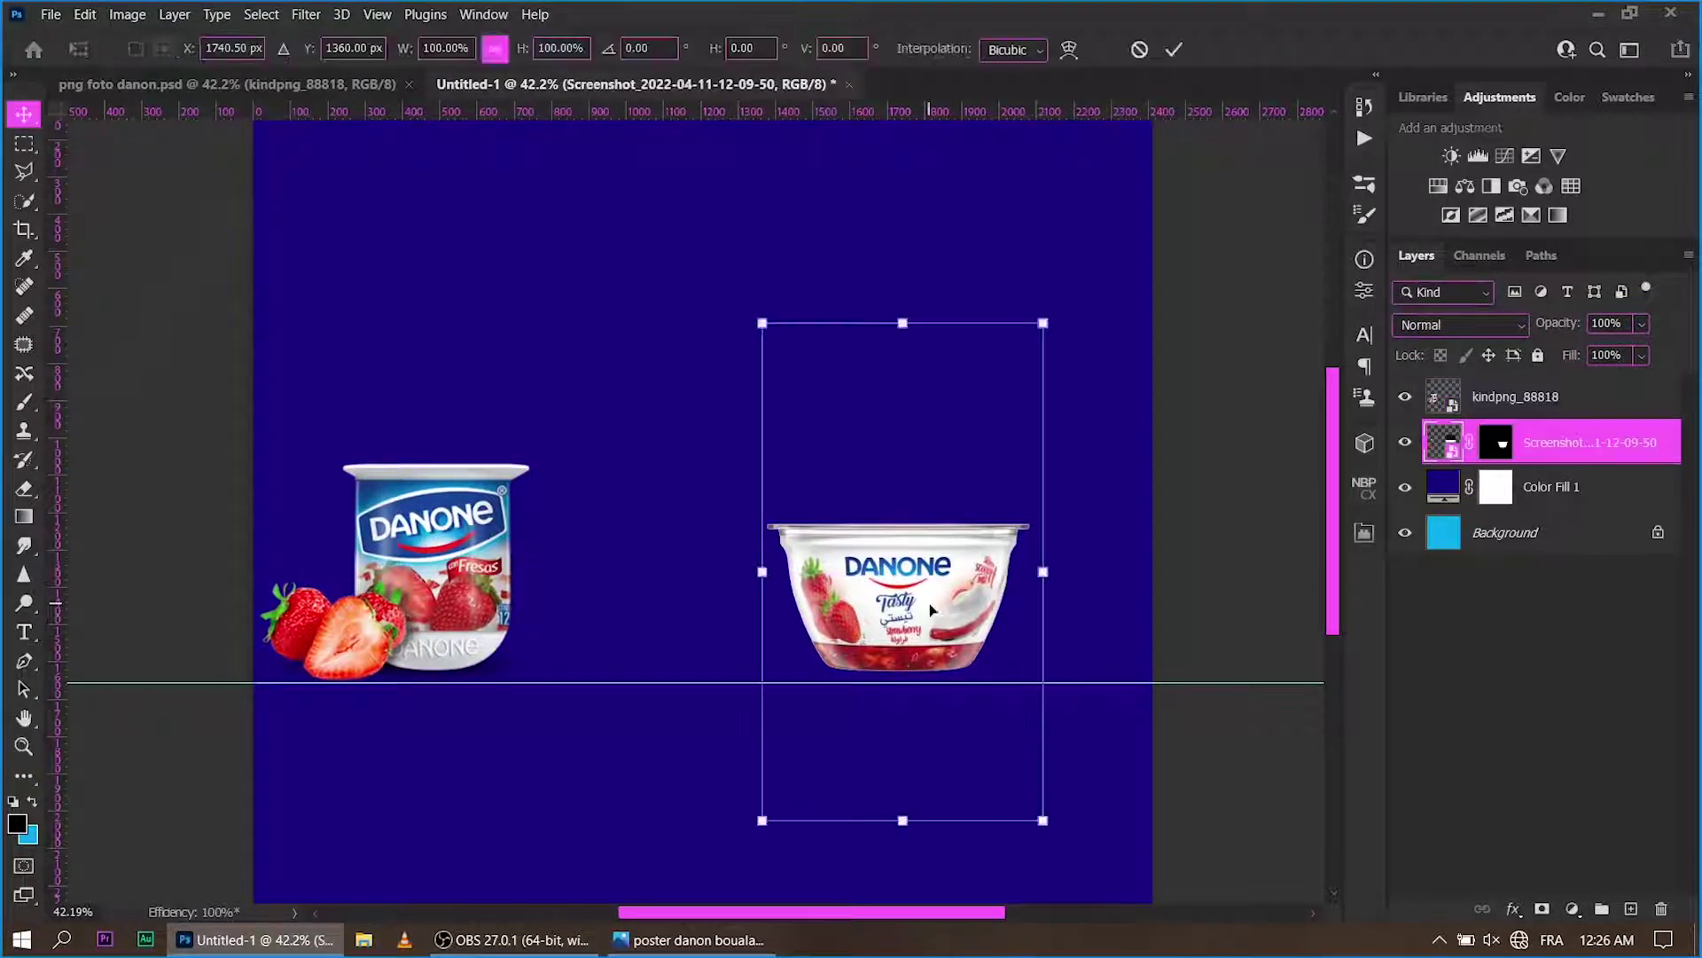
pyautogui.moveTo(902, 323); pyautogui.dragTo(903, 289)
pyautogui.moveTo(913, 478)
pyautogui.mouseDown()
pyautogui.moveTo(1020, 486)
pyautogui.moveTo(1000, 486)
pyautogui.mouseUp()
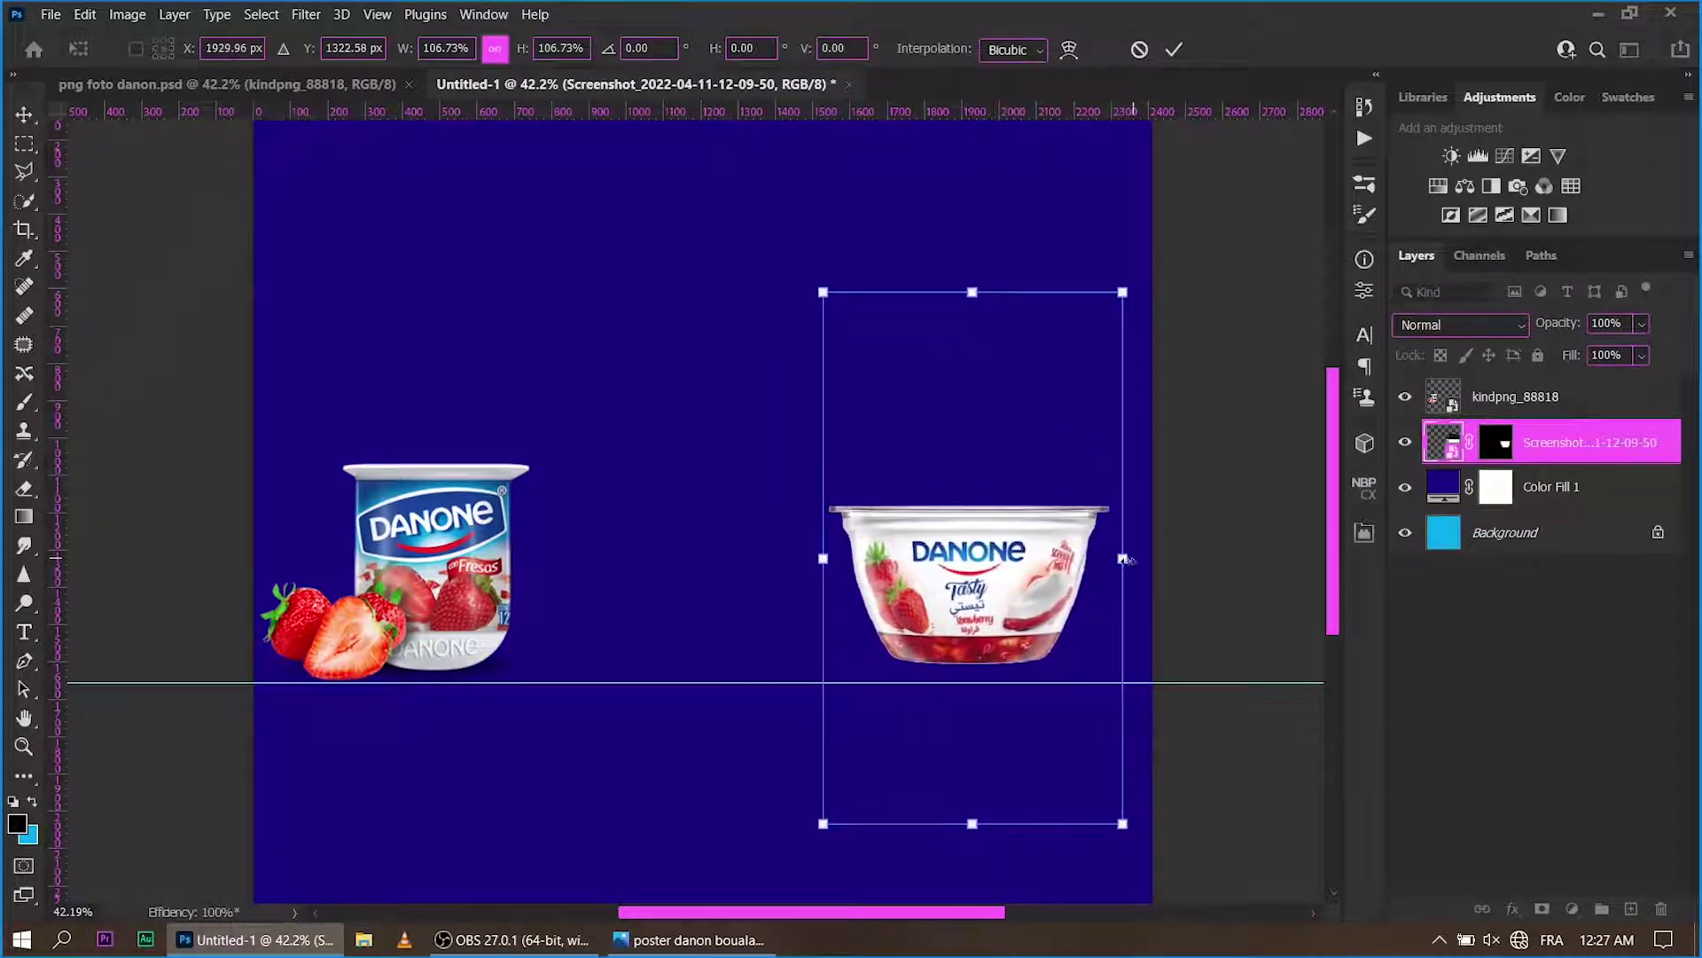
pyautogui.moveTo(1121, 557)
pyautogui.mouseDown()
pyautogui.moveTo(1062, 569)
pyautogui.moveTo(1089, 583)
pyautogui.mouseUp()
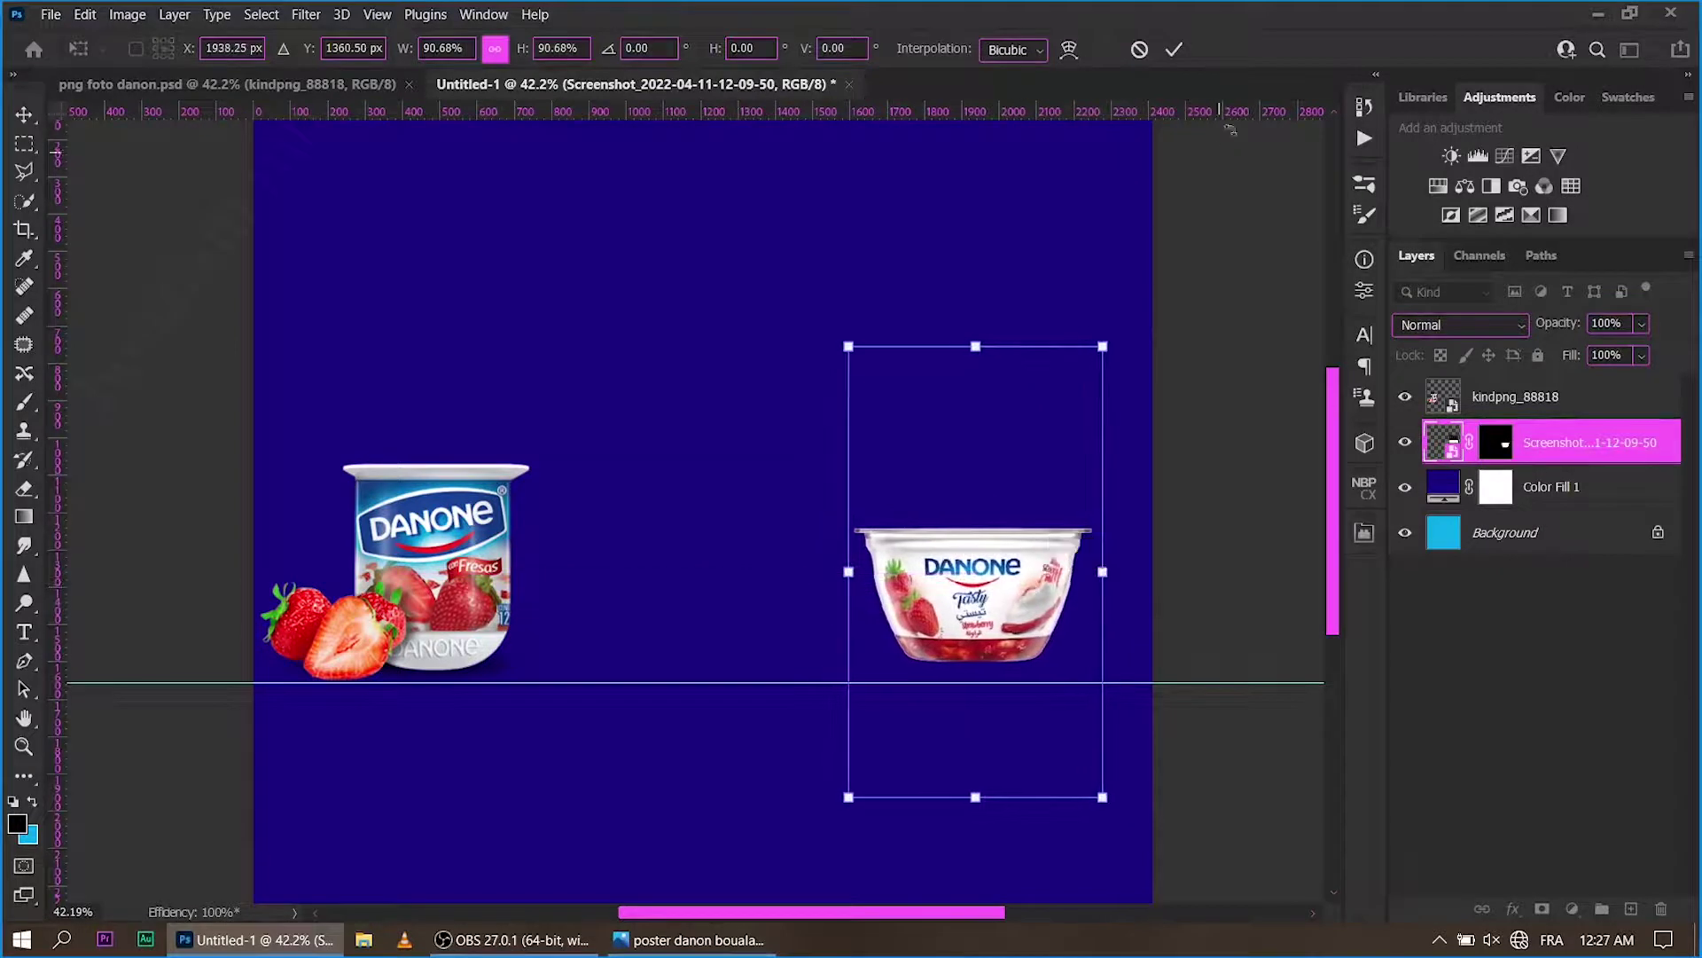
pyautogui.press('Return')
# Drag the horizontal guide back into the ruler to clear it.
pyautogui.press('z')
pyautogui.moveTo(740, 452)
pyautogui.mouseDown()
pyautogui.moveTo(654, 427)
pyautogui.moveTo(754, 452)
pyautogui.mouseUp()
pyautogui.press('v')
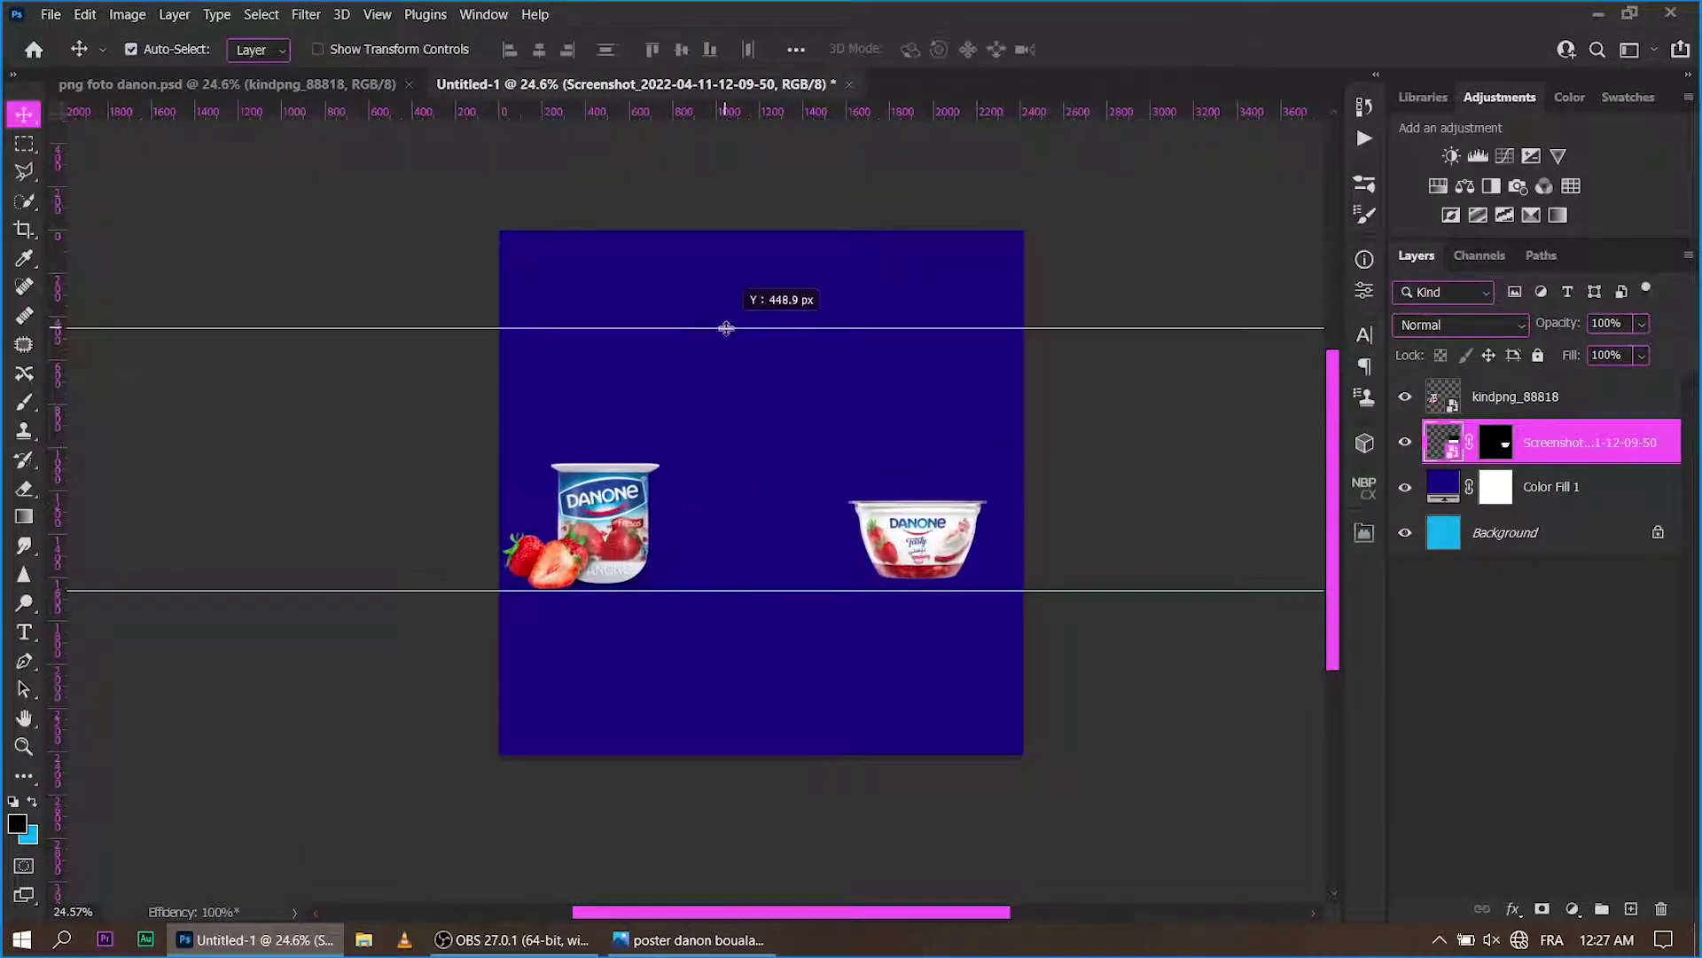
pyautogui.moveTo(716, 593); pyautogui.dragTo(771, 106)
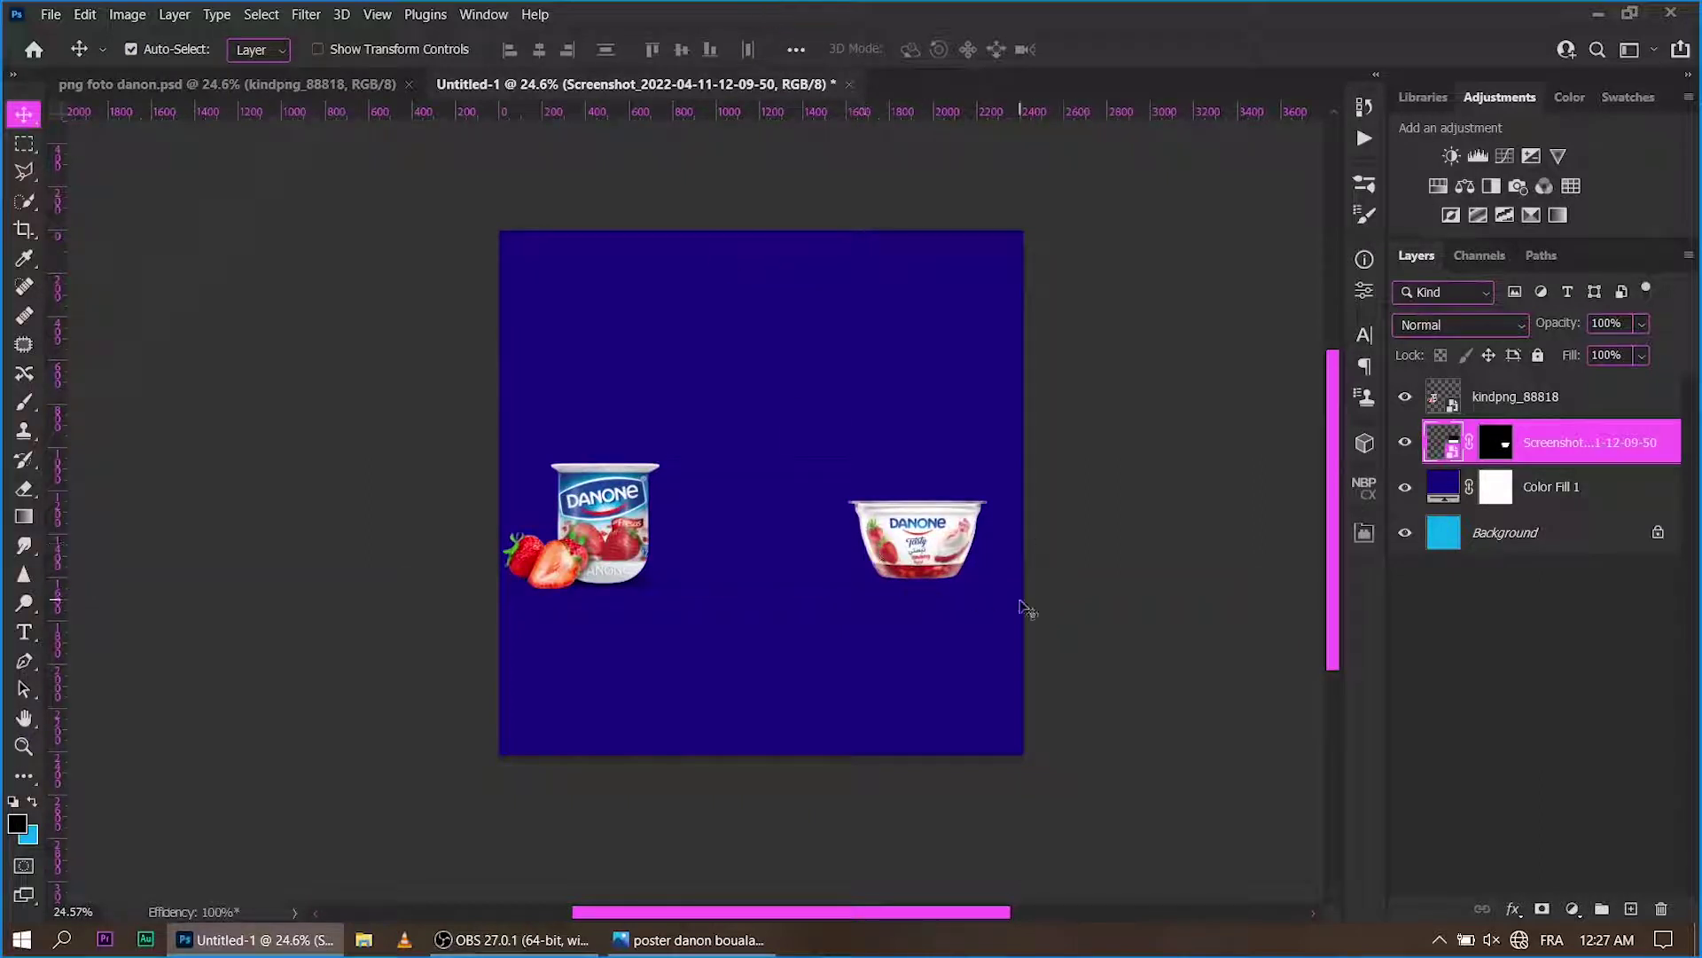
pyautogui.press('z')
pyautogui.moveTo(984, 578); pyautogui.dragTo(964, 564)
# On a new layer above Color Fill 1, paint a ~677 px soft round shadow under the Tasty cup.
pyautogui.press('v')
pyautogui.click(956, 566)
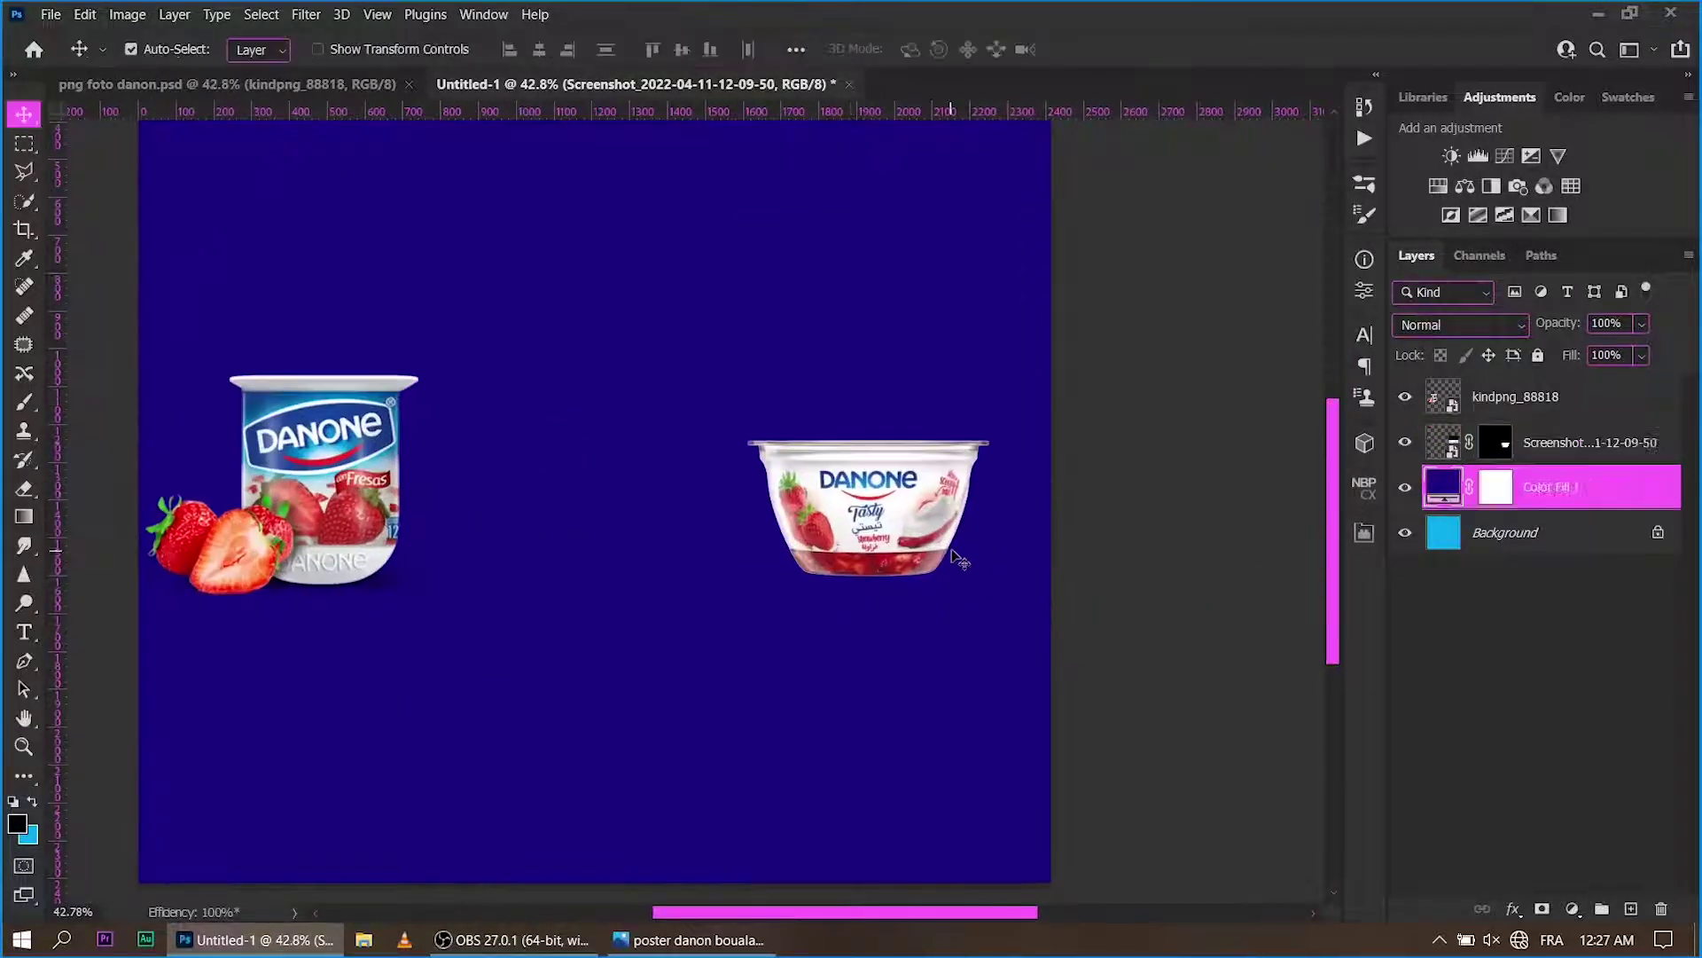
pyautogui.click(916, 529)
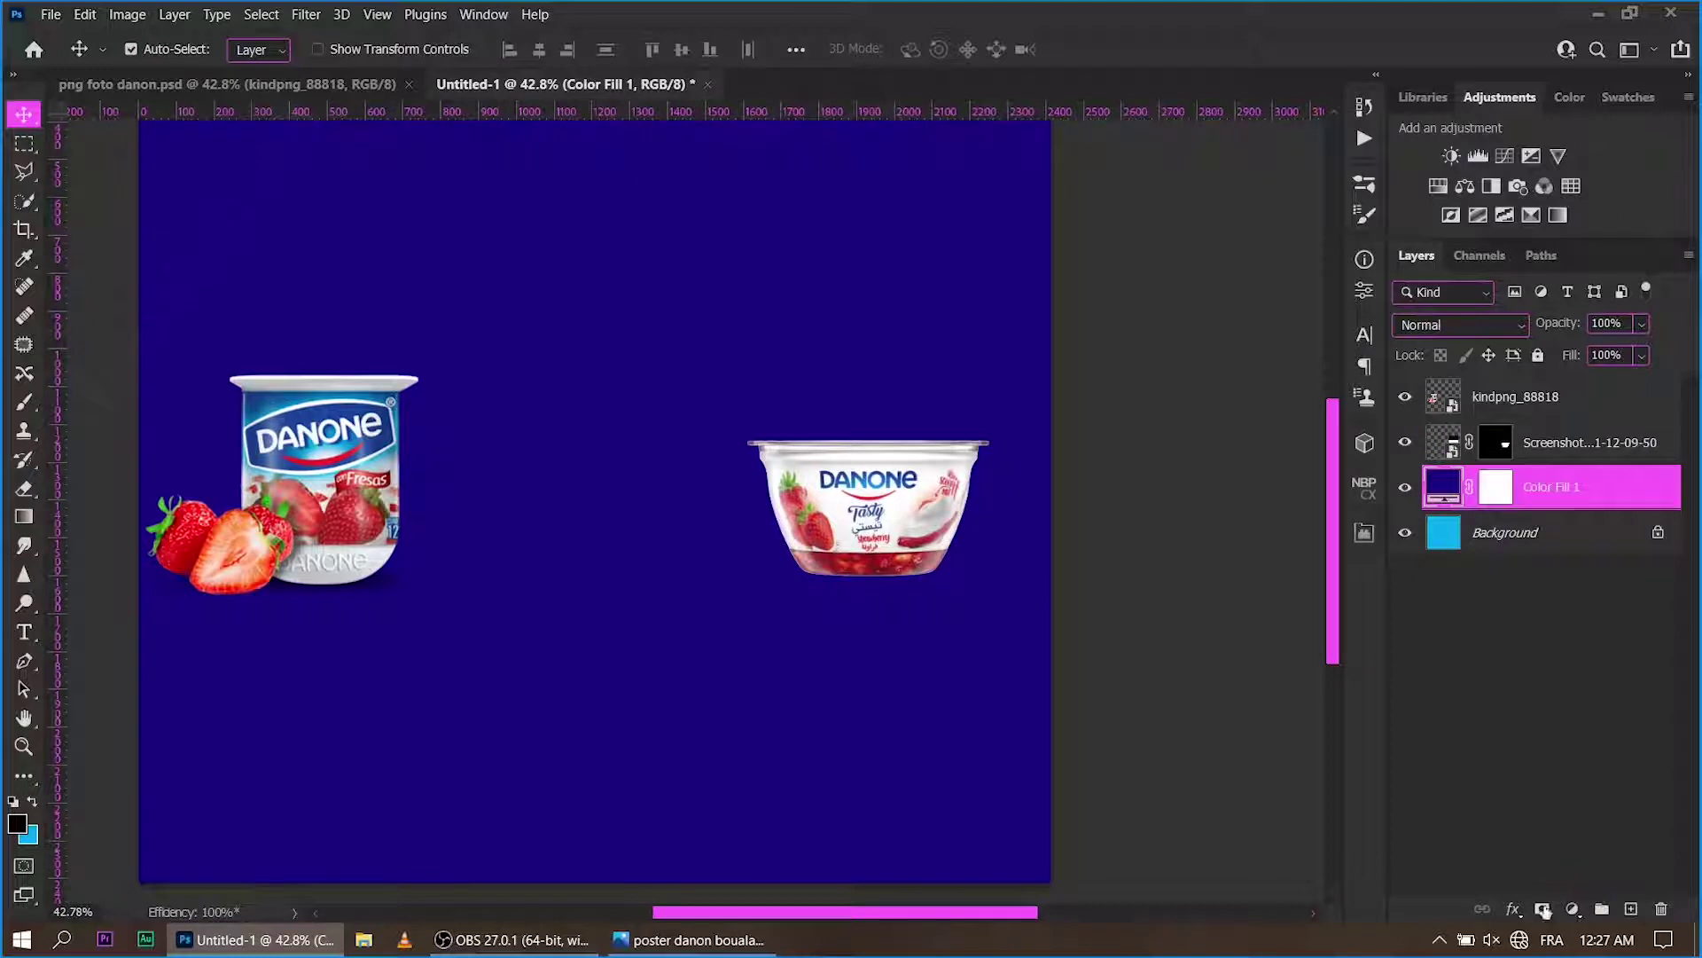
pyautogui.click(1631, 909)
pyautogui.press('b')
pyautogui.rightClick(914, 513)
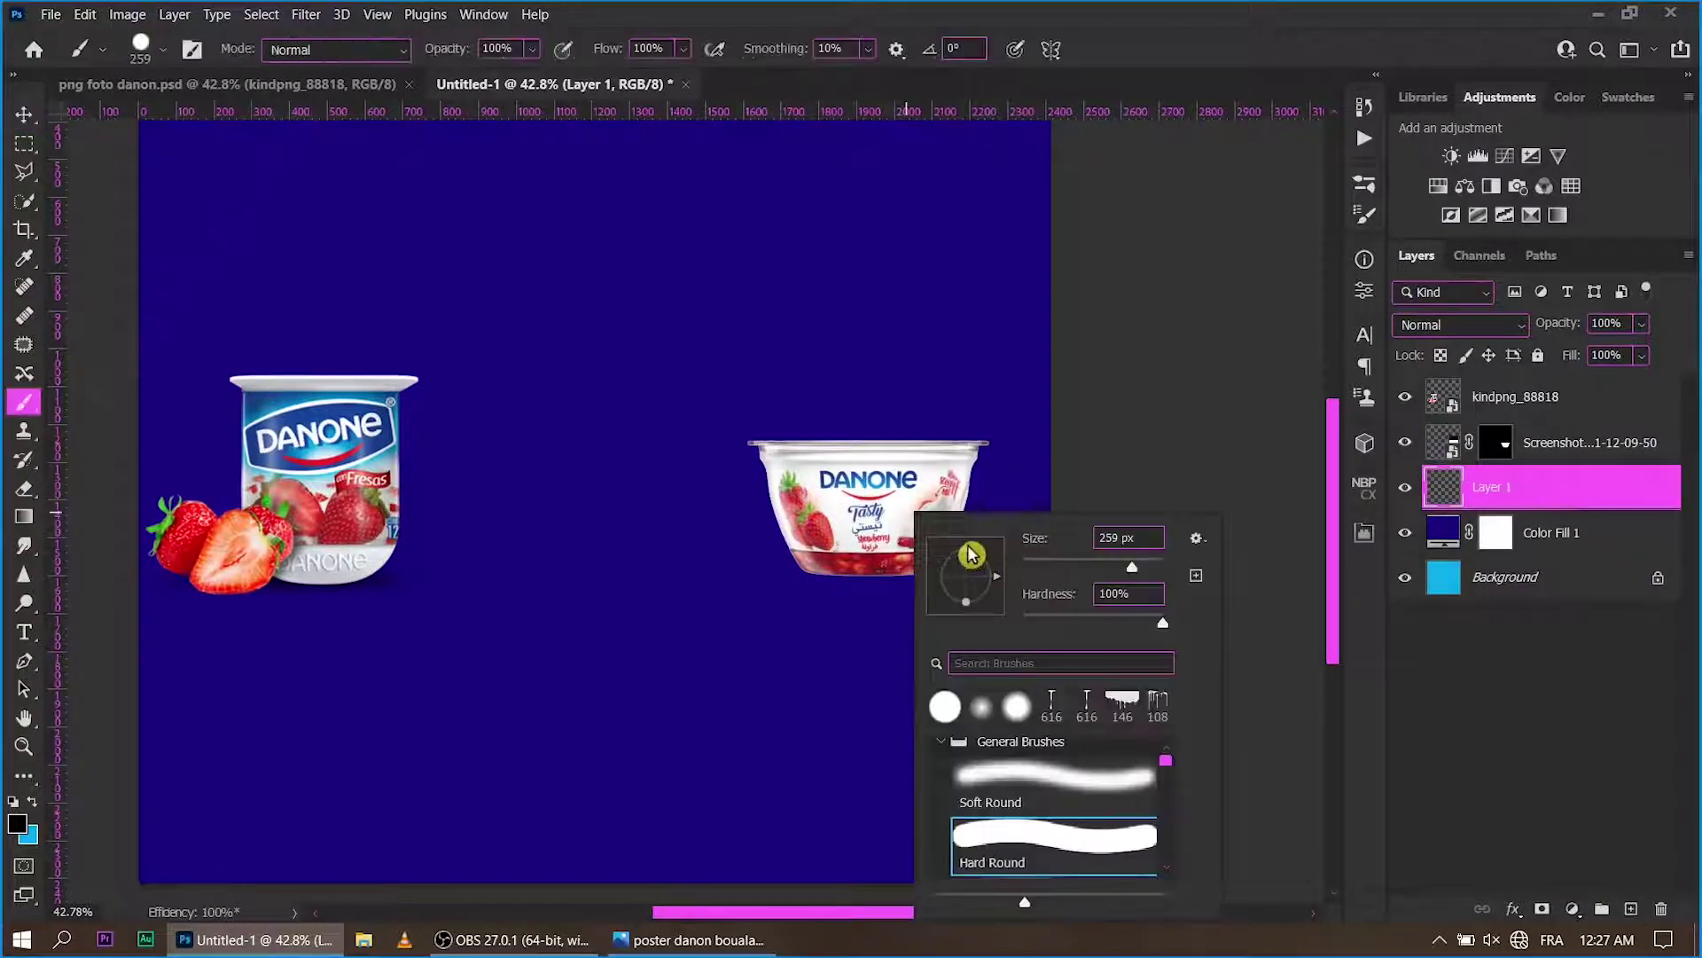
pyautogui.click(1013, 791)
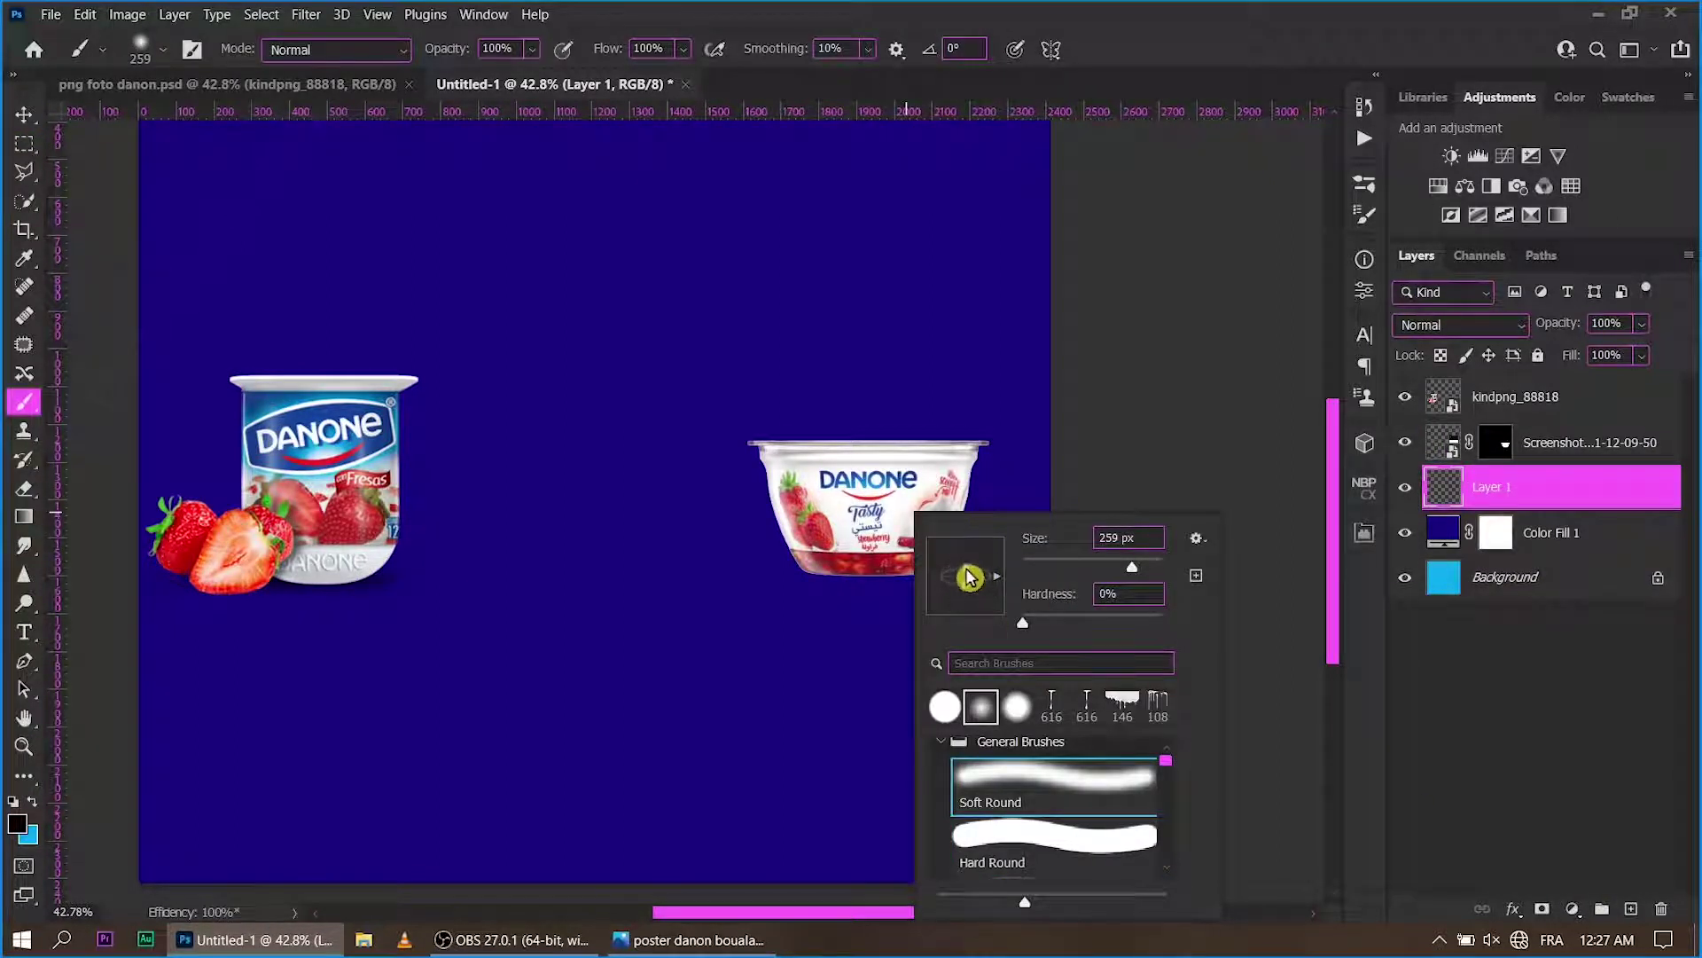
pyautogui.moveTo(1151, 572); pyautogui.dragTo(1163, 584)
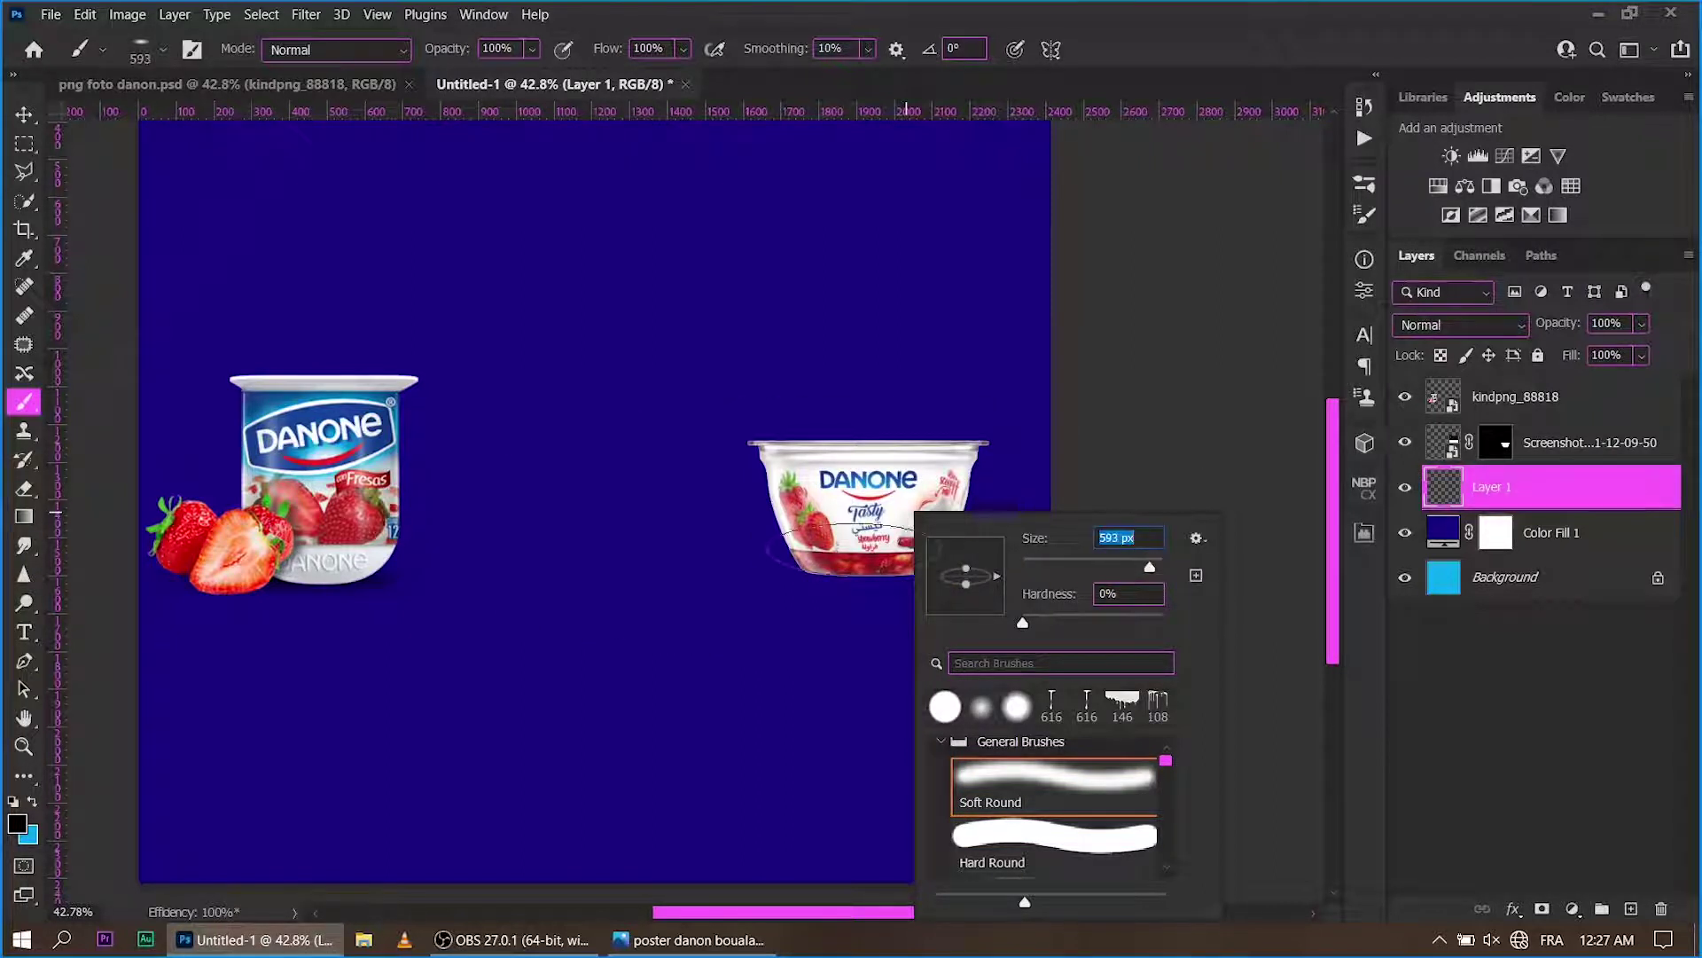
pyautogui.click(871, 562)
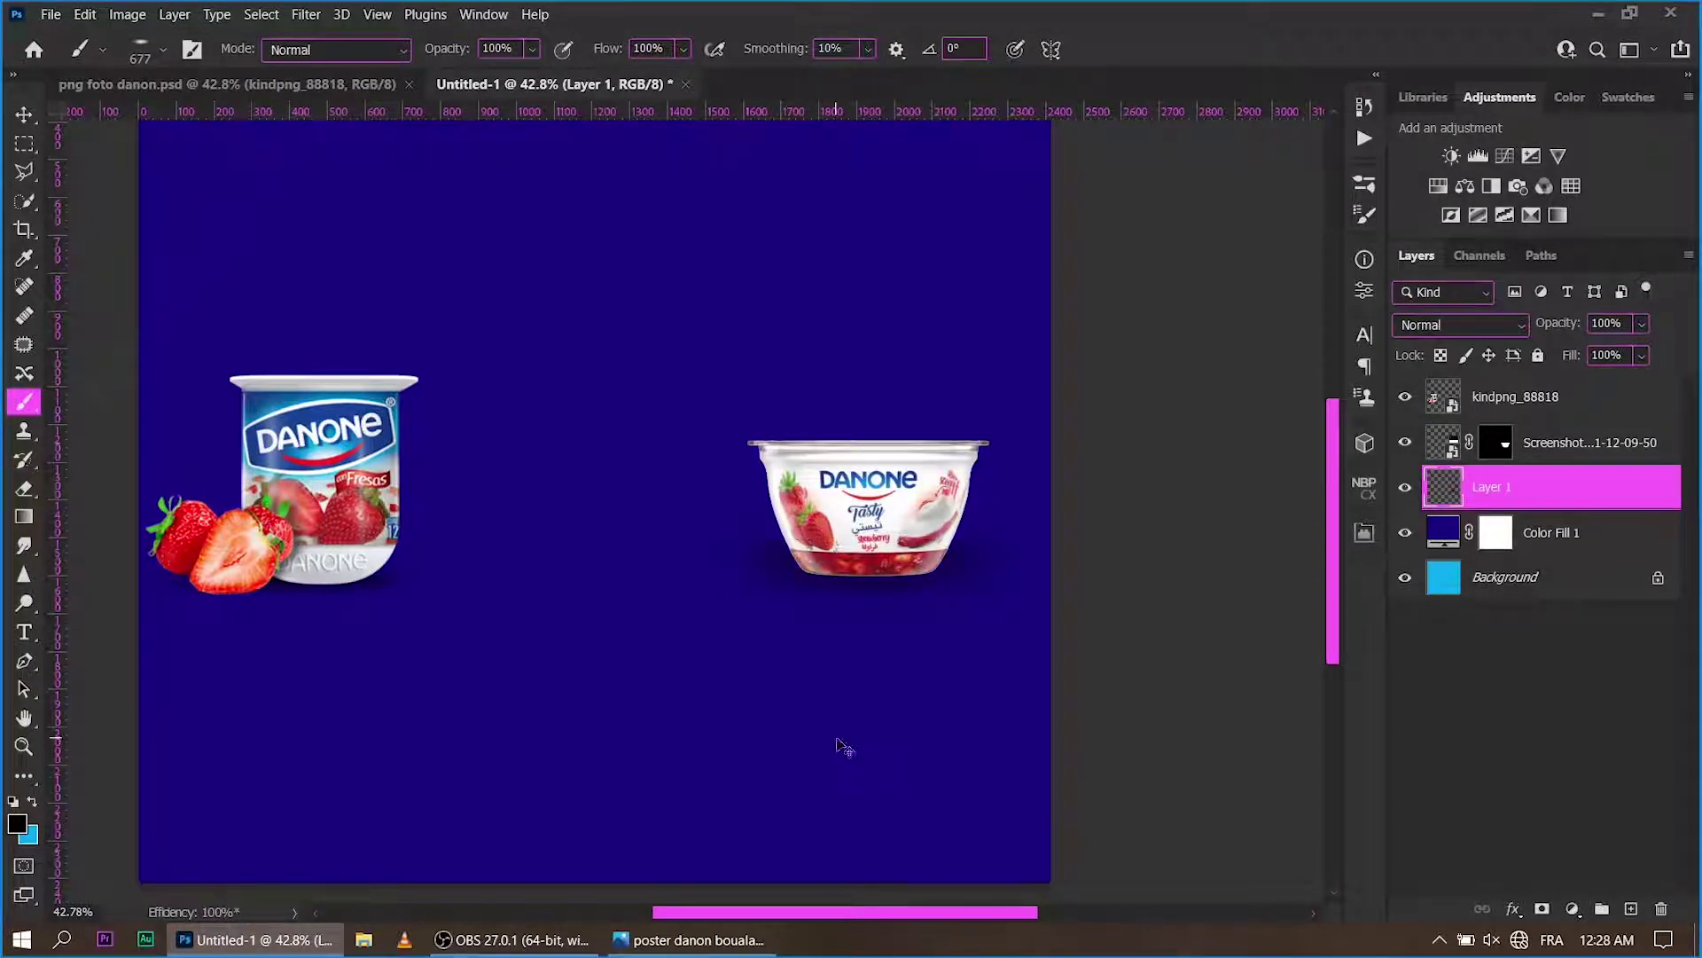
# Enlarge the shadow to about 116% and lower it slightly beneath the cup.
pyautogui.hotkey('ctrl', 't')
pyautogui.moveTo(853, 485)
pyautogui.mouseDown()
pyautogui.moveTo(891, 594)
pyautogui.moveTo(878, 656)
pyautogui.mouseUp()
pyautogui.click(1173, 49)
pyautogui.press('z')
pyautogui.hotkey('ctrl', 't')
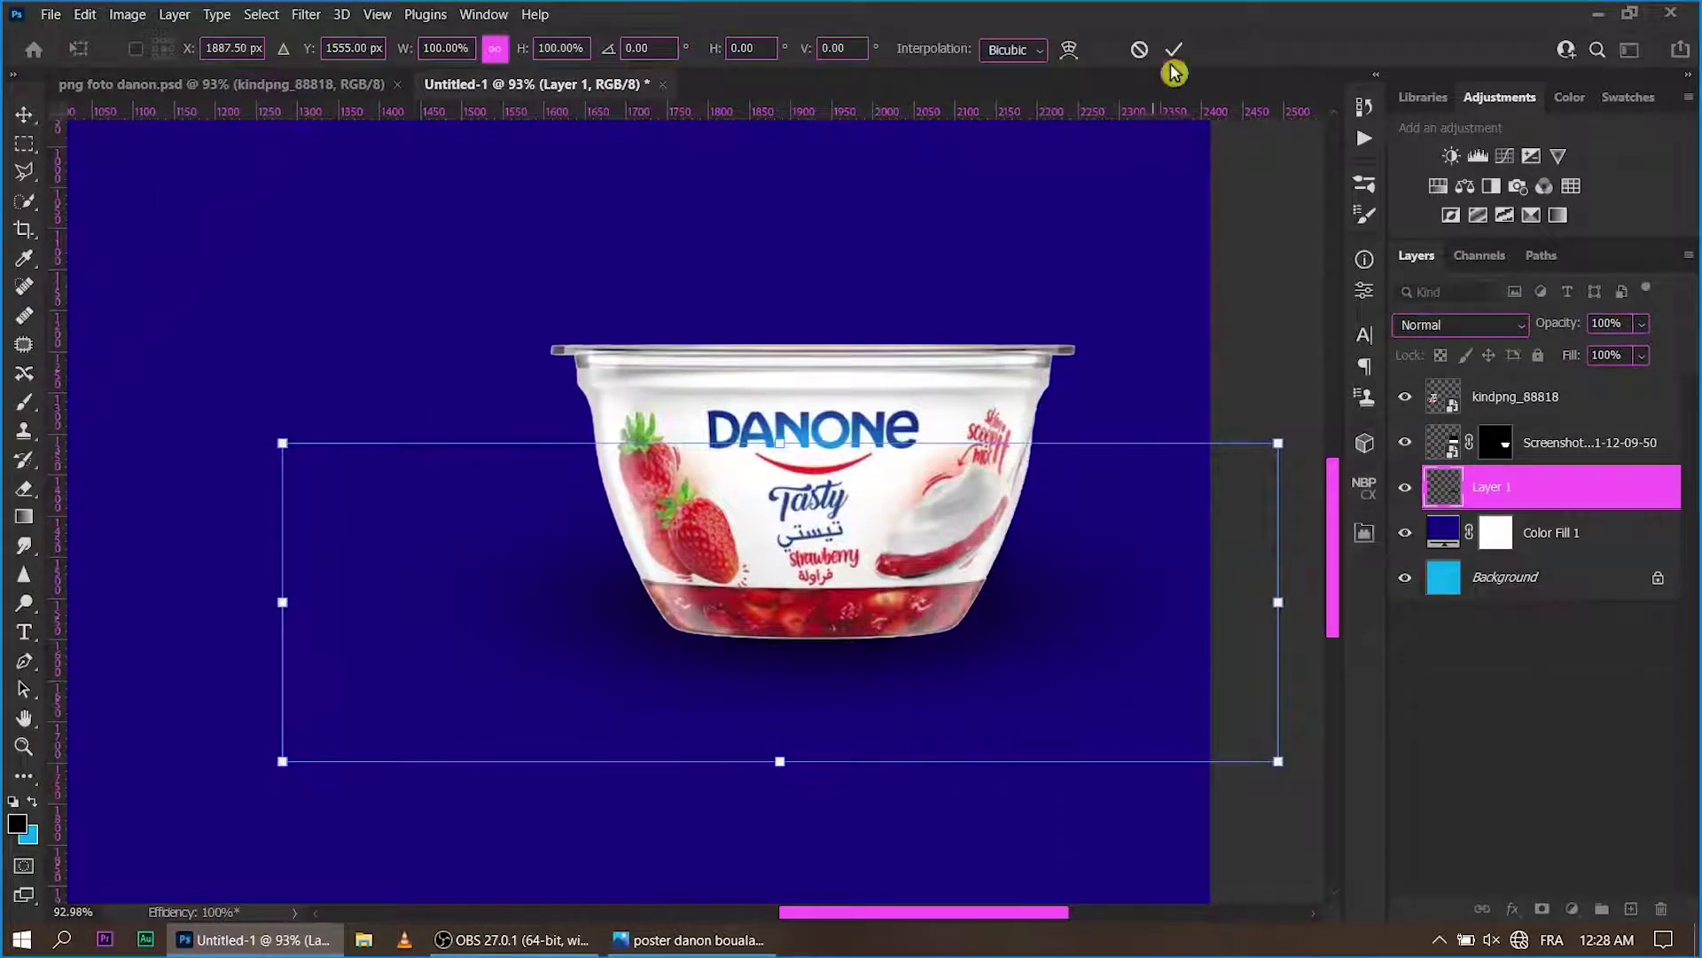
pyautogui.click(1173, 51)
pyautogui.moveTo(851, 399); pyautogui.dragTo(638, 399)
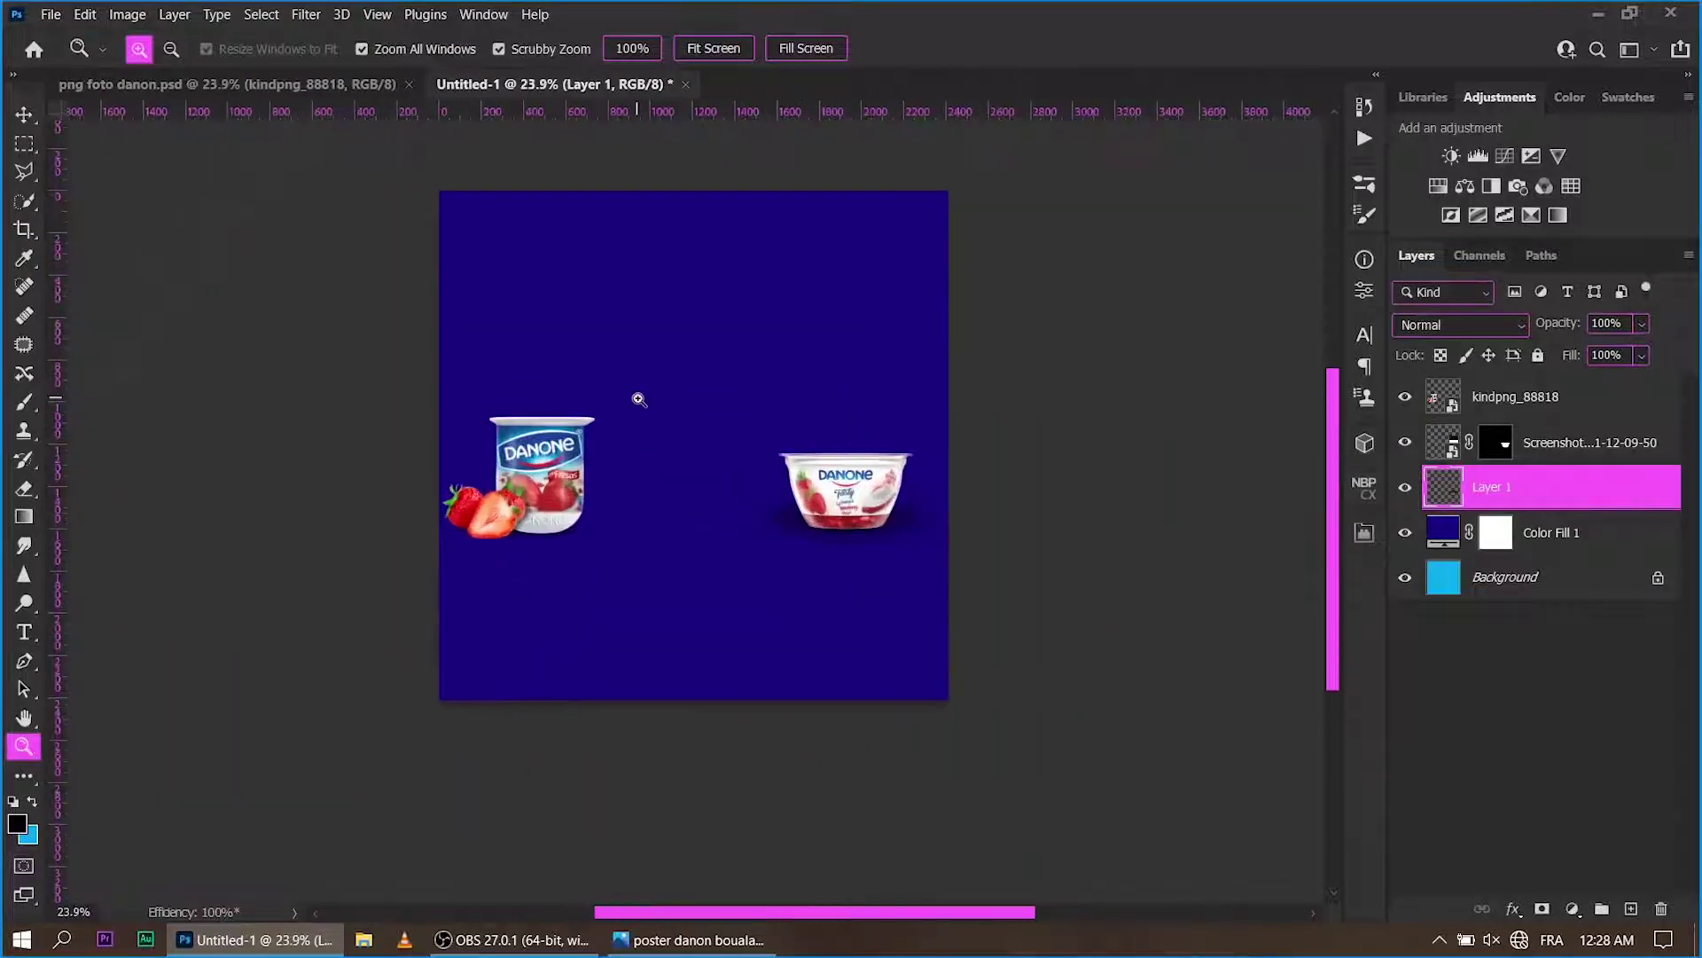
# Bring in the blue drink bottle, scaled to 59.6%, behind the Tasty cup.
pyautogui.click(368, 89)
pyautogui.press('v')
pyautogui.moveTo(795, 626)
pyautogui.mouseDown()
pyautogui.moveTo(645, 120)
pyautogui.moveTo(825, 384)
pyautogui.moveTo(833, 368)
pyautogui.mouseUp()
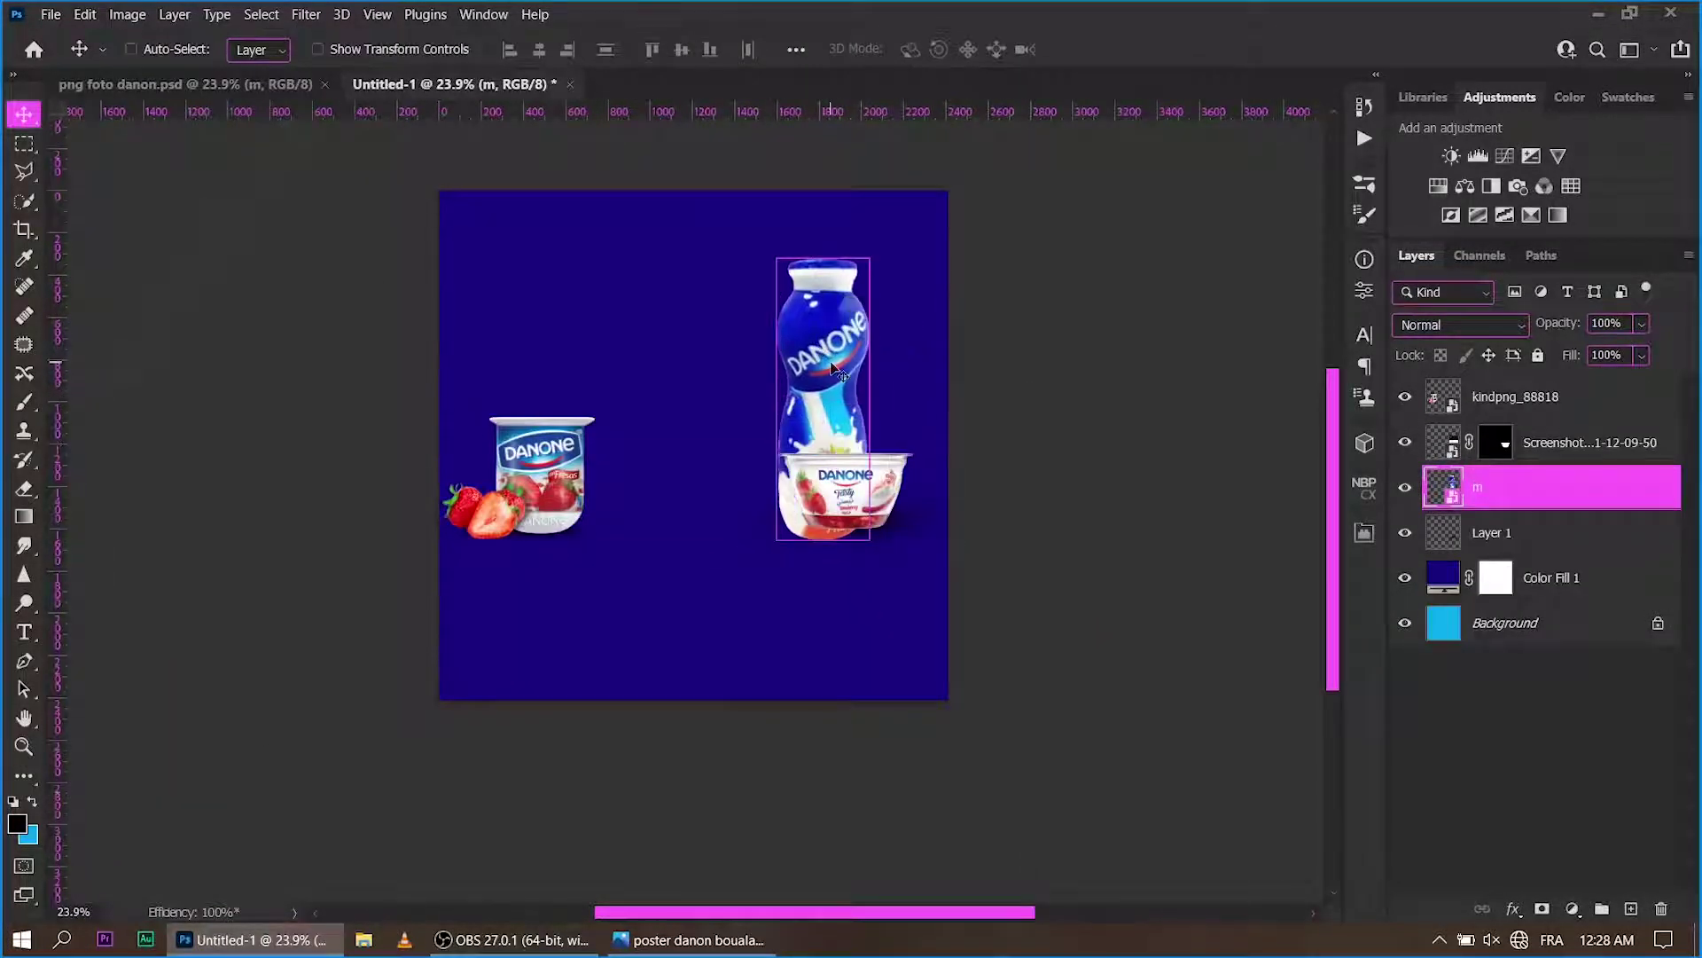
pyautogui.hotkey('ctrl', 't')
pyautogui.moveTo(870, 258)
pyautogui.mouseDown()
pyautogui.moveTo(838, 362)
pyautogui.moveTo(900, 391)
pyautogui.mouseUp()
pyautogui.click(1141, 49)
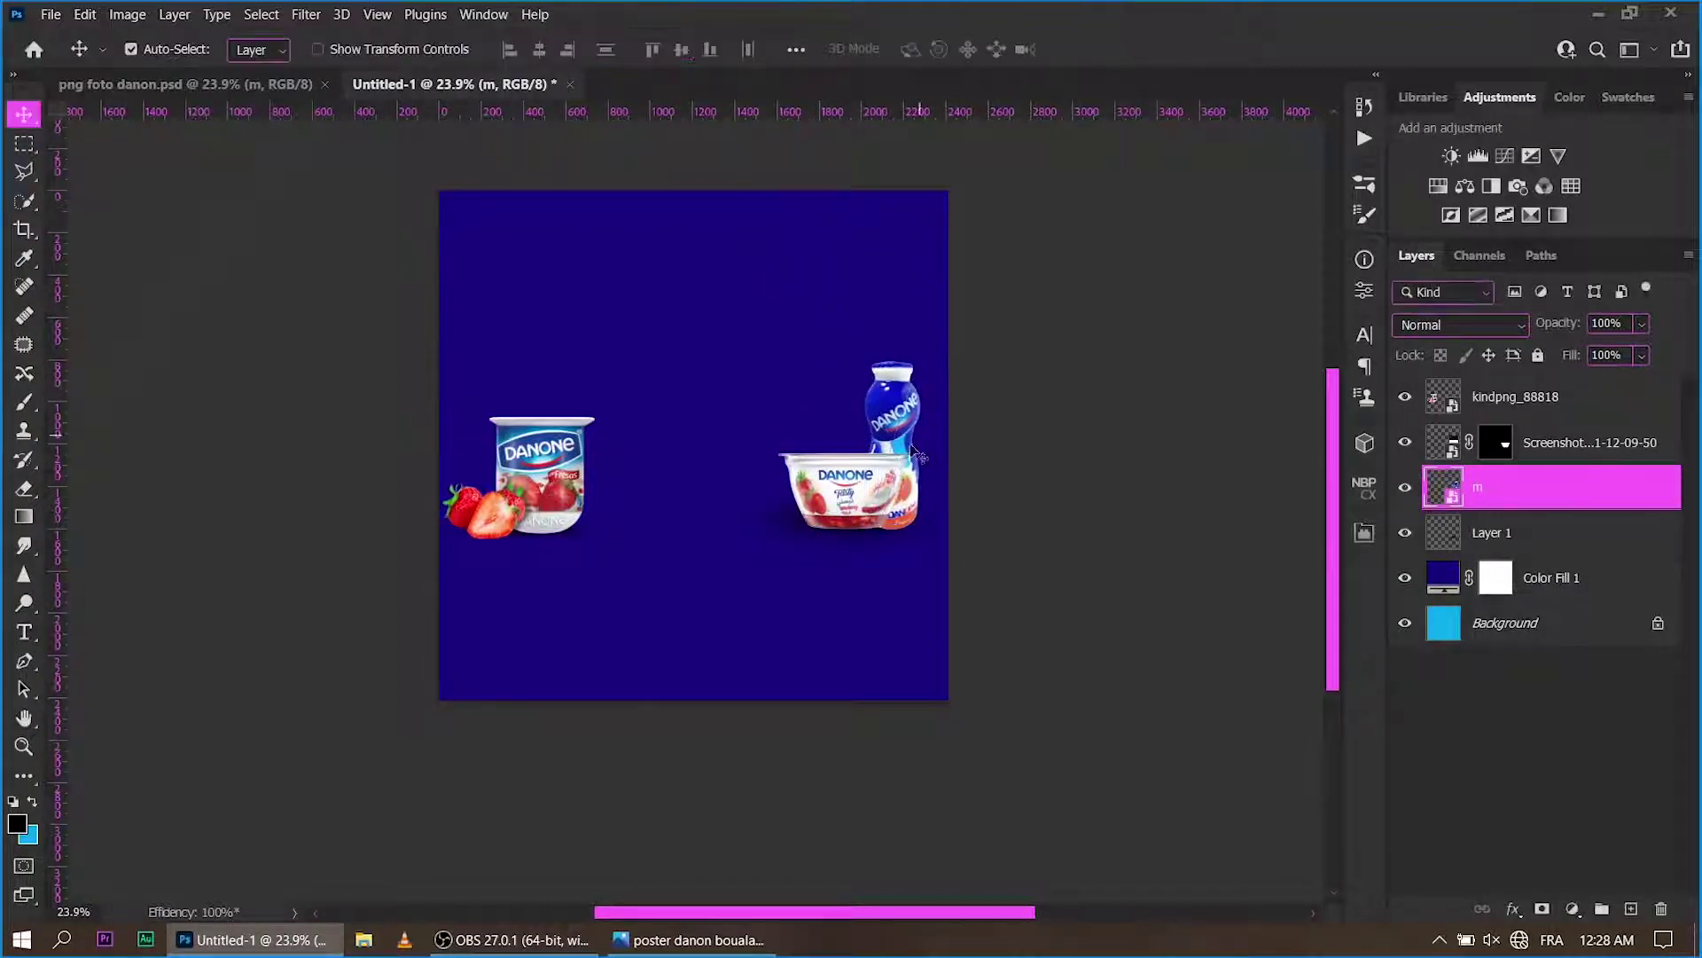
pyautogui.press('z')
pyautogui.moveTo(839, 466); pyautogui.dragTo(818, 456)
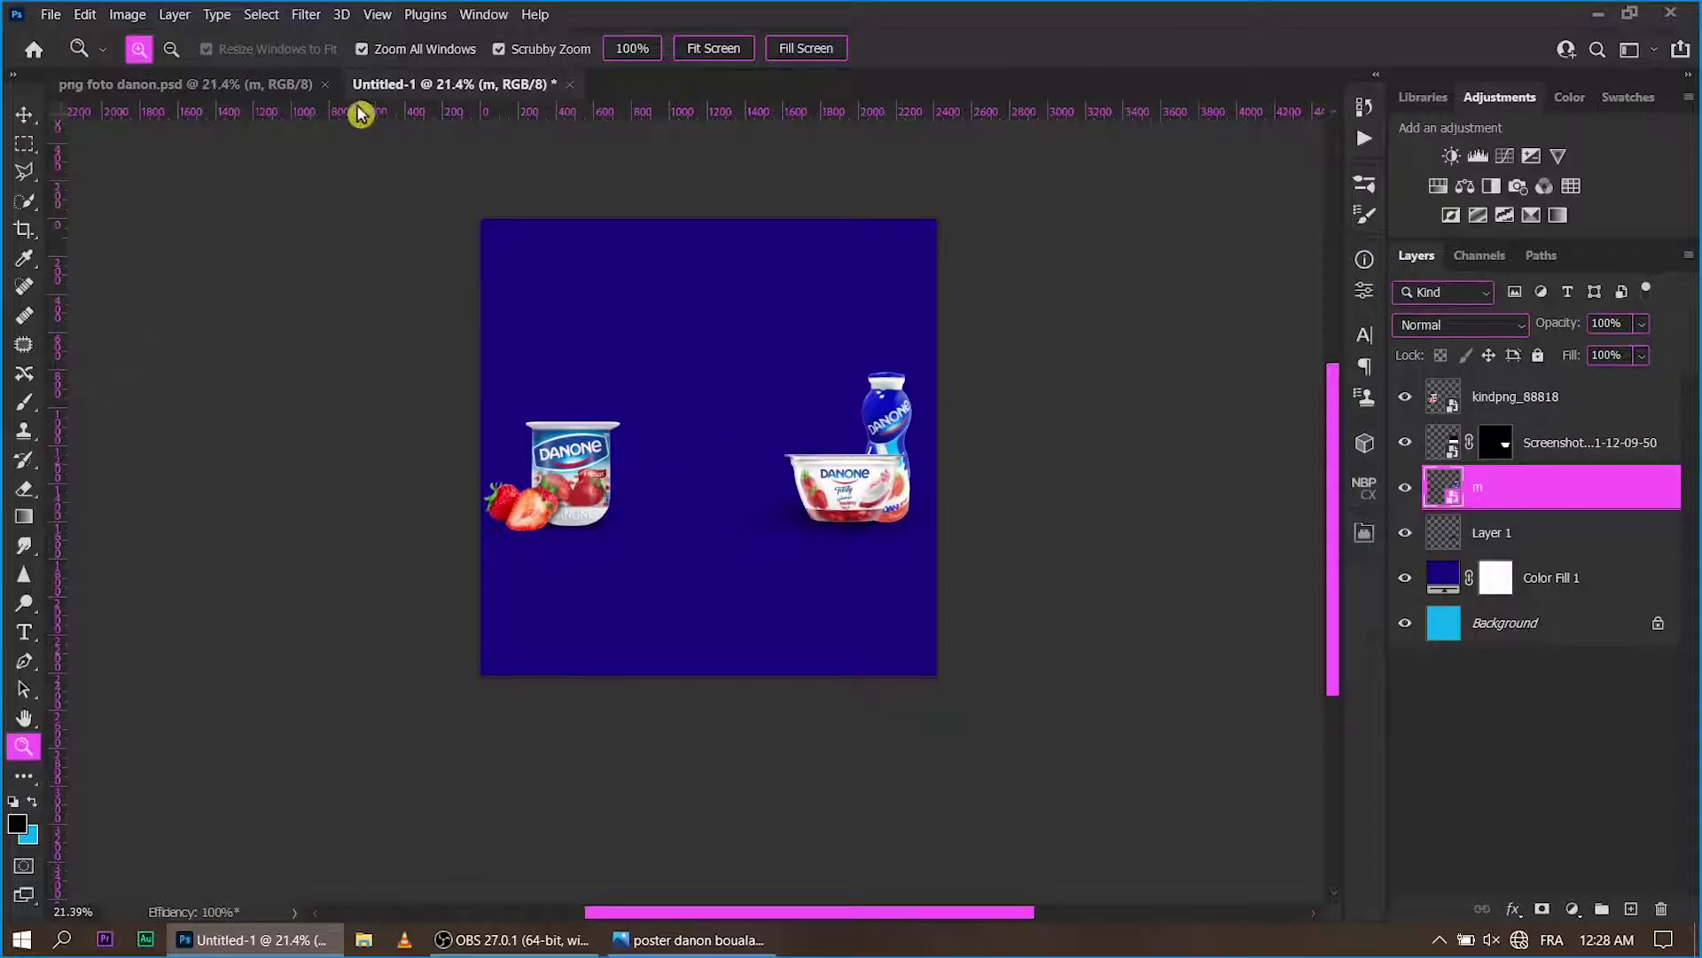
# Copy the fraise_ar strawberry bottle into the poster beside the left cup.
pyautogui.click(293, 85)
pyautogui.press('v')
pyautogui.moveTo(518, 719)
pyautogui.mouseDown()
pyautogui.moveTo(572, 412)
pyautogui.moveTo(612, 426)
pyautogui.mouseUp()
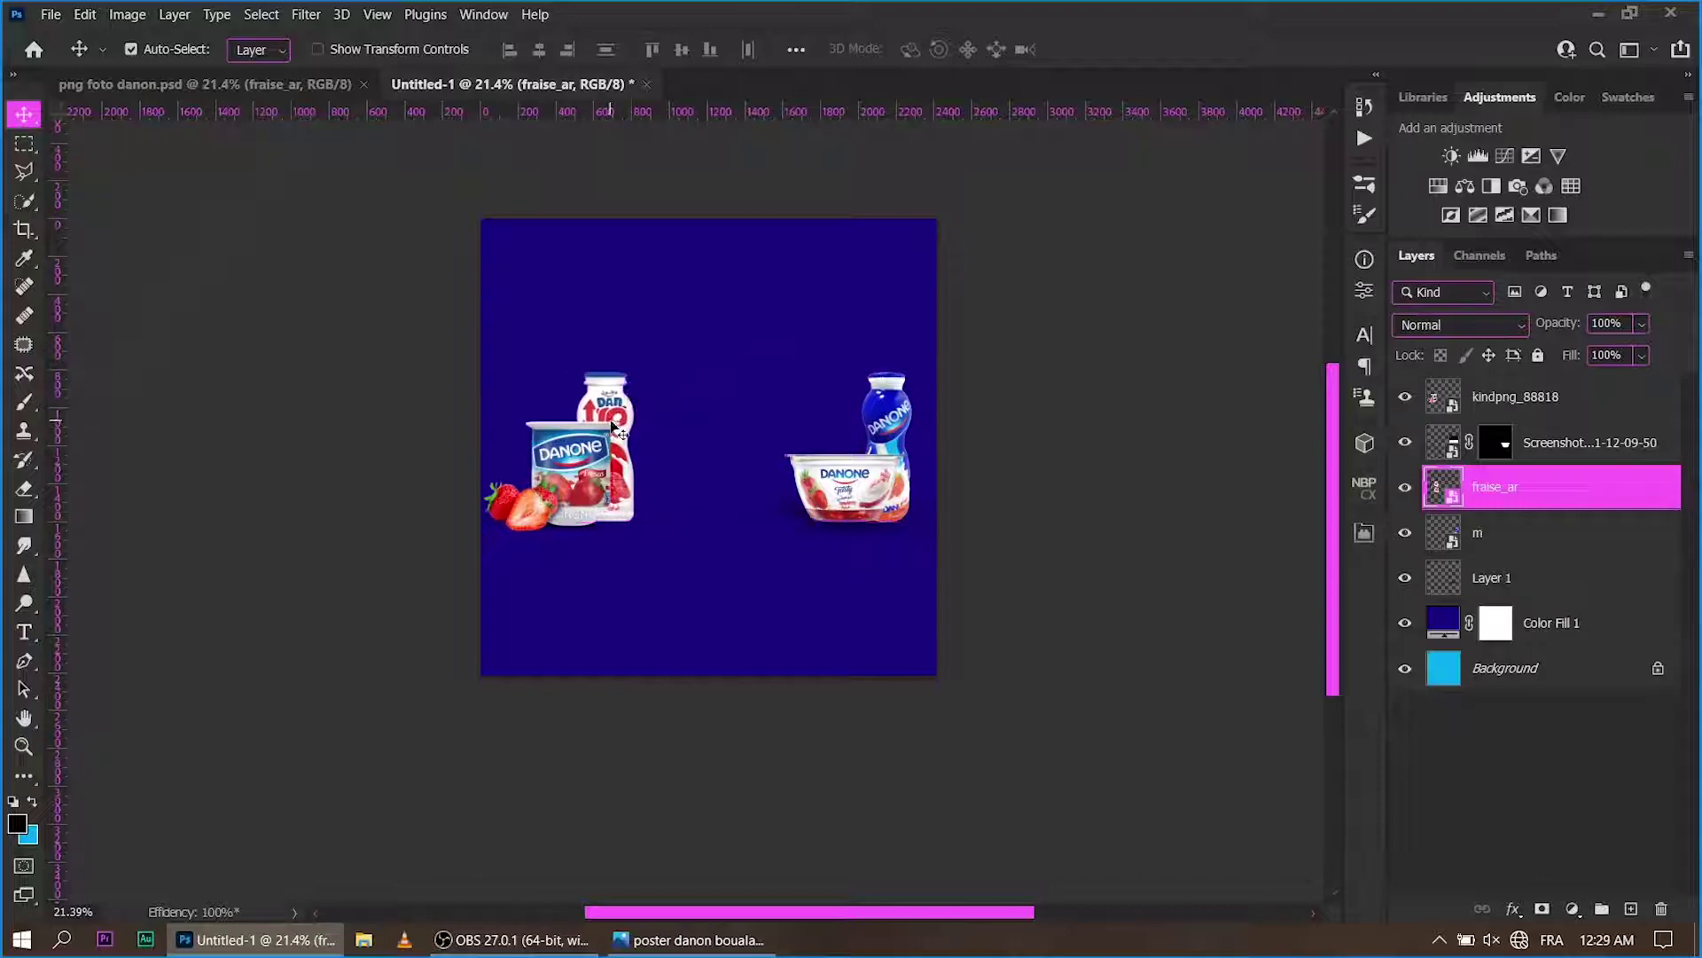
pyautogui.press('z')
pyautogui.moveTo(625, 532); pyautogui.dragTo(684, 539)
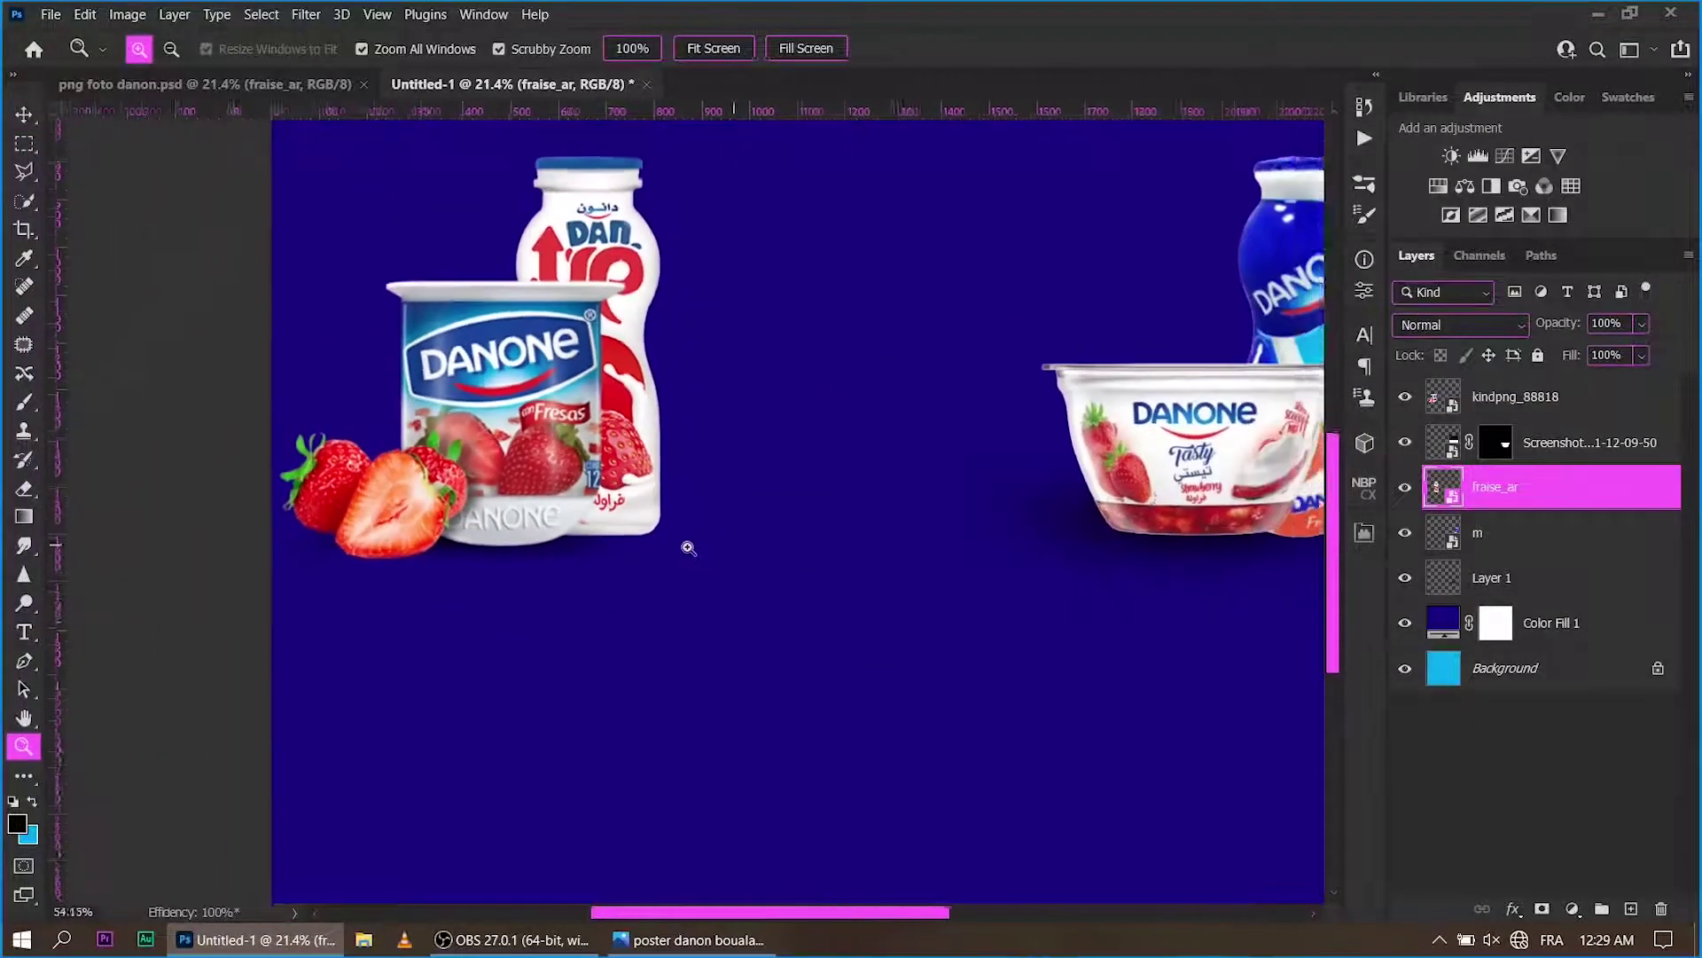
# Add a new layer below fraise_ar and set up a Soft Round brush for its shadow.
pyautogui.click(1477, 543)
pyautogui.click(1631, 907)
pyautogui.press('b')
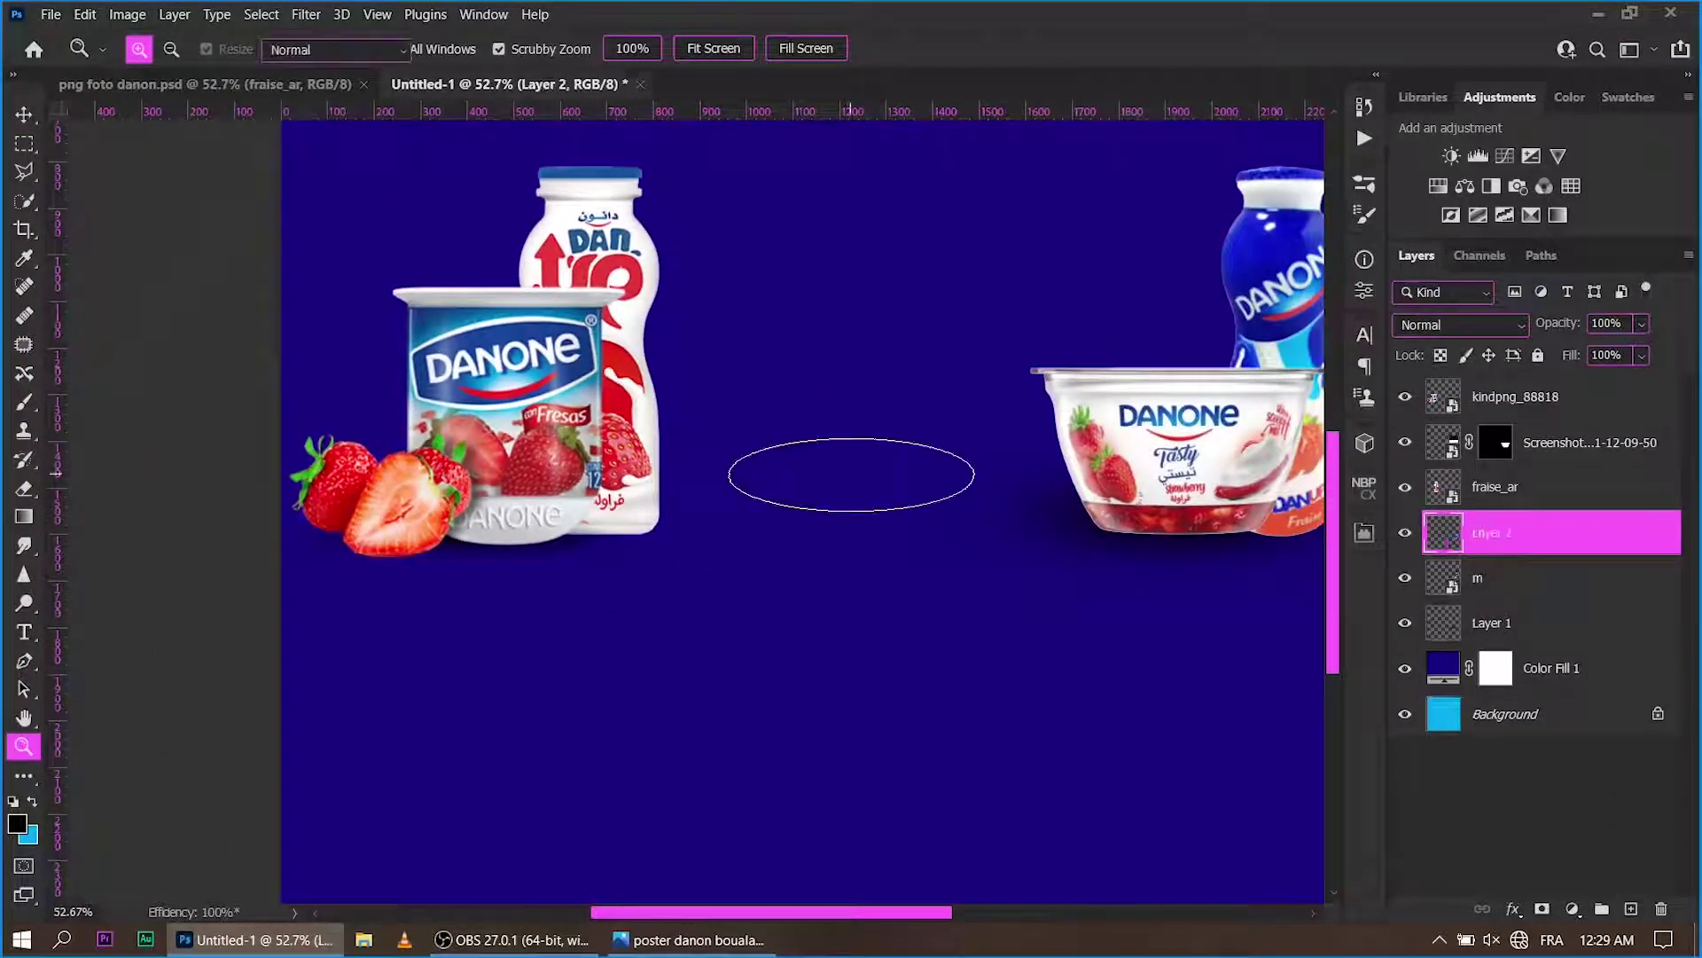
pyautogui.rightClick(590, 519)
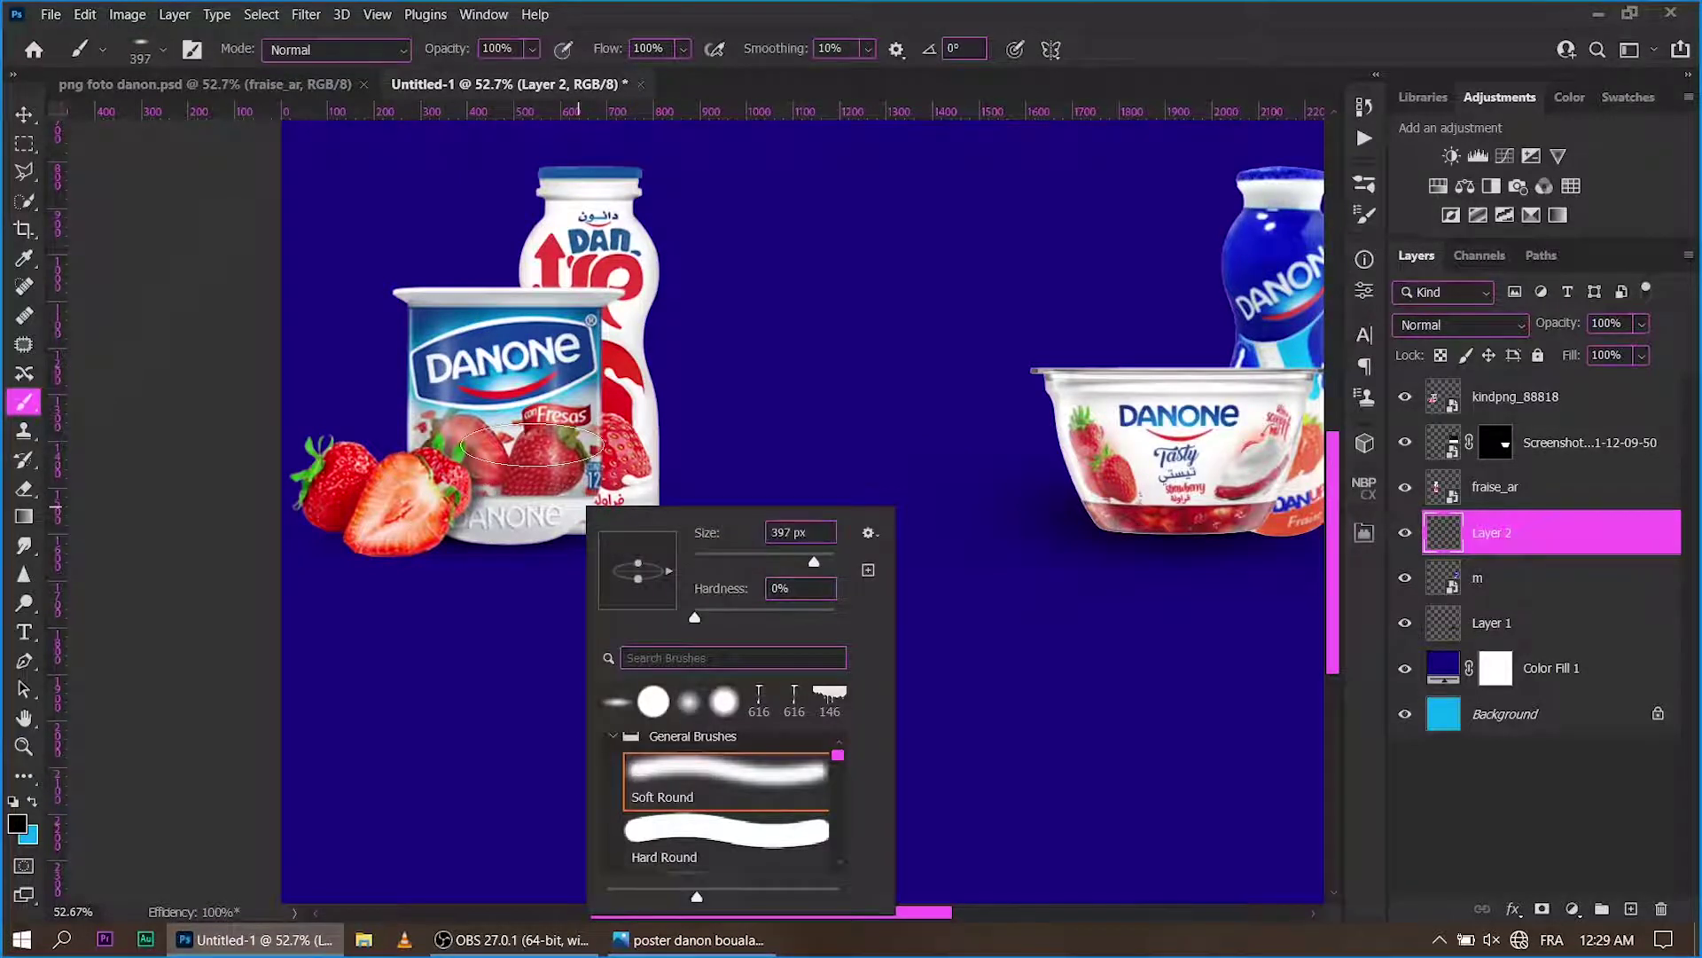
pyautogui.press('Return')
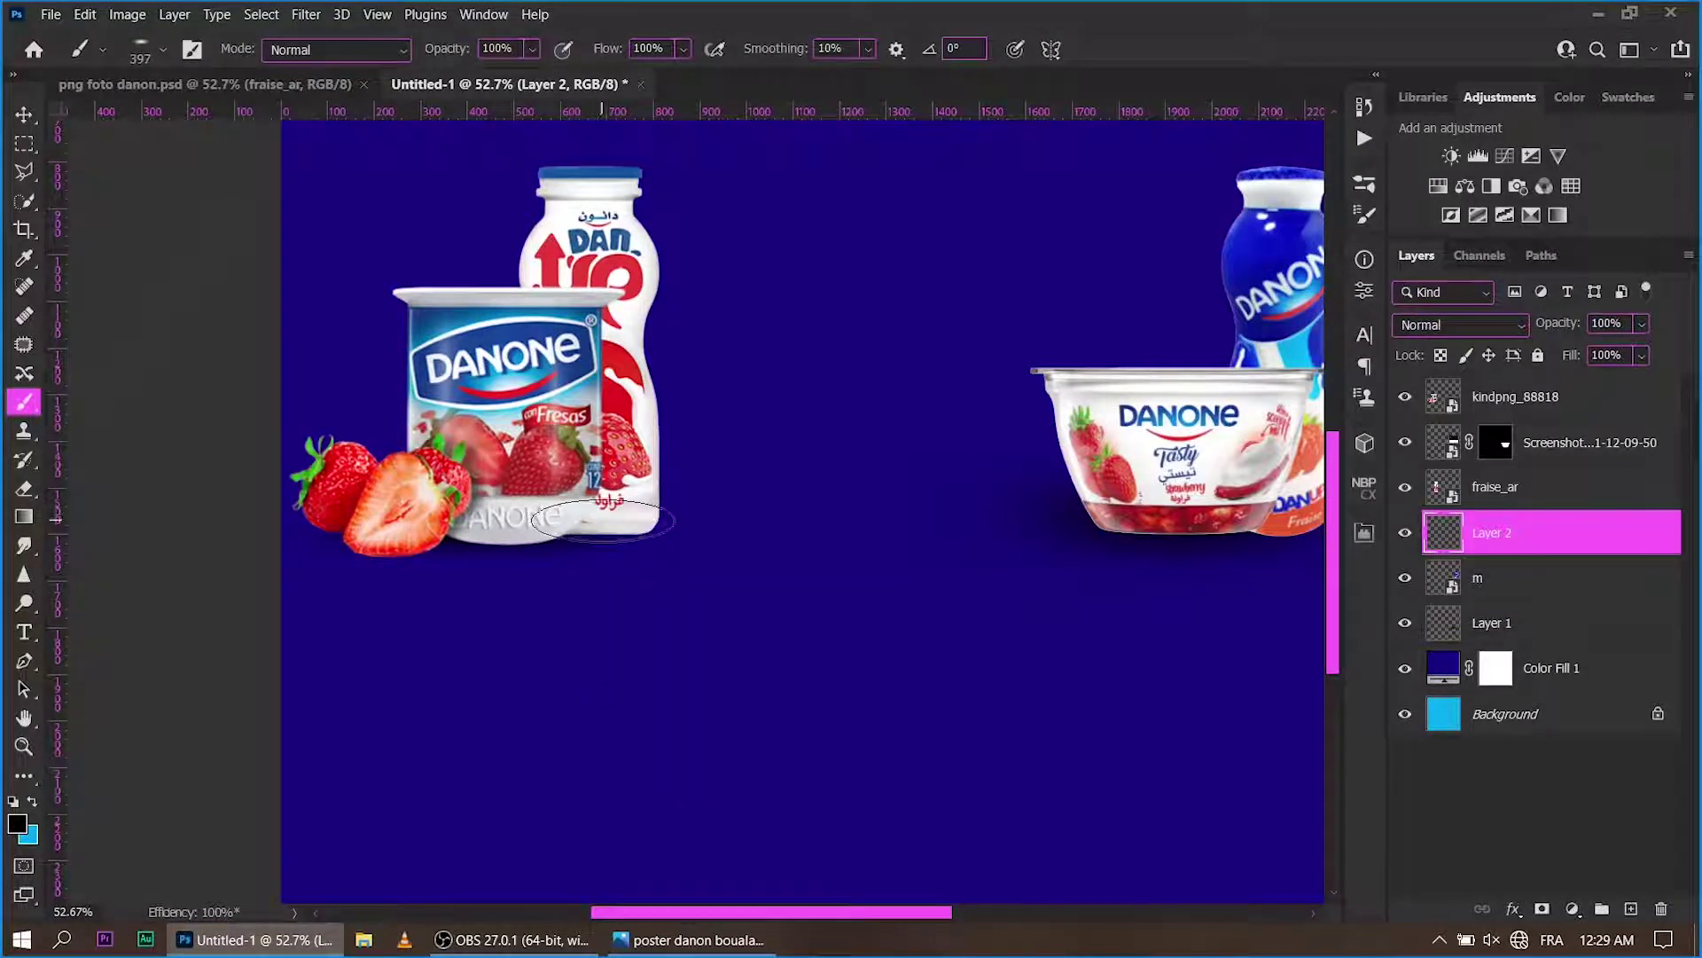
# Lower the shadow layers' opacity: Layer 2 to 78% and Layer 1 to 84%.
pyautogui.press('z')
pyautogui.scroll(-3, 651, 490)
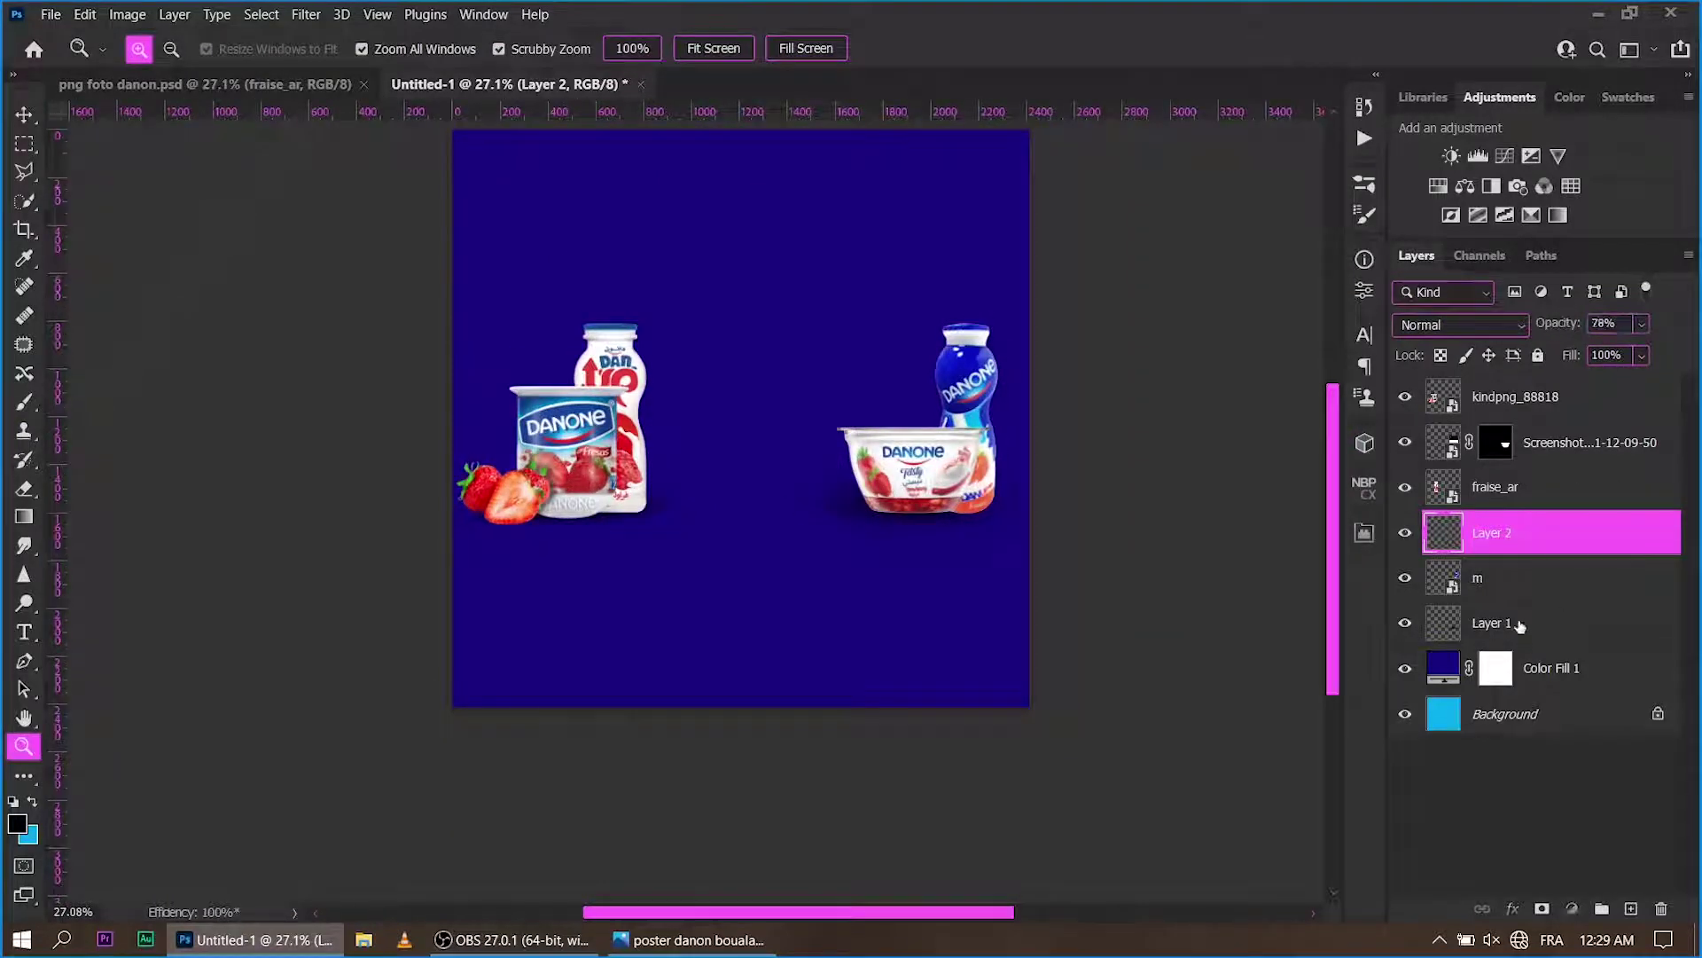
pyautogui.click(1519, 625)
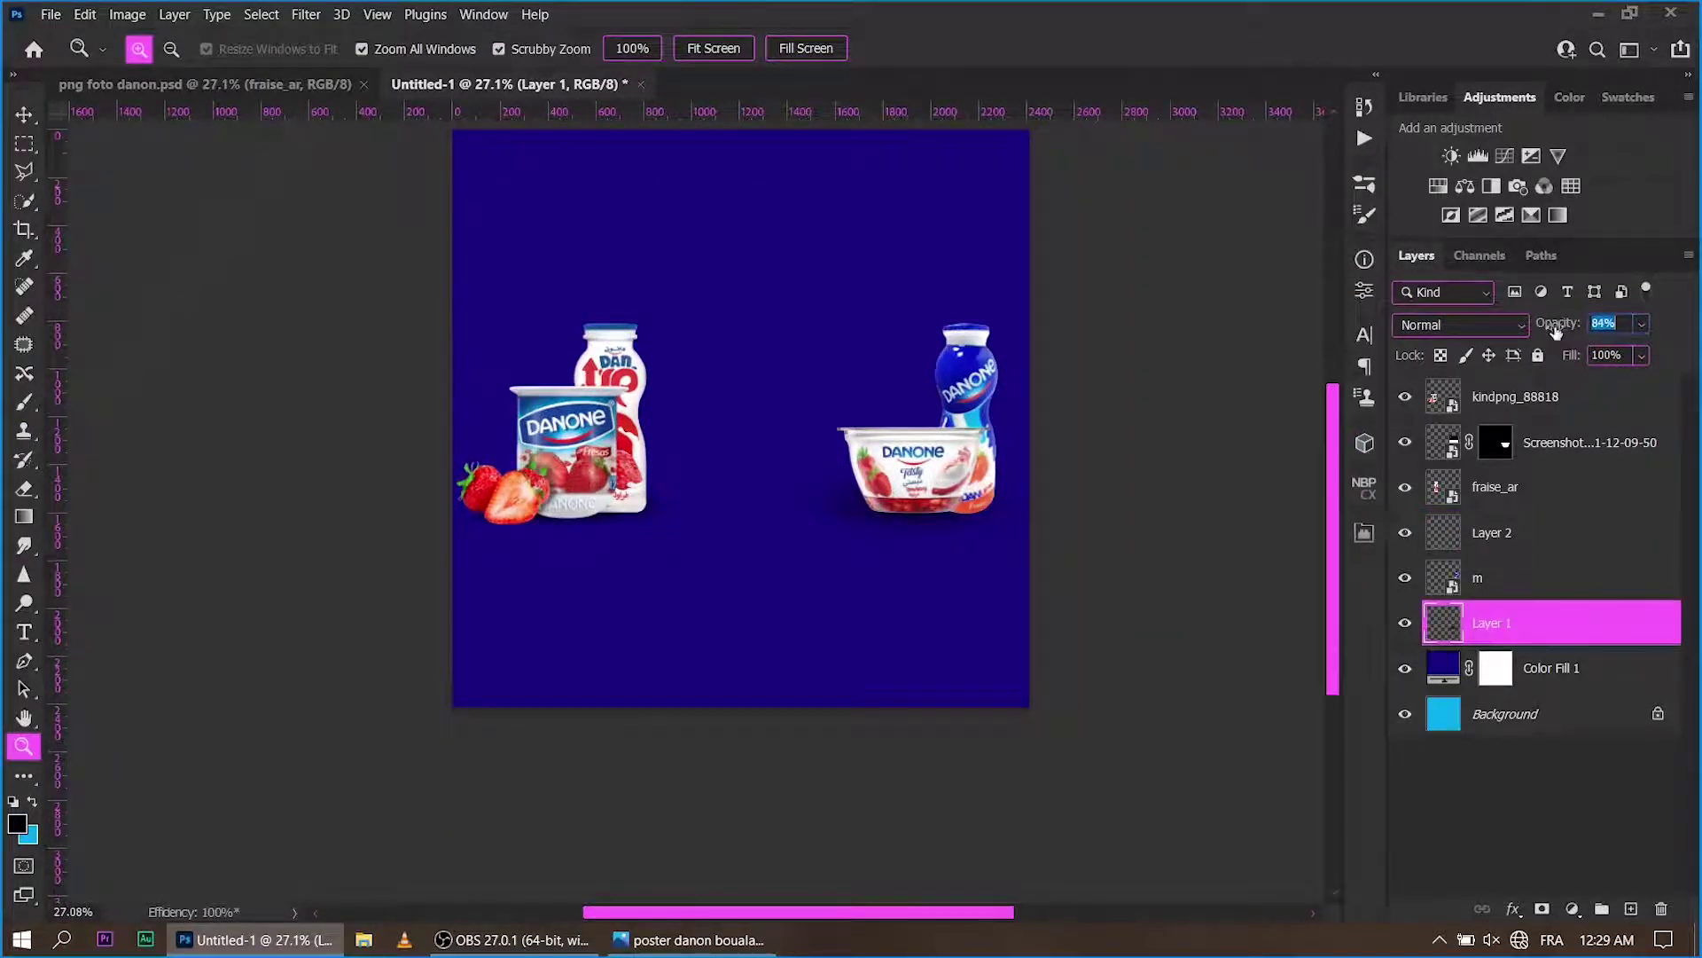
pyautogui.scroll(-1, 684, 453)
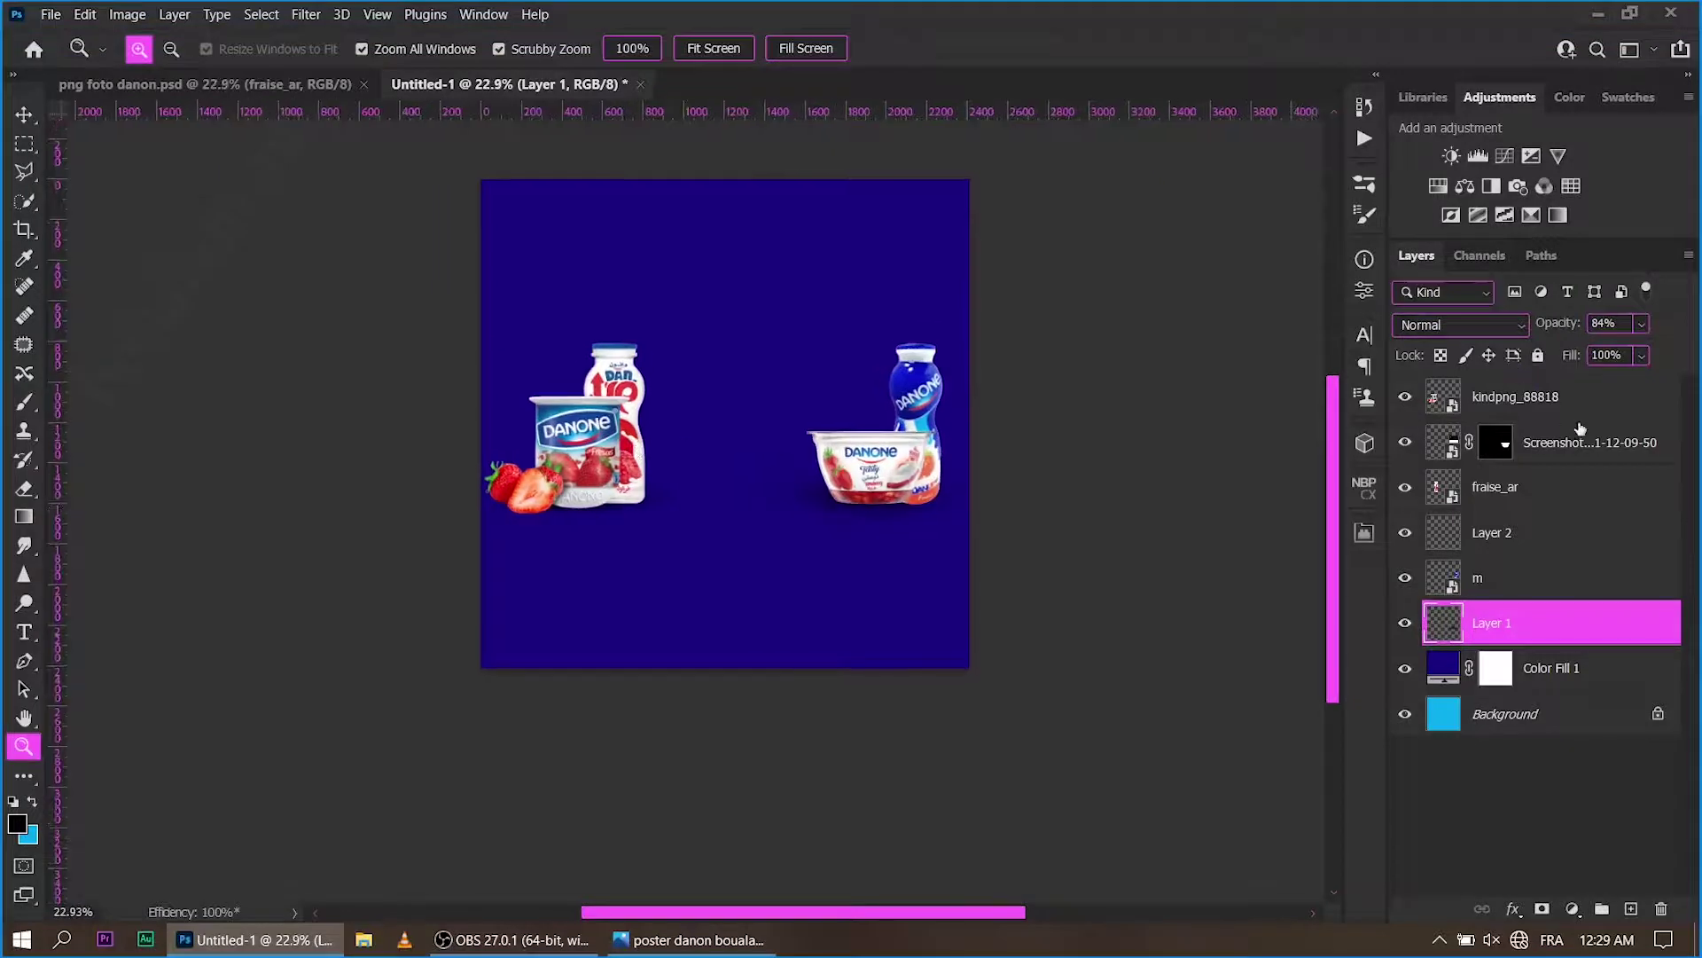
# Group kindpng_88818, fraise_ar and Layer 2, then group Screenshot, m and Layer 1.
pyautogui.click(1480, 405)
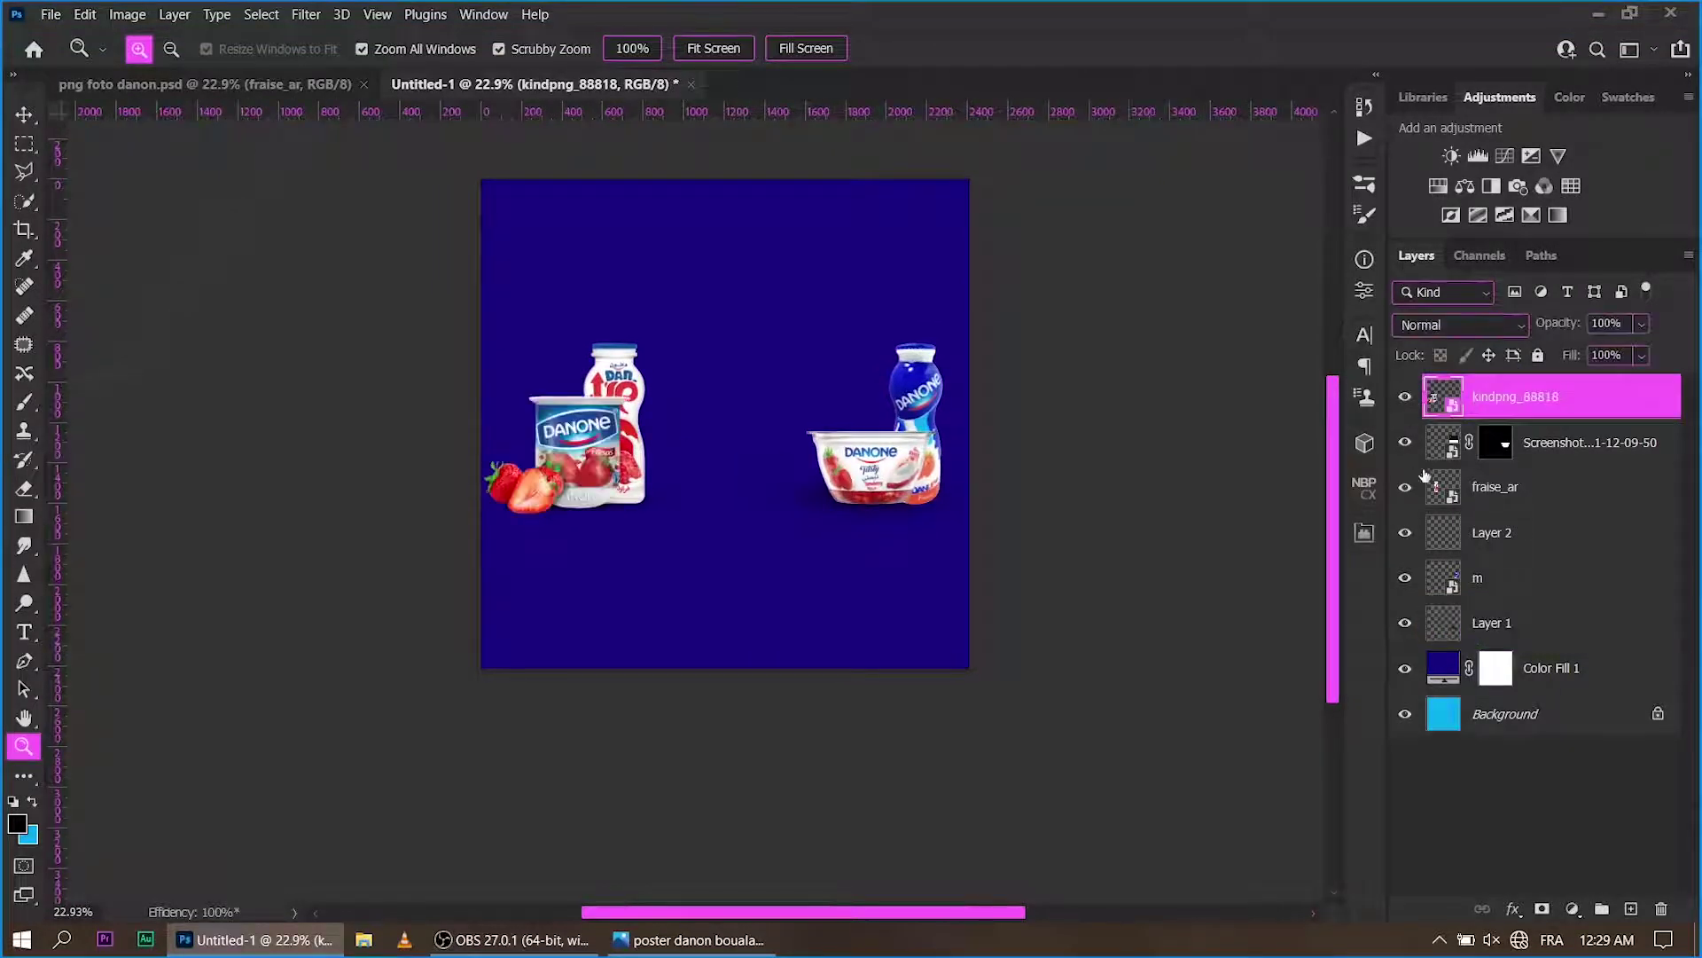
pyautogui.keyDown('ctrl'); pyautogui.click(1517, 494); pyautogui.keyUp('ctrl')
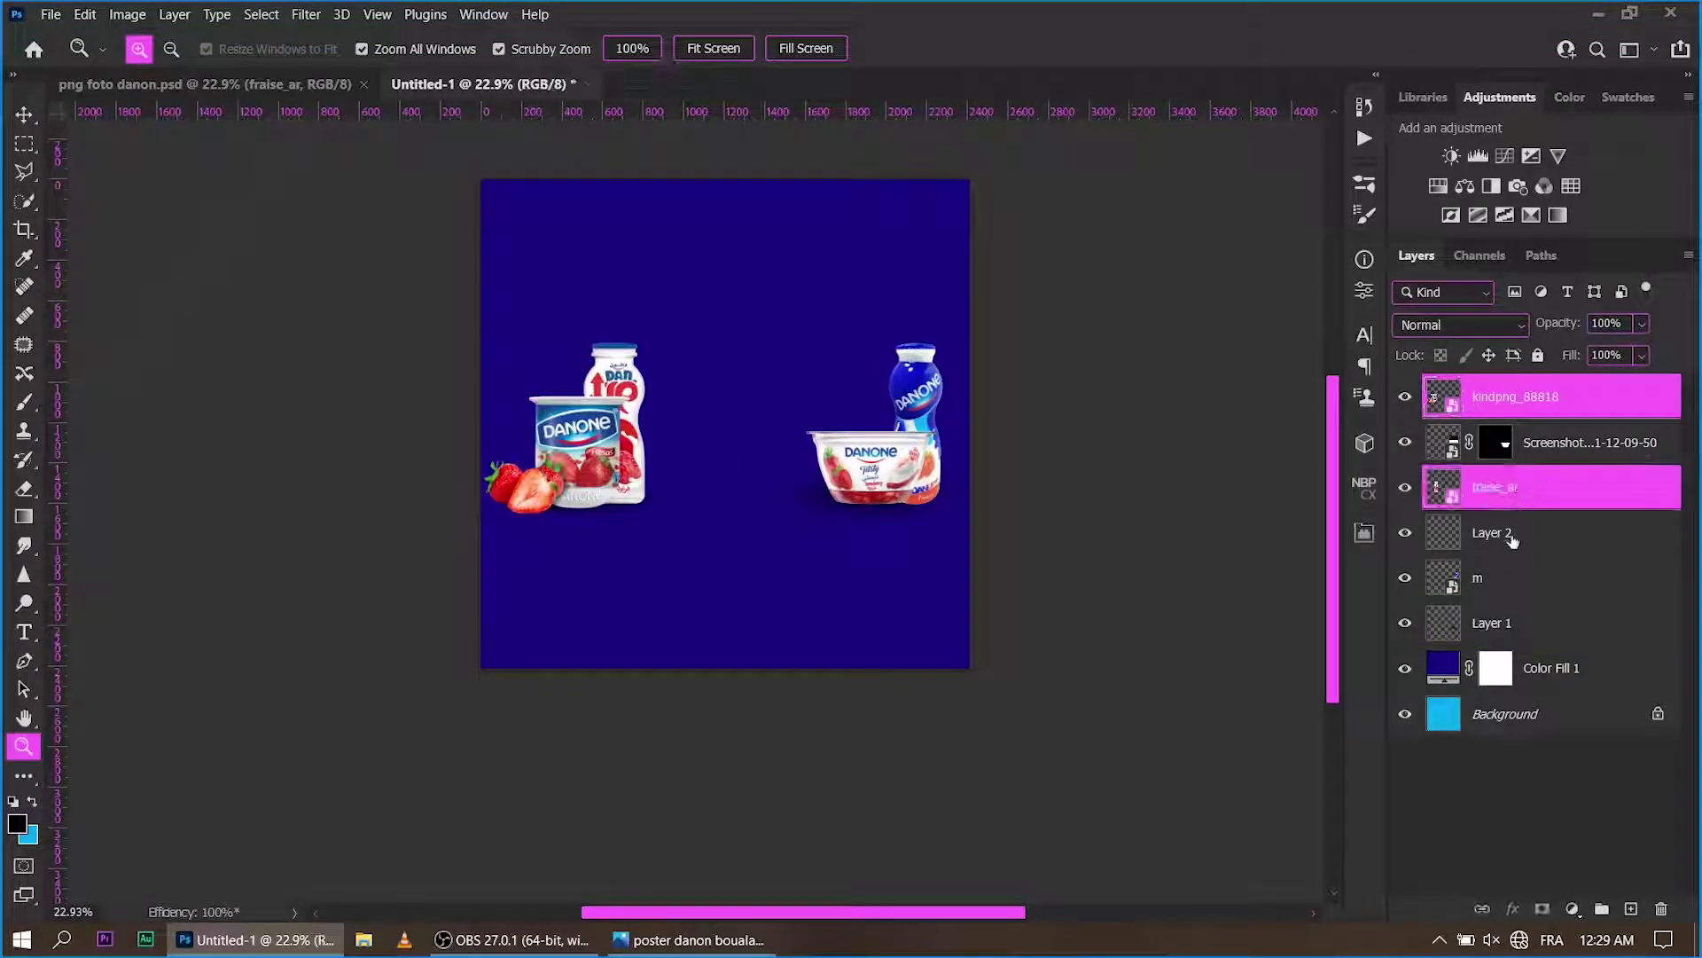
pyautogui.keyDown('ctrl'); pyautogui.click(1513, 539); pyautogui.keyUp('ctrl')
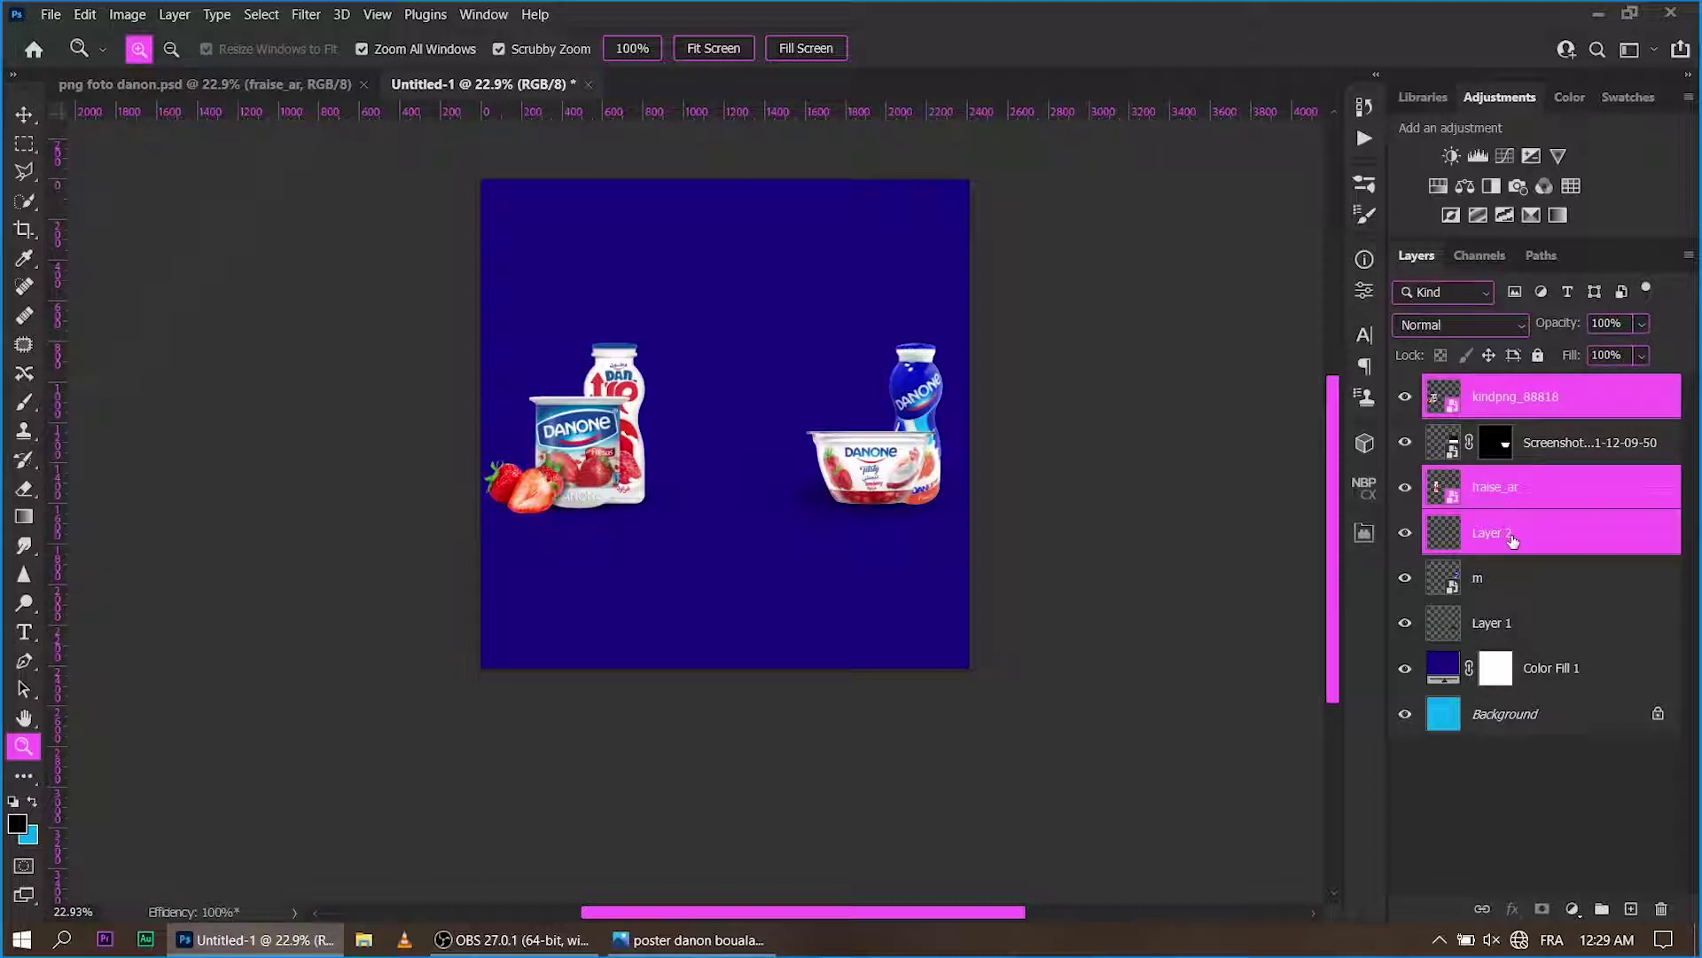
pyautogui.hotkey('ctrl', 'g')
pyautogui.click(1561, 425)
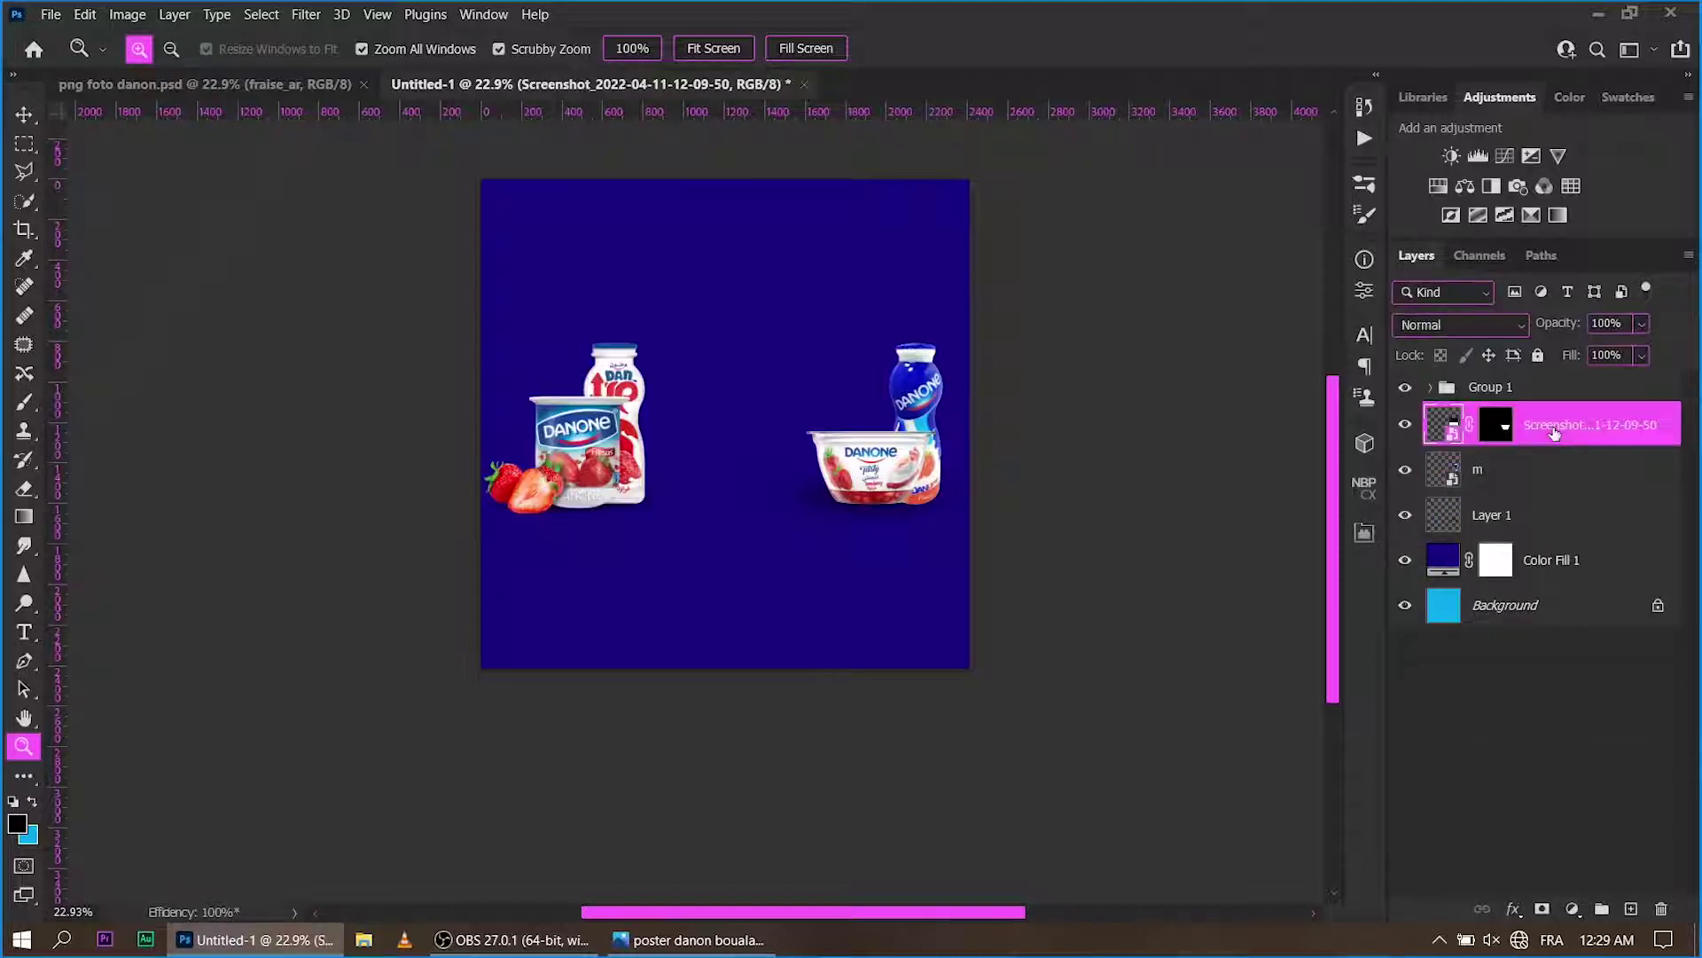
pyautogui.keyDown('ctrl'); pyautogui.click(1507, 470); pyautogui.keyUp('ctrl')
pyautogui.keyDown('ctrl'); pyautogui.click(1532, 510); pyautogui.keyUp('ctrl')
pyautogui.hotkey('ctrl', 'g')
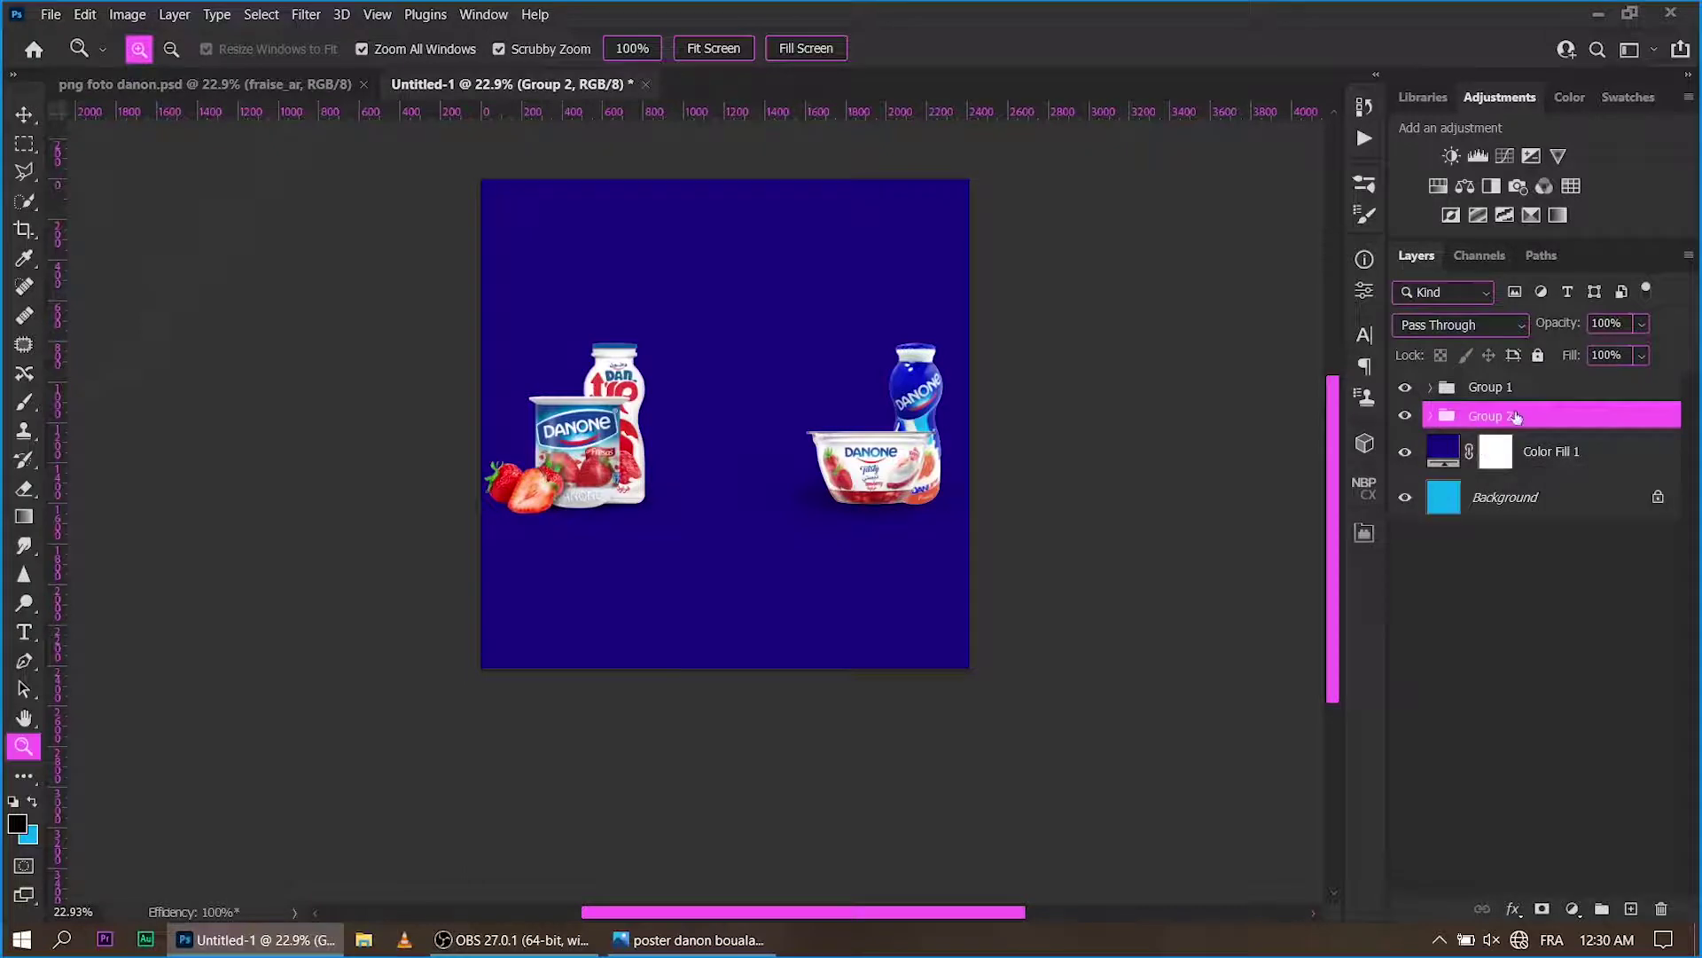
# Convert both groups to smart objects and rename them 'd 1' and 'd 2'.
pyautogui.rightClick(1517, 416)
pyautogui.click(1443, 321)
pyautogui.rightClick(1476, 384)
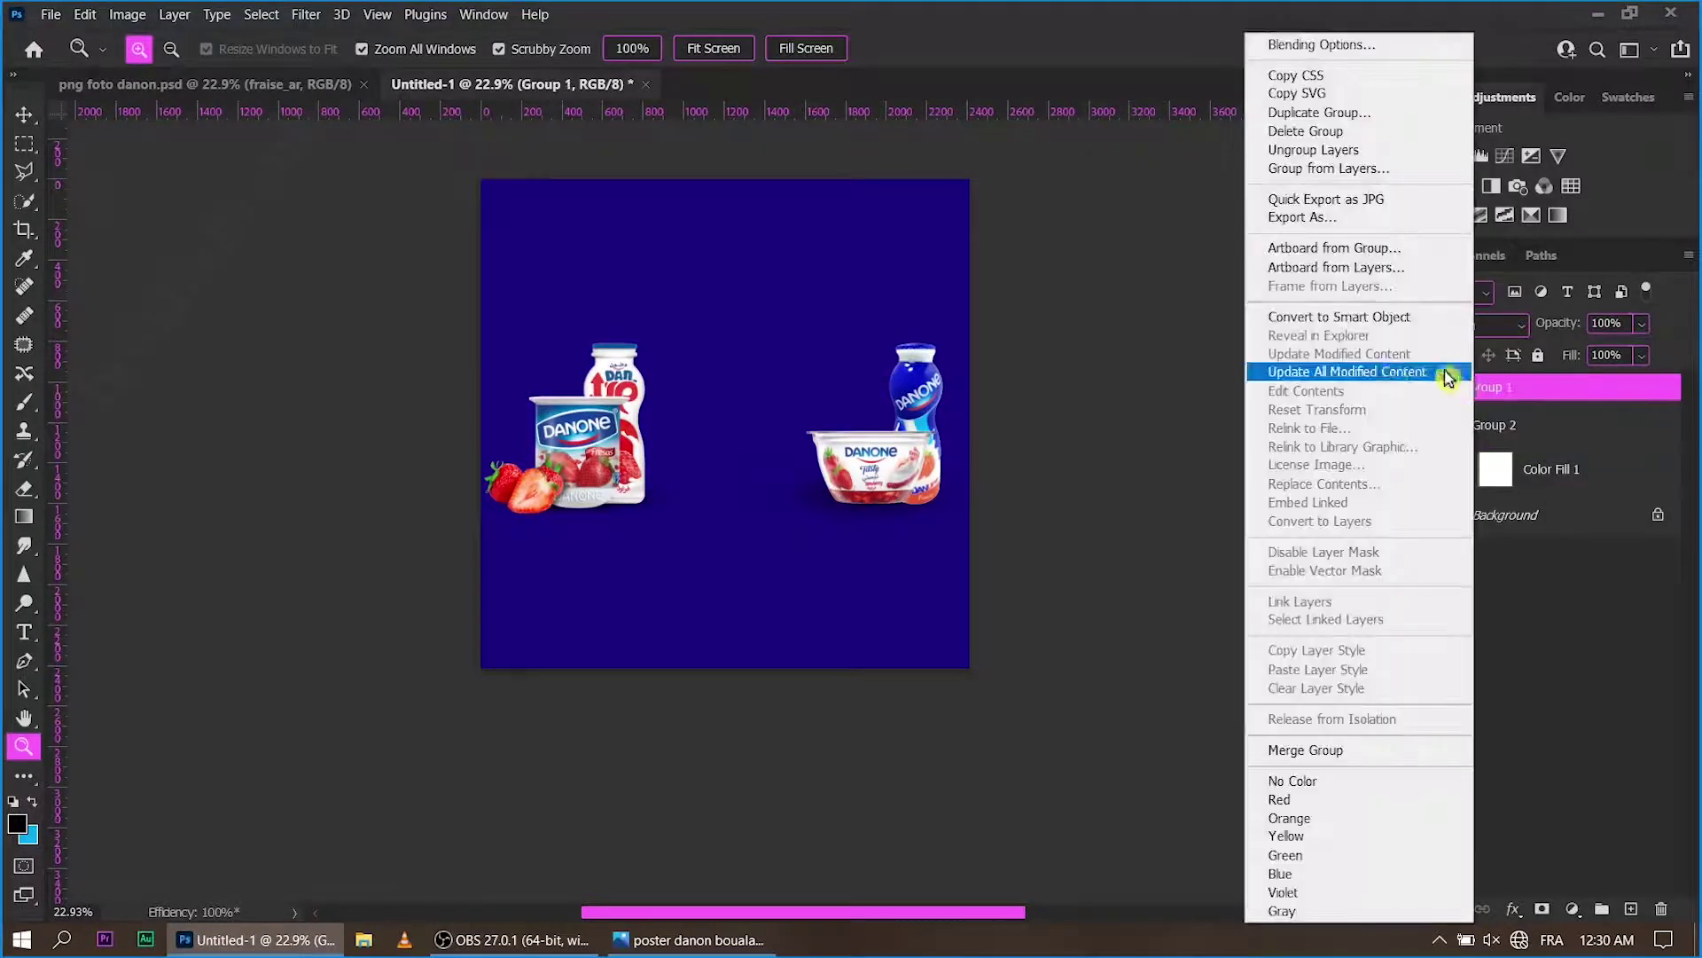
pyautogui.click(1410, 310)
pyautogui.click(1405, 396)
pyautogui.doubleClick(1489, 396)
pyautogui.write('d')
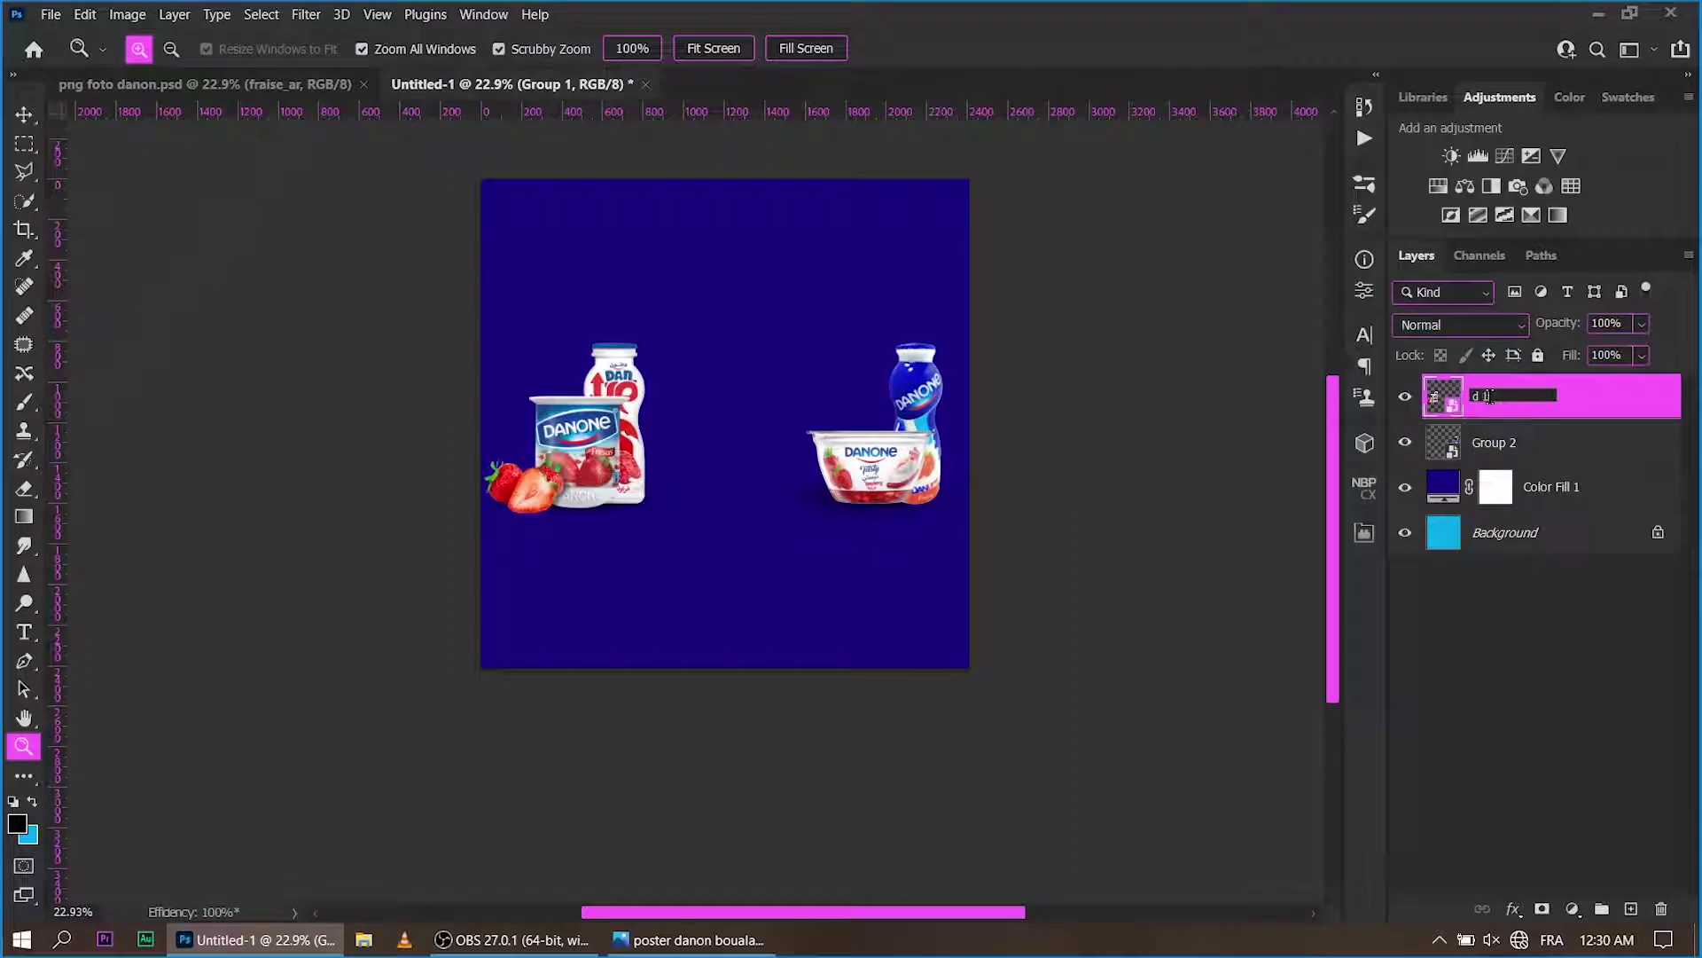
pyautogui.doubleClick(1499, 443)
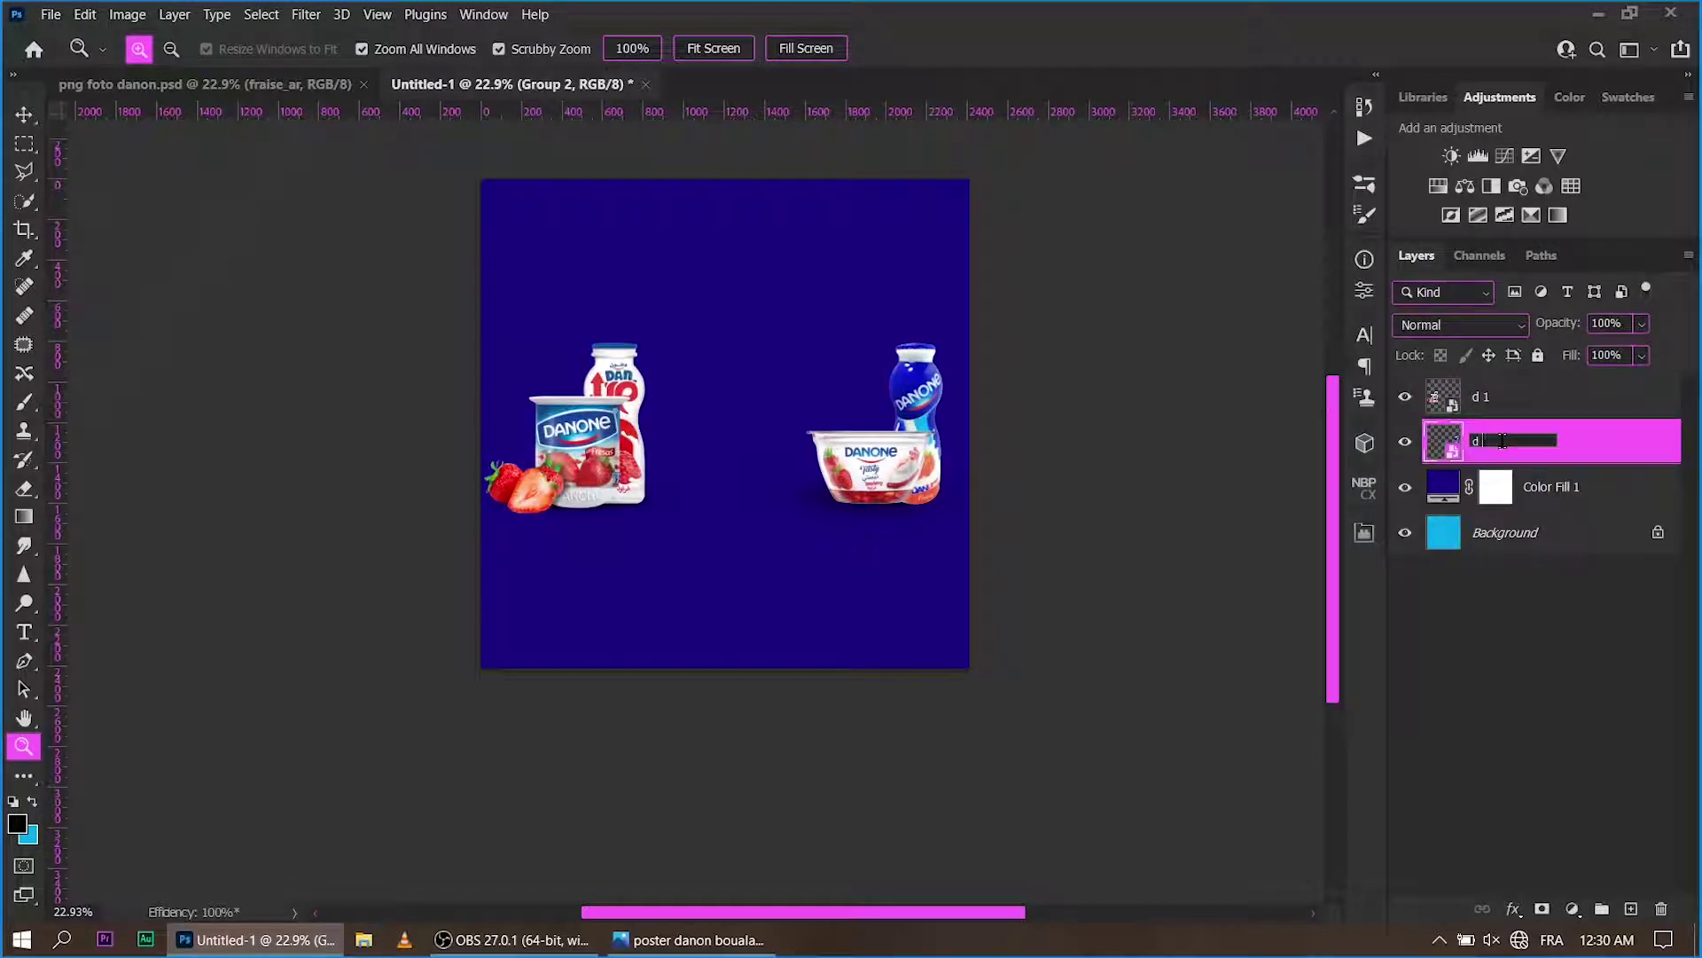
# Commit the 'd 2' name, zoom into png foto danon.psd sources, and begin a new document.
pyautogui.click(1560, 399)
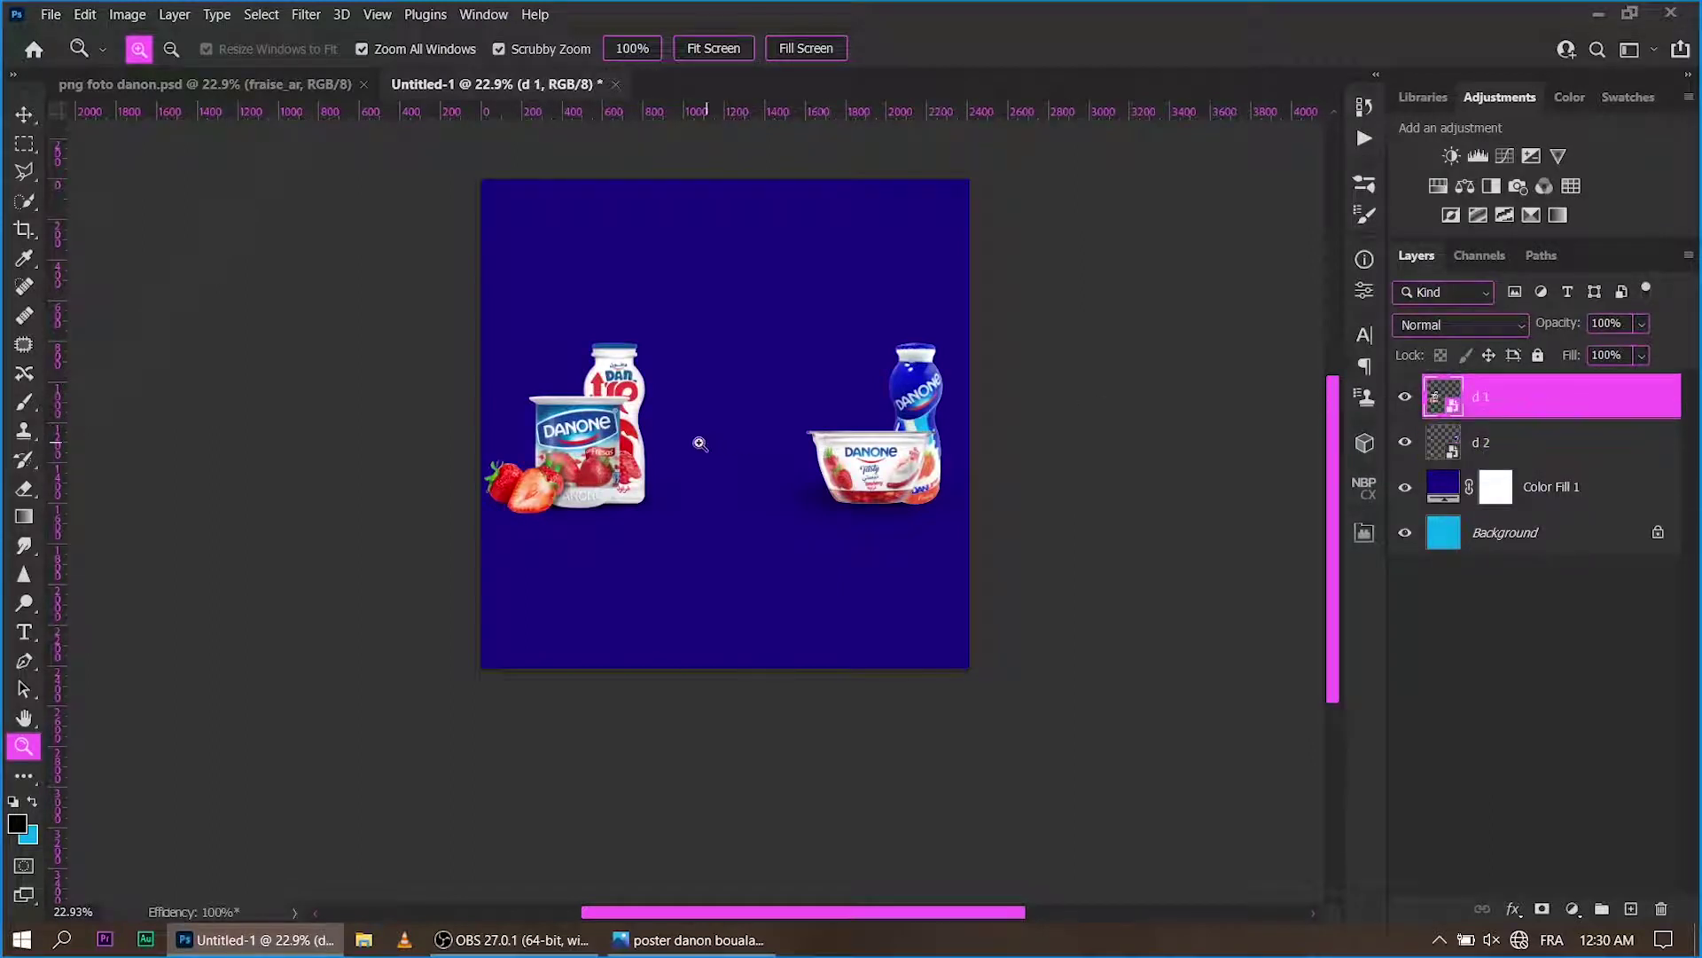
pyautogui.moveTo(700, 444)
pyautogui.mouseDown()
pyautogui.moveTo(532, 258)
pyautogui.moveTo(657, 391)
pyautogui.mouseUp()
pyautogui.click(341, 84)
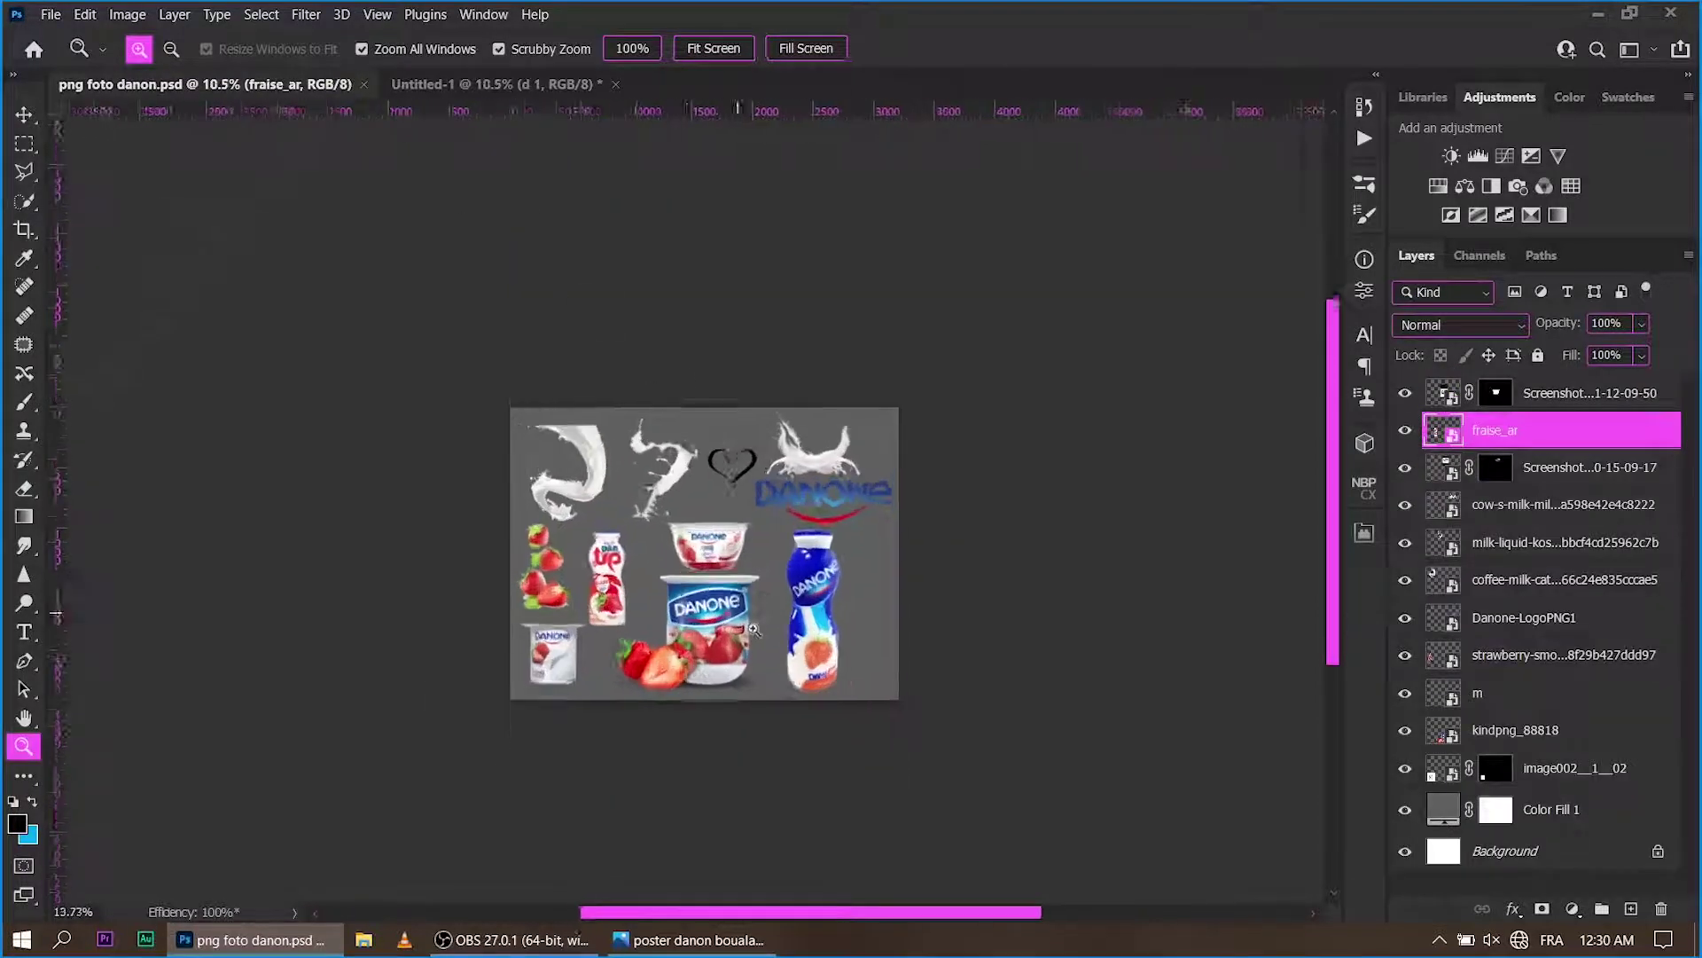
pyautogui.click(700, 620)
pyautogui.click(692, 656)
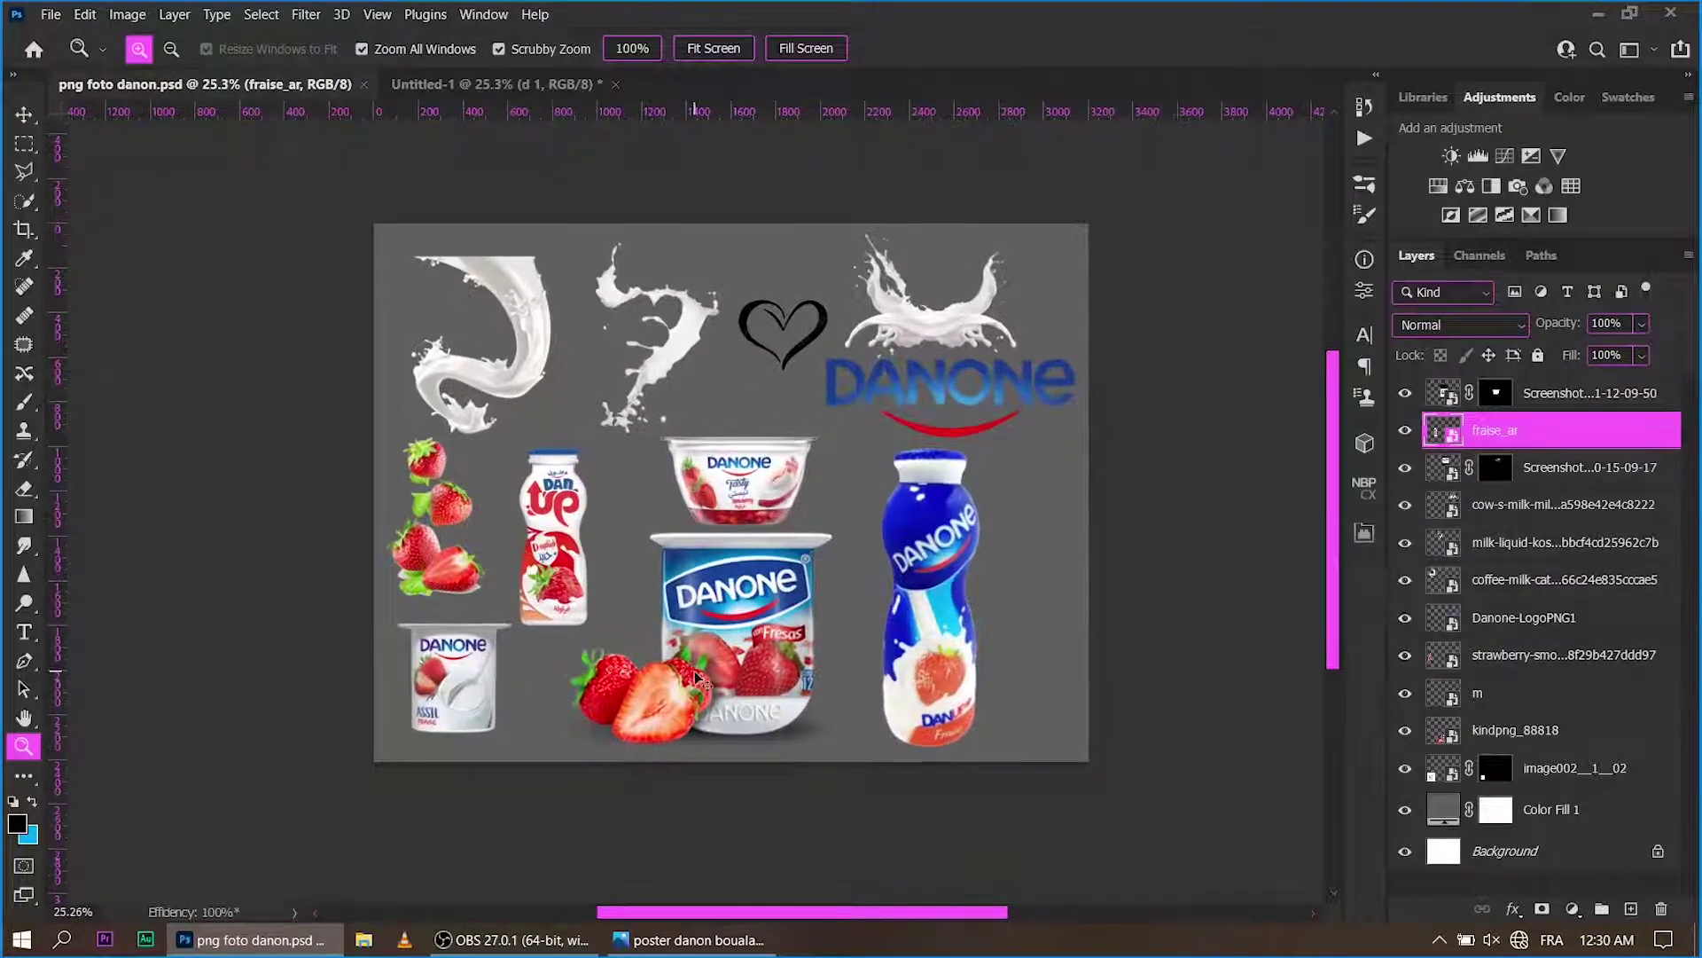
pyautogui.hotkey('ctrl', 'n')
# Create Untitled-2 and place the heart outline there, enlarged to about 345% and centred.
pyautogui.click(1246, 769)
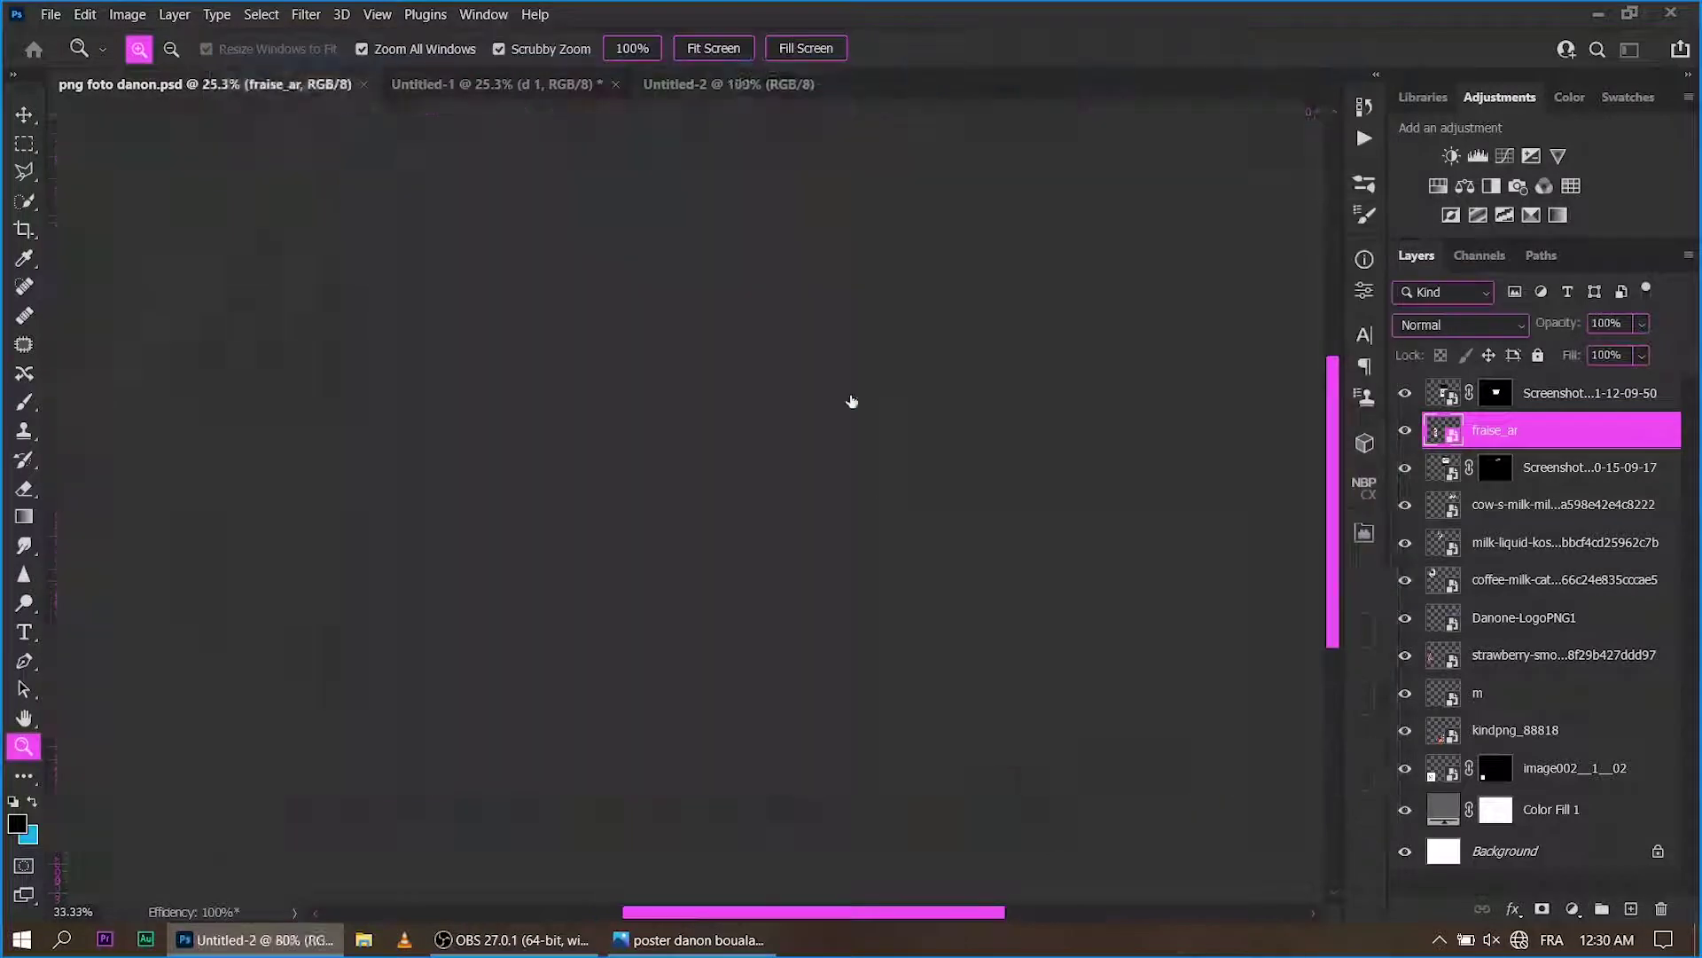
pyautogui.click(310, 85)
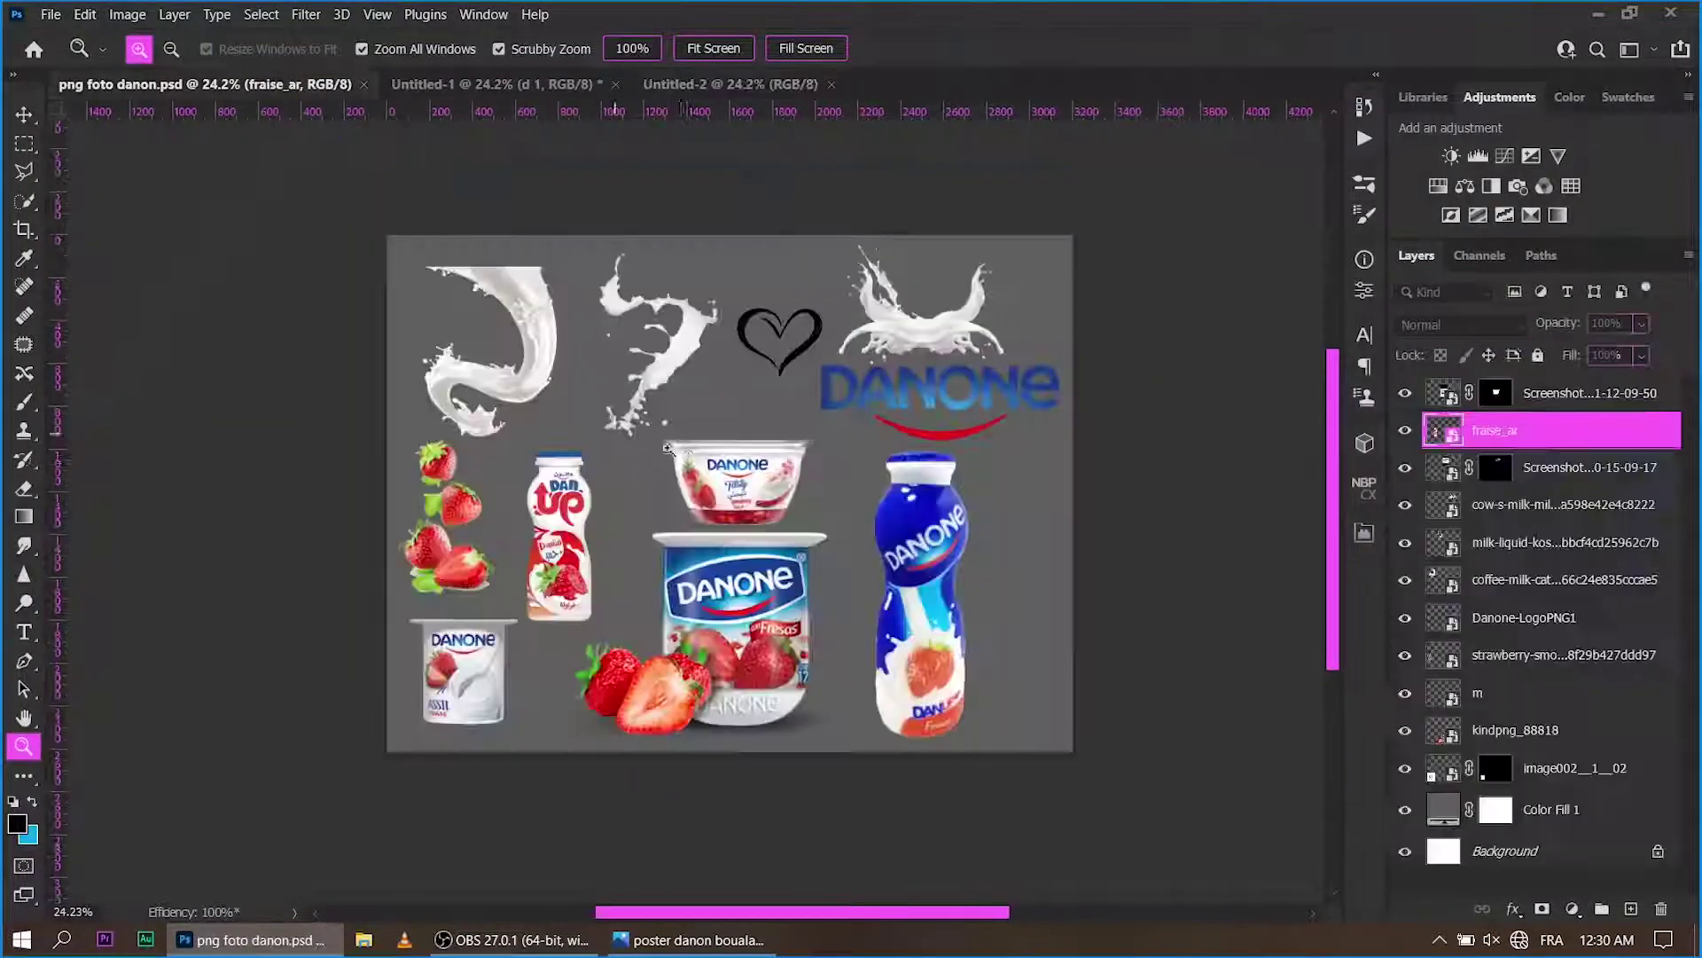
pyautogui.press('v')
pyautogui.moveTo(804, 342); pyautogui.dragTo(805, 277)
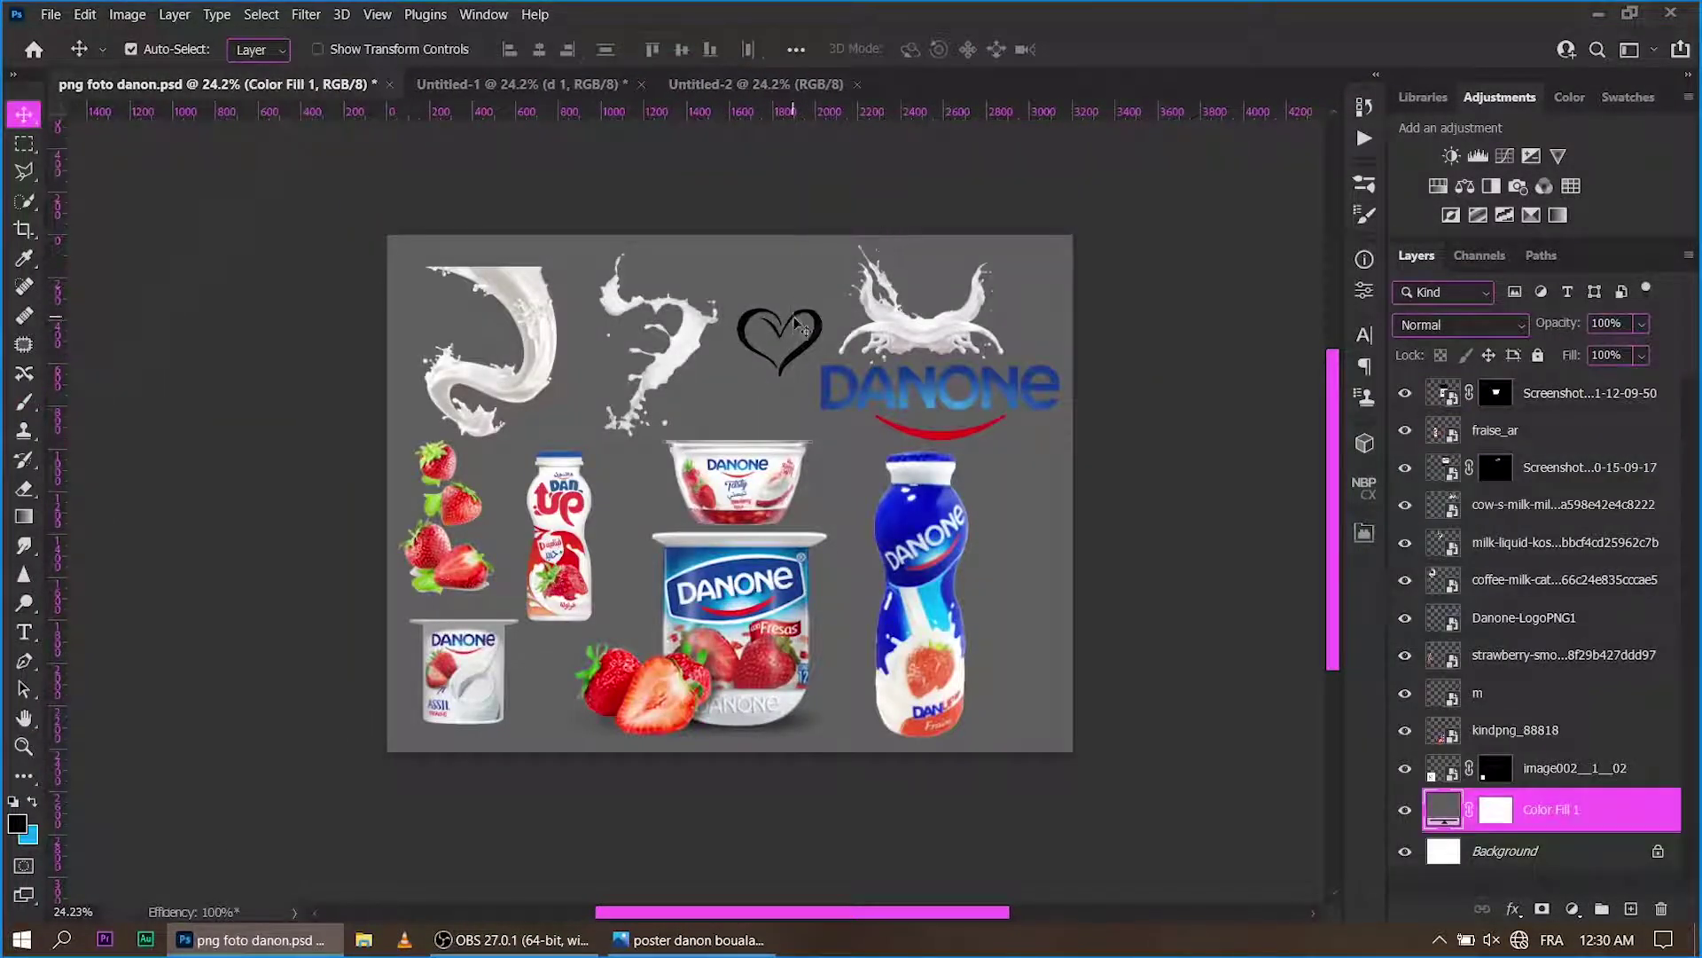
pyautogui.moveTo(778, 337)
pyautogui.mouseDown()
pyautogui.moveTo(752, 409)
pyautogui.moveTo(911, 399)
pyautogui.moveTo(759, 458)
pyautogui.moveTo(942, 451)
pyautogui.moveTo(707, 517)
pyautogui.mouseUp()
pyautogui.hotkey('ctrl', 't')
pyautogui.moveTo(879, 515); pyautogui.dragTo(892, 492)
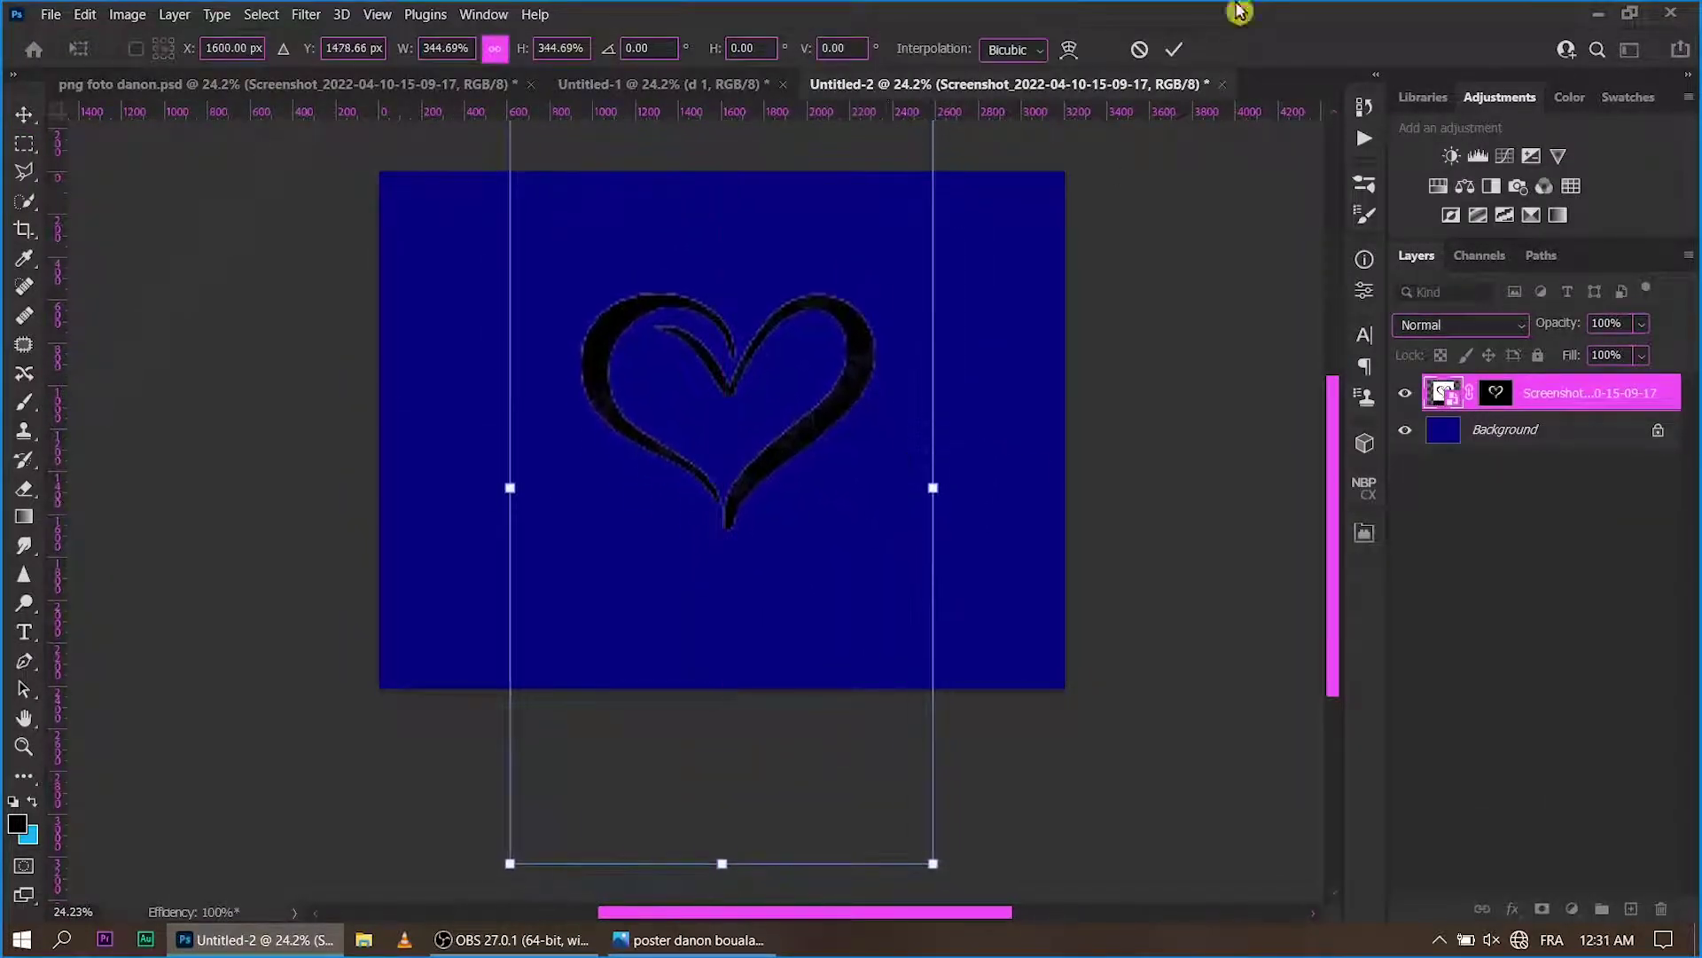
pyautogui.press('Return')
# Lay the milk splash over the heart, flipped vertically, scaled to 22.1% and rotated 17°.
pyautogui.click(284, 83)
pyautogui.click(1002, 83)
pyautogui.moveTo(801, 374); pyautogui.dragTo(802, 376)
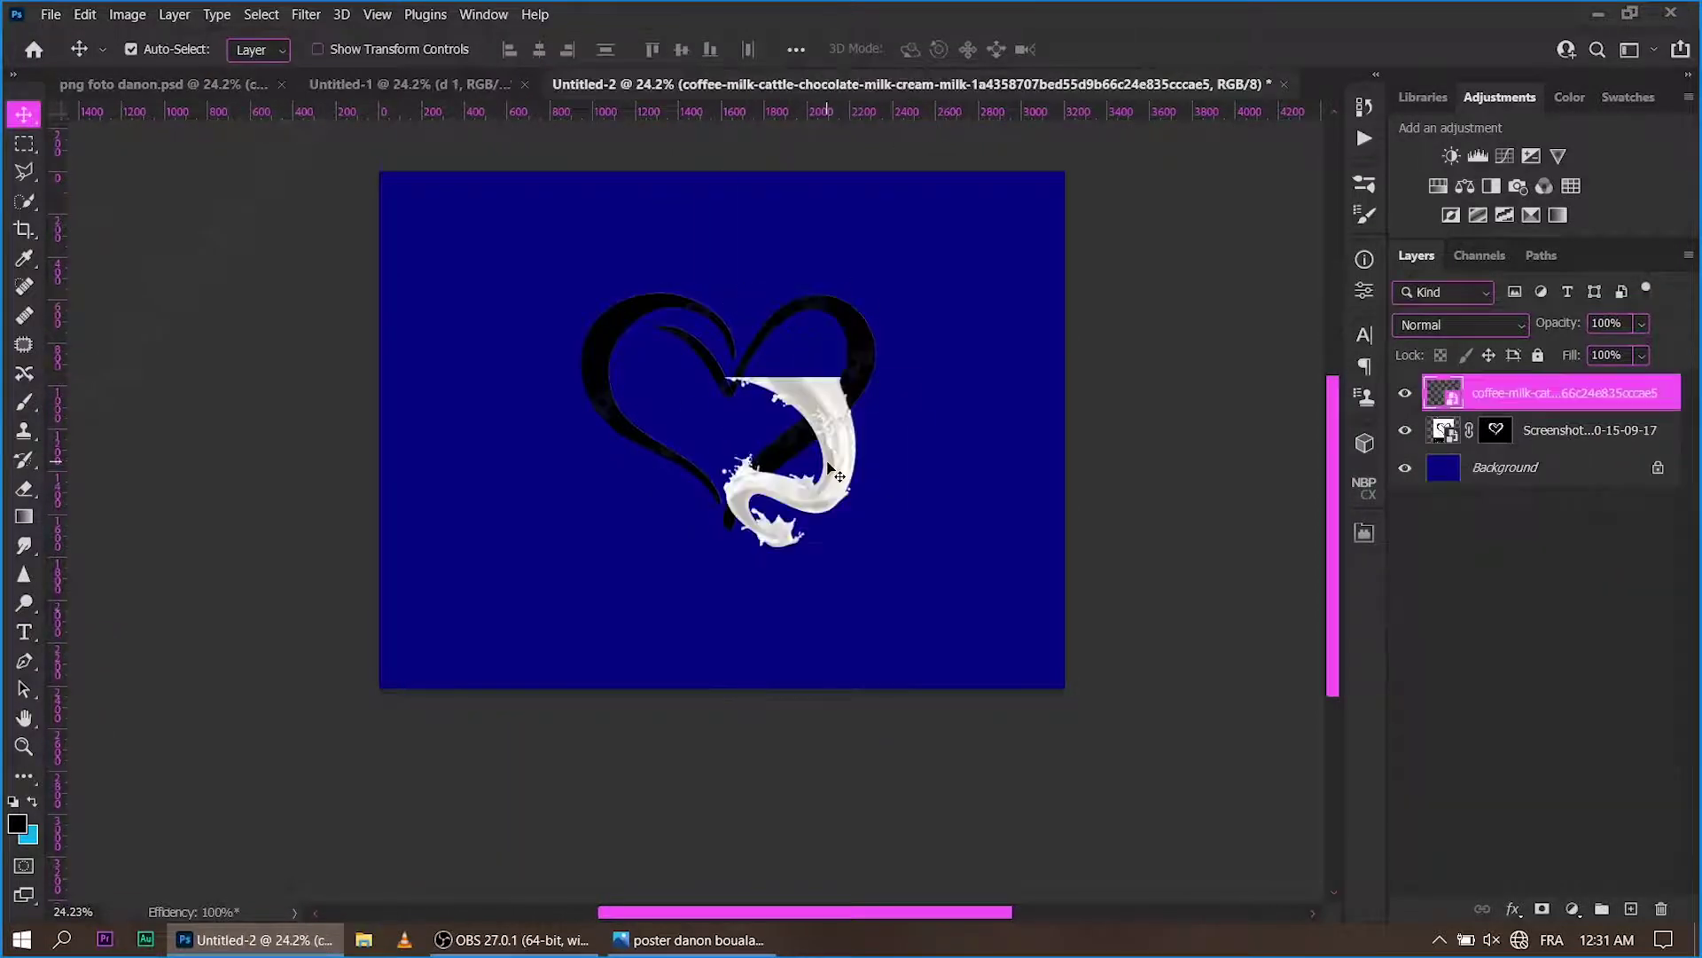
pyautogui.hotkey('ctrl', 't')
pyautogui.rightClick(829, 456)
pyautogui.click(892, 870)
pyautogui.moveTo(918, 548); pyautogui.dragTo(780, 346)
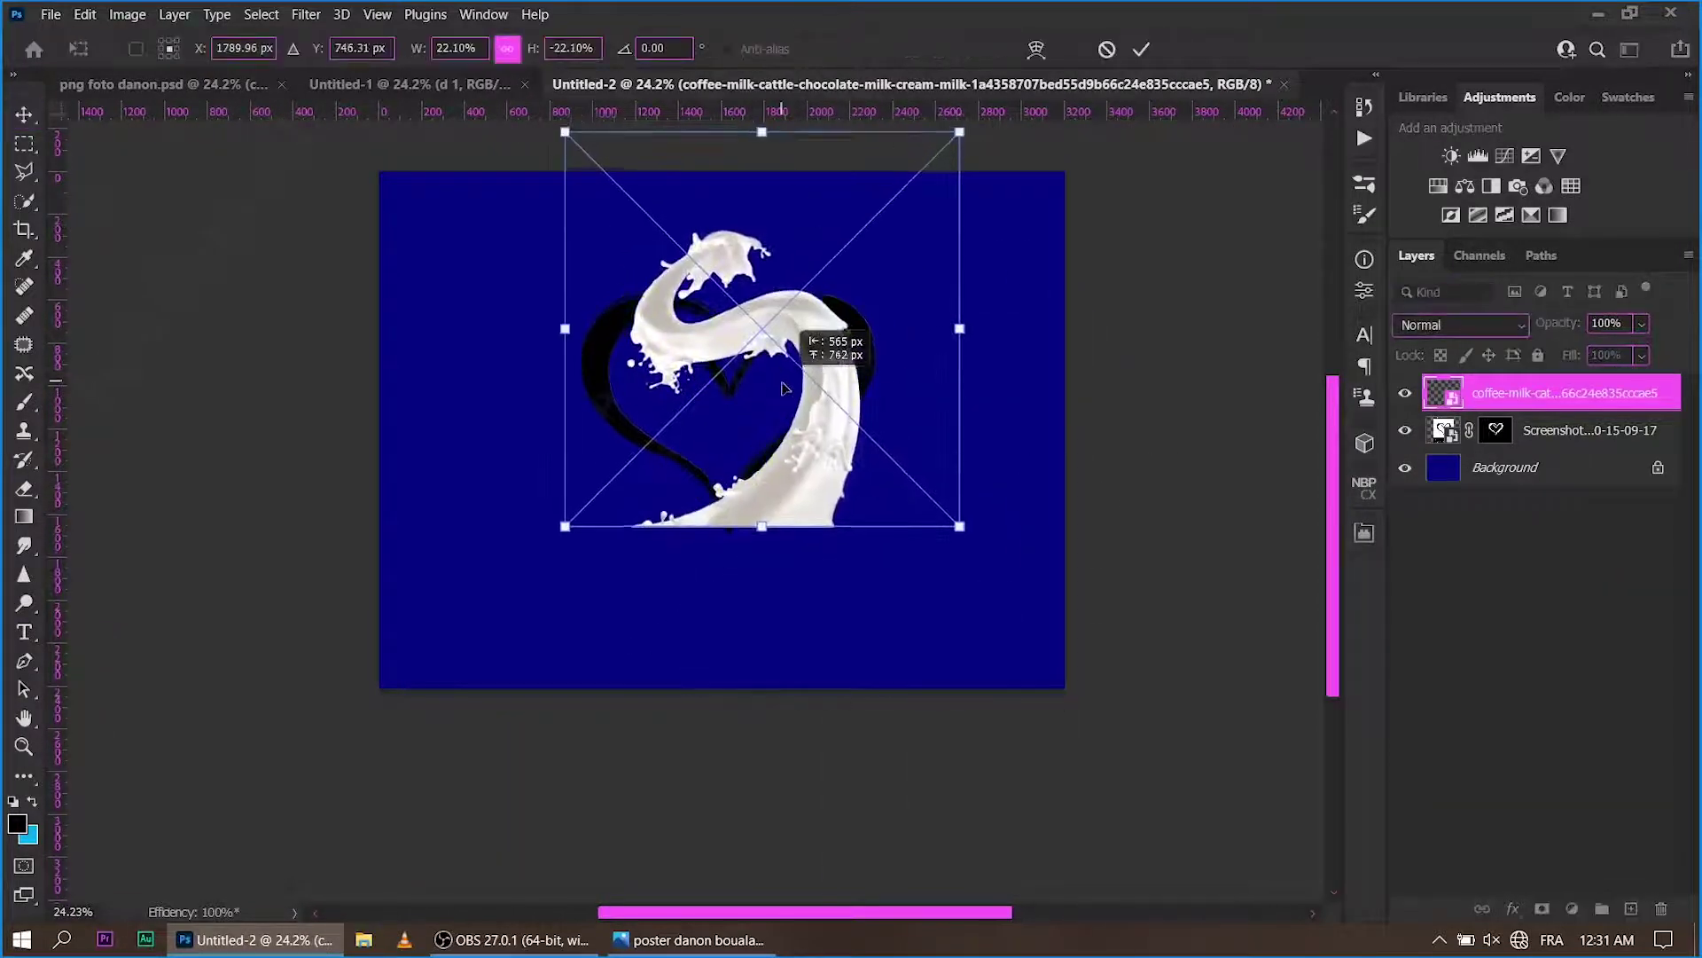
pyautogui.moveTo(967, 532); pyautogui.dragTo(905, 578)
pyautogui.moveTo(851, 497); pyautogui.dragTo(878, 378)
pyautogui.click(1143, 50)
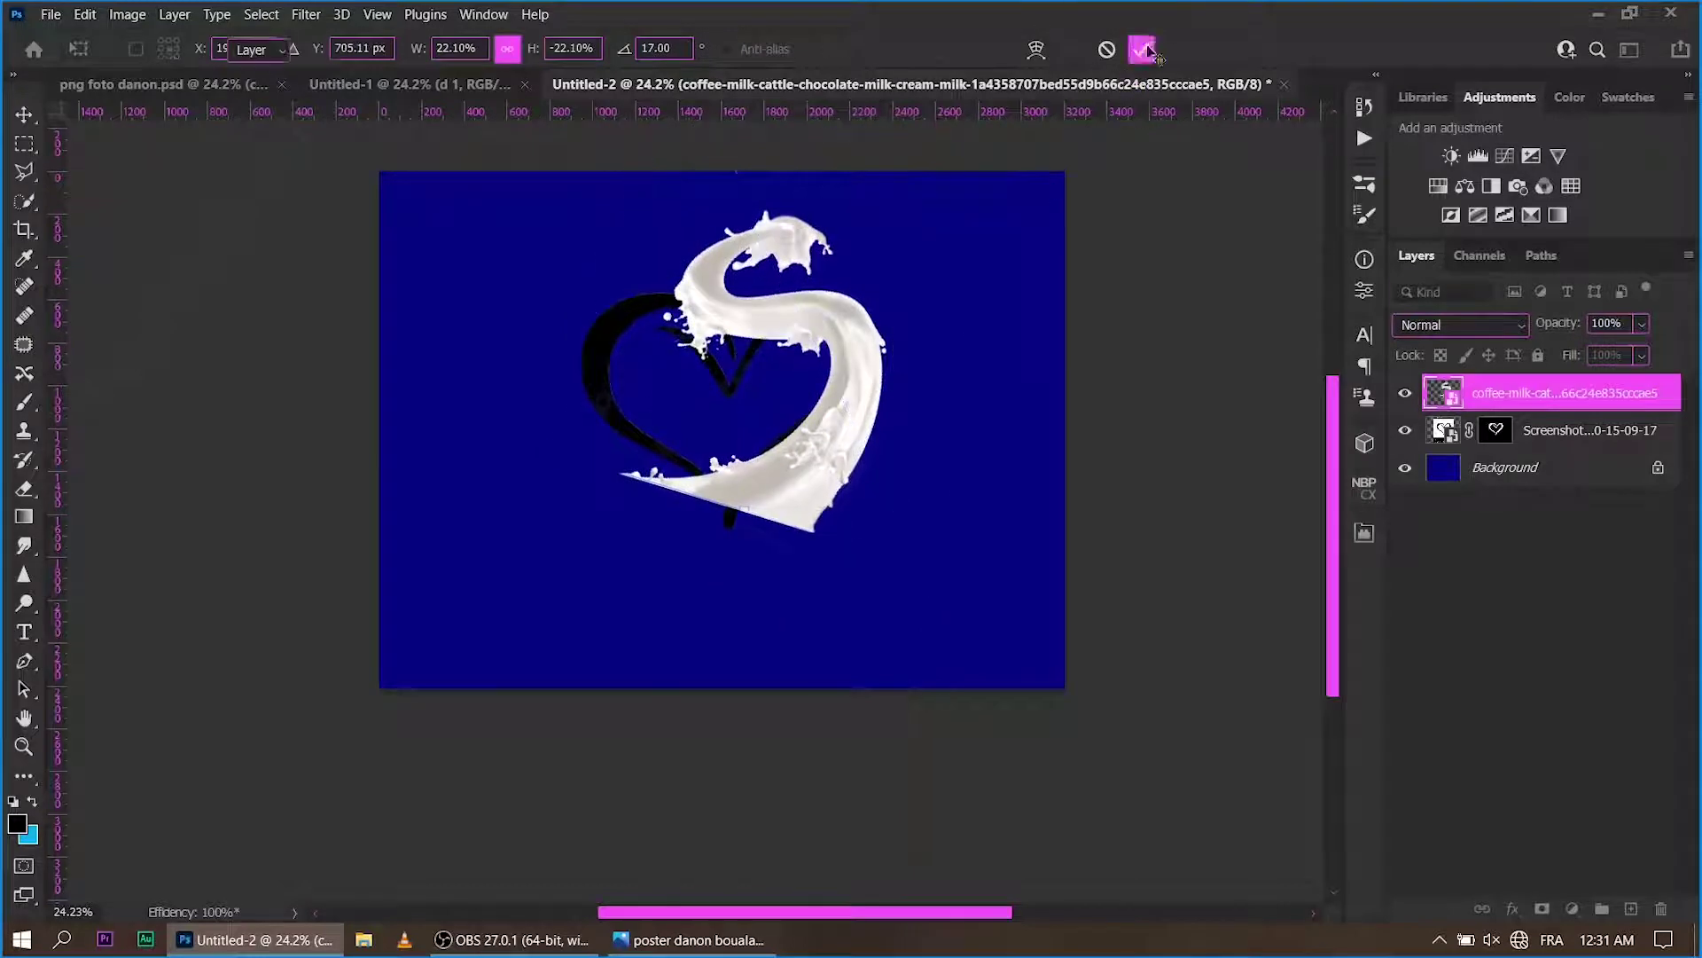
pyautogui.press('z')
pyautogui.moveTo(744, 216); pyautogui.dragTo(794, 240)
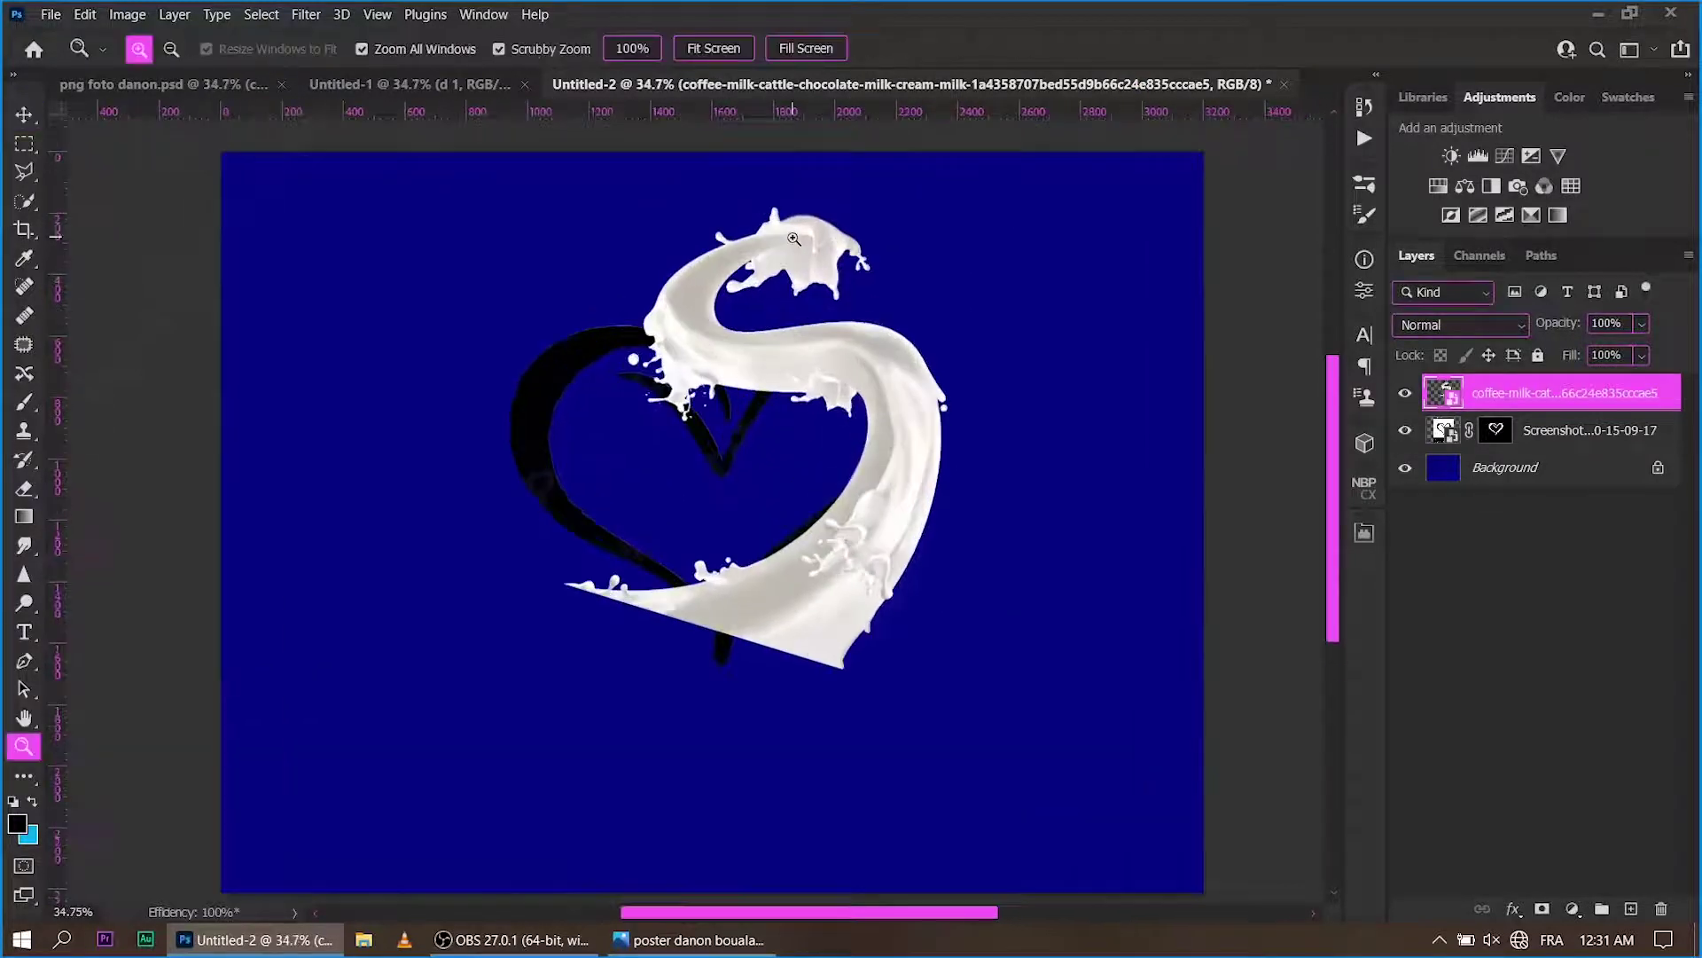
# Start Puppet Warp on the milk splash, lower its opacity, and pin and bend the lower stream leftward.
pyautogui.click(85, 14)
pyautogui.click(124, 429)
pyautogui.press('4')
pyautogui.press('1')
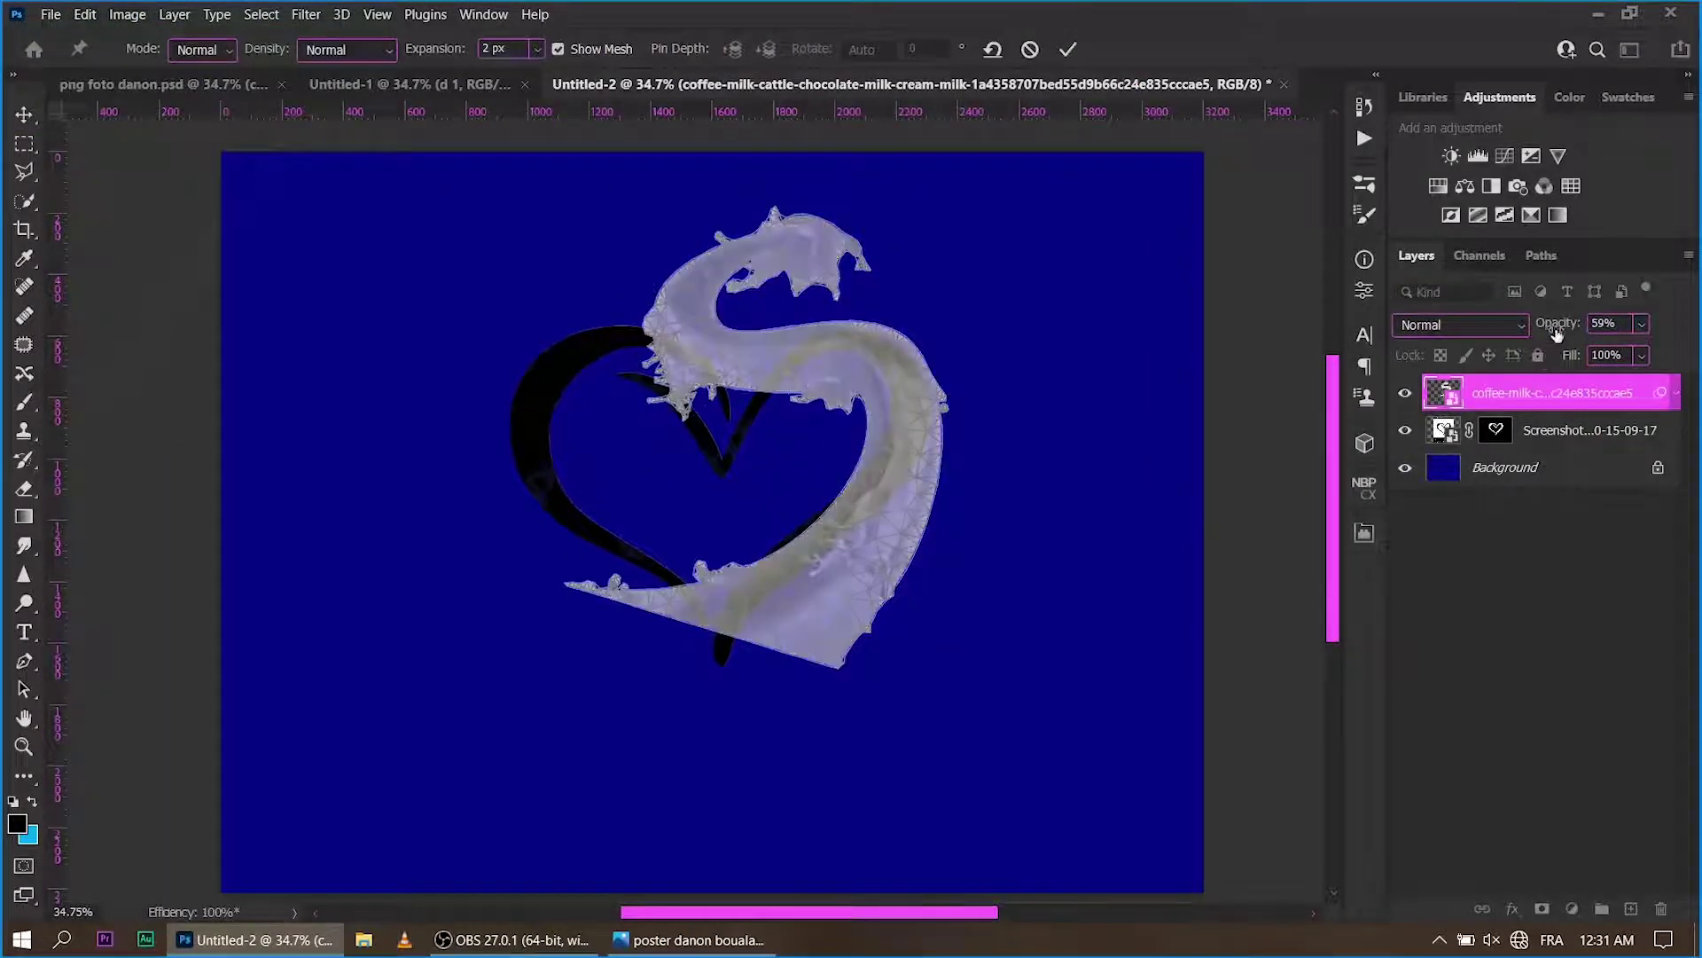
pyautogui.click(837, 662)
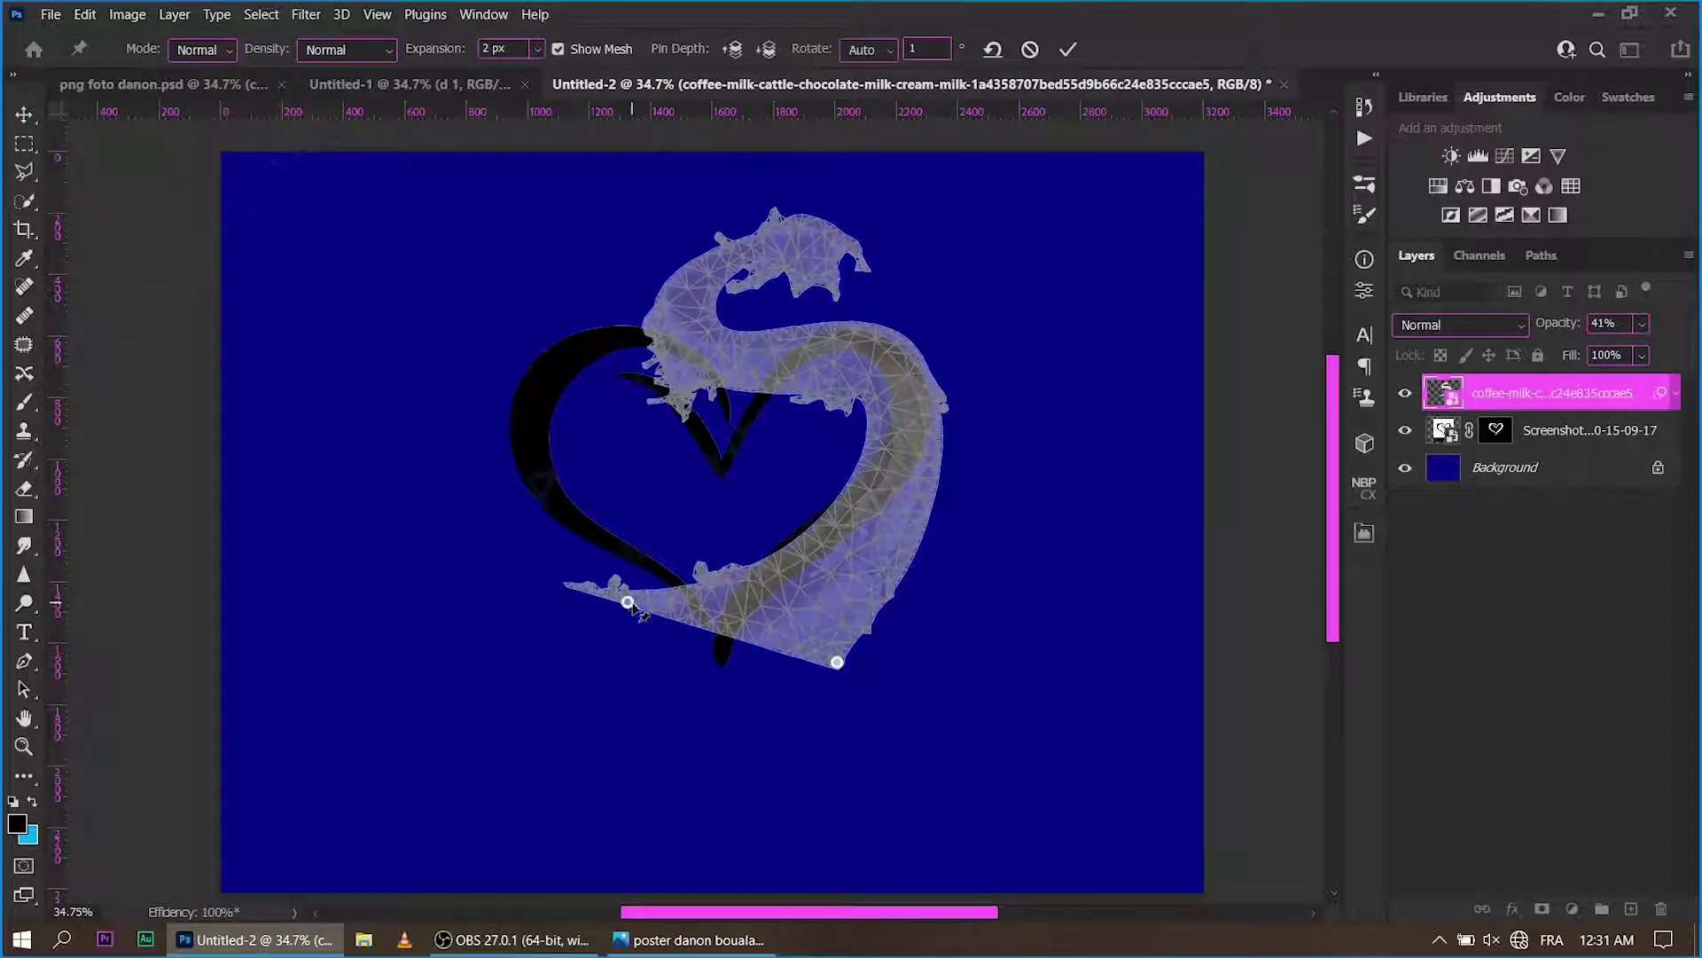
pyautogui.moveTo(628, 602); pyautogui.dragTo(672, 631)
pyautogui.click(799, 537)
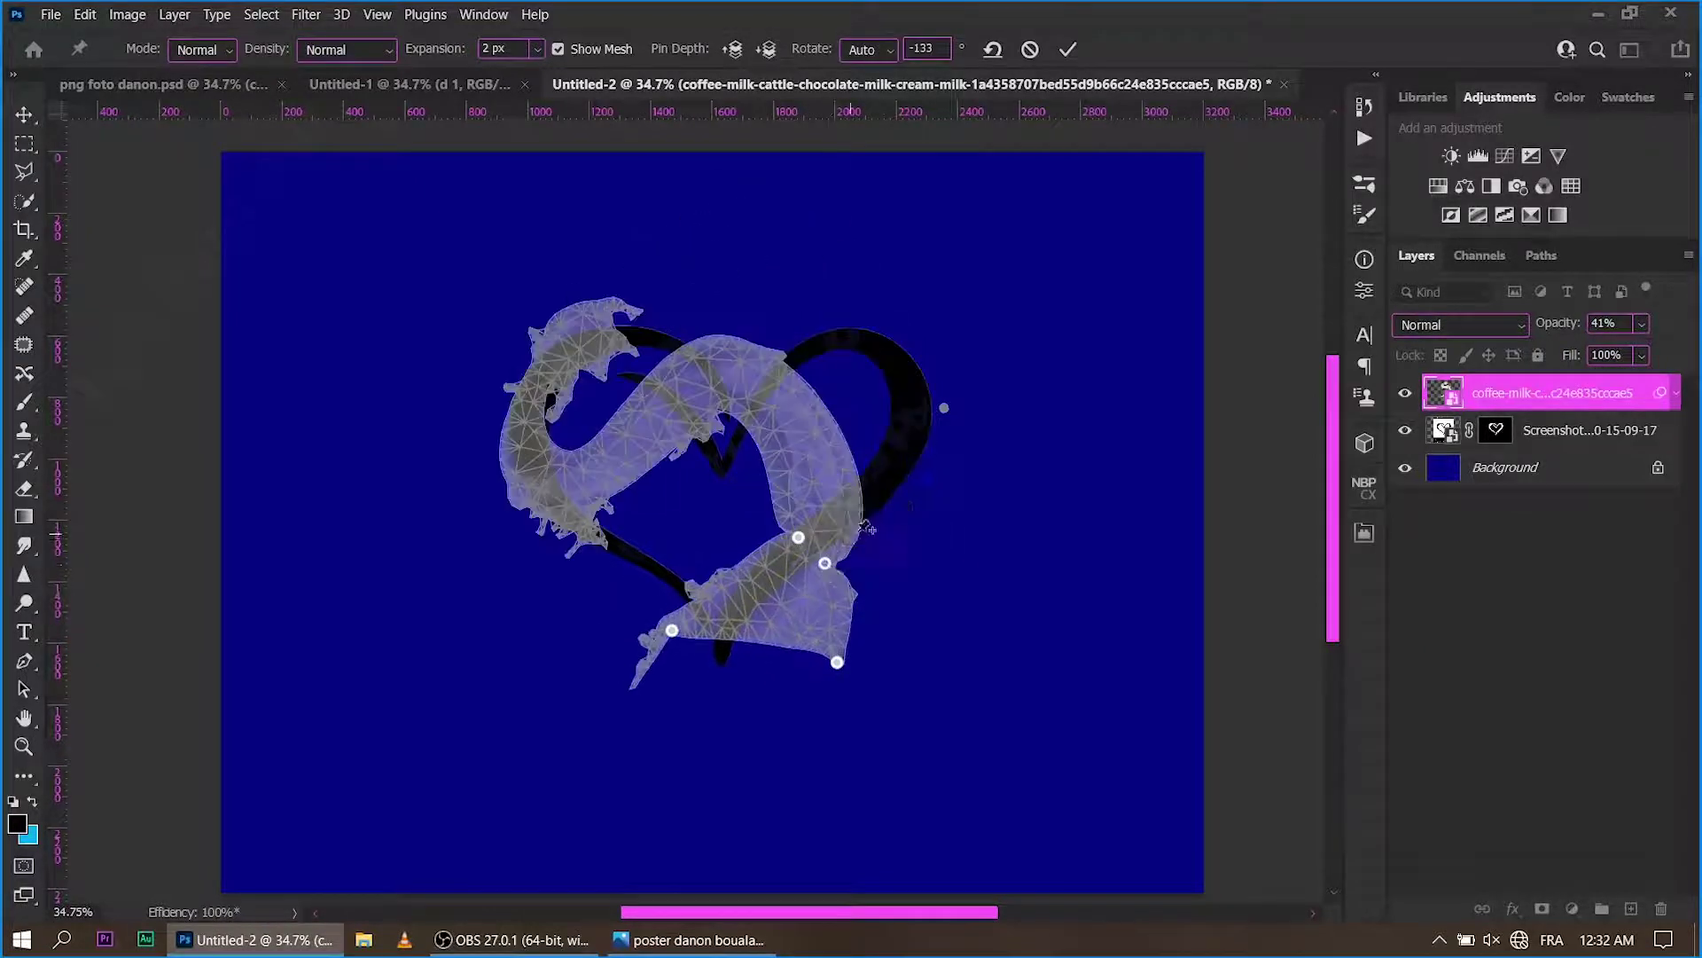
pyautogui.moveTo(886, 593); pyautogui.dragTo(825, 564)
pyautogui.click(774, 592)
pyautogui.click(840, 544)
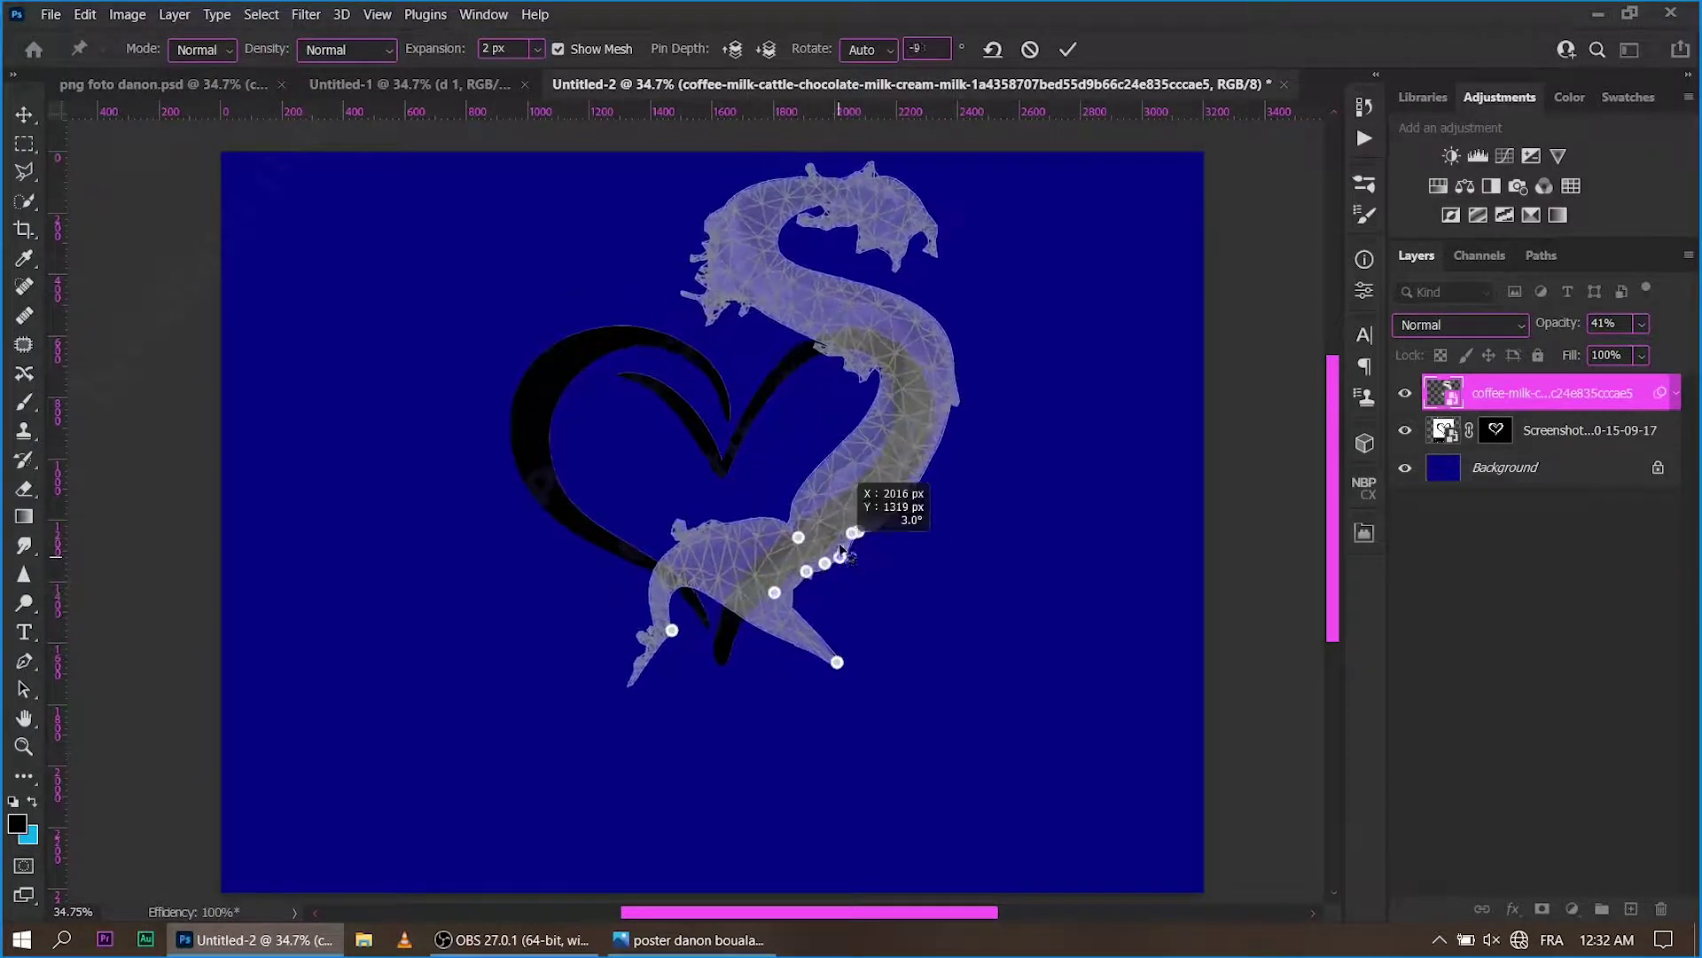
pyautogui.click(885, 506)
# Warp the upper milk down over the heart's top and along its right lobe and side.
pyautogui.moveTo(940, 399); pyautogui.dragTo(928, 371)
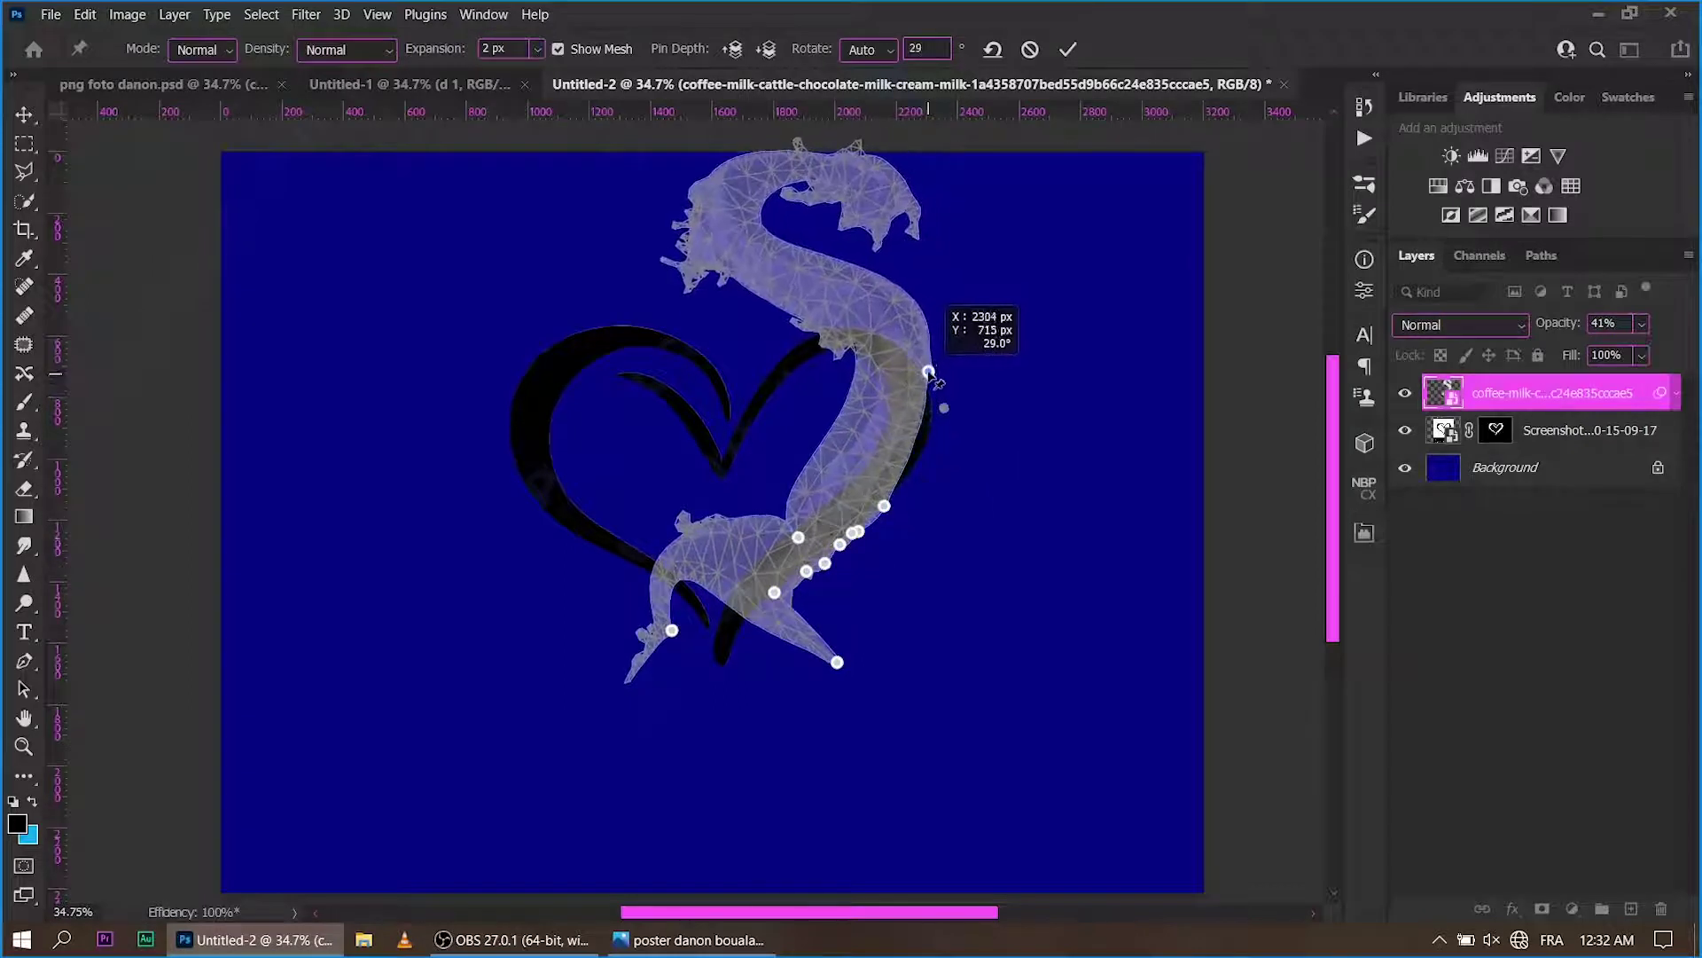
pyautogui.click(933, 429)
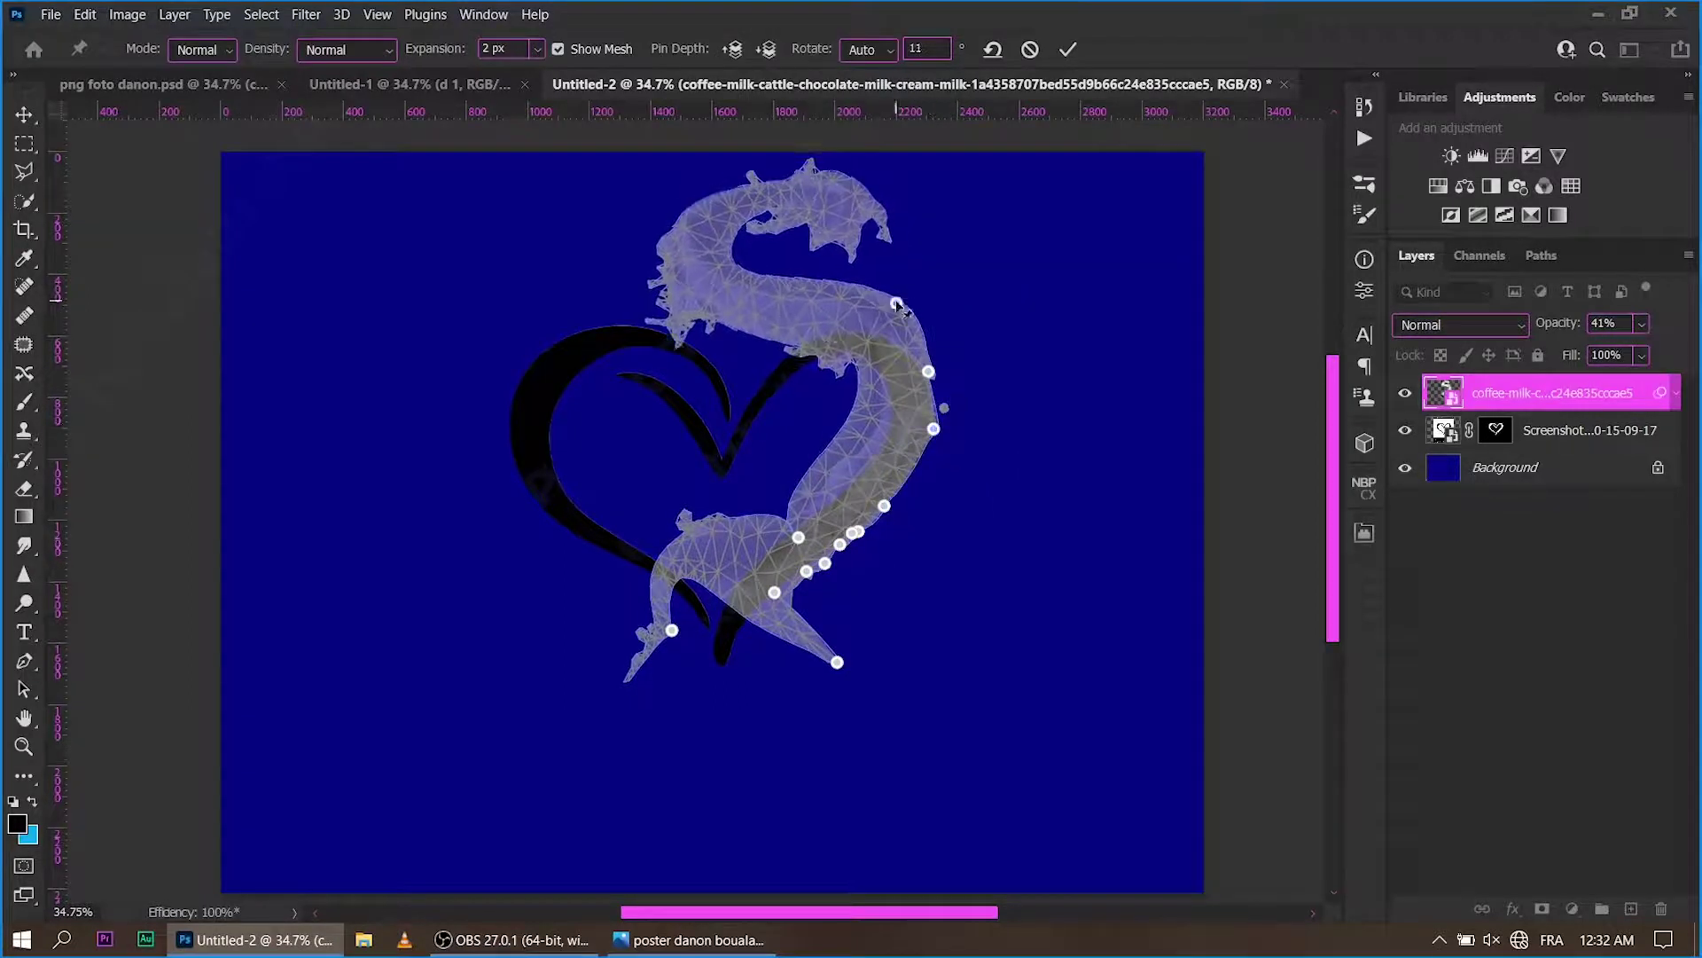
pyautogui.moveTo(822, 210); pyautogui.dragTo(874, 332)
pyautogui.click(777, 380)
pyautogui.moveTo(762, 341); pyautogui.dragTo(735, 425)
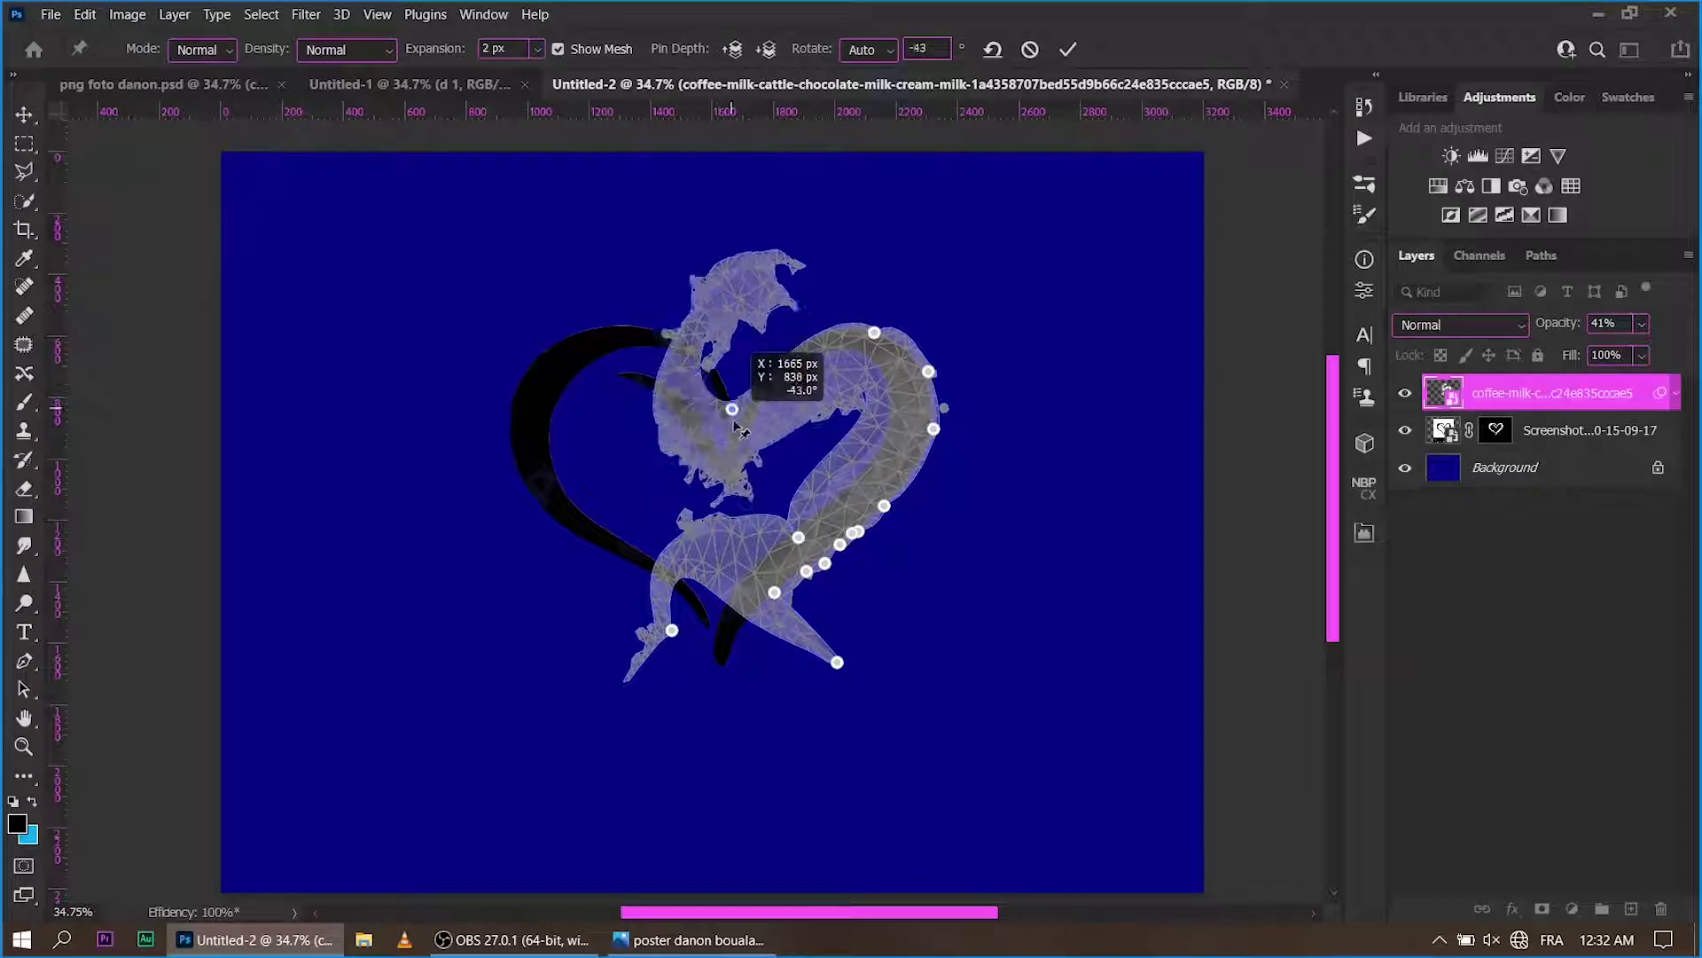
pyautogui.click(721, 442)
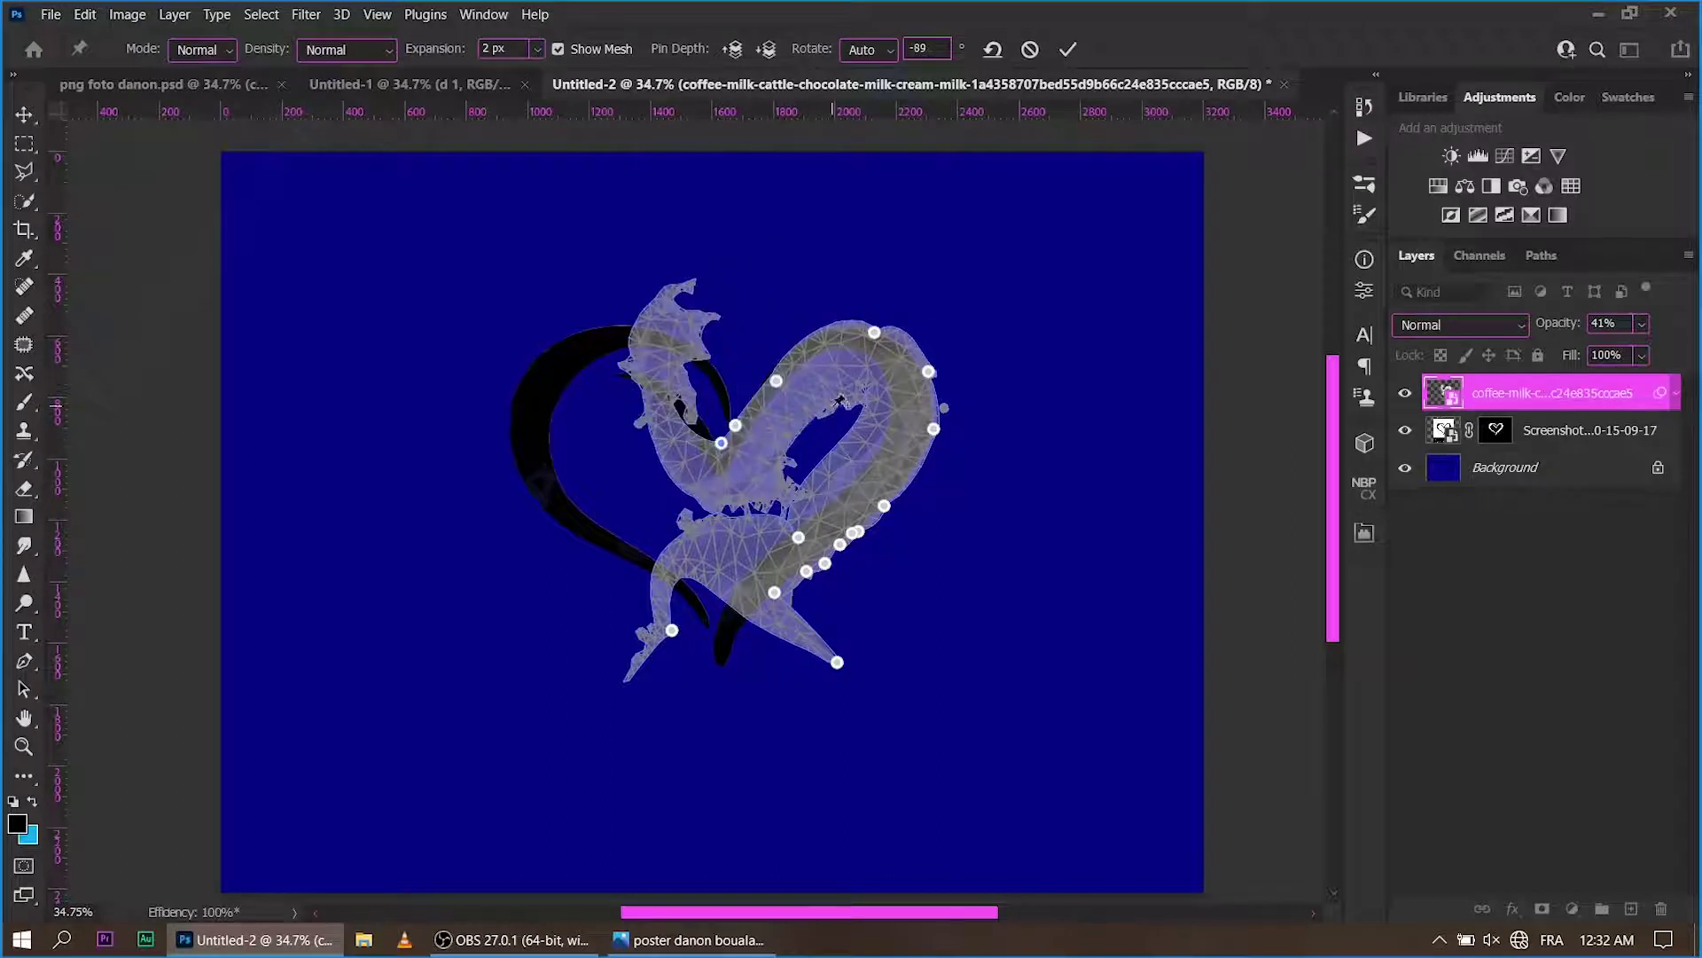
pyautogui.moveTo(840, 401); pyautogui.dragTo(824, 355)
pyautogui.click(863, 373)
pyautogui.click(891, 402)
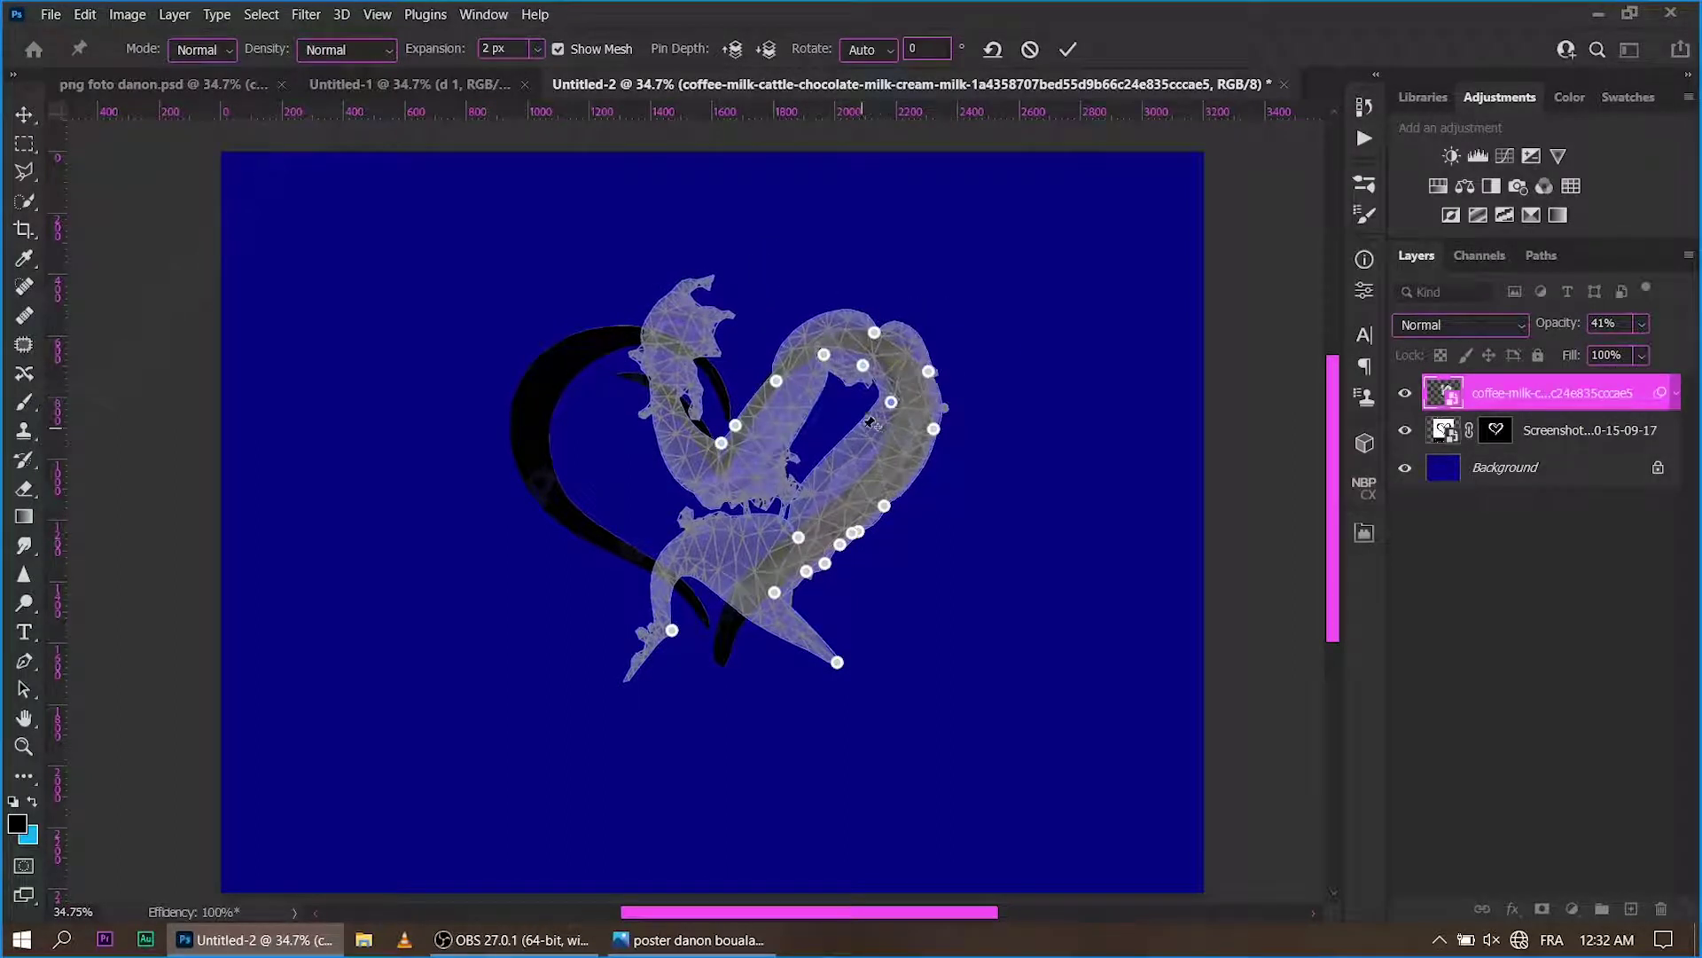
pyautogui.moveTo(825, 496); pyautogui.dragTo(829, 513)
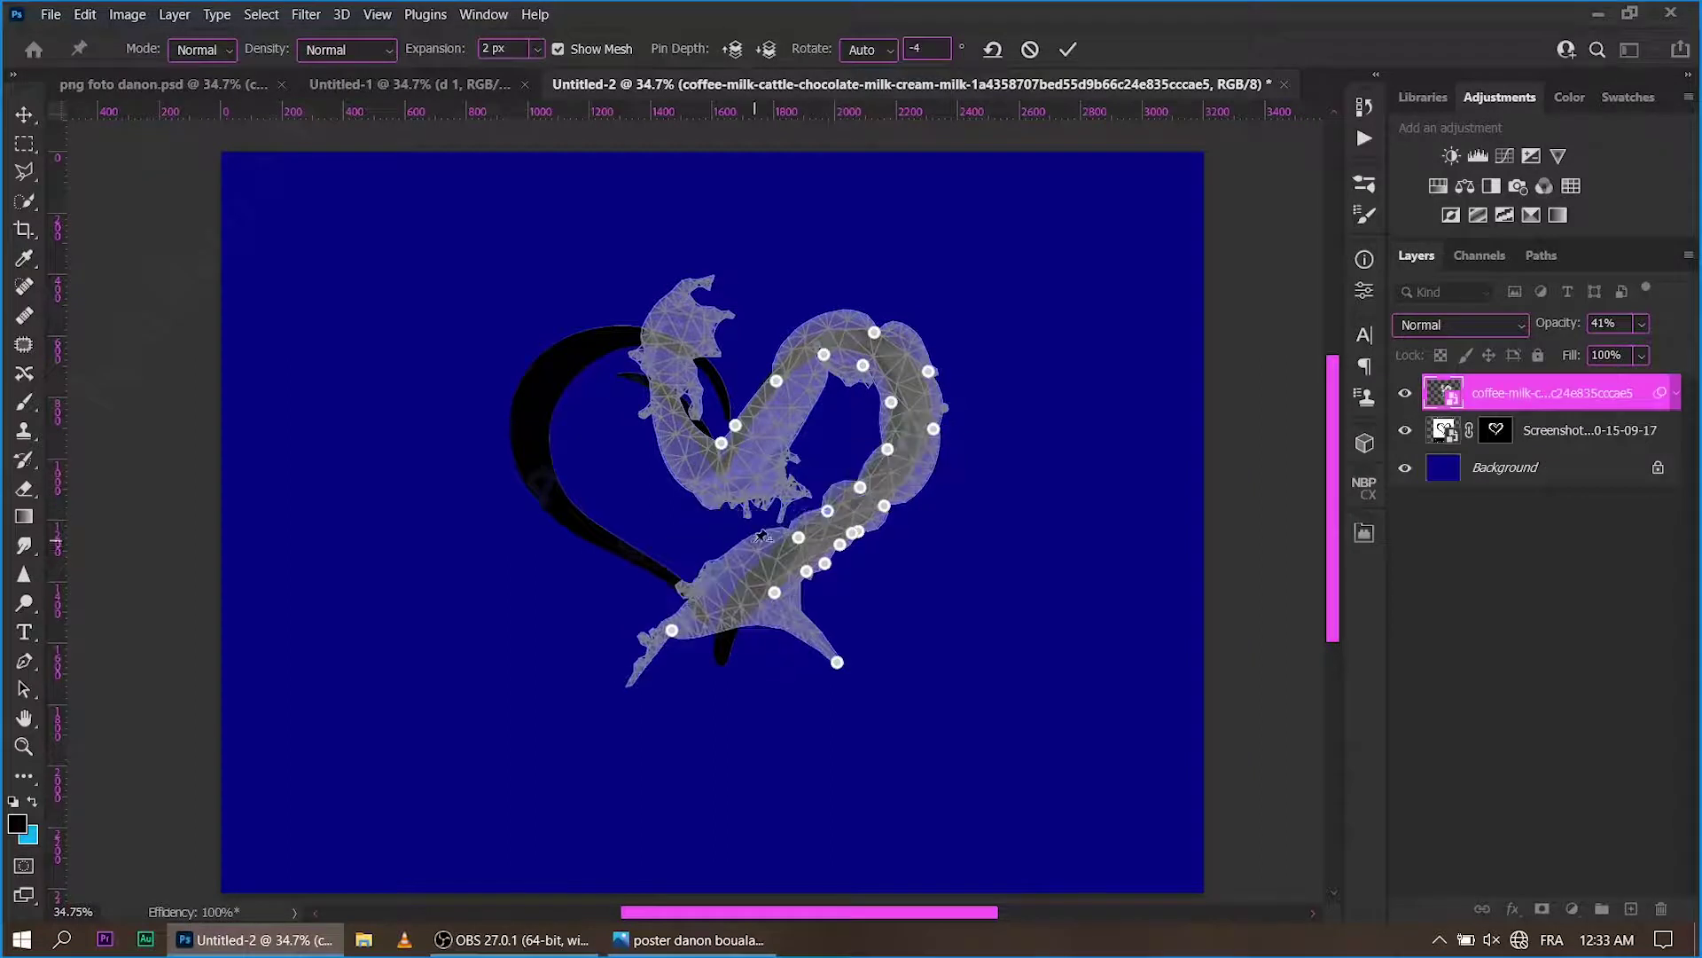
# Bend the milk tail up and left along the heart and pin the lower-right milk.
pyautogui.click(761, 569)
pyautogui.click(730, 602)
pyautogui.moveTo(824, 657); pyautogui.dragTo(781, 627)
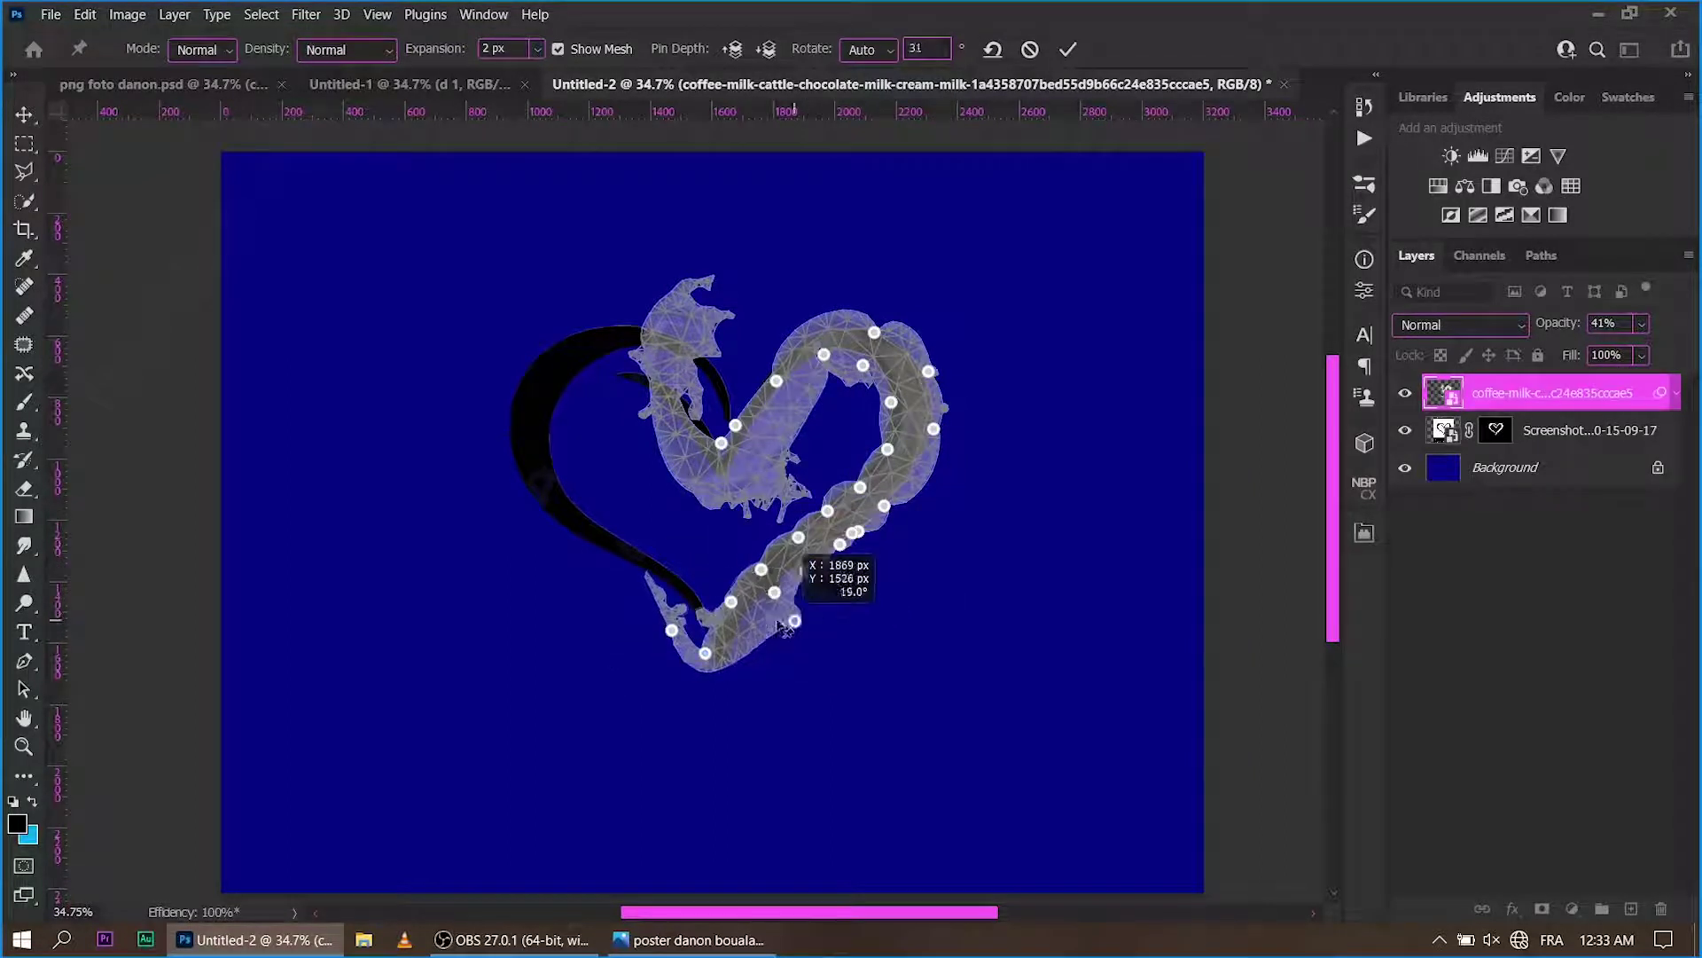
pyautogui.click(806, 571)
pyautogui.click(825, 563)
pyautogui.click(913, 479)
pyautogui.moveTo(798, 354); pyautogui.dragTo(780, 337)
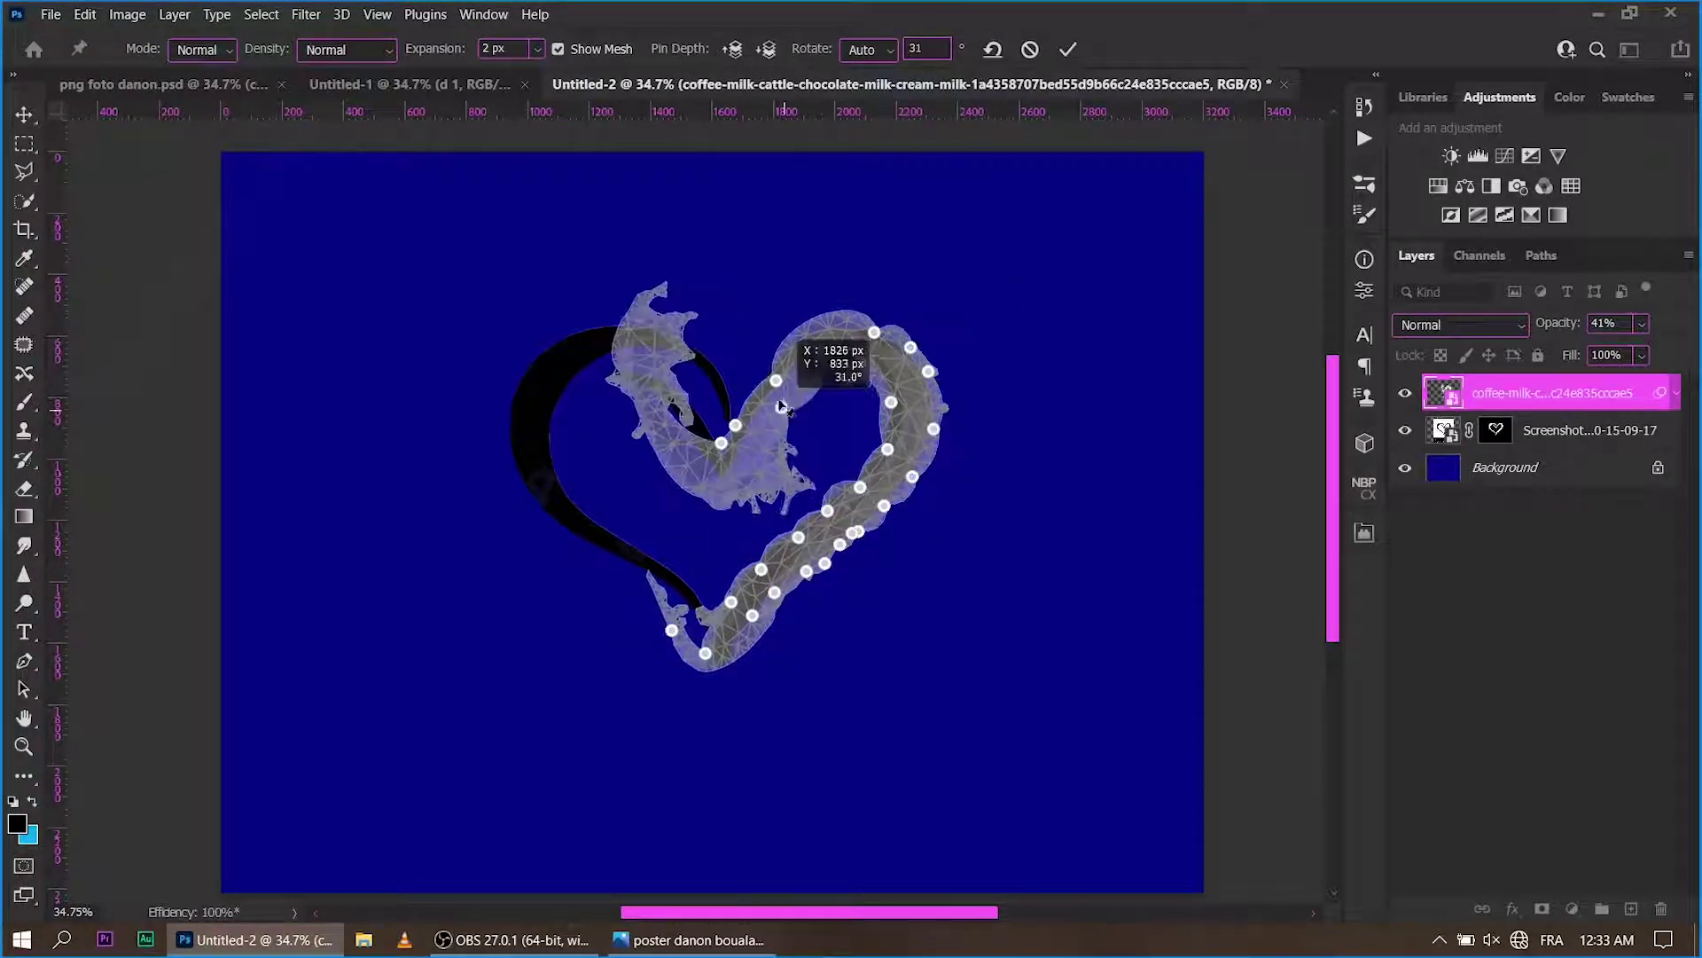
# Swing the upper-left splash onto the heart's left lobe and centre dip, then apply the warp.
pyautogui.click(805, 368)
pyautogui.moveTo(772, 397); pyautogui.dragTo(772, 397)
pyautogui.click(796, 341)
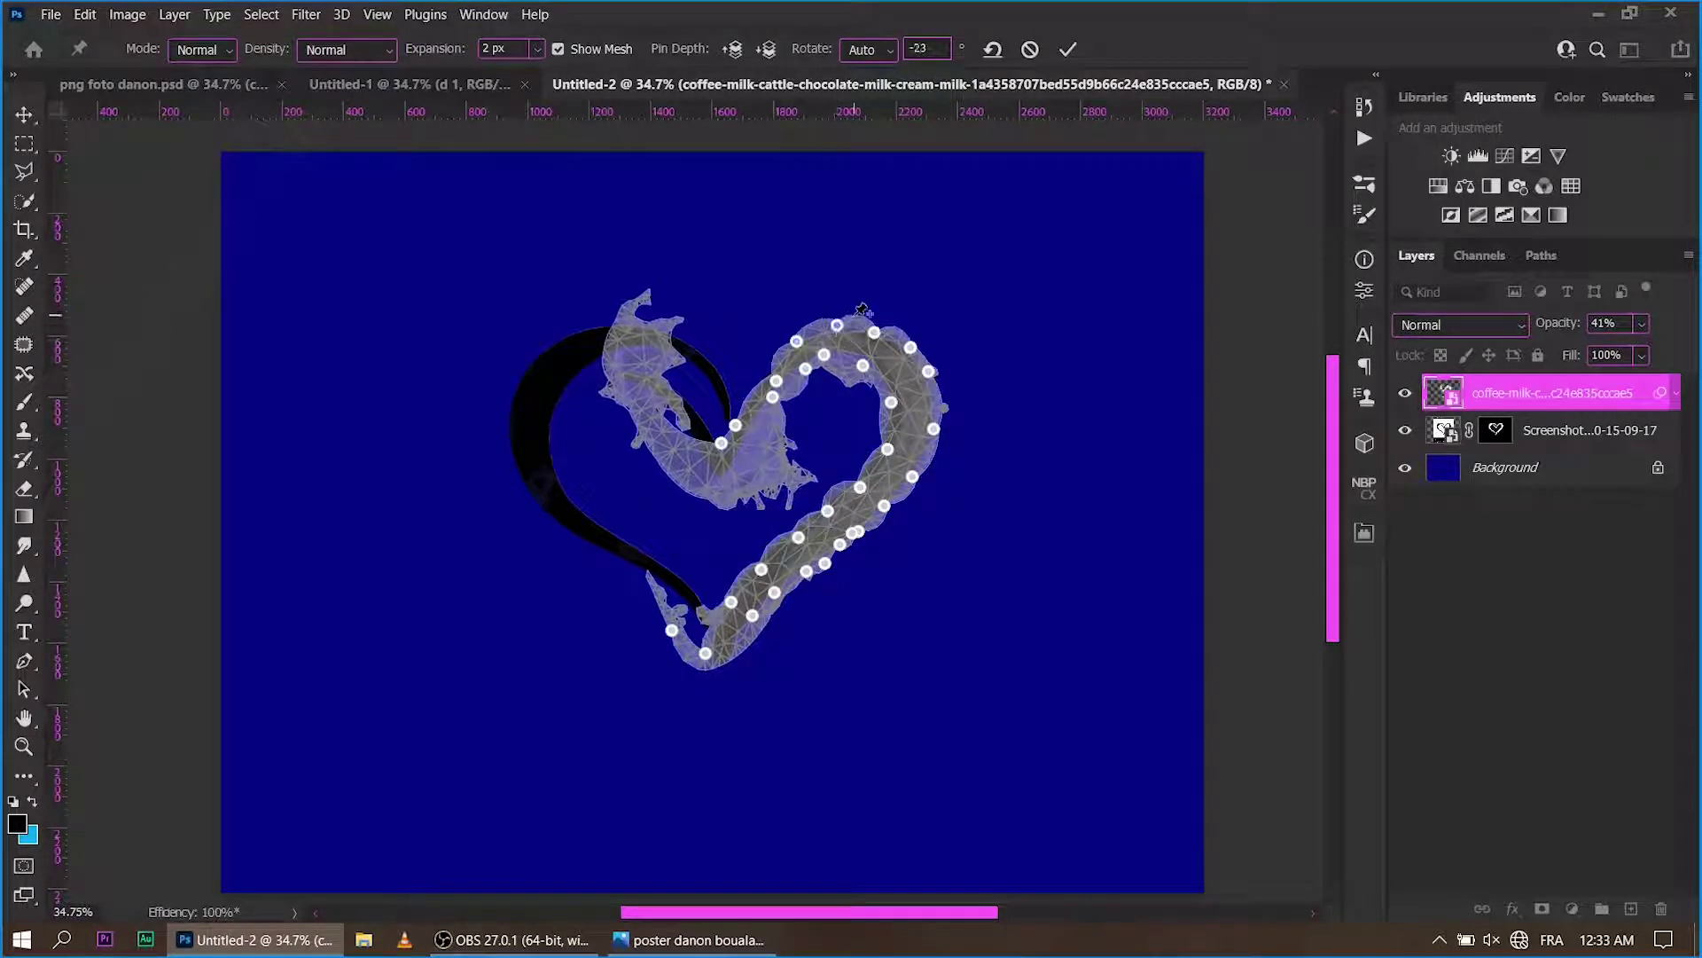
pyautogui.click(699, 414)
pyautogui.click(613, 378)
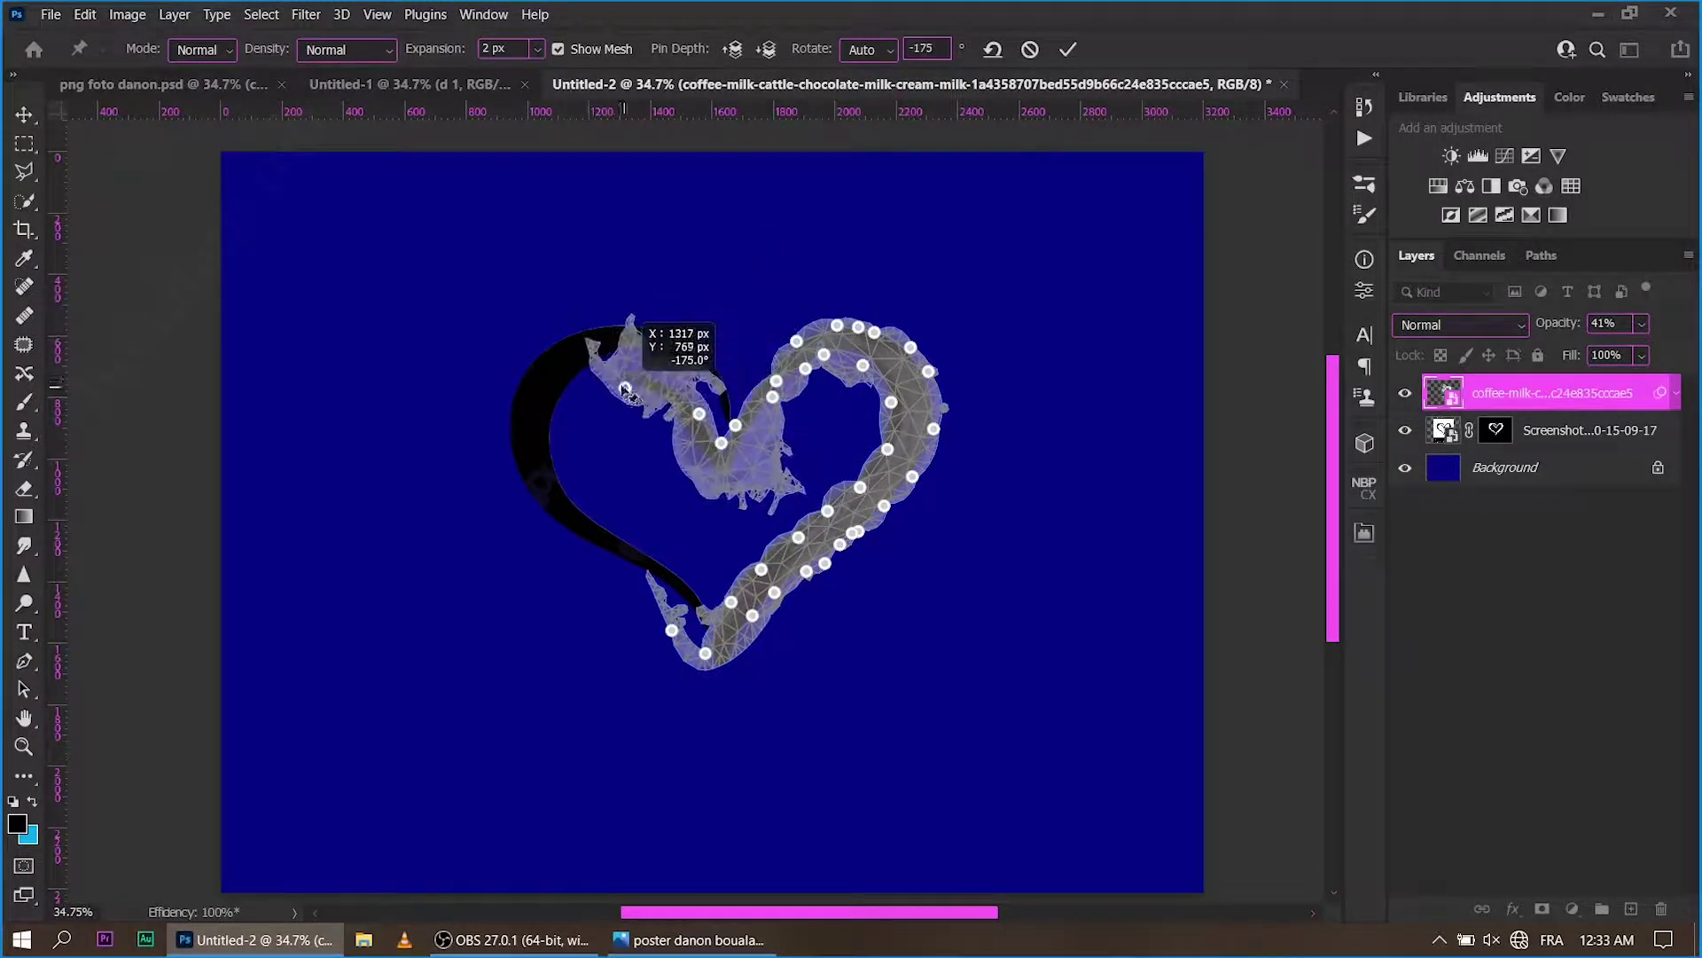
pyautogui.moveTo(667, 382); pyautogui.dragTo(671, 374)
pyautogui.click(694, 436)
pyautogui.moveTo(755, 474); pyautogui.dragTo(750, 436)
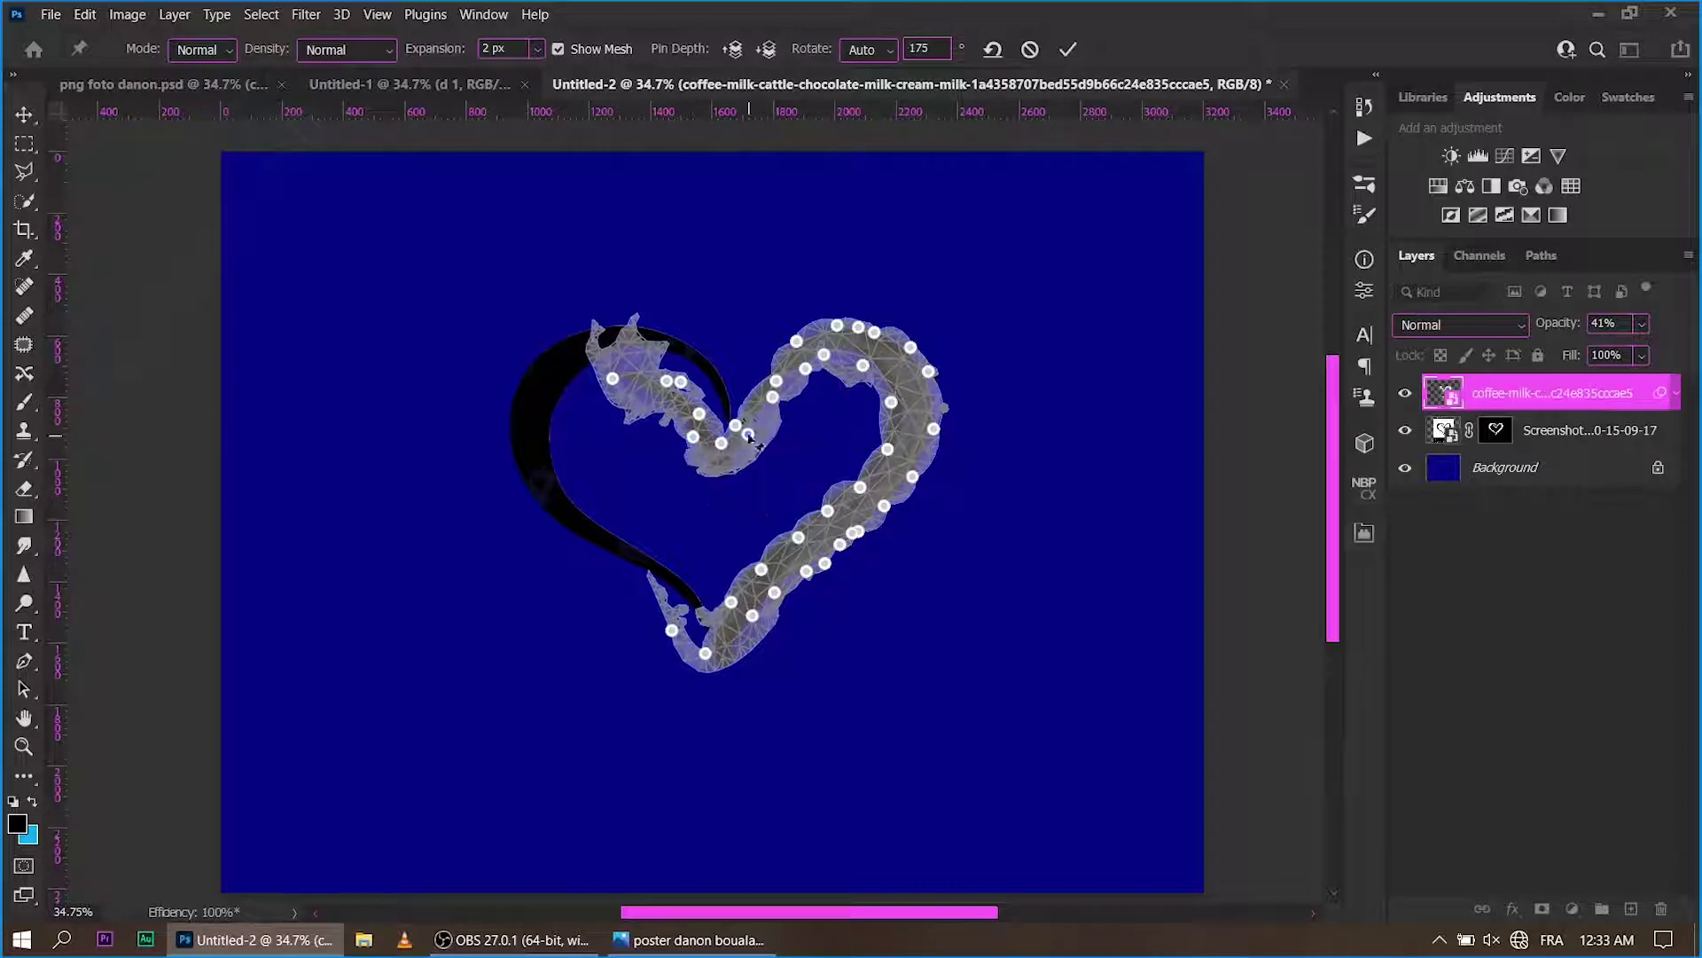
pyautogui.click(1070, 51)
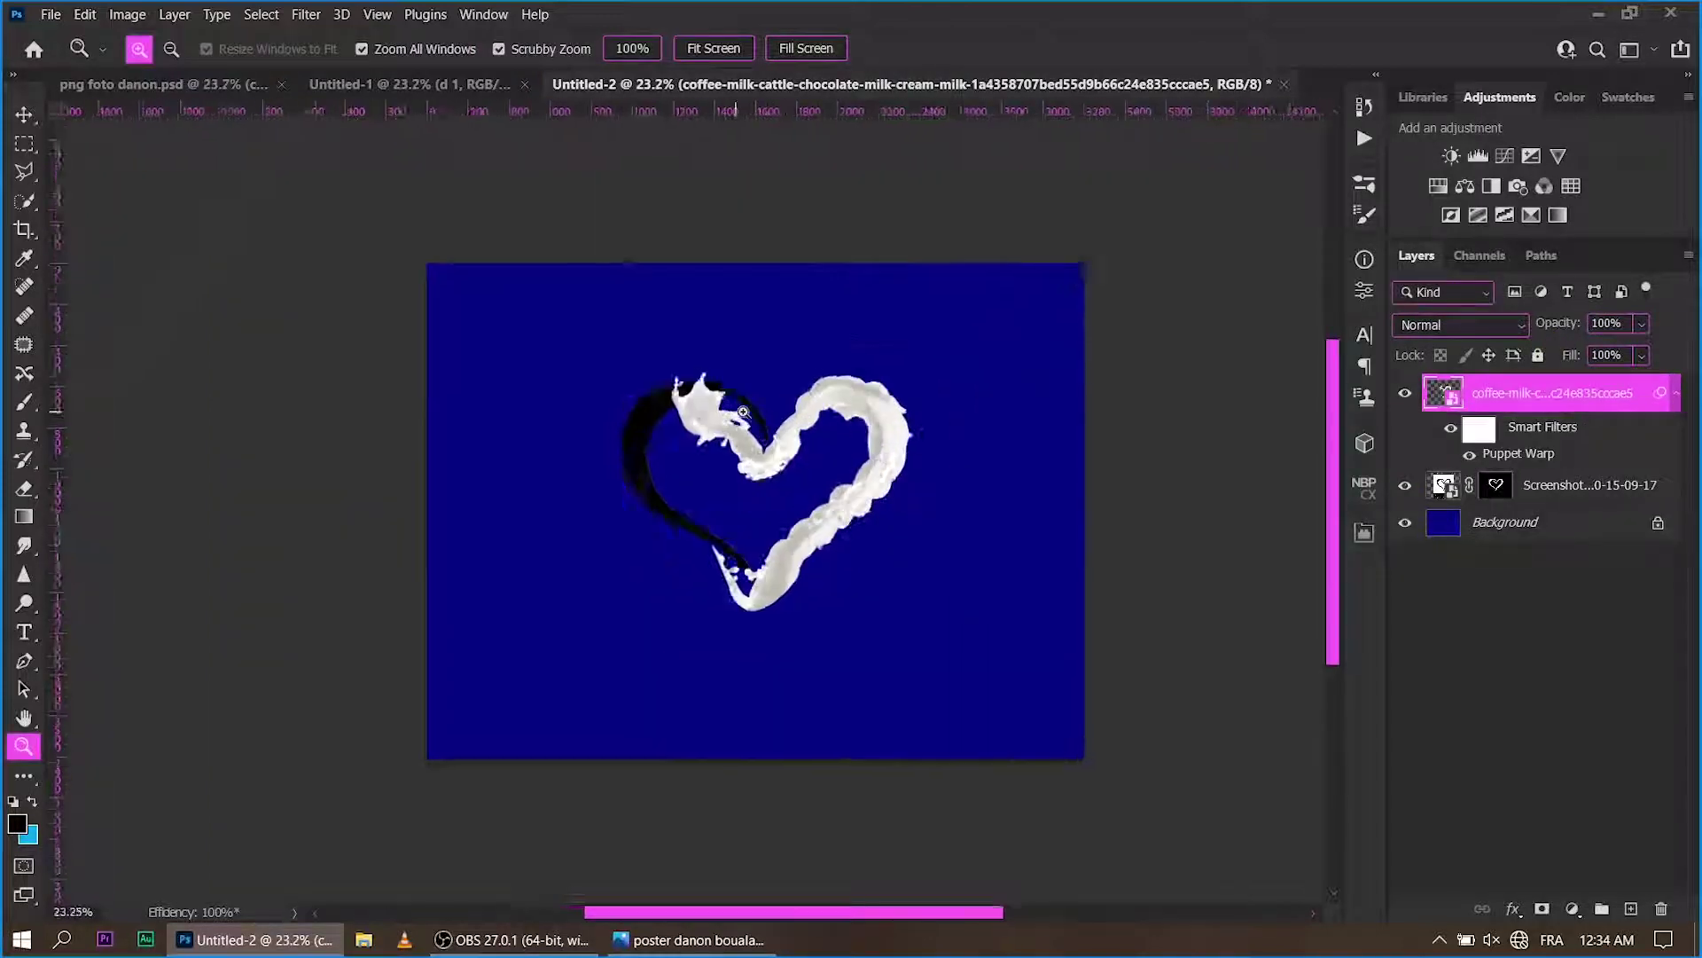
# Hide stray splashes at the heart's top-left and bottom point, then return to 100% opacity.
pyautogui.rightClick(1554, 392)
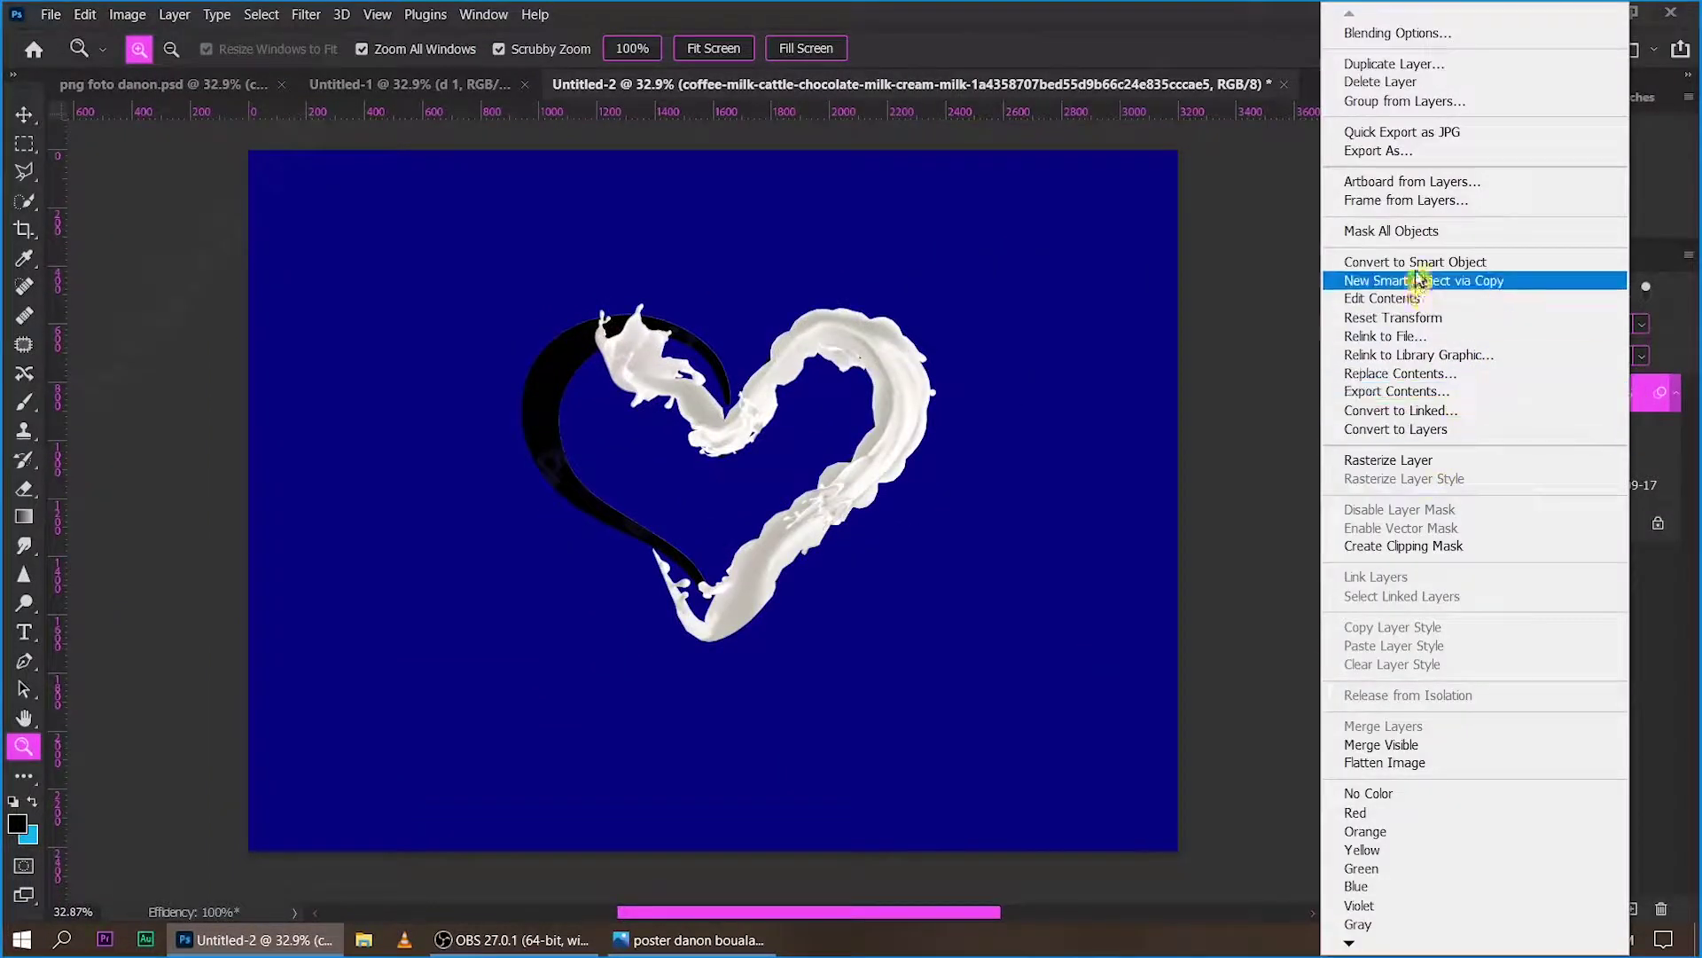
pyautogui.press('Escape')
pyautogui.moveTo(1577, 333); pyautogui.dragTo(893, 461)
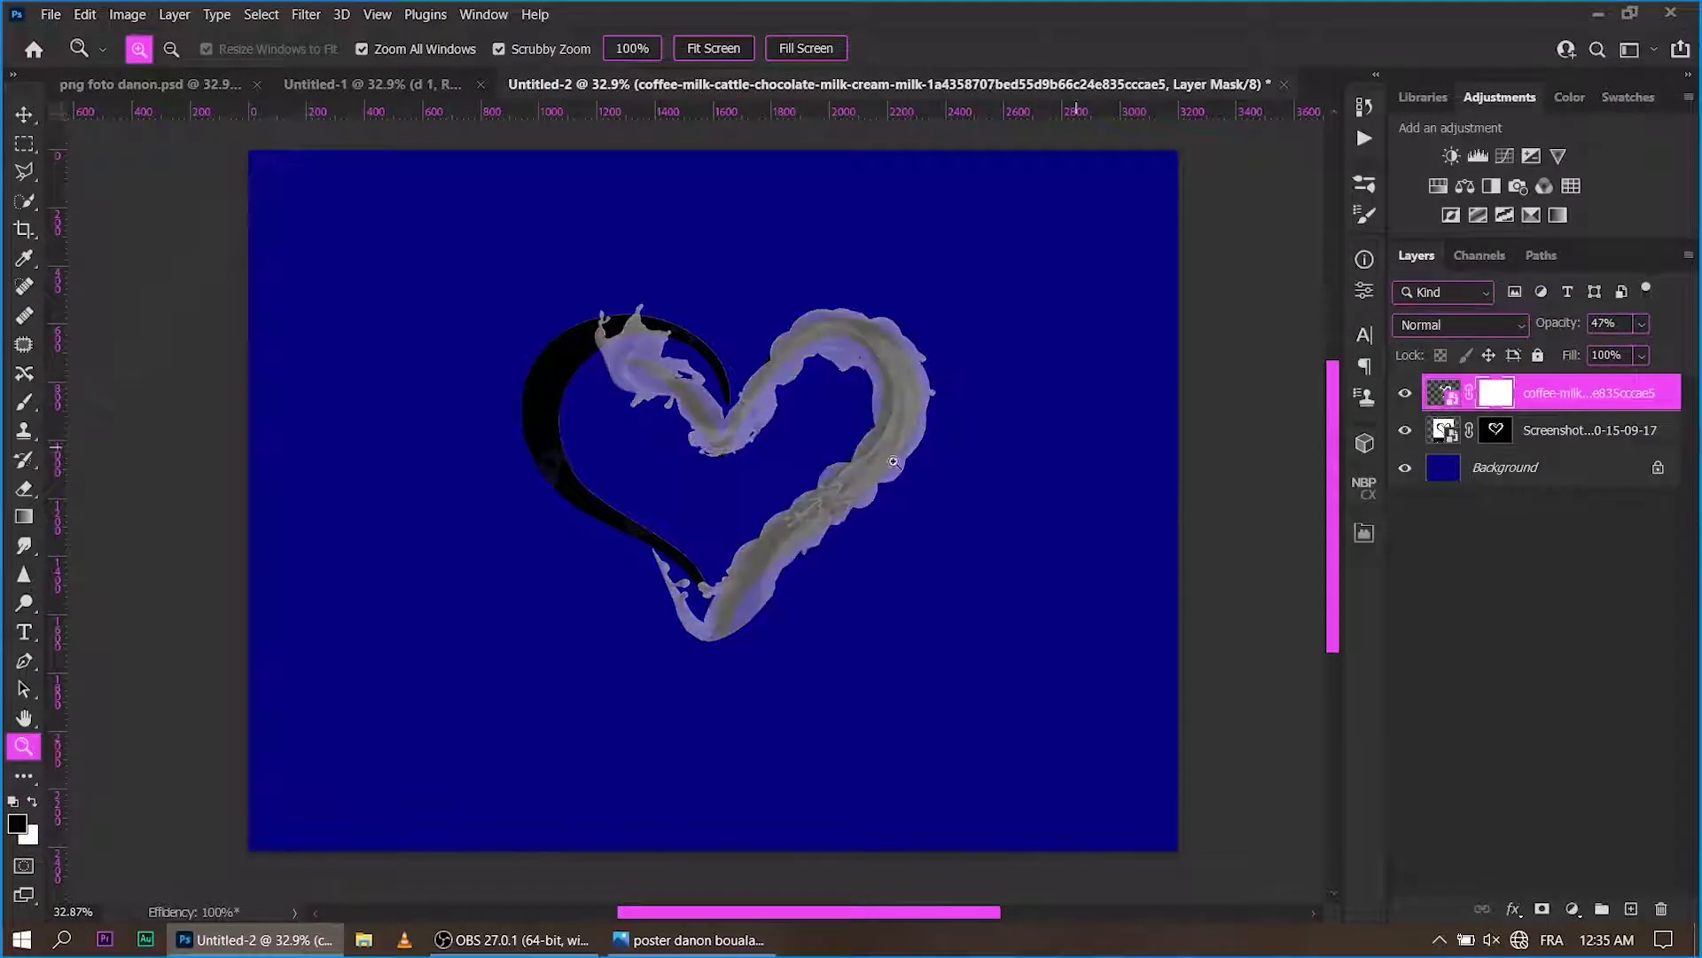
pyautogui.moveTo(697, 379); pyautogui.dragTo(752, 391)
pyautogui.moveTo(697, 375)
pyautogui.mouseDown()
pyautogui.moveTo(520, 296)
pyautogui.moveTo(666, 317)
pyautogui.mouseUp()
pyautogui.moveTo(621, 736)
pyautogui.mouseDown()
pyautogui.moveTo(641, 843)
pyautogui.moveTo(934, 695)
pyautogui.moveTo(786, 829)
pyautogui.moveTo(813, 761)
pyautogui.mouseUp()
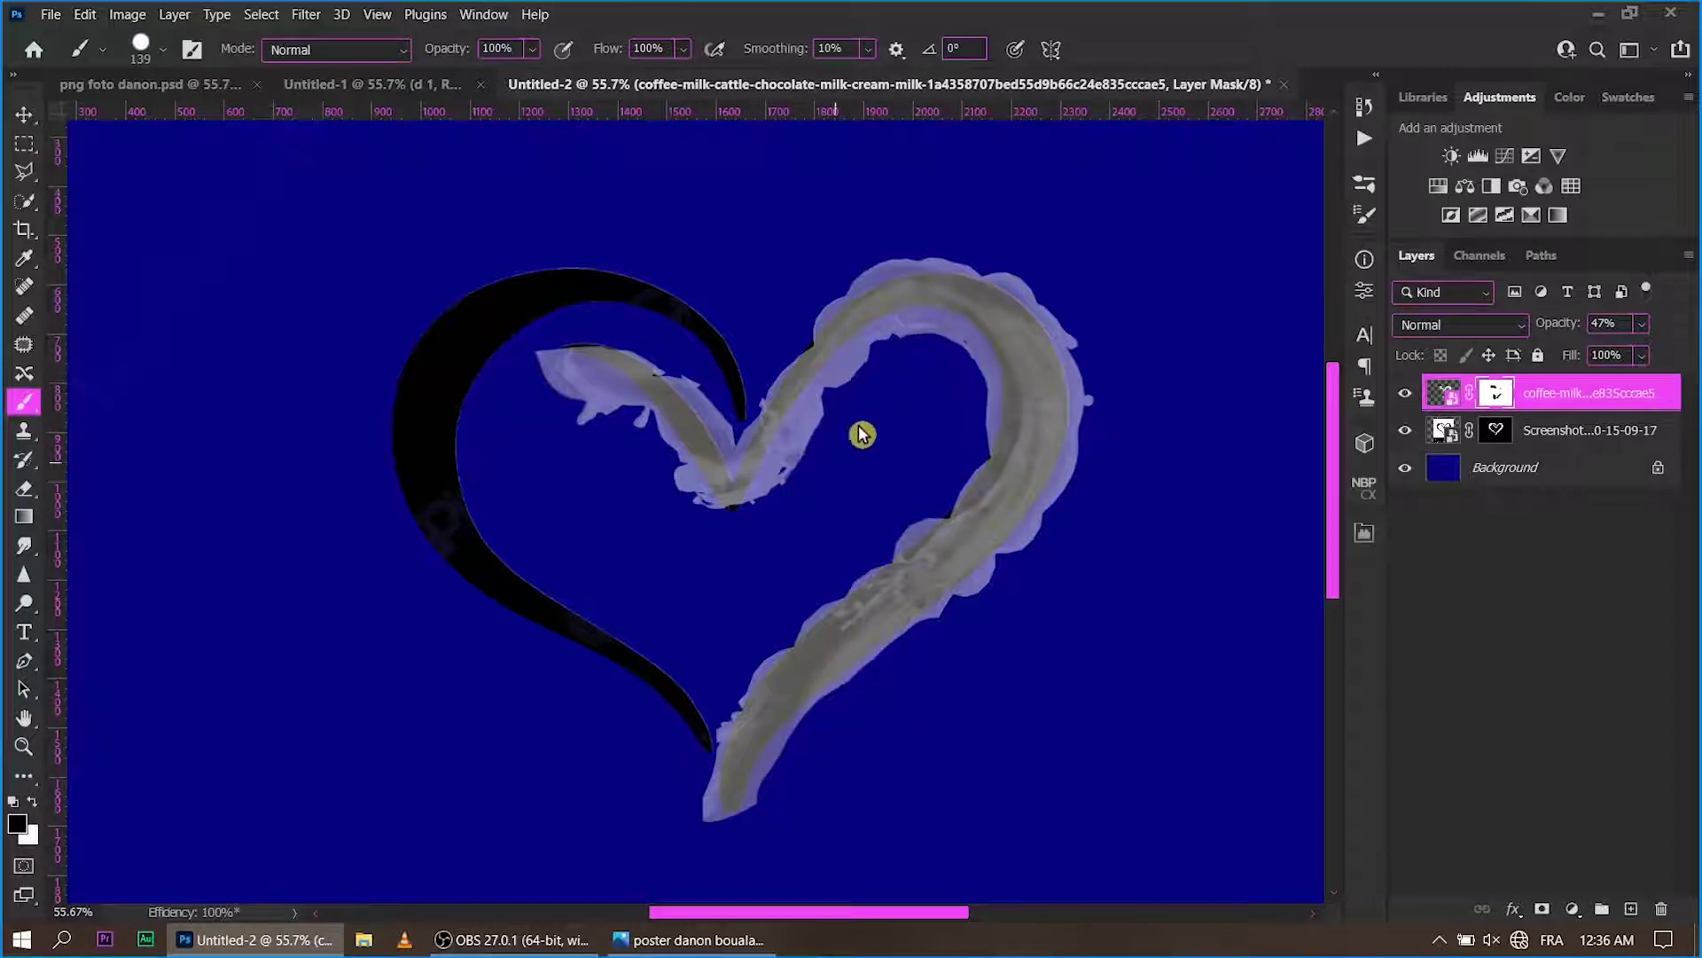
pyautogui.press('z')
pyautogui.press('0')
pyautogui.moveTo(829, 430); pyautogui.dragTo(173, 88)
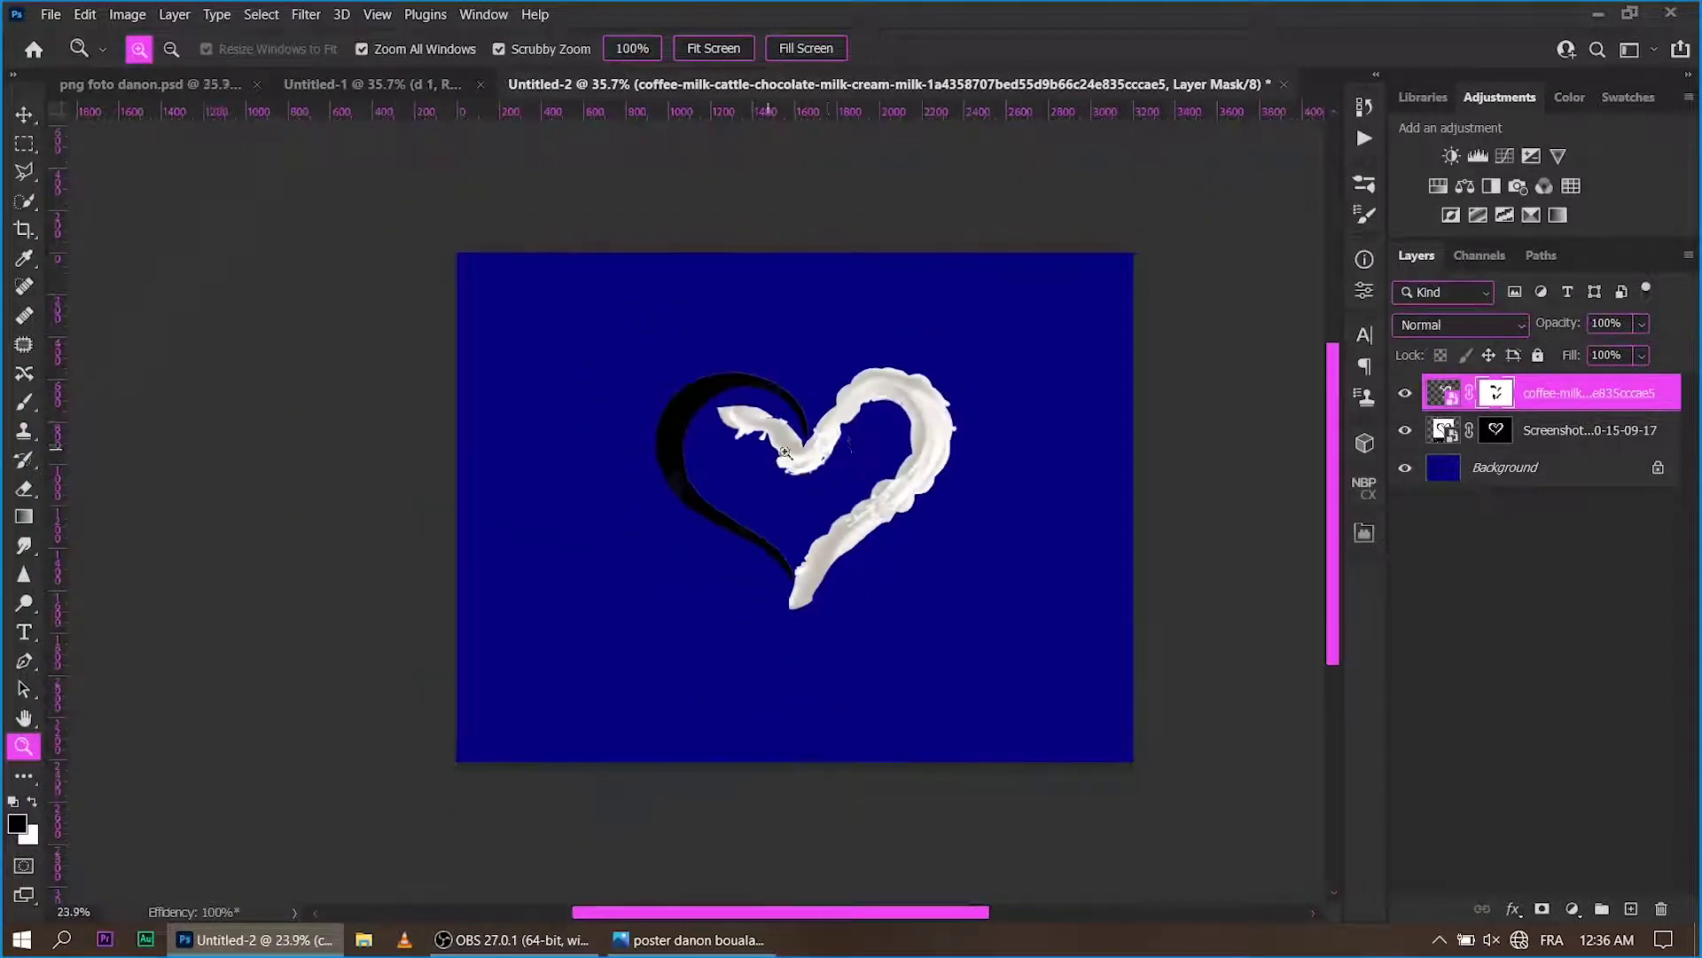
# Drag the milk splash from png foto danon into the poster and flip it horizontally.
pyautogui.click(173, 86)
pyautogui.press('v')
pyautogui.moveTo(479, 461)
pyautogui.mouseDown()
pyautogui.moveTo(731, 530)
pyautogui.moveTo(745, 451)
pyautogui.mouseUp()
pyautogui.rightClick(744, 450)
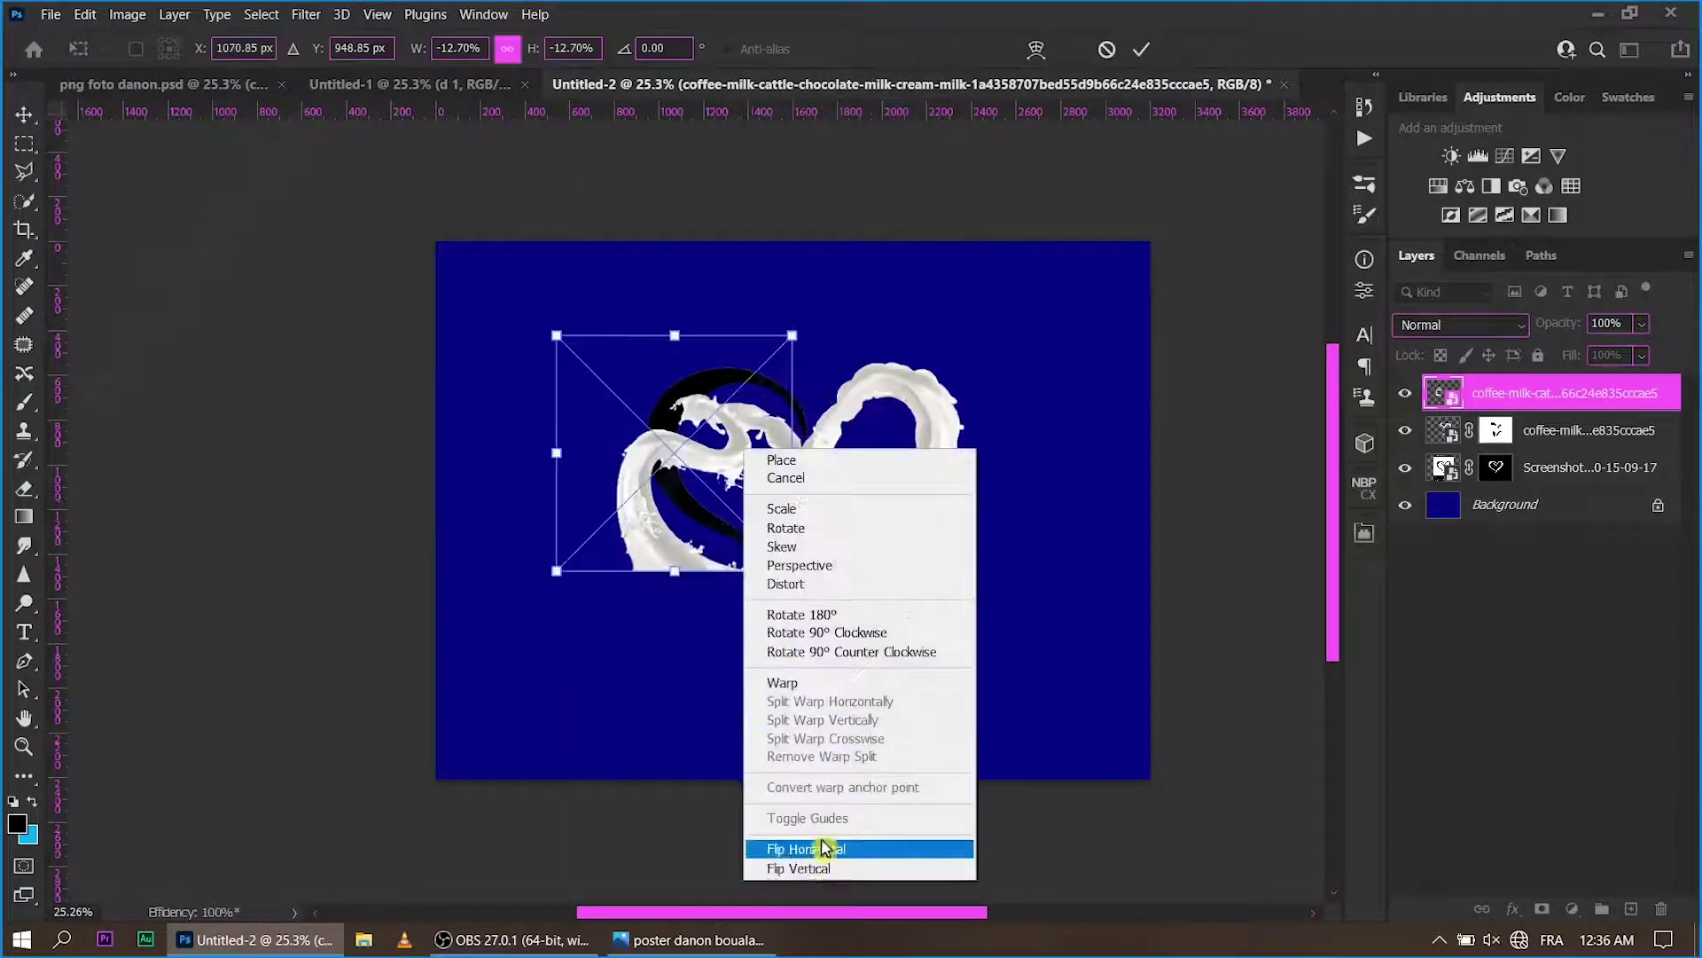
pyautogui.click(825, 849)
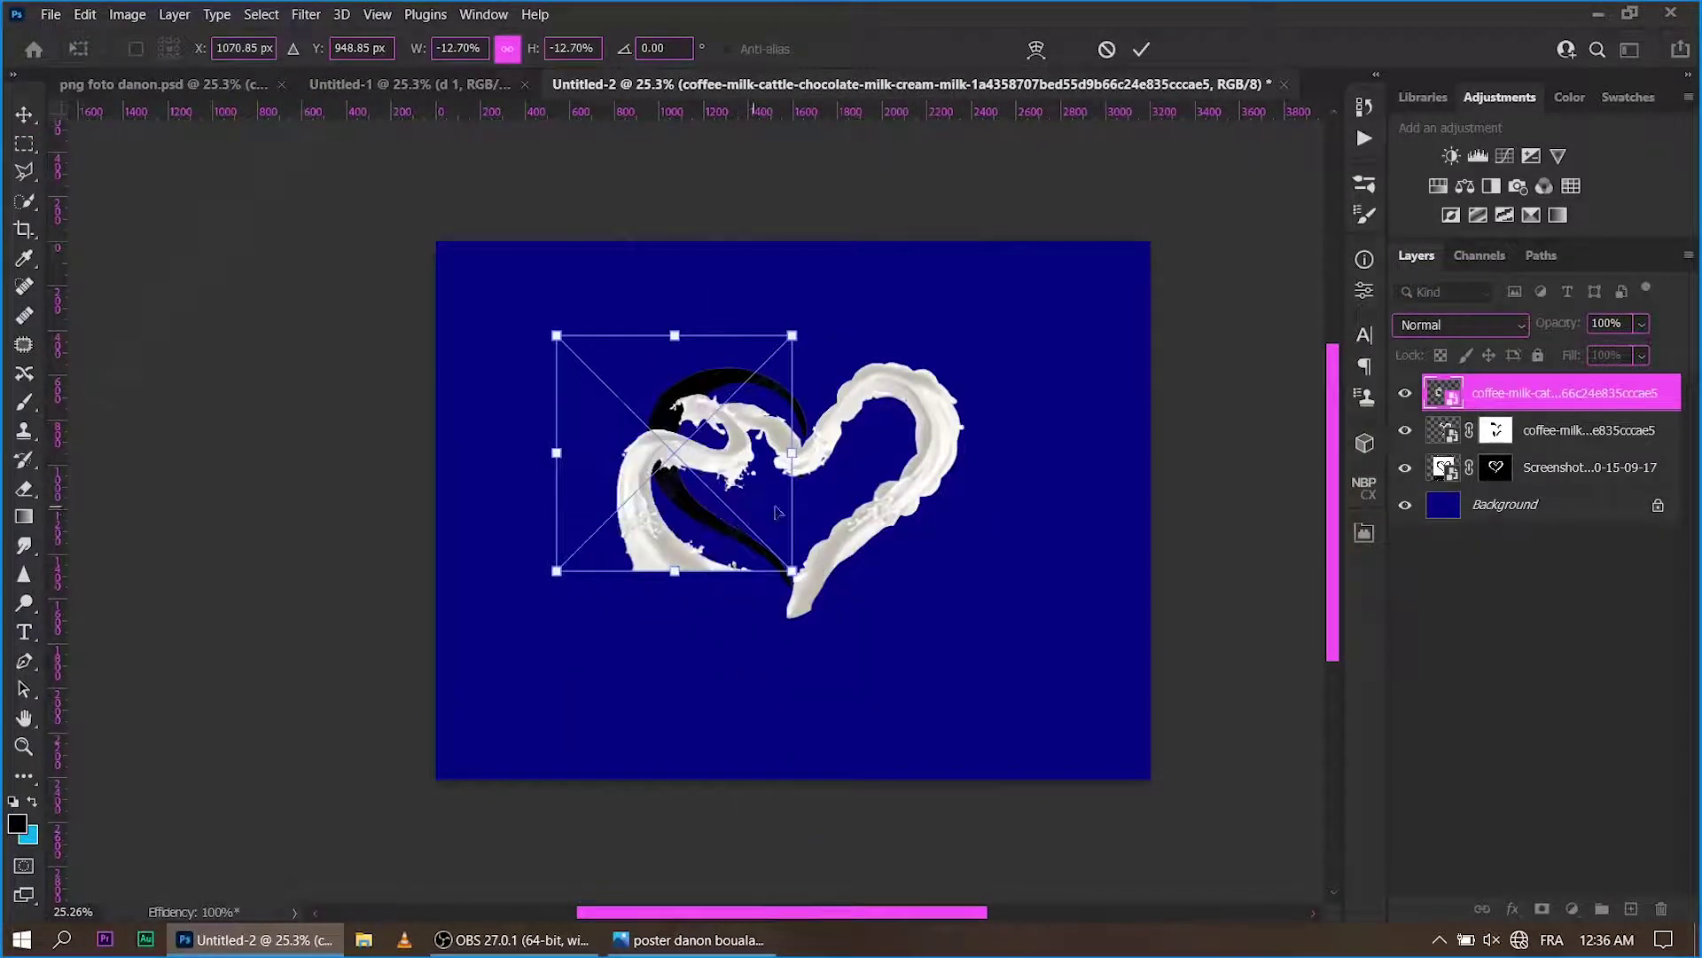
# Enlarge and rotate the flipped splash over the heart's left side, and hide the earlier milk heart layer.
pyautogui.moveTo(741, 521)
pyautogui.mouseDown()
pyautogui.moveTo(874, 392)
pyautogui.moveTo(825, 437)
pyautogui.moveTo(753, 421)
pyautogui.mouseUp()
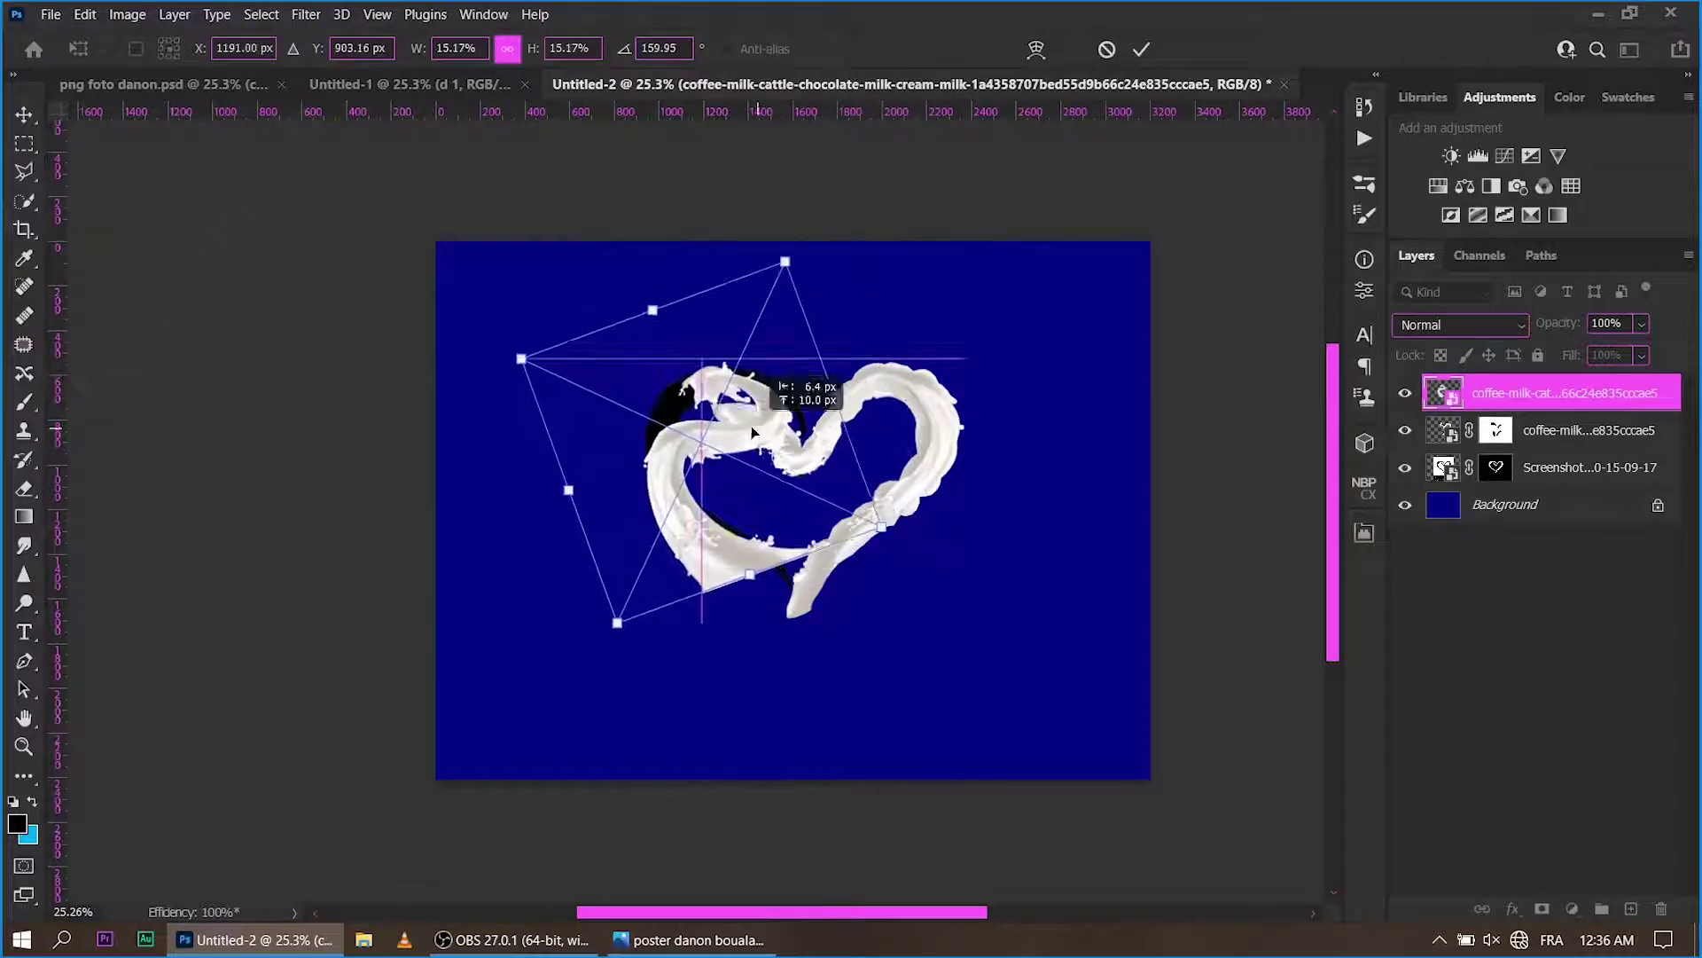
pyautogui.click(1141, 48)
pyautogui.press('z')
pyautogui.moveTo(886, 465); pyautogui.dragTo(922, 465)
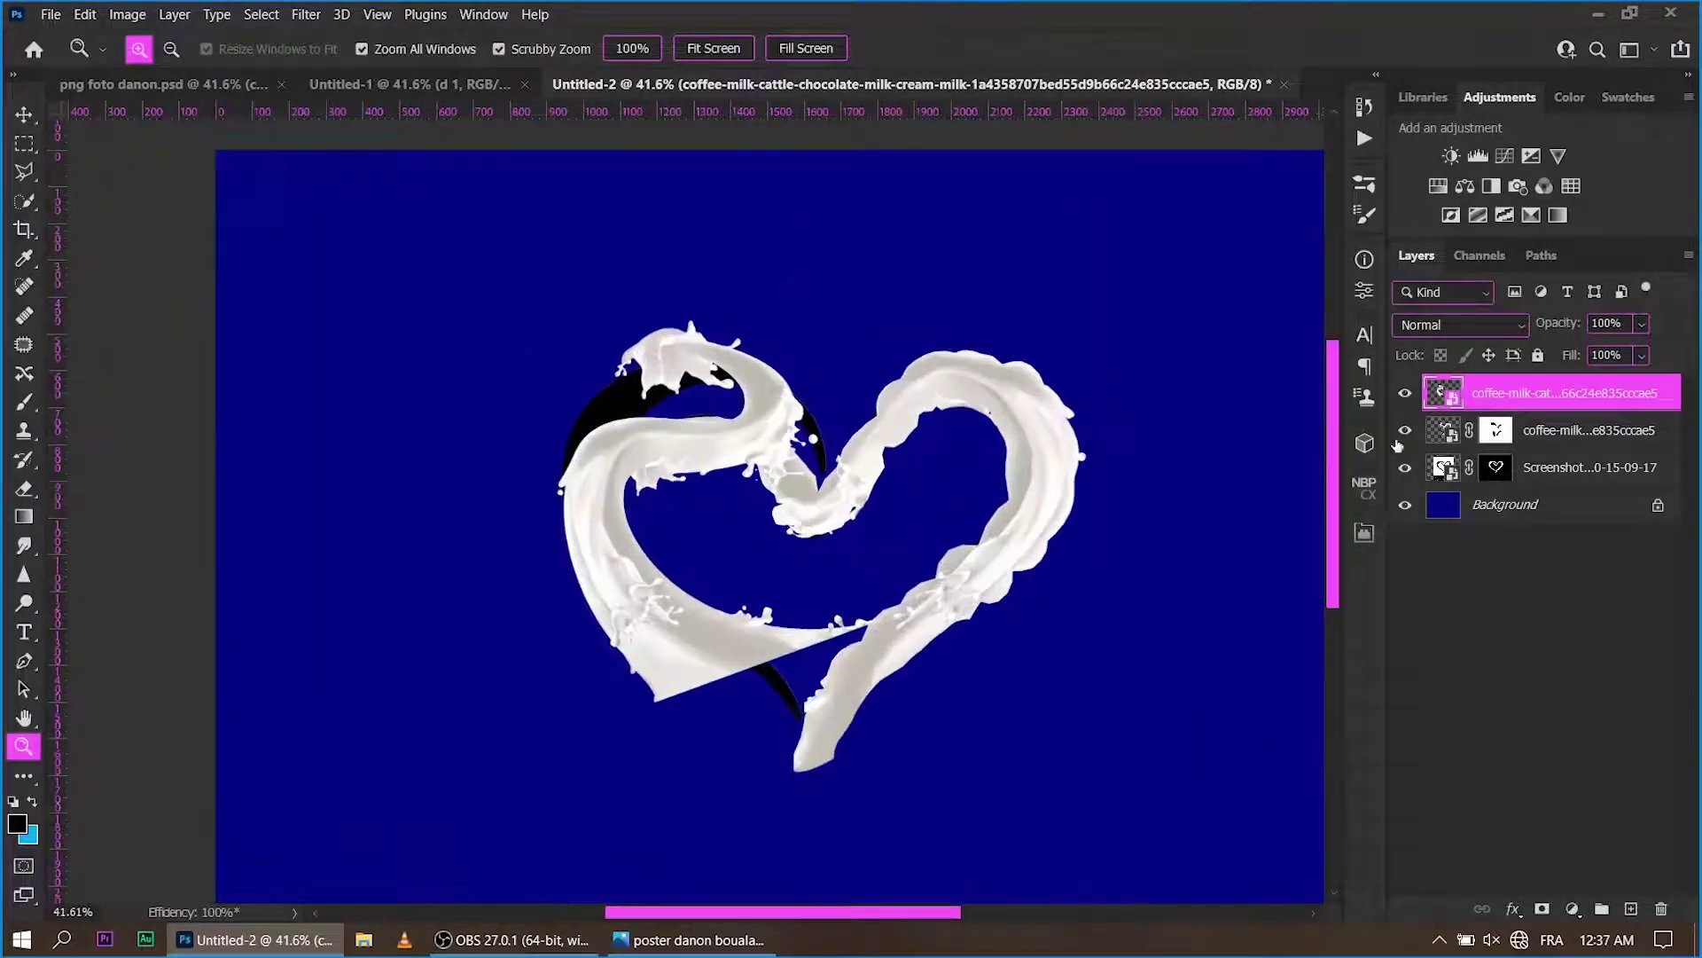
pyautogui.click(1405, 430)
# Lower the new splash's opacity, start Puppet Warp, and pull its top up and left side out.
pyautogui.press('5')
pyautogui.press('3')
pyautogui.press('3')
pyautogui.press('7')
pyautogui.click(85, 14)
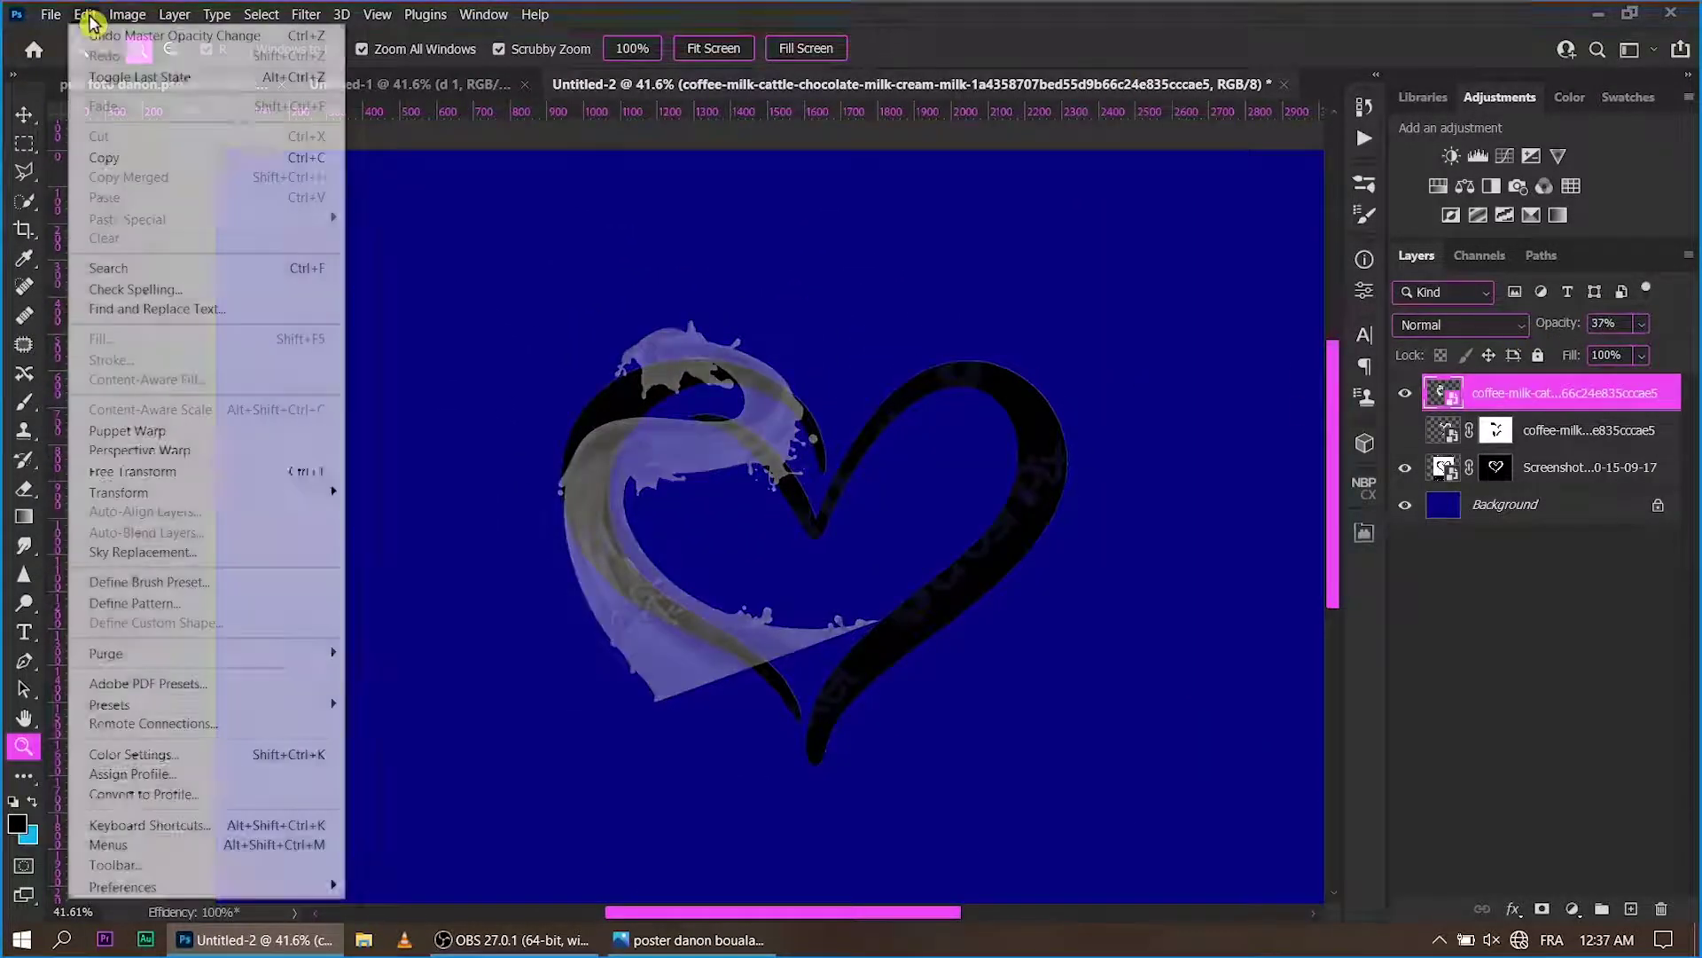
pyautogui.click(156, 438)
pyautogui.click(611, 424)
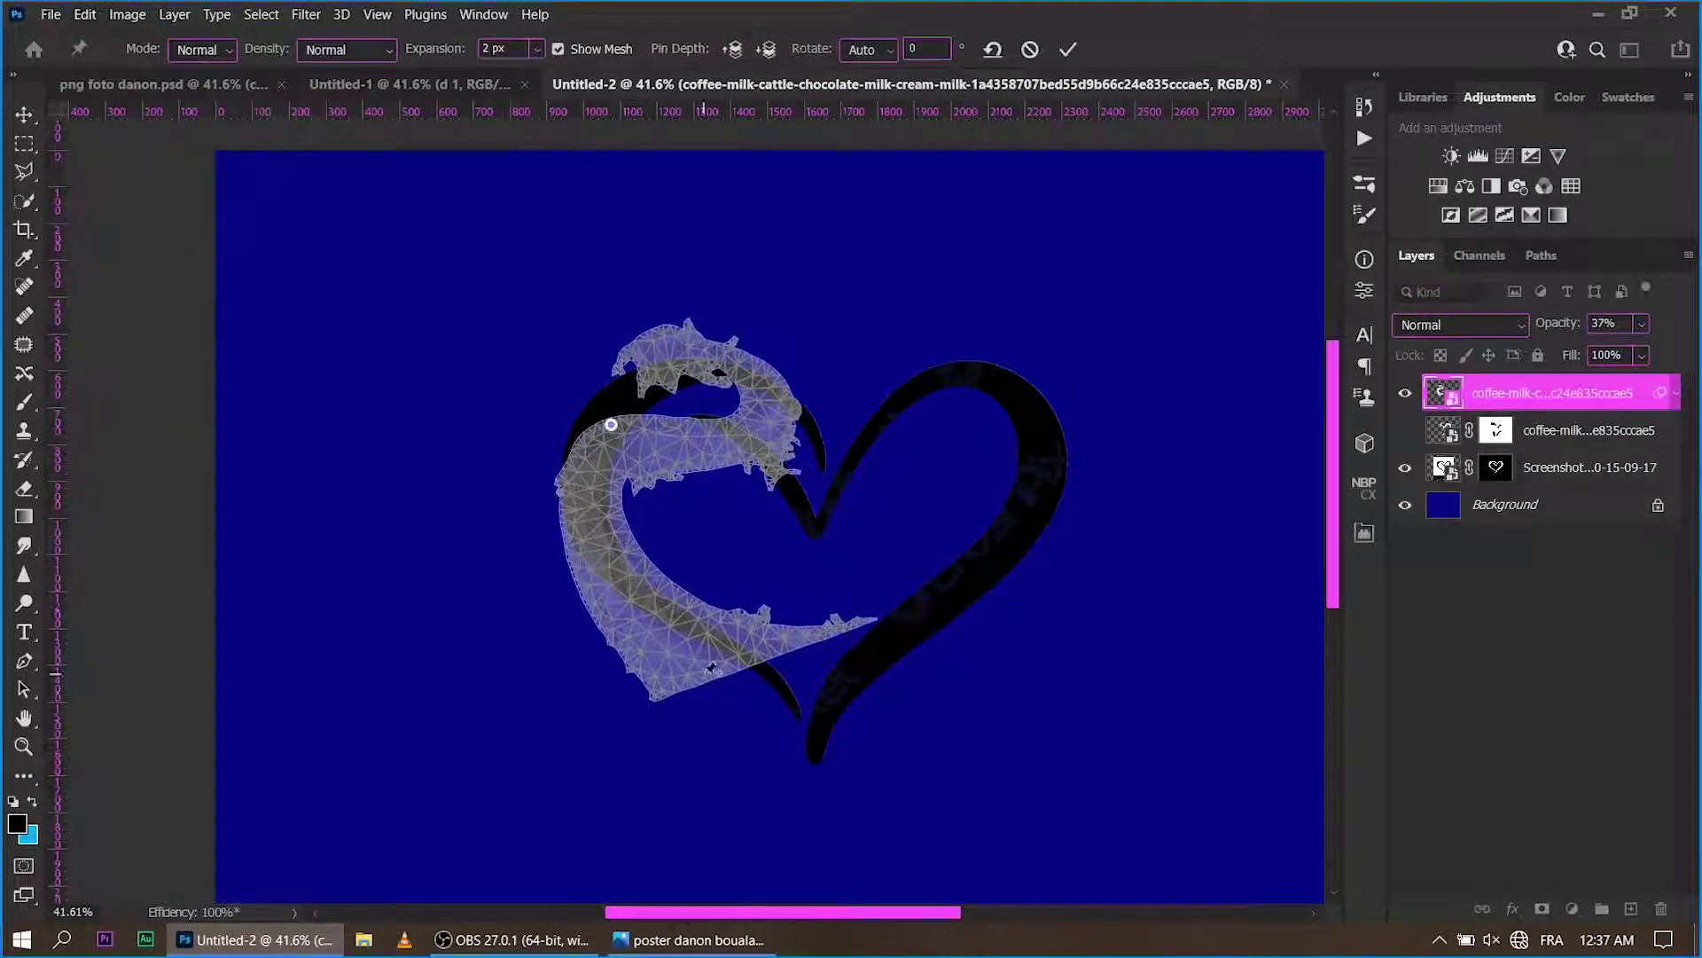
pyautogui.click(707, 680)
pyautogui.moveTo(611, 424); pyautogui.dragTo(608, 388)
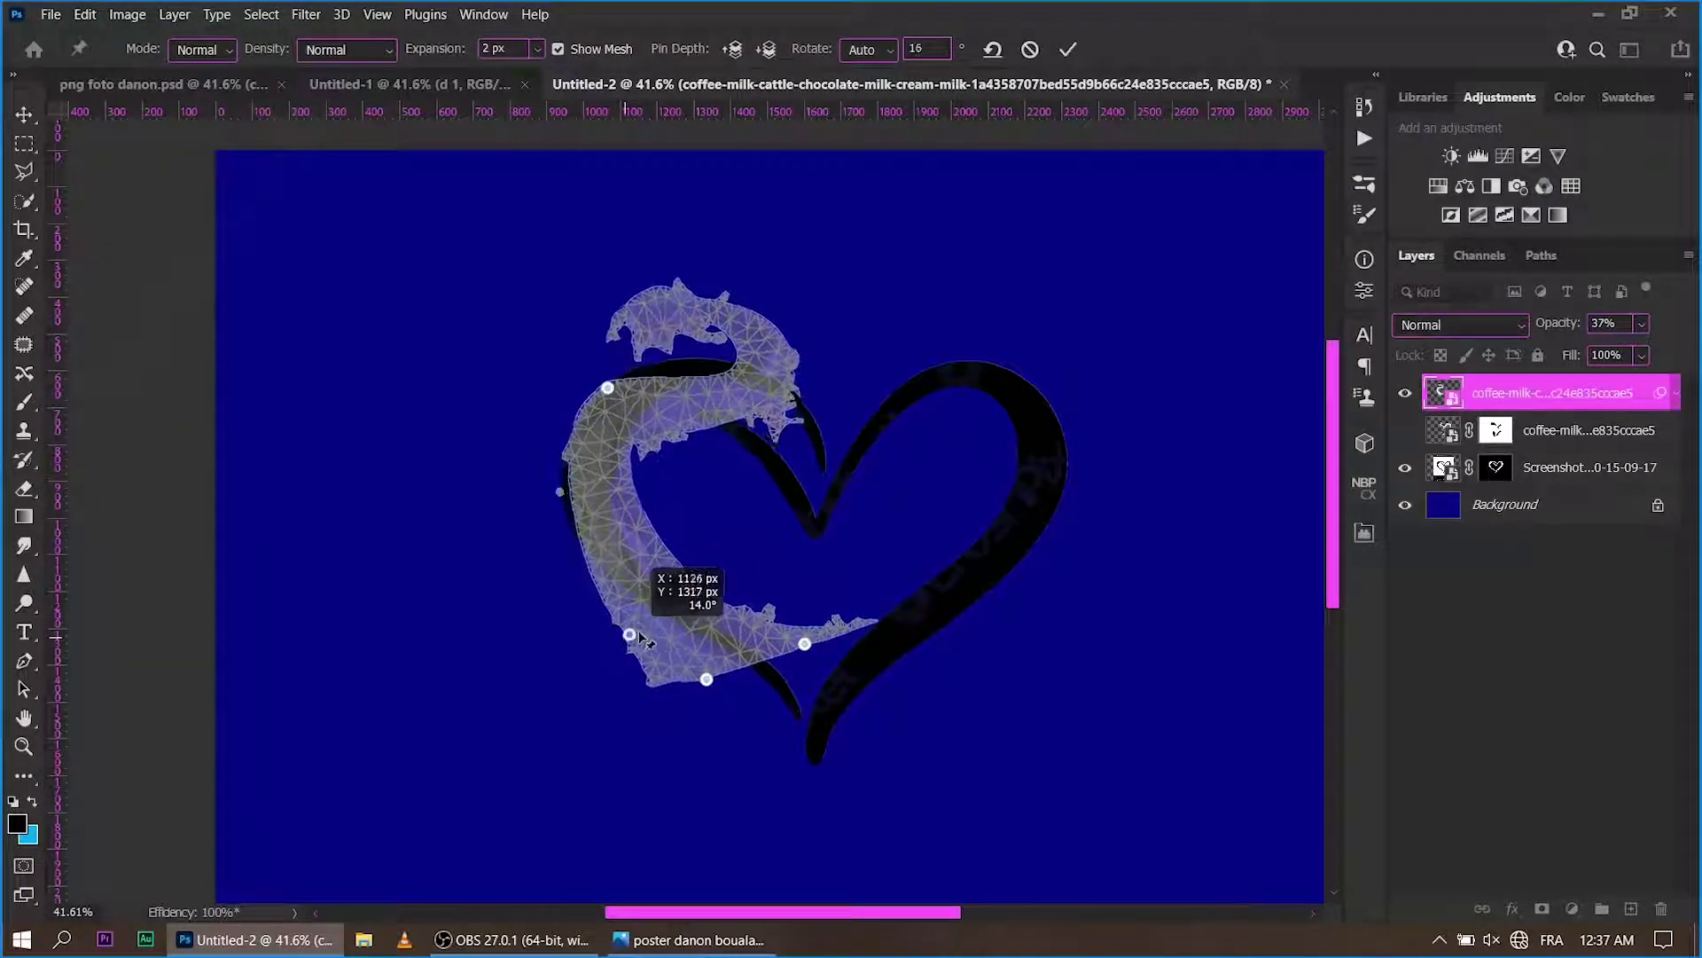
pyautogui.moveTo(605, 489); pyautogui.dragTo(564, 506)
# Bend the lower splash and tail down the heart's left side toward the bottom point.
pyautogui.click(578, 542)
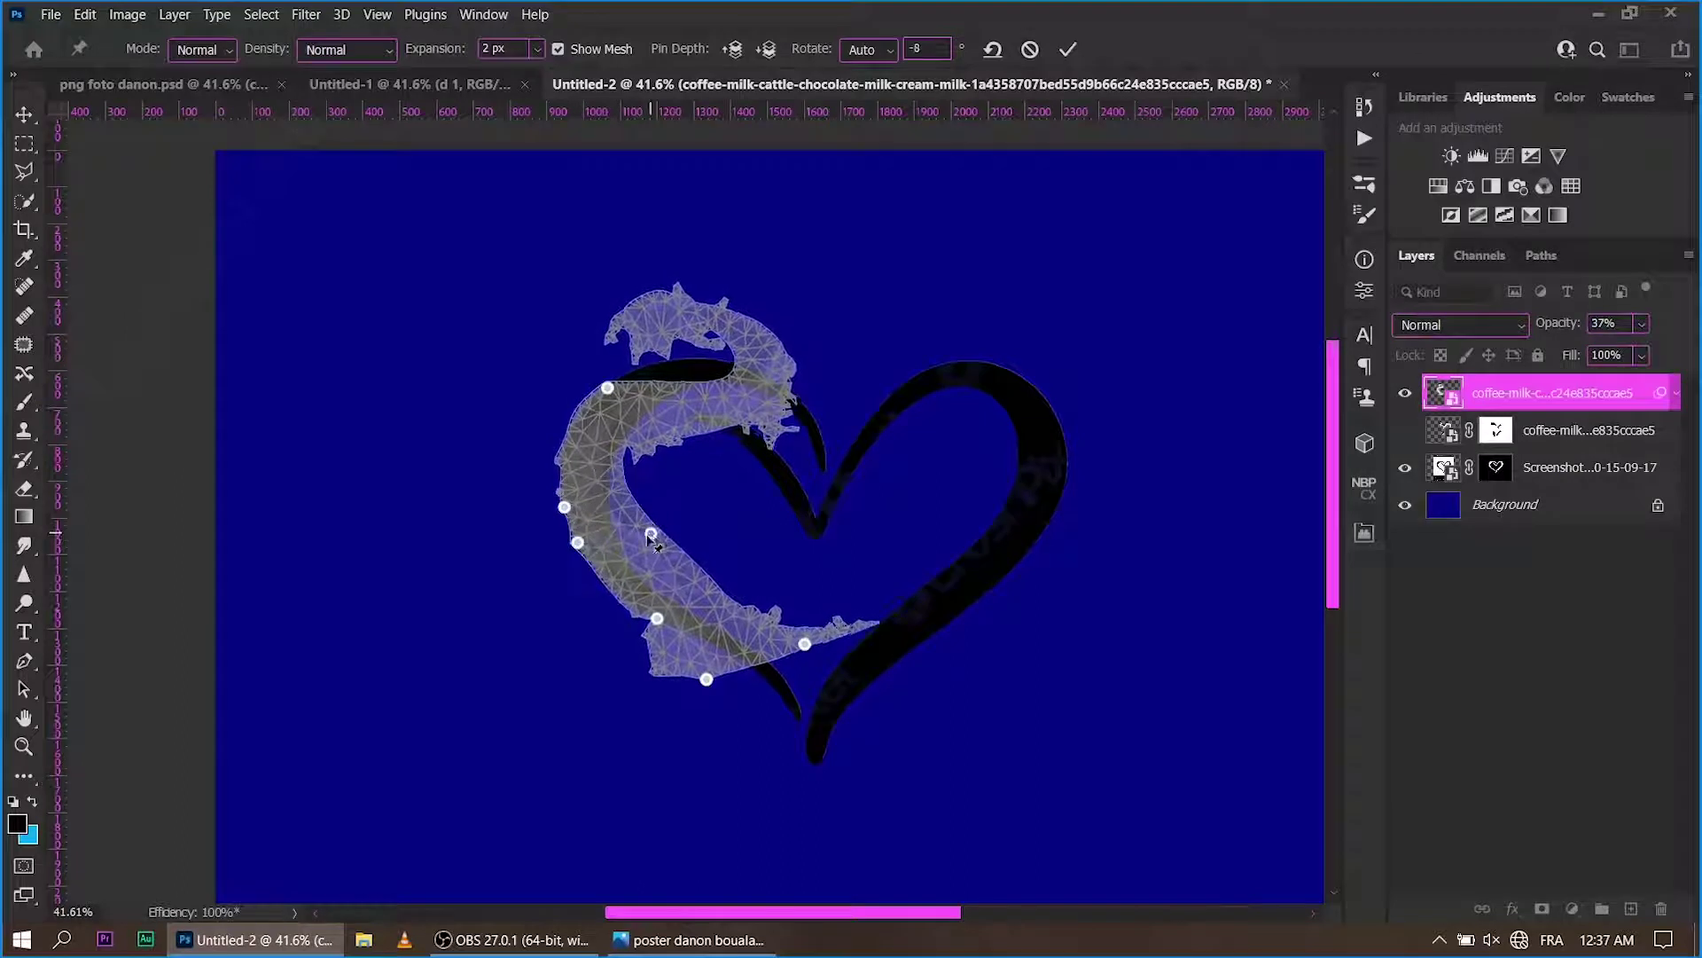
pyautogui.click(623, 555)
pyautogui.moveTo(693, 582)
pyautogui.mouseDown()
pyautogui.moveTo(680, 608)
pyautogui.moveTo(739, 645)
pyautogui.mouseUp()
pyautogui.click(650, 595)
pyautogui.moveTo(873, 637); pyautogui.dragTo(846, 711)
pyautogui.moveTo(805, 645); pyautogui.dragTo(788, 717)
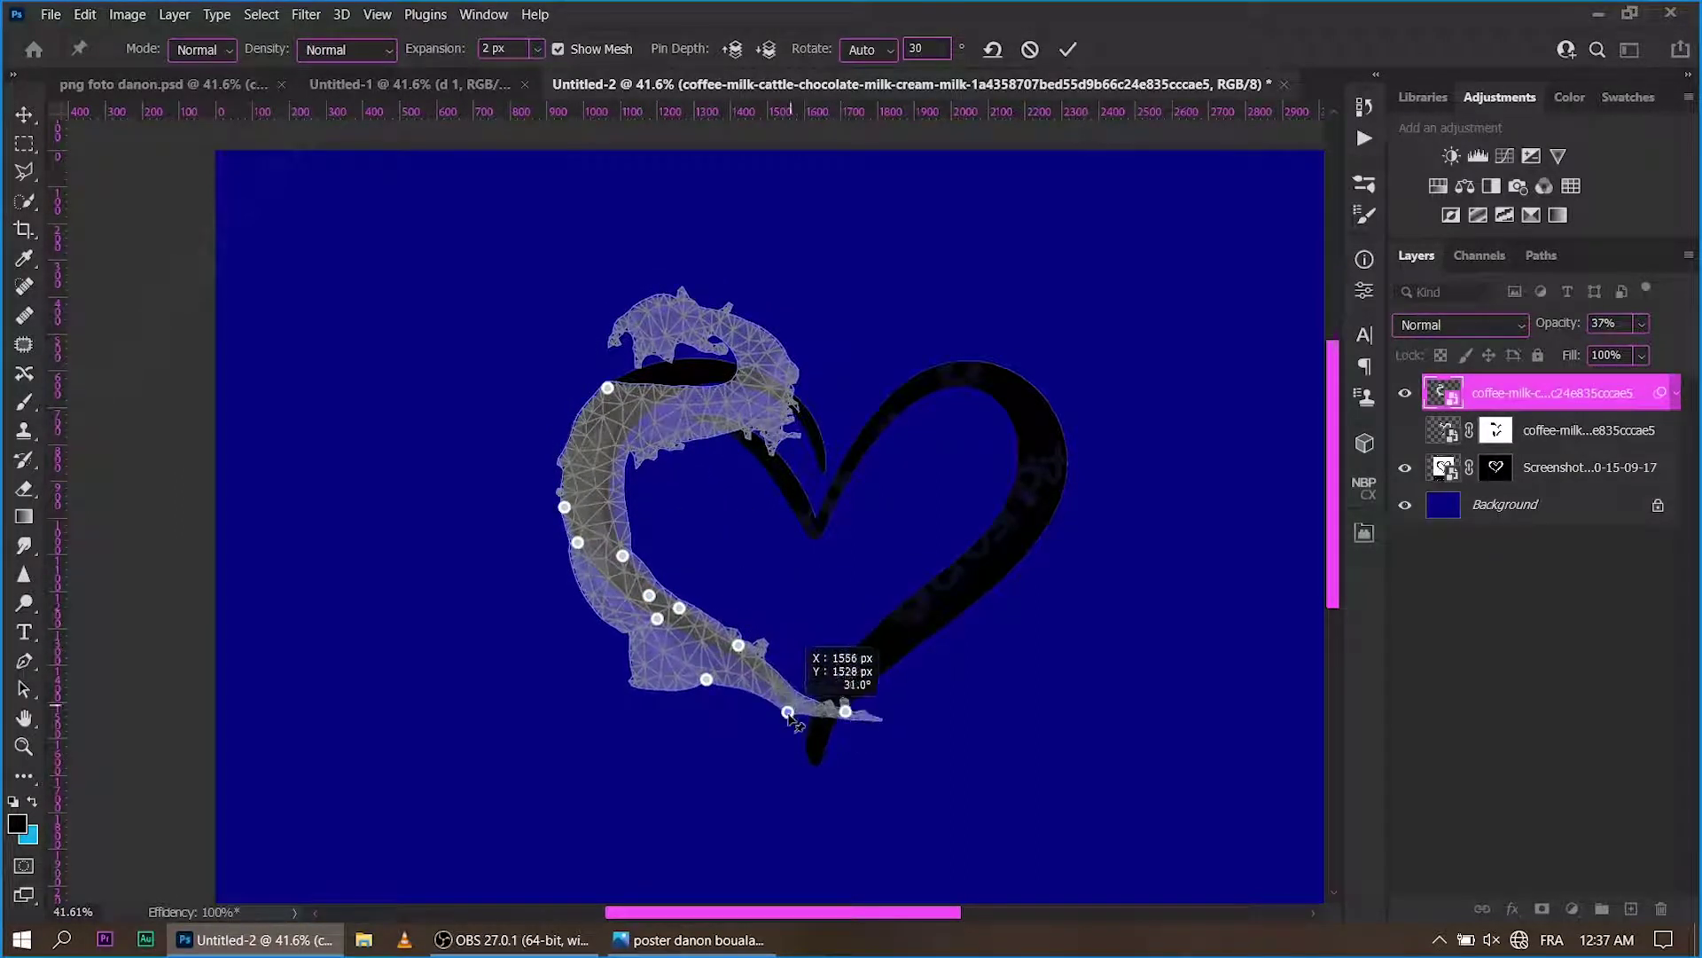
pyautogui.click(688, 624)
pyautogui.click(651, 681)
pyautogui.moveTo(634, 621); pyautogui.dragTo(623, 581)
# Lift the lower splash onto the outline, curl the top toward the centre dip, and apply the warp.
pyautogui.click(641, 605)
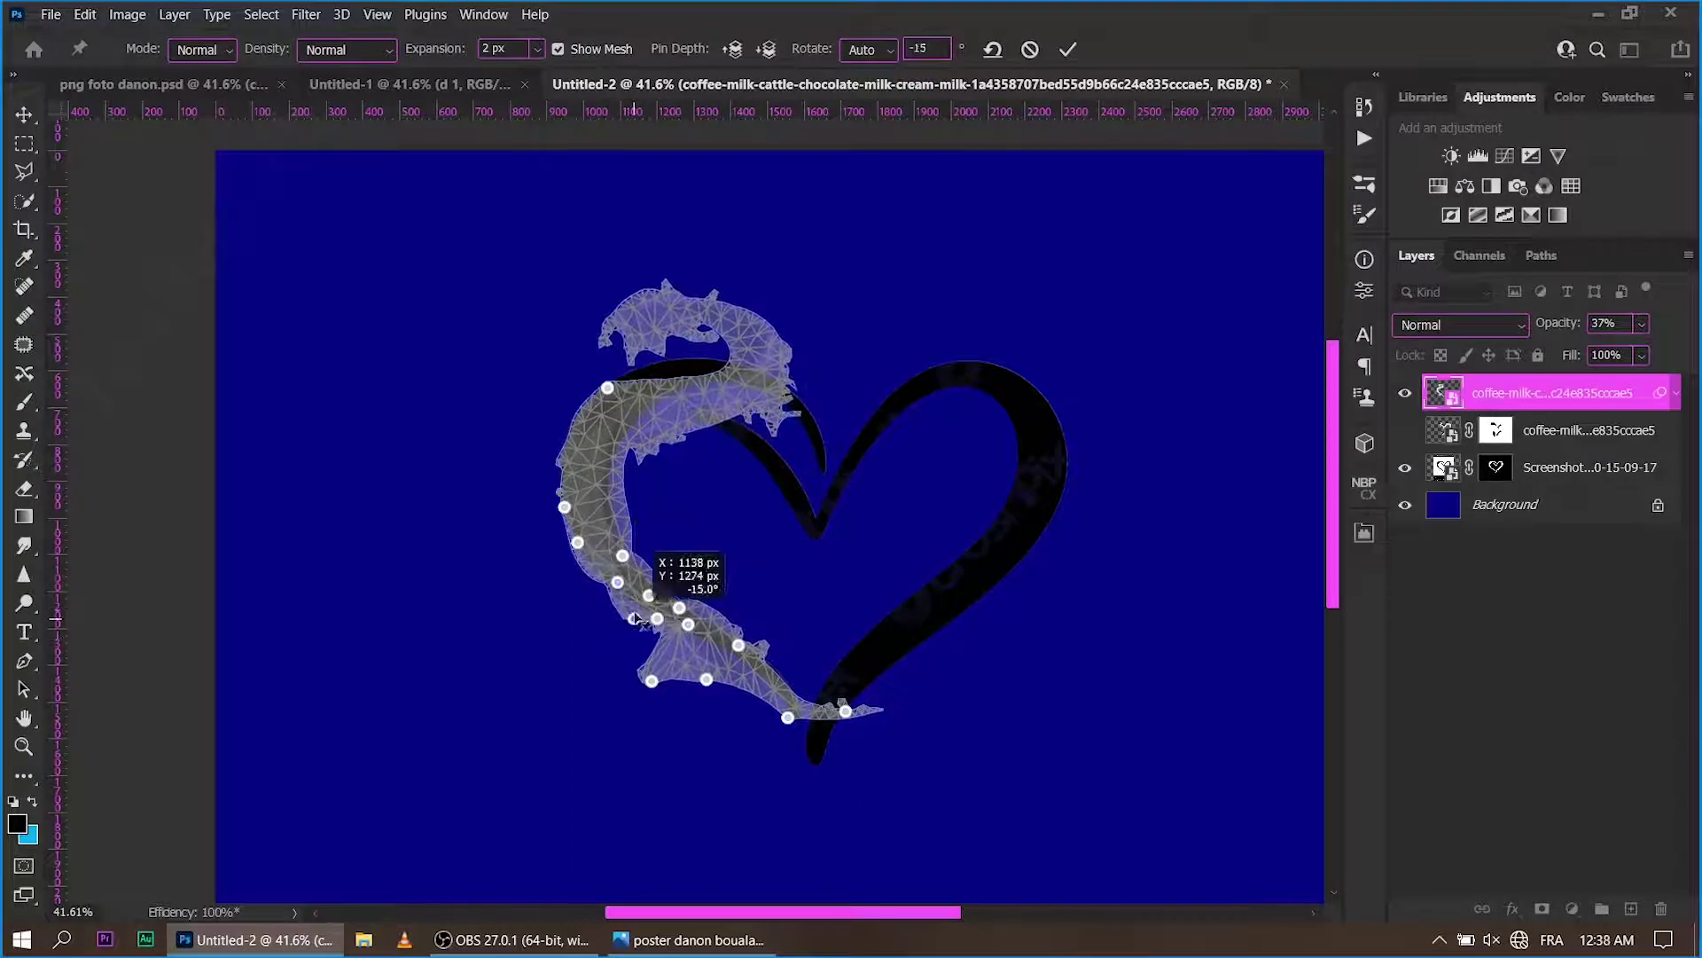
pyautogui.click(726, 646)
pyautogui.moveTo(651, 681); pyautogui.dragTo(706, 632)
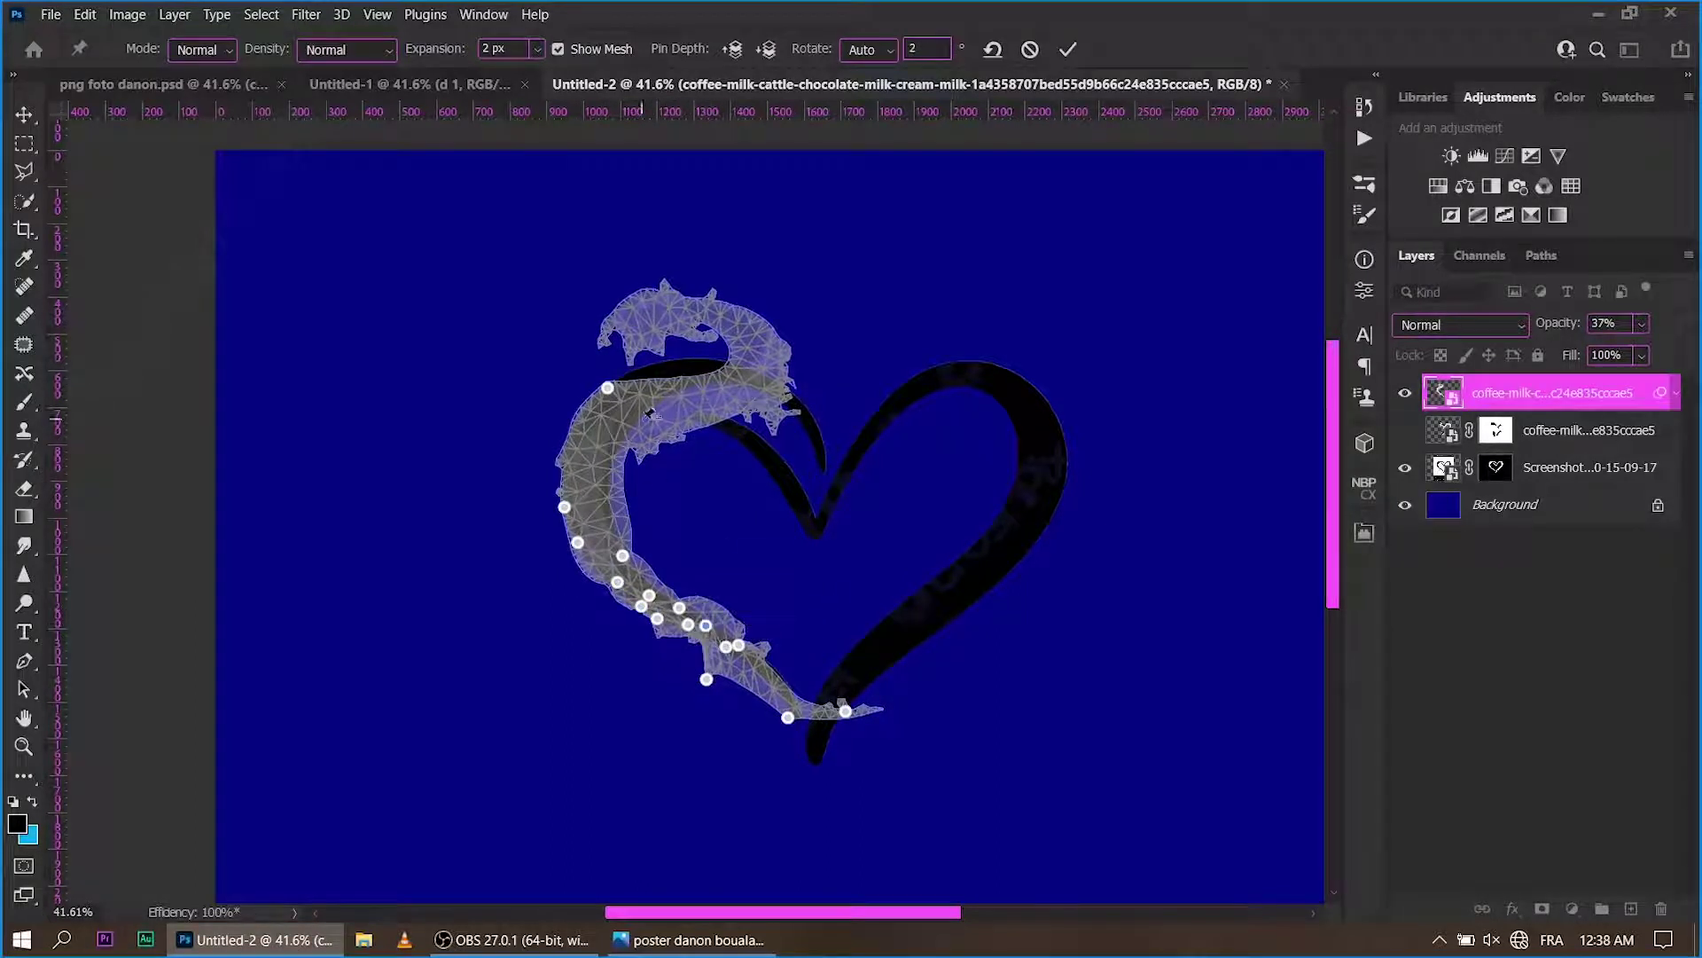
pyautogui.click(657, 400)
pyautogui.click(738, 382)
pyautogui.moveTo(674, 355)
pyautogui.mouseDown()
pyautogui.moveTo(734, 296)
pyautogui.moveTo(801, 446)
pyautogui.mouseUp()
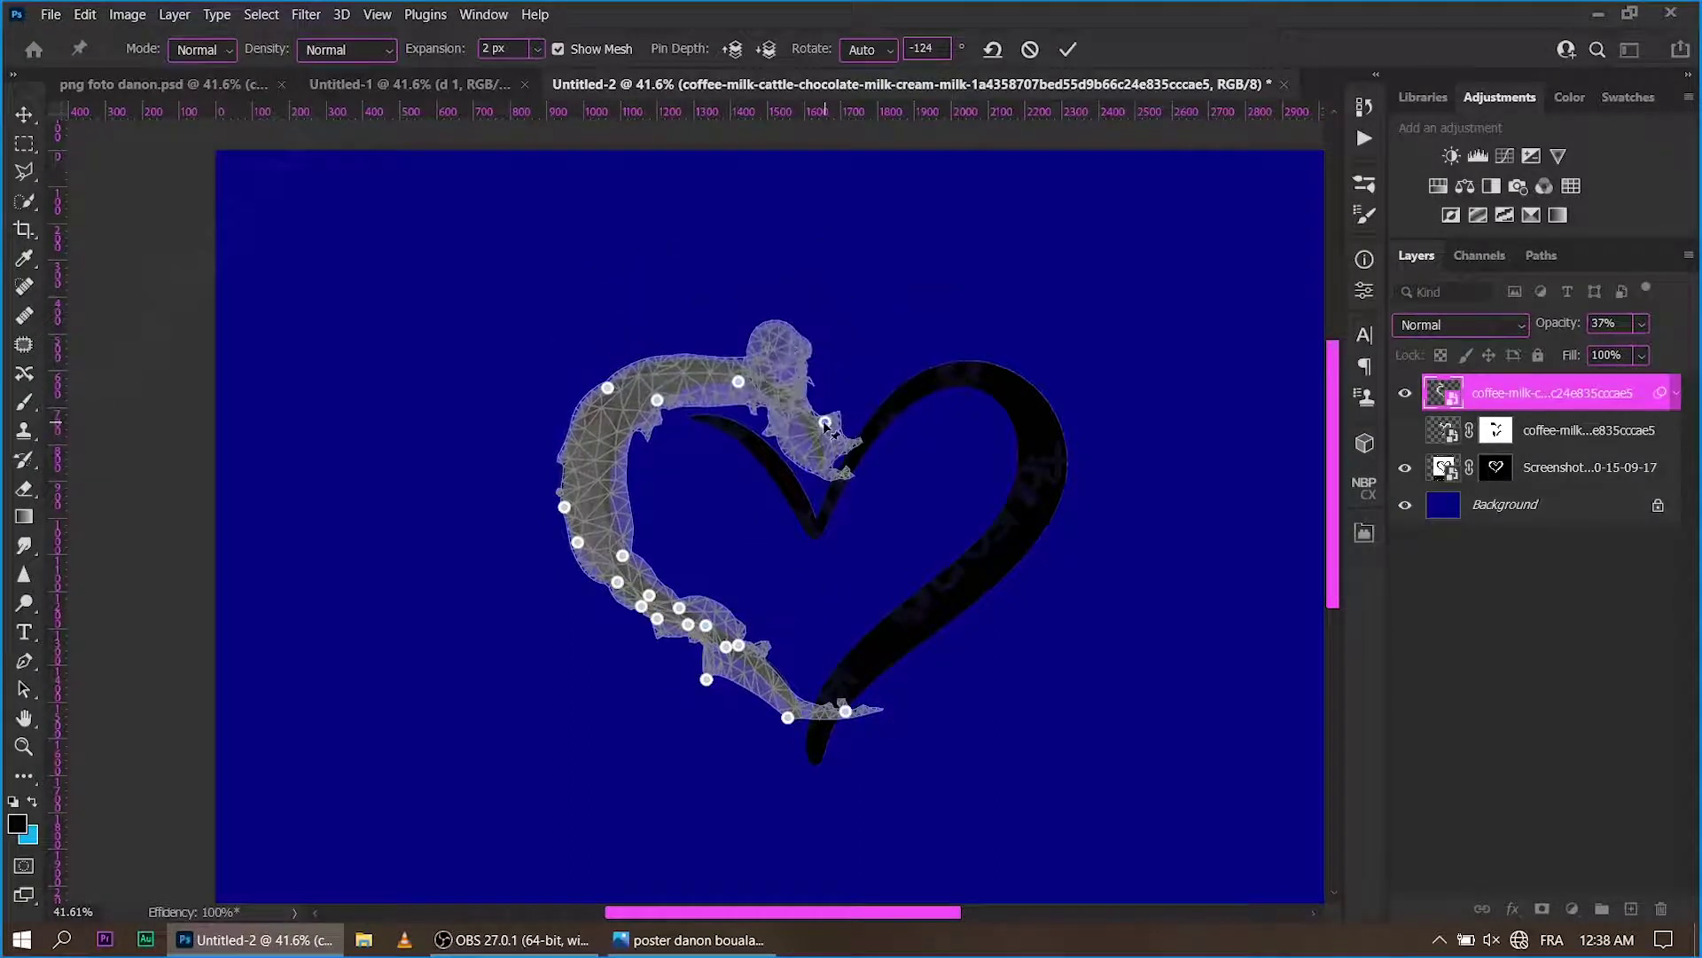
pyautogui.press('Return')
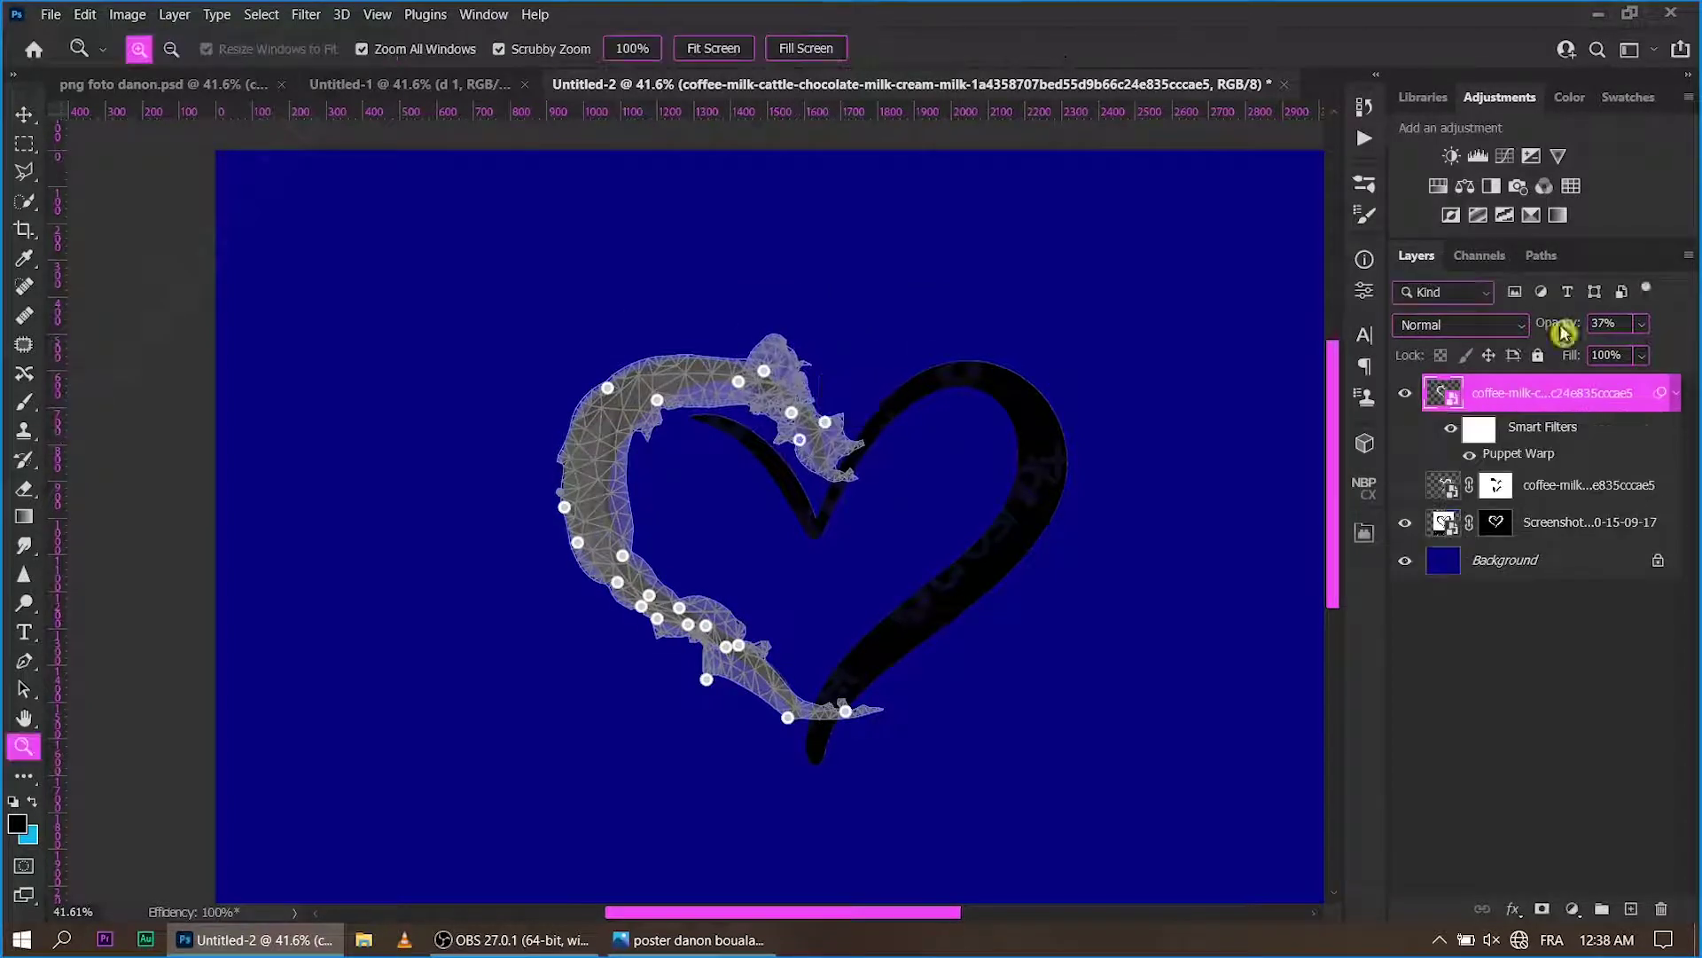
# Add a layer mask to the new splash and set its opacity to 47%.
pyautogui.rightClick(1521, 389)
pyautogui.click(1527, 627)
pyautogui.click(1543, 909)
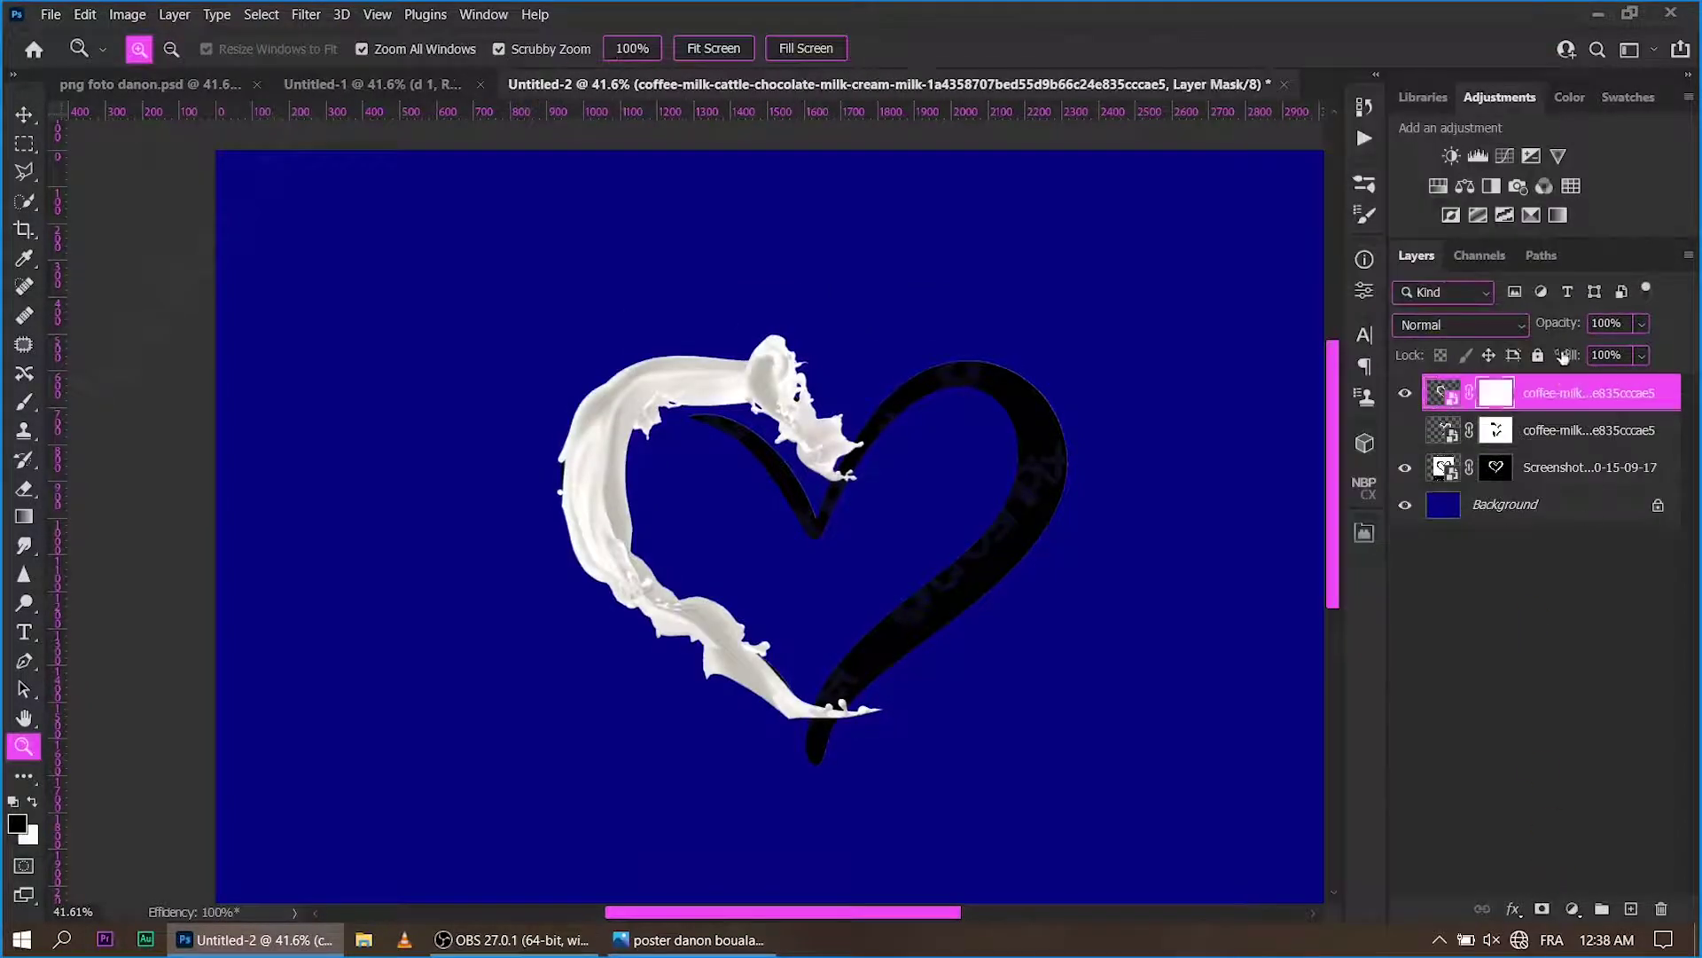
pyautogui.write('47')
pyautogui.press('Return')
# Mask out the splash tip near the heart's top dip, restore full opacity, and show the second milk layer.
pyautogui.press('b')
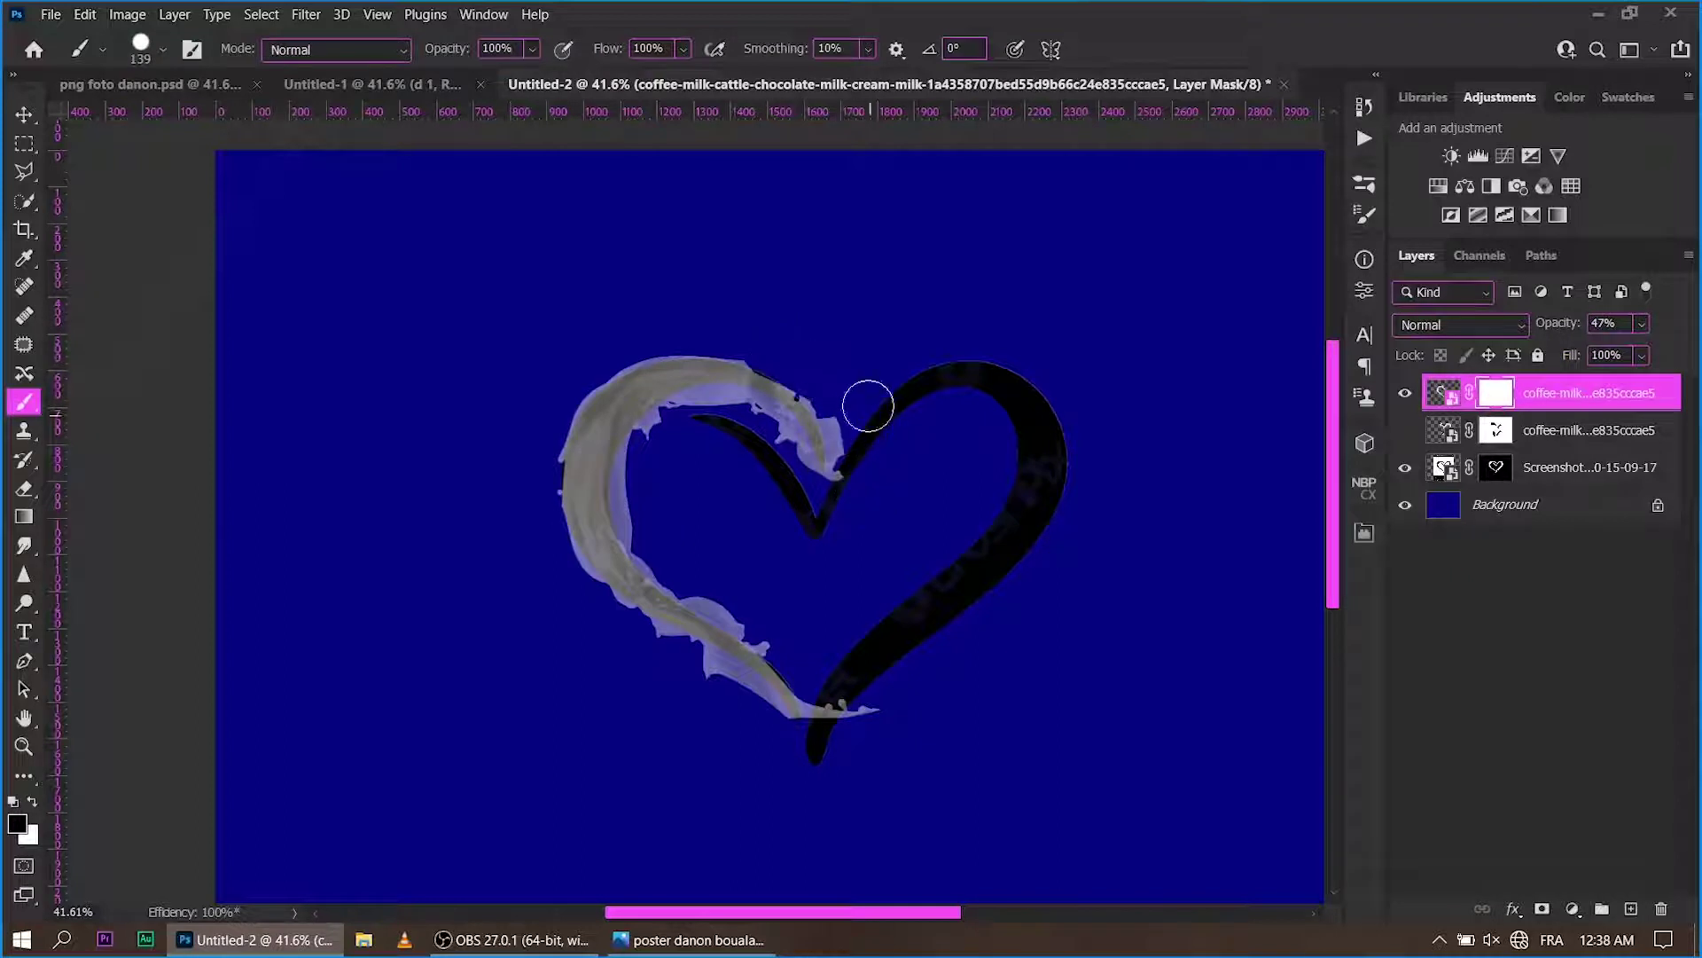
pyautogui.moveTo(868, 405); pyautogui.dragTo(786, 460)
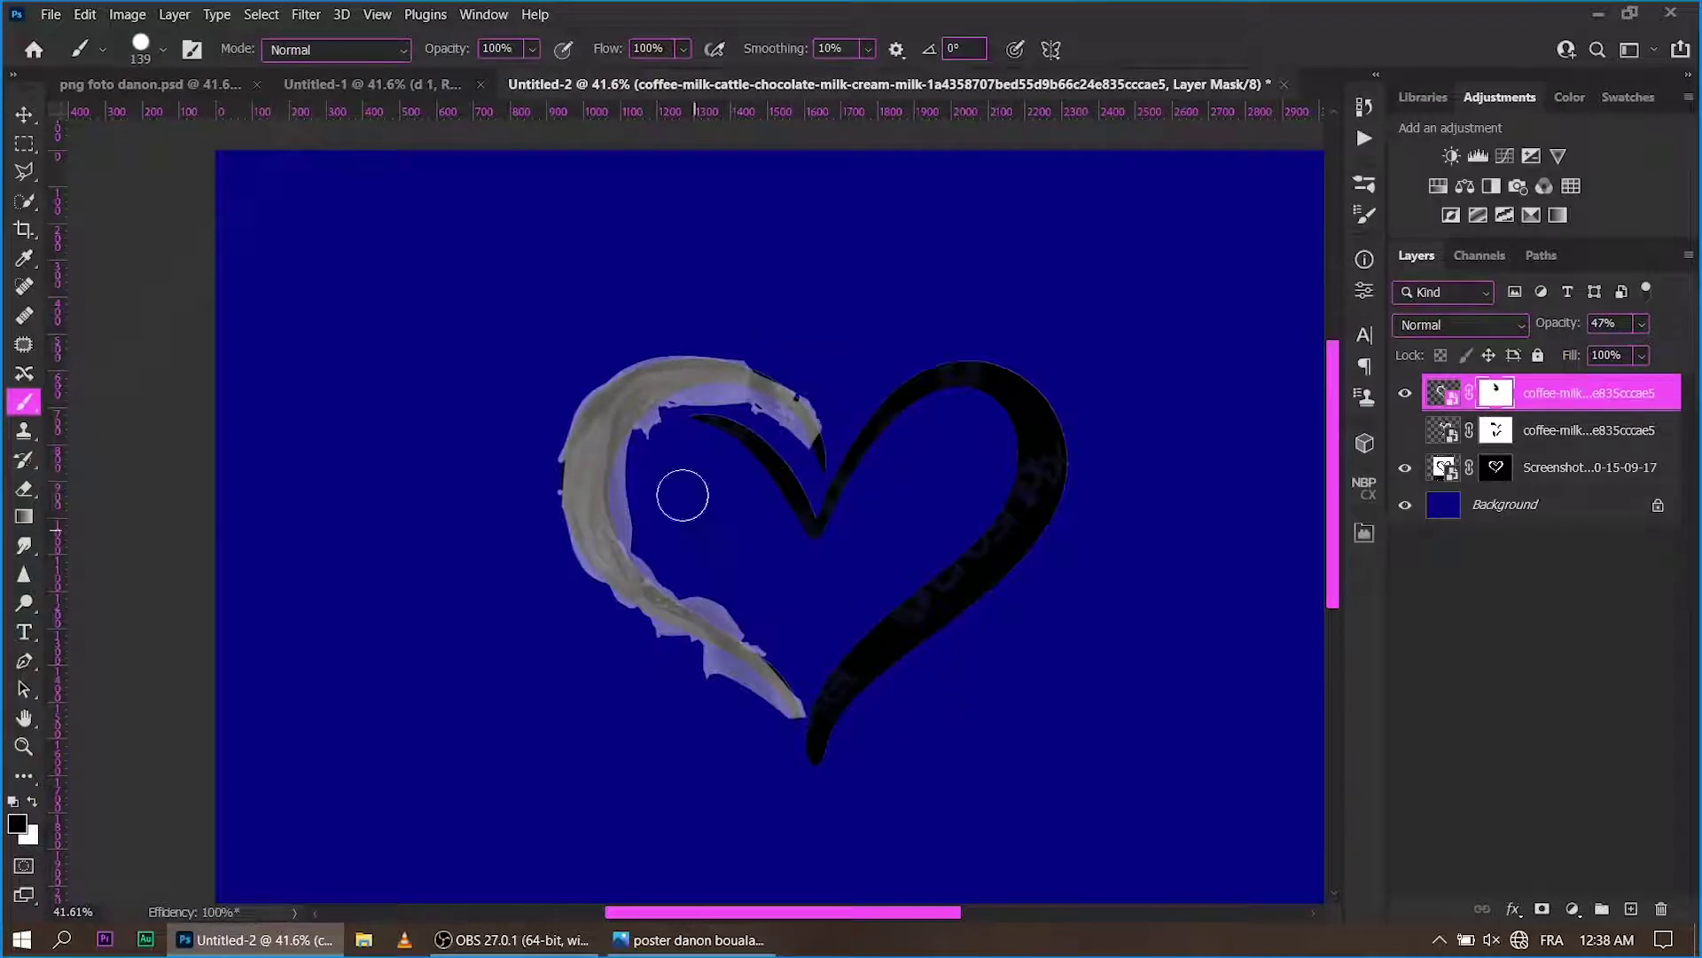
pyautogui.press('0')
pyautogui.click(1405, 430)
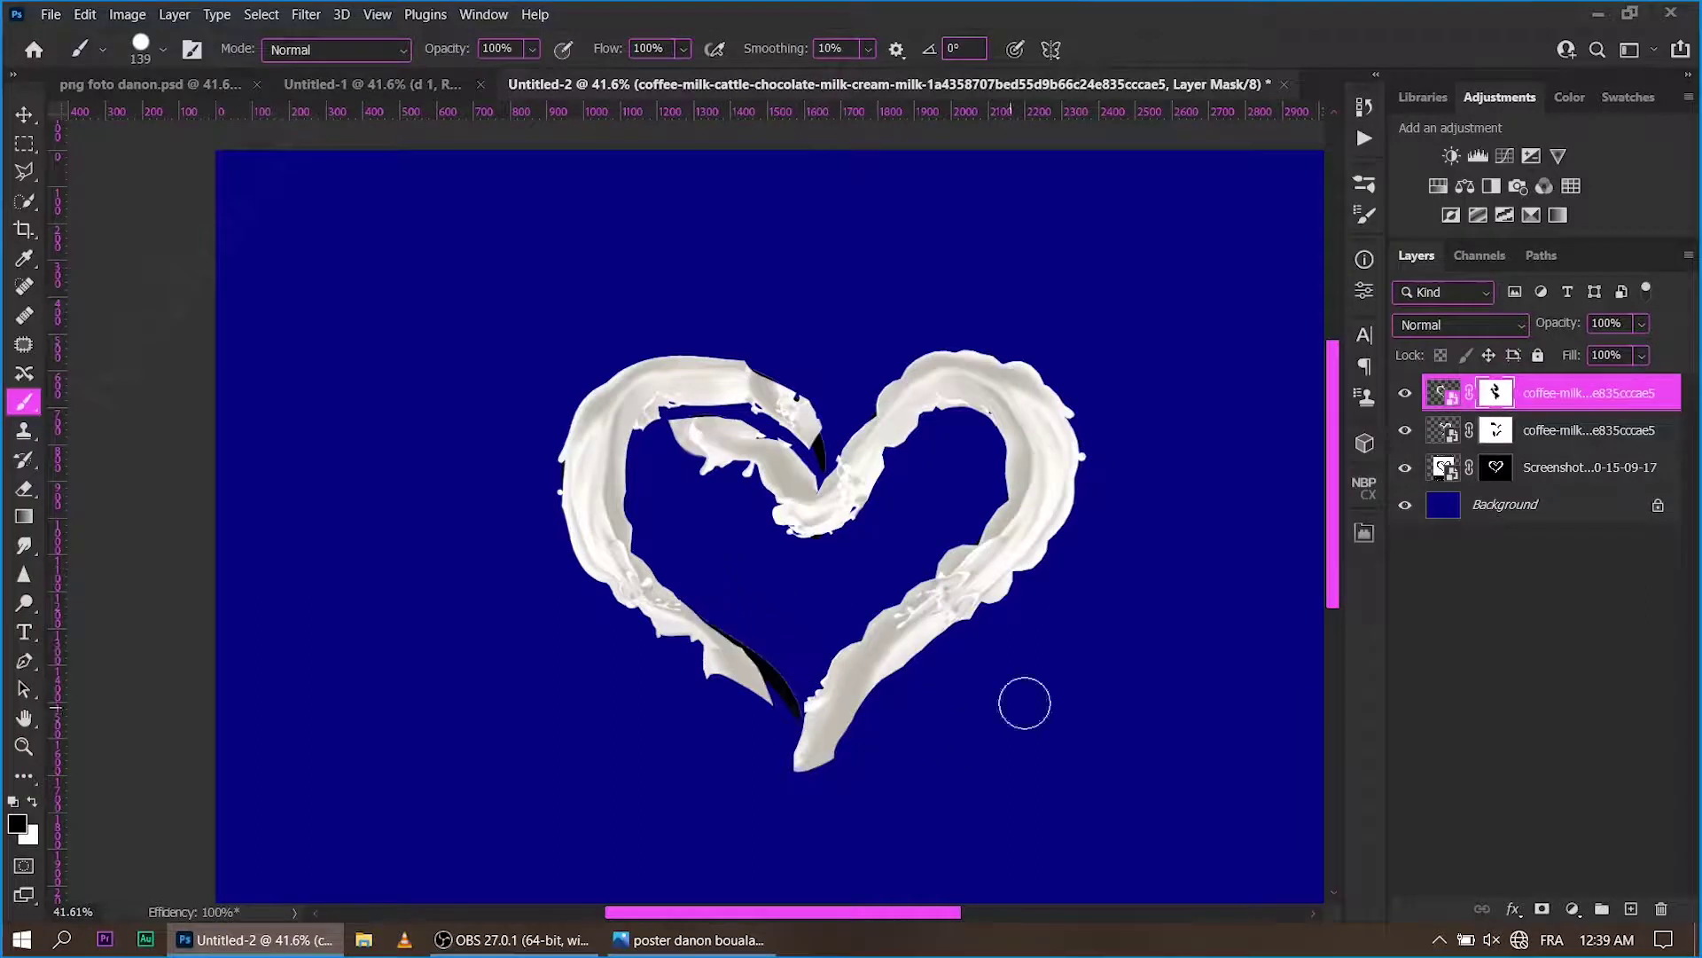
# Move both milk pieces up and to the left so they join into one heart.
pyautogui.hotkey('ctrl', 't')
pyautogui.moveTo(785, 510); pyautogui.dragTo(655, 399)
pyautogui.press('Return')
pyautogui.click(1587, 430)
pyautogui.hotkey('ctrl', 't')
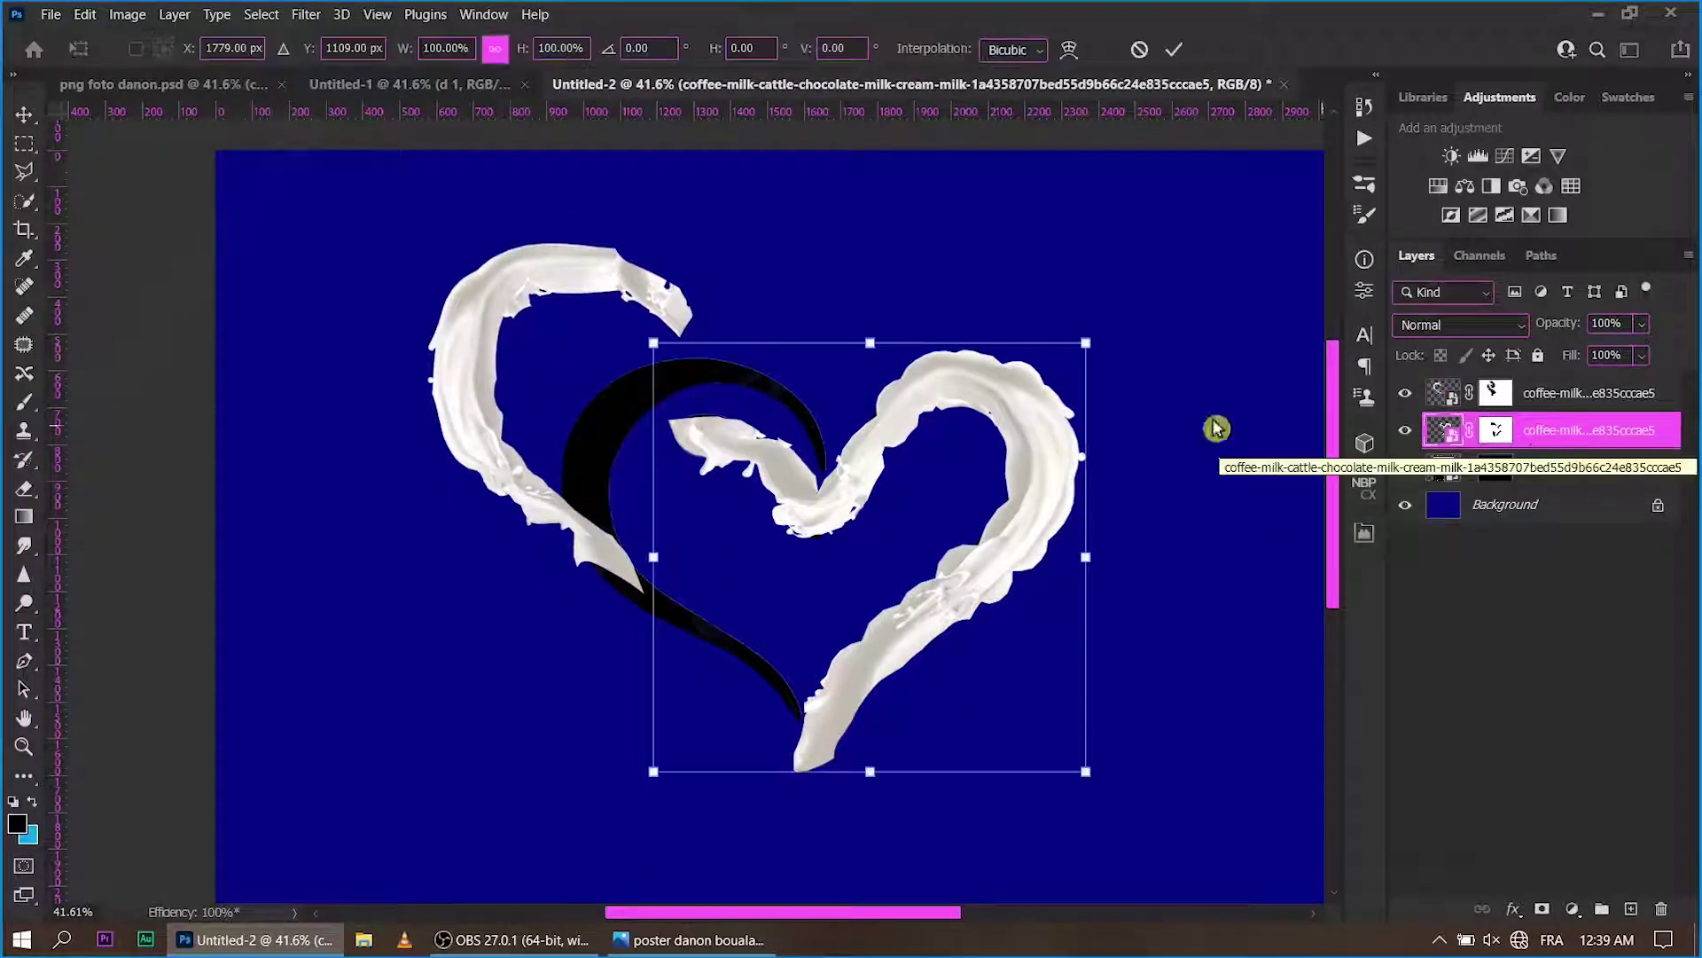
pyautogui.moveTo(1055, 585); pyautogui.dragTo(891, 478)
pyautogui.press('Return')
# Shrink the top milk piece slightly and shift it up-left.
pyautogui.press('b')
pyautogui.hotkey('alt', ']')
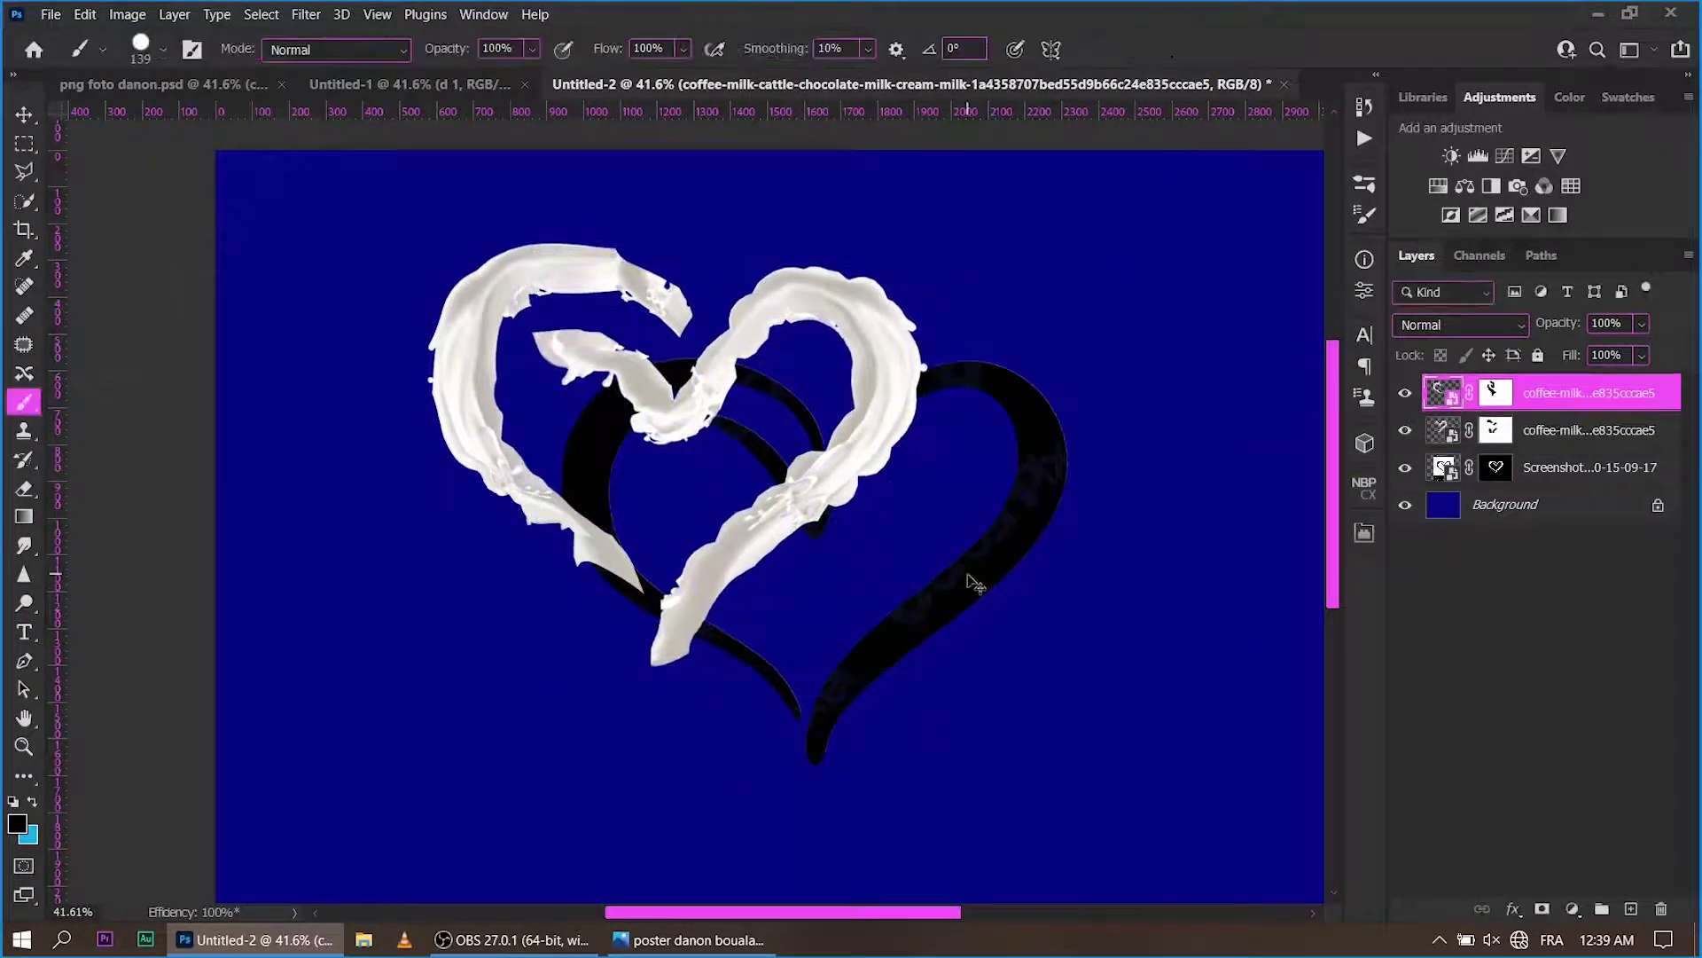
pyautogui.hotkey('ctrl', 't')
pyautogui.moveTo(775, 216); pyautogui.dragTo(722, 250)
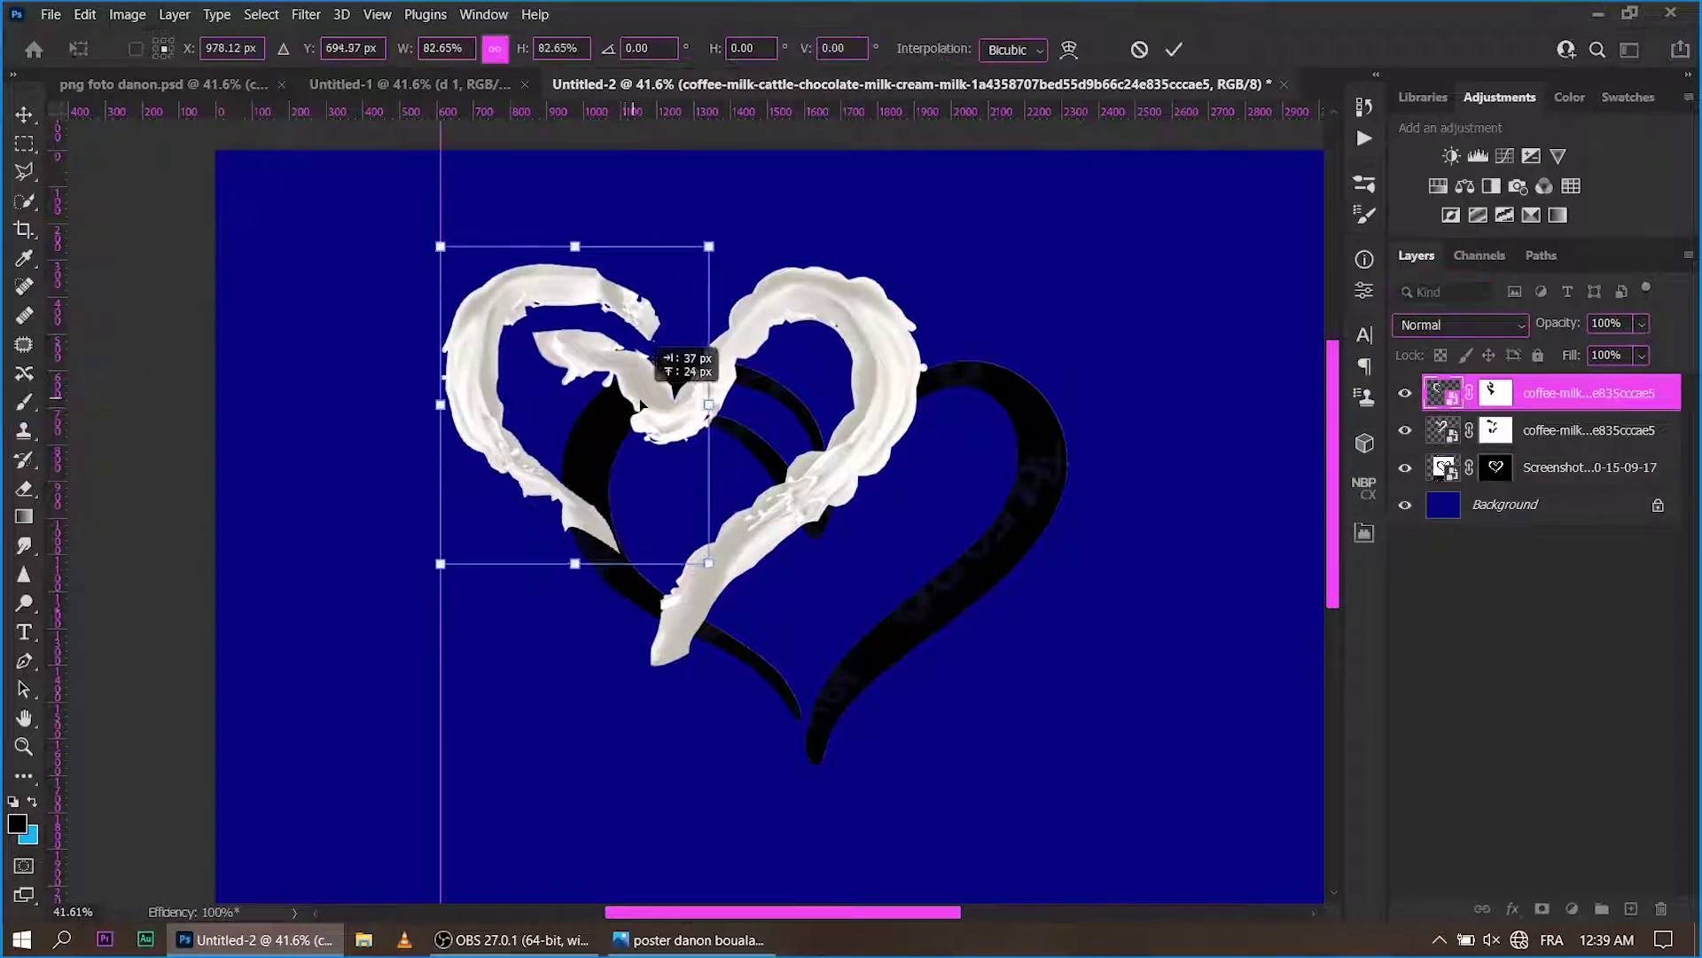
pyautogui.click(1186, 51)
# Merge the two milk layers and convert the result to a smart object.
pyautogui.hotkey('ctrl', 'e')
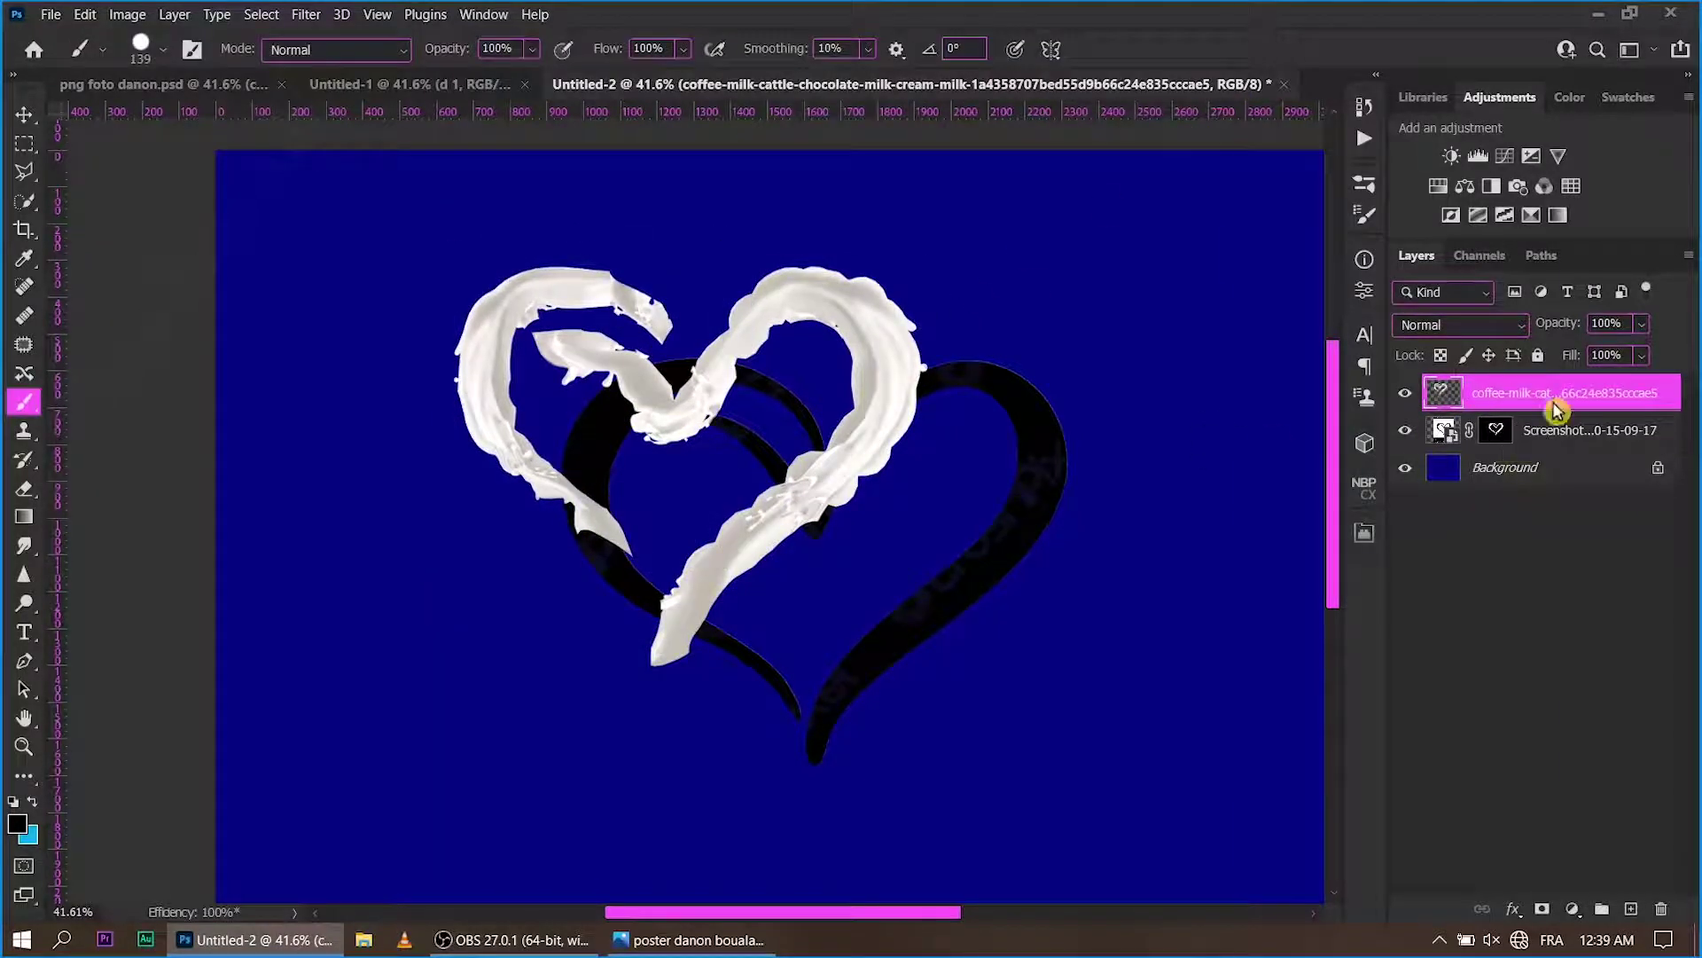
pyautogui.rightClick(1558, 404)
pyautogui.click(1441, 319)
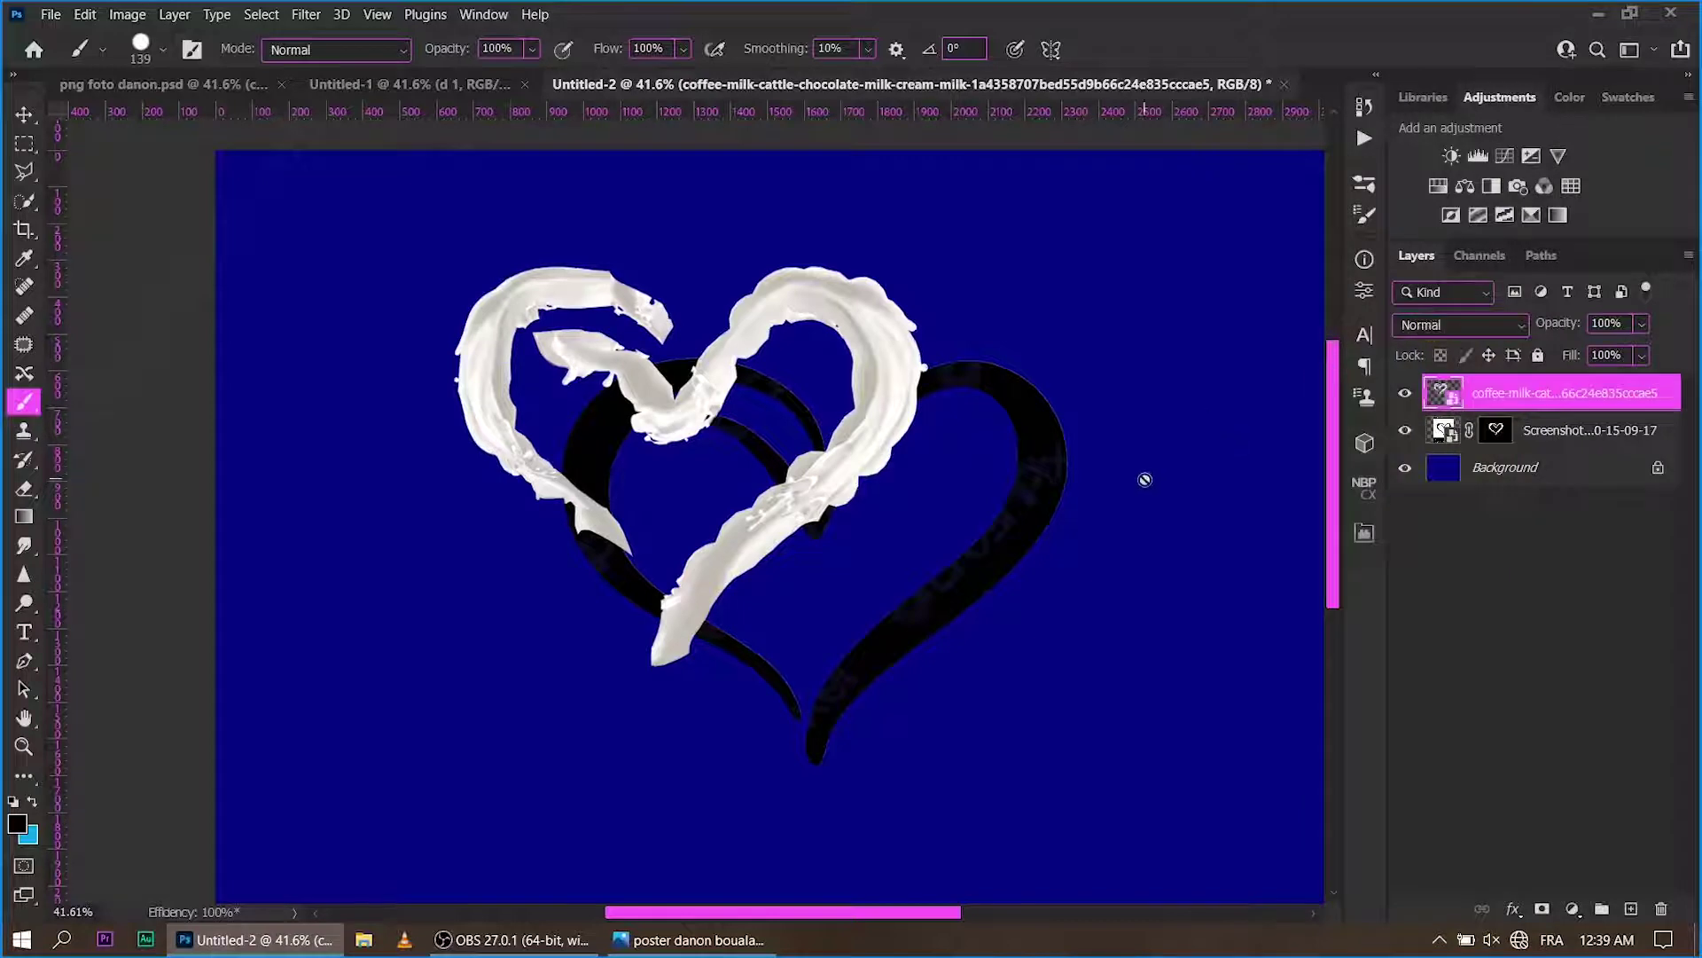
# Move the milk heart into the poster document and close Untitled-2 without saving.
pyautogui.press('v')
pyautogui.moveTo(1499, 404)
pyautogui.mouseDown()
pyautogui.moveTo(558, 304)
pyautogui.moveTo(417, 84)
pyautogui.moveTo(696, 273)
pyautogui.mouseUp()
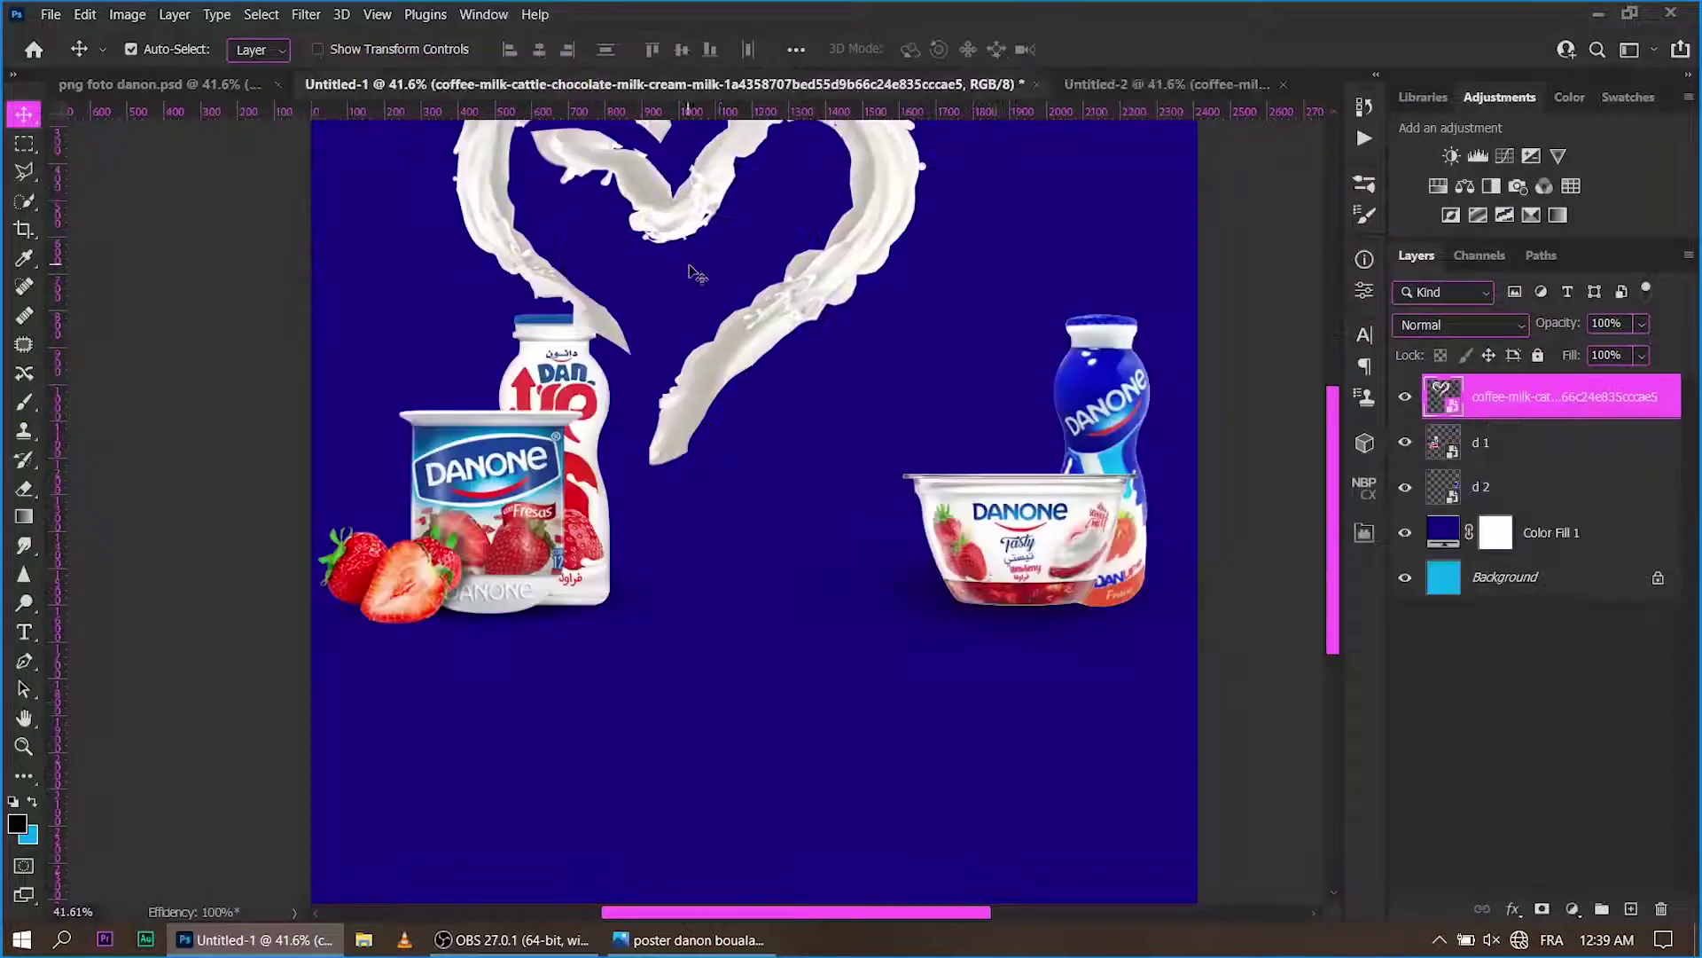
pyautogui.click(1283, 84)
pyautogui.click(867, 383)
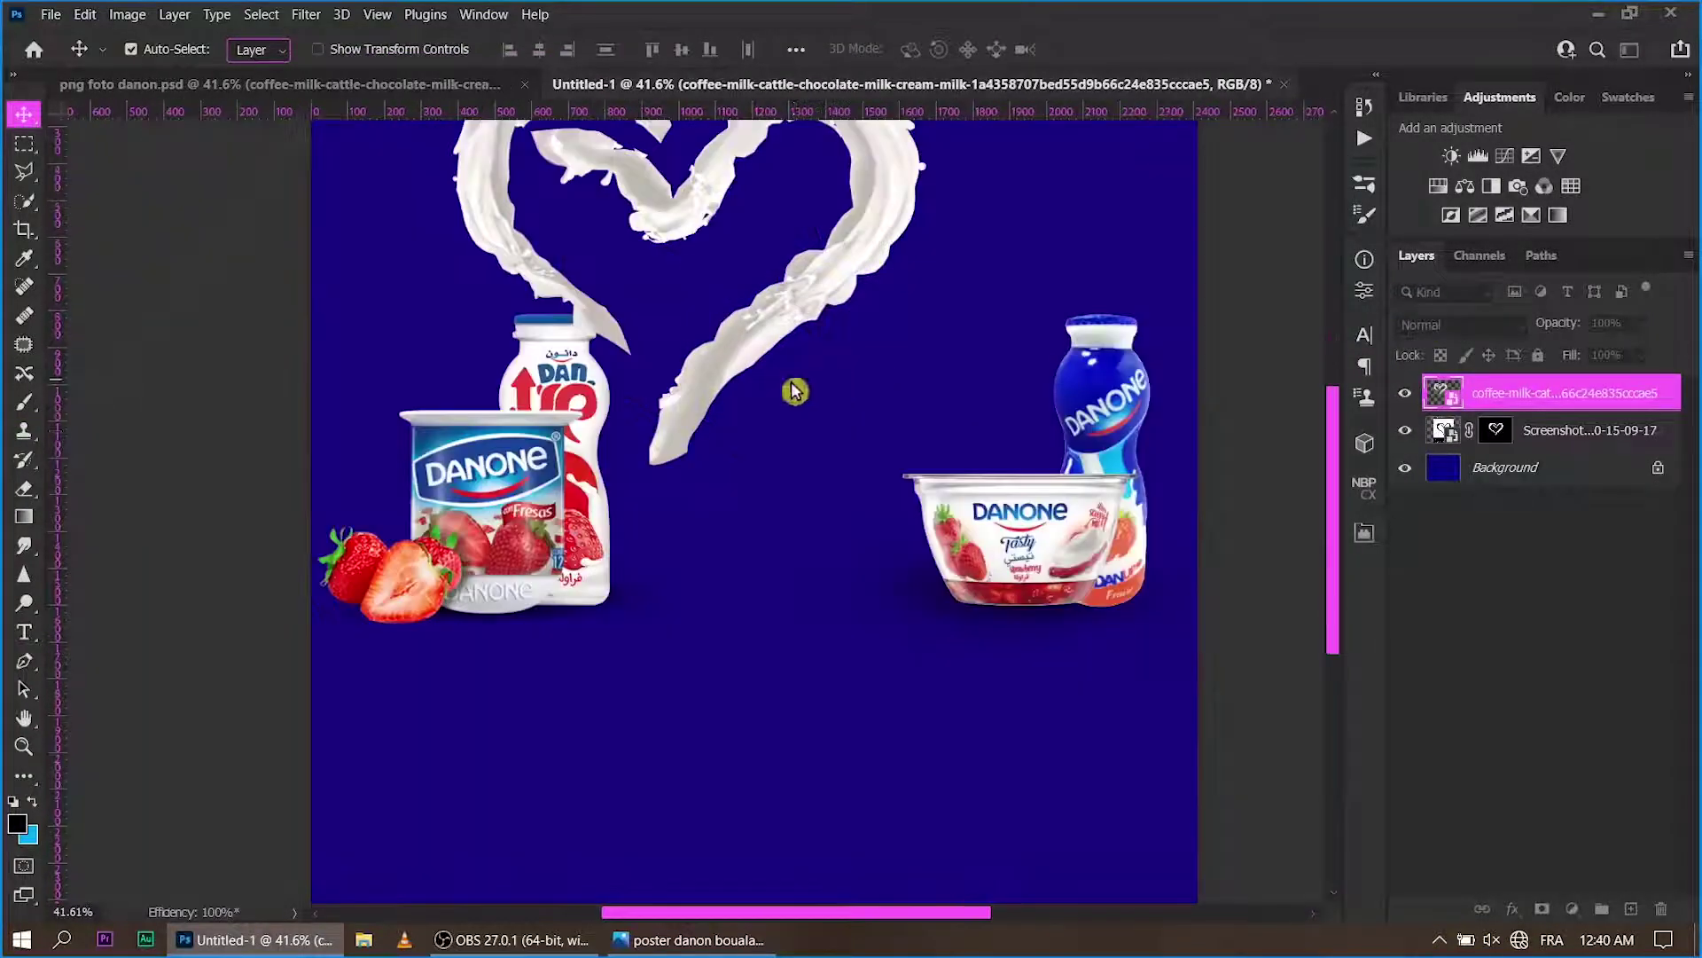
# Shift the milk heart slightly right and scale it down to about 79%.
pyautogui.press('z')
pyautogui.scroll(-4, 797, 433)
pyautogui.hotkey('ctrl', 't')
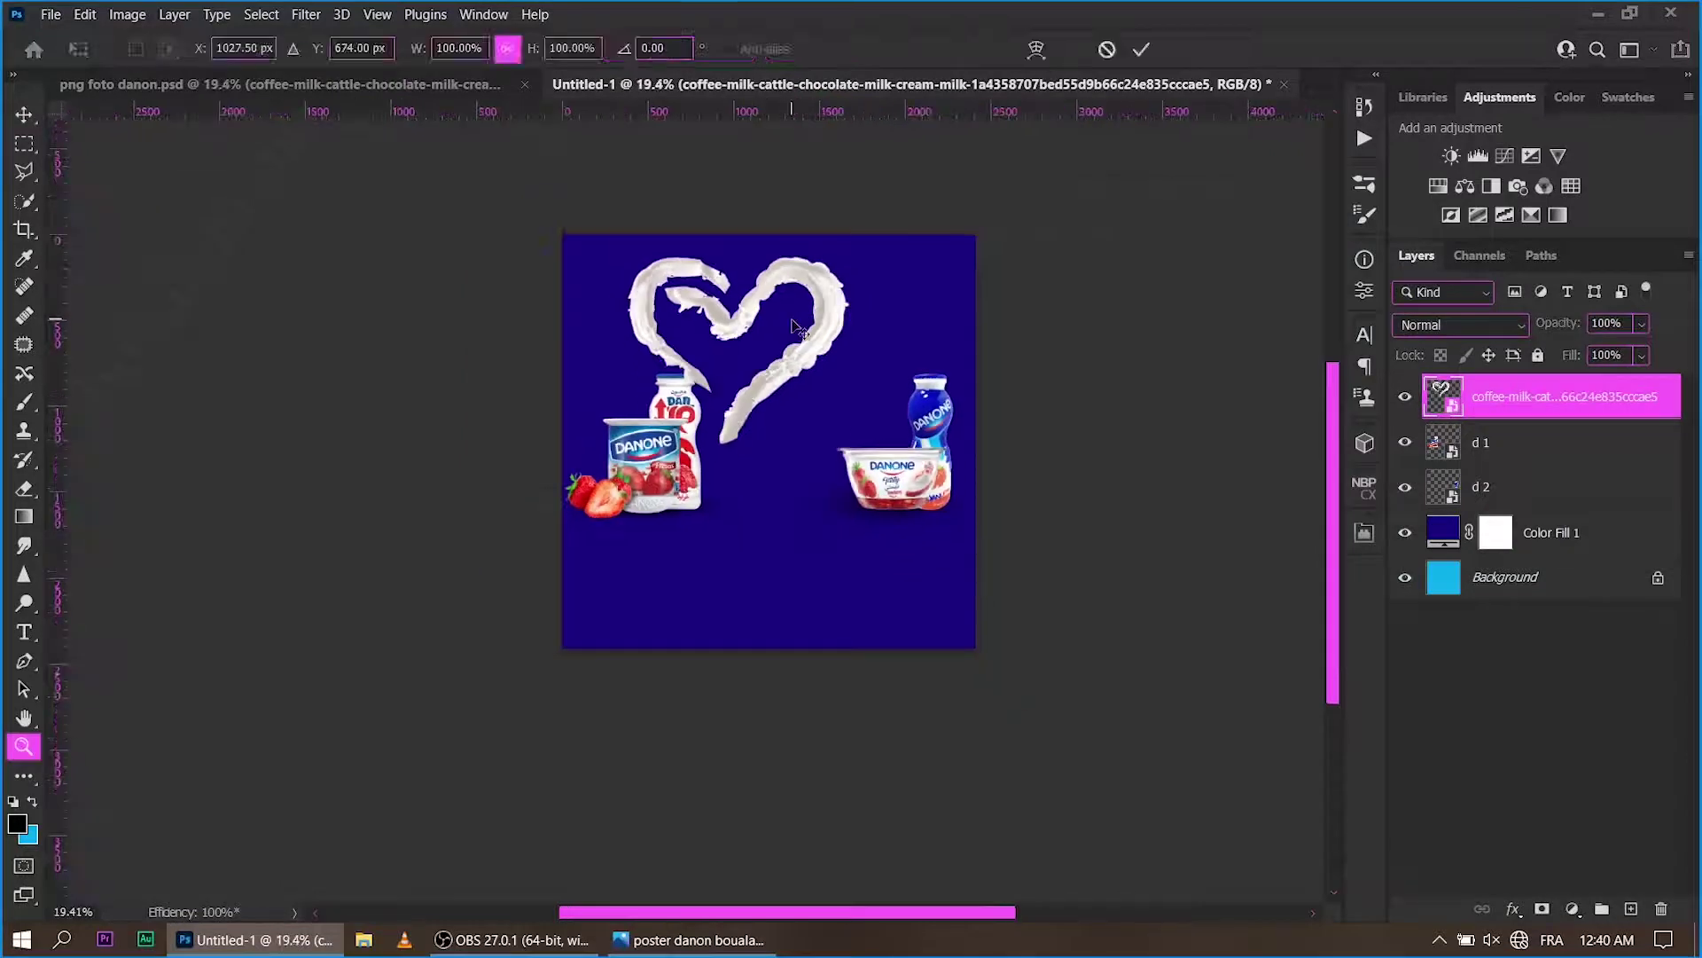
pyautogui.moveTo(784, 339); pyautogui.dragTo(816, 342)
pyautogui.moveTo(650, 441); pyautogui.dragTo(696, 401)
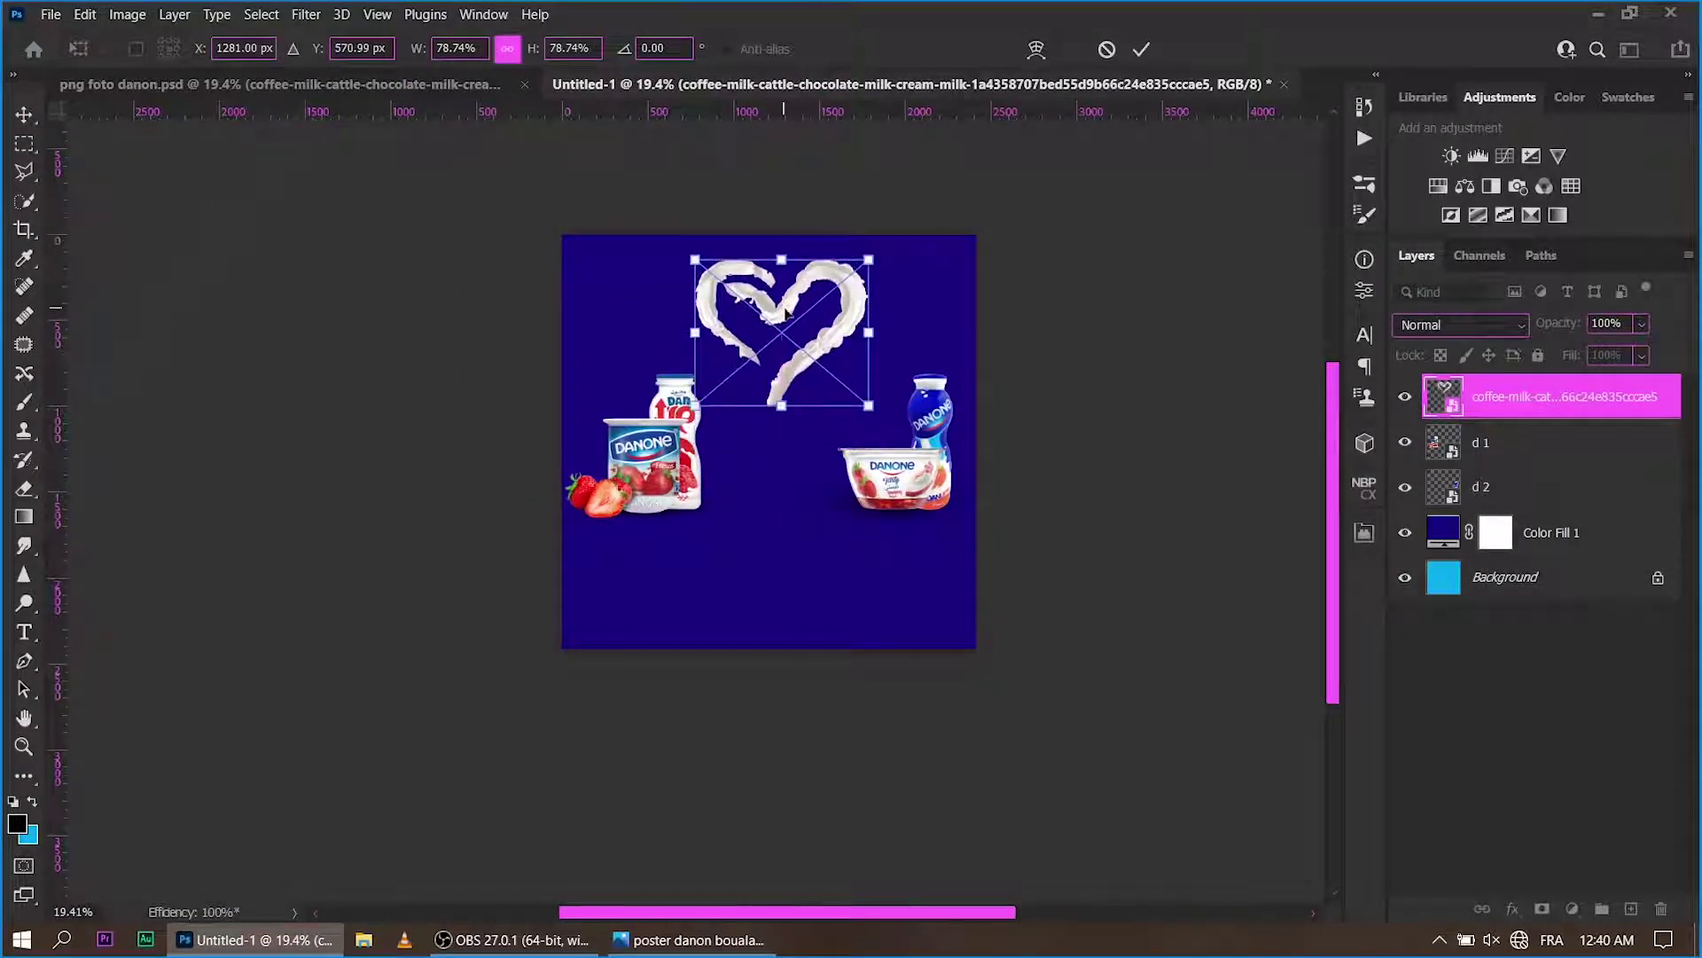
pyautogui.click(1142, 48)
pyautogui.scroll(1, 877, 388)
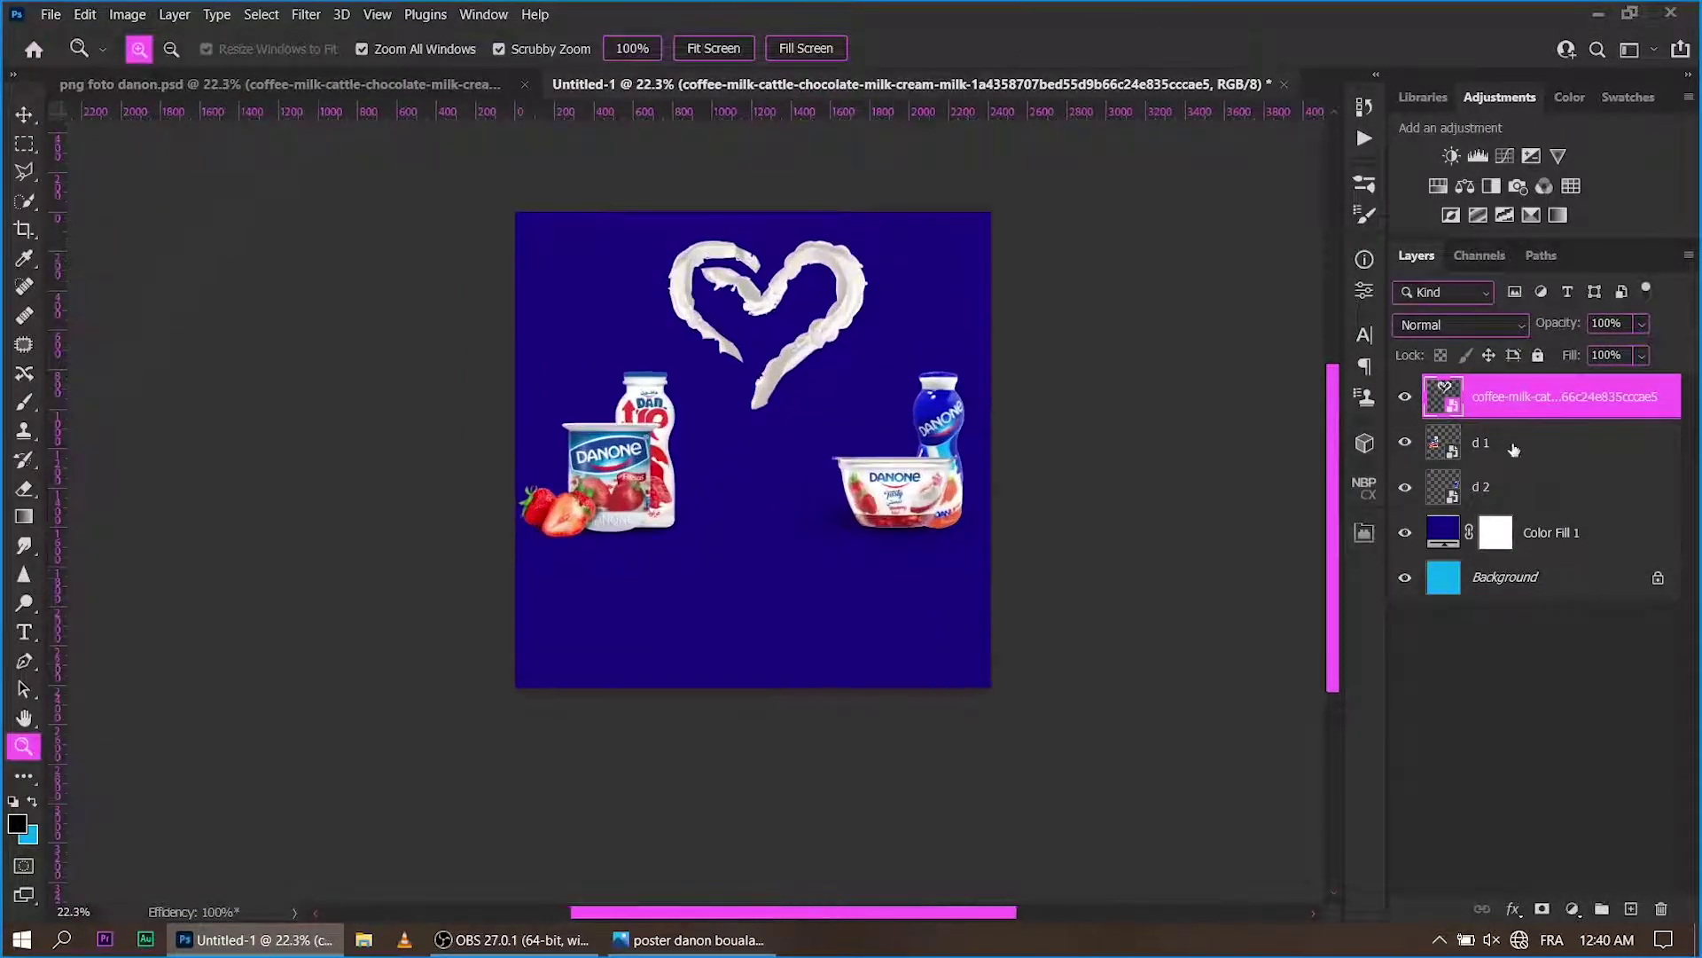
# Move the d 1 and d 2 product layers down to the poster bottom.
pyautogui.click(1513, 443)
pyautogui.keyDown('shift'); pyautogui.click(1512, 486); pyautogui.keyUp('shift')
pyautogui.hotkey('ctrl', 't')
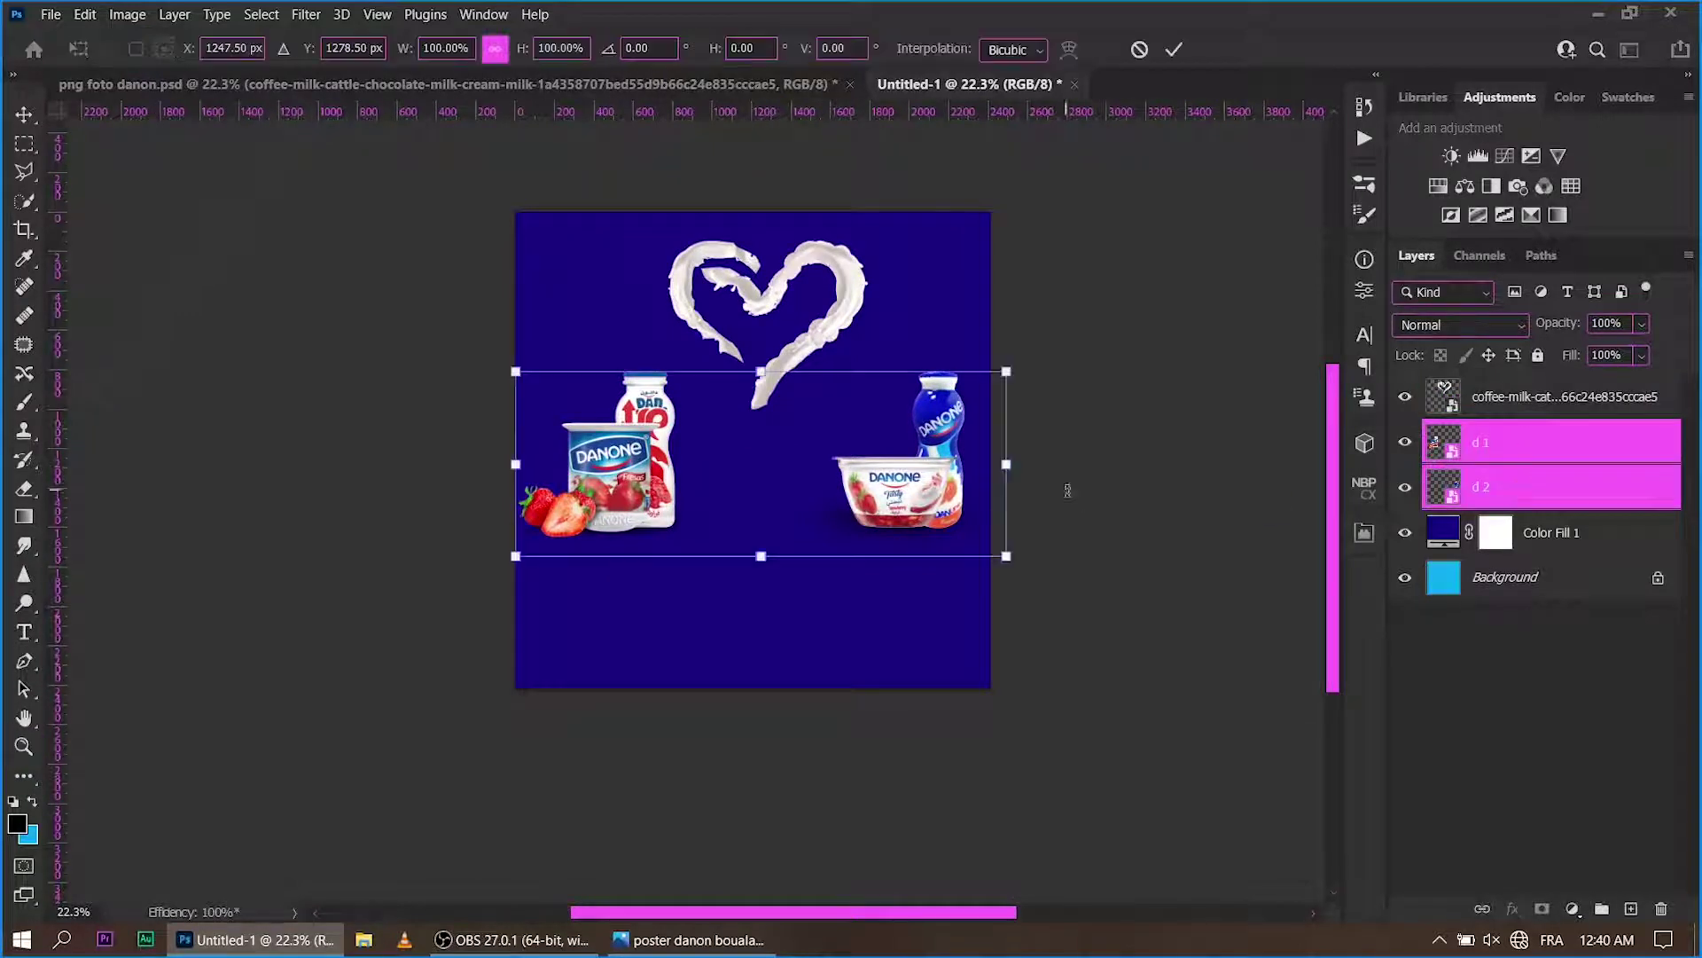
pyautogui.moveTo(852, 503); pyautogui.dragTo(858, 635)
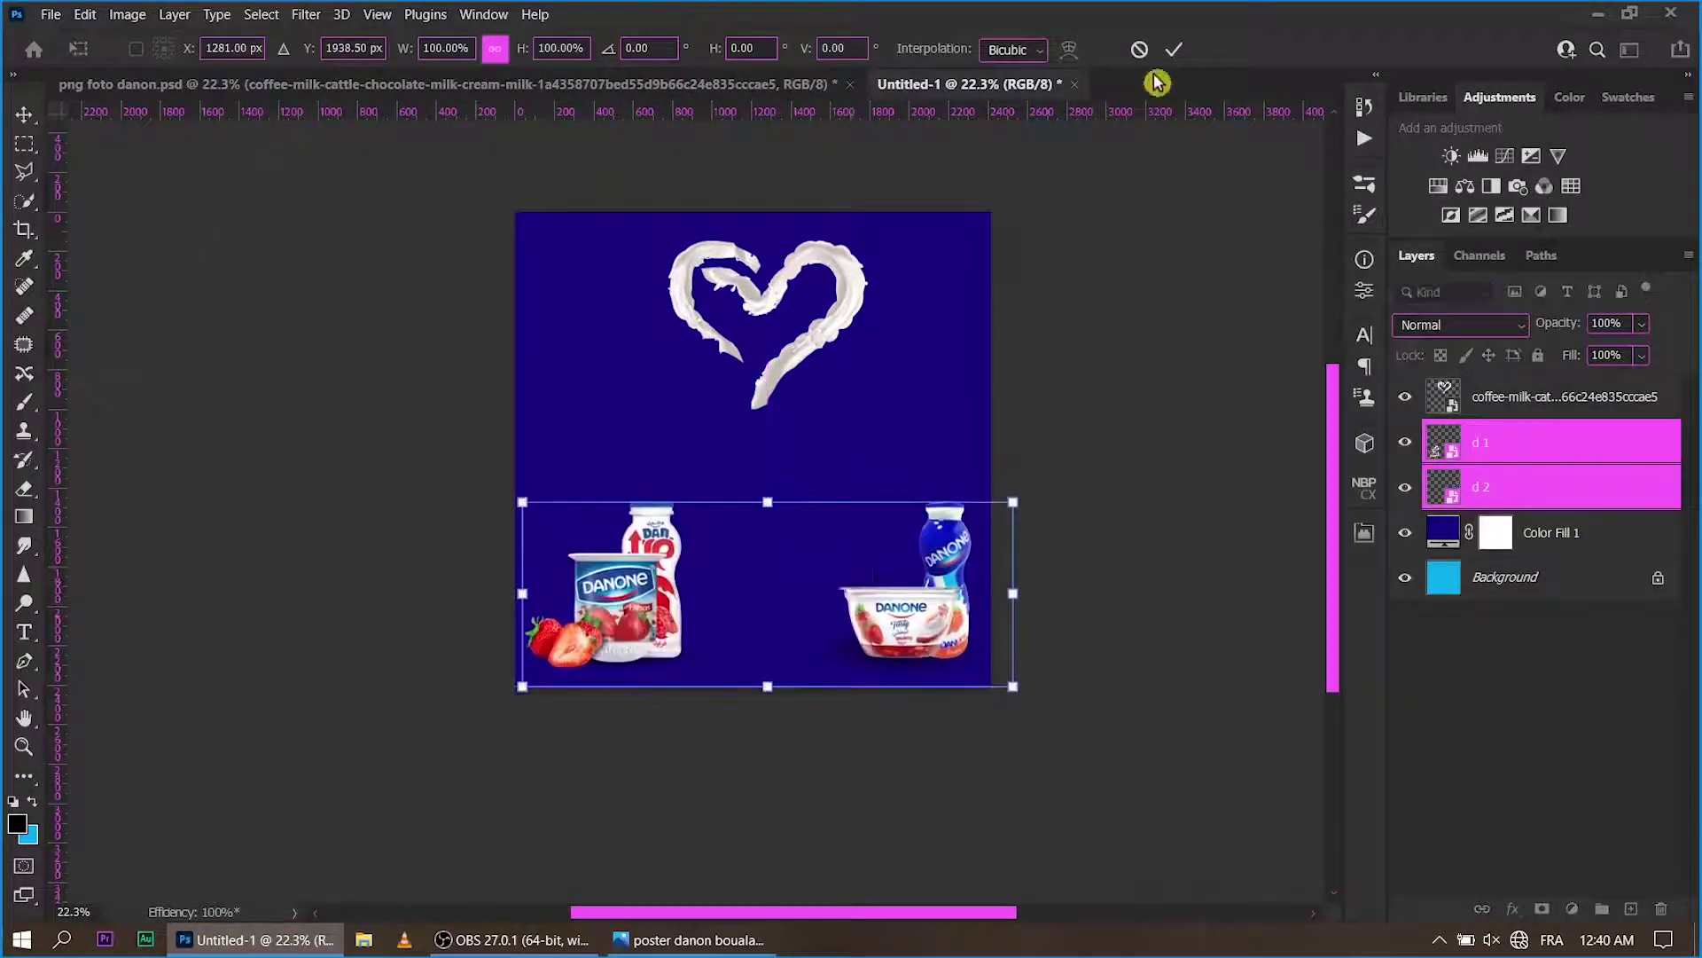
pyautogui.click(1174, 49)
pyautogui.scroll(1, 786, 426)
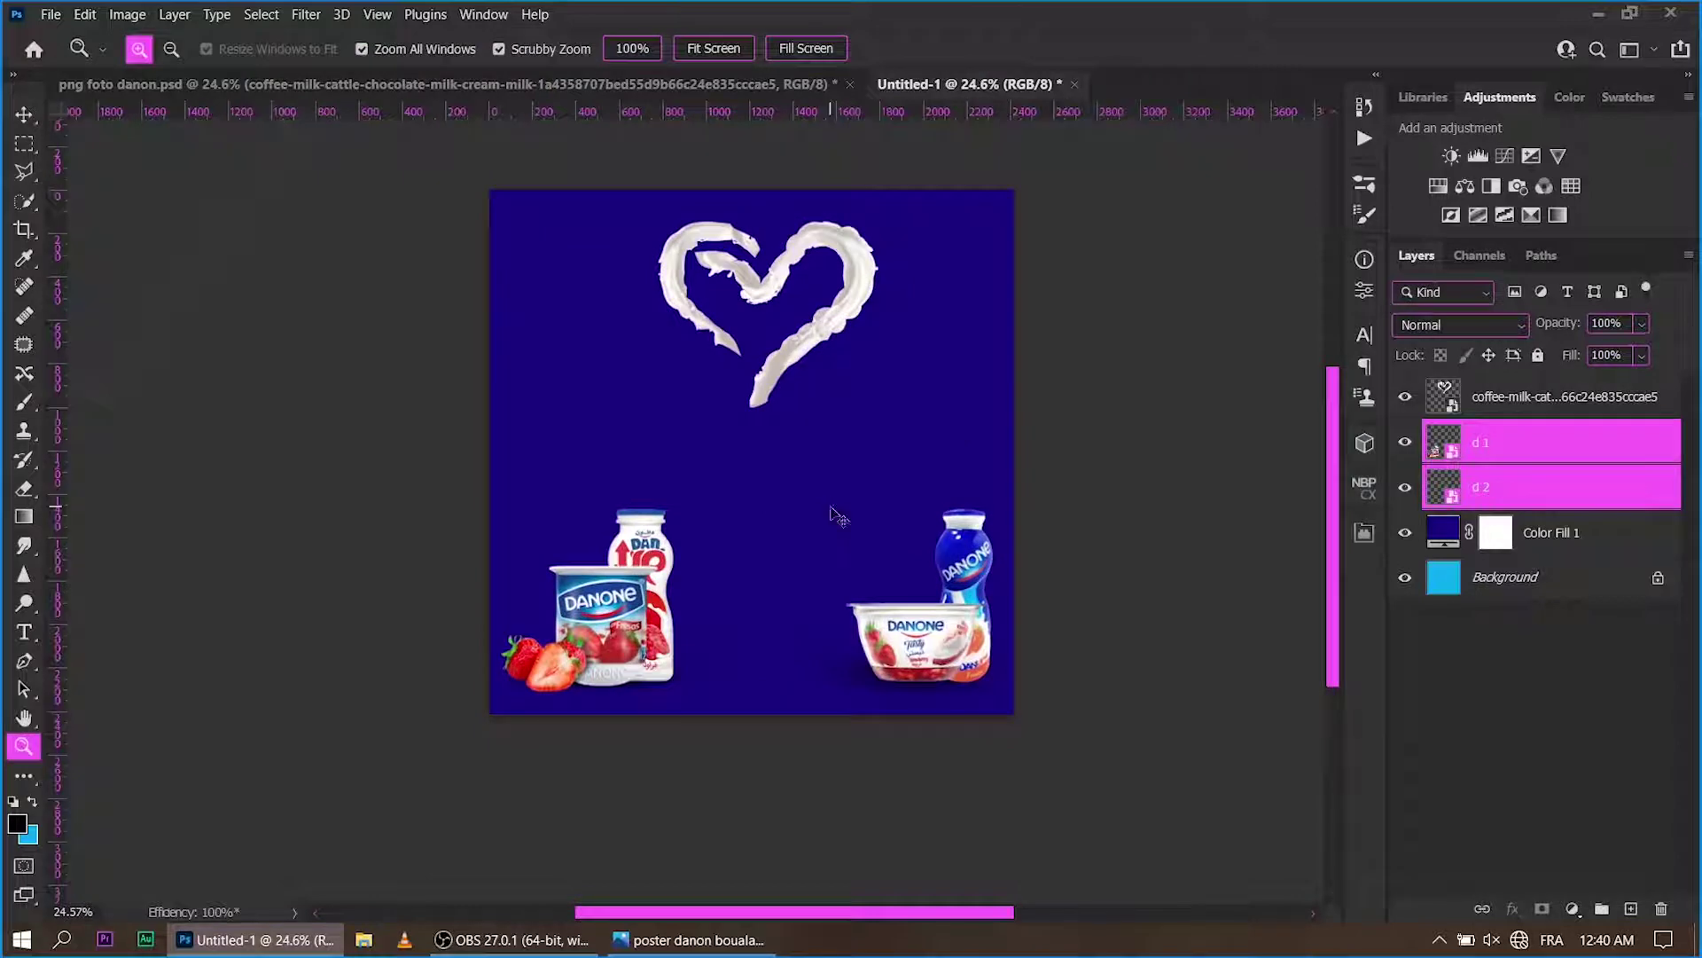
# Group d 1 and d 2 as d, hide the group, and switch to png foto danon.psd.
pyautogui.hotkey('ctrl', 'g')
pyautogui.press('Return')
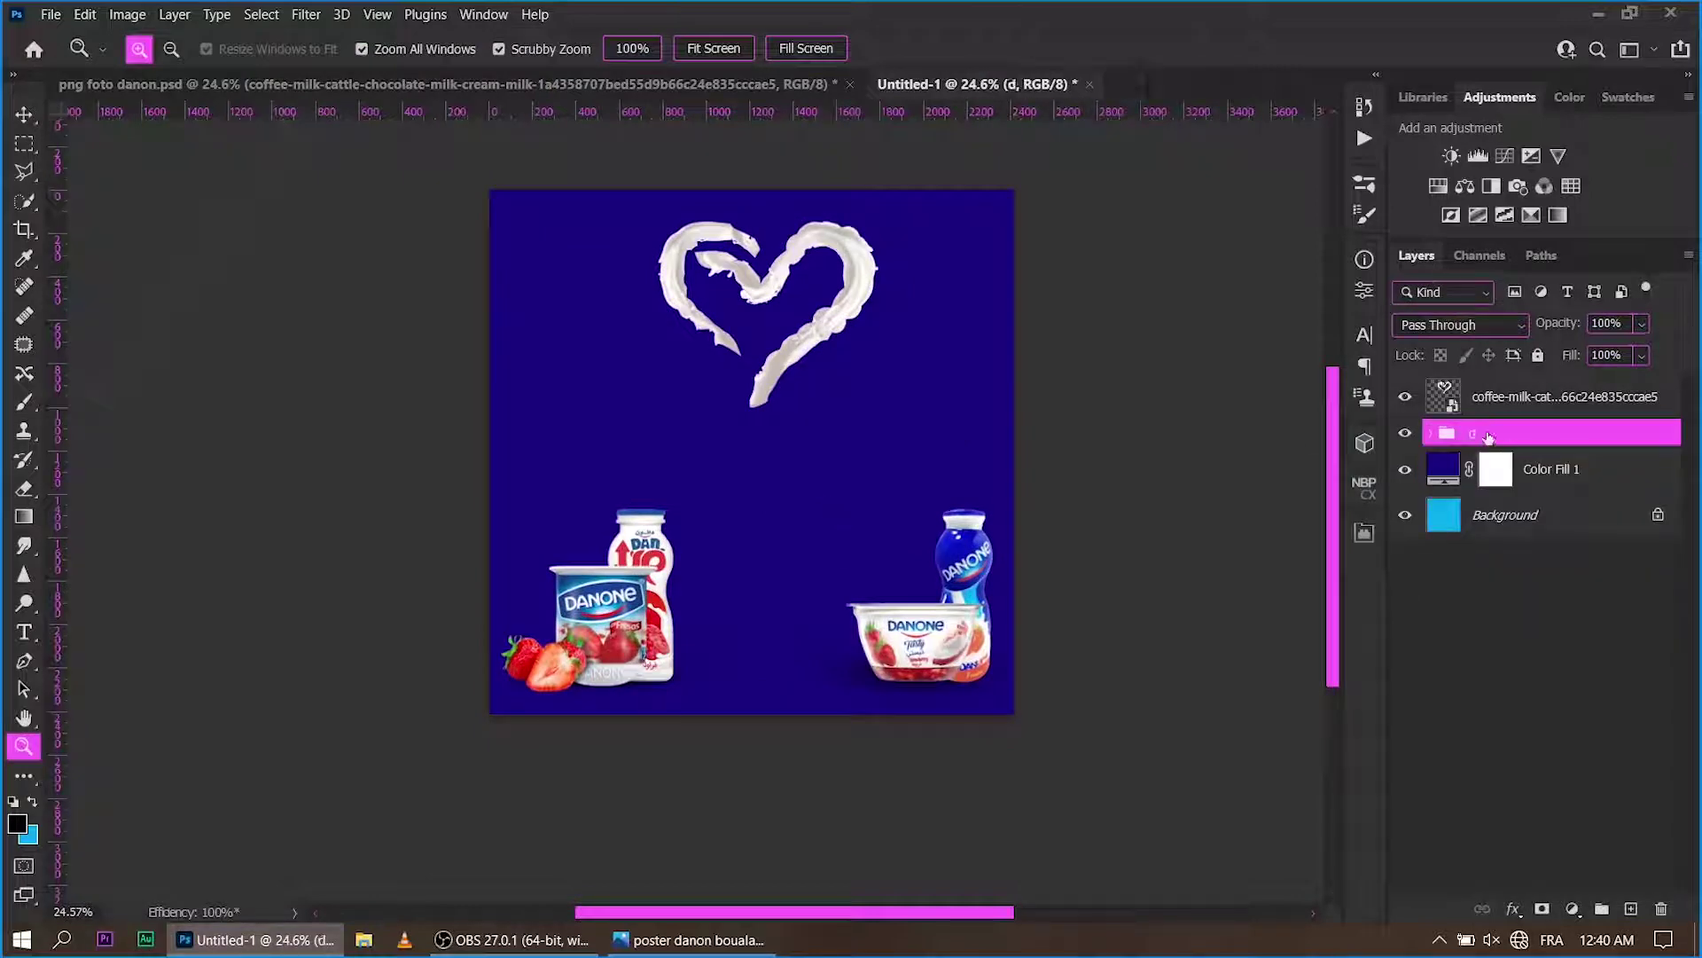
pyautogui.click(1406, 434)
pyautogui.click(382, 84)
# Bring the Assil yogurt cup into the poster and enlarge it below the heart.
pyautogui.press('v')
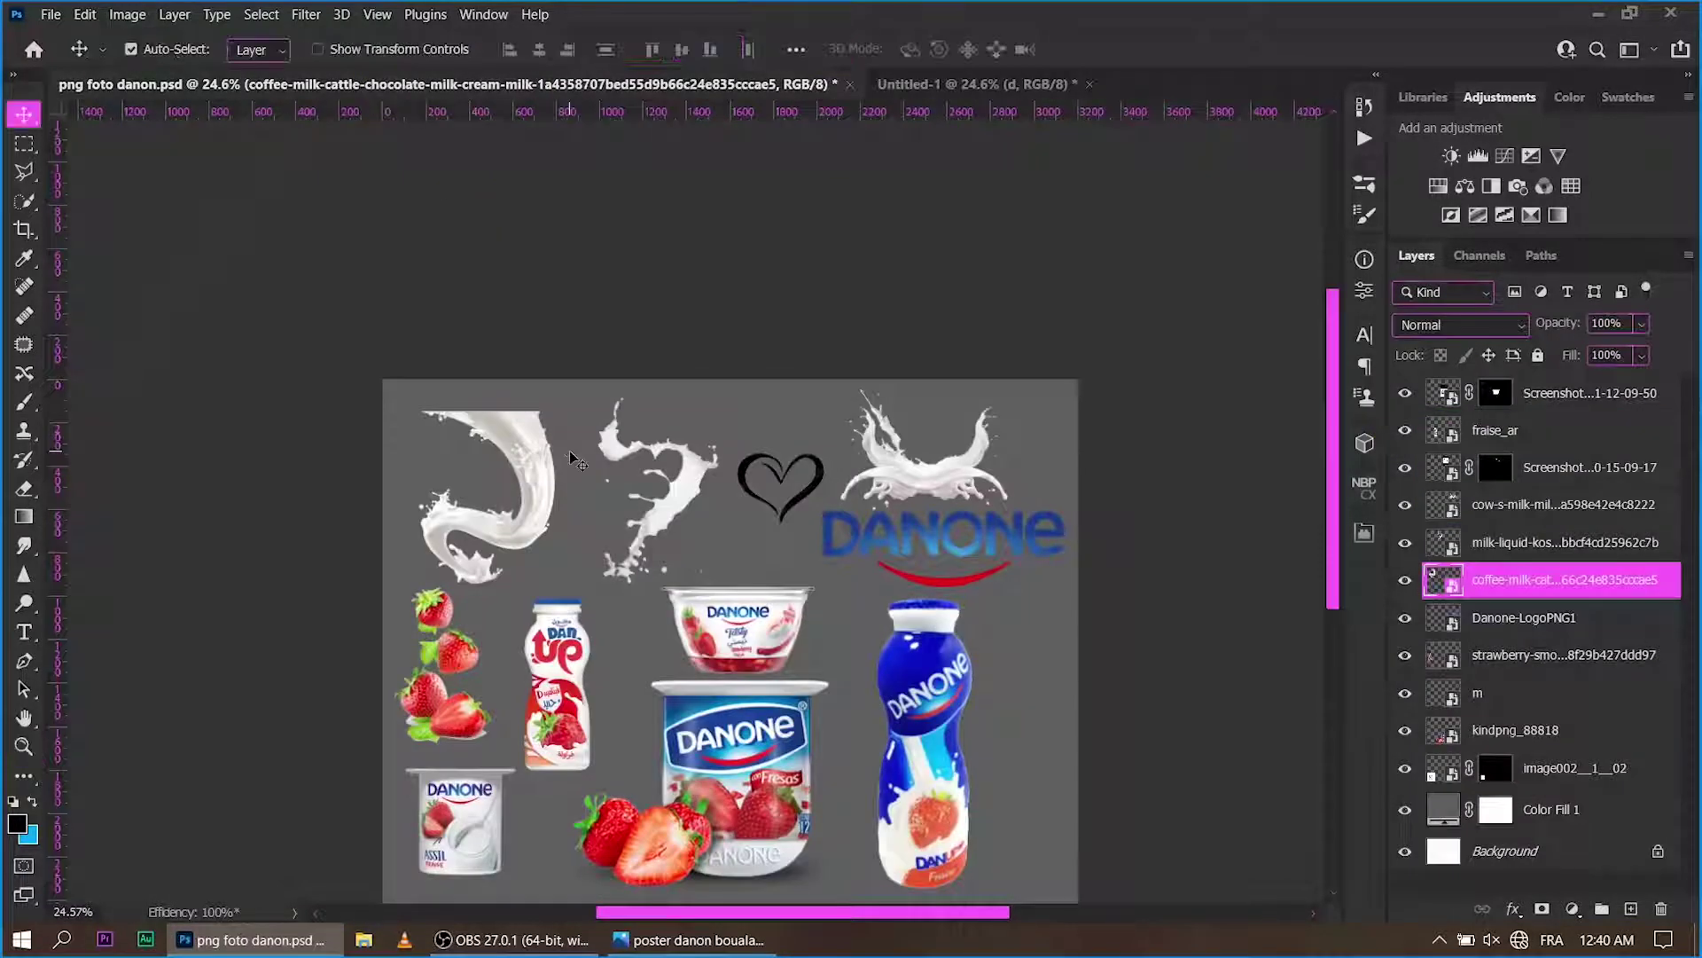
pyautogui.moveTo(461, 847)
pyautogui.mouseDown()
pyautogui.moveTo(767, 563)
pyautogui.moveTo(923, 557)
pyautogui.mouseUp()
pyautogui.hotkey('ctrl', 't')
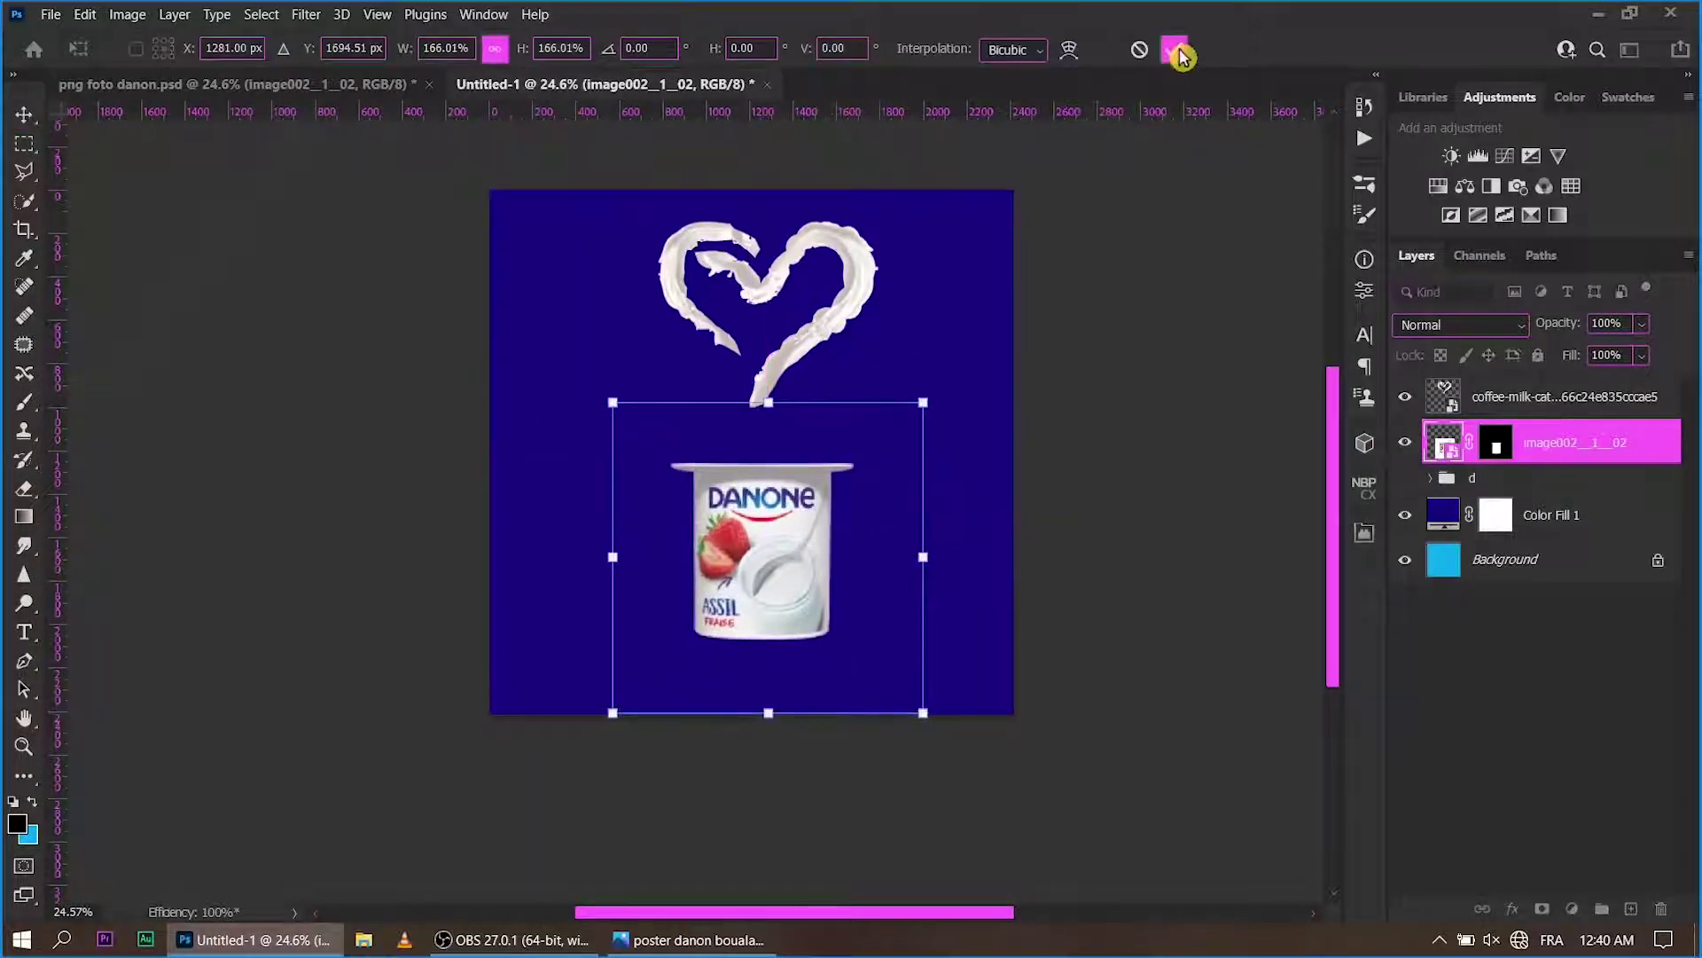
pyautogui.click(1175, 51)
# Add a new empty layer in the d group and paint a soft brush shadow.
pyautogui.press('b')
pyautogui.click(1540, 487)
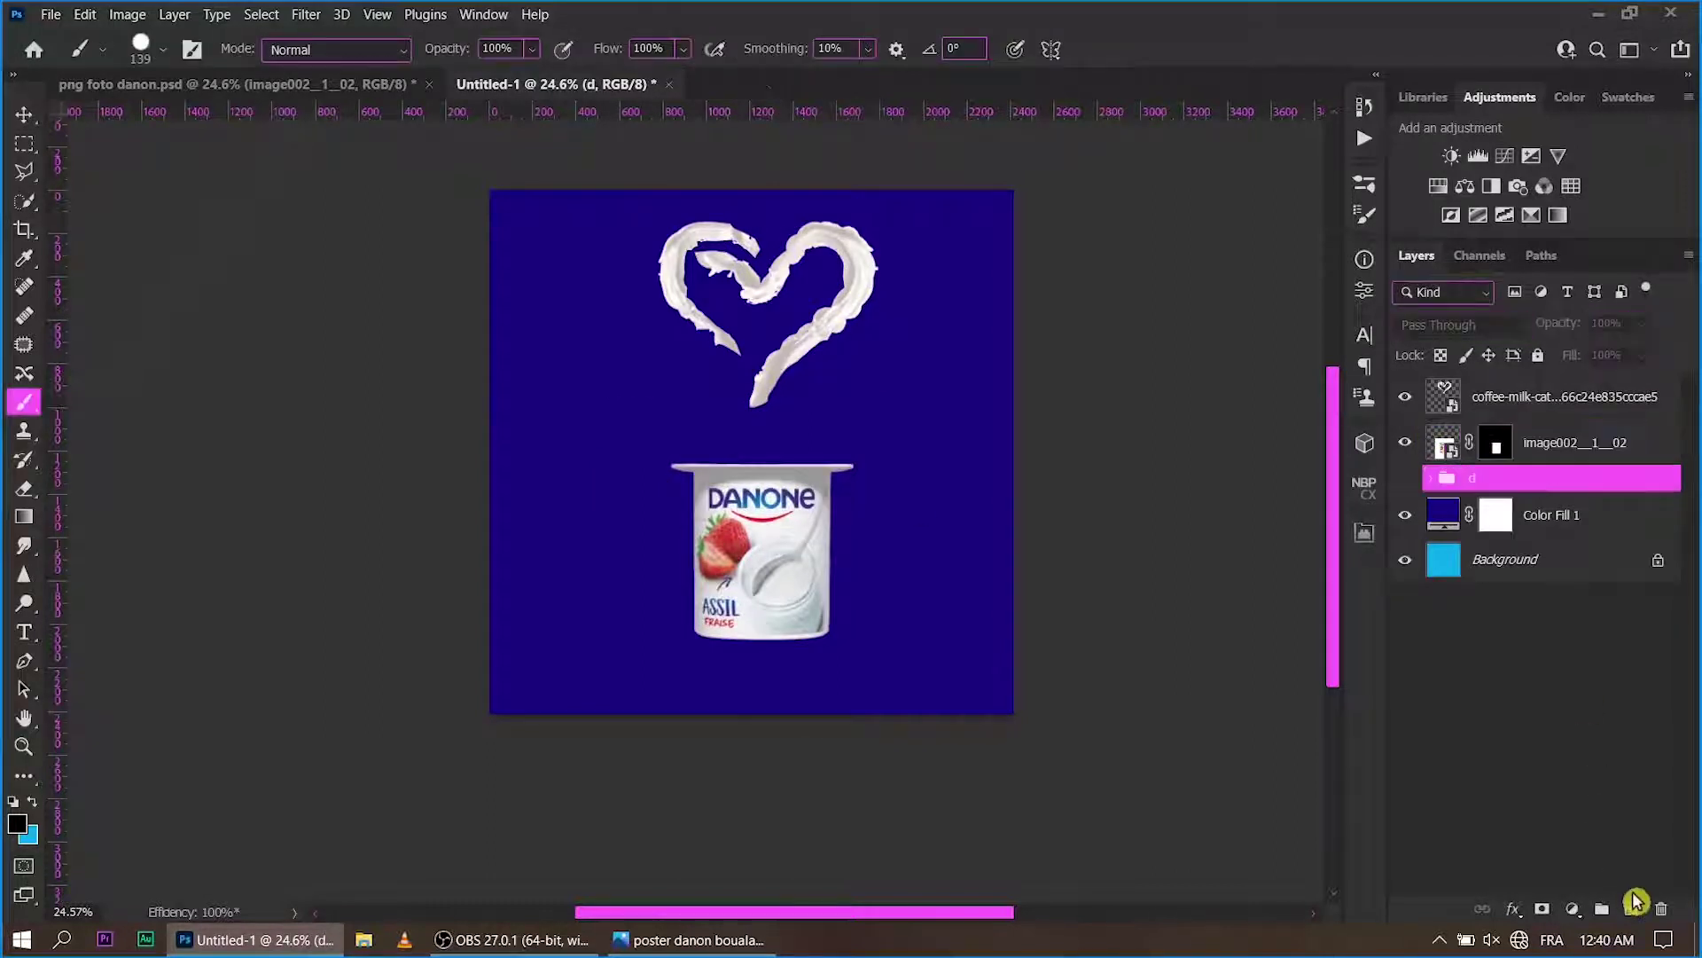
pyautogui.click(1563, 851)
pyautogui.click(1526, 487)
pyautogui.click(1630, 908)
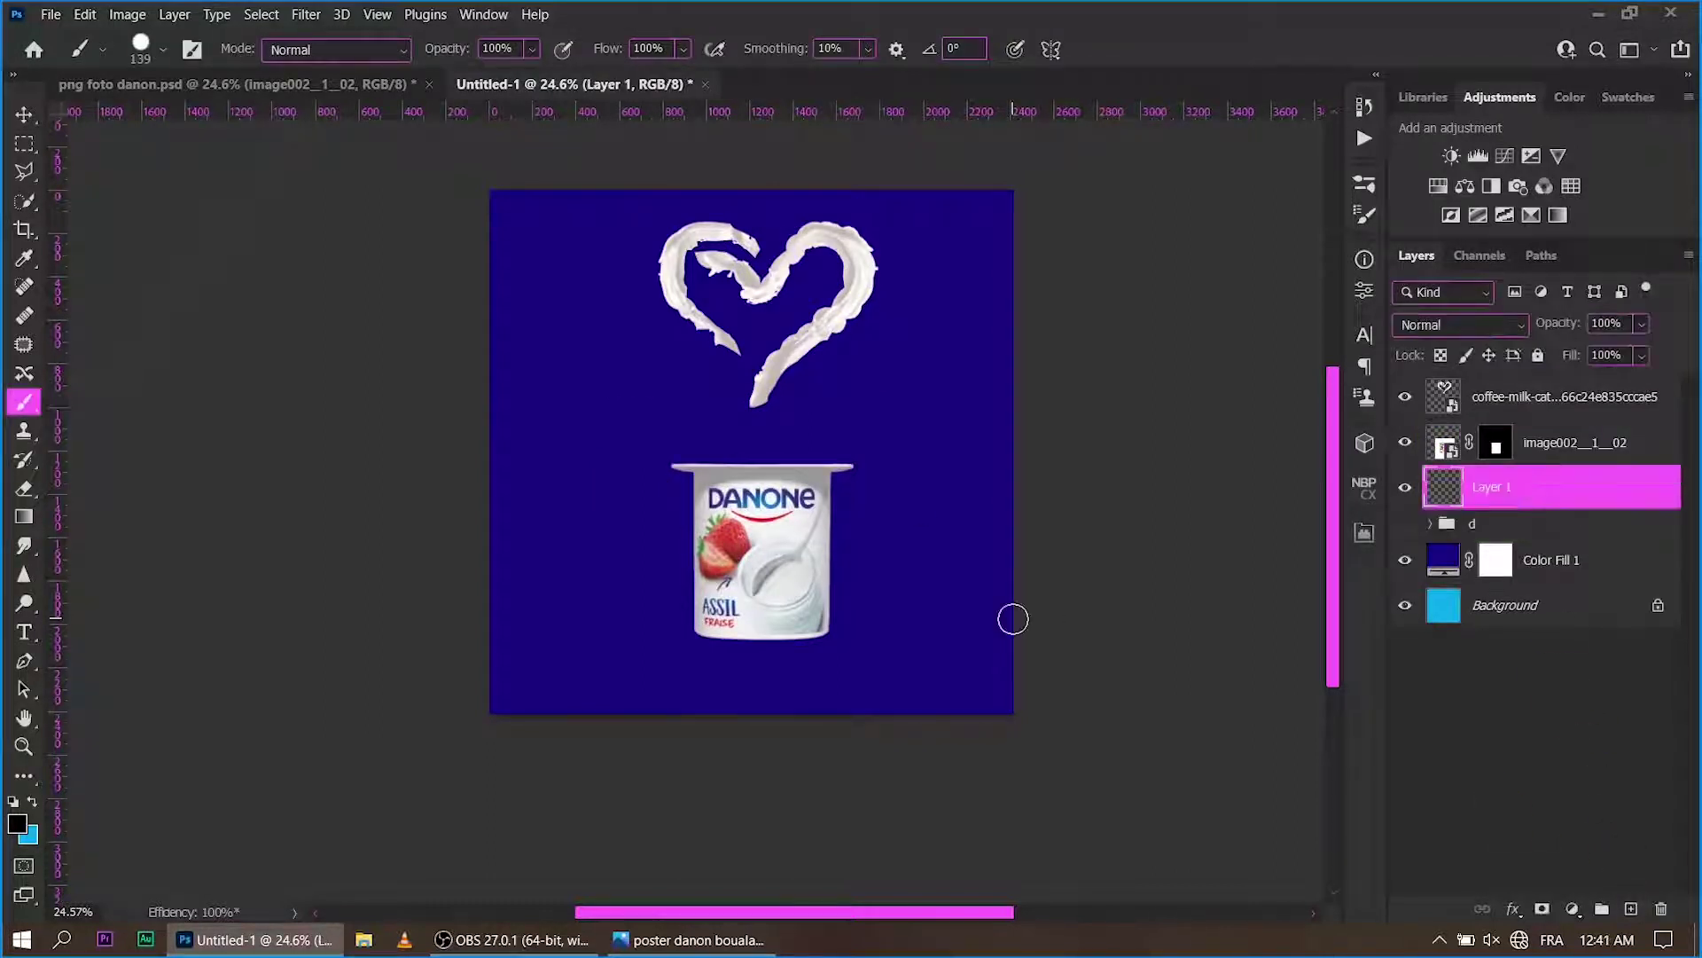
pyautogui.rightClick(966, 519)
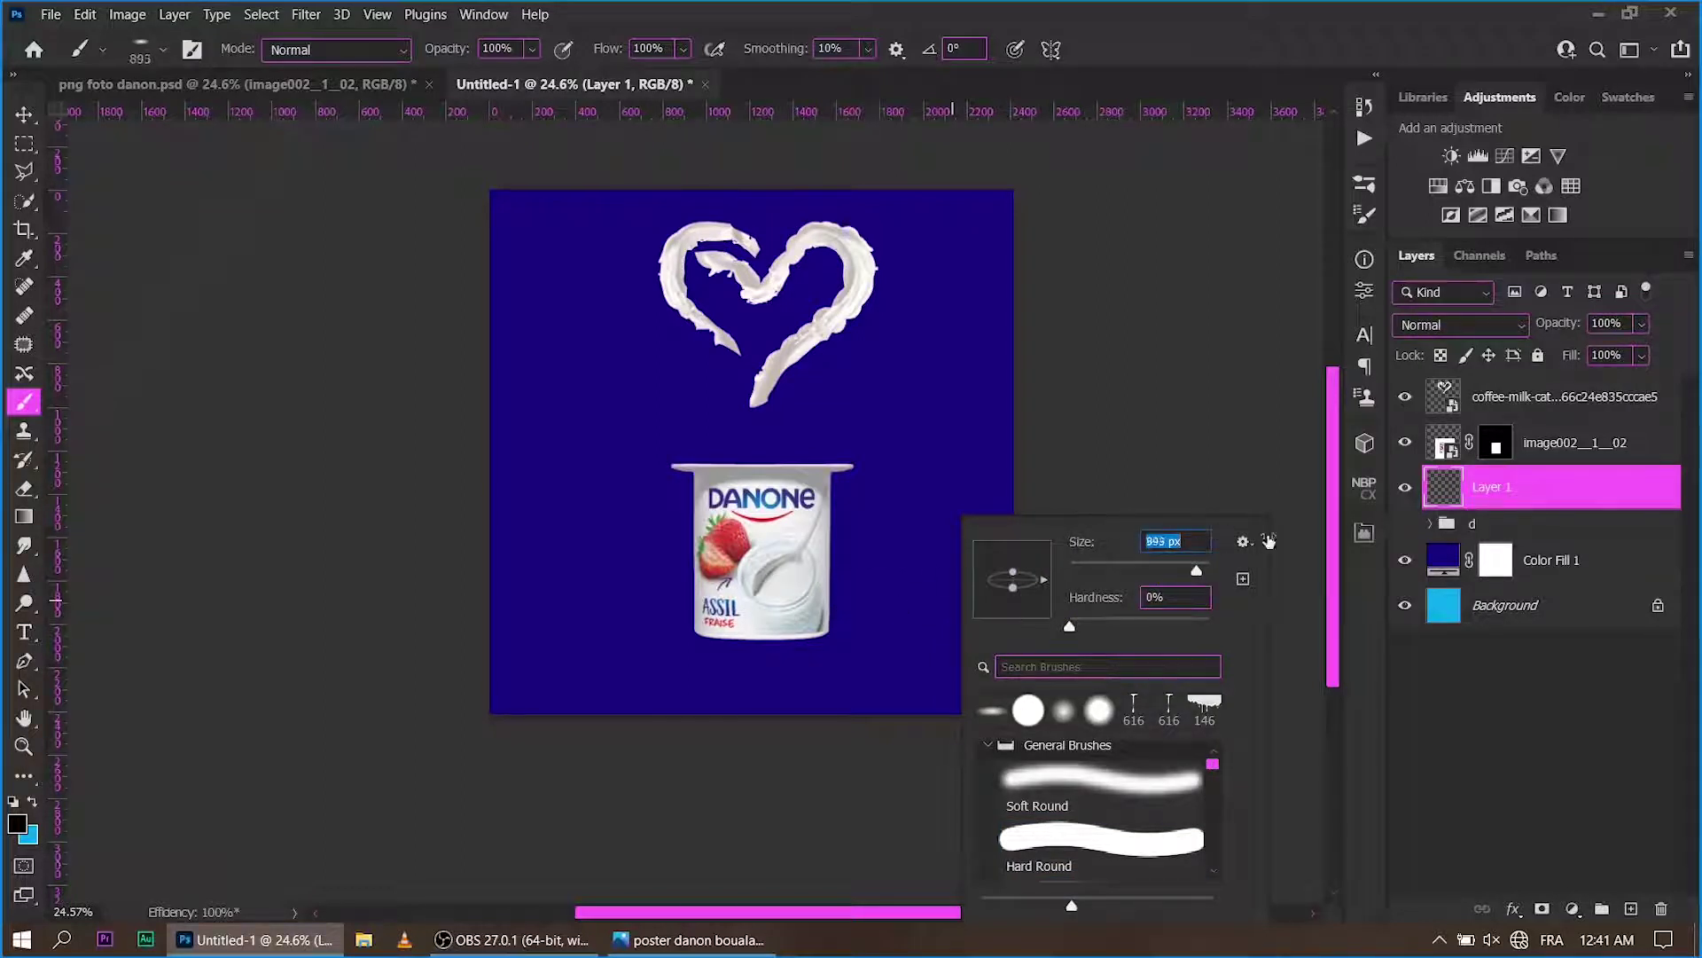
pyautogui.press('Return')
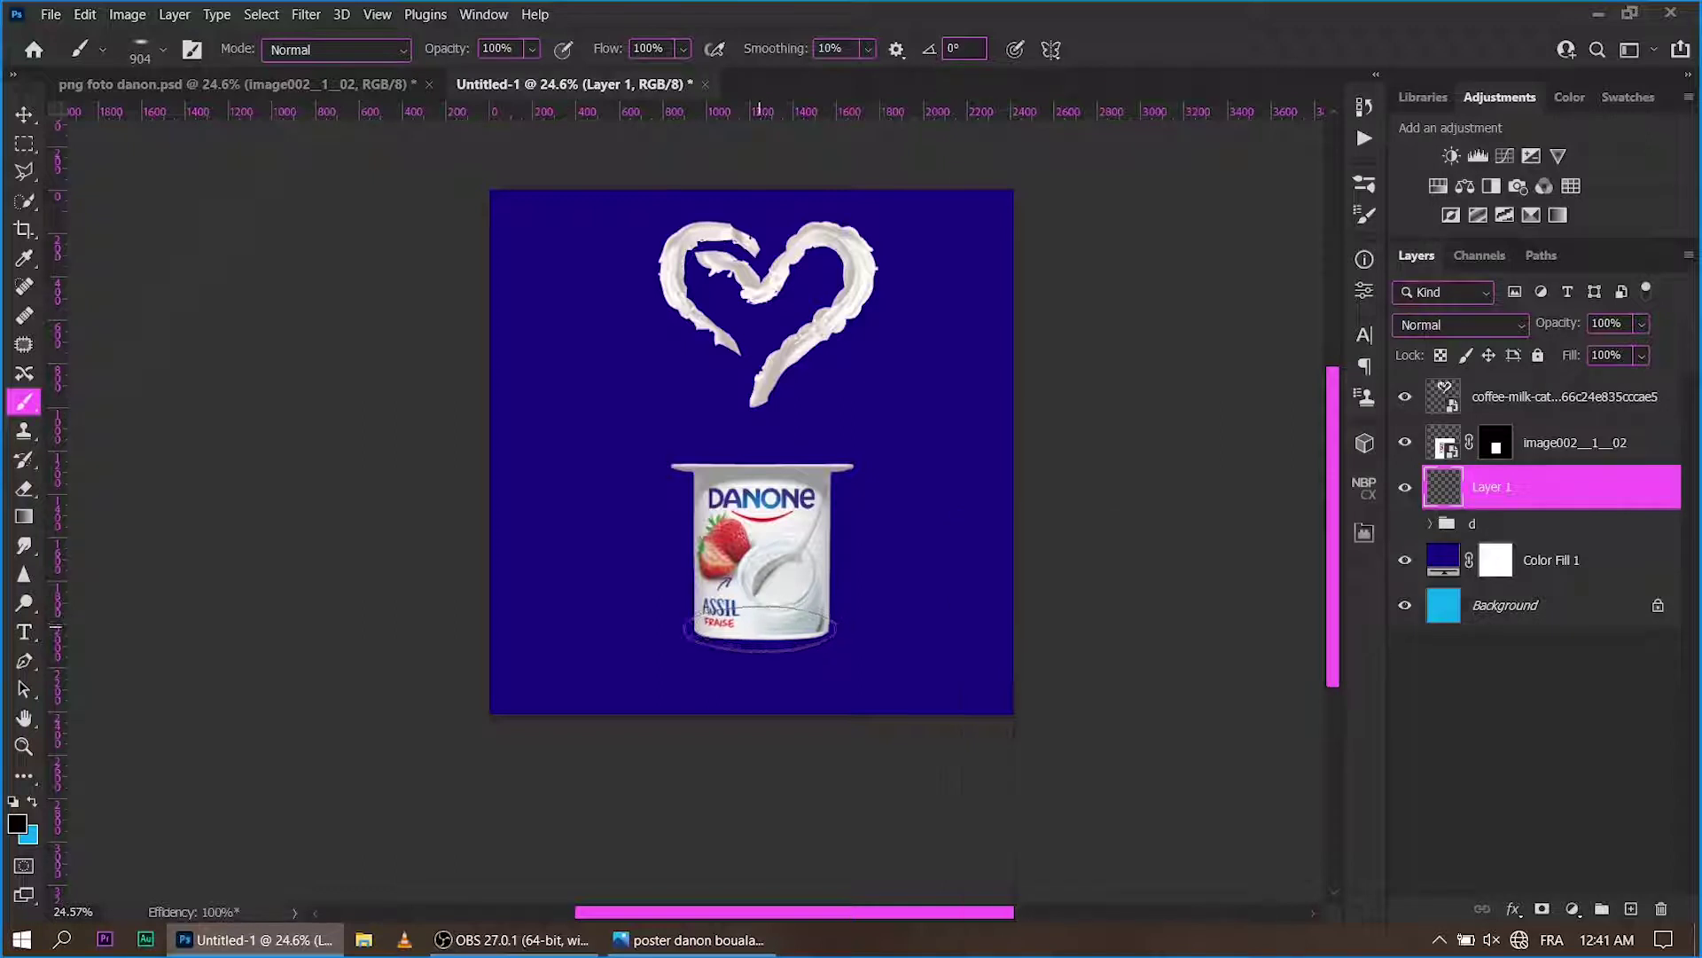
# Enlarge the painted shadow to about 147% beneath the cup.
pyautogui.hotkey('ctrl', 't')
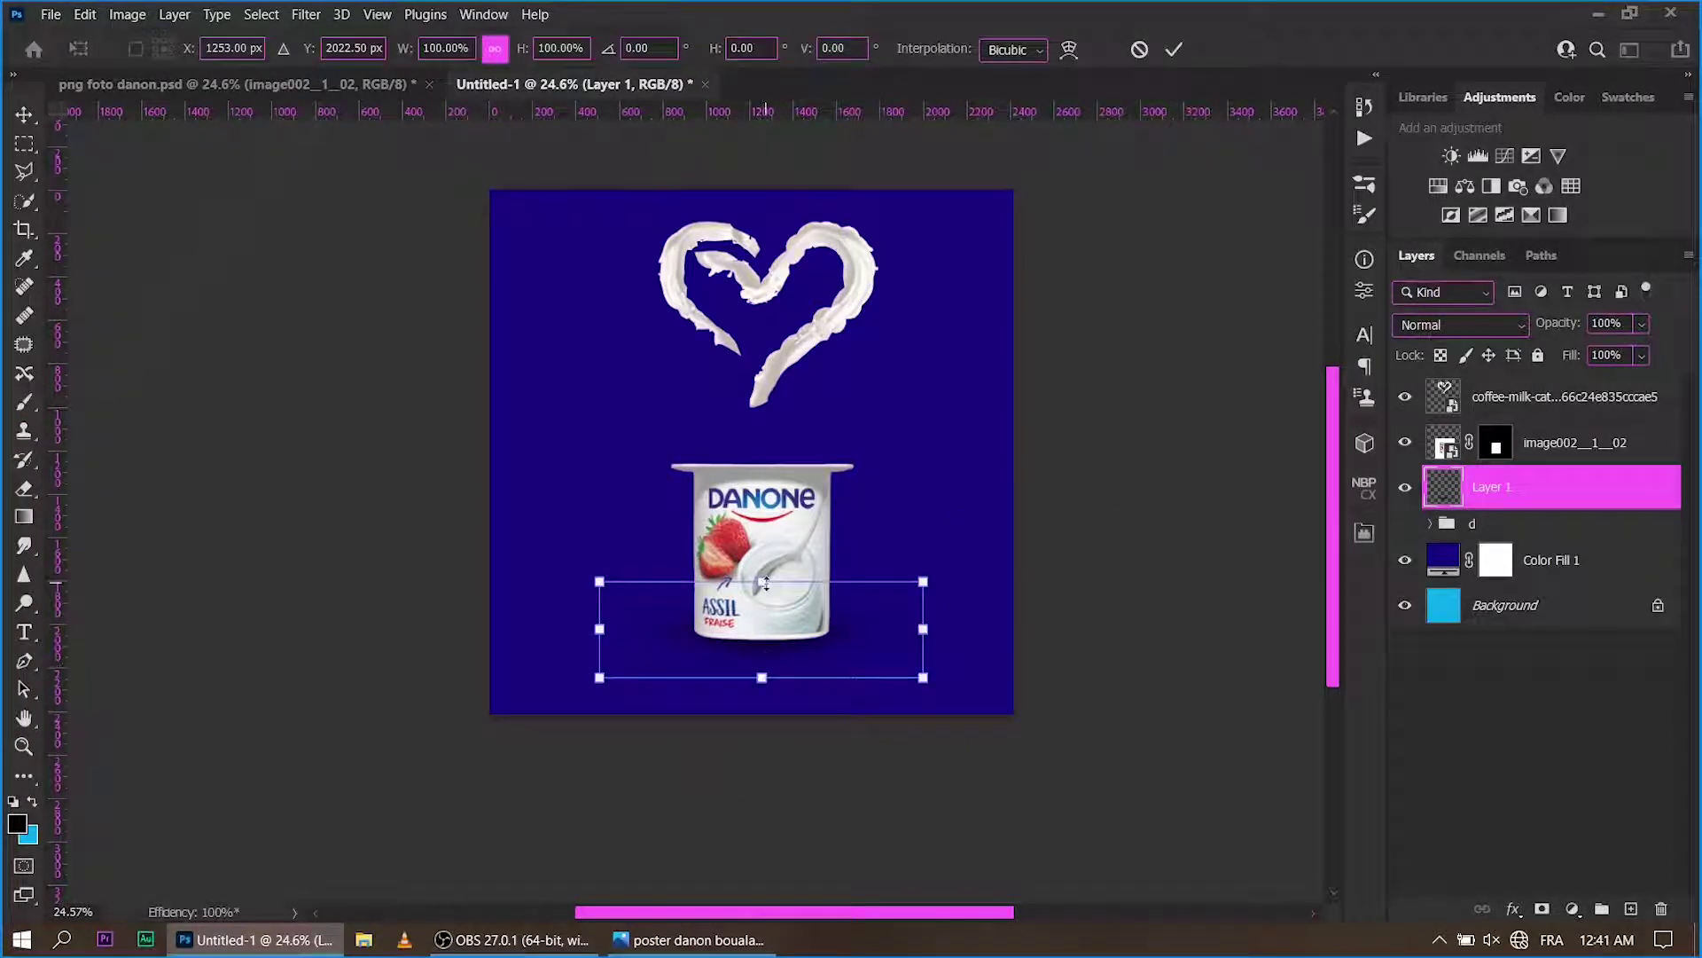
pyautogui.moveTo(766, 583); pyautogui.dragTo(768, 675)
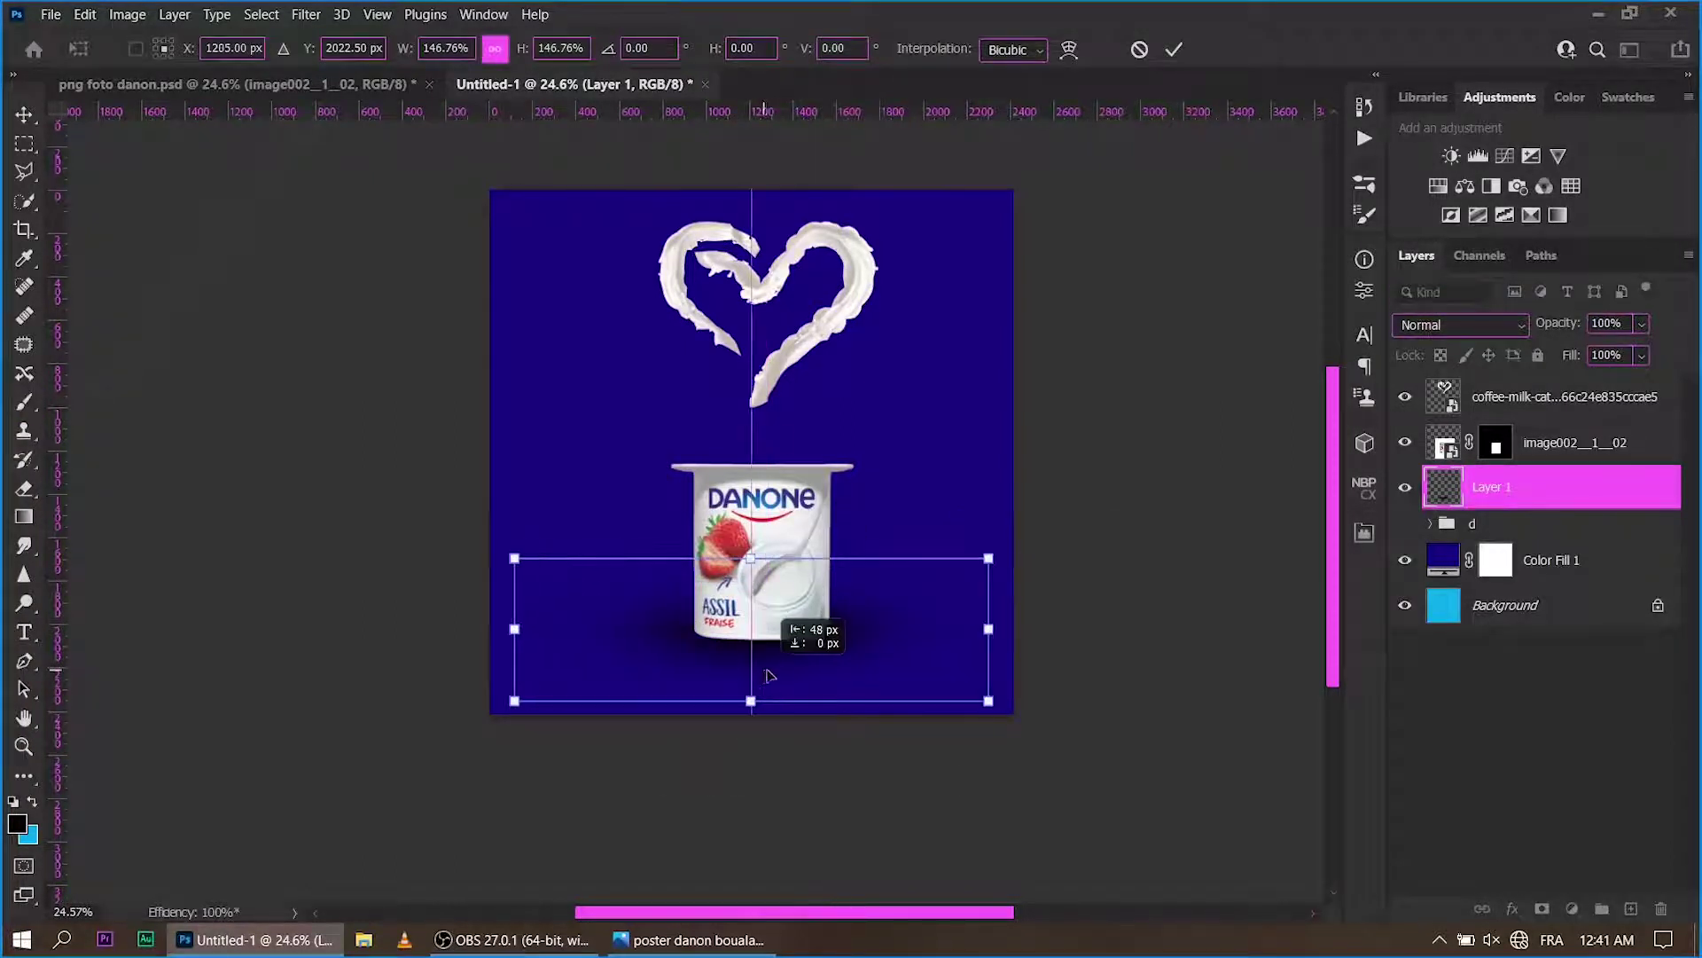
pyautogui.click(1174, 49)
pyautogui.press('z')
pyautogui.moveTo(780, 607); pyautogui.dragTo(831, 615)
pyautogui.hotkey('ctrl', 't')
pyautogui.click(1174, 49)
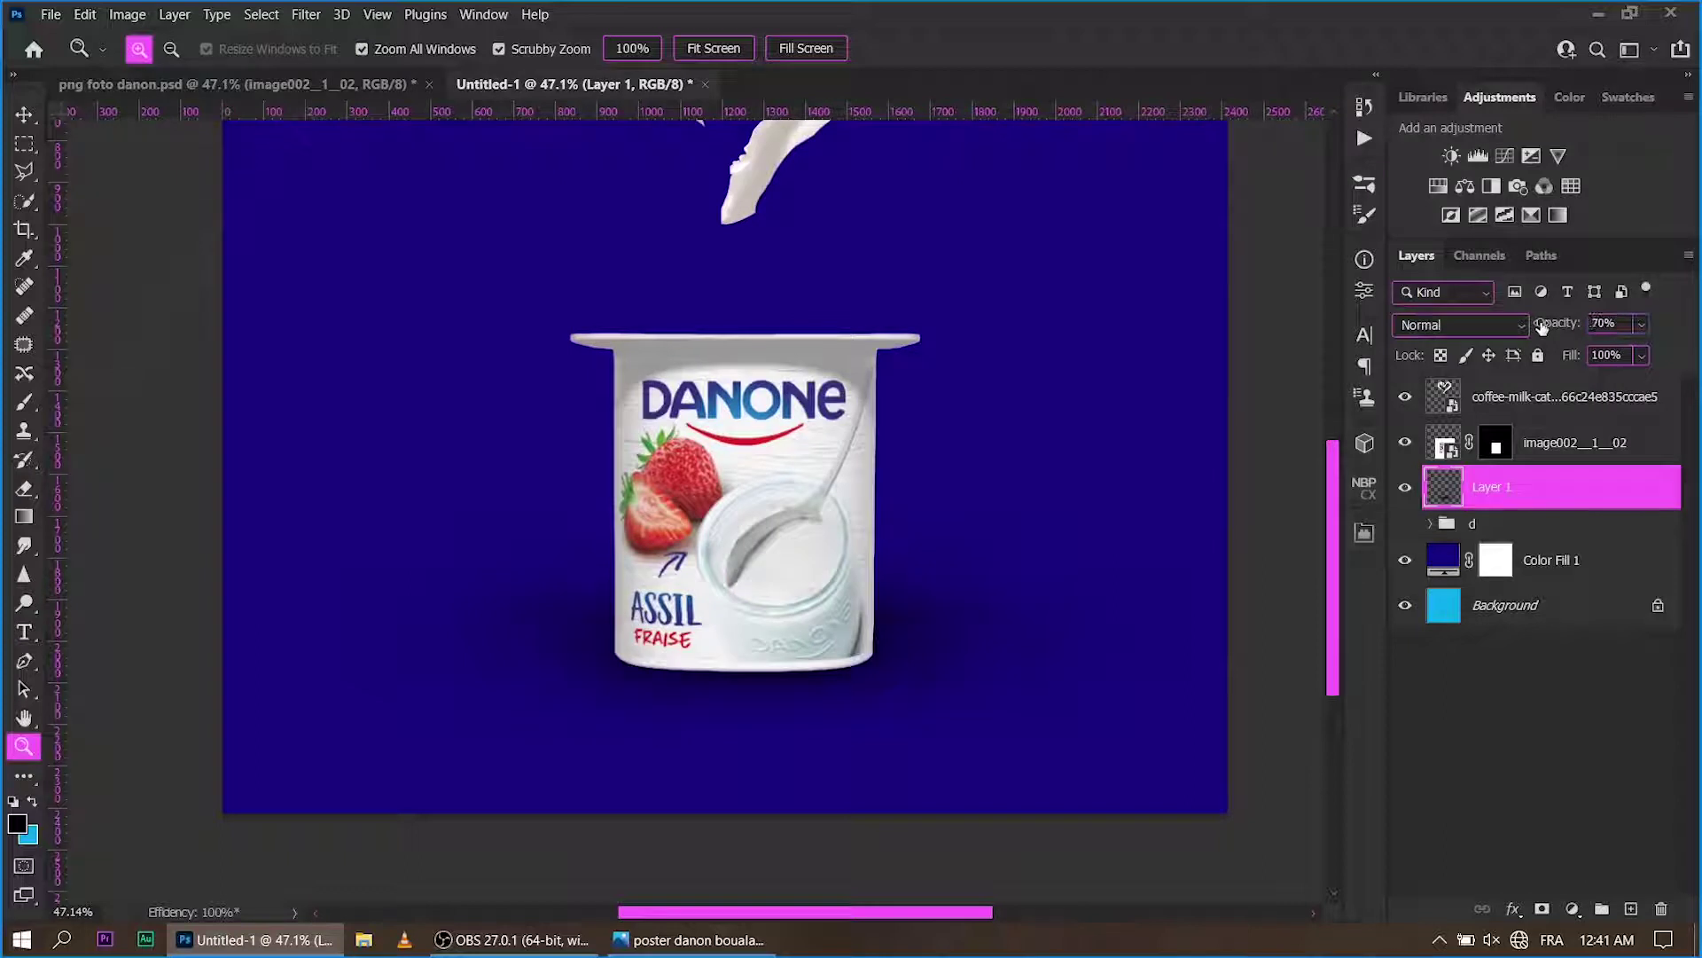
# Merge the shadow into the cup layer, named 'd assil', and view the whole poster.
pyautogui.keyDown('shift'); pyautogui.click(1576, 454); pyautogui.keyUp('shift')
pyautogui.hotkey('ctrl', 'e')
pyautogui.write('d assi')
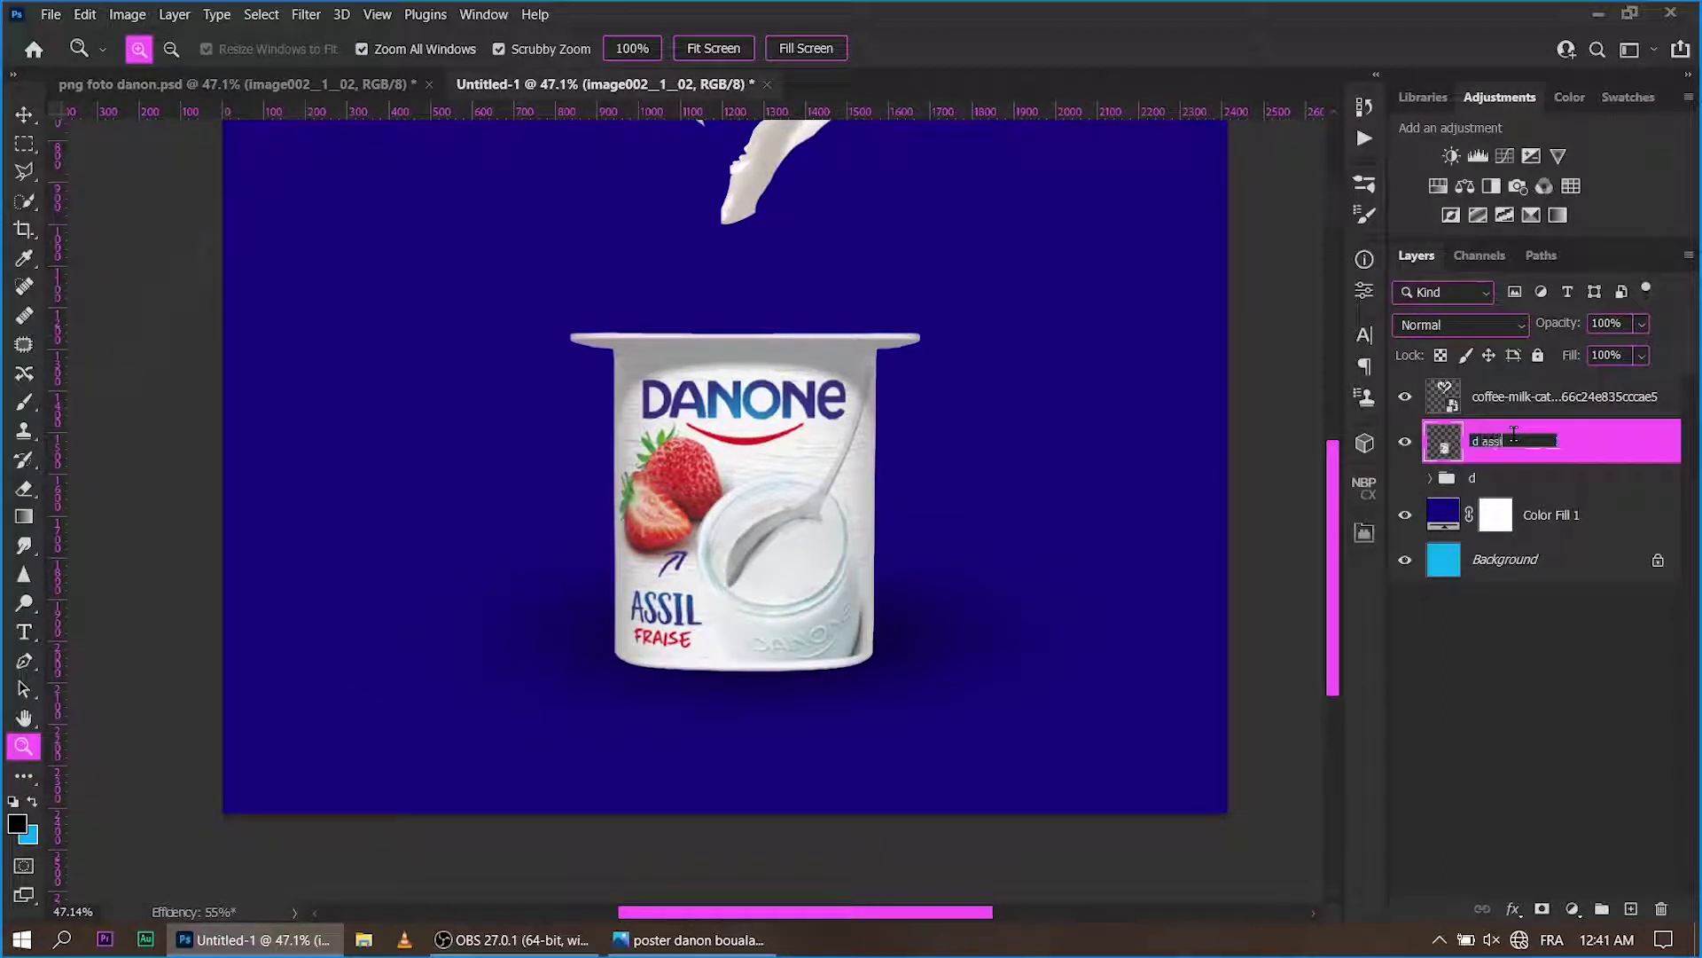
pyautogui.press('Return')
pyautogui.rightClick(1513, 440)
pyautogui.click(1312, 328)
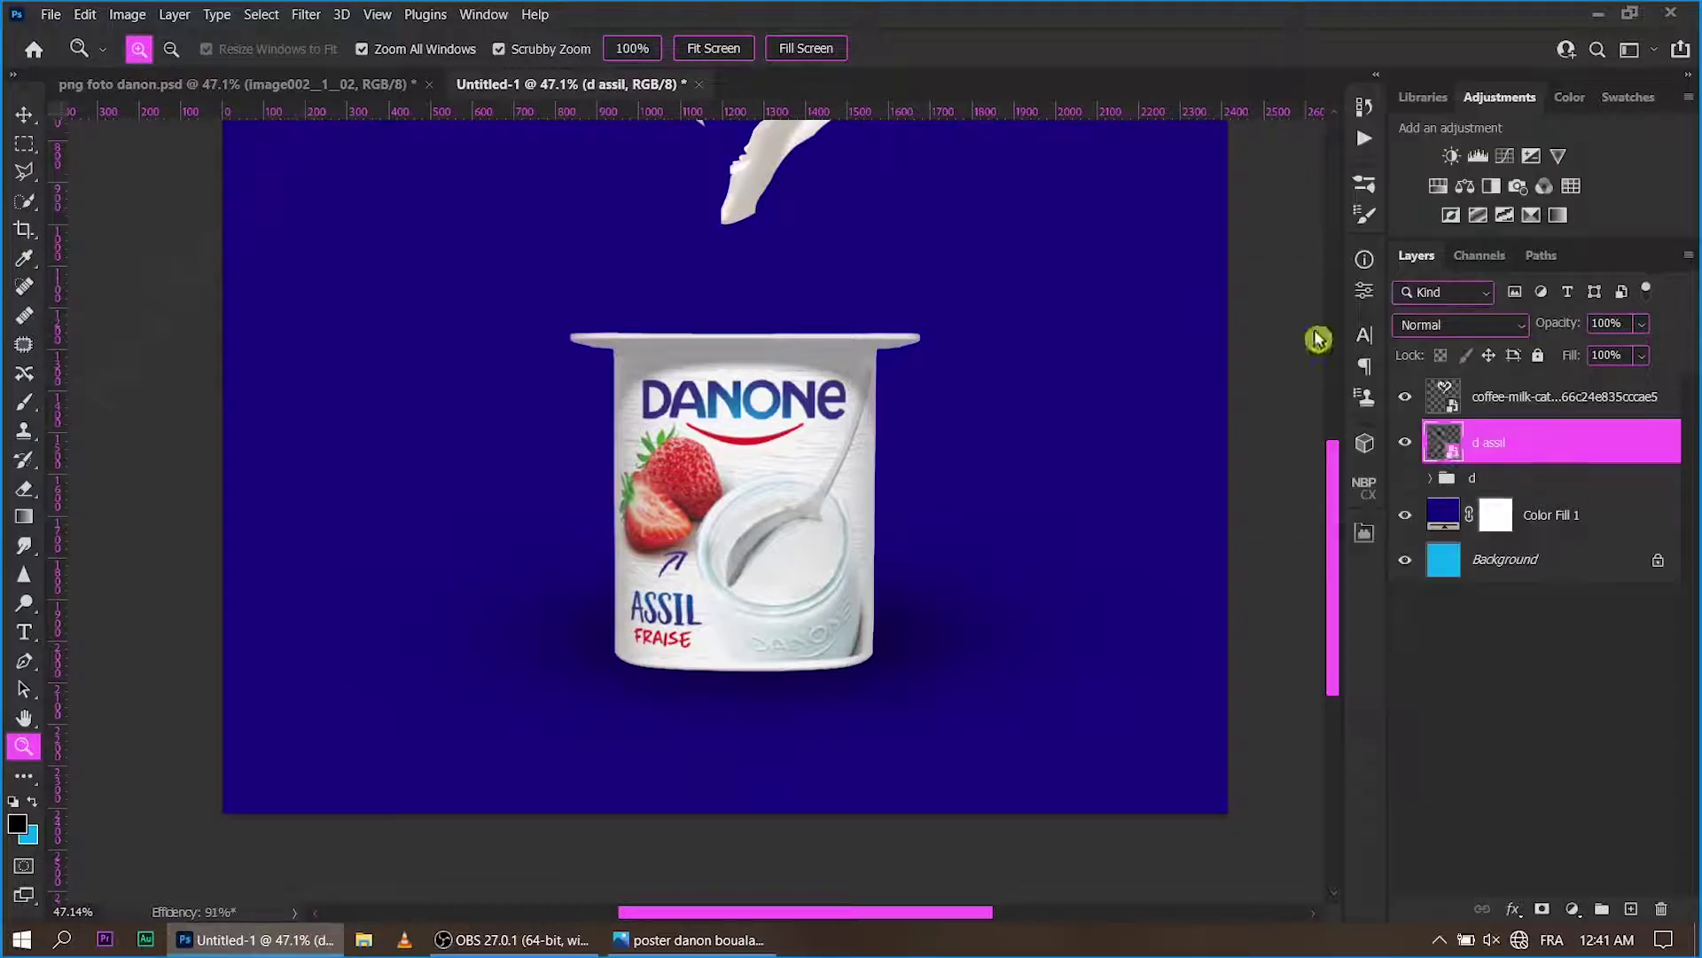
pyautogui.keyDown('alt'); pyautogui.click(754, 441); pyautogui.keyUp('alt')
pyautogui.moveTo(721, 436); pyautogui.dragTo(820, 371)
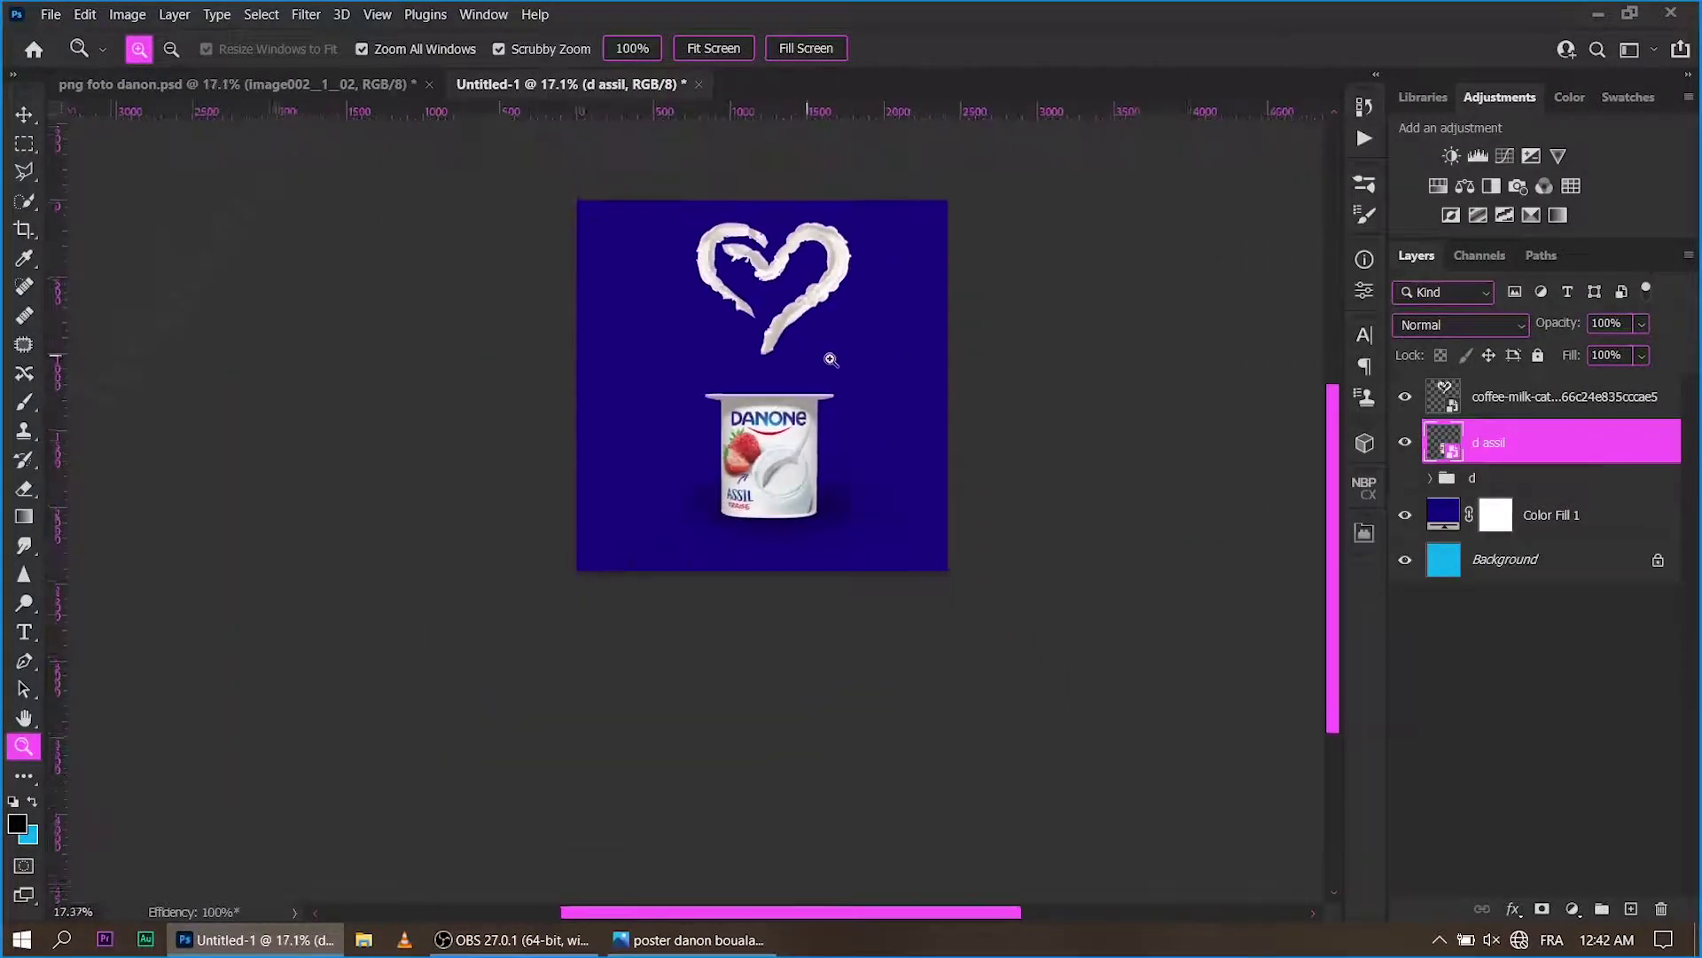
# Bring the milk splash from png foto danon.psd into the poster.
pyautogui.hotkey('ctrl', 'Tab')
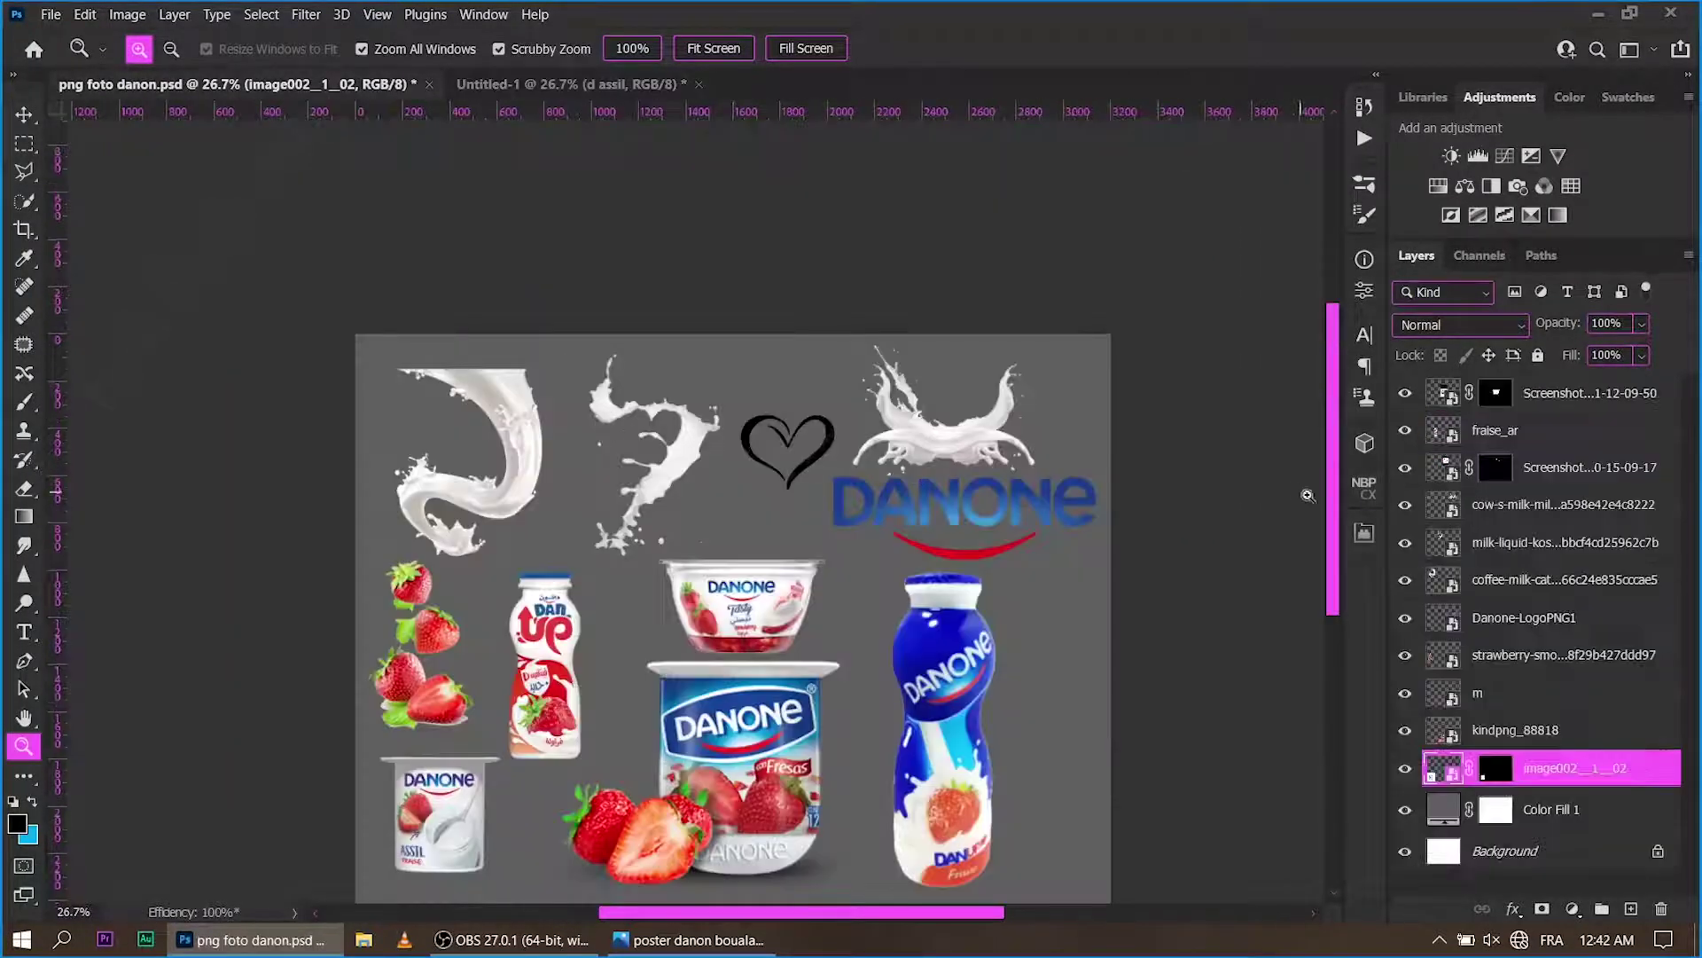
pyautogui.scroll(-1, 1337, 546)
pyautogui.scroll(-1, 1337, 545)
pyautogui.press('v')
pyautogui.moveTo(943, 328)
pyautogui.mouseDown()
pyautogui.moveTo(873, 177)
pyautogui.moveTo(773, 444)
pyautogui.mouseUp()
pyautogui.hotkey('ctrl', '[')
# Position the milk splash crown on top of the yogurt cup.
pyautogui.press('z')
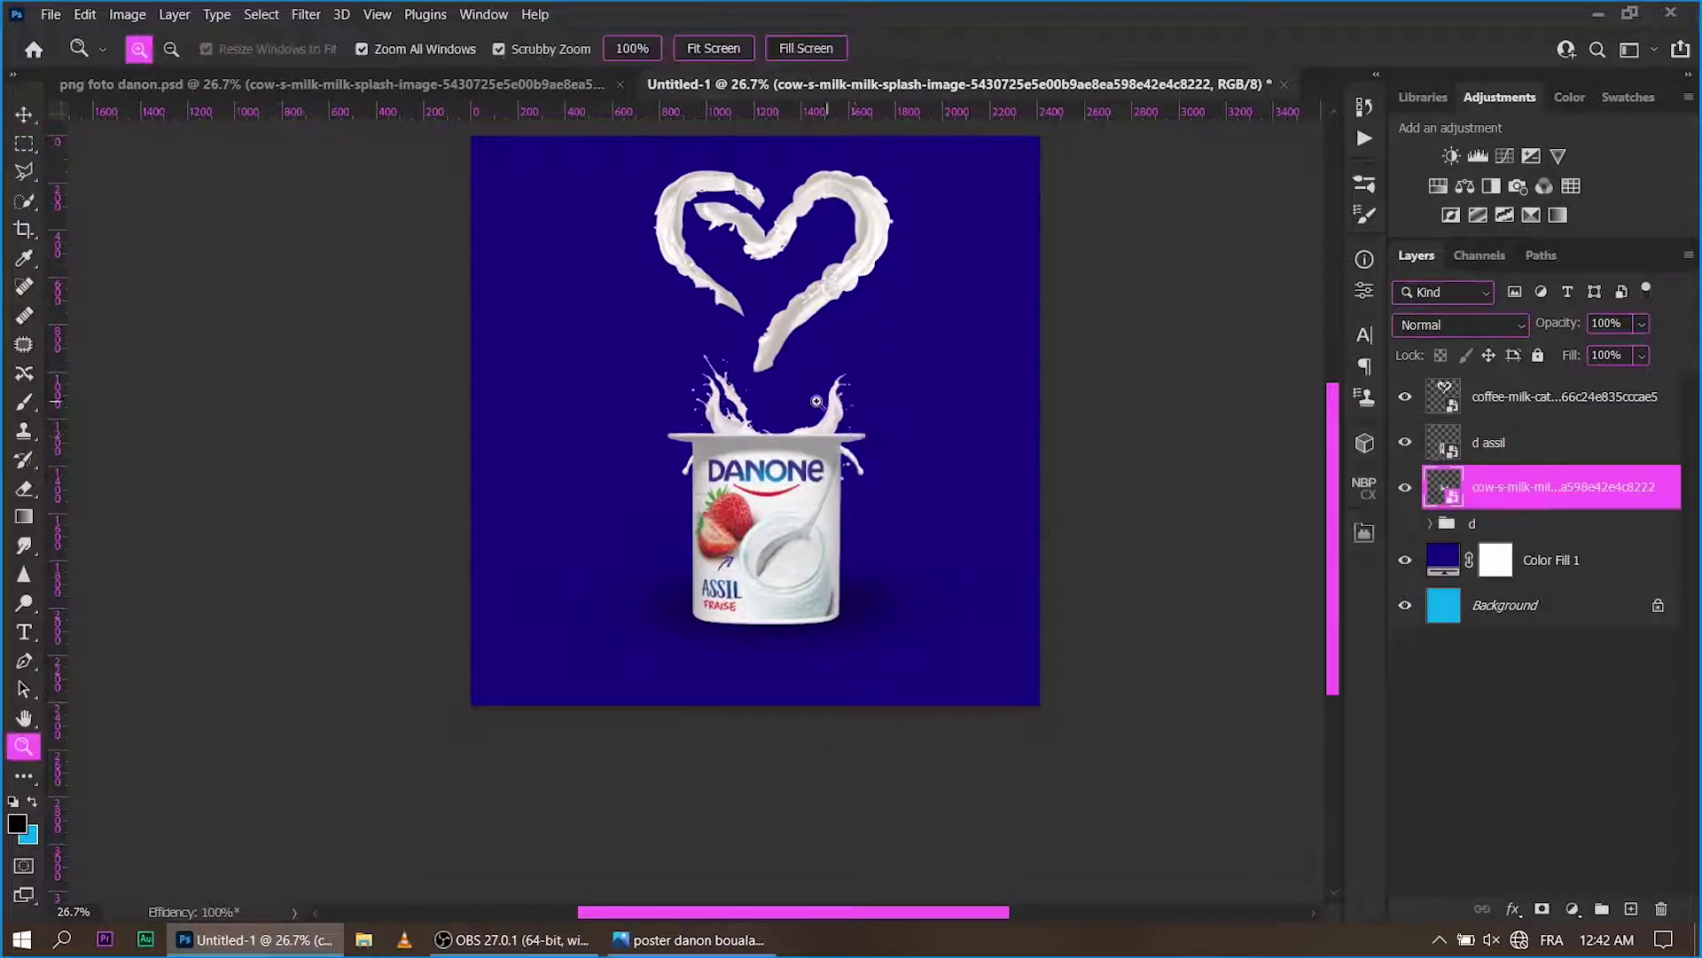
pyautogui.click(859, 443)
pyautogui.hotkey('ctrl', 't')
pyautogui.moveTo(853, 410)
pyautogui.mouseDown()
pyautogui.moveTo(838, 408)
pyautogui.moveTo(890, 435)
pyautogui.mouseUp()
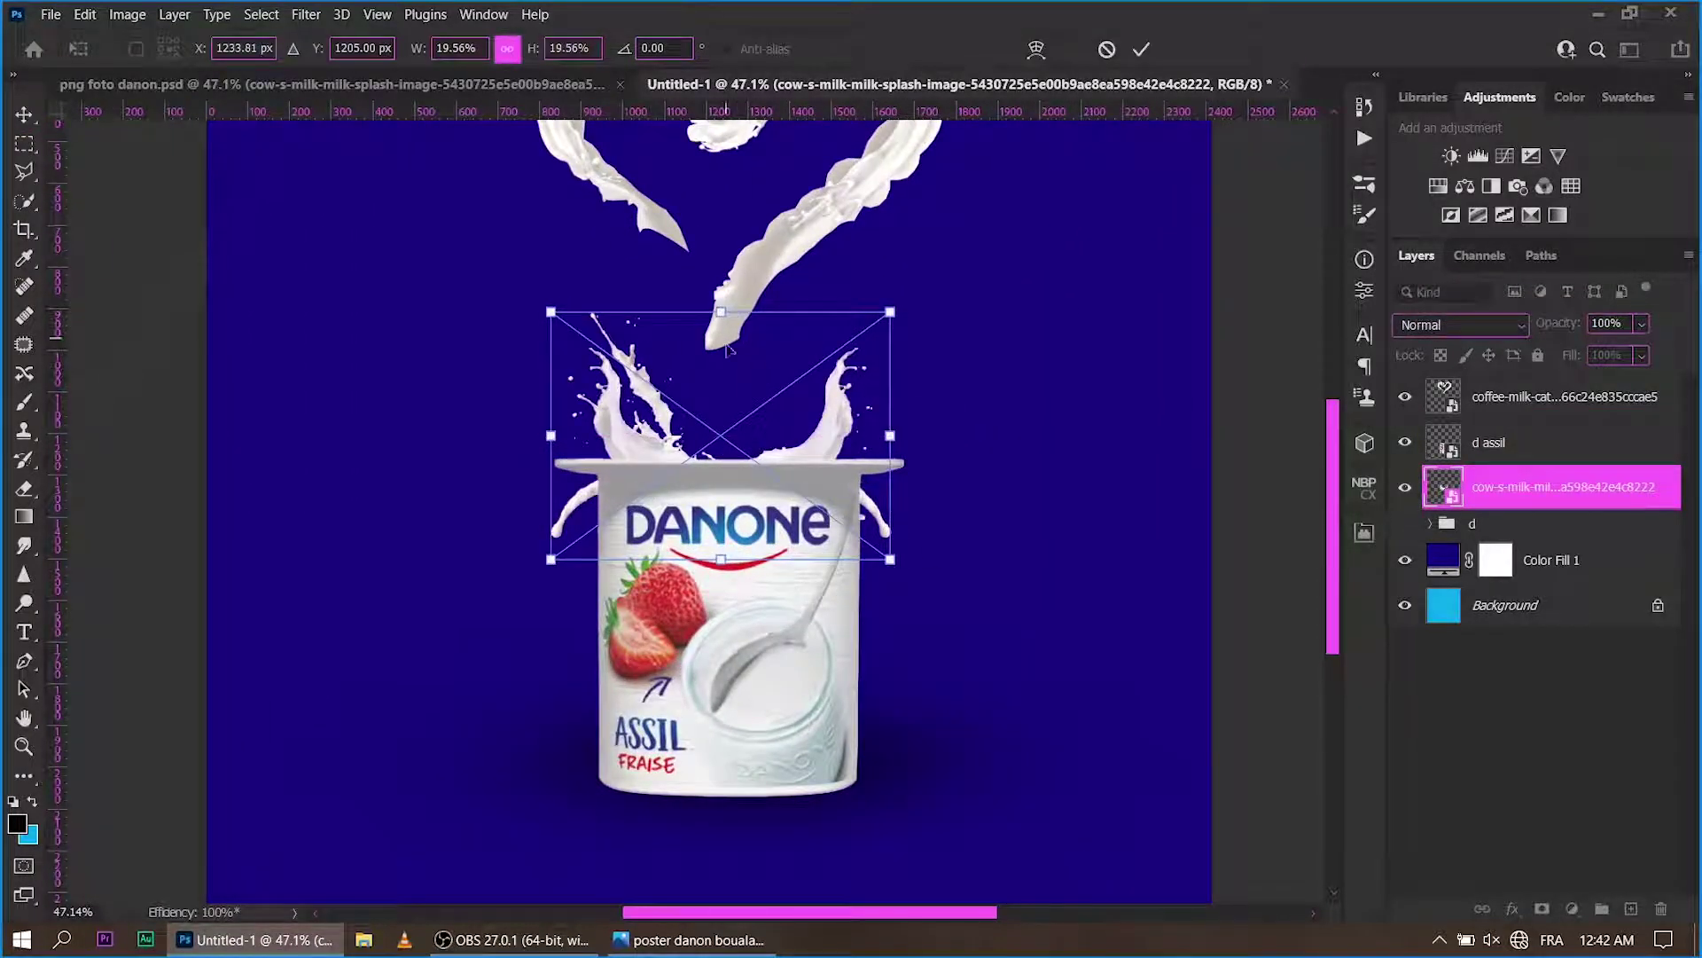
pyautogui.moveTo(727, 349); pyautogui.dragTo(733, 360)
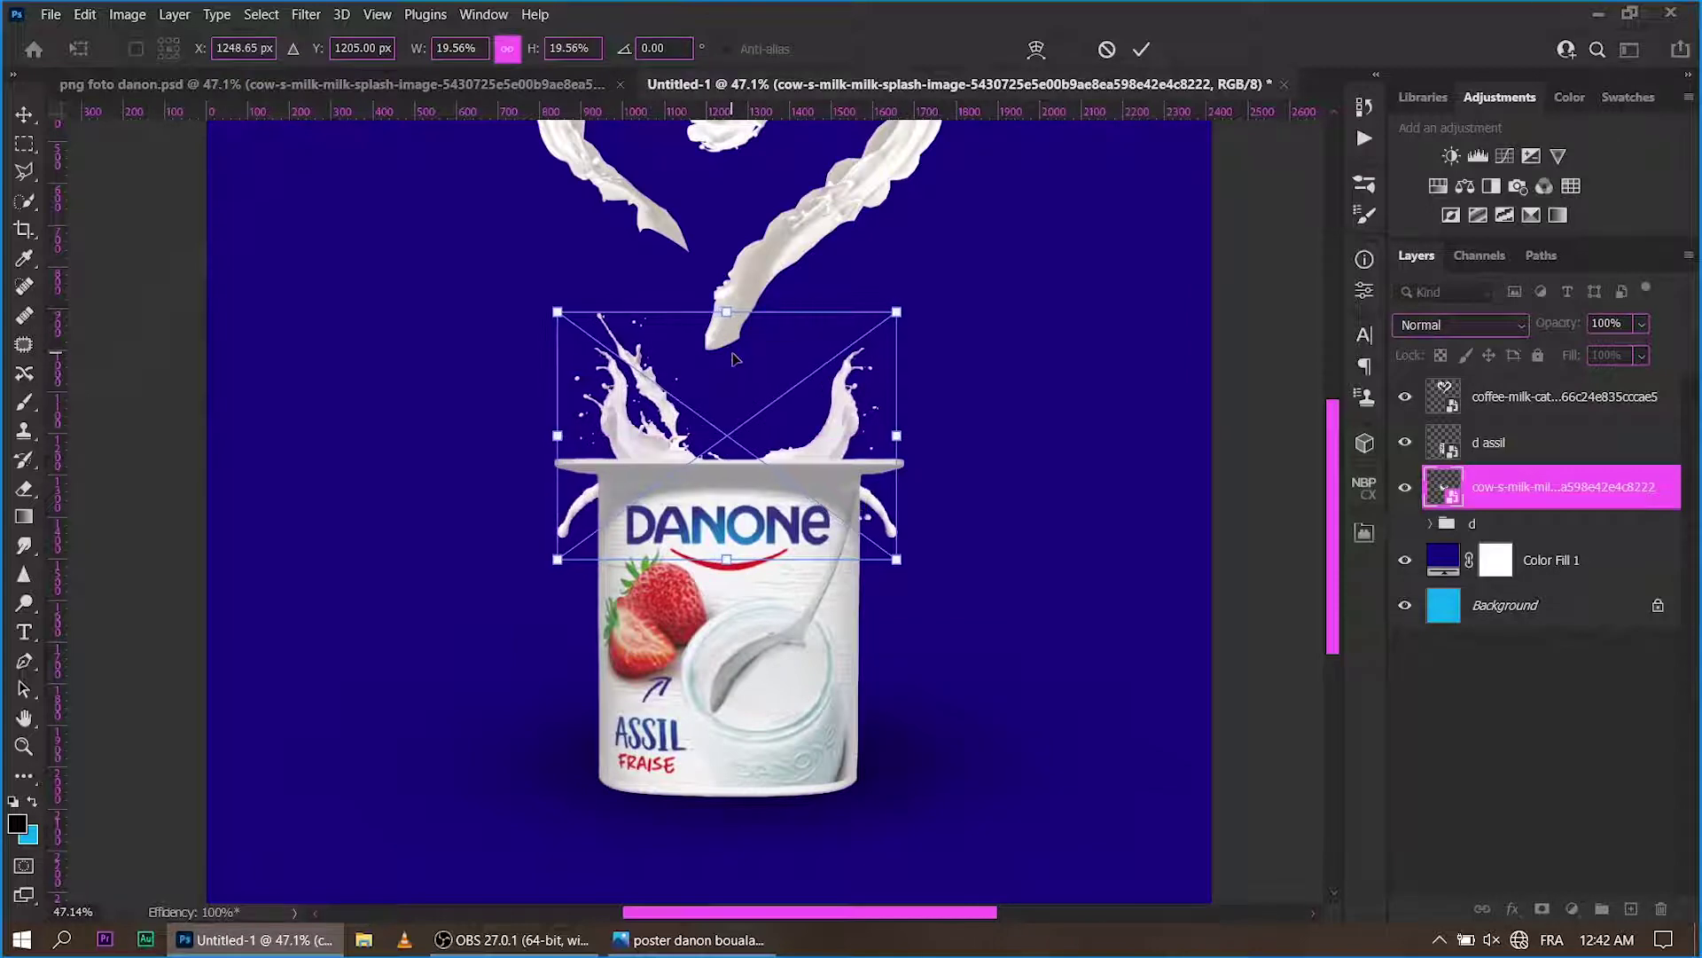
pyautogui.click(1142, 52)
# Duplicate the splash, hide the copy, and mask the original with a ~111 px brush.
pyautogui.hotkey('ctrl', 'j')
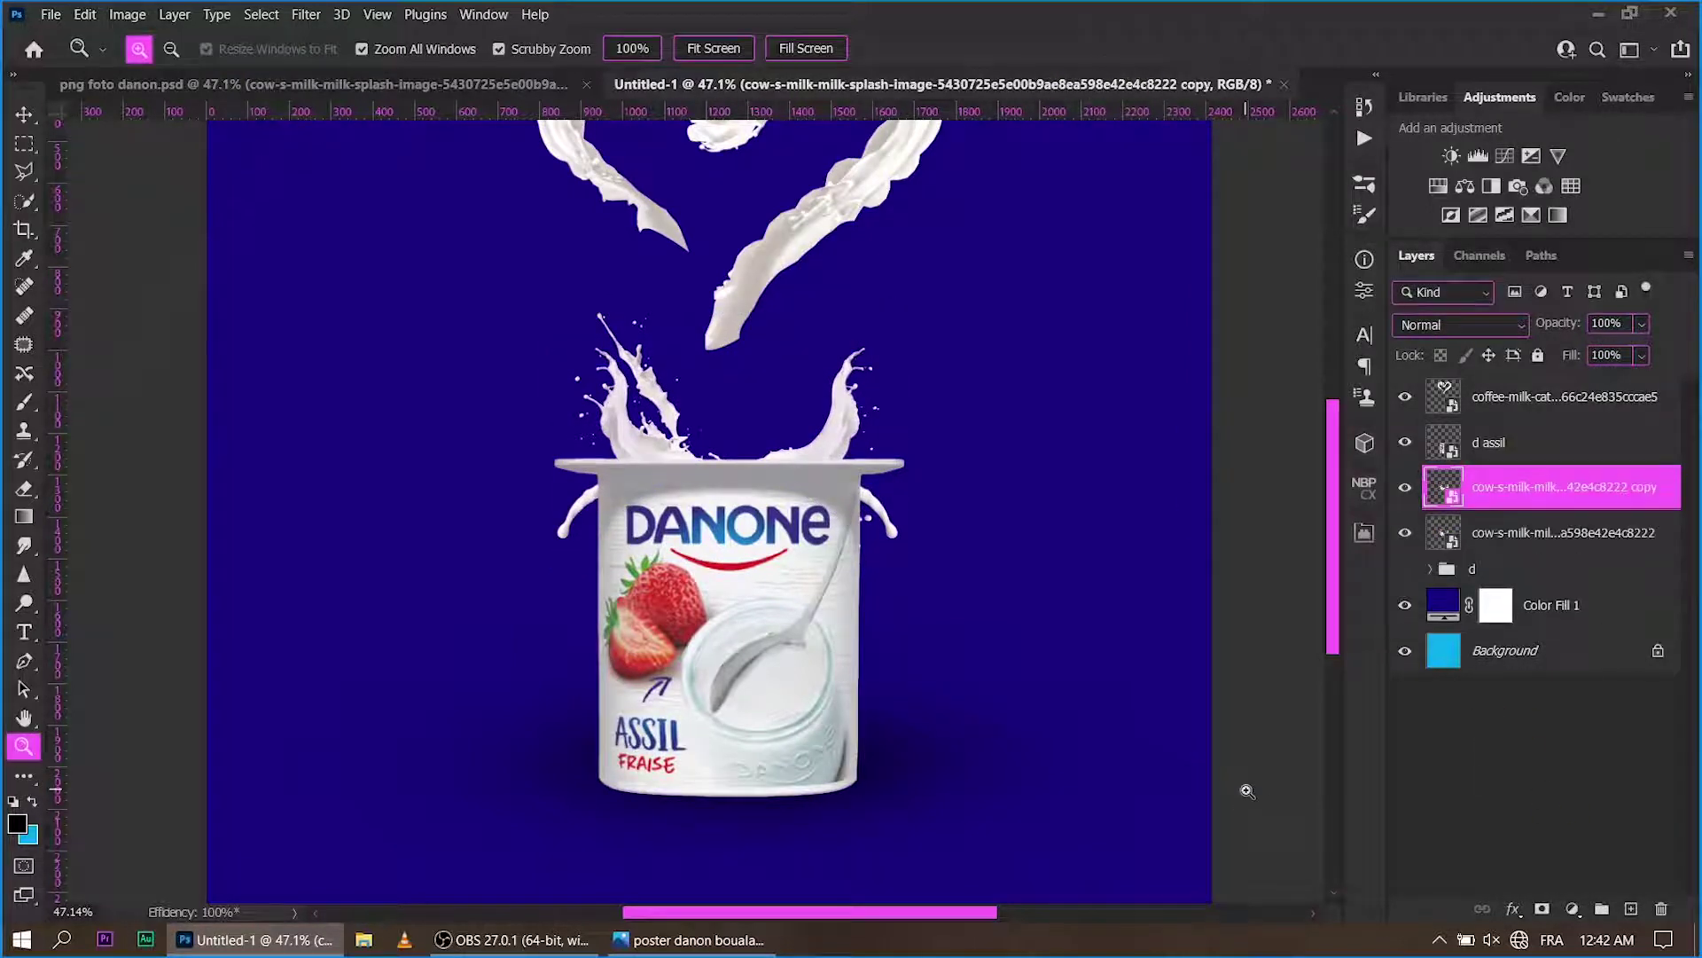
pyautogui.click(1406, 497)
pyautogui.click(1520, 535)
pyautogui.click(1543, 909)
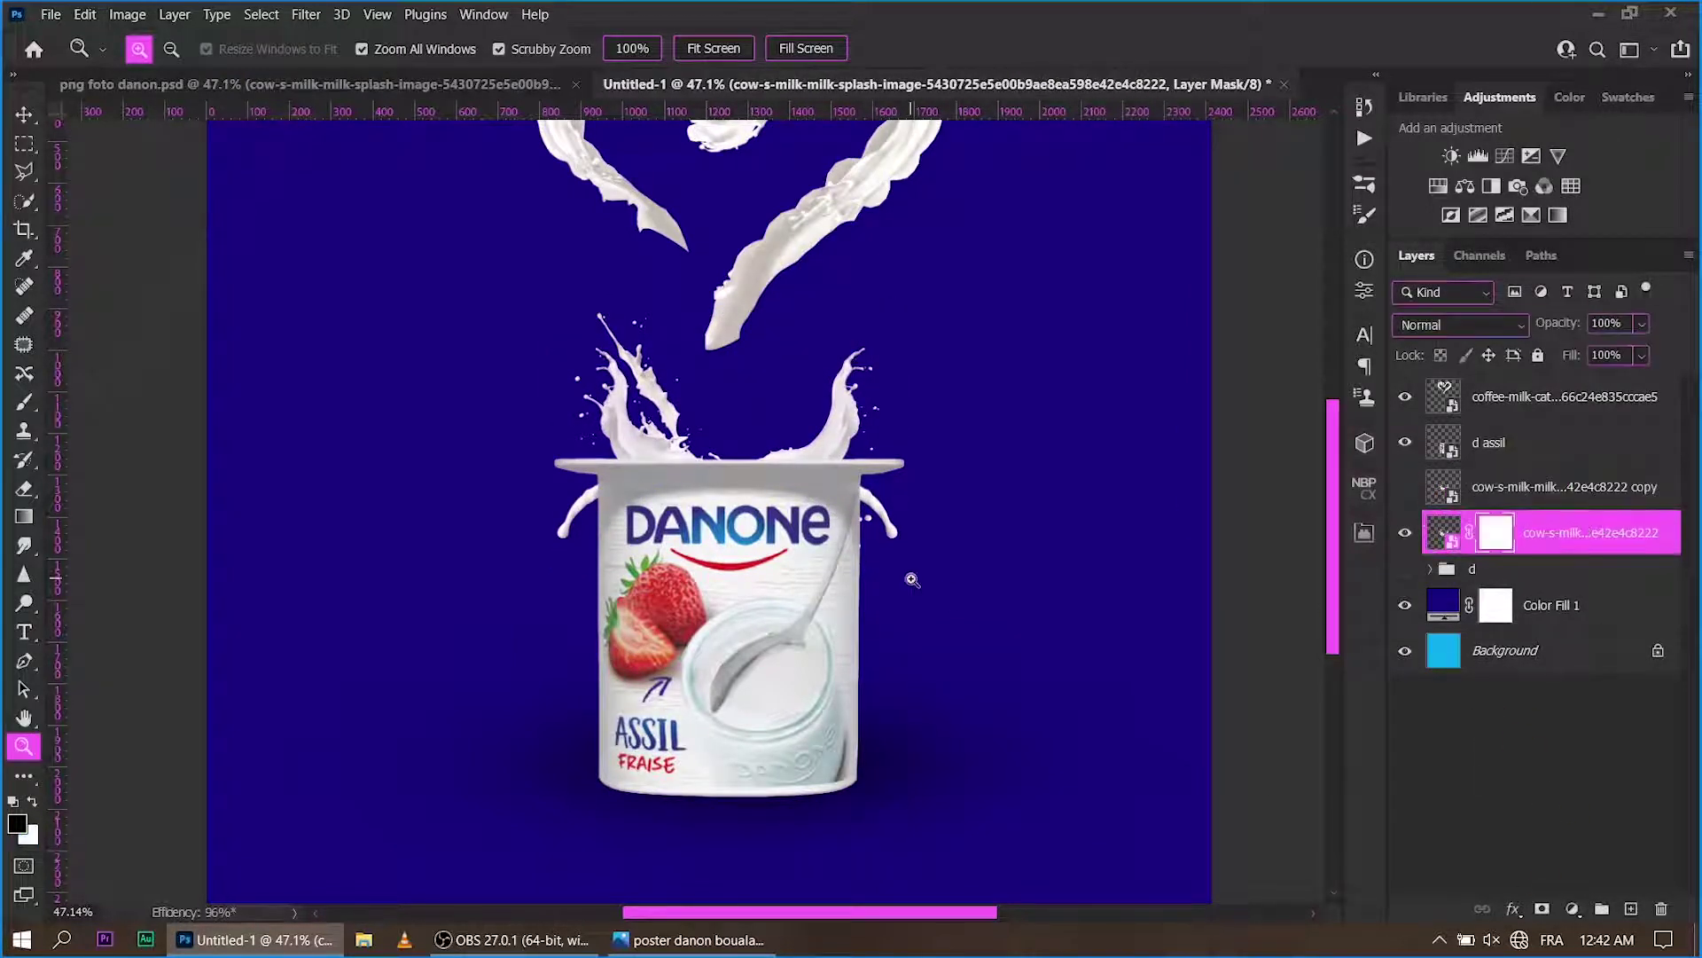
pyautogui.press('b')
pyautogui.rightClick(876, 516)
pyautogui.write('47')
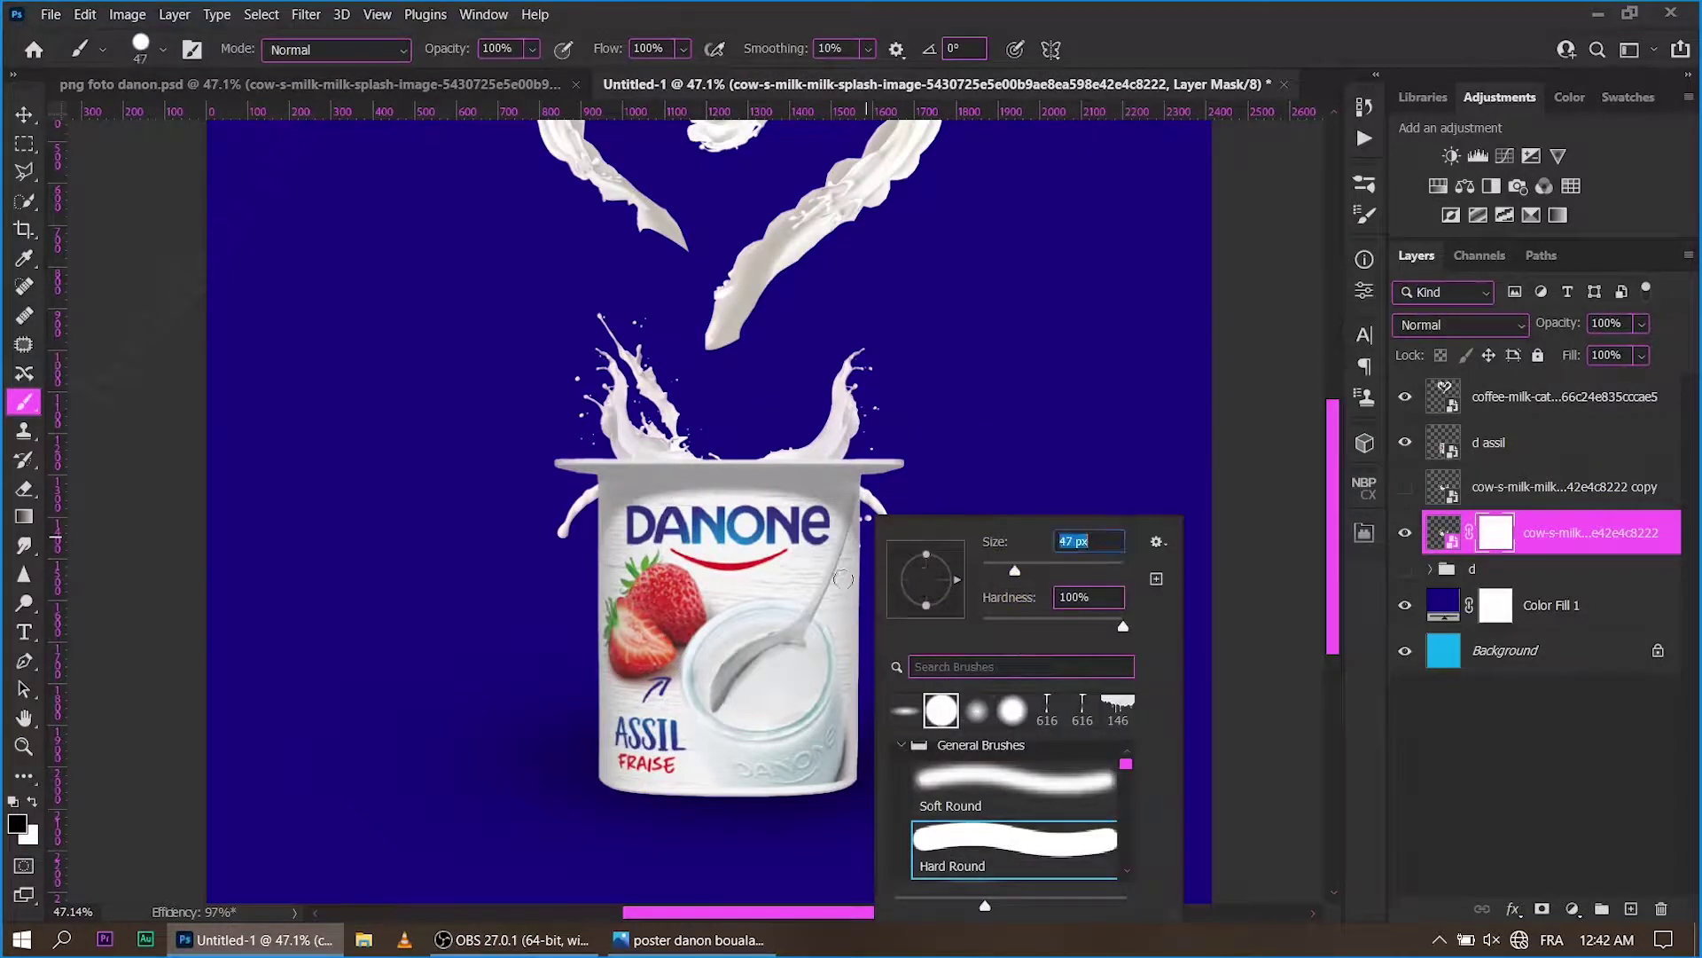
pyautogui.moveTo(1059, 581); pyautogui.dragTo(1062, 581)
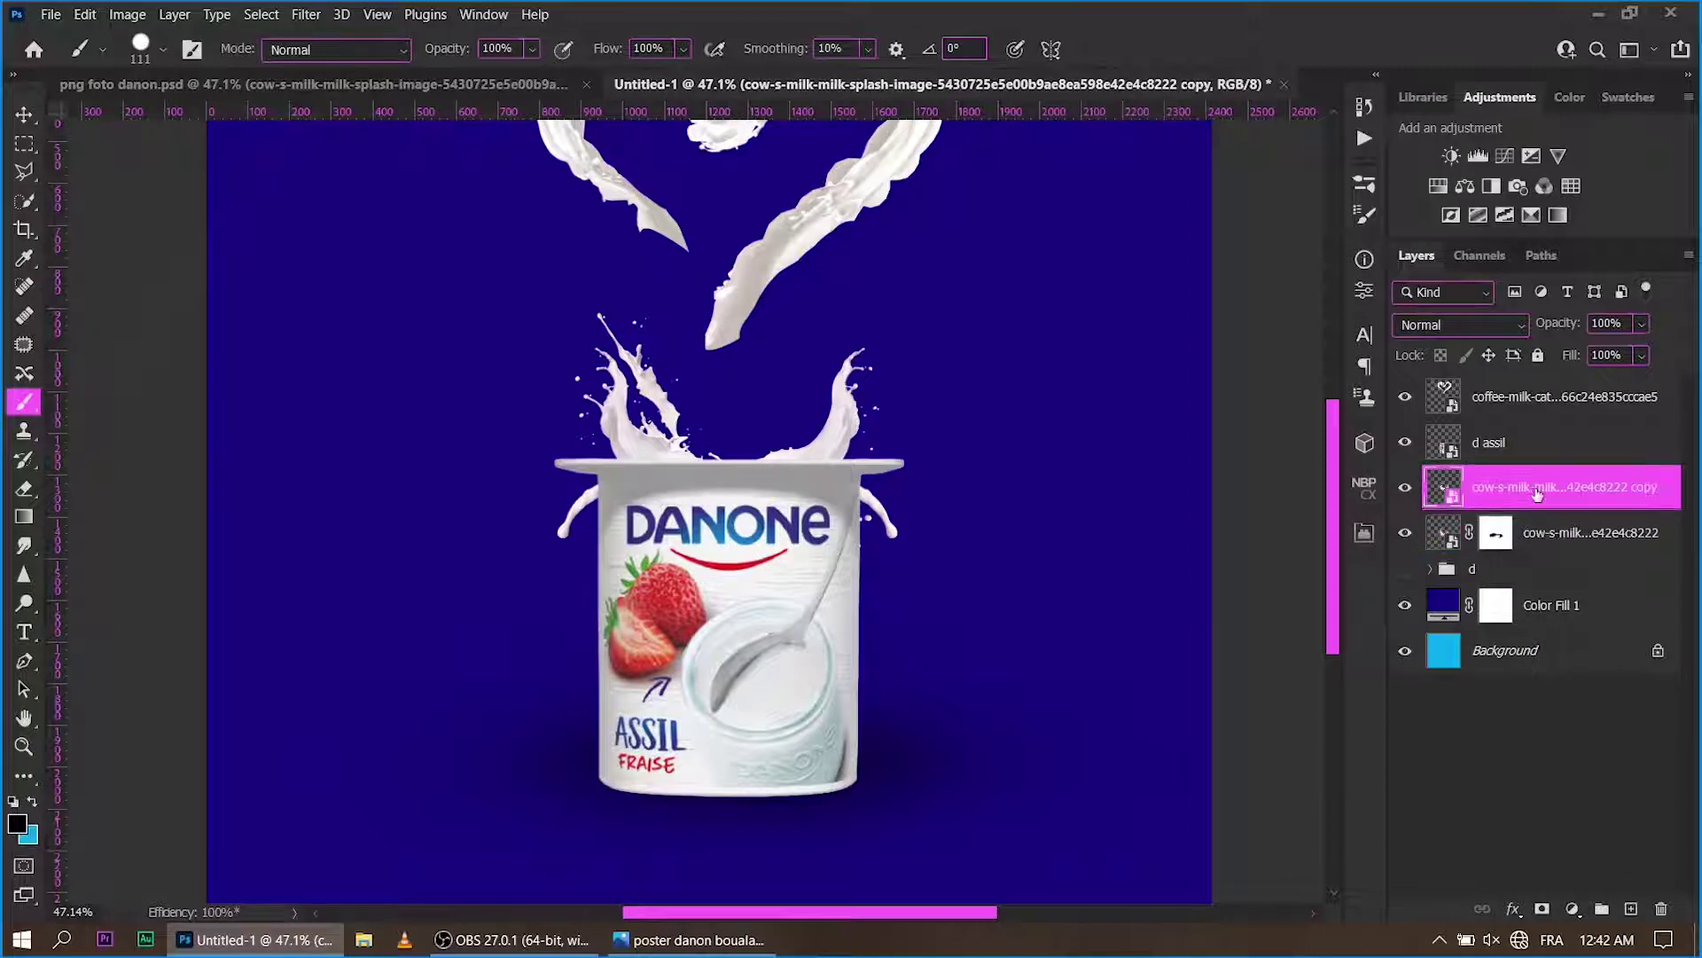
# Move the splash copy above the cup layer and place it left of the cup.
pyautogui.moveTo(1497, 499); pyautogui.dragTo(1508, 430)
pyautogui.press('e')
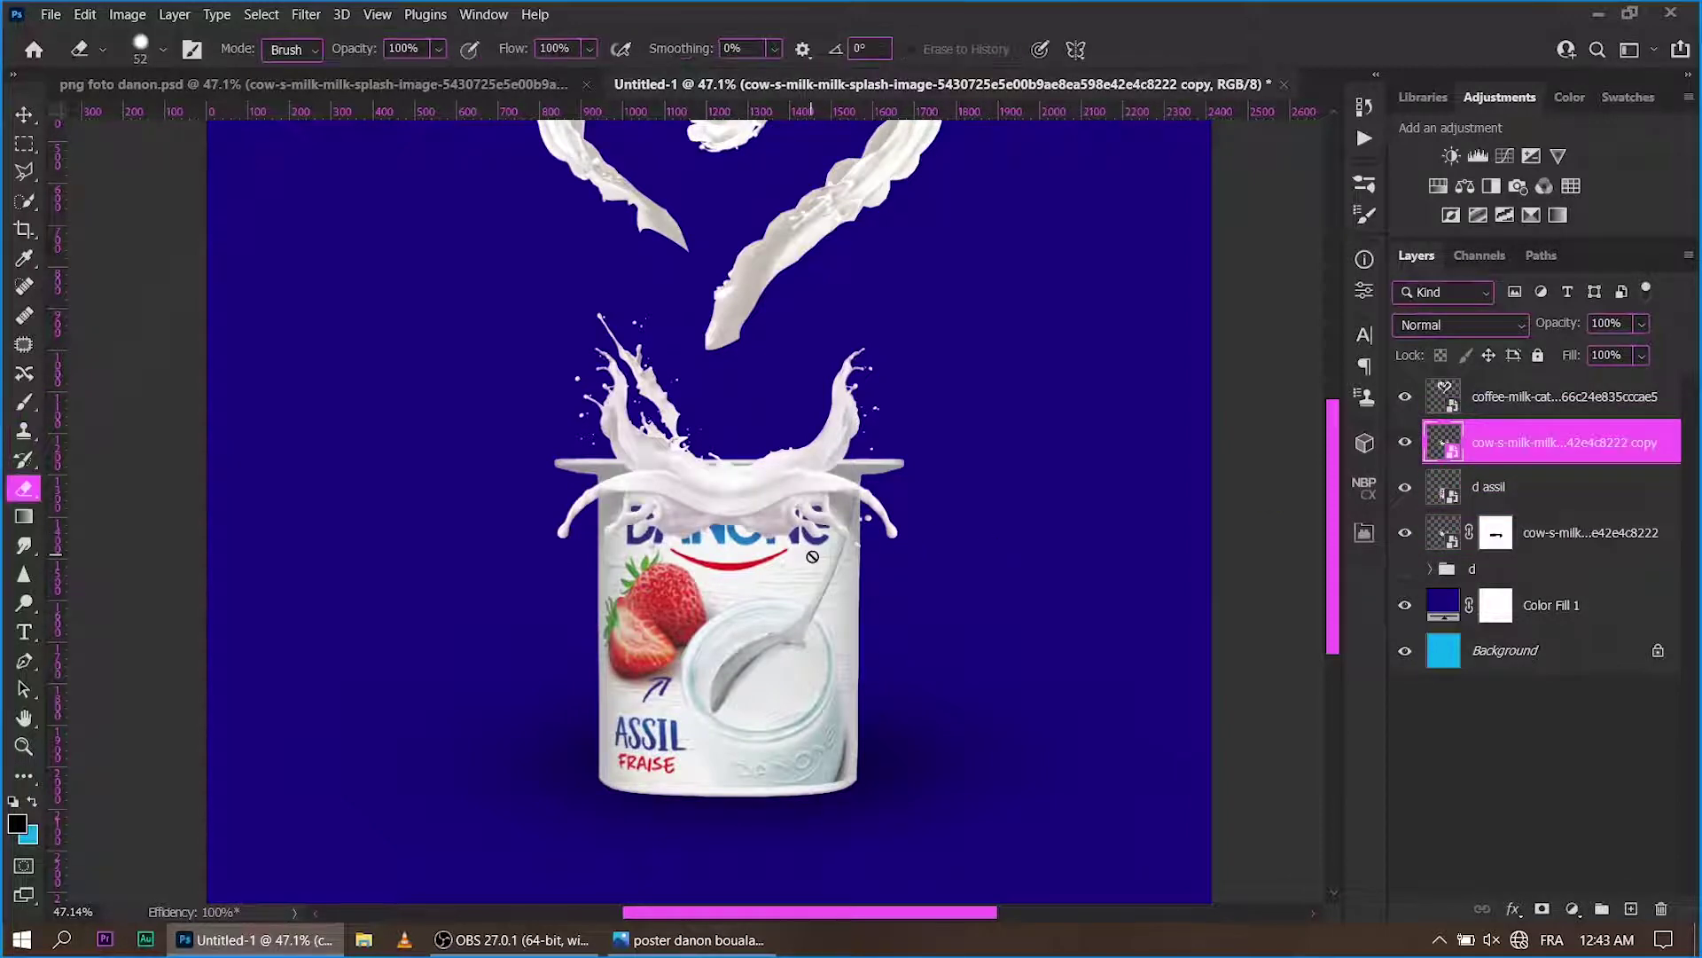
pyautogui.press('v')
pyautogui.hotkey('ctrl', 't')
pyautogui.moveTo(727, 461); pyautogui.dragTo(439, 532)
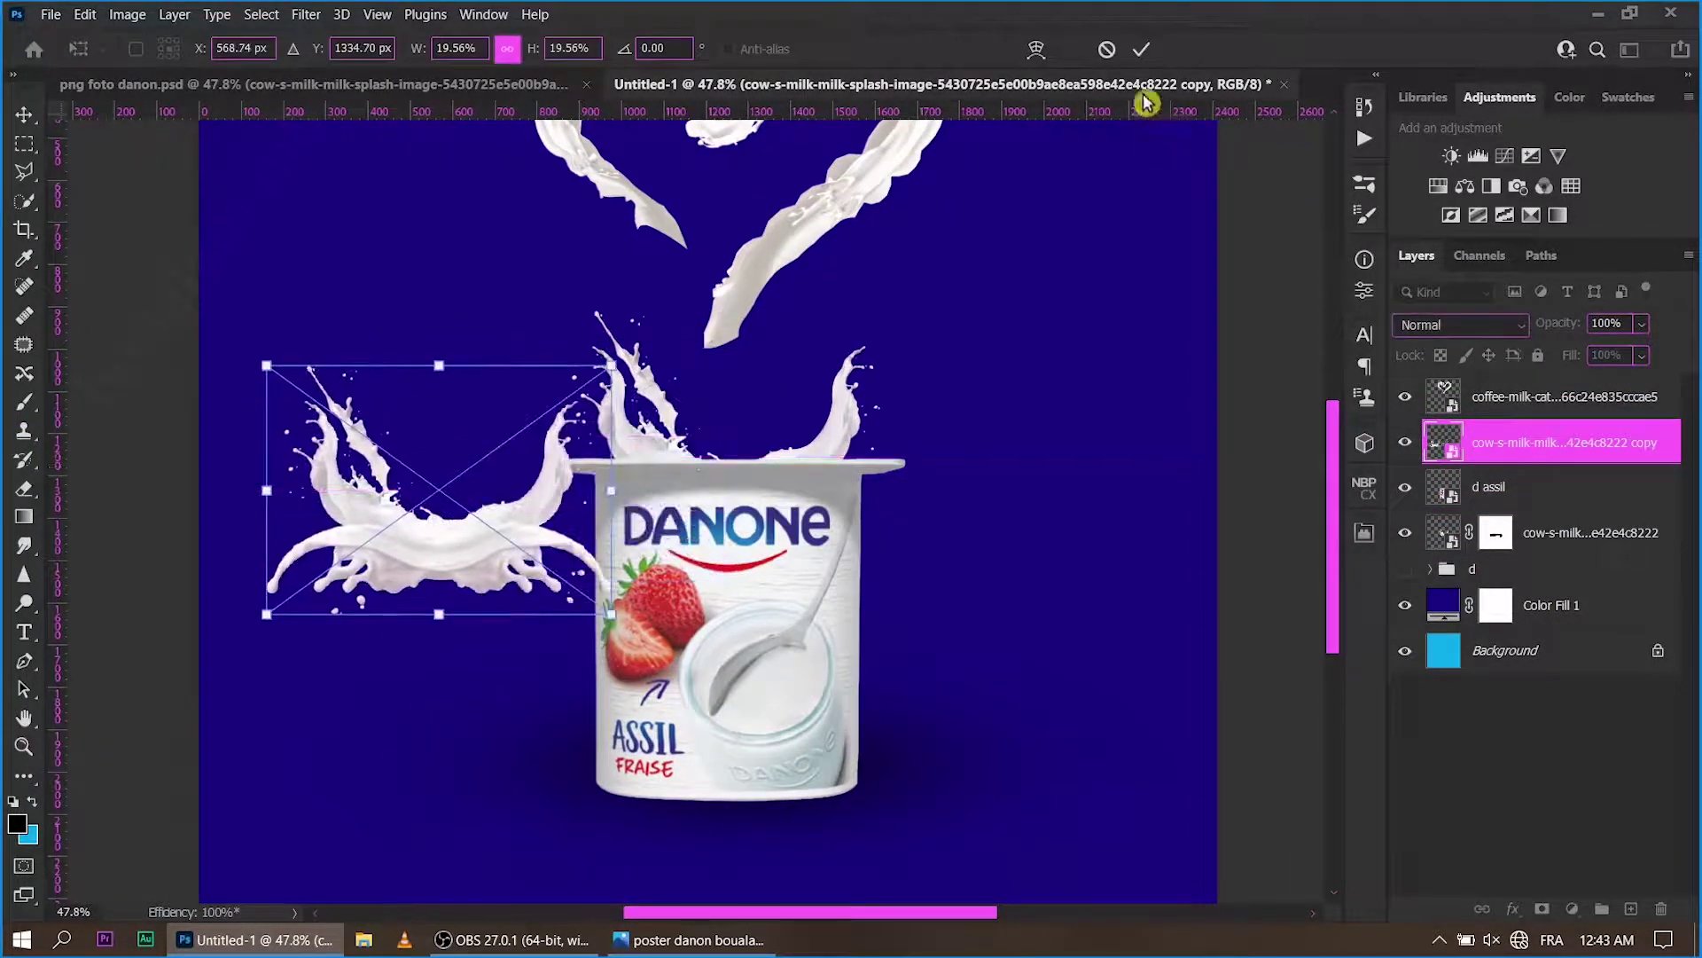
pyautogui.click(1141, 49)
pyautogui.press('z')
pyautogui.click(497, 84)
# Bring the falling strawberries into the poster, upper left over the milk splash.
pyautogui.press('v')
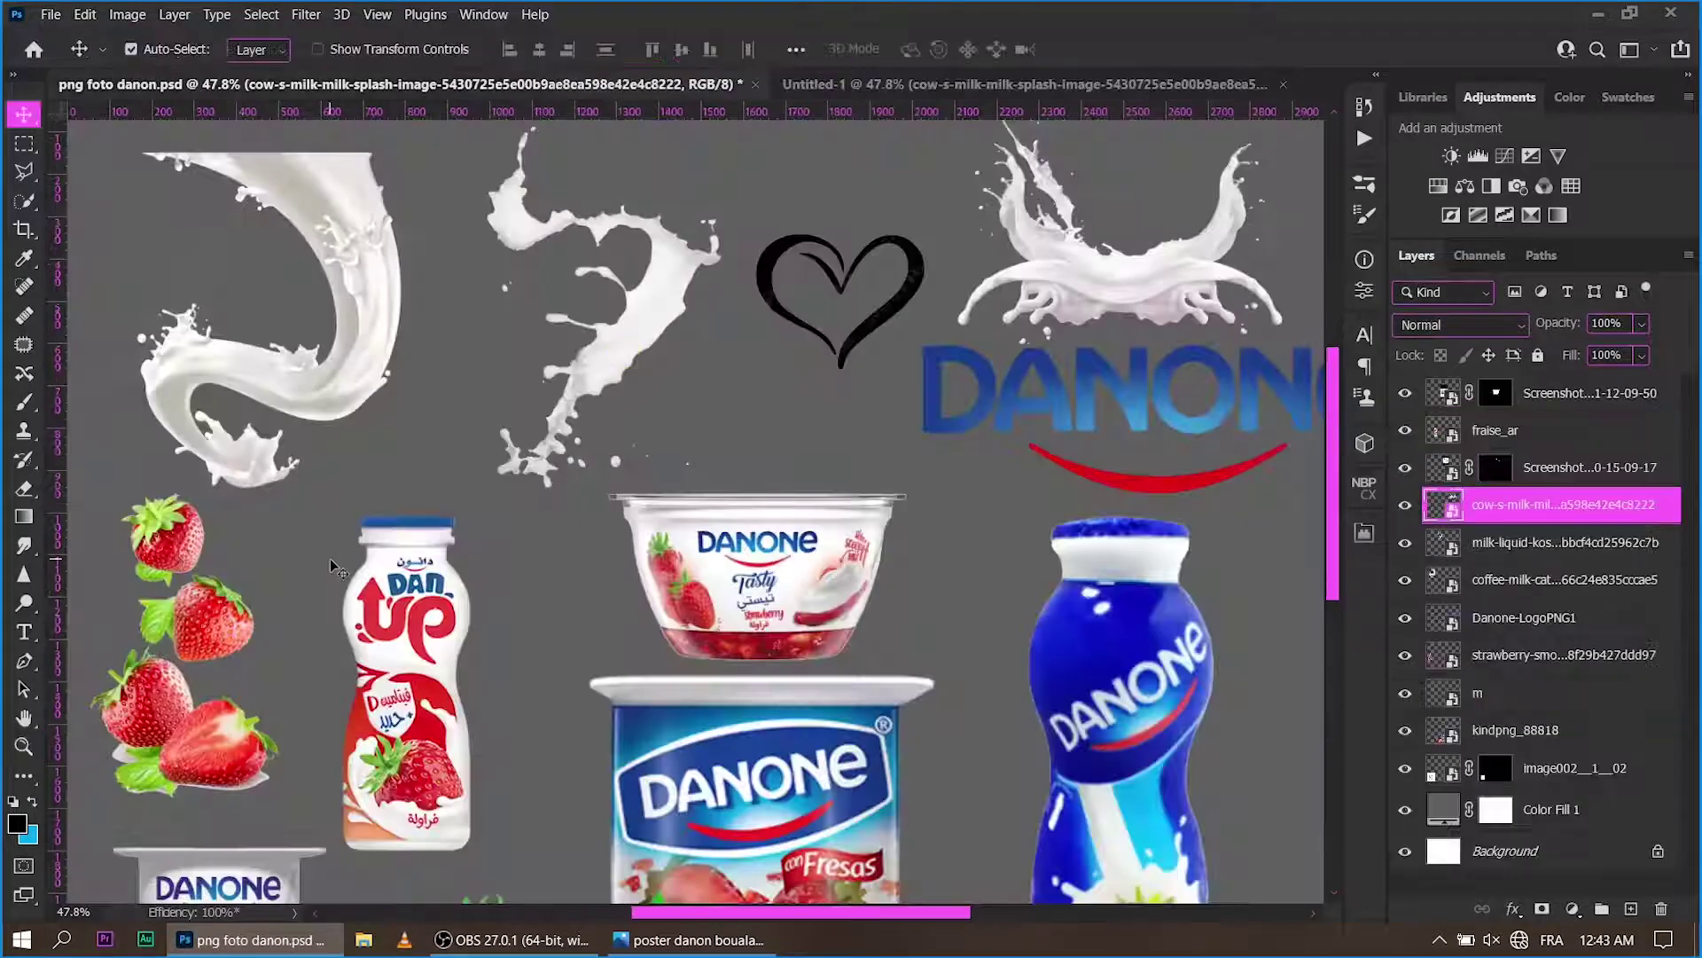
pyautogui.moveTo(217, 625); pyautogui.dragTo(748, 293)
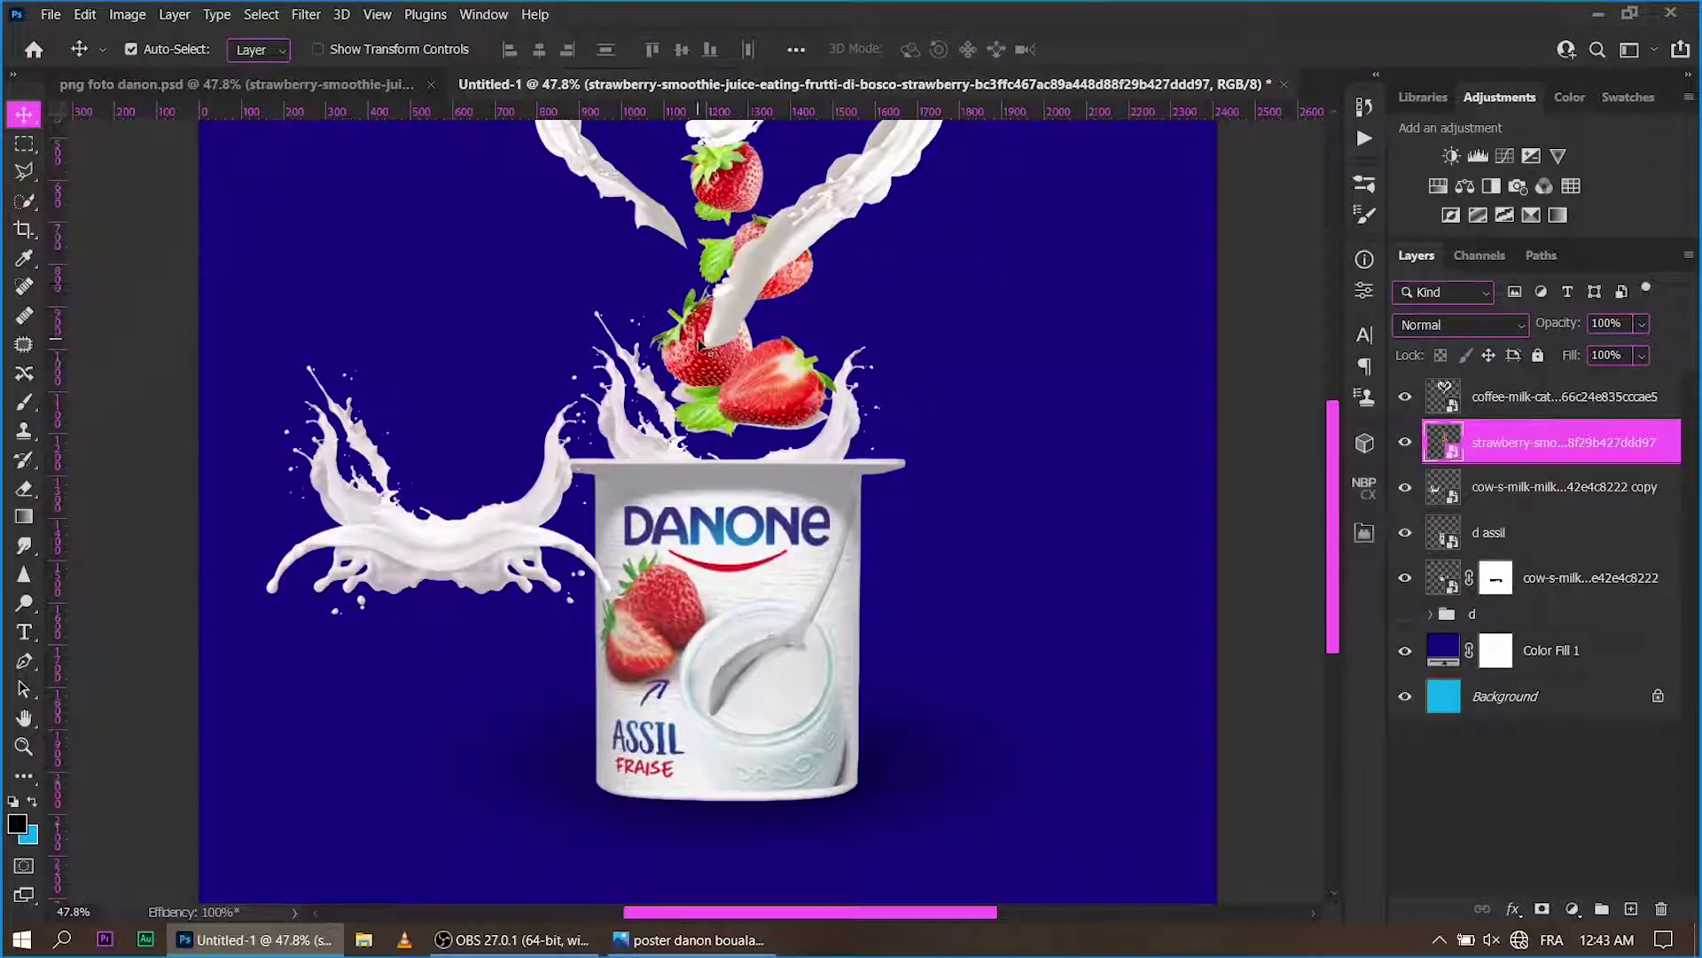
pyautogui.moveTo(700, 344)
pyautogui.mouseDown()
pyautogui.moveTo(501, 410)
pyautogui.moveTo(460, 348)
pyautogui.moveTo(479, 337)
pyautogui.mouseUp()
pyautogui.press('z')
# Copy the middle strawberry onto its own layer named 'fress'.
pyautogui.press('l')
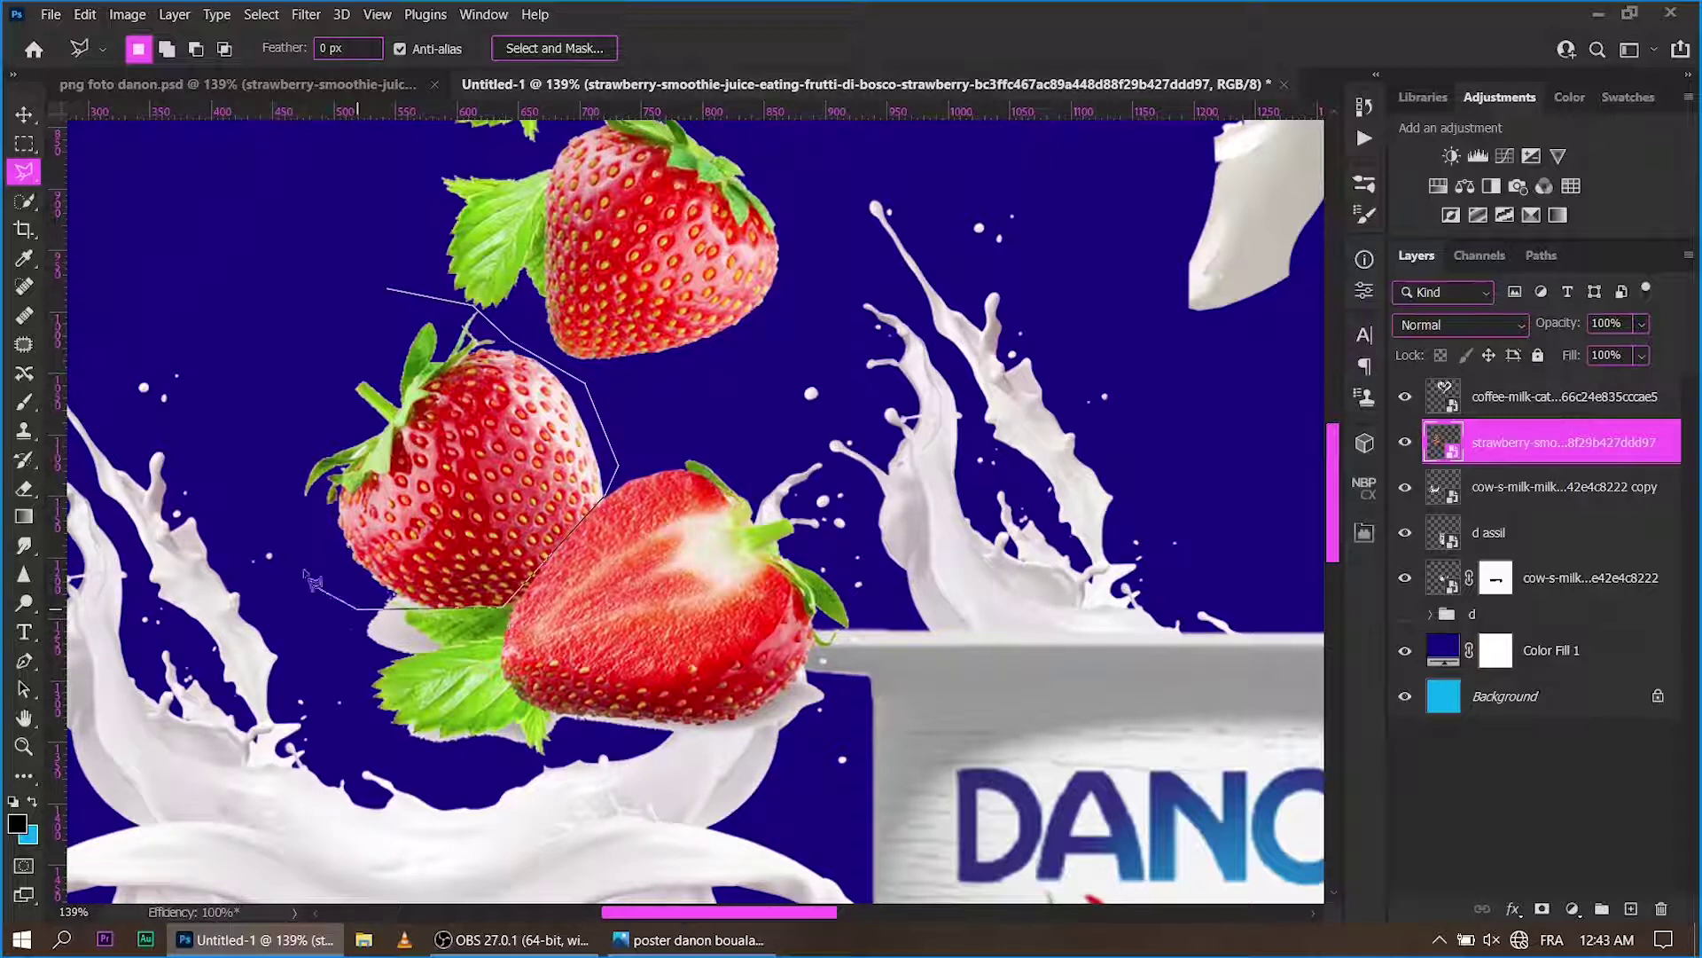
pyautogui.click(395, 294)
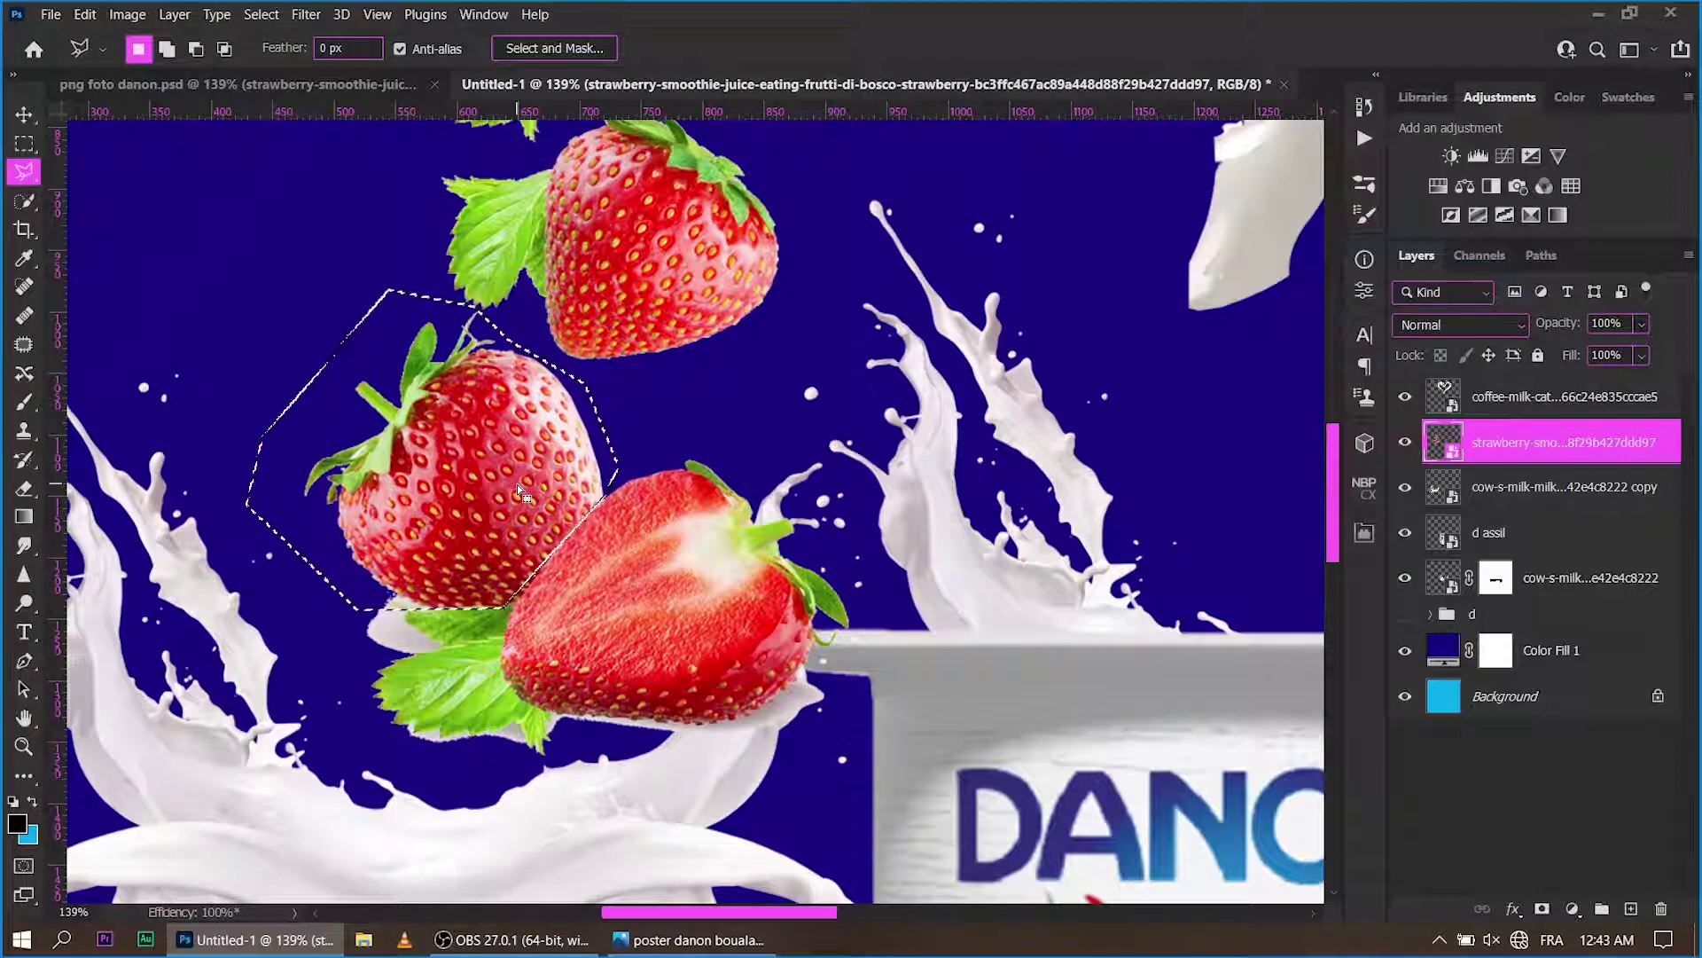
pyautogui.rightClick(546, 462)
pyautogui.click(627, 612)
pyautogui.write('fraise')
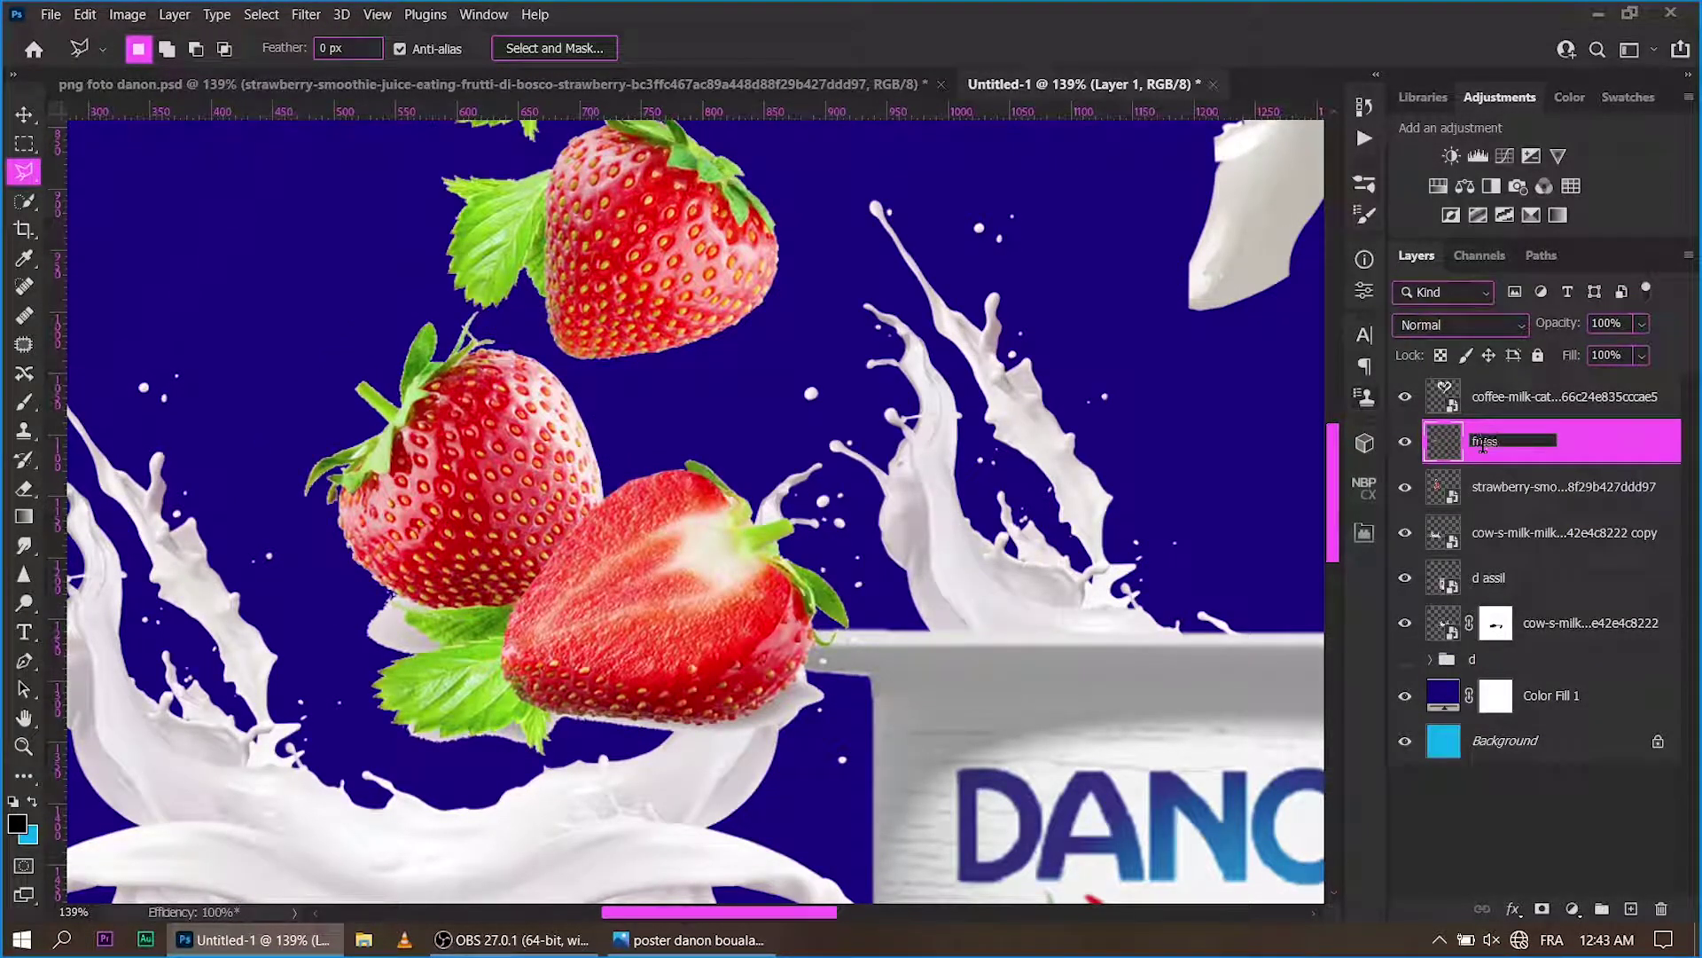
pyautogui.press('Return')
pyautogui.hotkey('ctrl', '0')
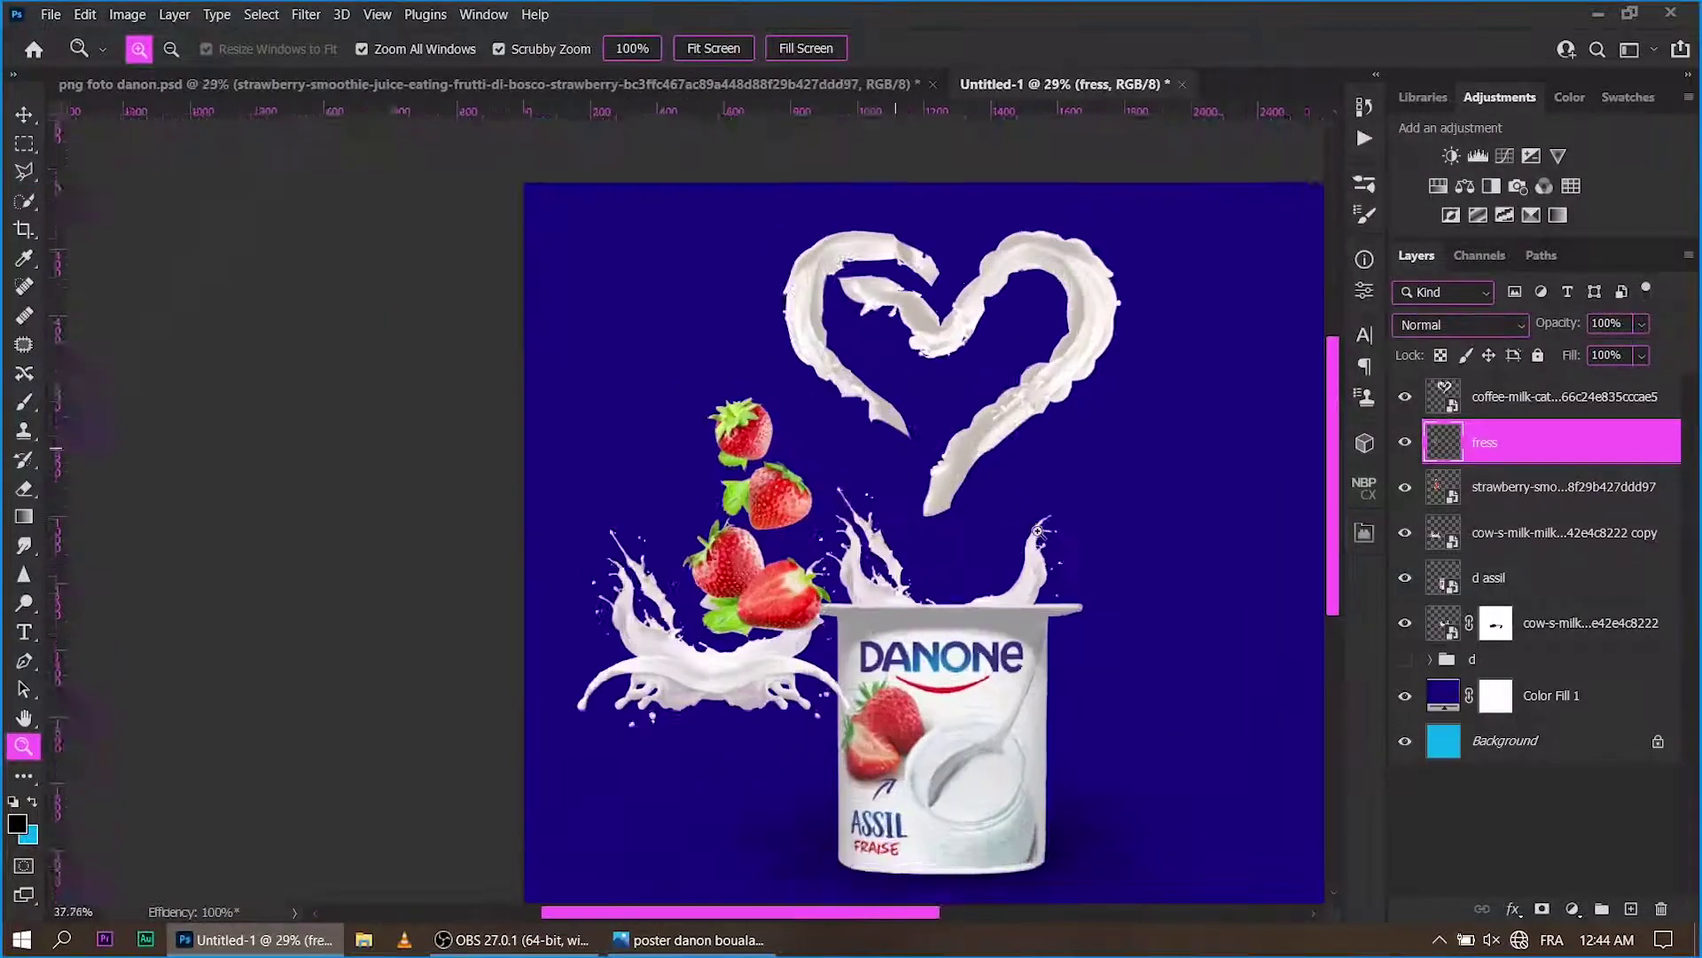
# Move and tilt the fress strawberry onto the top of the cup.
pyautogui.hotkey('ctrl', 't')
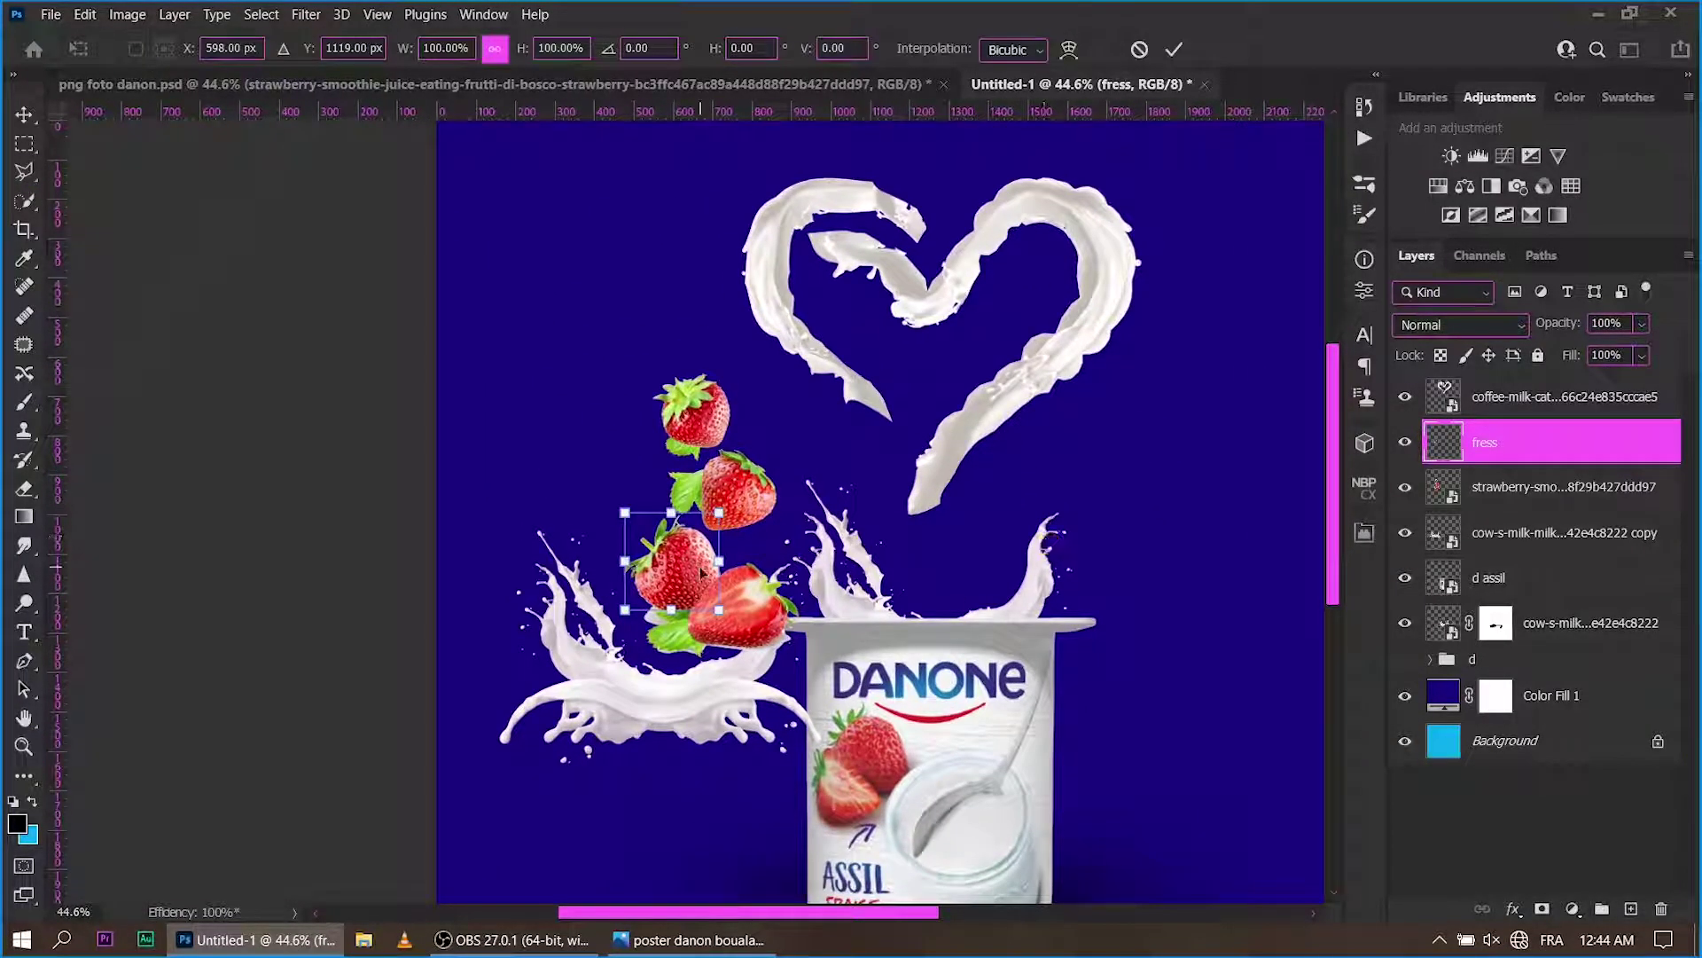
pyautogui.moveTo(701, 572)
pyautogui.mouseDown()
pyautogui.moveTo(984, 590)
pyautogui.moveTo(982, 551)
pyautogui.moveTo(906, 532)
pyautogui.moveTo(938, 575)
pyautogui.mouseUp()
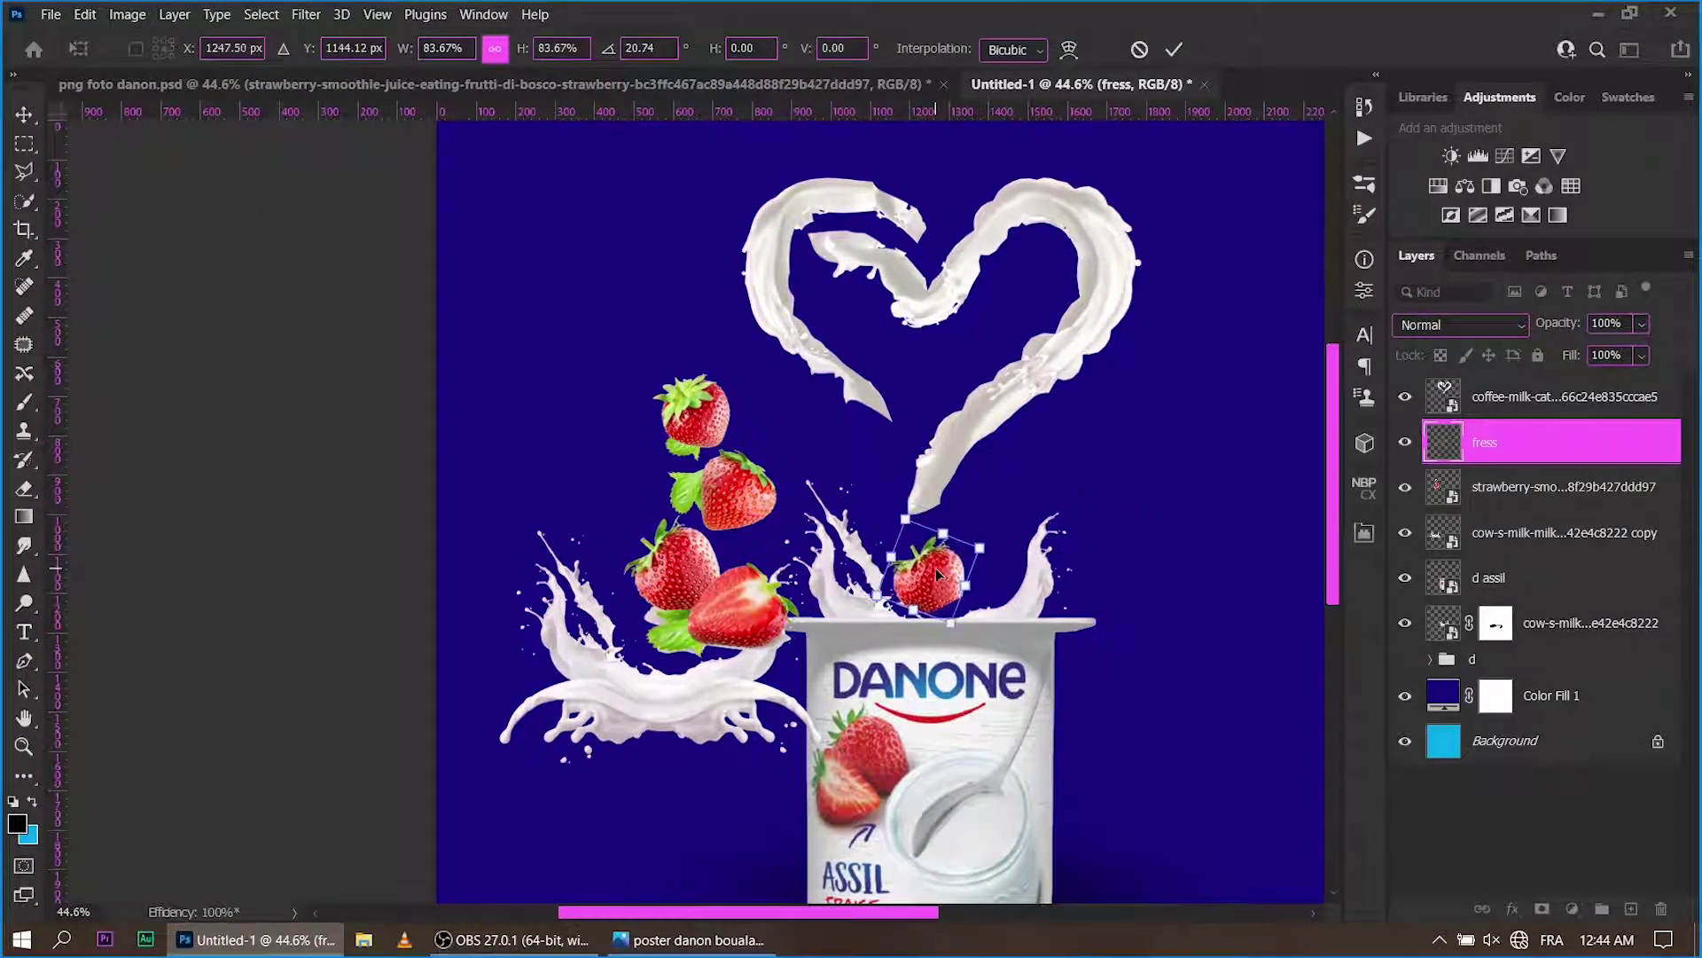
pyautogui.click(1179, 48)
pyautogui.hotkey('ctrl', '0')
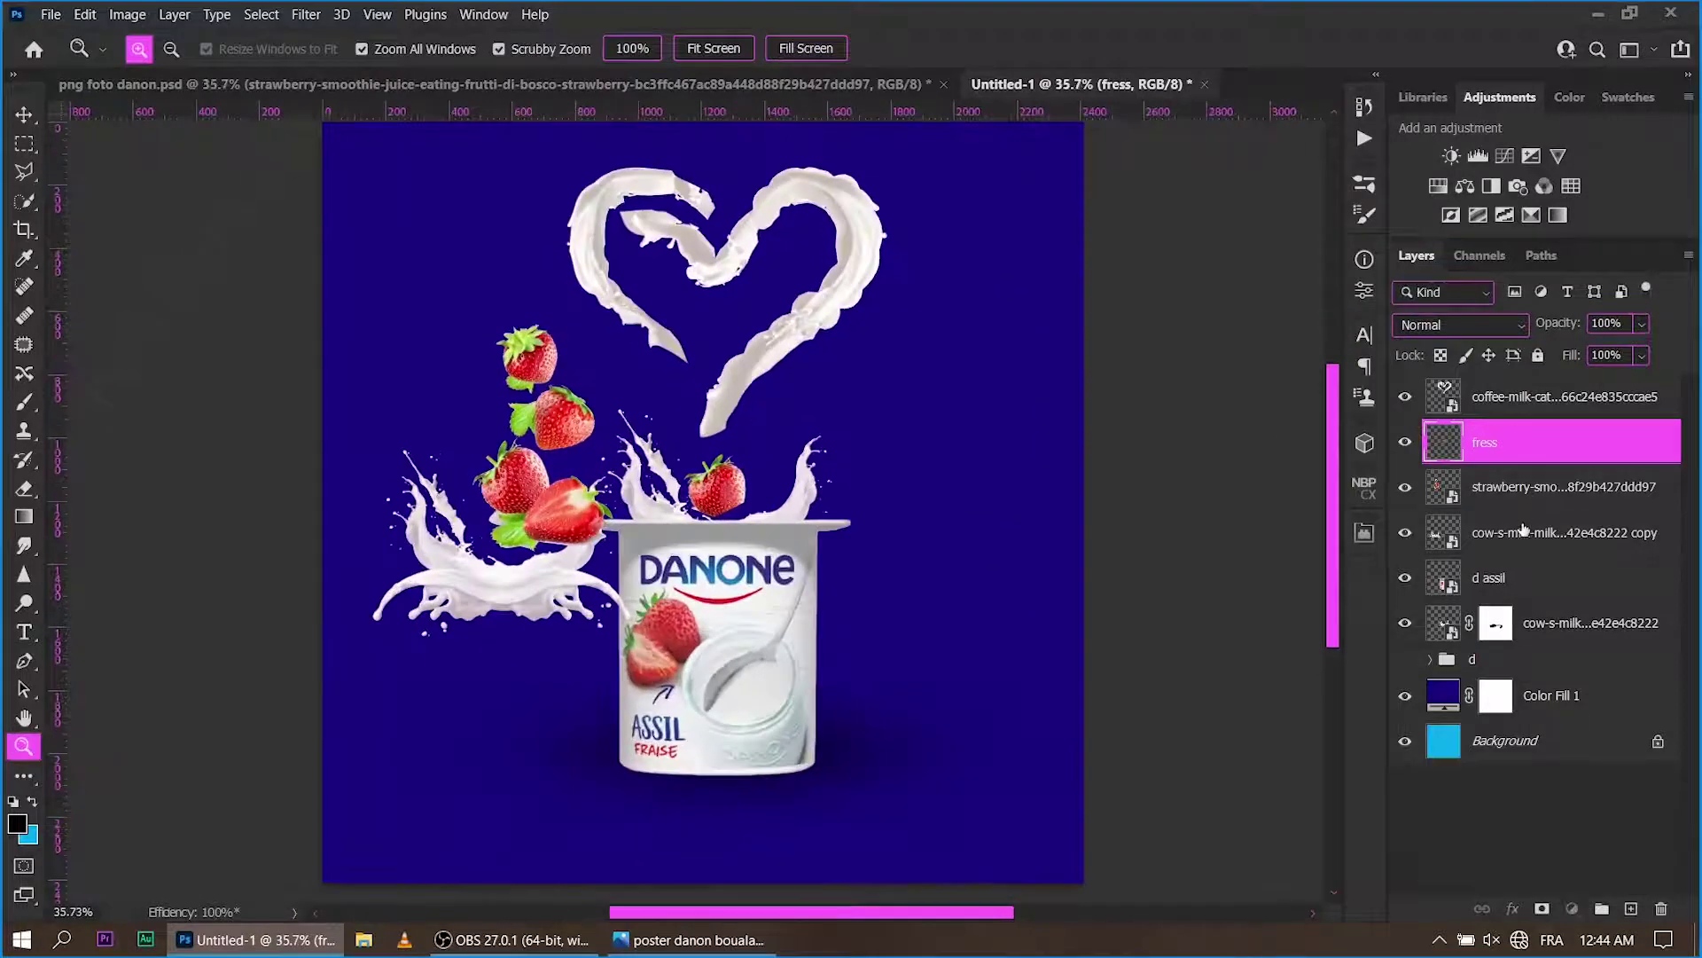
# Place the splash copy above fress on the cup top with an inverted mask.
pyautogui.moveTo(1524, 530); pyautogui.dragTo(1542, 425)
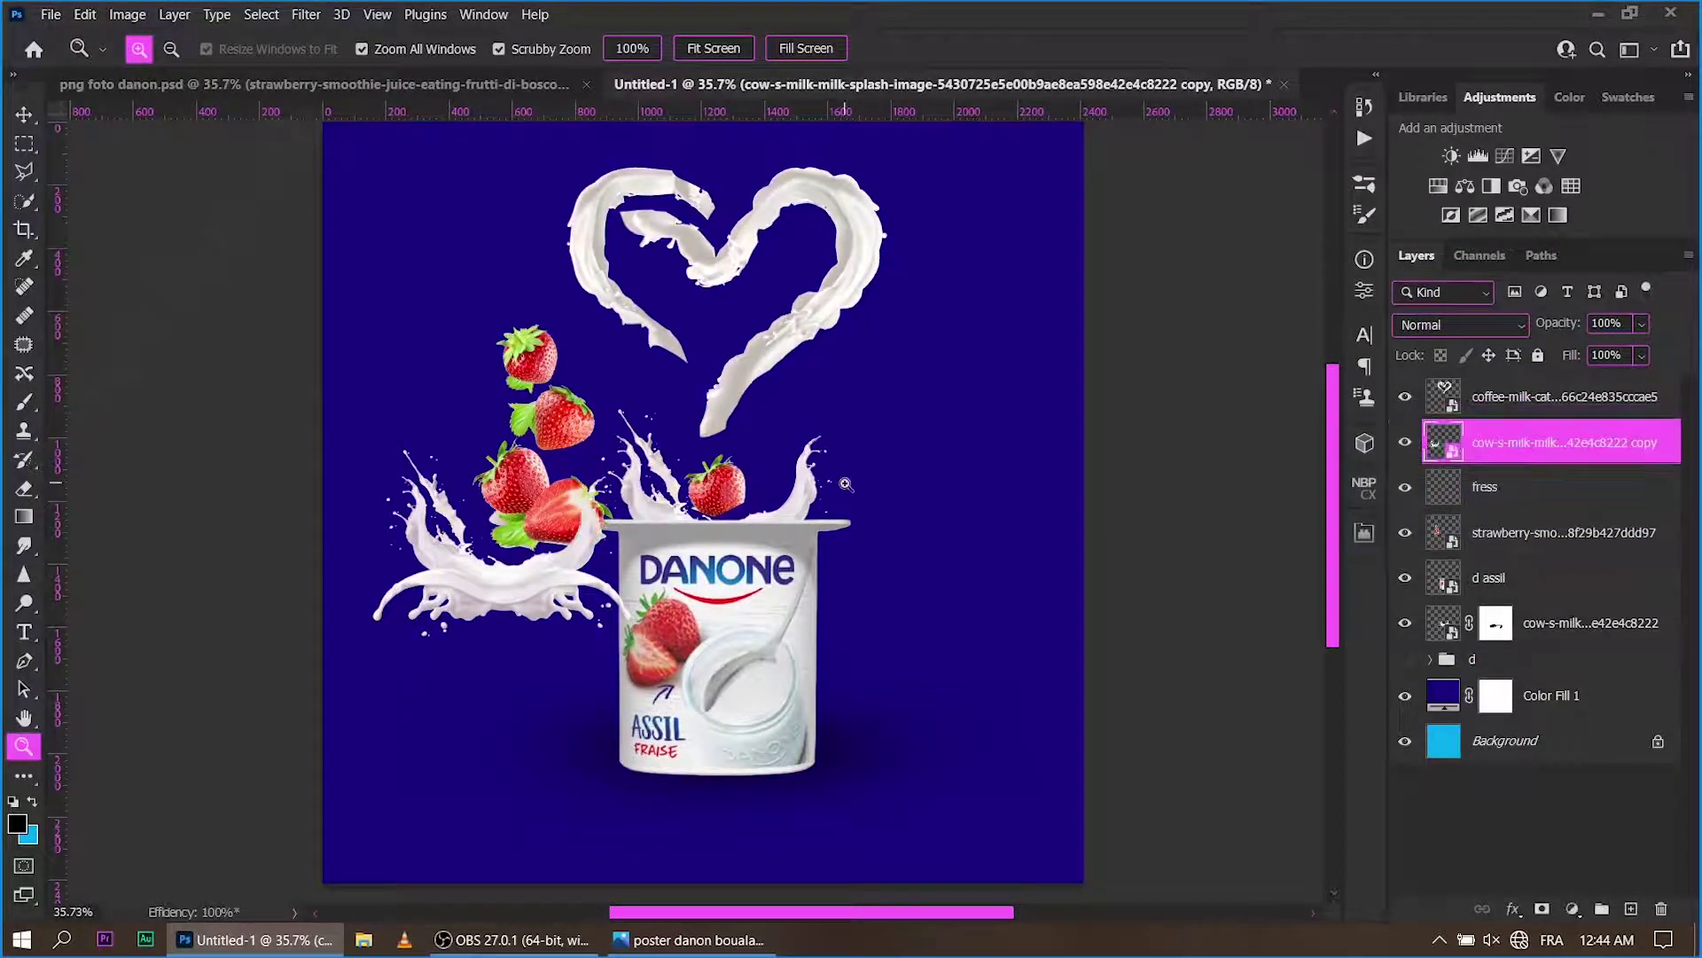
pyautogui.hotkey('ctrl', 't')
pyautogui.moveTo(561, 598)
pyautogui.mouseDown()
pyautogui.moveTo(779, 538)
pyautogui.moveTo(759, 524)
pyautogui.moveTo(801, 533)
pyautogui.moveTo(795, 501)
pyautogui.mouseUp()
pyautogui.scroll(5, 732, 453)
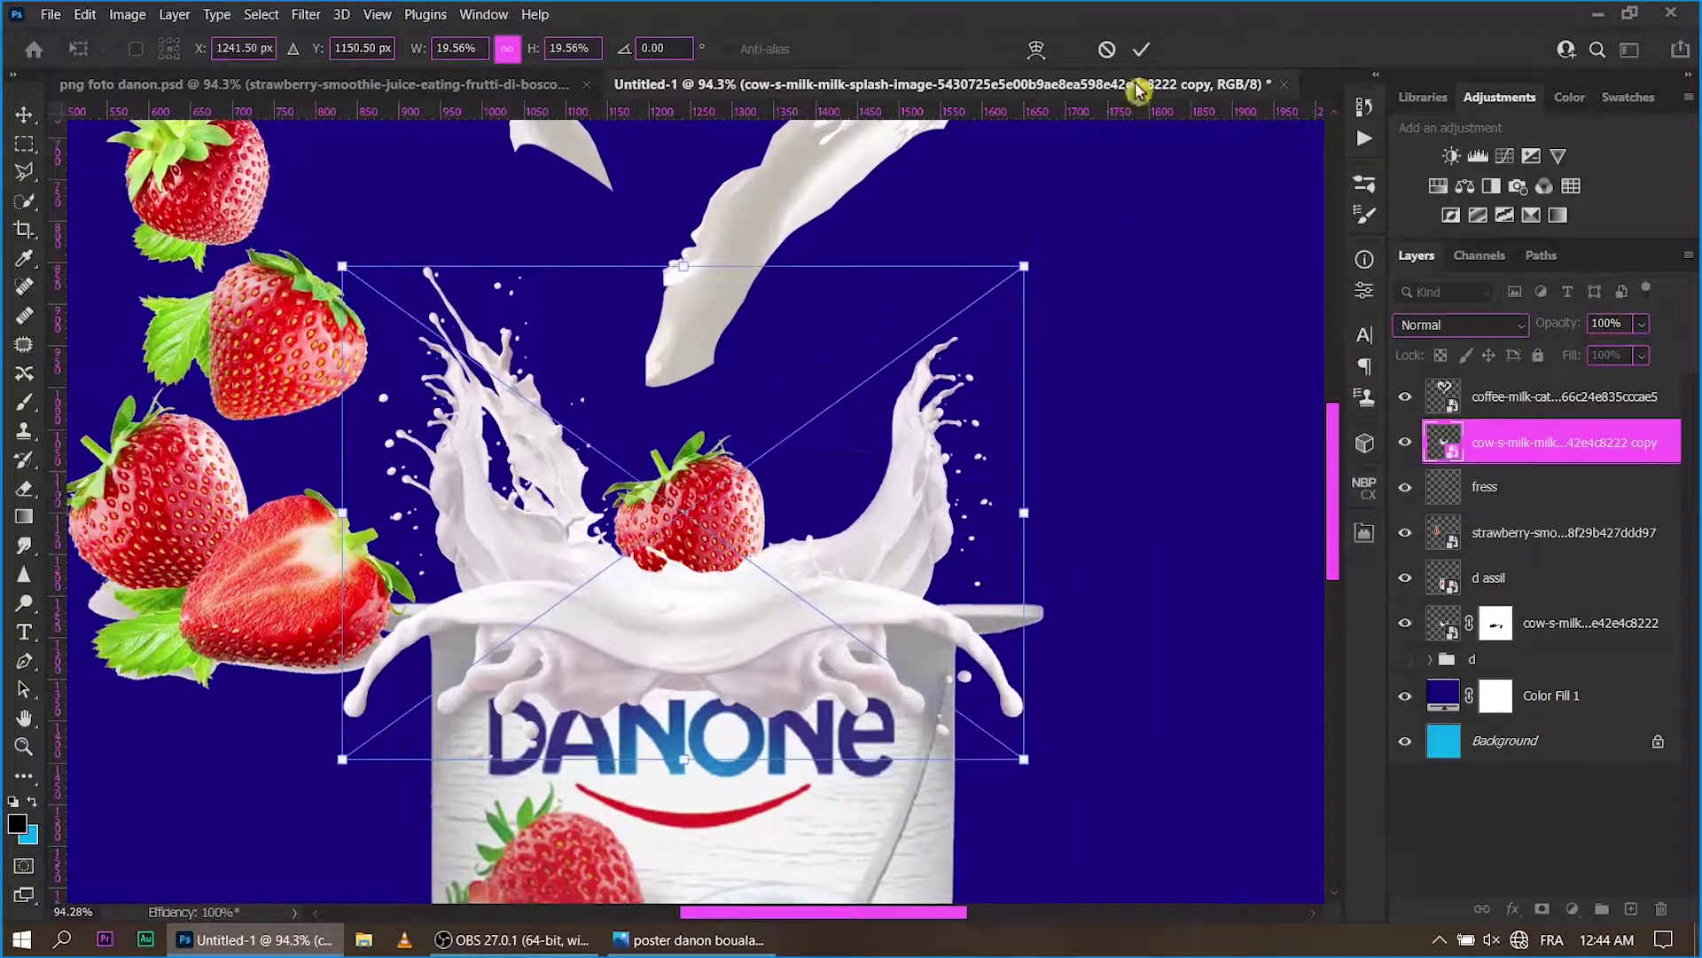
pyautogui.click(1141, 49)
pyautogui.press('z')
pyautogui.hotkey('ctrl', '0')
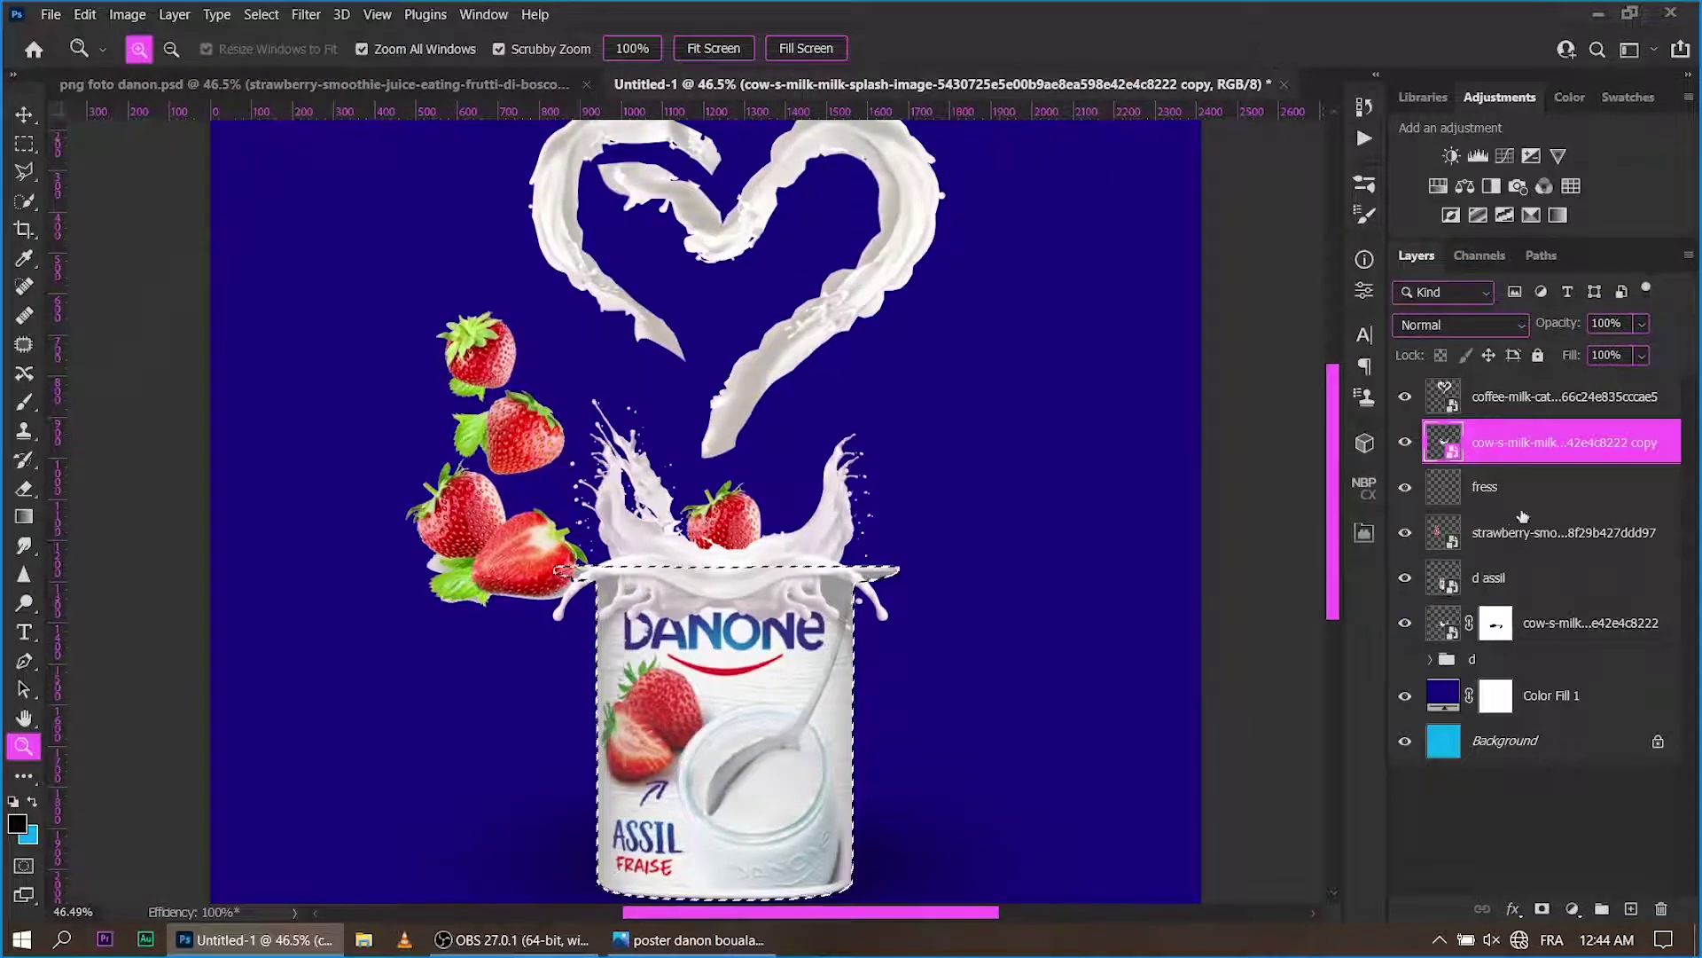
pyautogui.click(1543, 910)
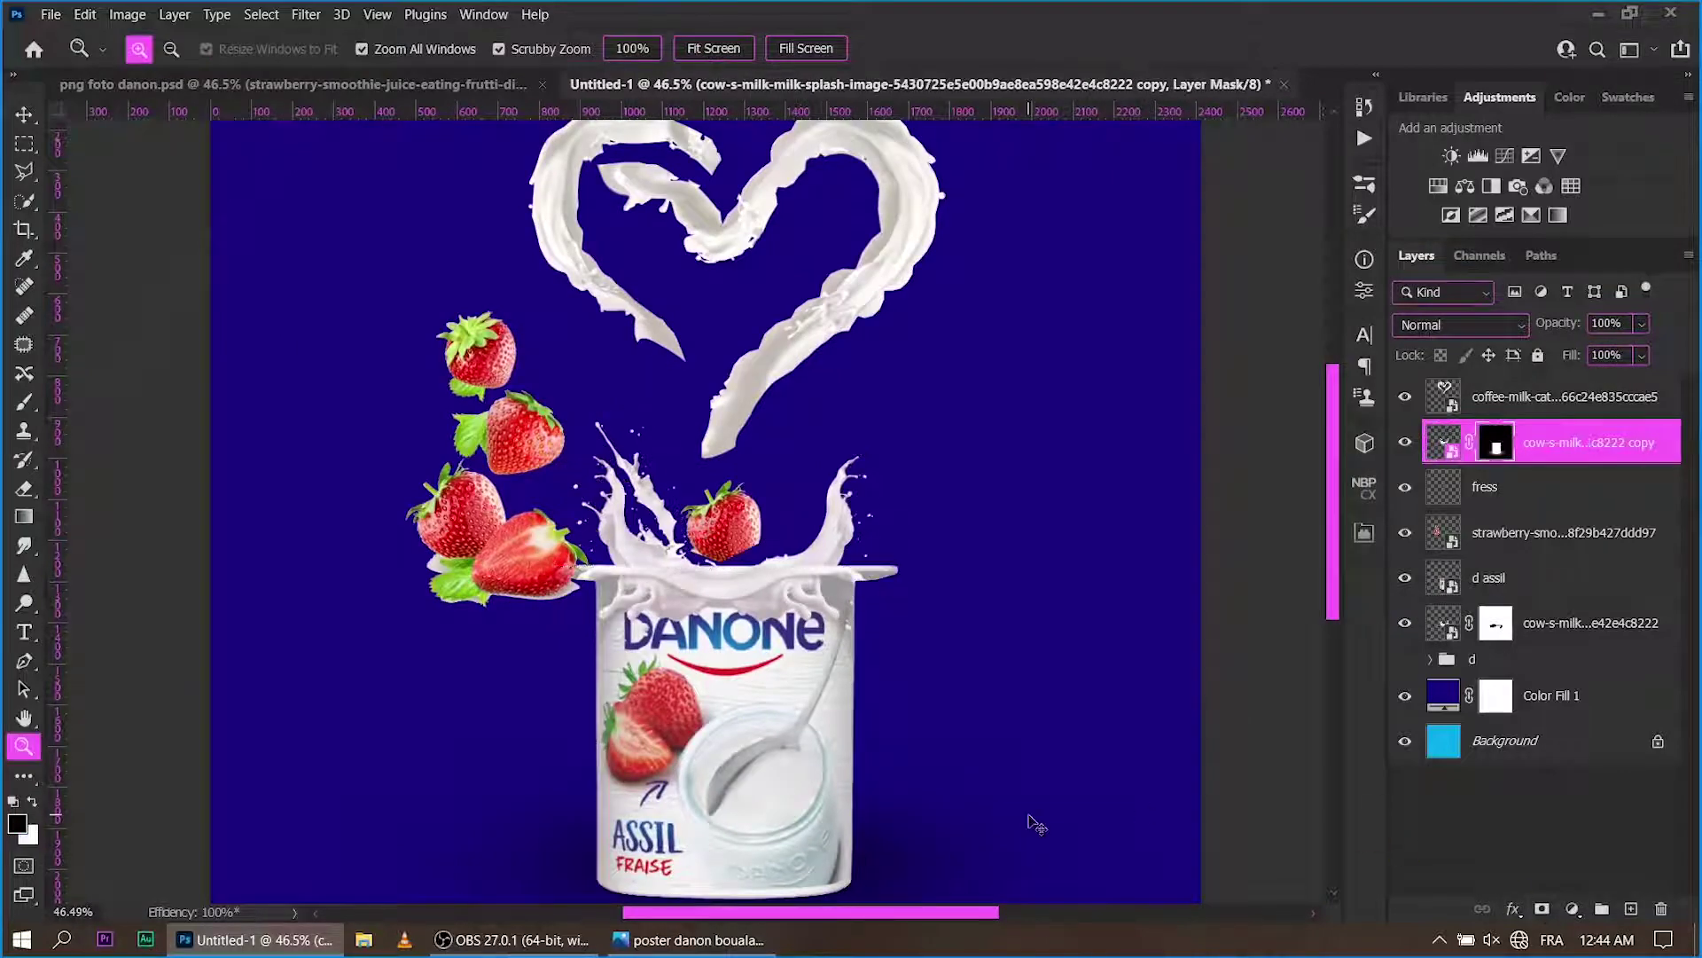
pyautogui.hotkey('ctrl', 'i')
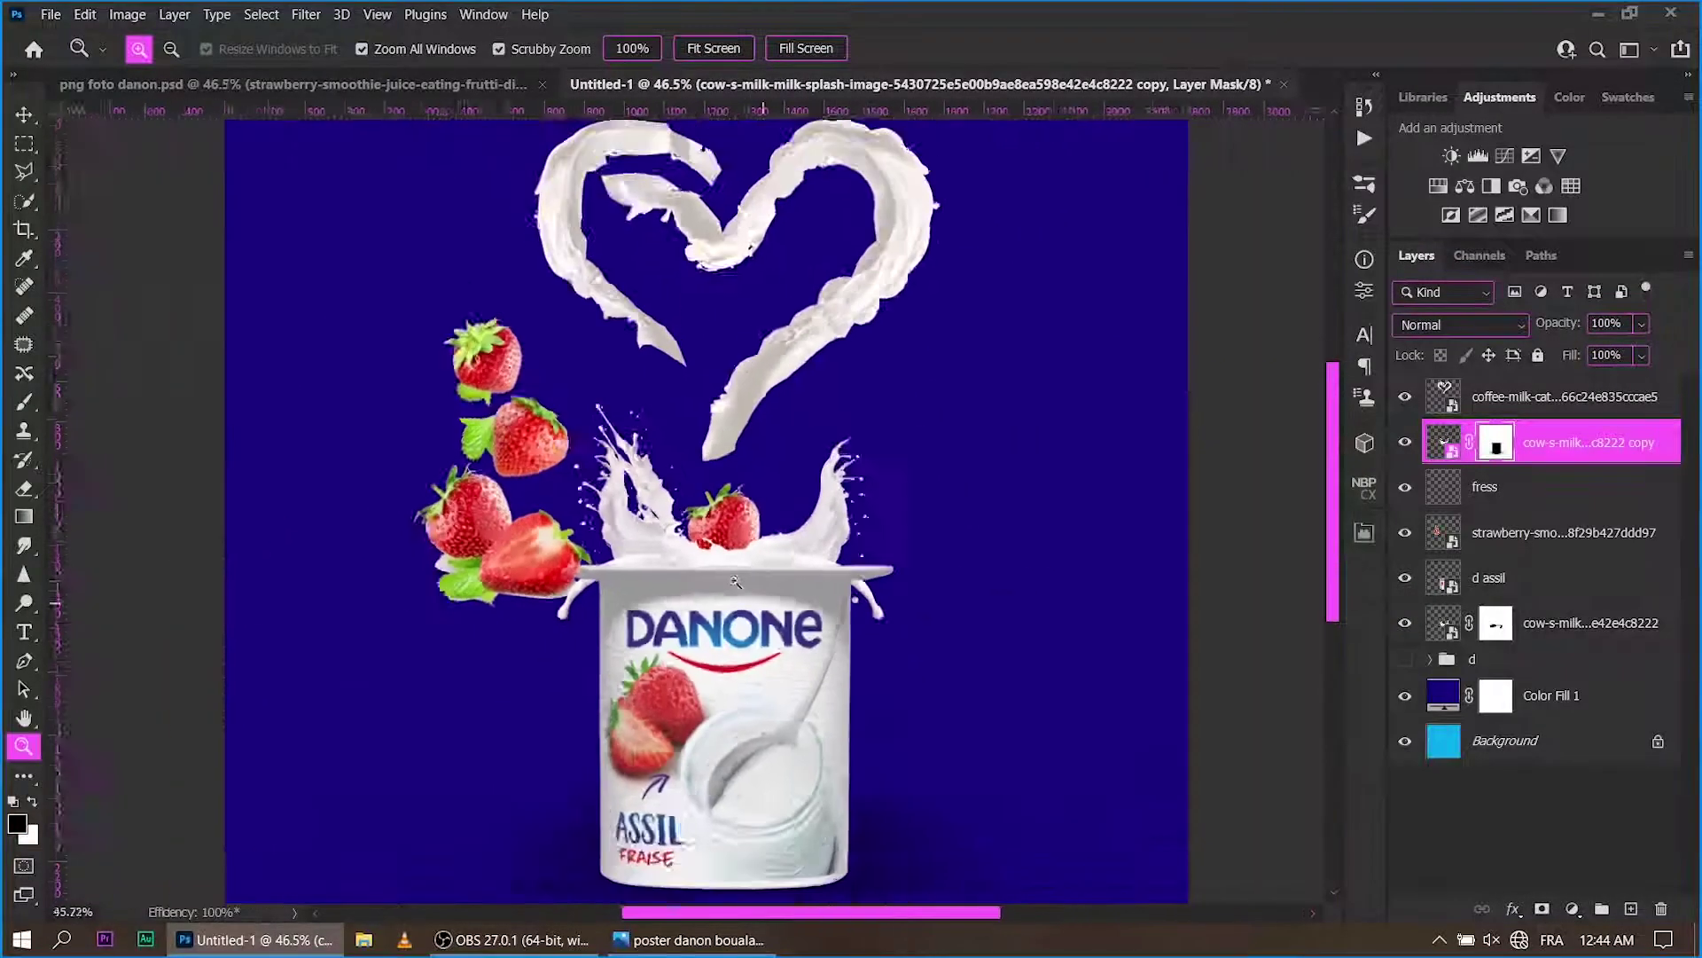
# Lasso the top strawberry and copy it onto a new layer.
pyautogui.press('v')
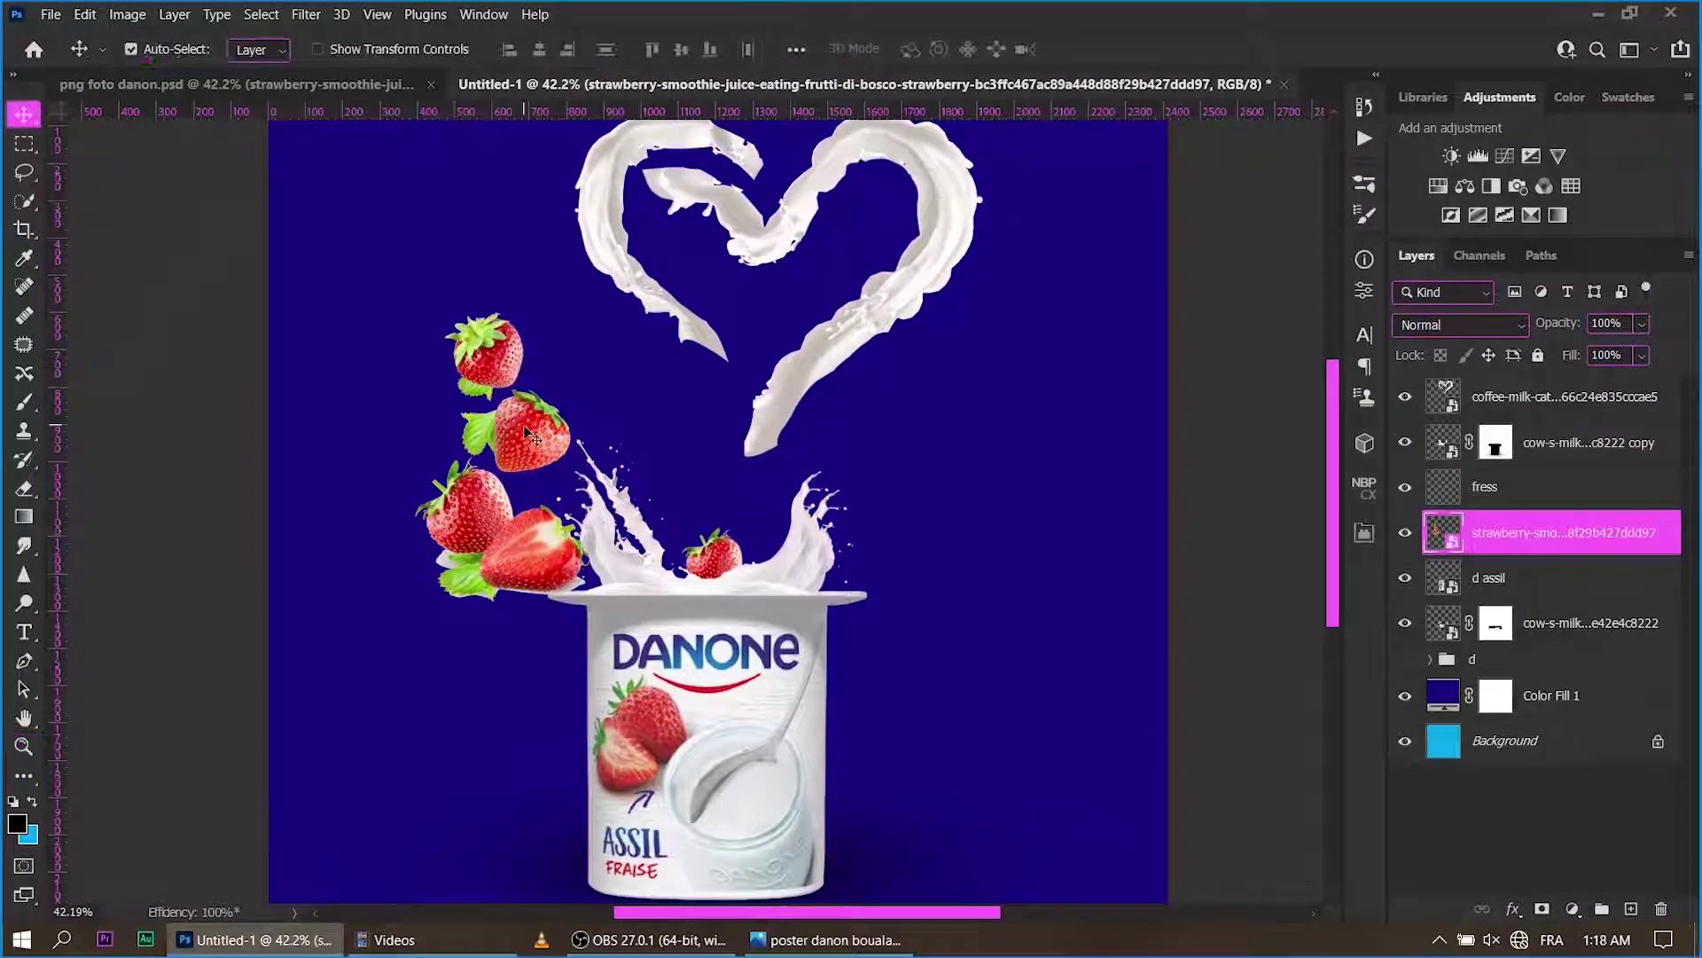
pyautogui.press('z')
pyautogui.moveTo(478, 315); pyautogui.dragTo(544, 332)
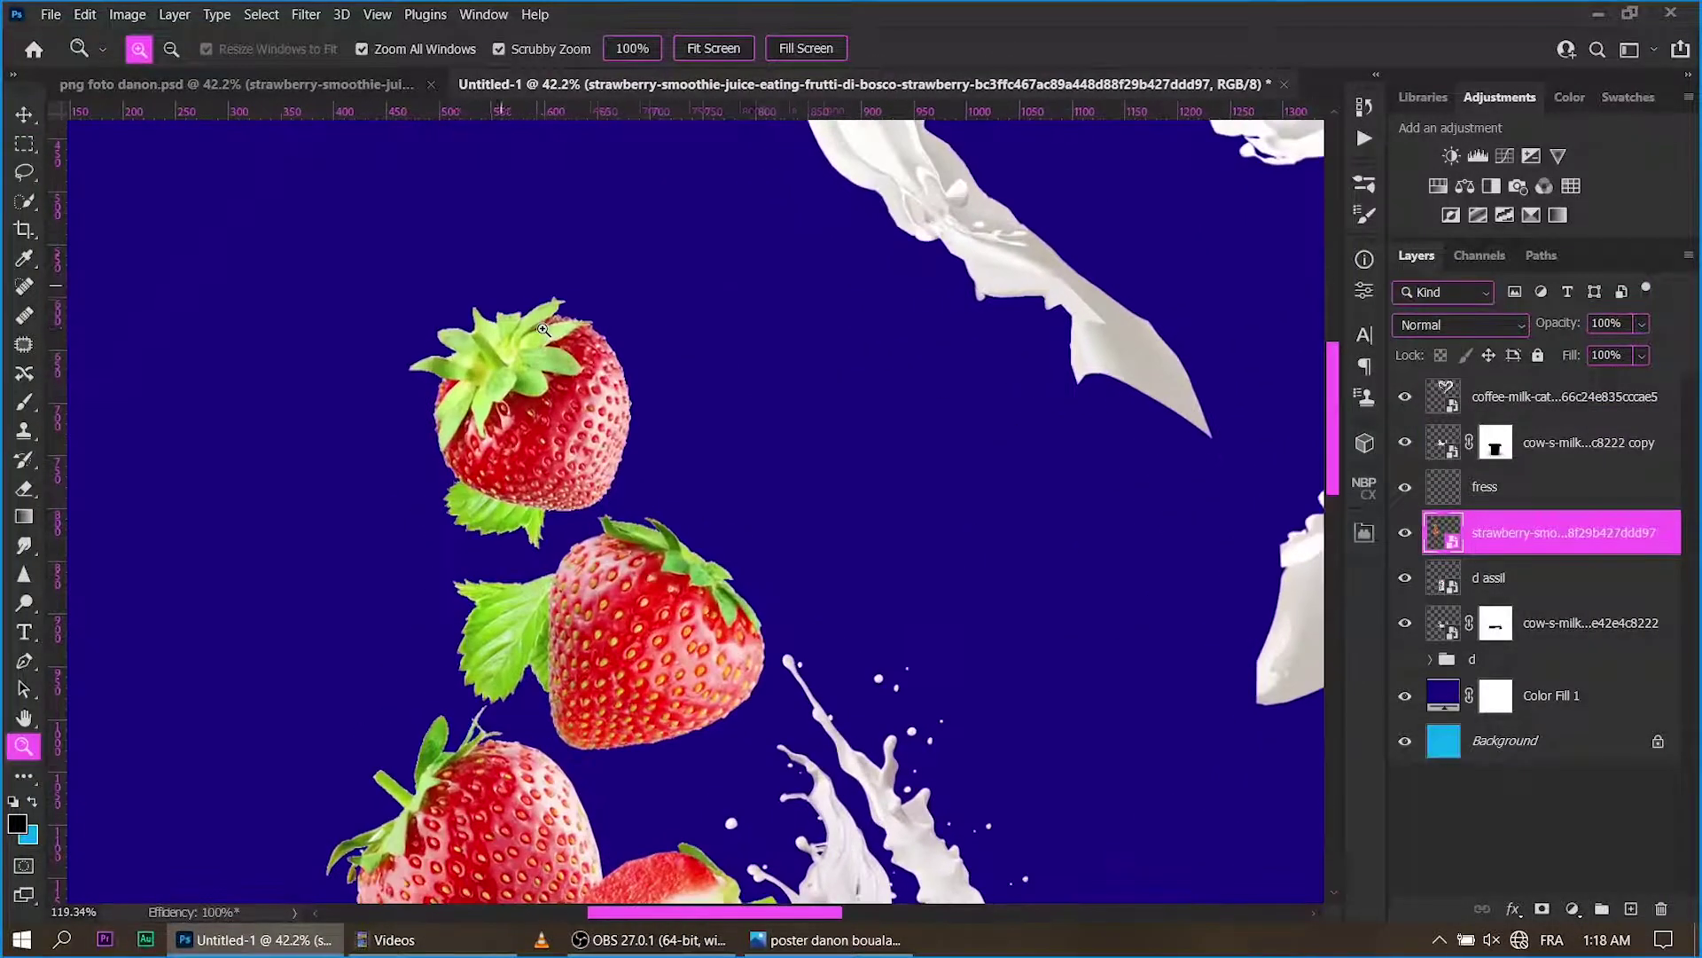
pyautogui.press('l')
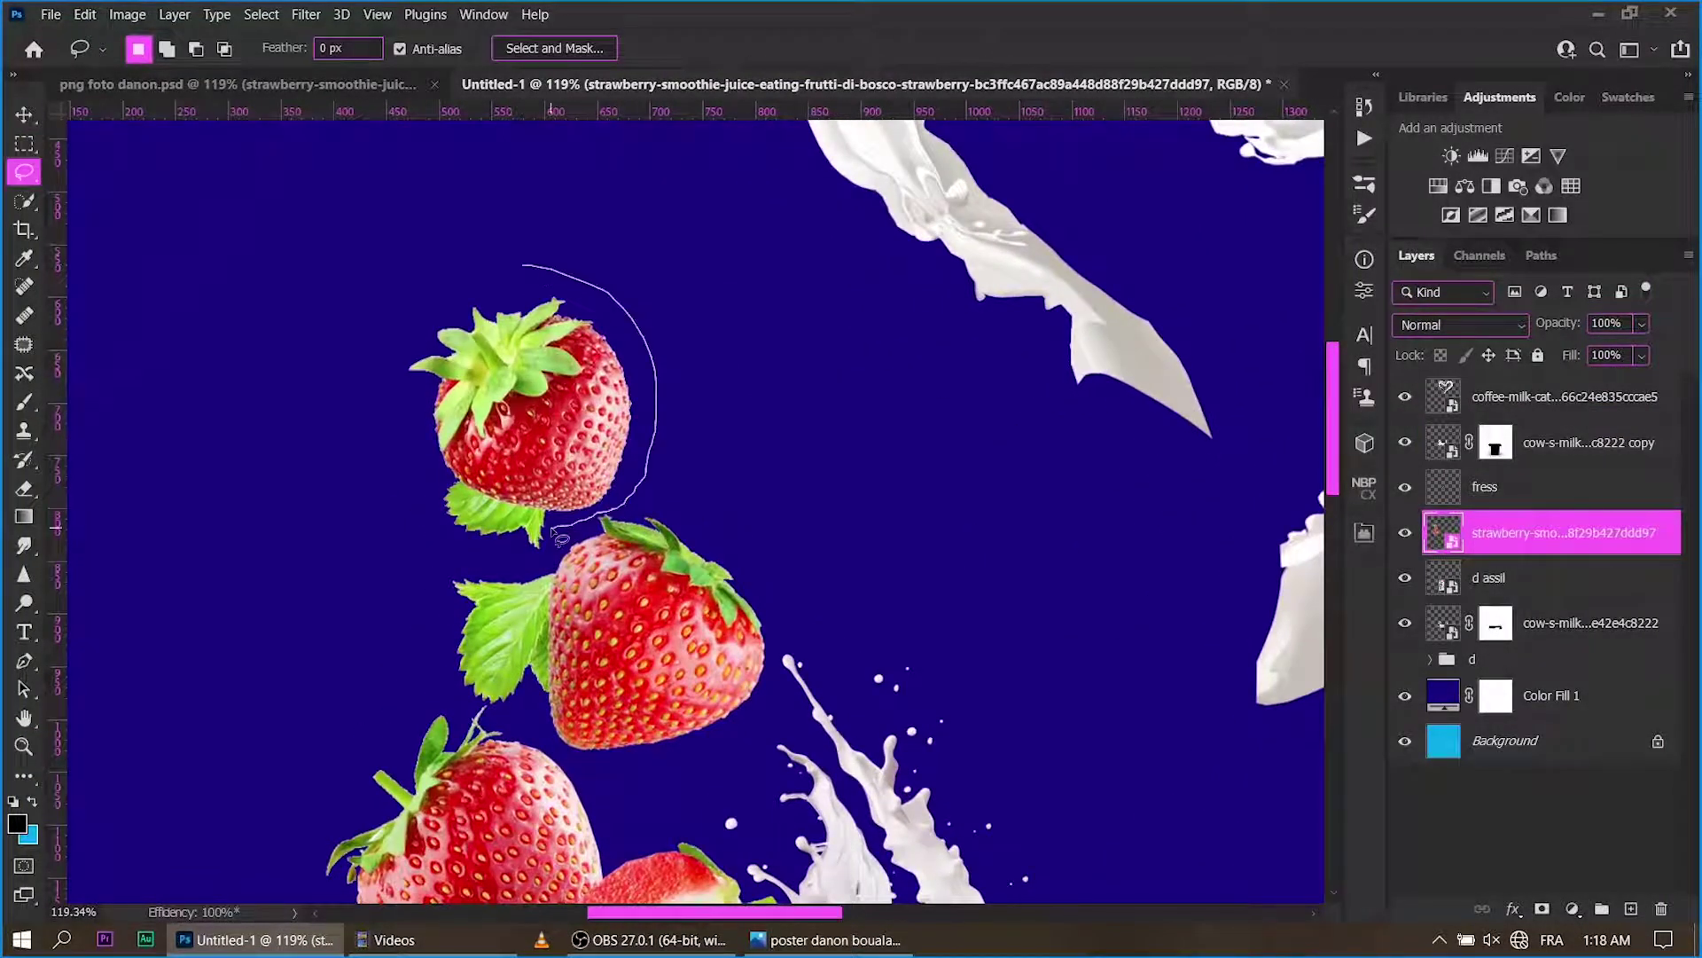
pyautogui.moveTo(536, 273); pyautogui.dragTo(532, 271)
pyautogui.rightClick(520, 361)
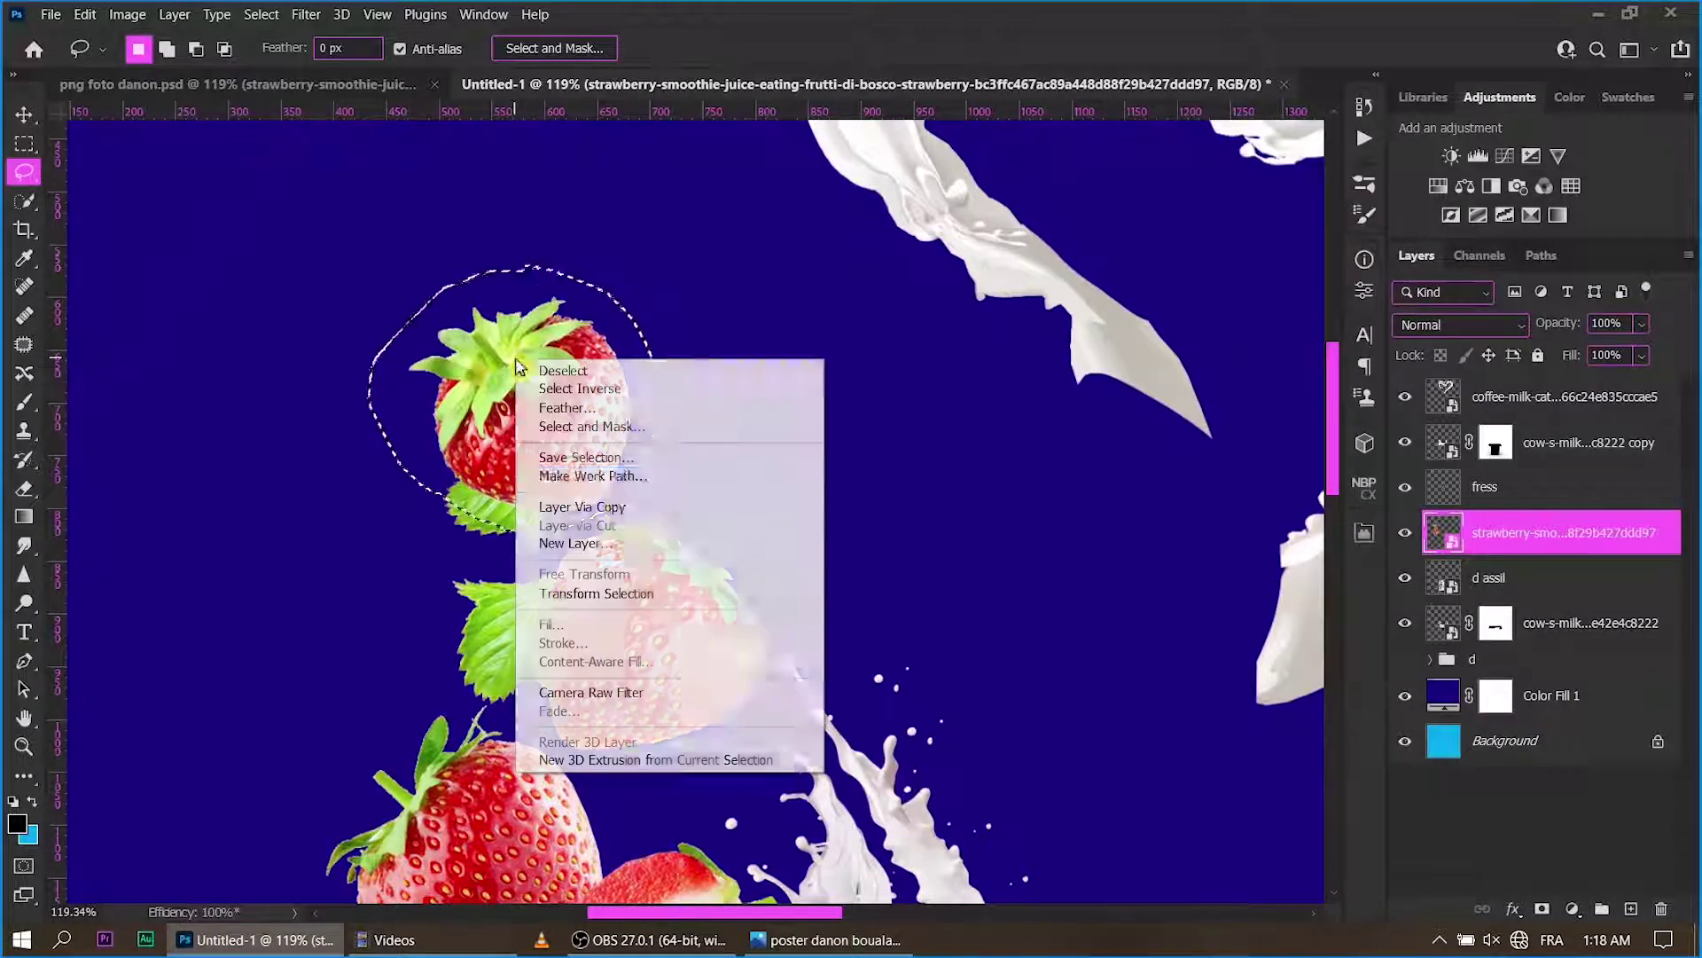
pyautogui.click(639, 551)
pyautogui.press('z')
pyautogui.keyDown('alt'); pyautogui.click(669, 510); pyautogui.keyUp('alt')
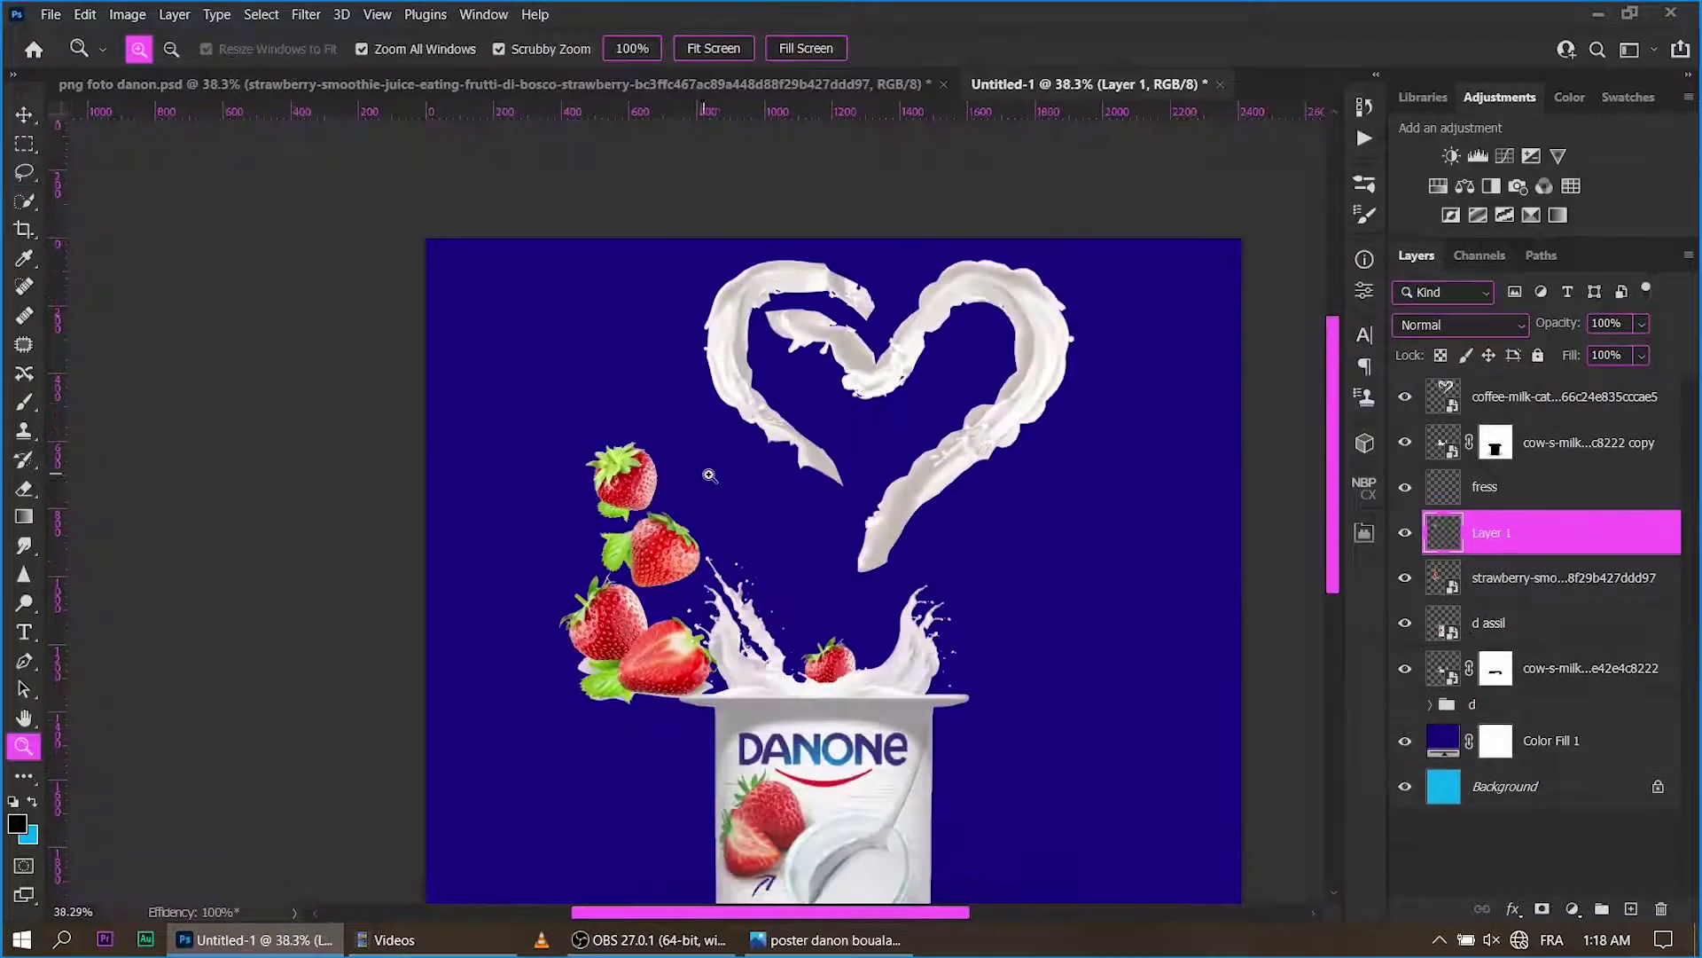
# Move the copied strawberry lower right and shrink it to about 79%.
pyautogui.hotkey('ctrl', 't')
pyautogui.moveTo(761, 600)
pyautogui.mouseDown()
pyautogui.moveTo(850, 669)
pyautogui.moveTo(832, 650)
pyautogui.moveTo(929, 685)
pyautogui.mouseUp()
pyautogui.click(1174, 49)
pyautogui.press('z')
# Erase the leaf below the small strawberry with the Hard Round eraser.
pyautogui.press('e')
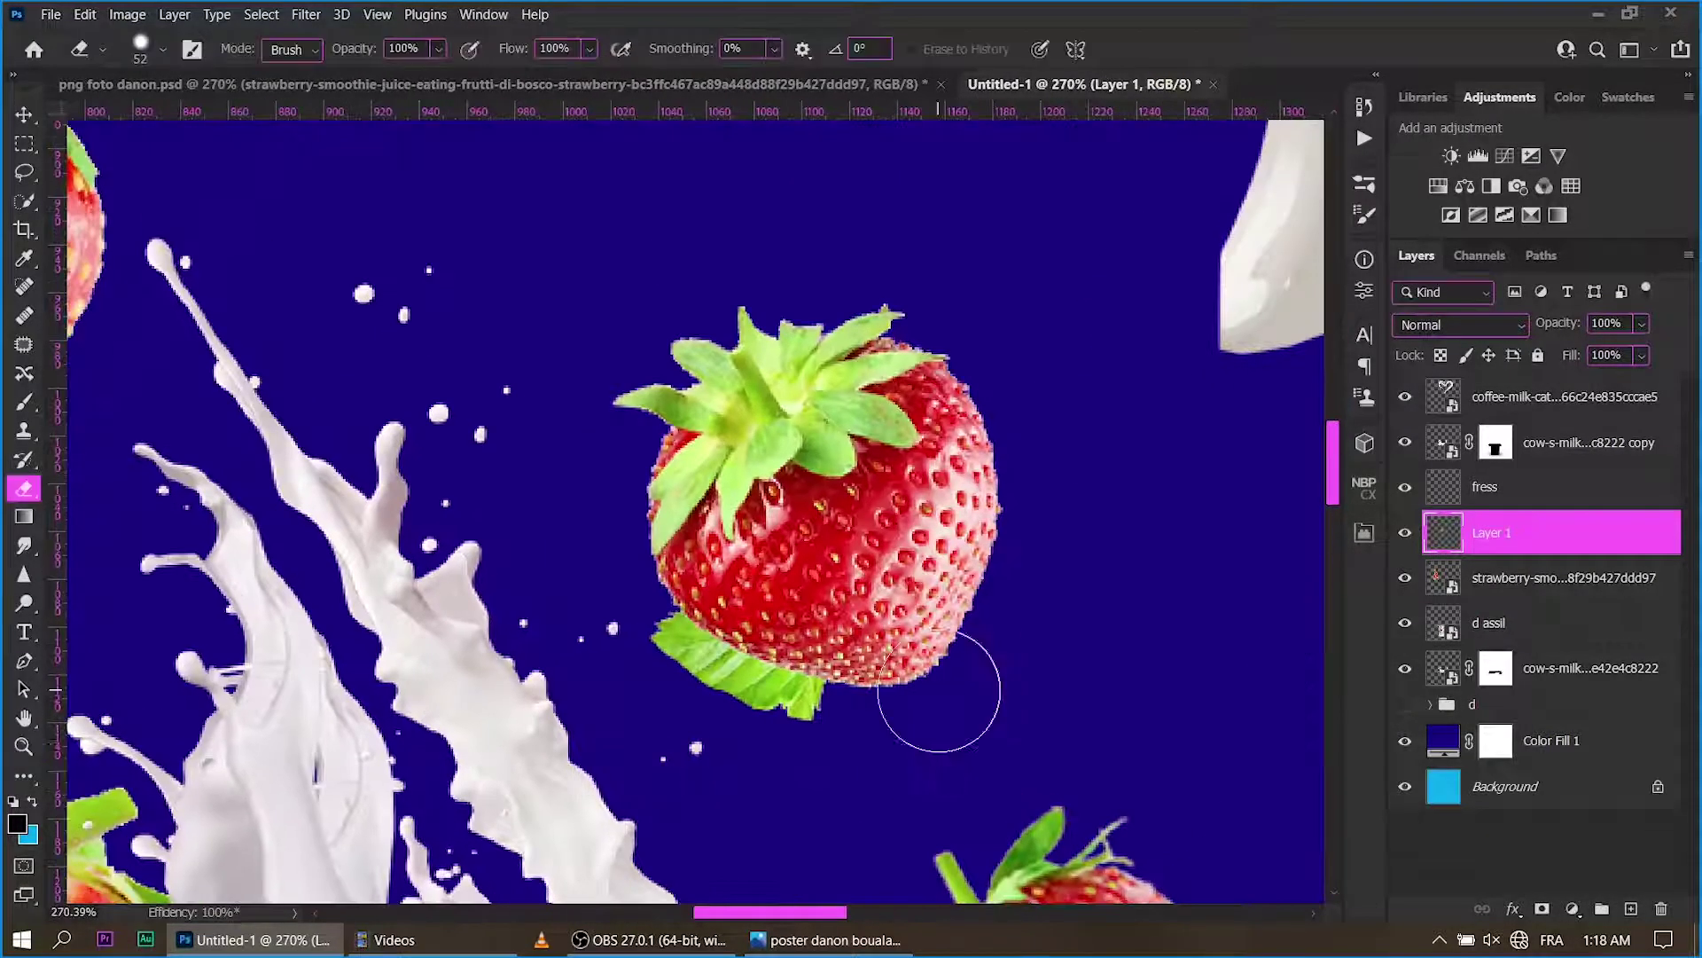
pyautogui.rightClick(749, 741)
pyautogui.doubleClick(877, 836)
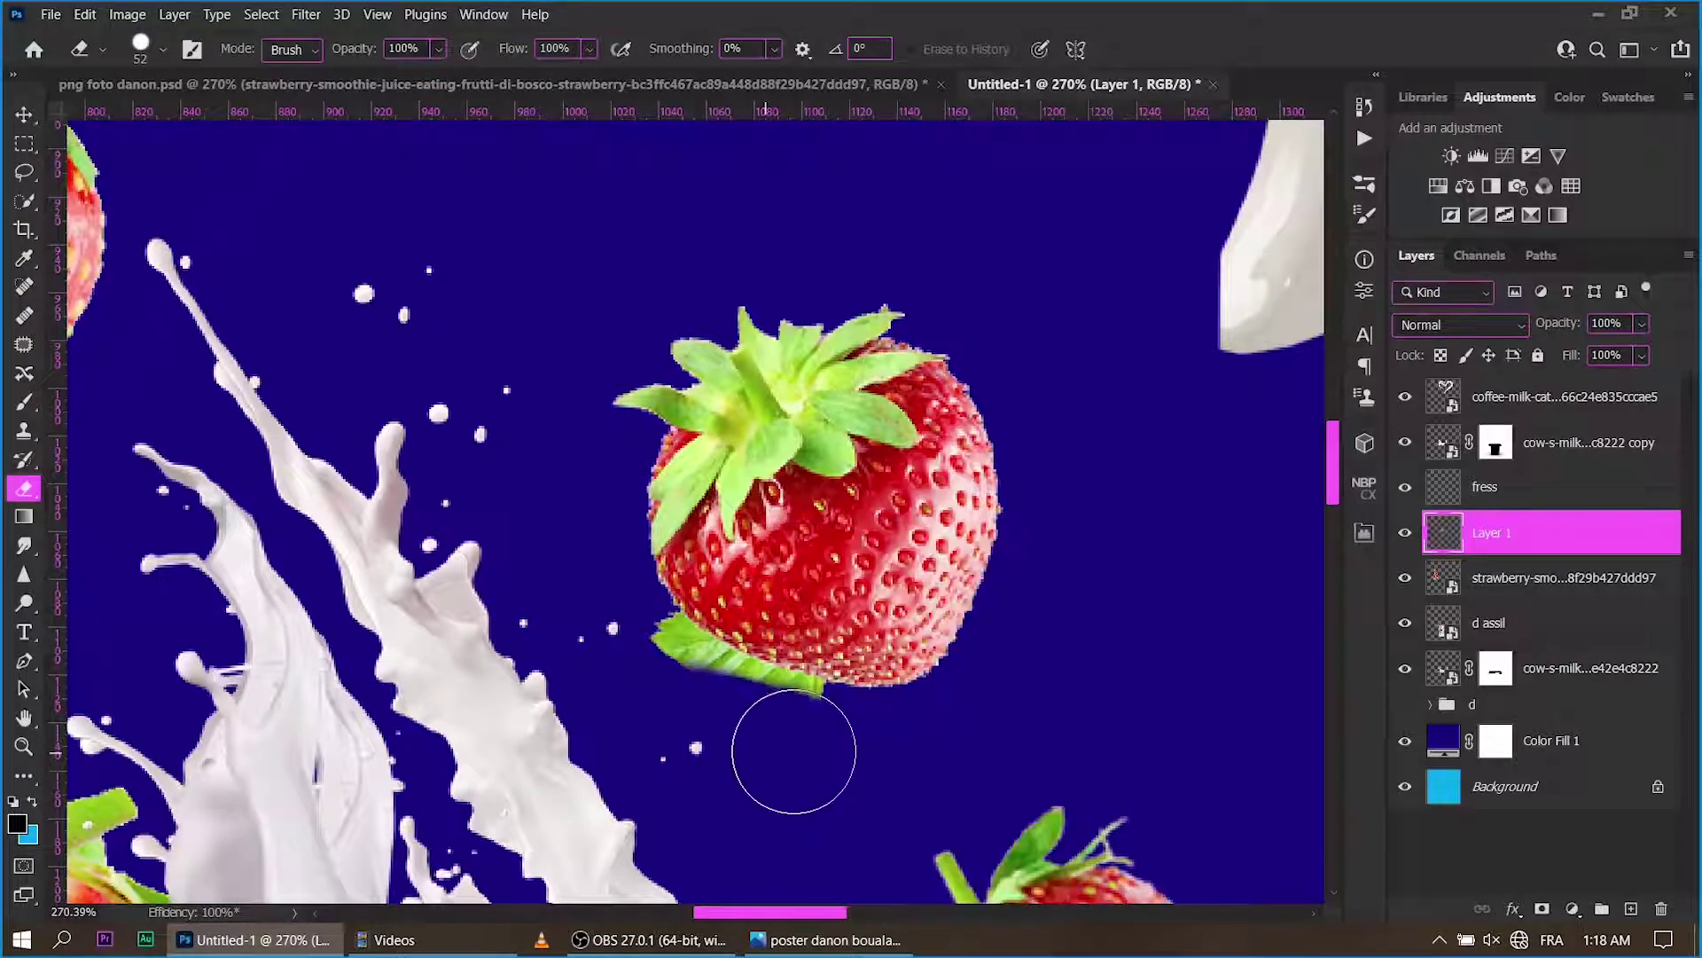
pyautogui.moveTo(753, 722)
pyautogui.mouseDown()
pyautogui.moveTo(638, 676)
pyautogui.moveTo(744, 721)
pyautogui.mouseUp()
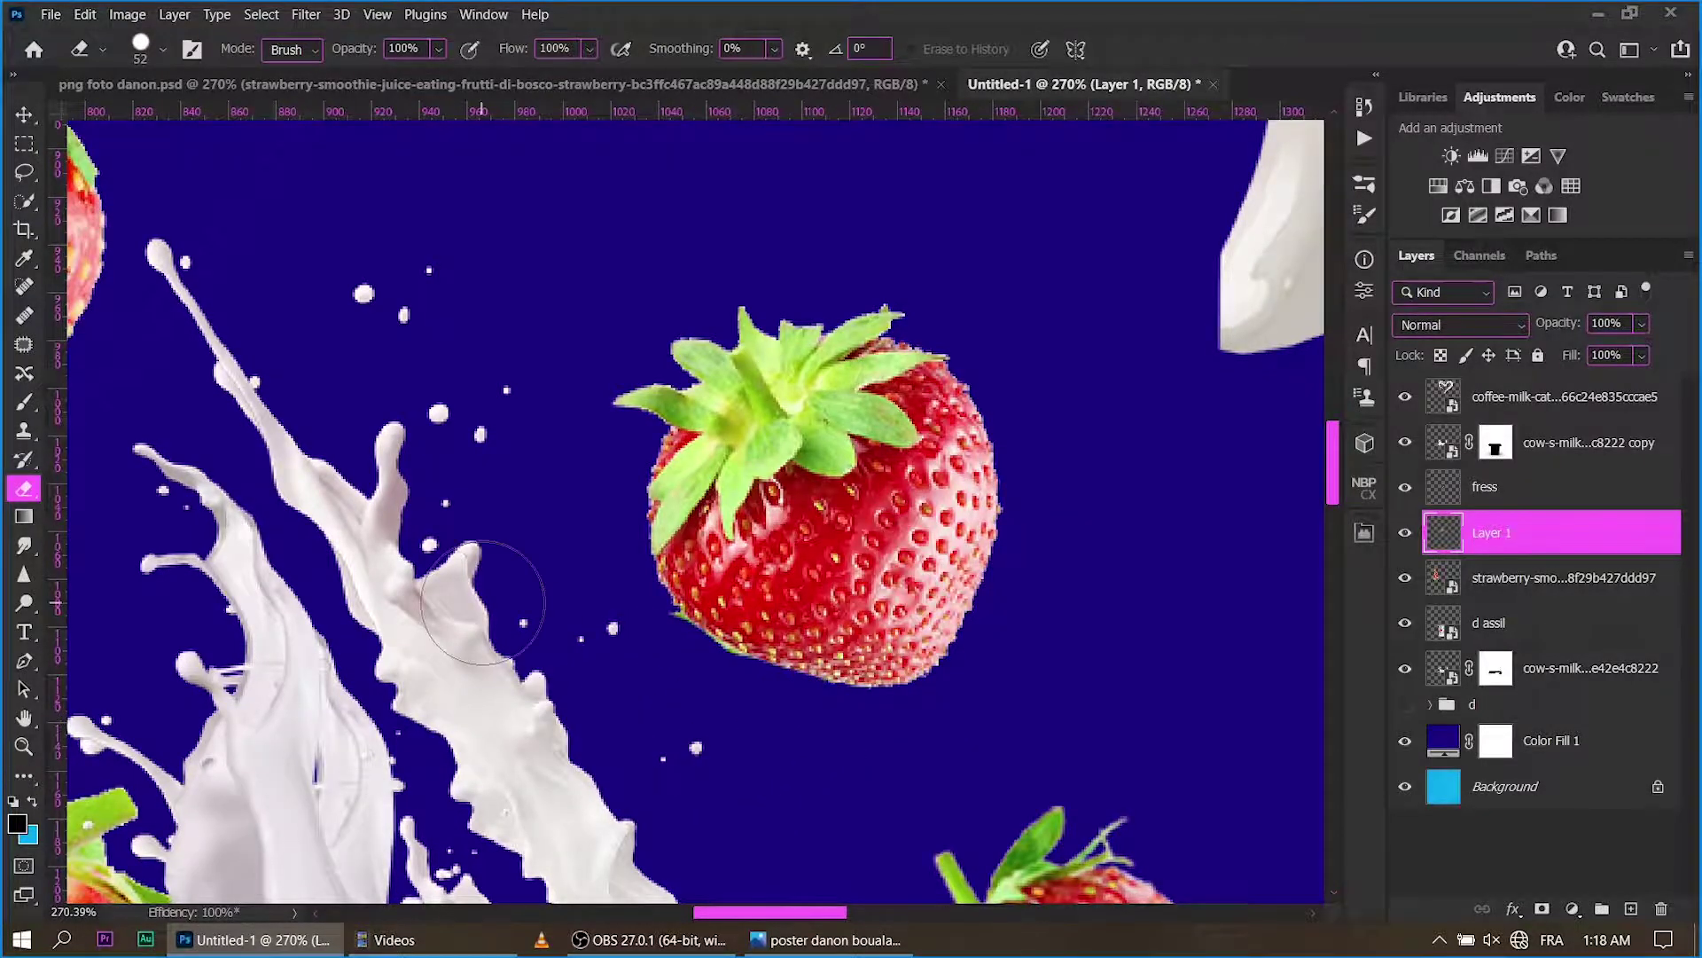
pyautogui.press('z')
pyautogui.moveTo(514, 589); pyautogui.dragTo(381, 589)
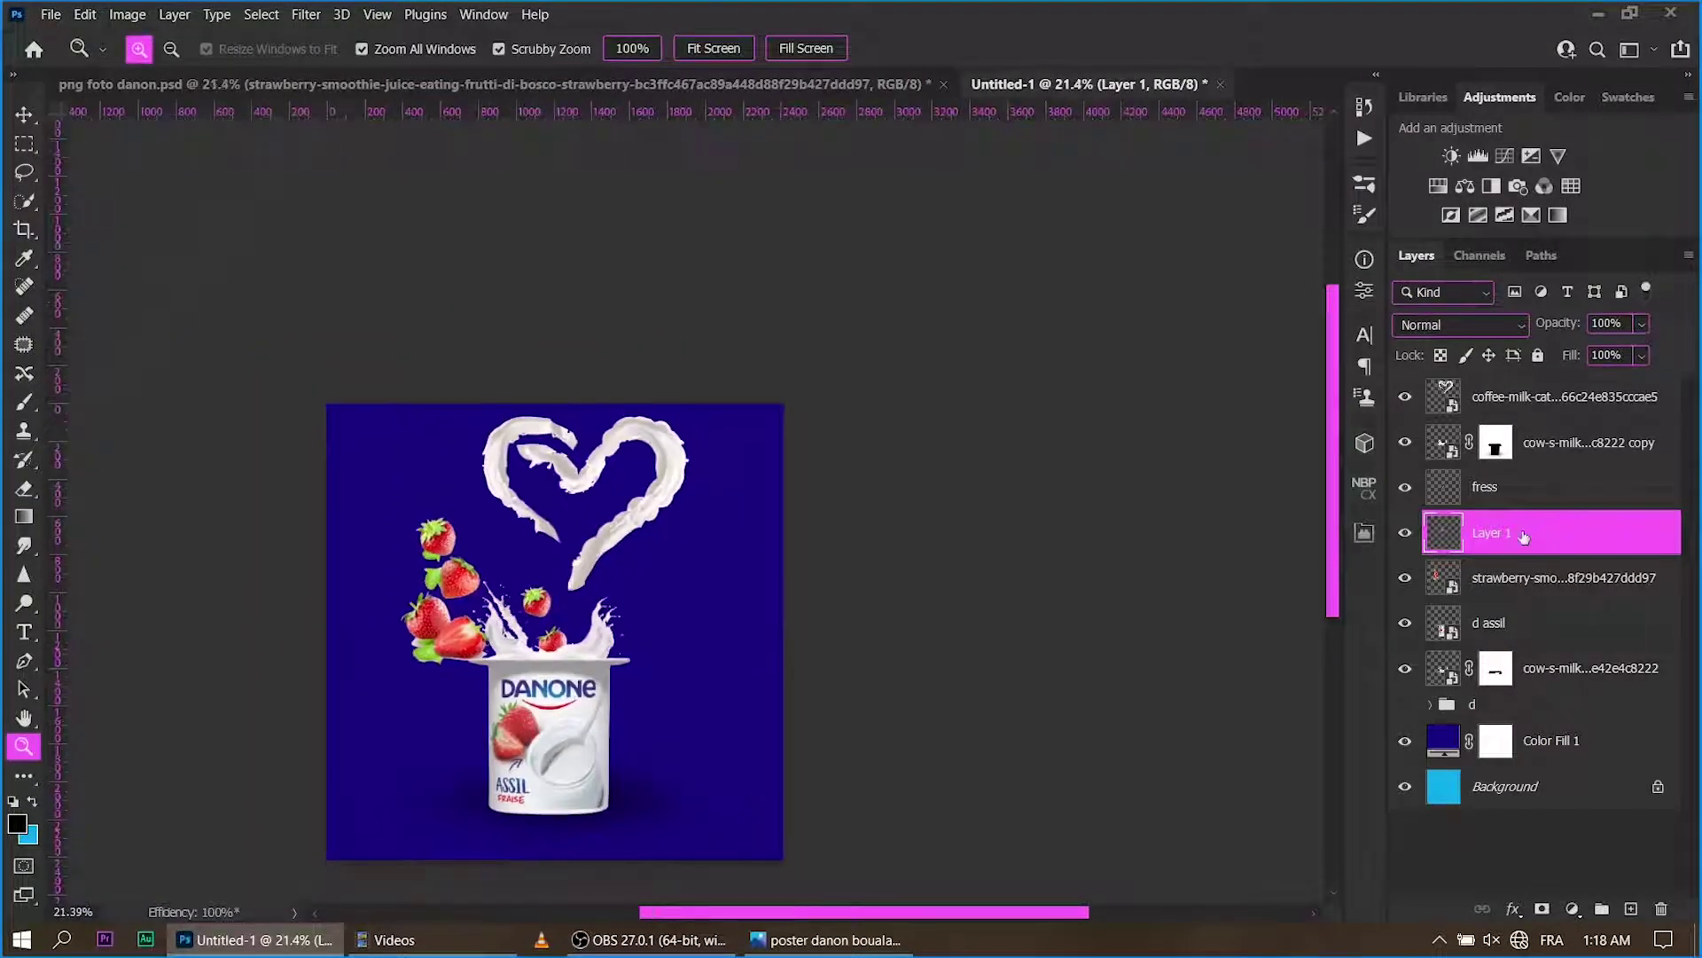
pyautogui.keyDown('shift'); pyautogui.click(1511, 494); pyautogui.keyUp('shift')
# Group the cup, splash and strawberry layers into group 'd a'.
pyautogui.keyDown('shift'); pyautogui.click(1539, 443); pyautogui.keyUp('shift')
pyautogui.keyDown('ctrl'); pyautogui.click(1514, 624); pyautogui.keyUp('ctrl')
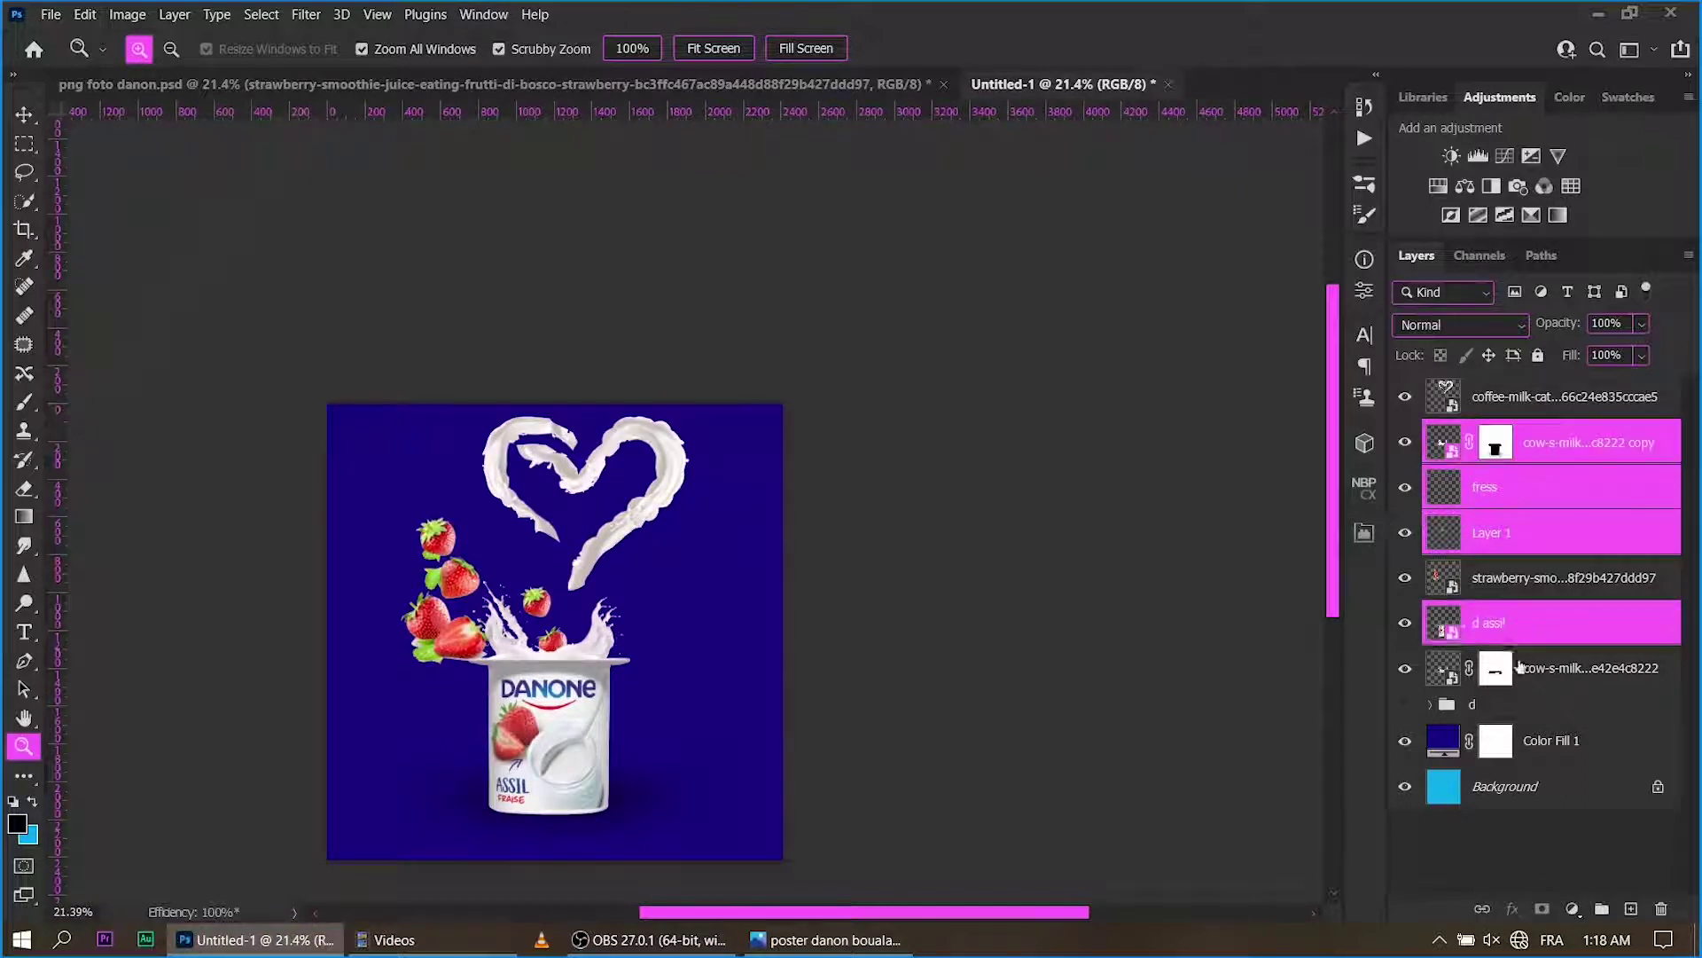
pyautogui.keyDown('ctrl'); pyautogui.click(1520, 669); pyautogui.keyUp('ctrl')
pyautogui.hotkey('ctrl', 'g')
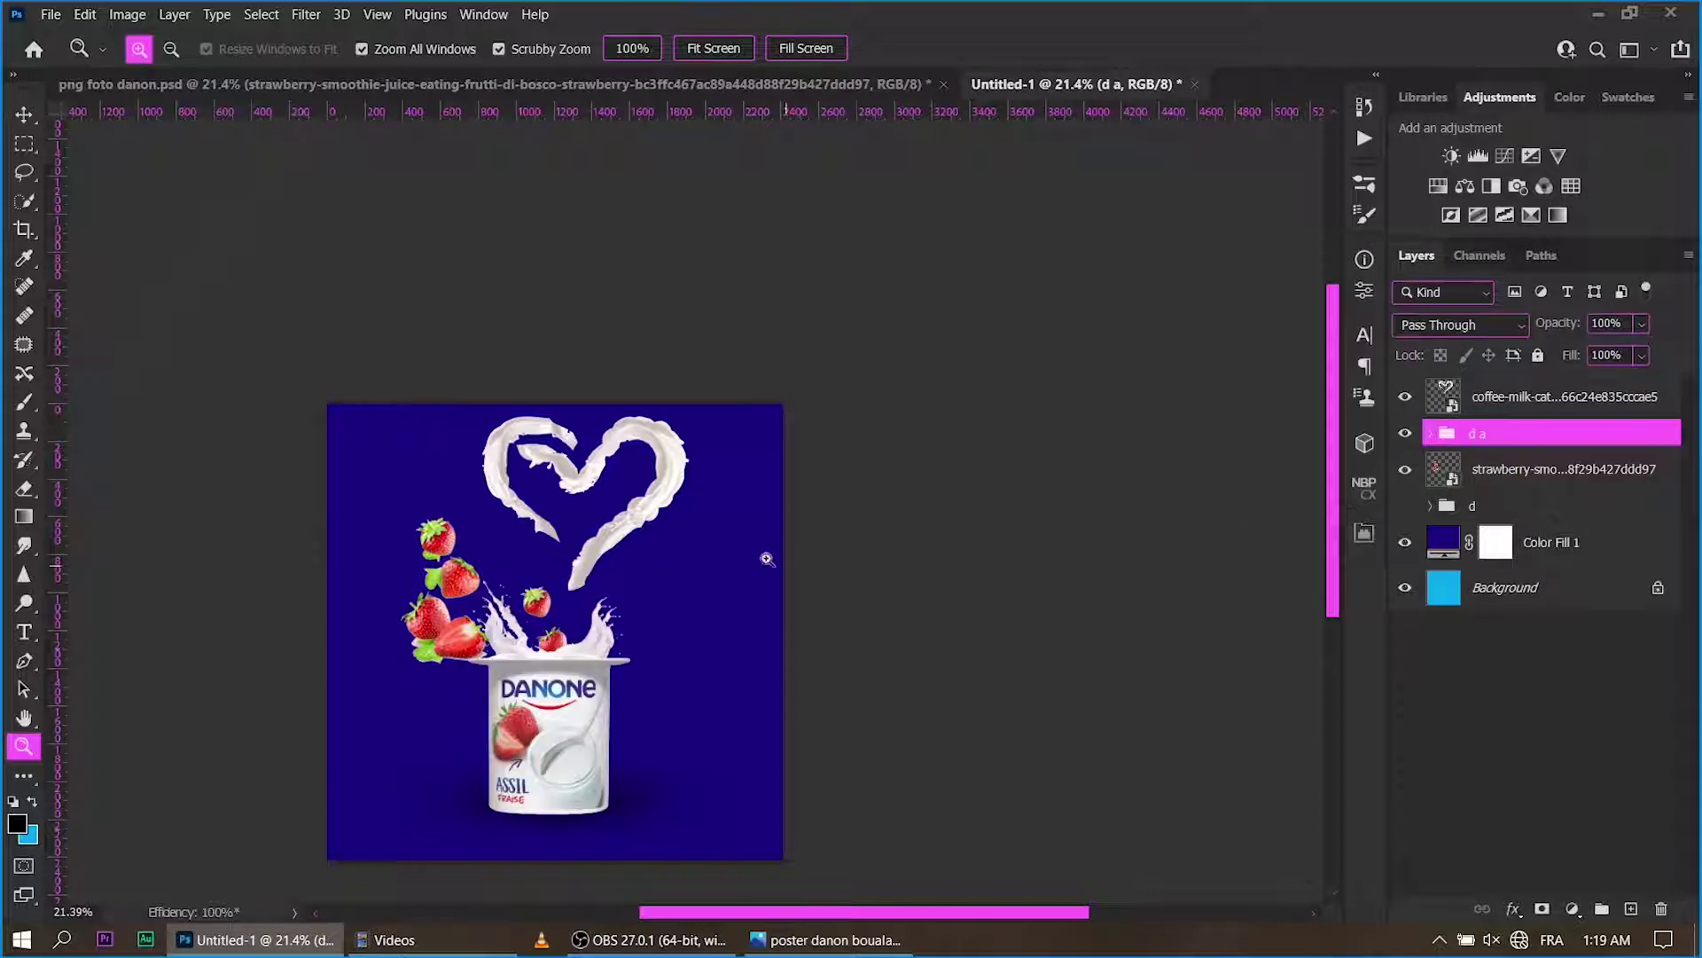
# Zoom in on the milk heart and select the strawberry photo layer.
pyautogui.click(1516, 401)
pyautogui.scroll(3, 532, 484)
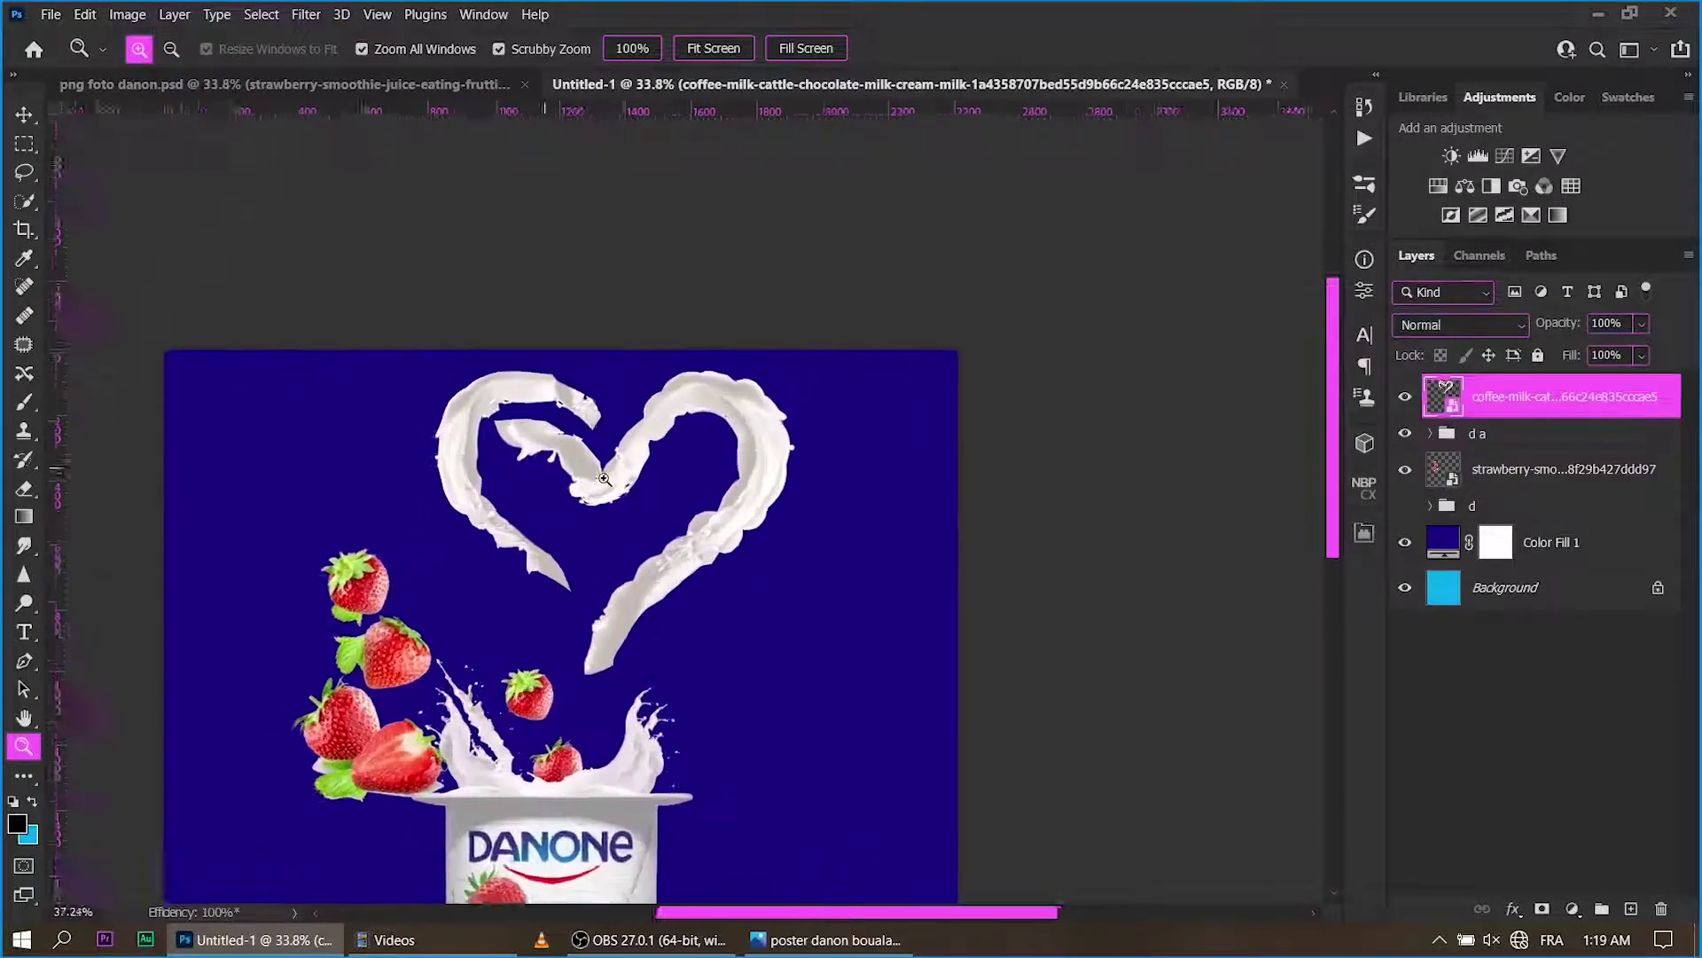
pyautogui.scroll(2, 523, 486)
pyautogui.press('v')
pyautogui.click(333, 611)
# Lasso the cut strawberry half and copy it onto a new Layer 2.
pyautogui.press('h')
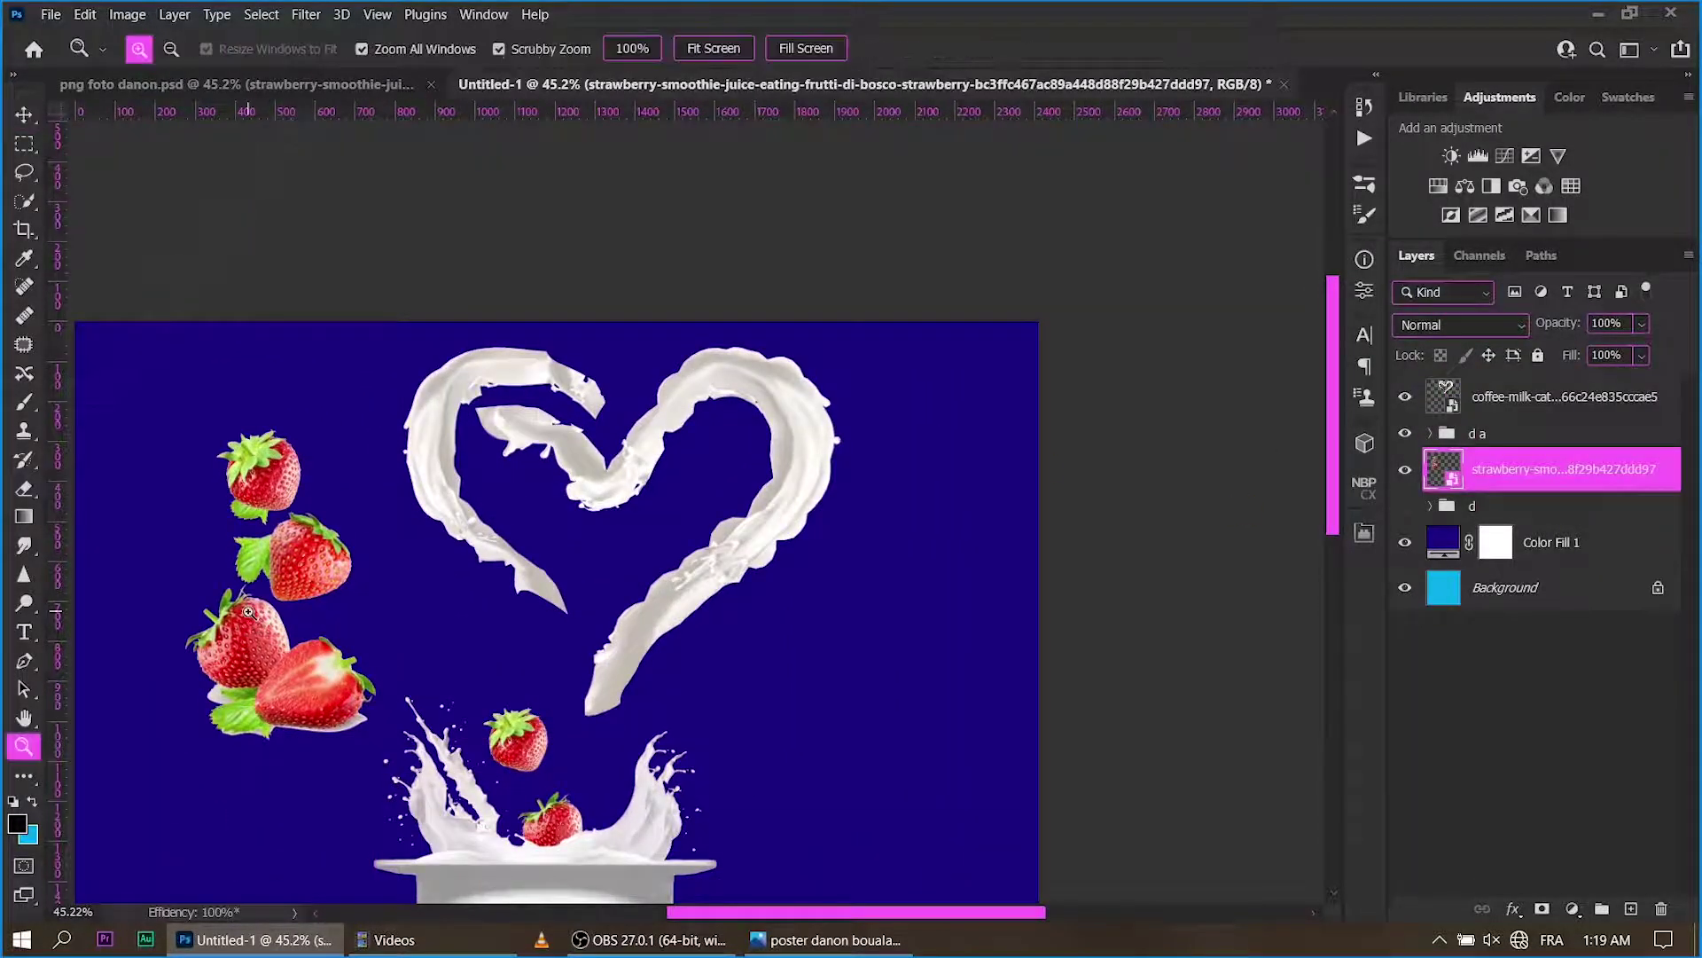
pyautogui.scroll(5, 255, 665)
pyautogui.press('l')
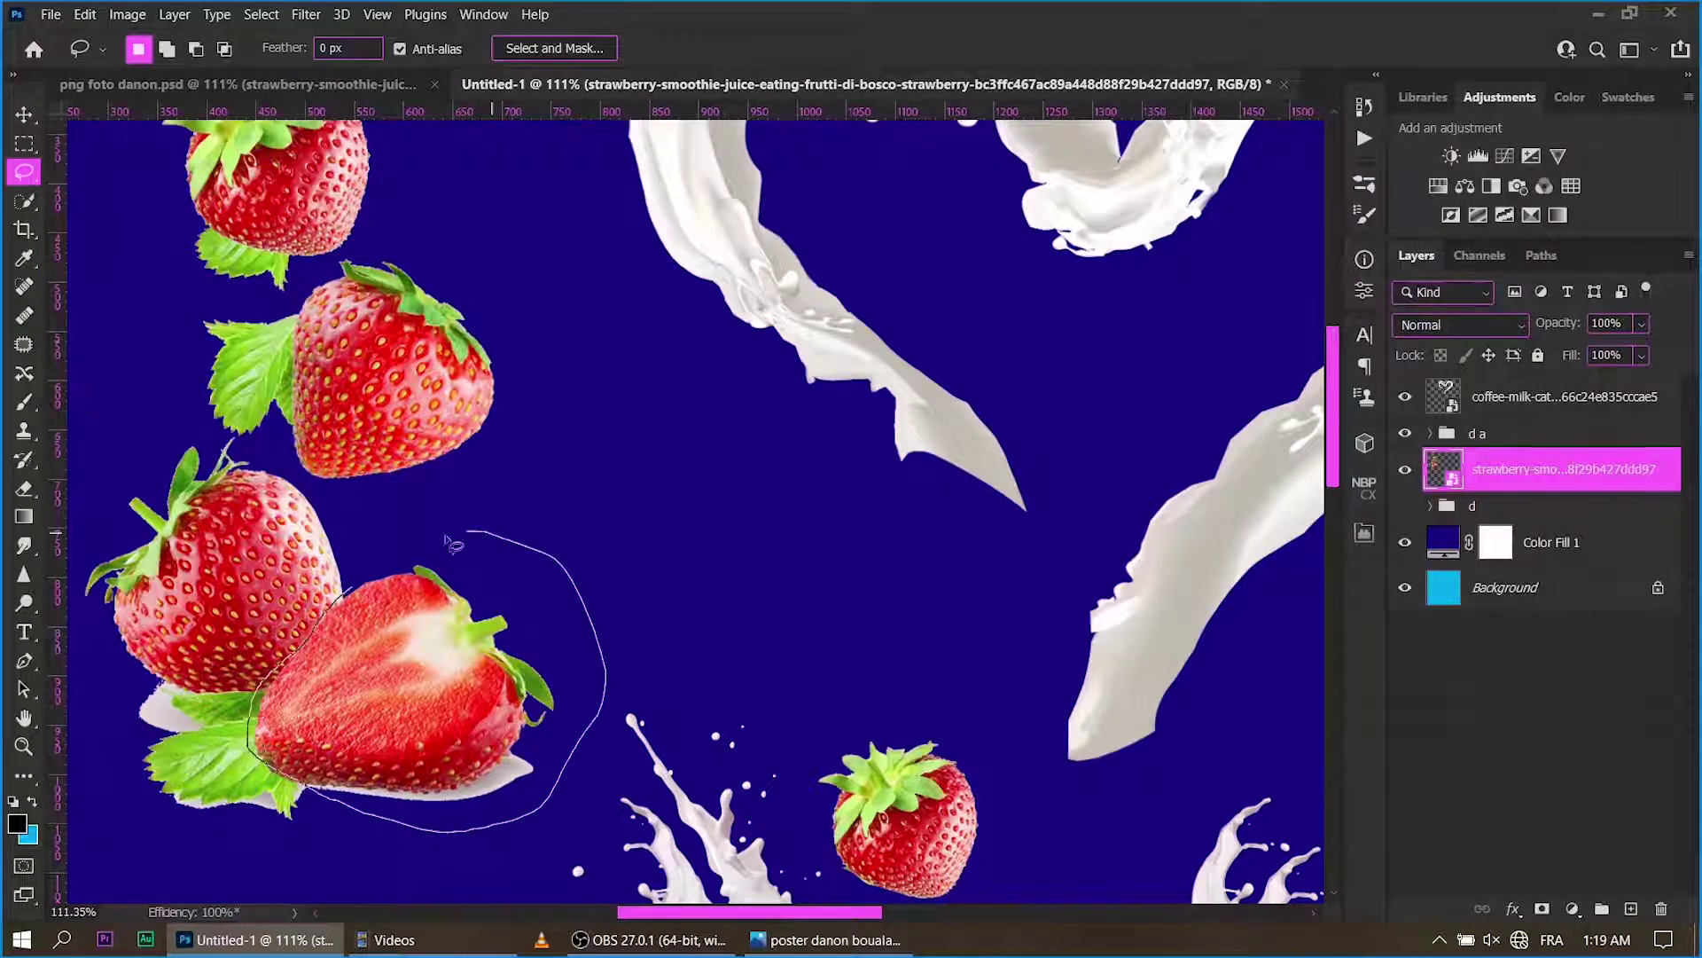
pyautogui.moveTo(353, 601); pyautogui.dragTo(347, 592)
pyautogui.rightClick(454, 233)
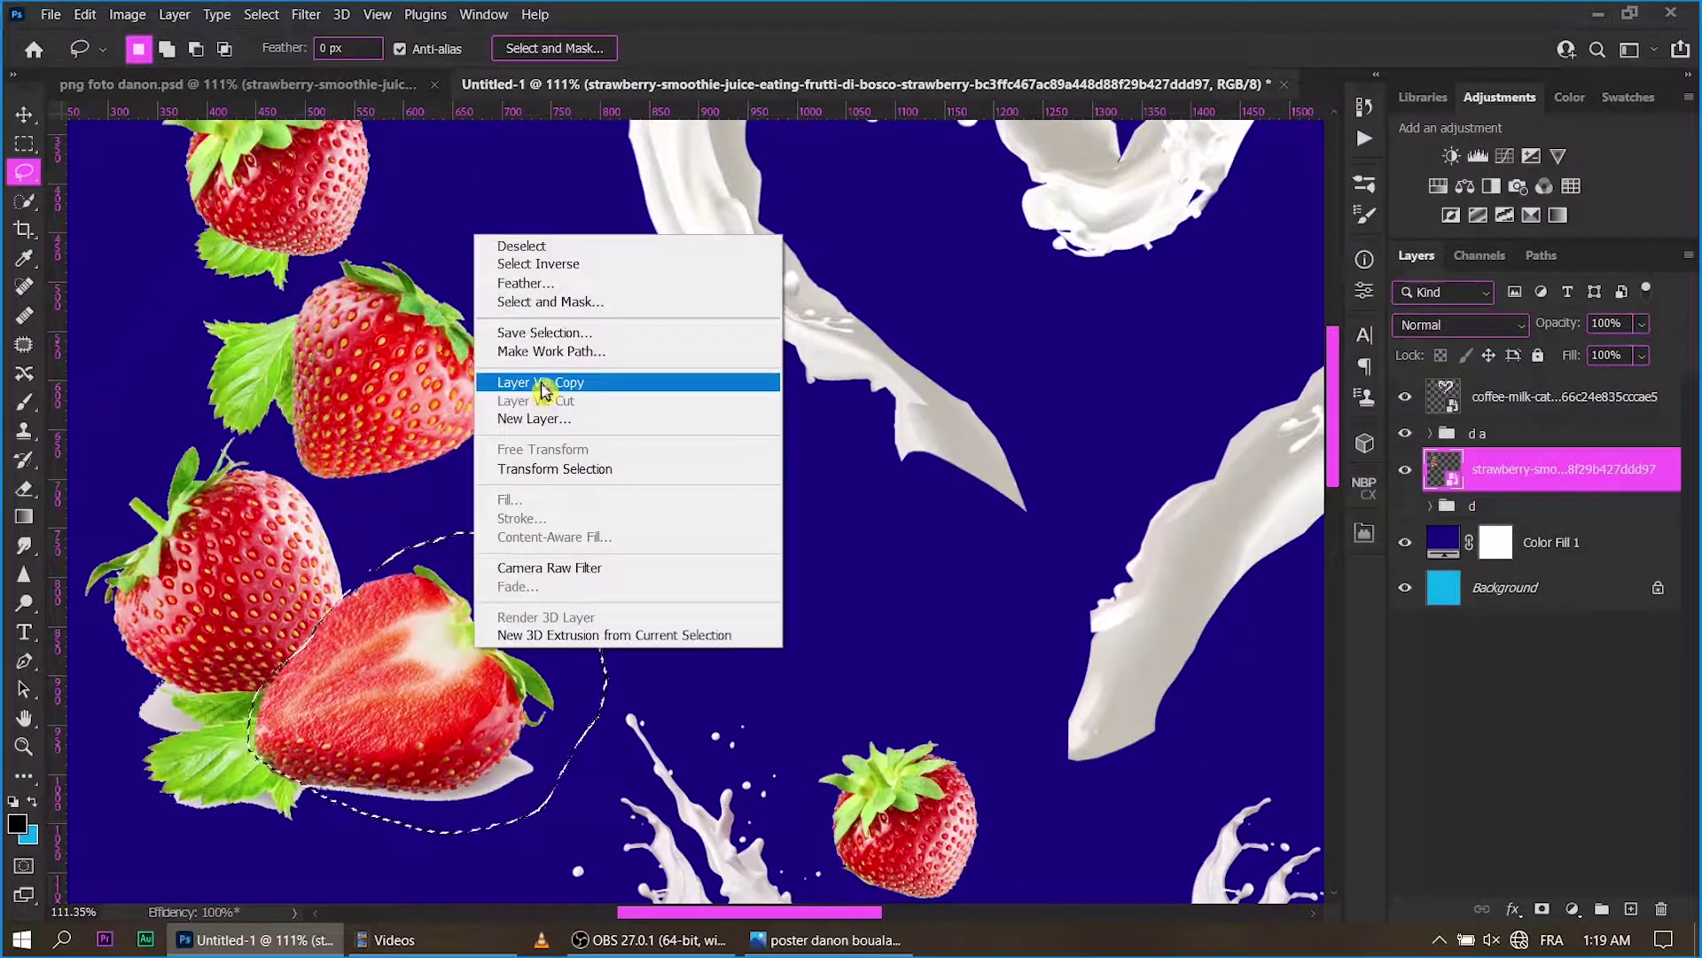
pyautogui.click(543, 384)
# Move Layer 2 above the milk heart layer and drag the strawberry onto the heart.
pyautogui.press('v')
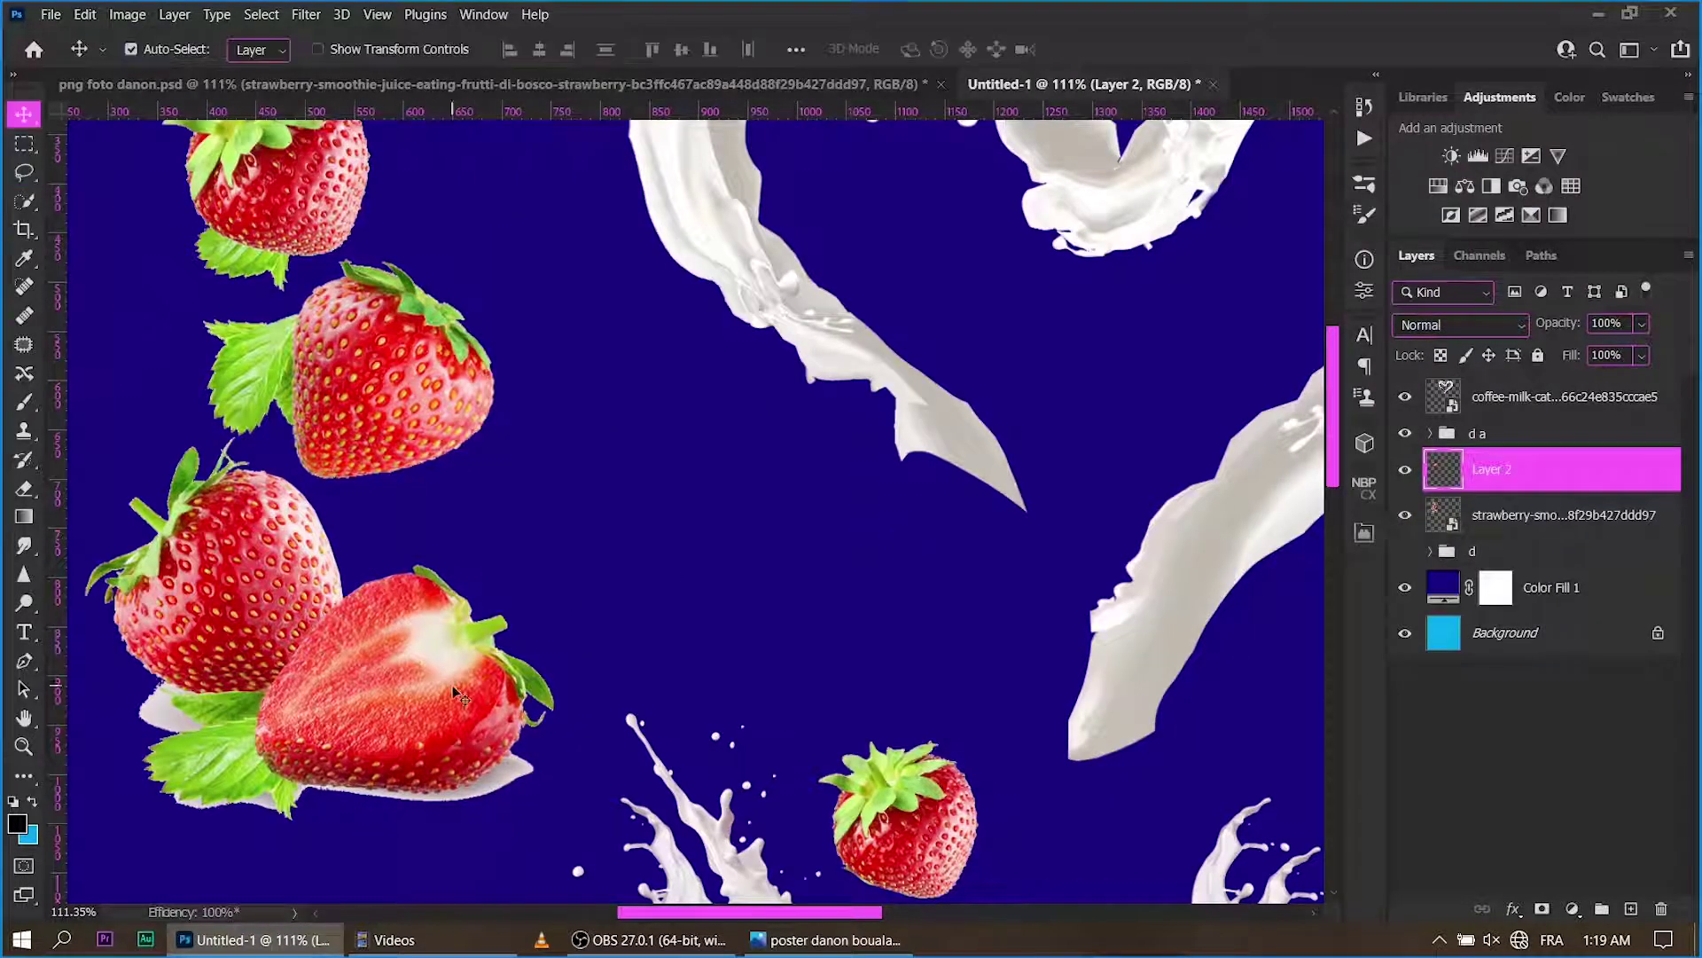
pyautogui.moveTo(452, 685); pyautogui.dragTo(1073, 461)
pyautogui.moveTo(1508, 470); pyautogui.dragTo(1512, 372)
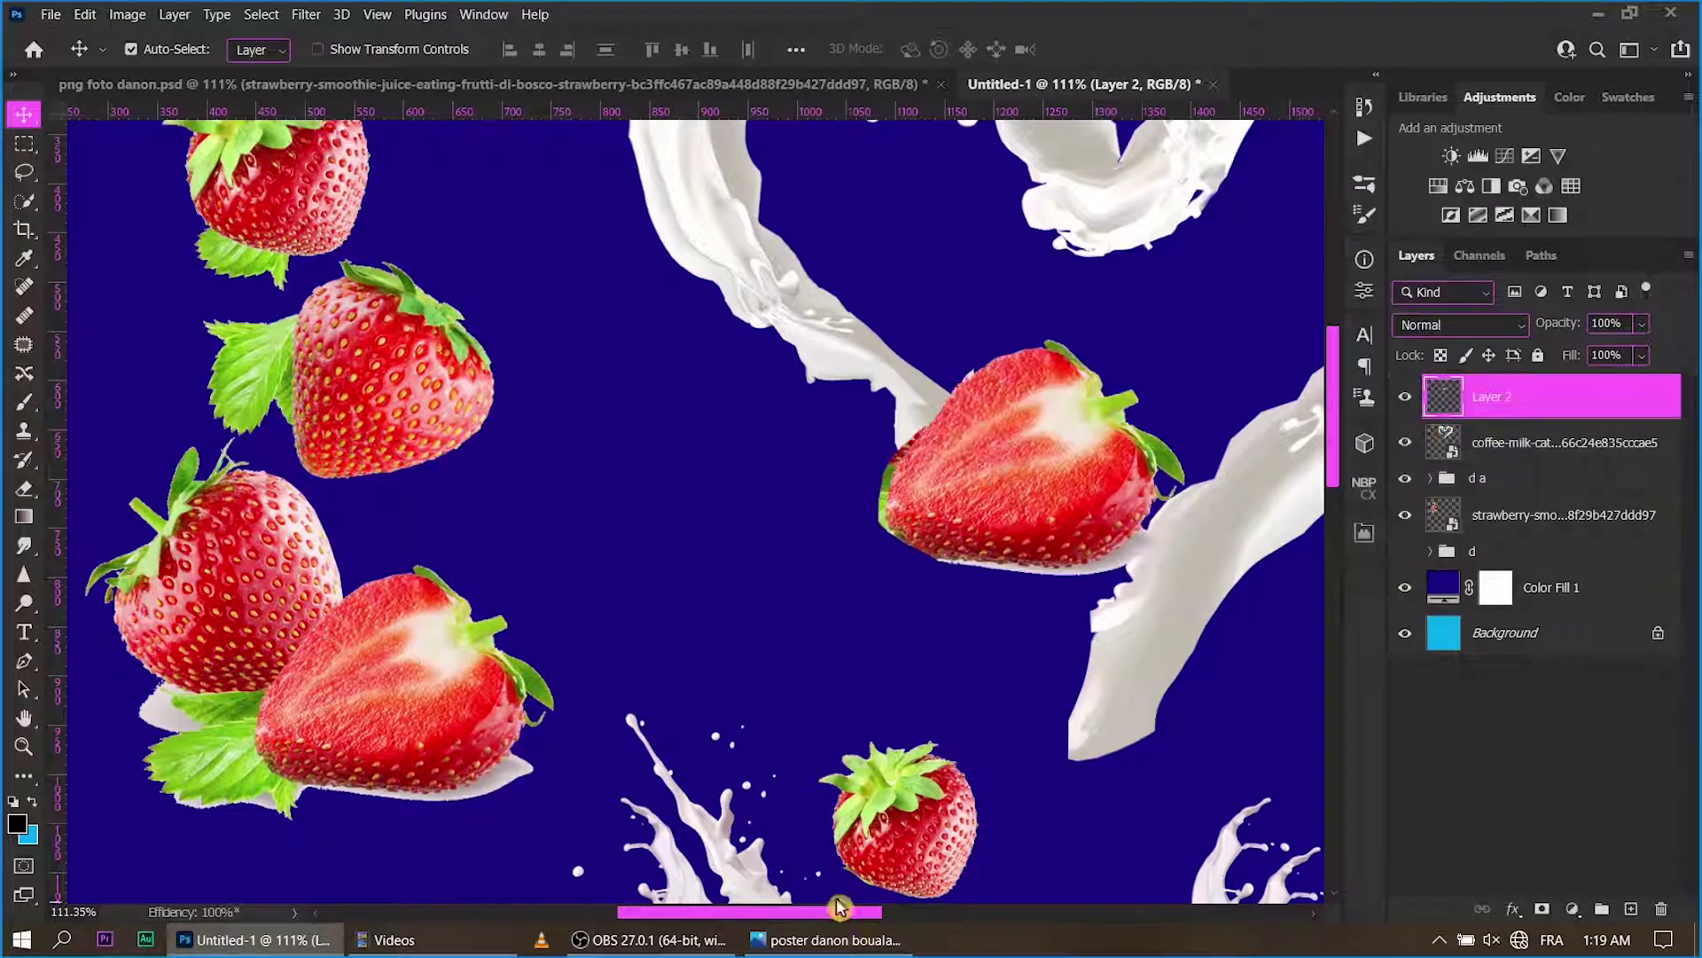
pyautogui.hscroll(5, 672, 731)
pyautogui.moveTo(677, 485); pyautogui.dragTo(1051, 303)
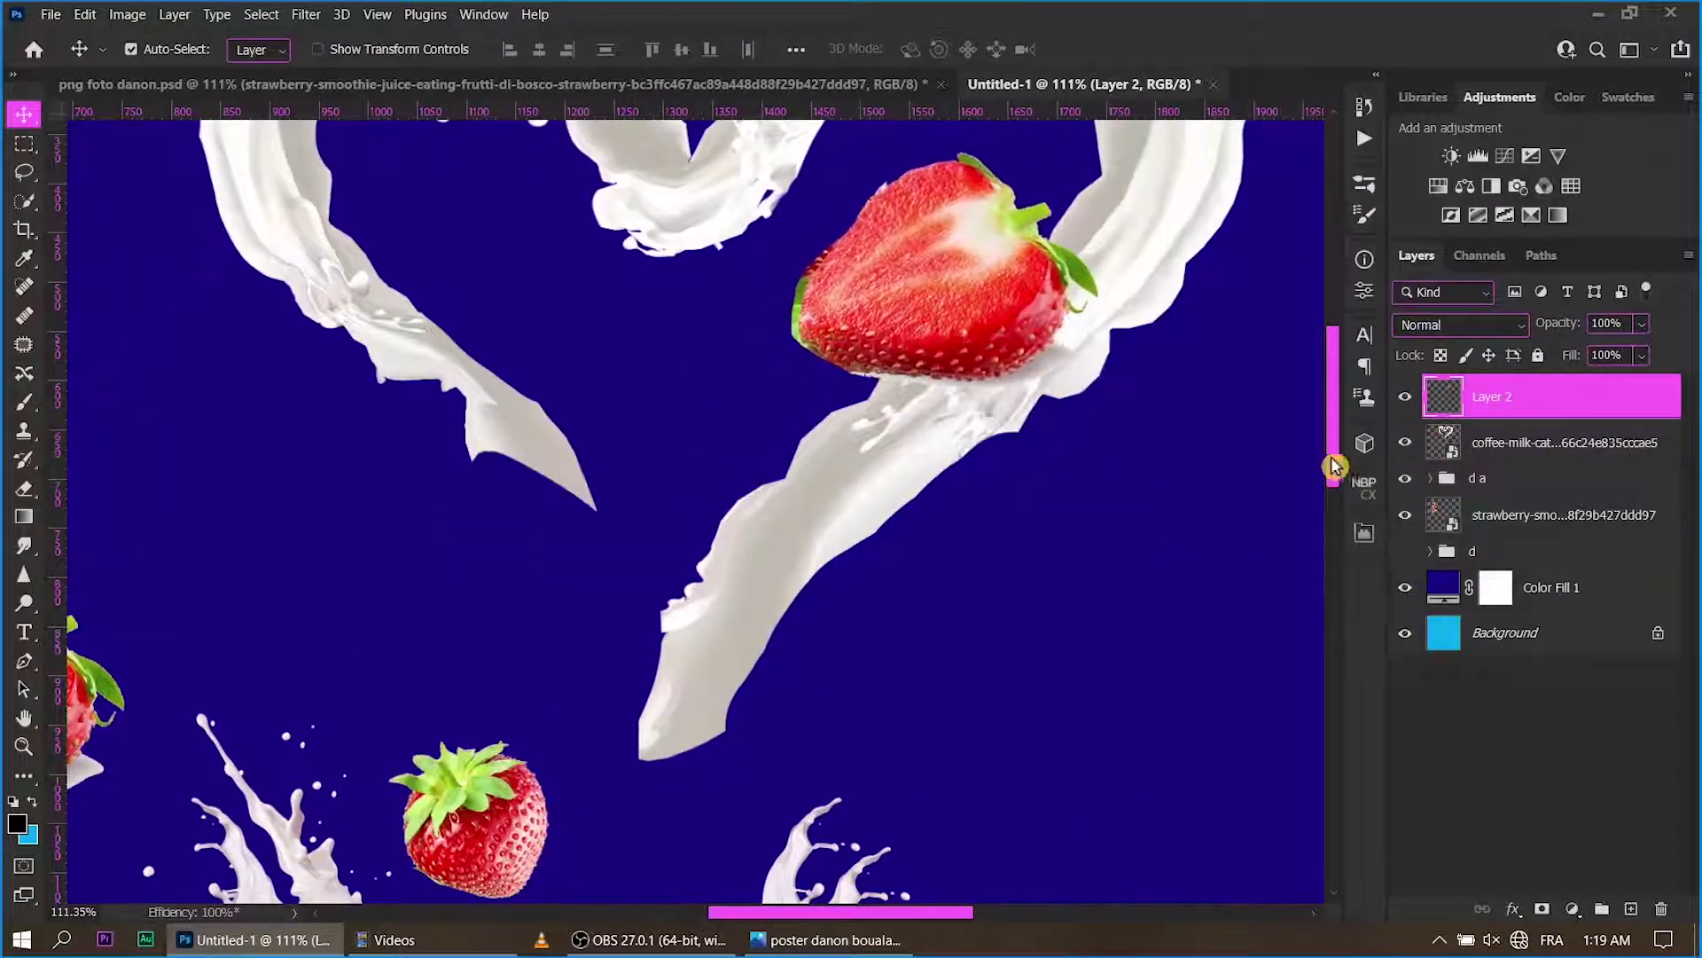
pyautogui.moveTo(1334, 466); pyautogui.dragTo(1335, 406)
# Shrink the strawberry half to about 90% and tilt it onto the heart's right side.
pyautogui.hotkey('ctrl', 't')
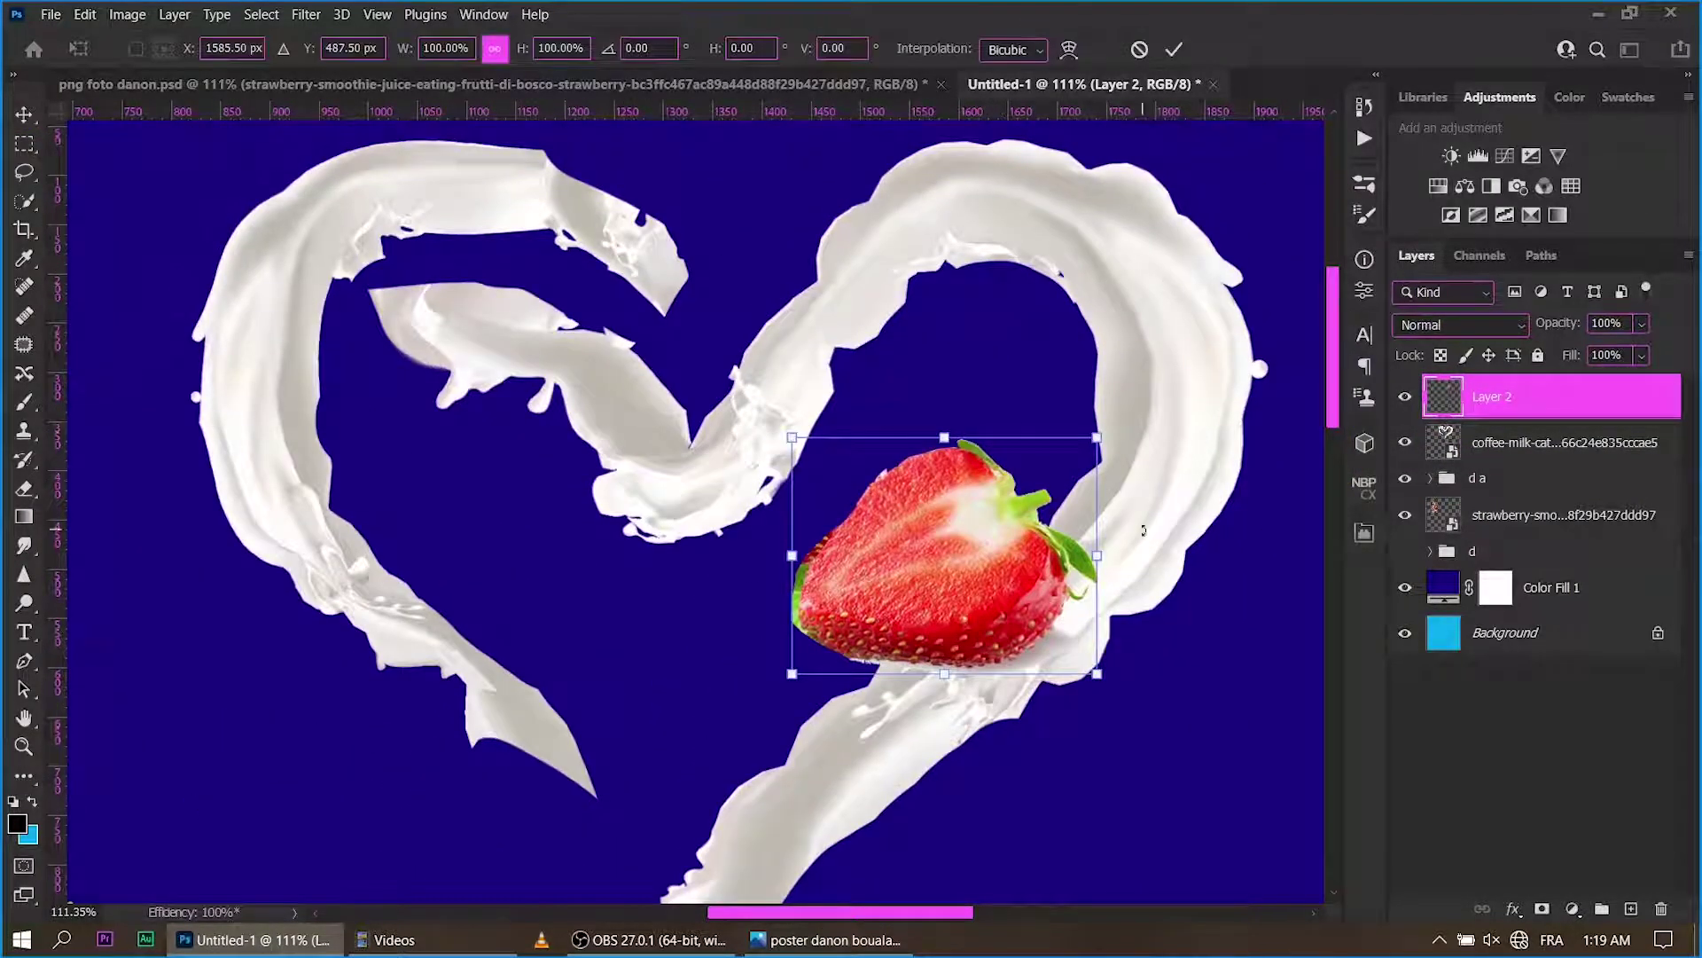
pyautogui.moveTo(1143, 530)
pyautogui.mouseDown()
pyautogui.moveTo(1087, 412)
pyautogui.moveTo(1039, 531)
pyautogui.moveTo(1102, 429)
pyautogui.mouseUp()
pyautogui.moveTo(1228, 443); pyautogui.dragTo(1237, 417)
pyautogui.moveTo(1010, 456)
pyautogui.mouseDown()
pyautogui.moveTo(1052, 459)
pyautogui.moveTo(1075, 503)
pyautogui.moveTo(1149, 538)
pyautogui.mouseUp()
pyautogui.click(1172, 50)
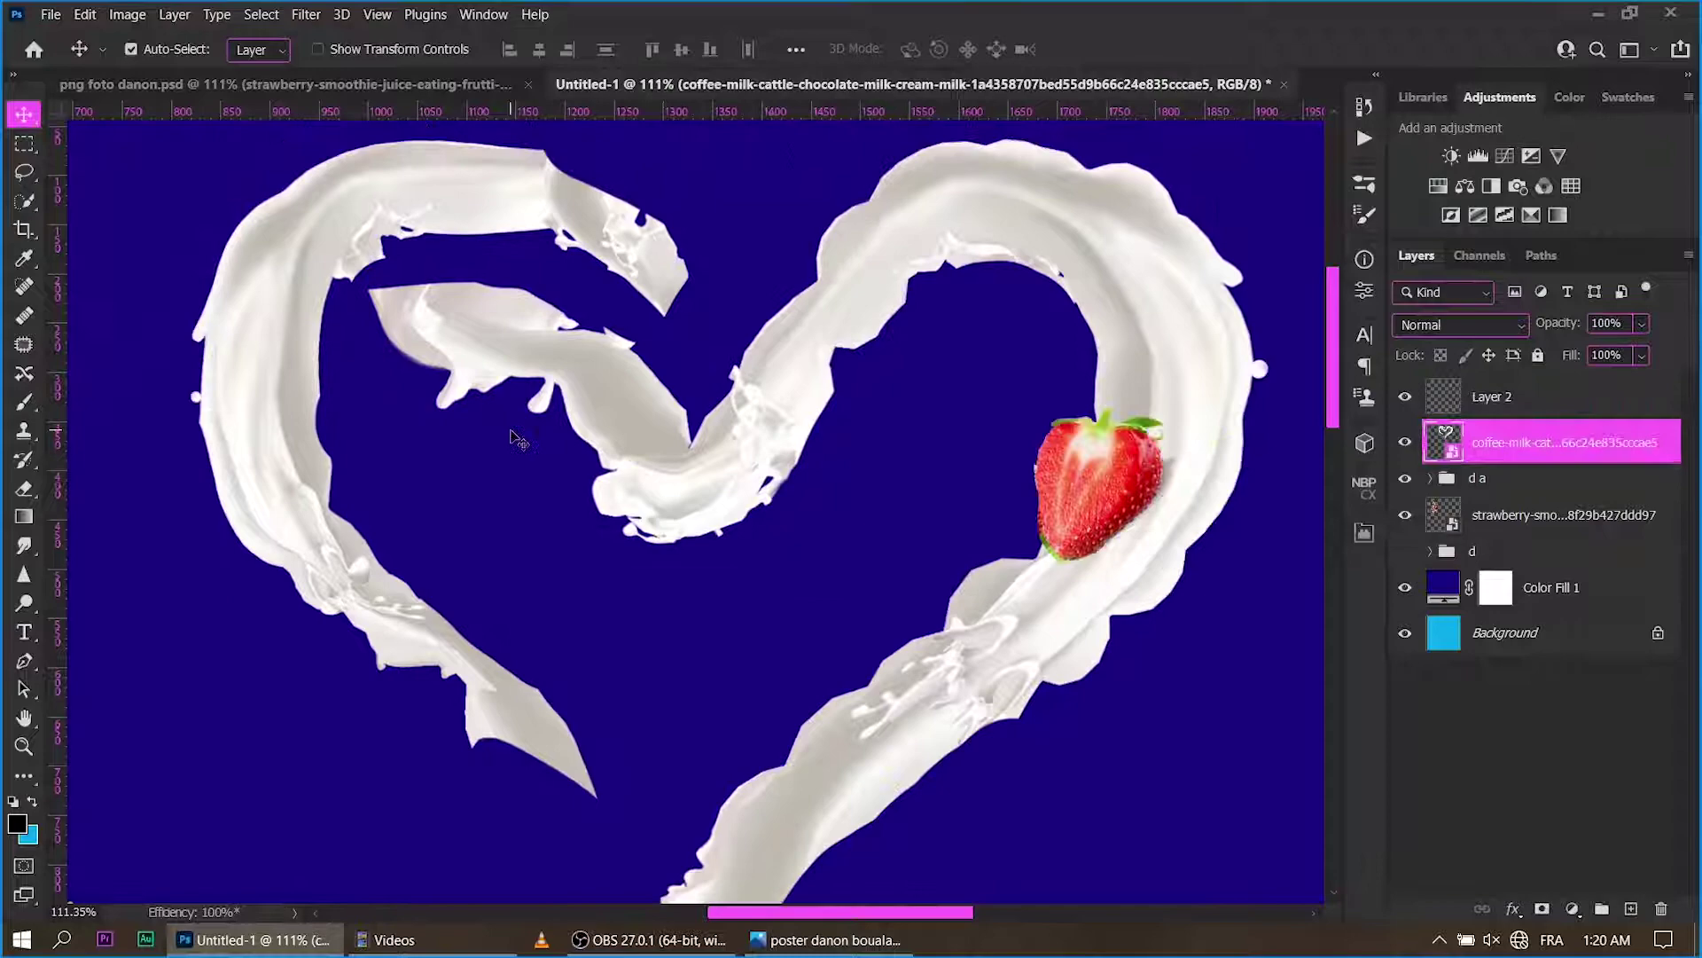
# Zoom in on the heart's strawberry and recheck its transform.
pyautogui.press('z')
pyautogui.moveTo(567, 408); pyautogui.dragTo(413, 408)
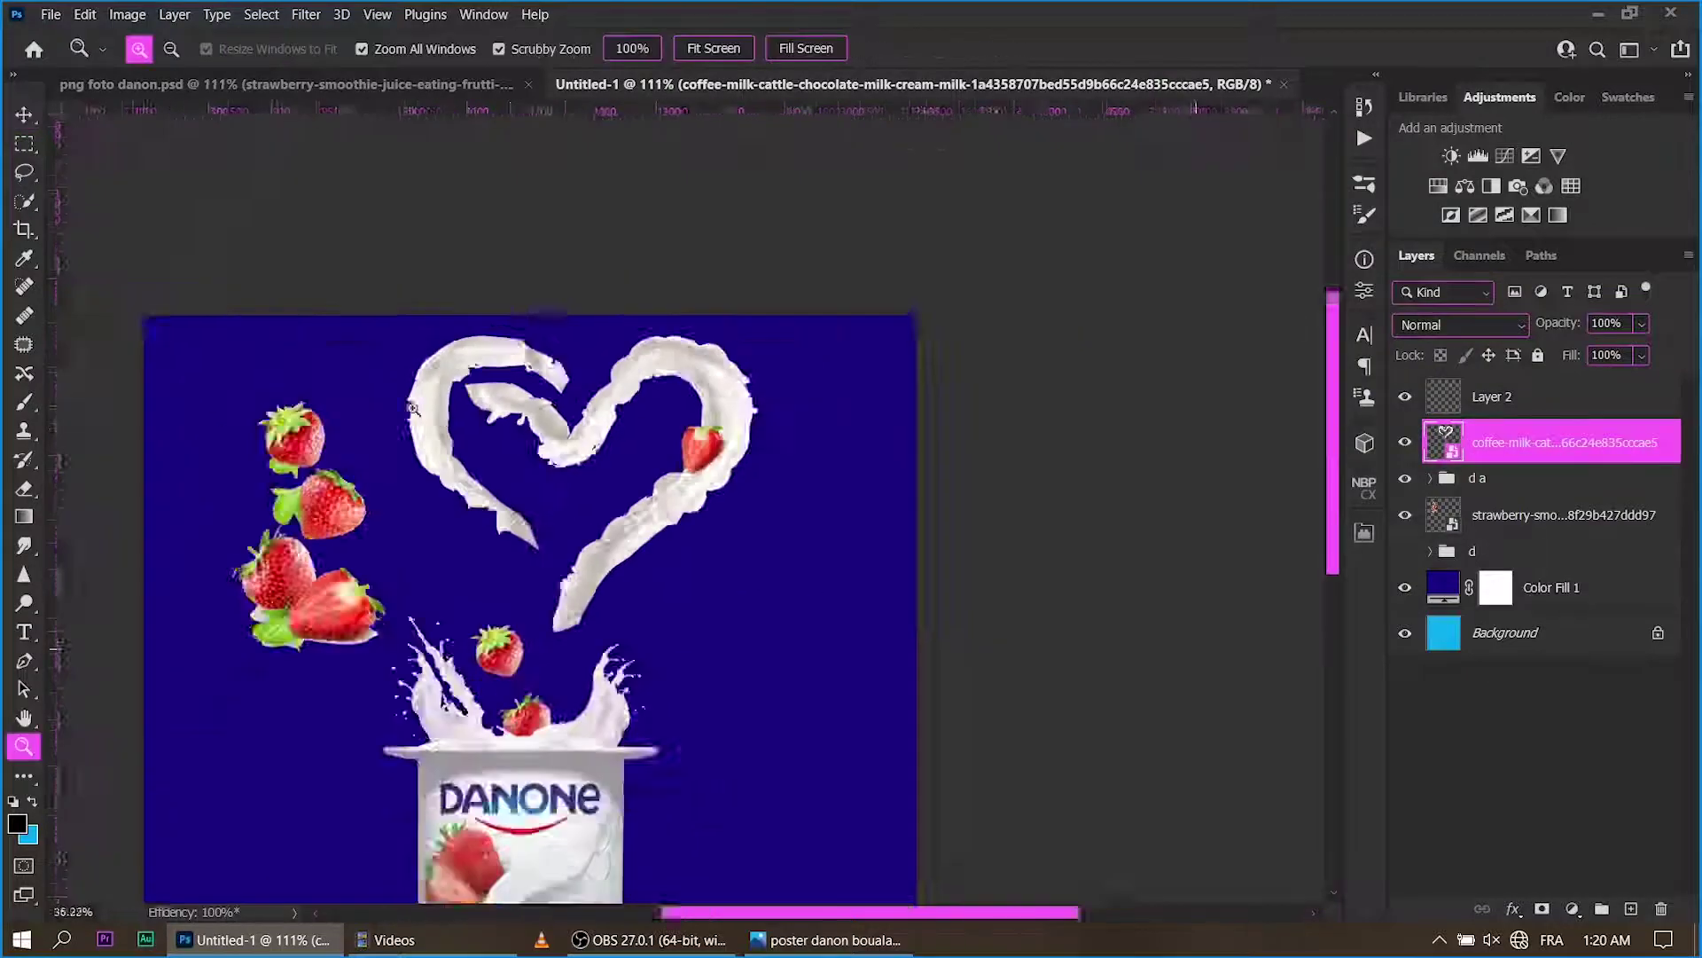
pyautogui.moveTo(709, 399); pyautogui.dragTo(842, 601)
pyautogui.hotkey('ctrl', 't')
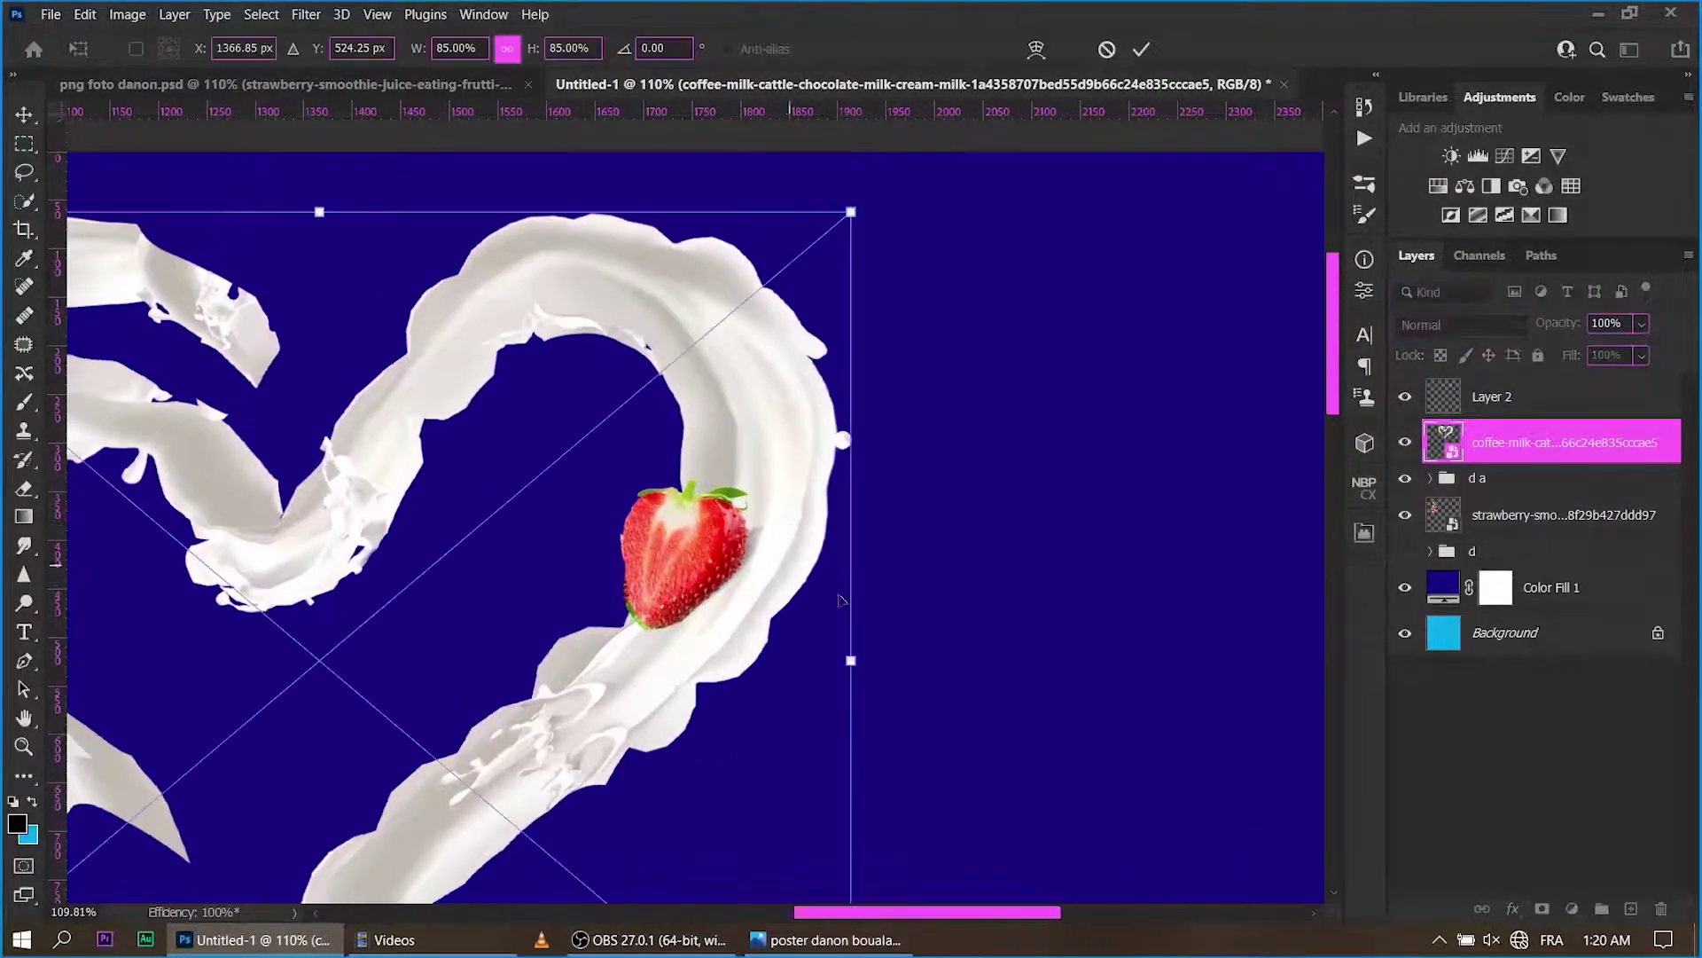
pyautogui.click(1141, 48)
# Toggle the rulers, zoom closer, and re-confirm the strawberry half's placement.
pyautogui.hotkey('alt', ']')
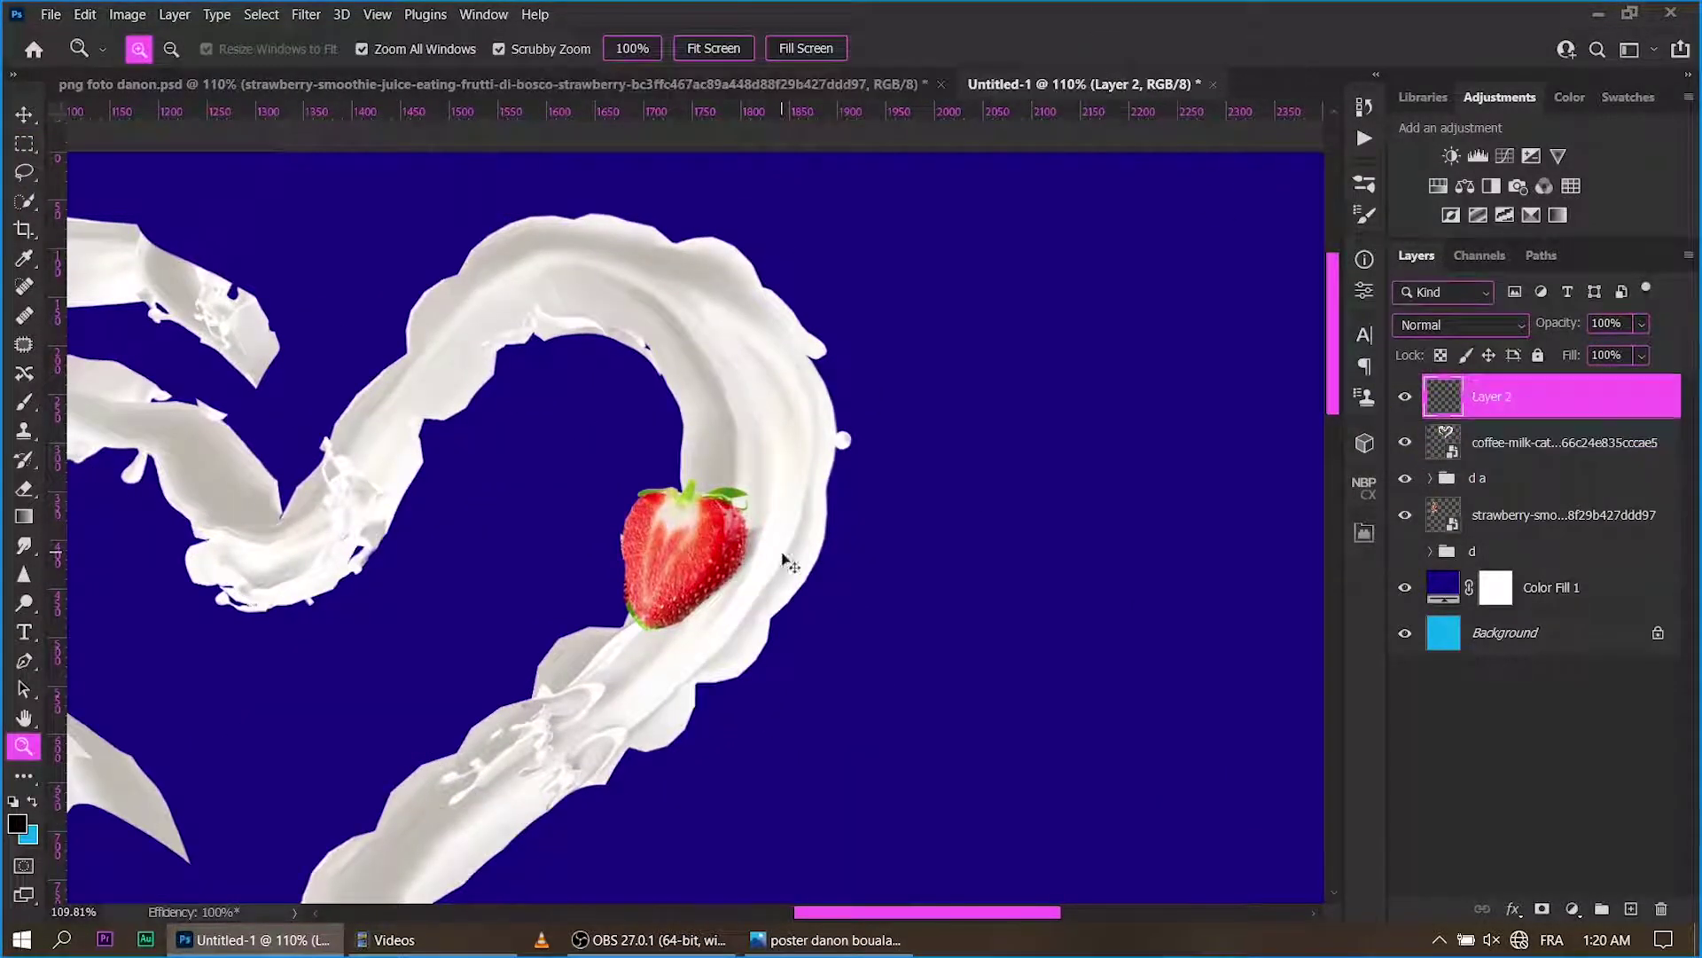
pyautogui.hotkey('ctrl', 'r')
pyautogui.hotkey('ctrl', 'r')
pyautogui.moveTo(688, 554)
pyautogui.mouseDown()
pyautogui.moveTo(762, 559)
pyautogui.moveTo(808, 532)
pyautogui.moveTo(740, 551)
pyautogui.mouseUp()
pyautogui.hotkey('ctrl', 'r')
pyautogui.hotkey('ctrl', 't')
pyautogui.click(1174, 48)
pyautogui.scroll(-5, 388, 640)
pyautogui.scroll(2, 388, 640)
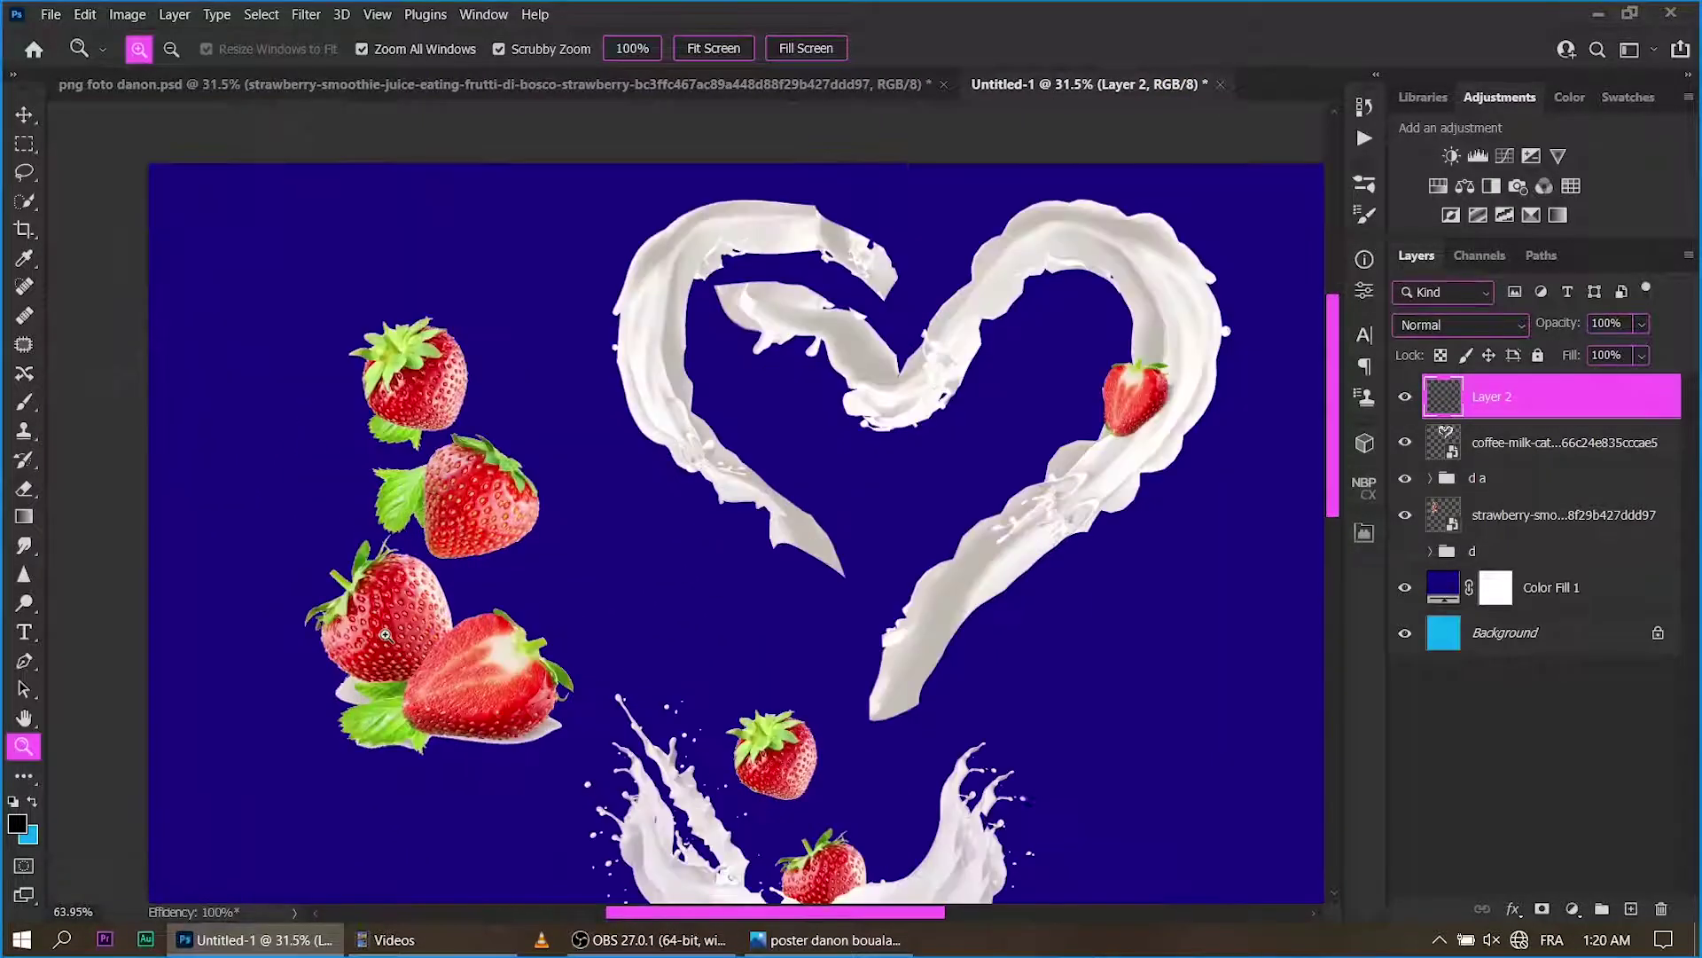
# Lasso the second strawberry in the left cluster and copy it to a new Layer 3.
pyautogui.click(388, 640)
pyautogui.press('l')
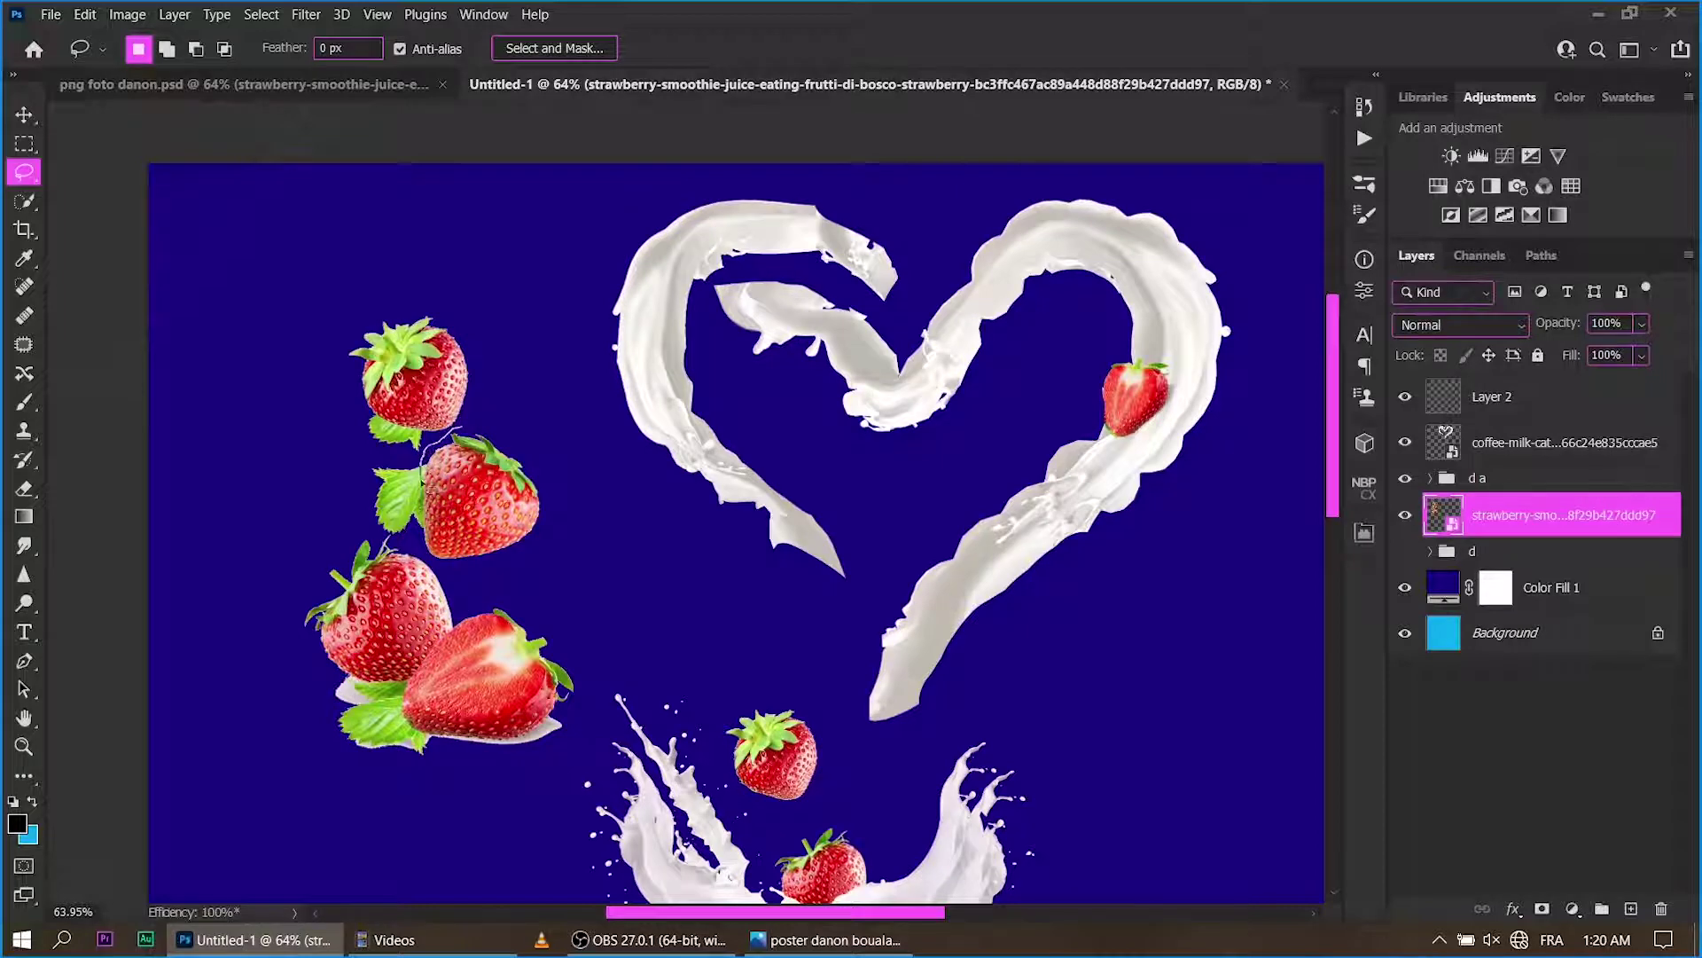
pyautogui.moveTo(480, 431); pyautogui.dragTo(474, 428)
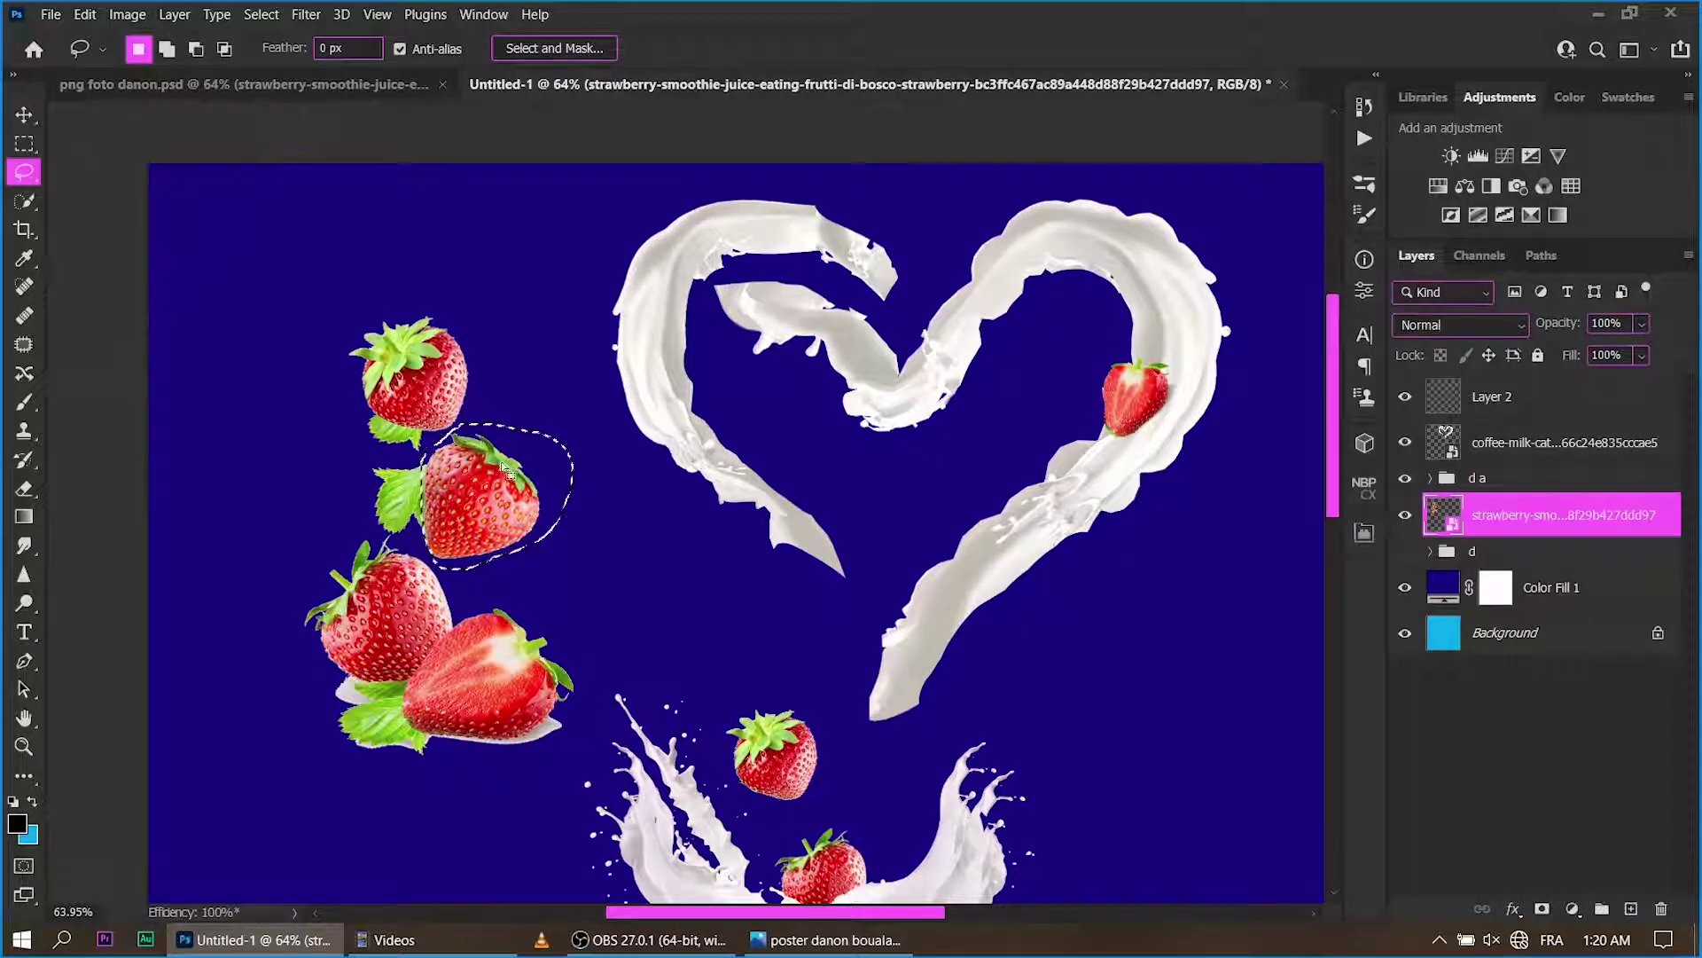
pyautogui.rightClick(487, 454)
pyautogui.click(638, 613)
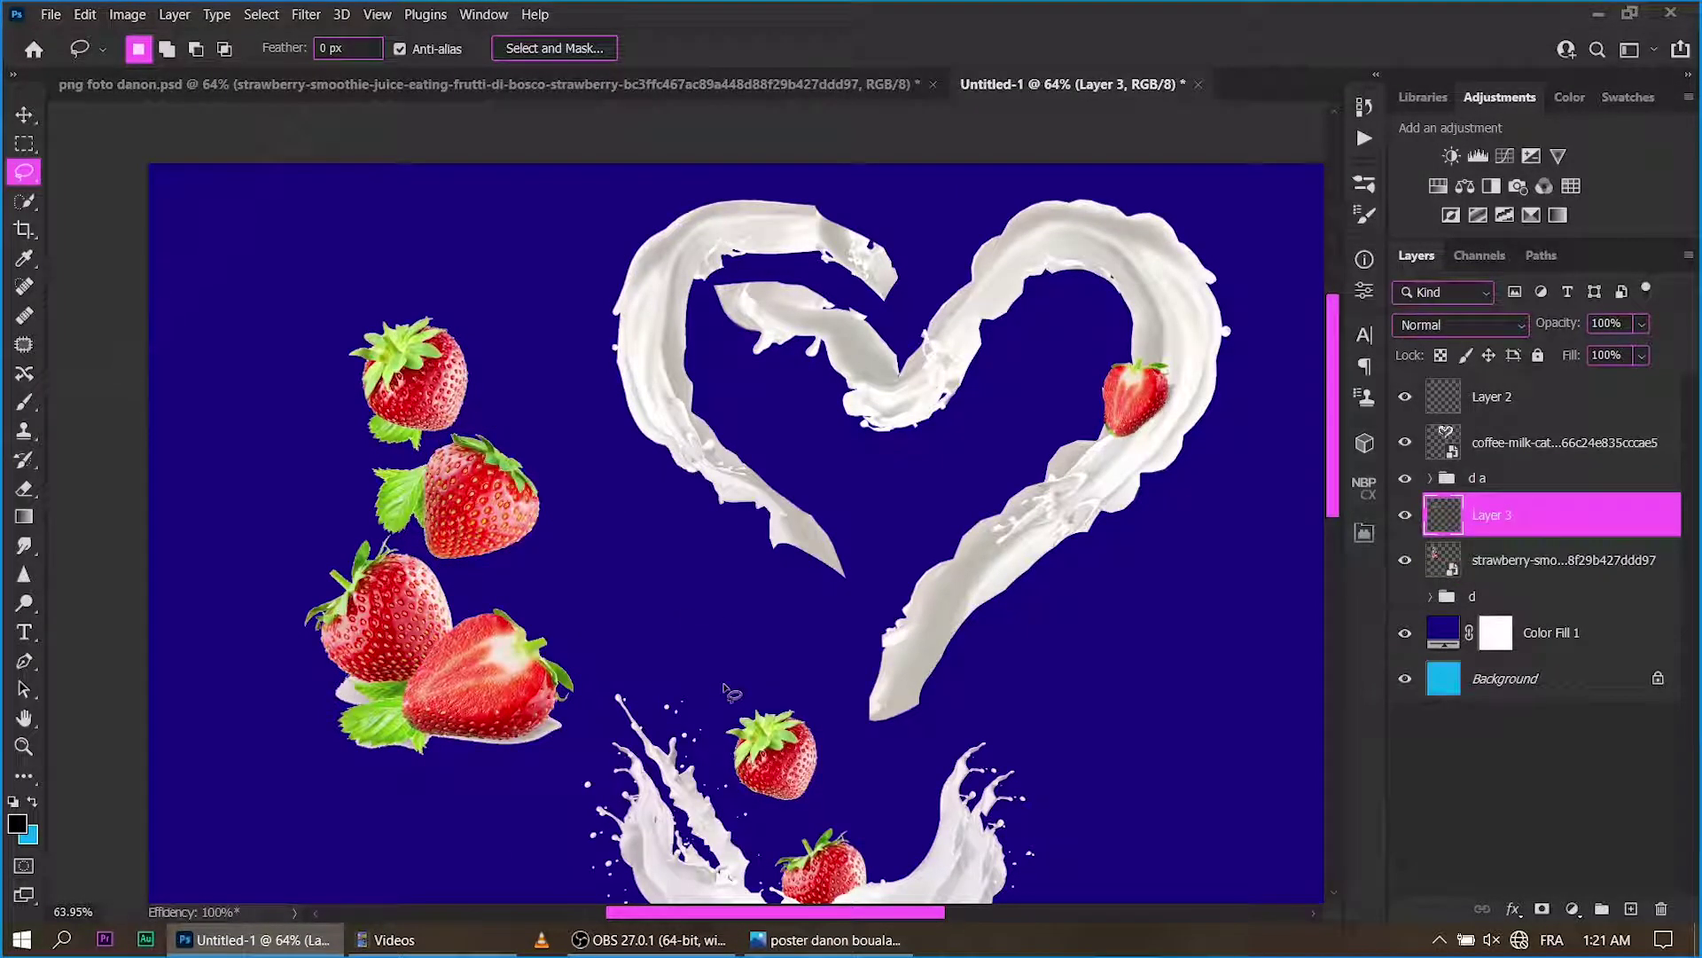
# Move Layer 3 above the milk heart and shrink it to about 72% on the lower stroke.
pyautogui.press('v')
pyautogui.moveTo(1519, 523); pyautogui.dragTo(1519, 436)
pyautogui.hotkey('ctrl', 't')
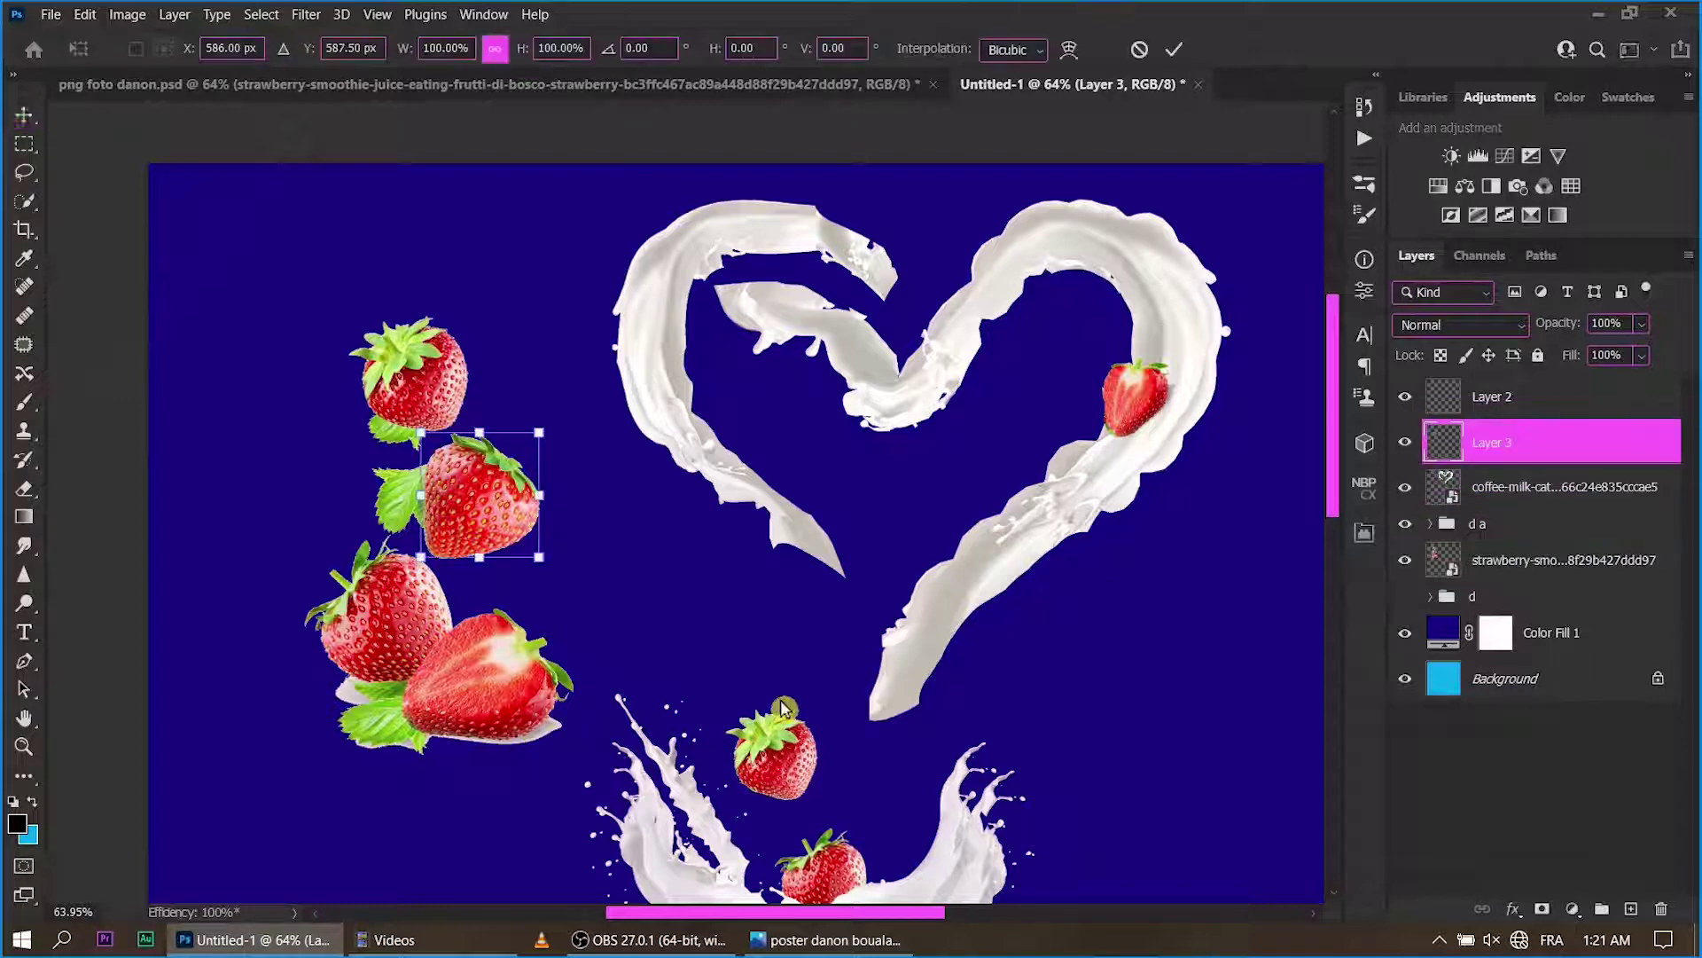
pyautogui.moveTo(496, 496); pyautogui.dragTo(943, 569)
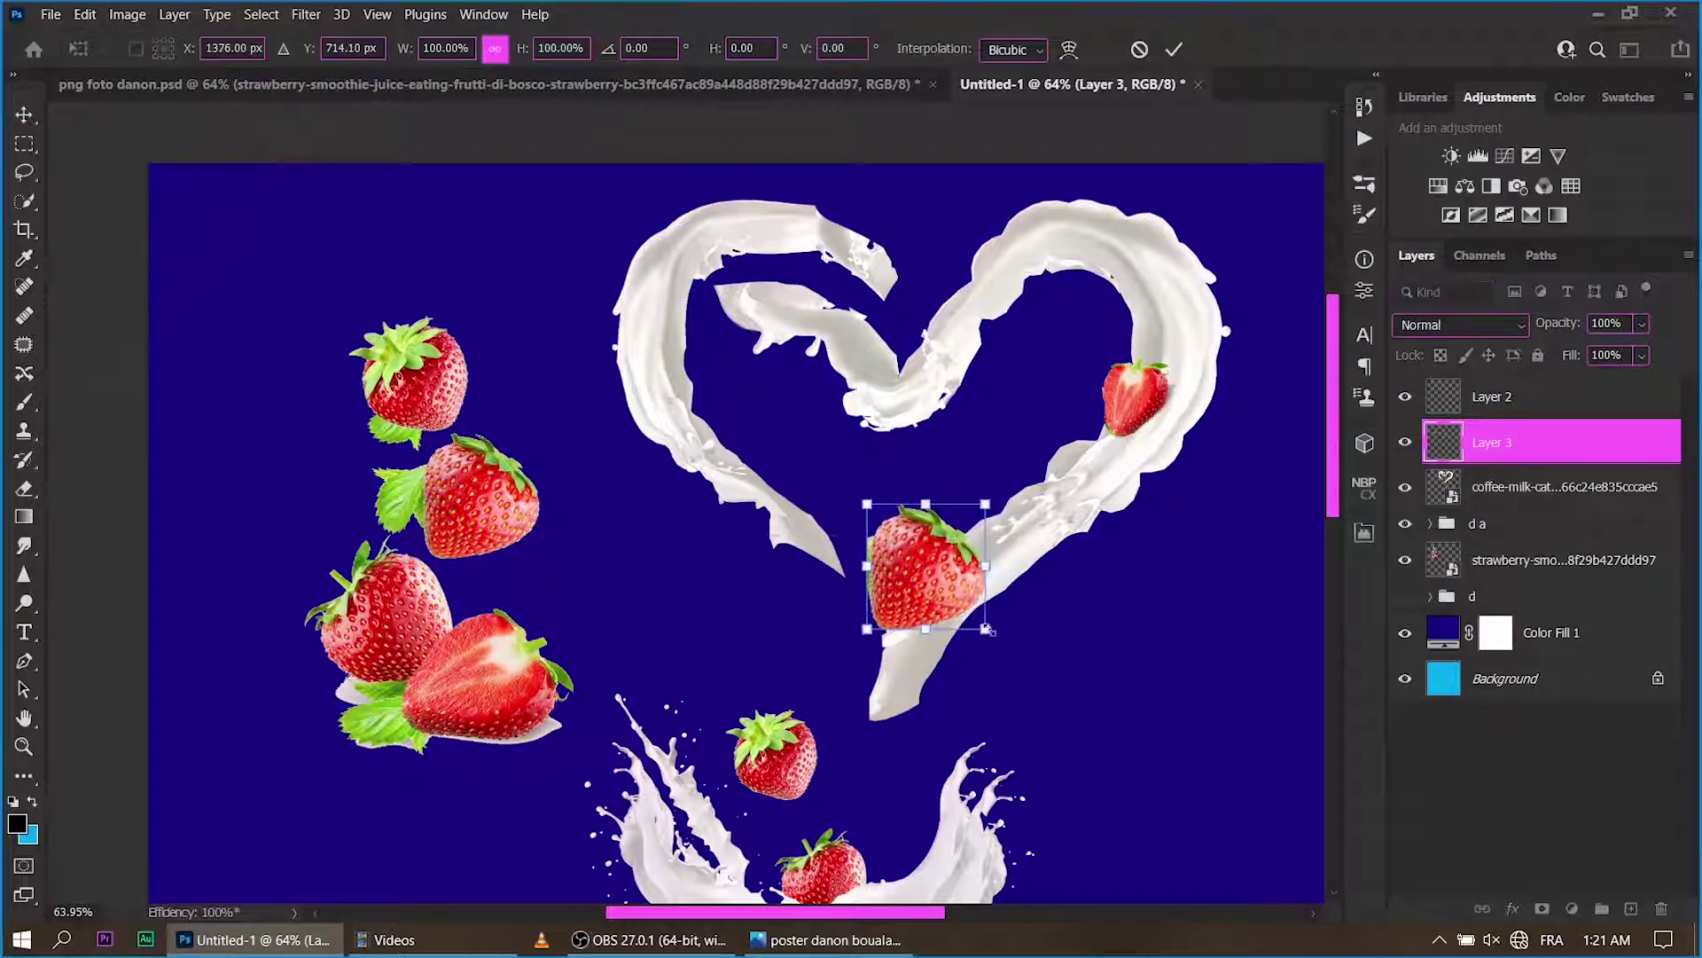
pyautogui.moveTo(986, 629)
pyautogui.mouseDown()
pyautogui.moveTo(935, 576)
pyautogui.moveTo(949, 623)
pyautogui.mouseUp()
pyautogui.click(1174, 48)
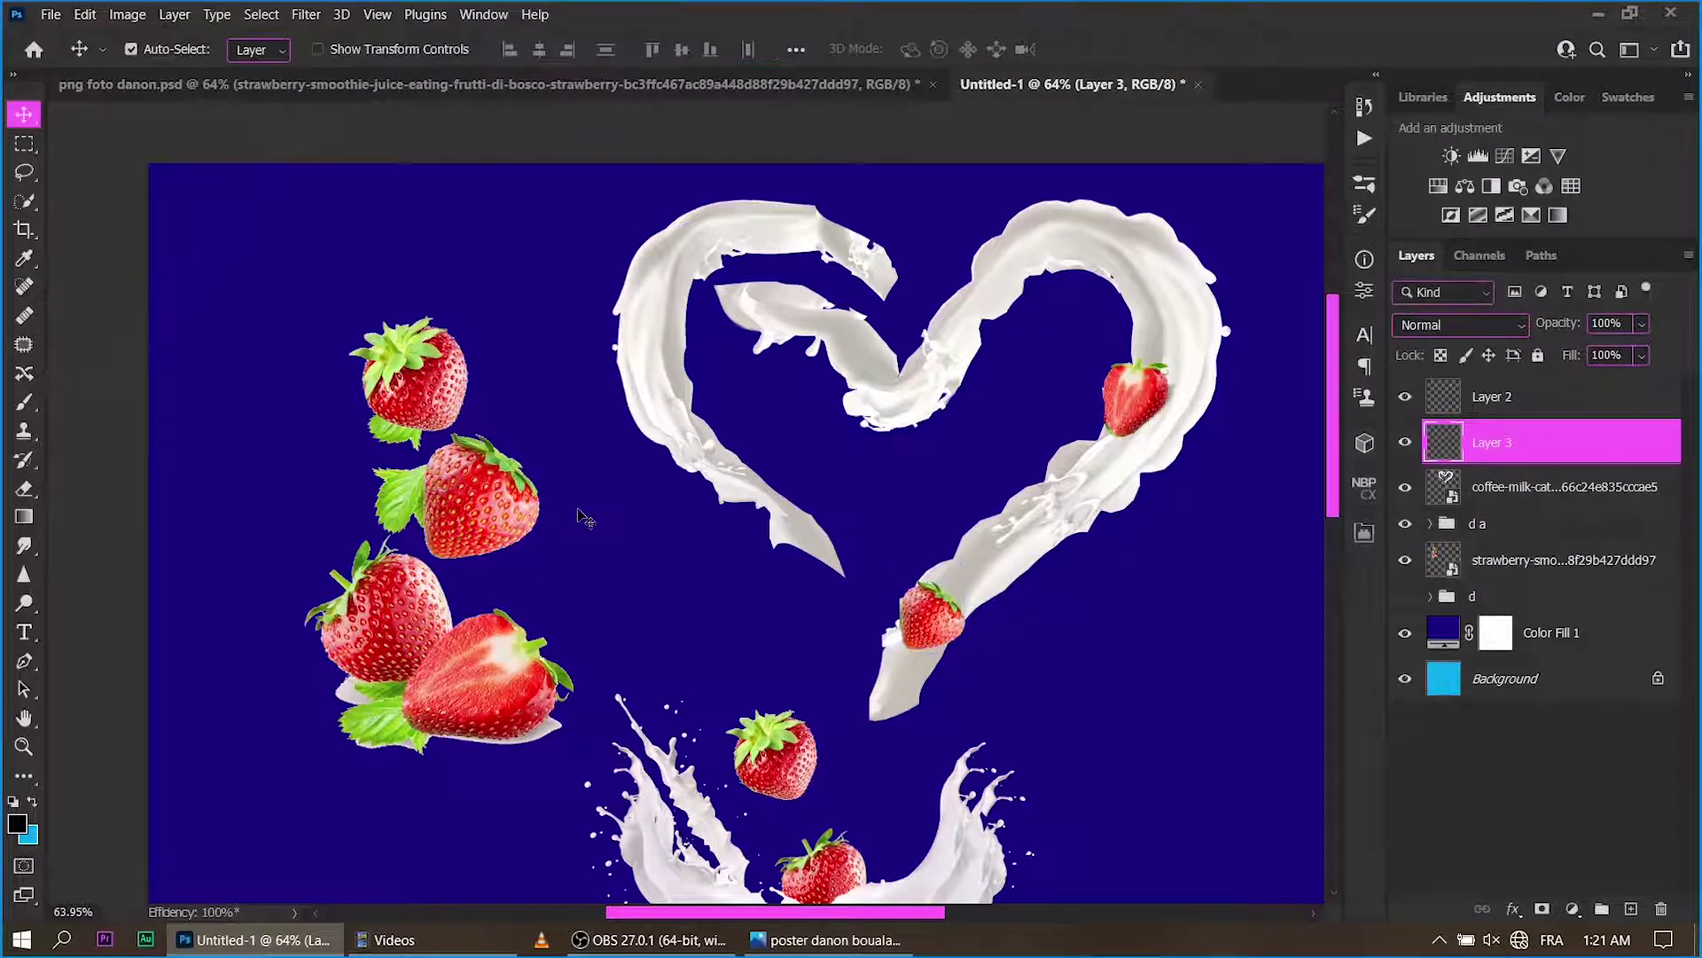
# Zoom in on the cut strawberry, zoom back out to the heart and reselect Layer 3.
pyautogui.click(490, 526)
pyautogui.press('z')
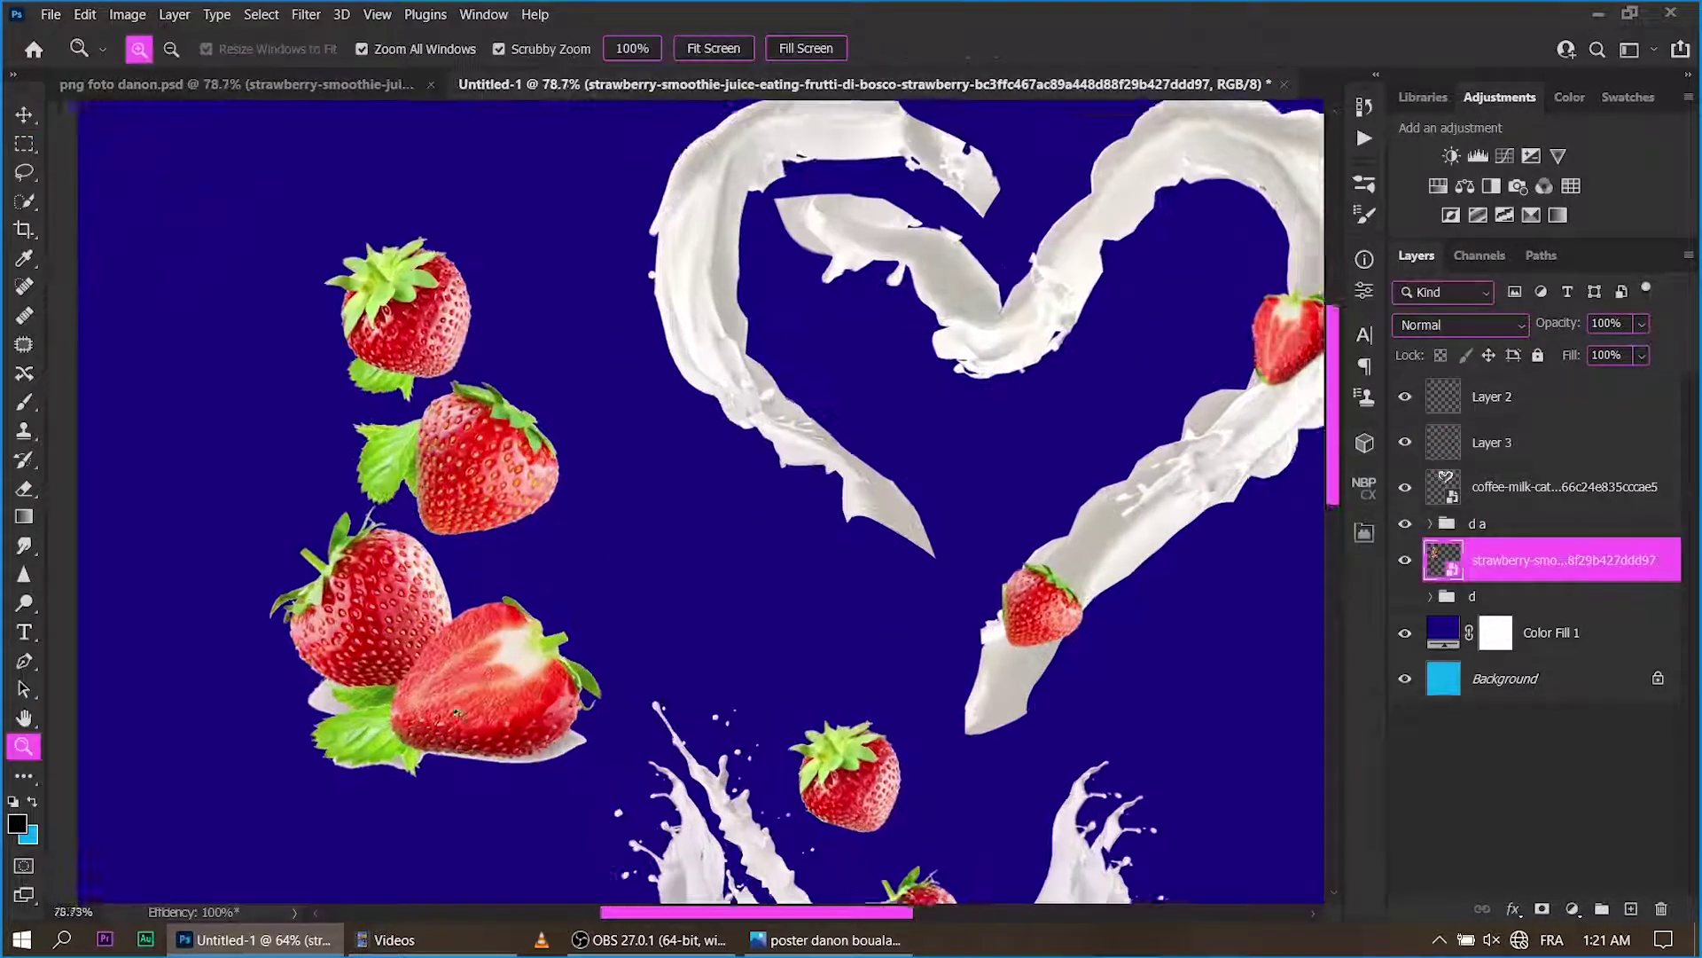
pyautogui.moveTo(455, 664); pyautogui.dragTo(495, 749)
pyautogui.press('l')
pyautogui.press('z')
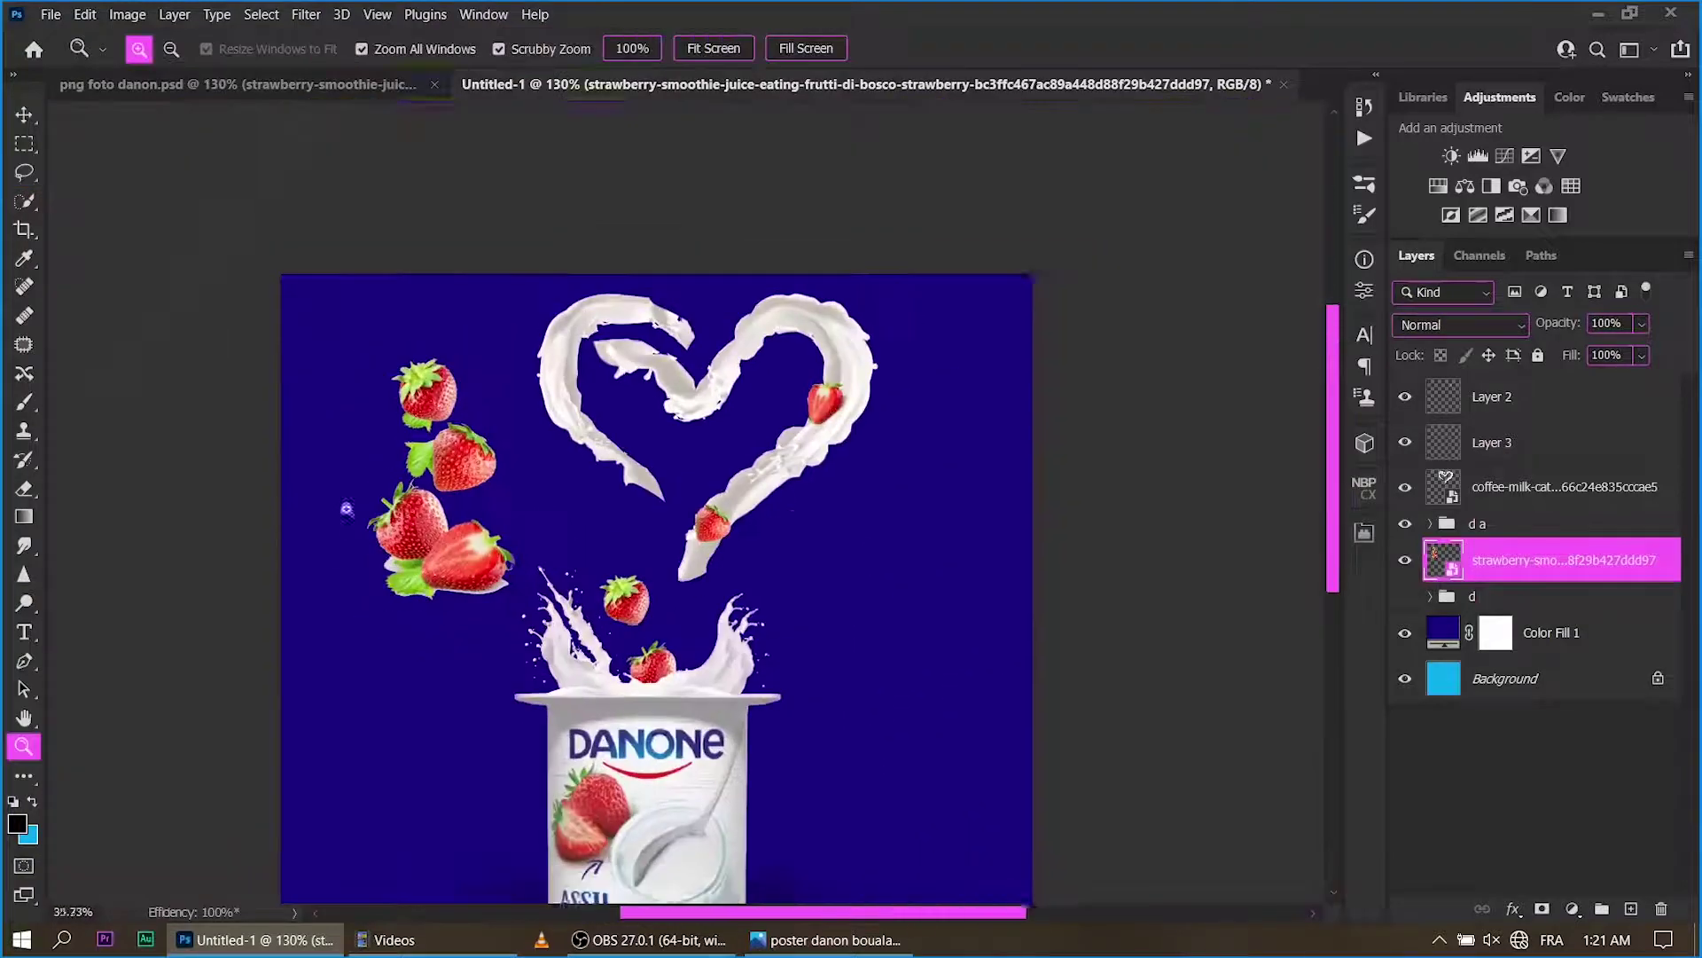
pyautogui.moveTo(449, 533); pyautogui.dragTo(390, 533)
pyautogui.click(1428, 444)
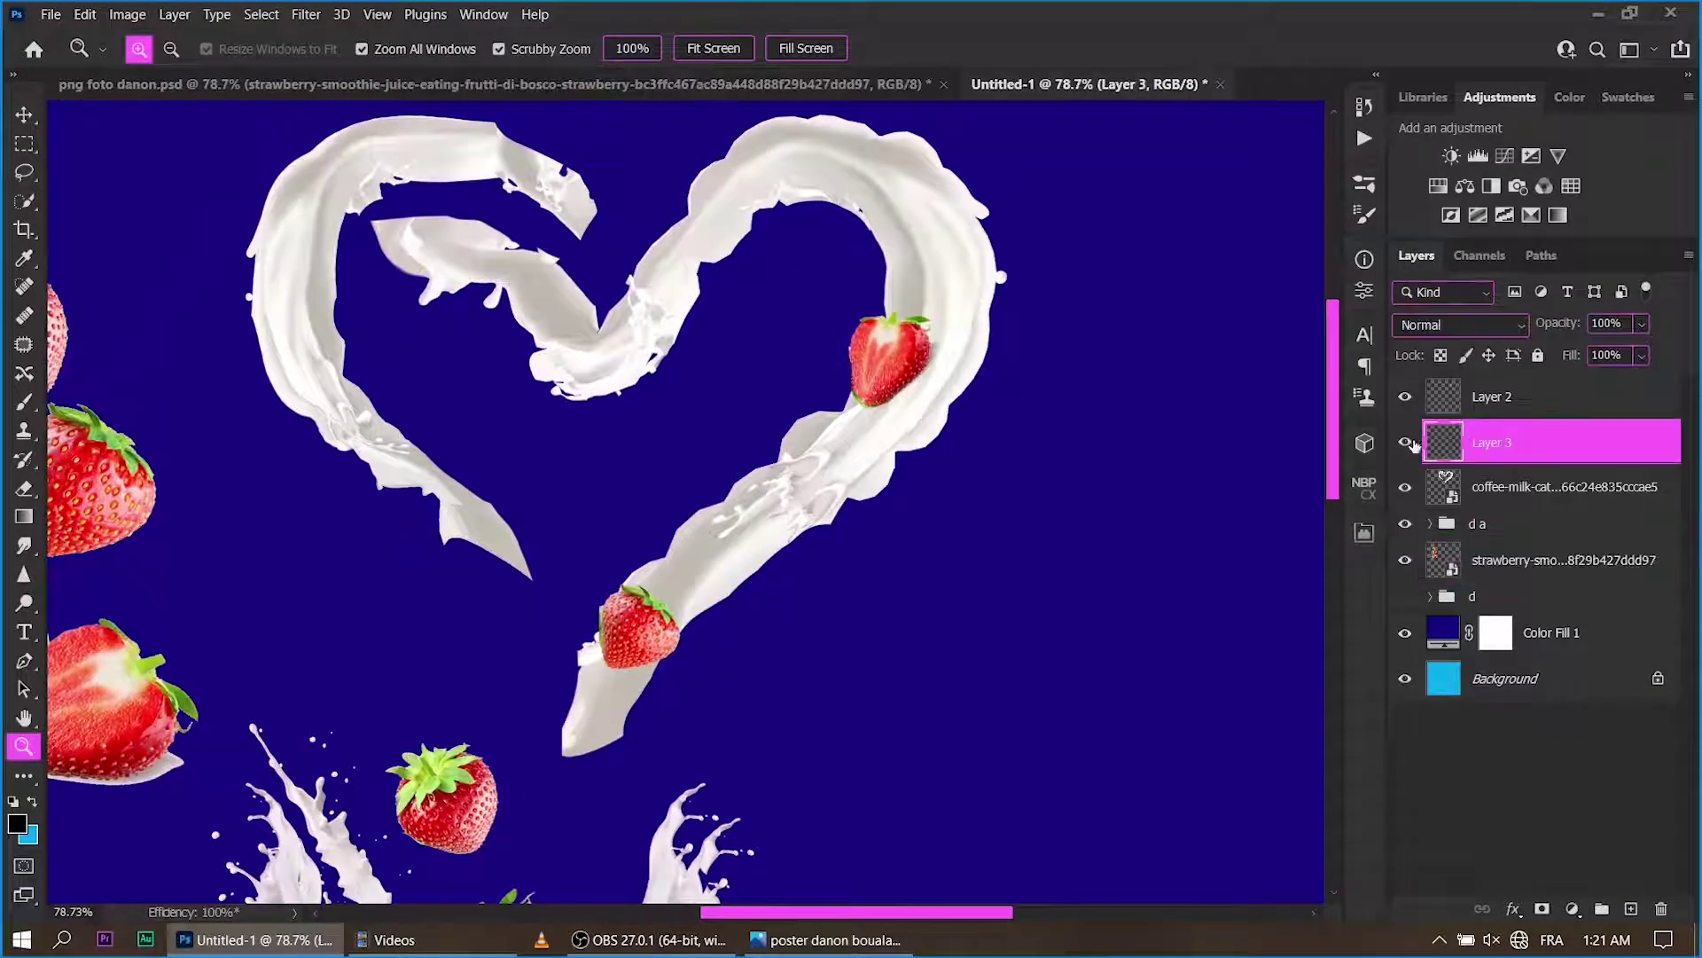
# Duplicate Layer 2's strawberry half, shrink it to about 76% and warp it midway along the stroke.
pyautogui.click(1509, 406)
pyautogui.hotkey('ctrl', 'j')
pyautogui.hotkey('ctrl', 't')
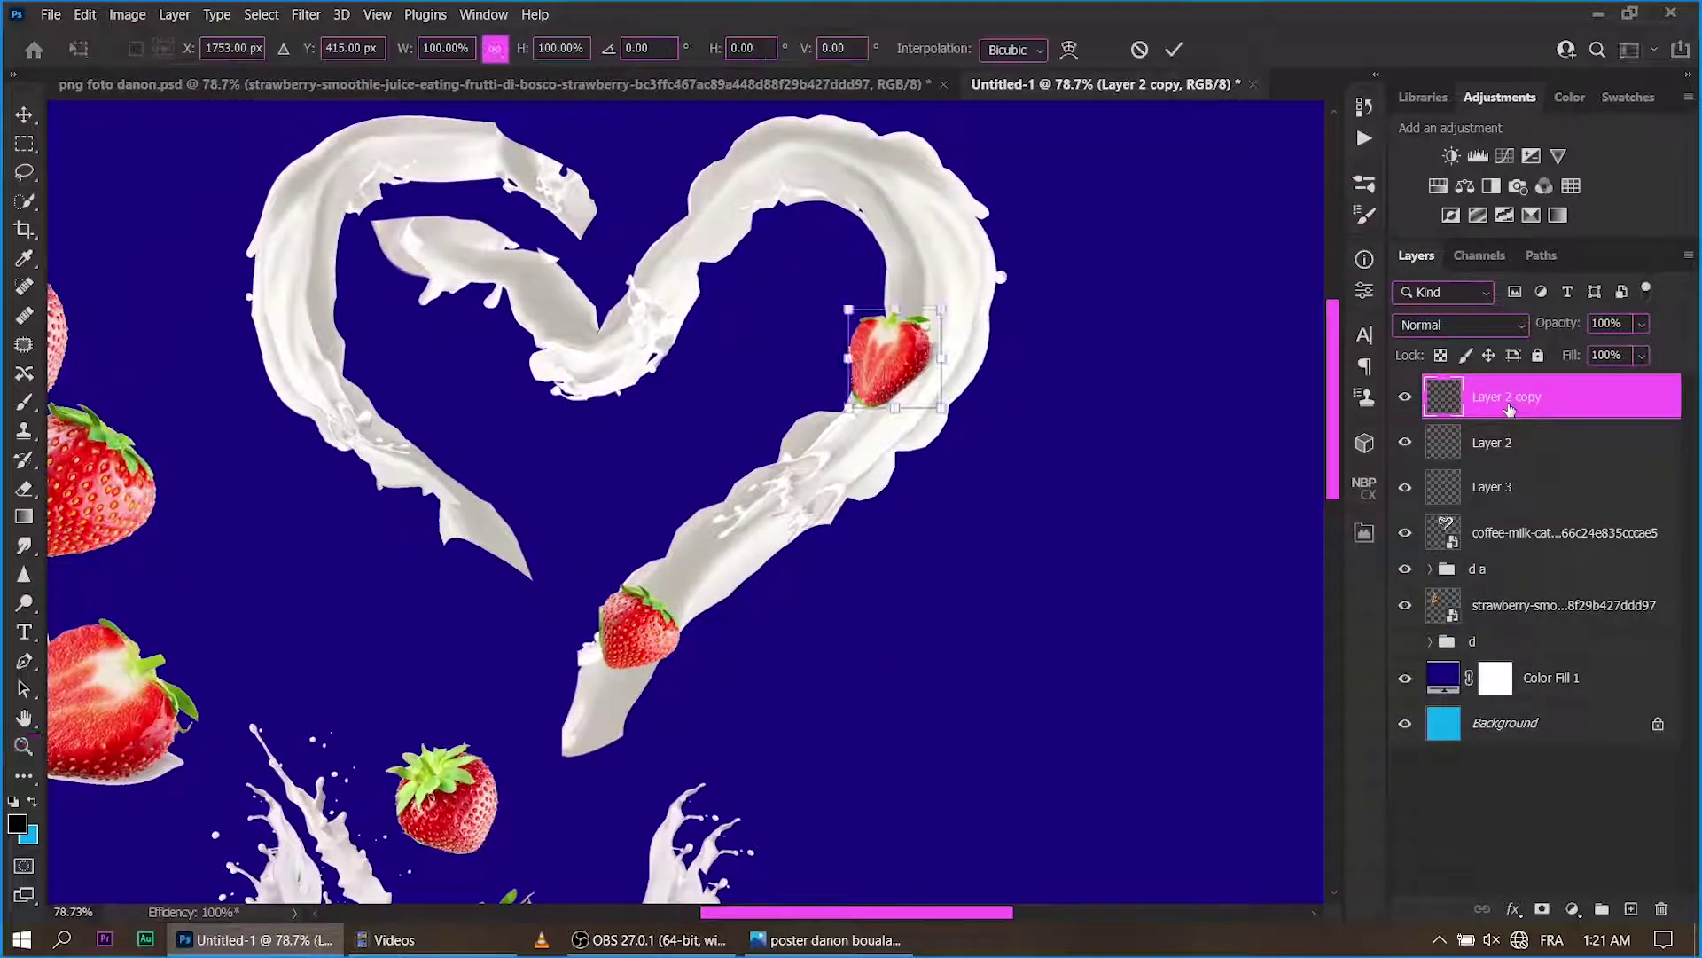
pyautogui.moveTo(927, 364); pyautogui.dragTo(784, 490)
pyautogui.moveTo(802, 557); pyautogui.dragTo(756, 506)
pyautogui.rightClick(767, 507)
pyautogui.click(802, 182)
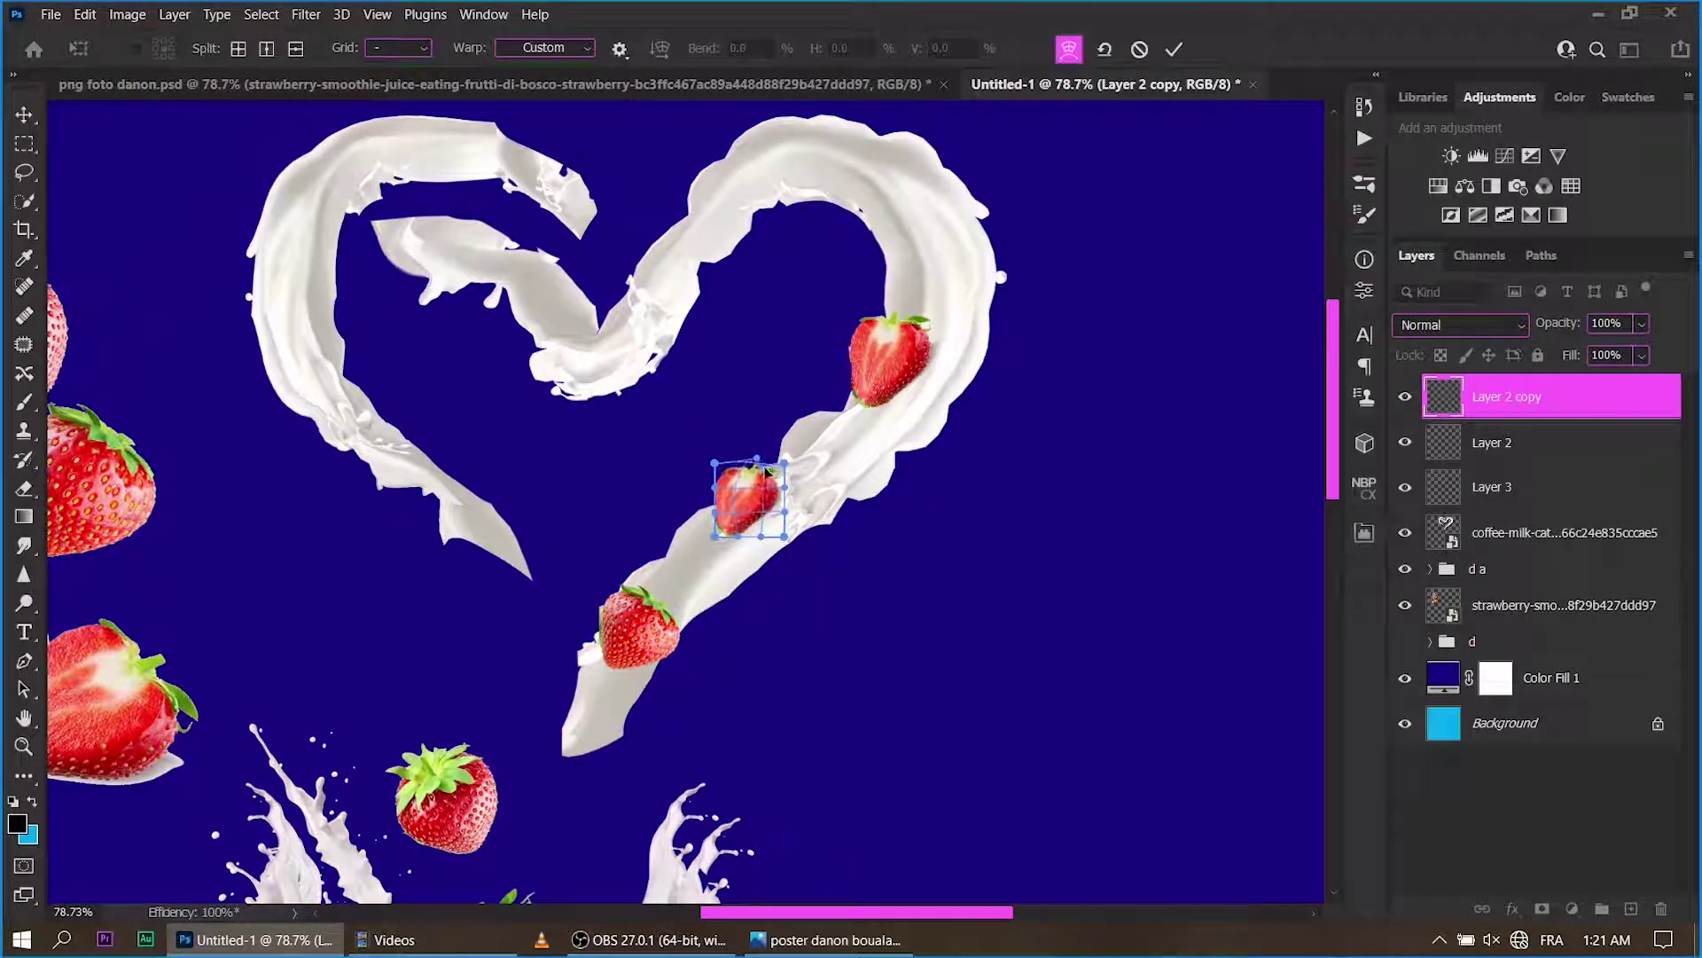
pyautogui.click(1174, 48)
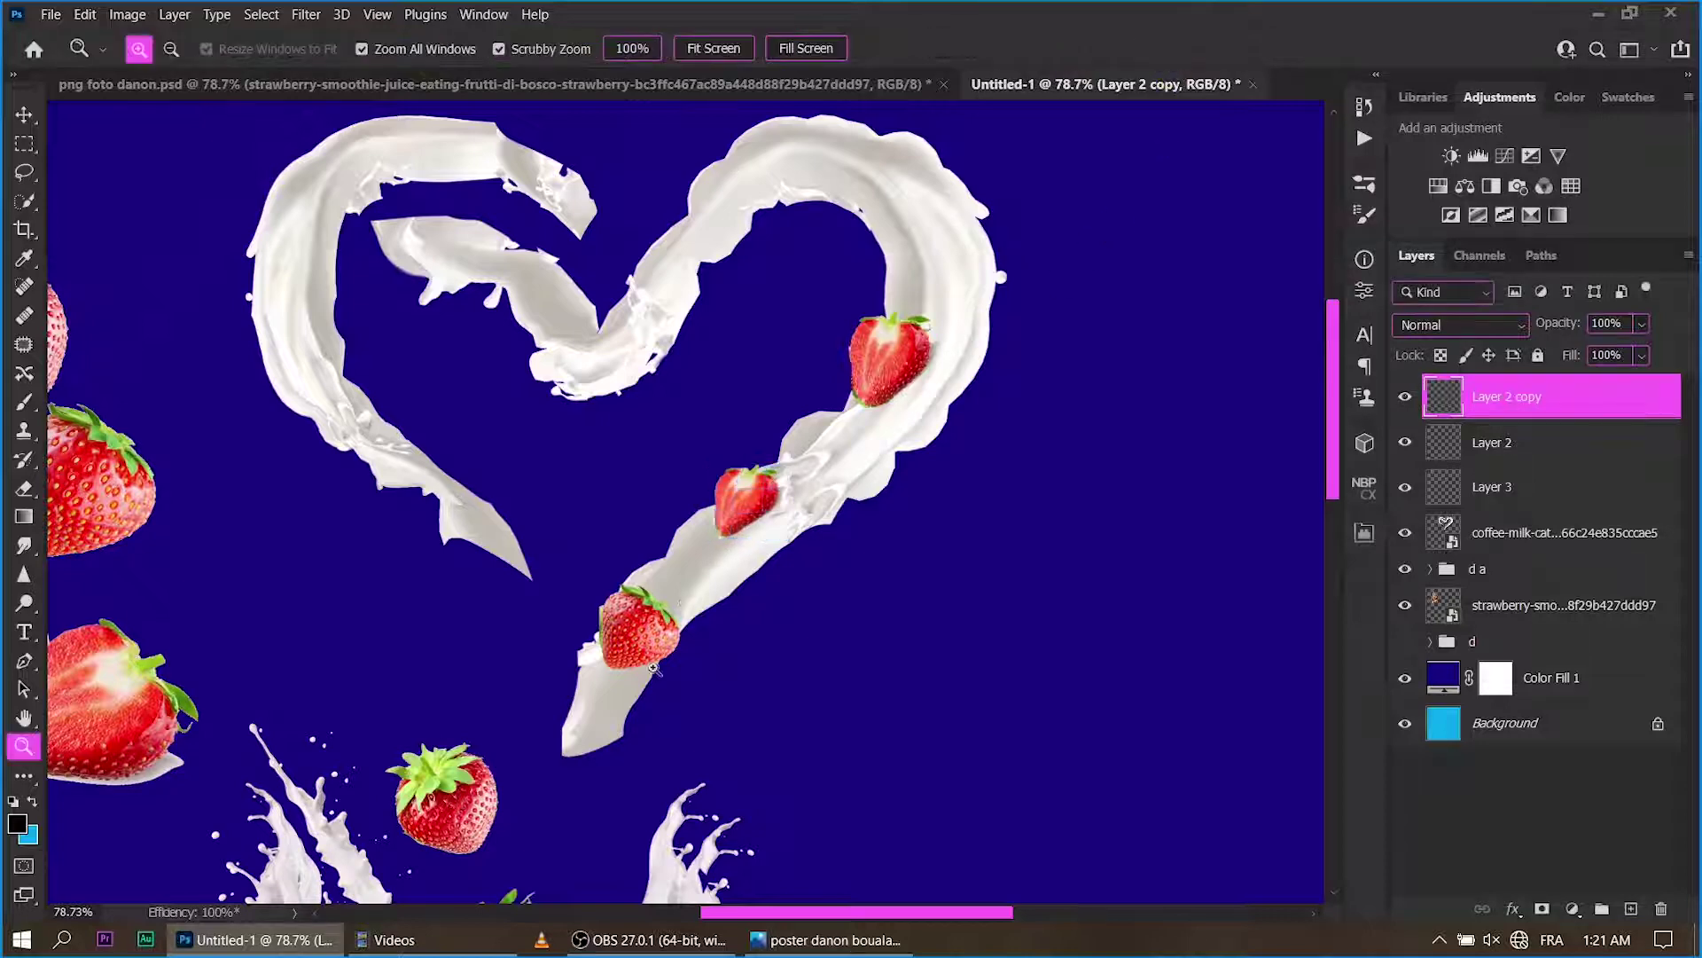
pyautogui.moveTo(642, 689); pyautogui.dragTo(708, 607)
pyautogui.click(707, 610)
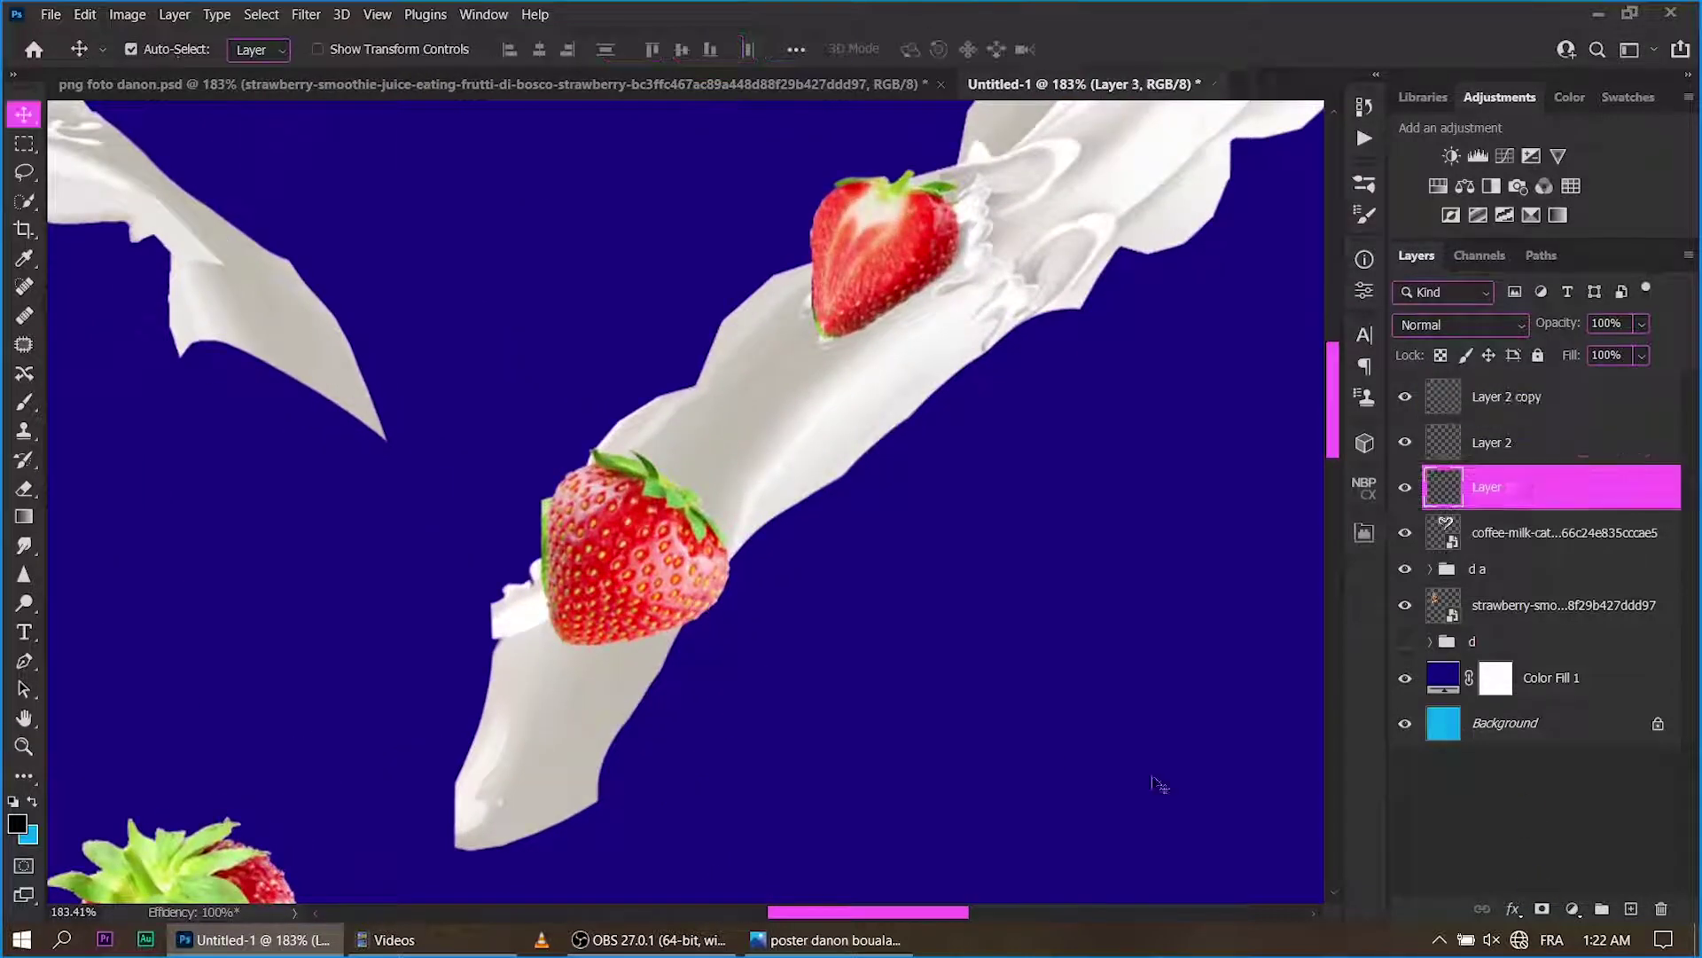
# Erase the Layer 3 strawberry's lower-right edge so it tucks into the milk stream.
pyautogui.press('e')
pyautogui.moveTo(739, 576); pyautogui.dragTo(662, 670)
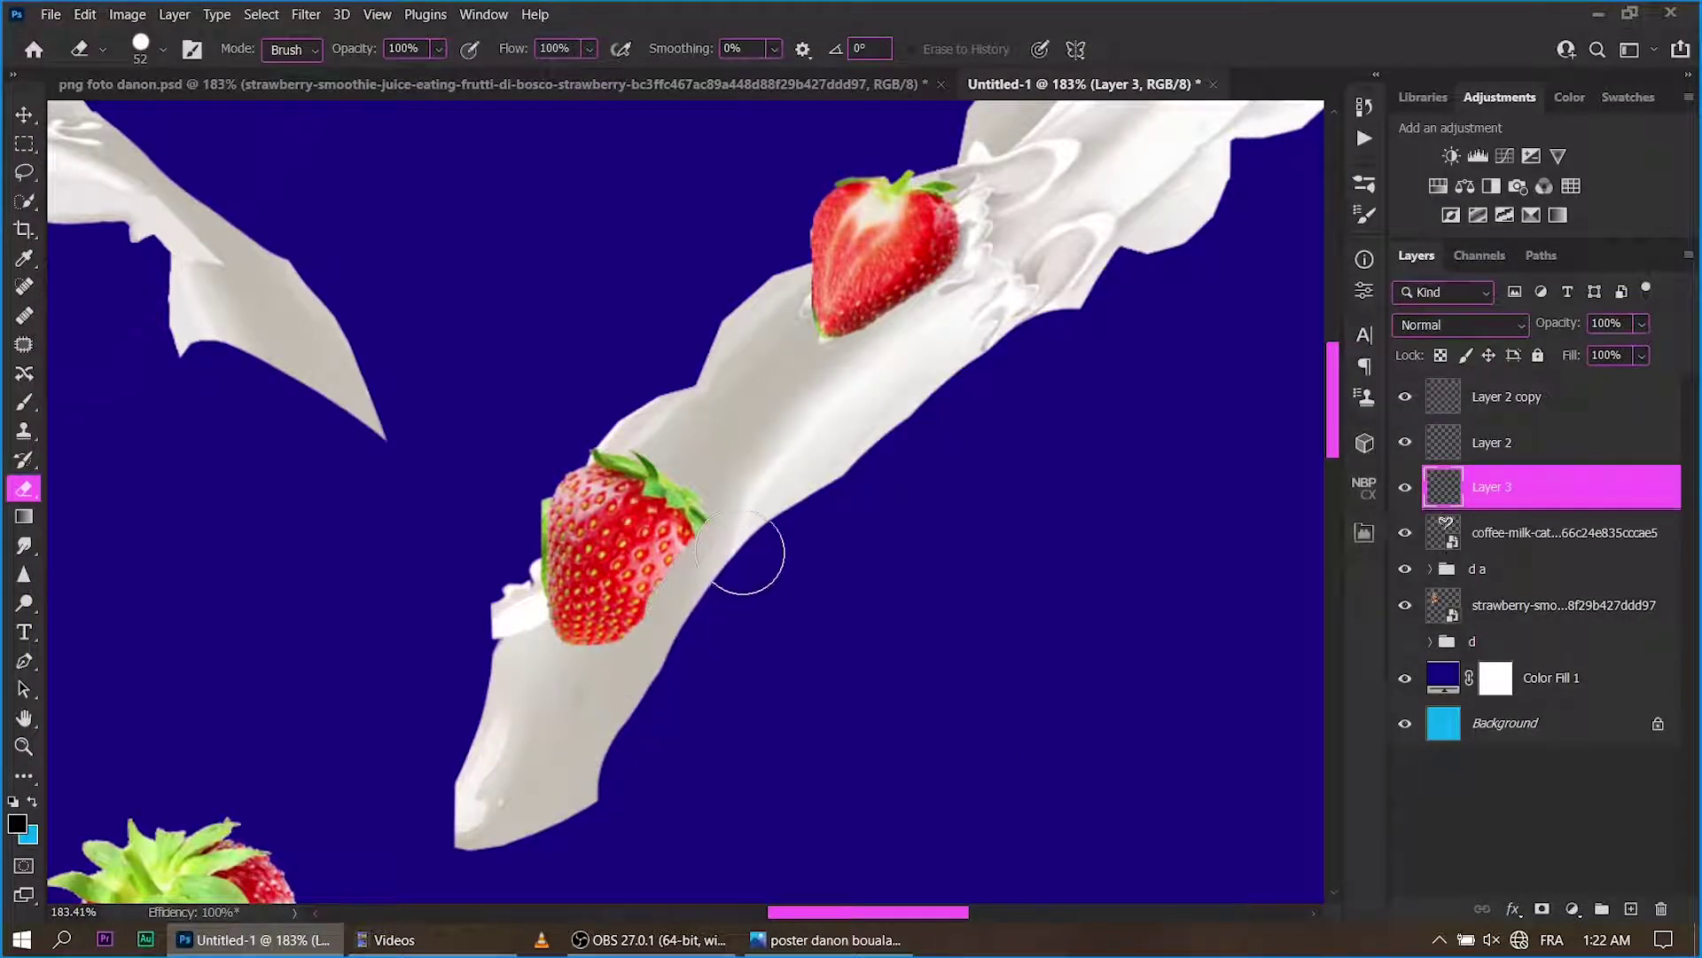
# Group the milk heart, Layer 2 and Layer 2 copy into a group named 'love'.
pyautogui.press('z')
pyautogui.press('e')
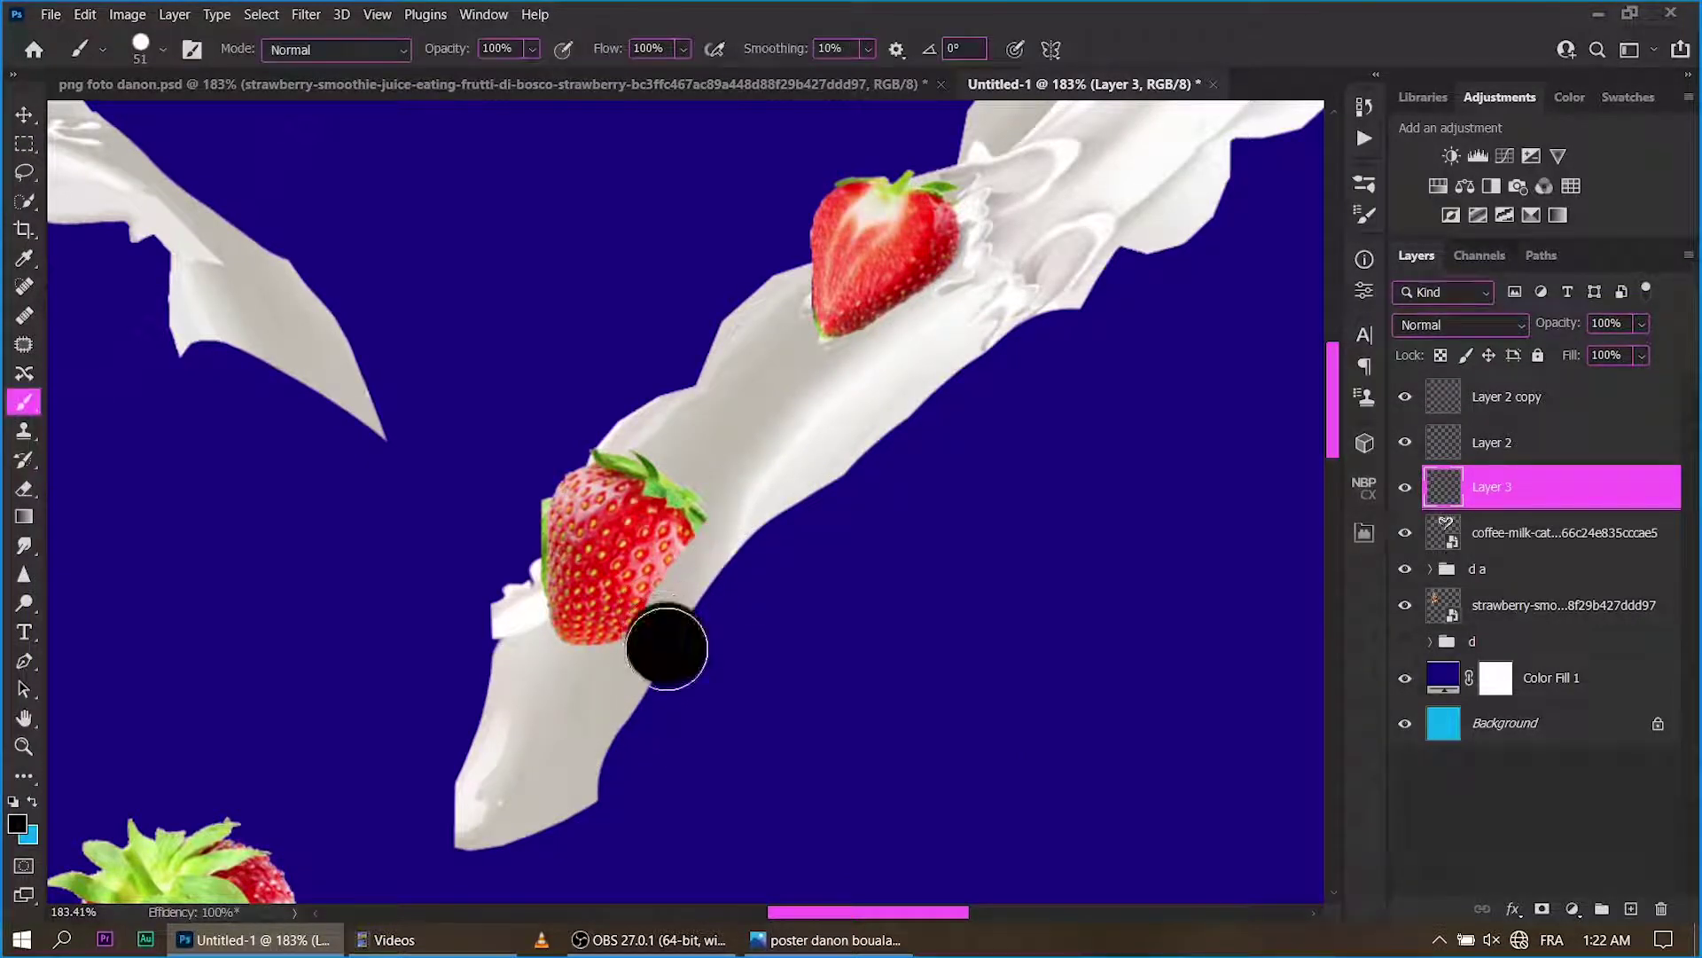
pyautogui.press('z')
pyautogui.moveTo(656, 647); pyautogui.dragTo(532, 647)
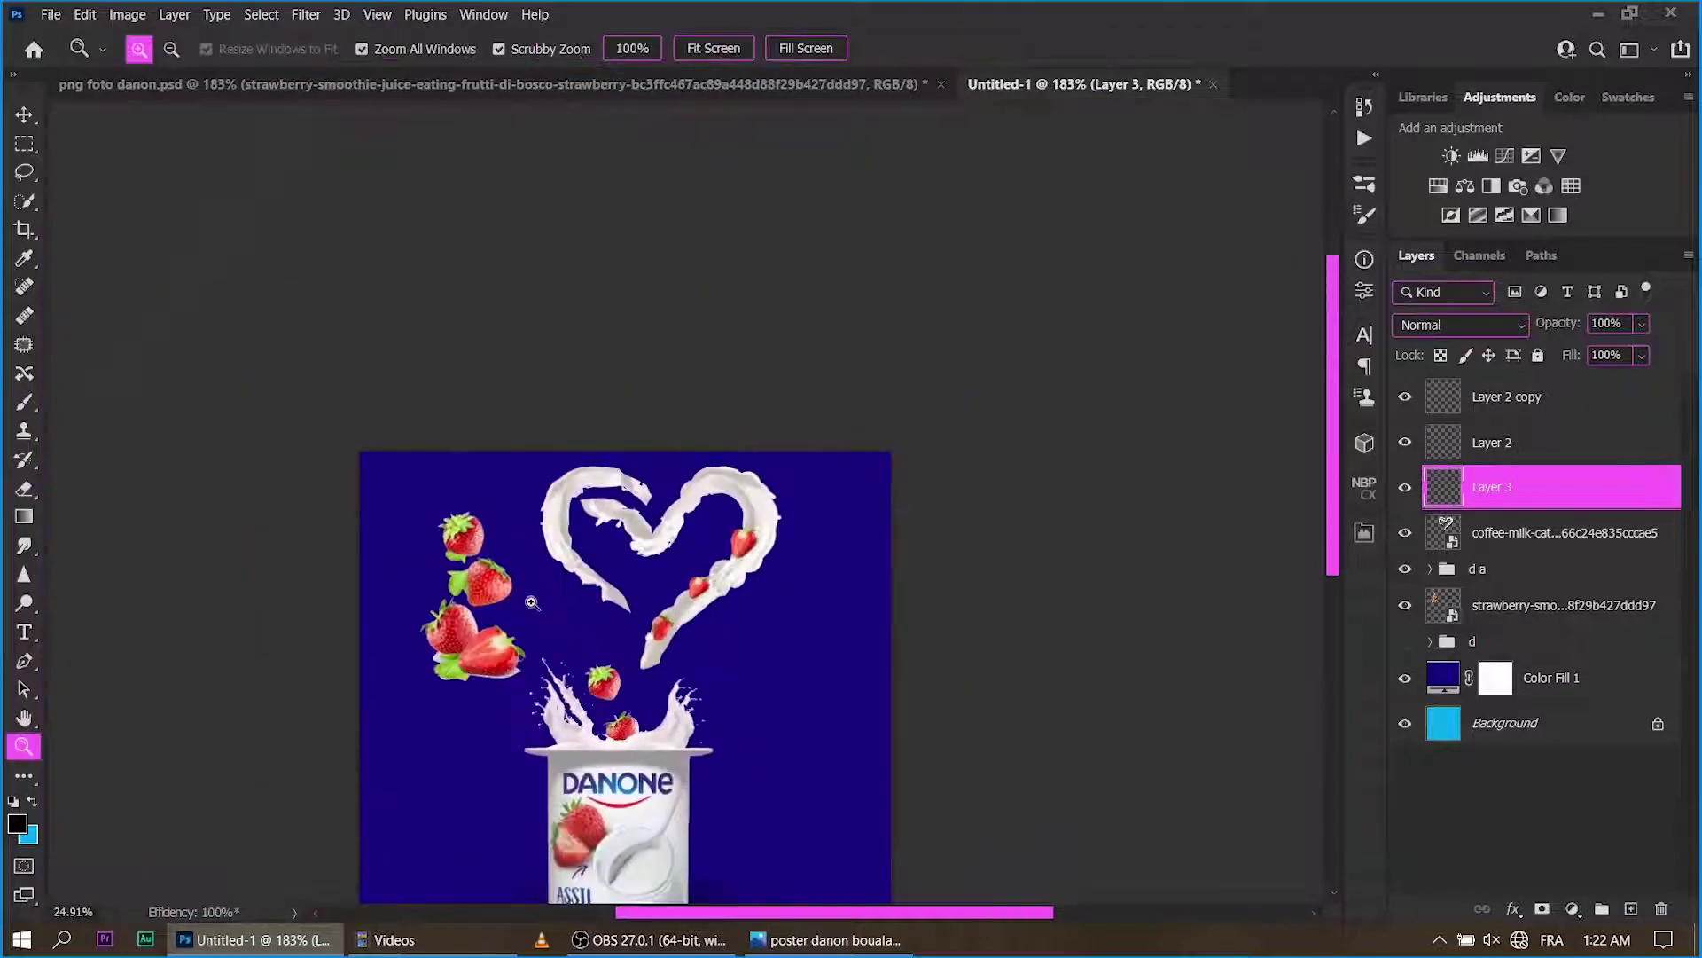
pyautogui.keyDown('shift'); pyautogui.click(1520, 541); pyautogui.keyUp('shift')
pyautogui.keyDown('shift'); pyautogui.click(1520, 443); pyautogui.keyUp('shift')
pyautogui.keyDown('shift'); pyautogui.click(1512, 397); pyautogui.keyUp('shift')
pyautogui.hotkey('ctrl', 'g')
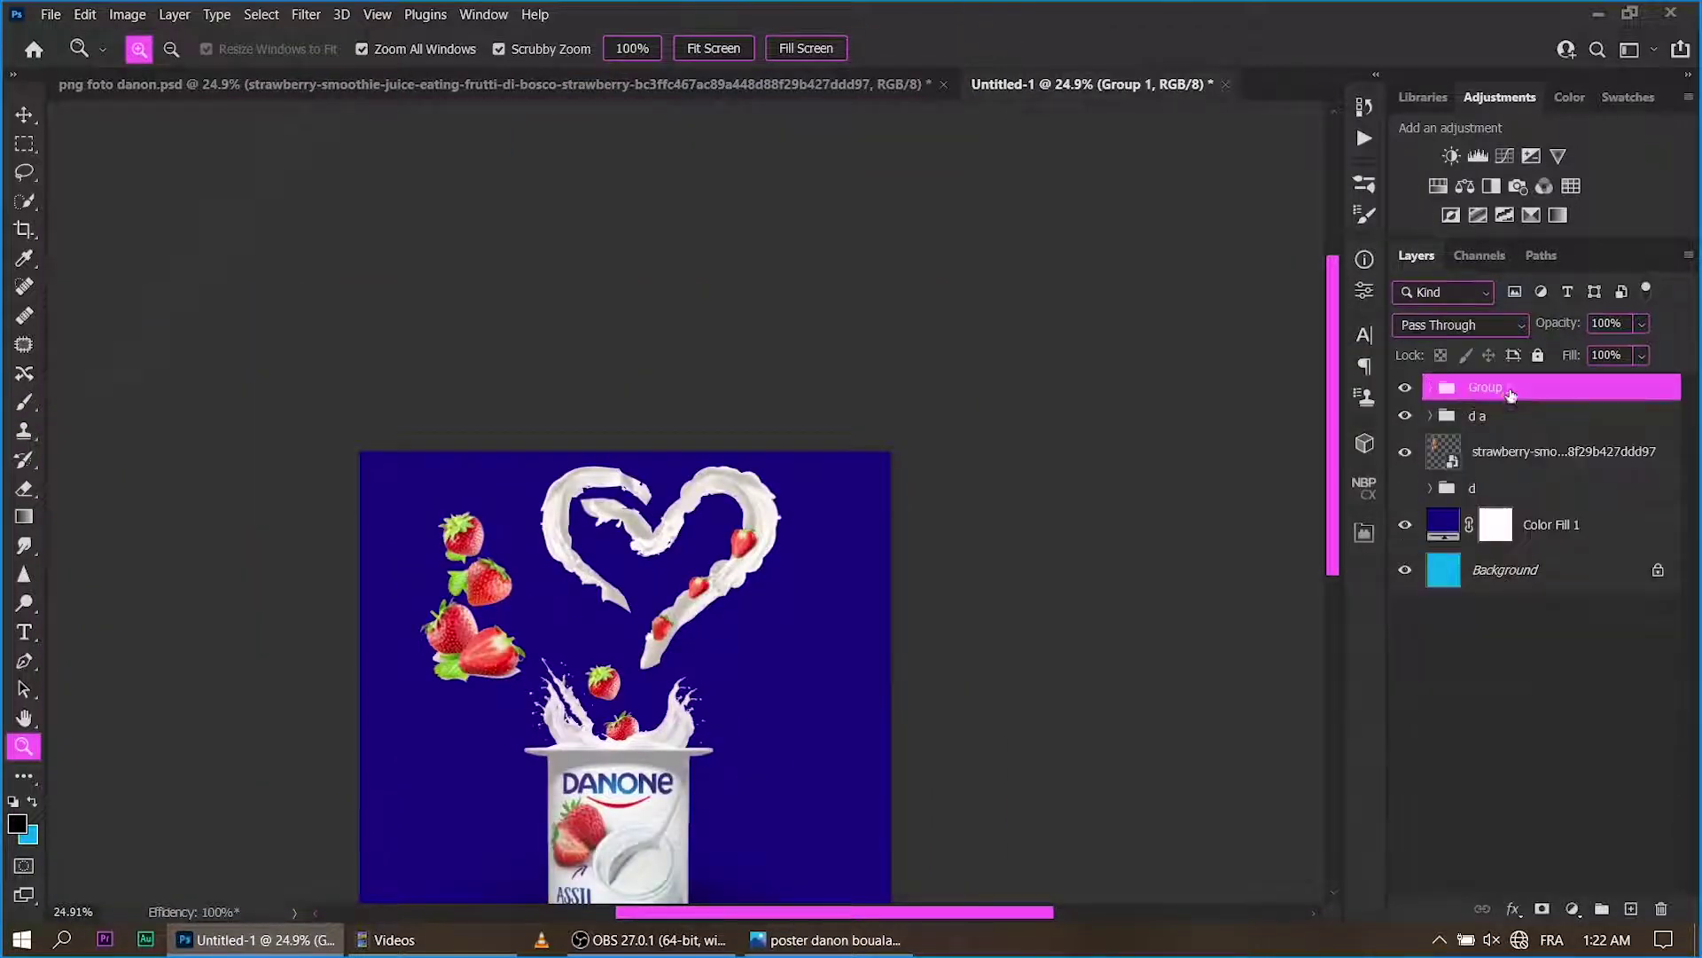
pyautogui.write('love')
pyautogui.press('Return')
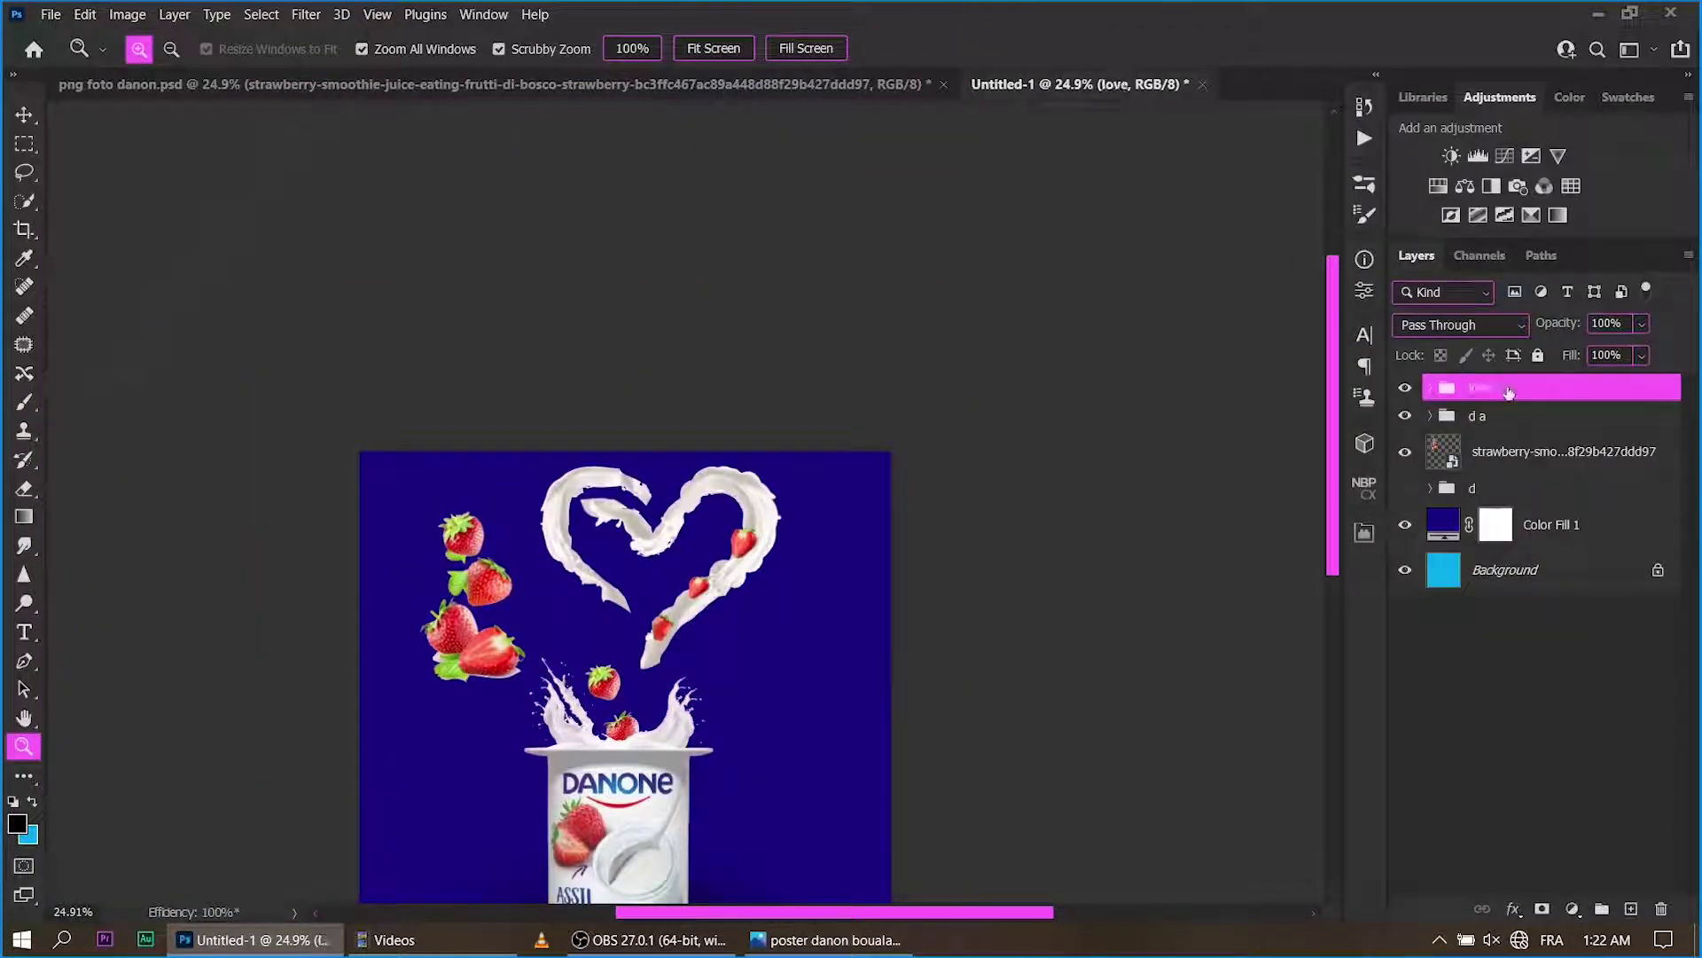
# Delete the loose strawberry-cluster photo layer from the poster.
pyautogui.moveTo(837, 589); pyautogui.dragTo(849, 635)
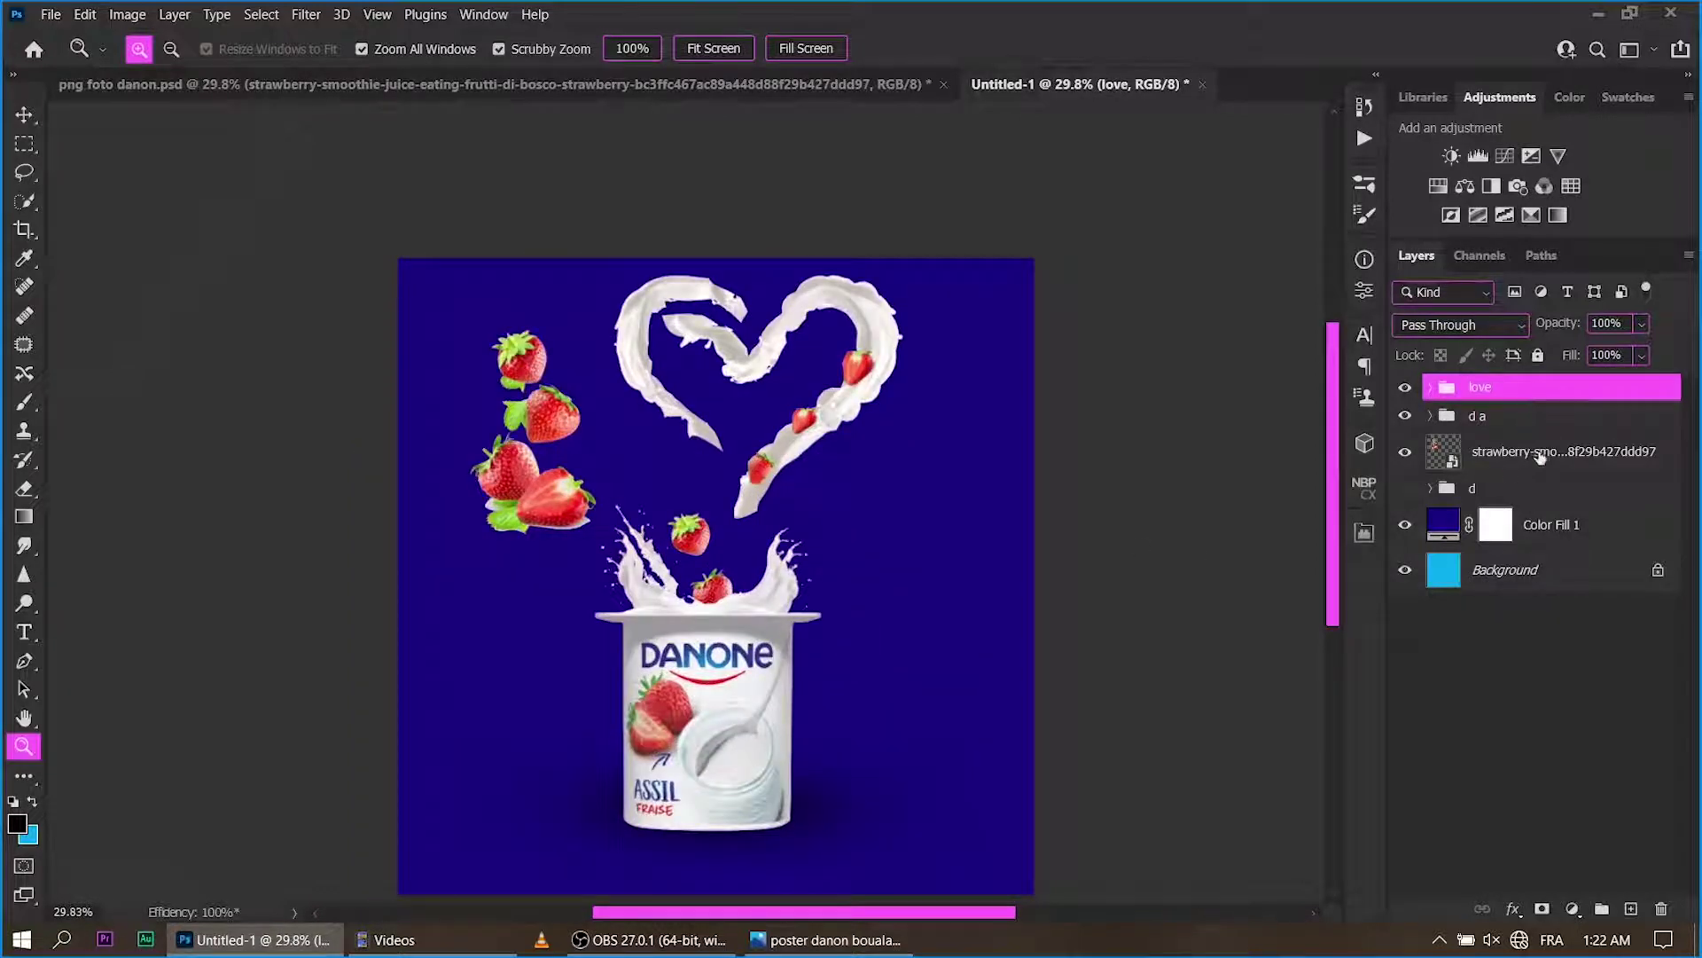
pyautogui.press('Delete')
pyautogui.moveTo(851, 522)
pyautogui.mouseDown()
pyautogui.moveTo(771, 529)
pyautogui.moveTo(736, 557)
pyautogui.mouseUp()
pyautogui.click(1404, 443)
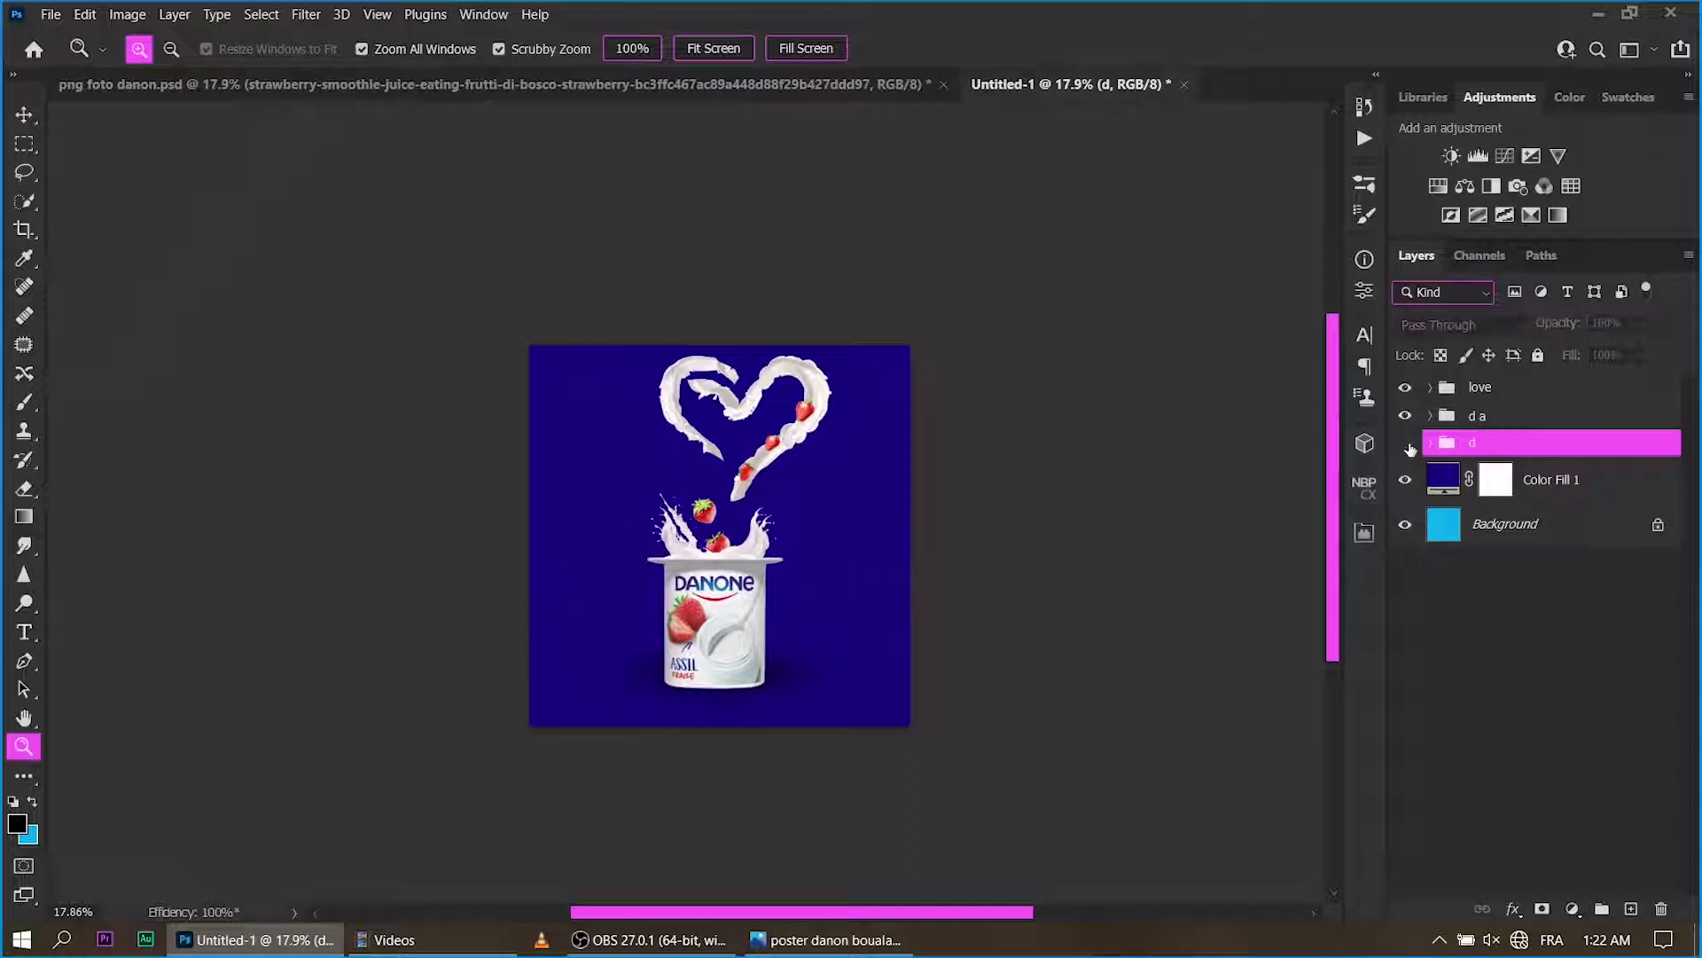
# Make the side products group 'd' visible, leaving its size unchanged.
pyautogui.click(1405, 443)
pyautogui.moveTo(758, 657); pyautogui.dragTo(797, 651)
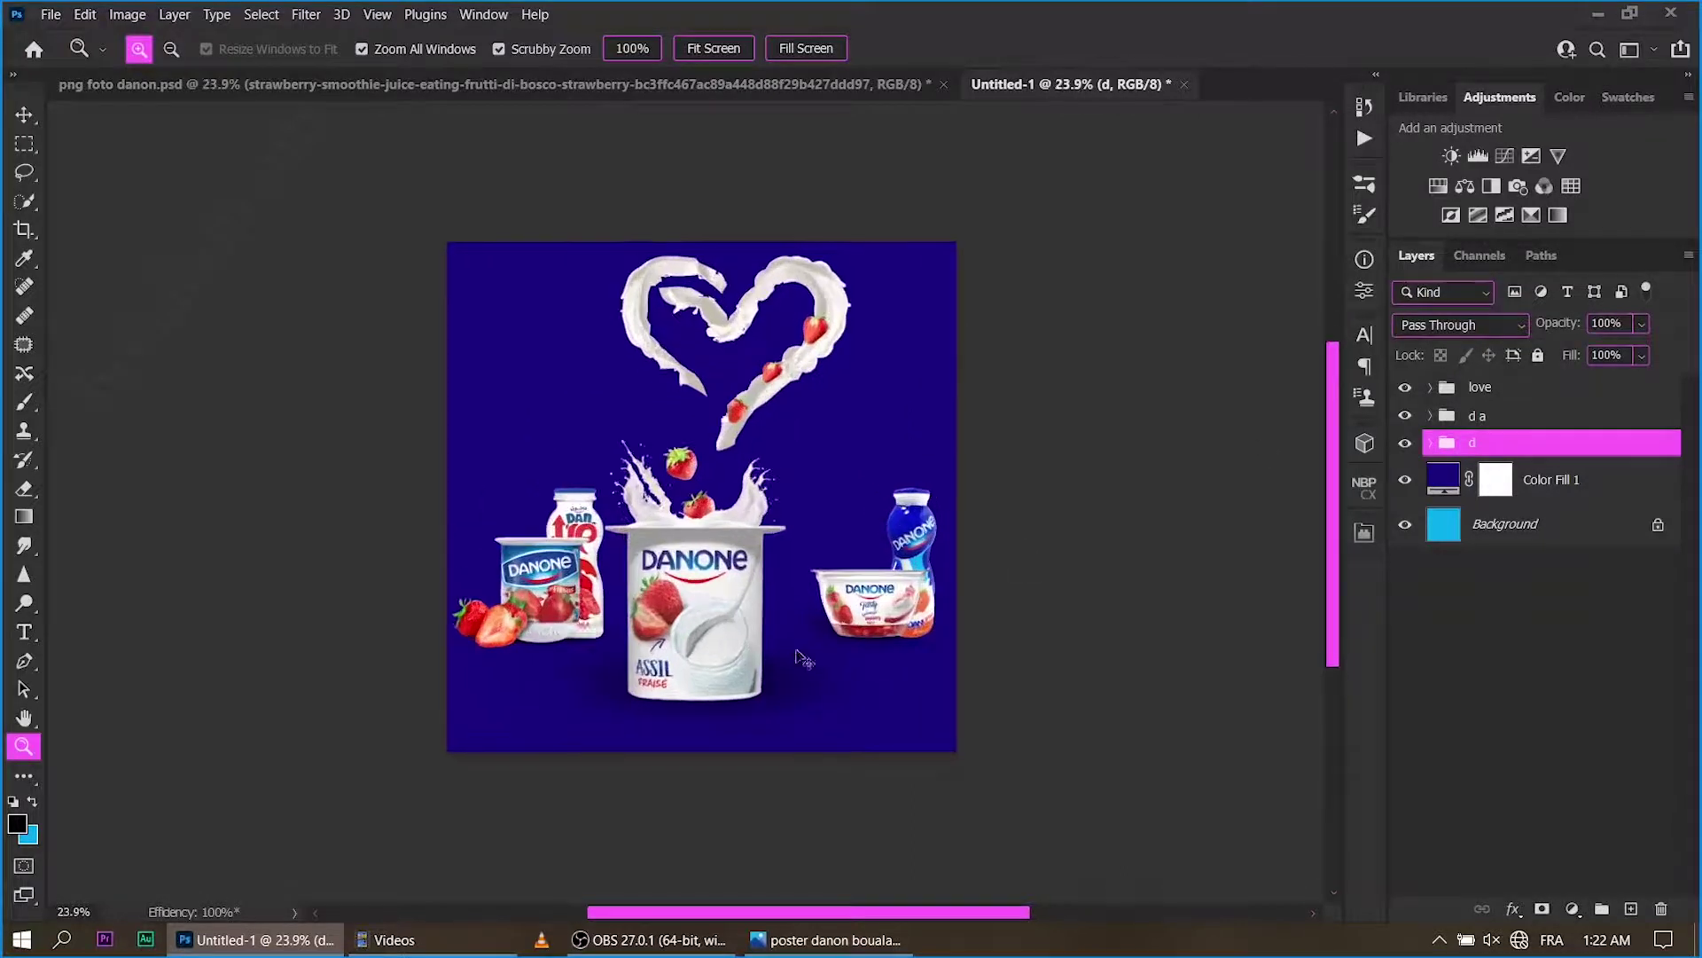
pyautogui.hotkey('ctrl', 't')
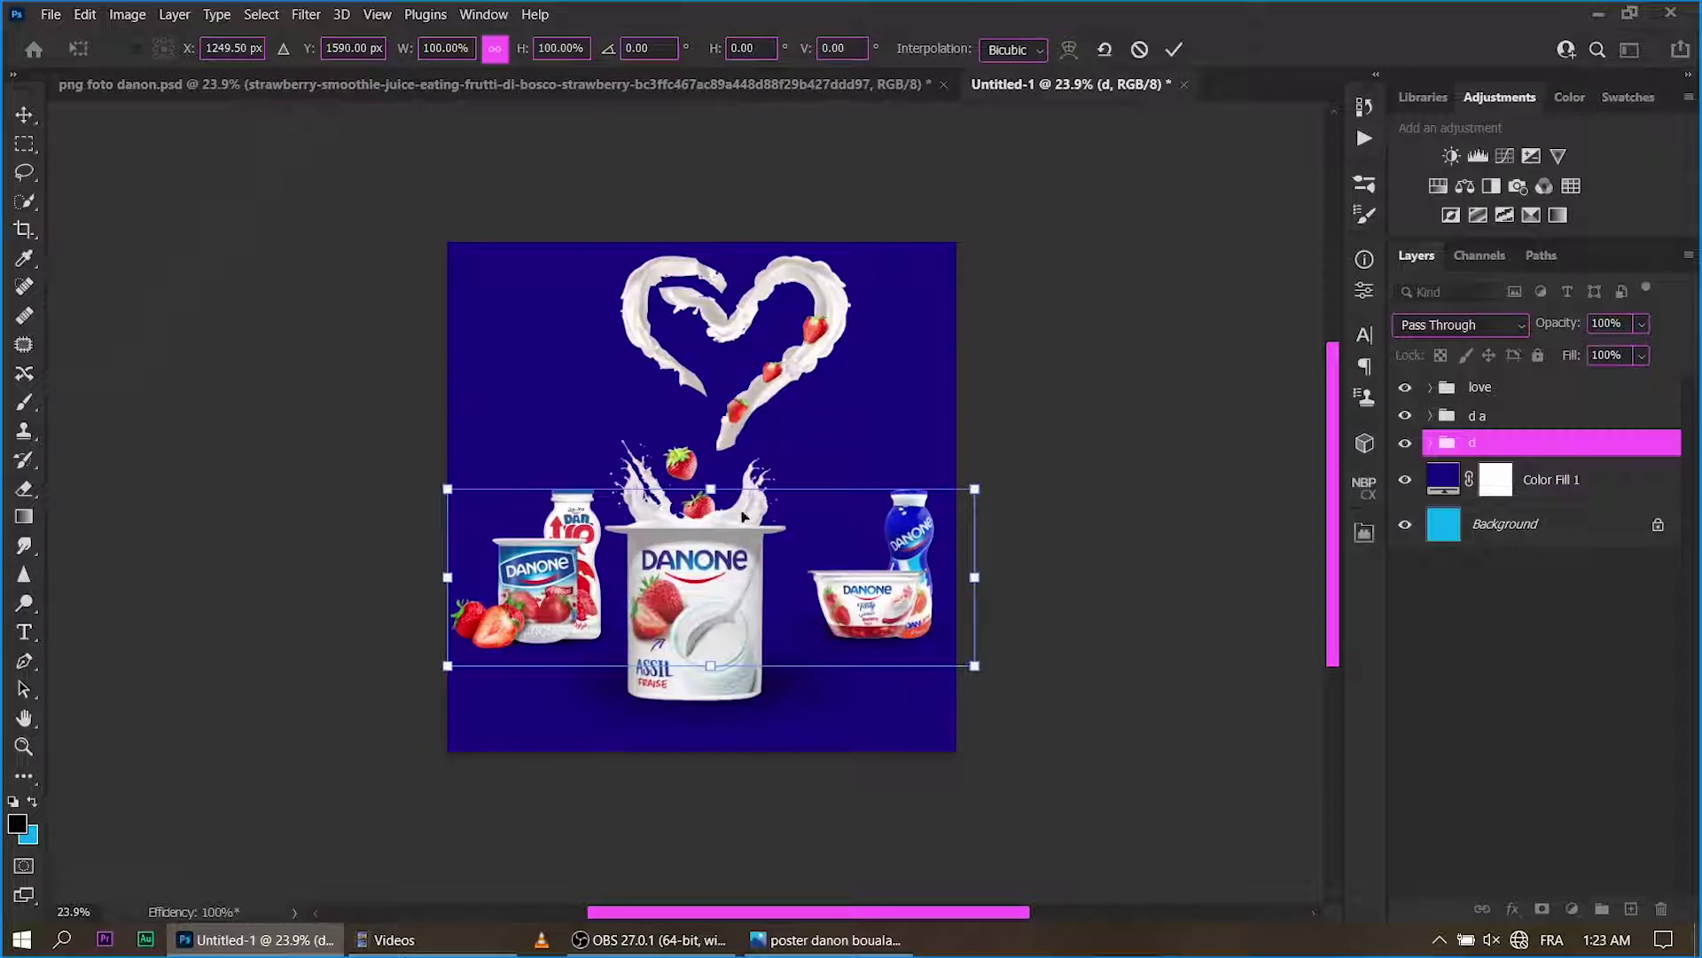
pyautogui.press('Return')
# Shrink the central cup group 'd a' to about 81% and reposition it.
pyautogui.hotkey('alt', ']')
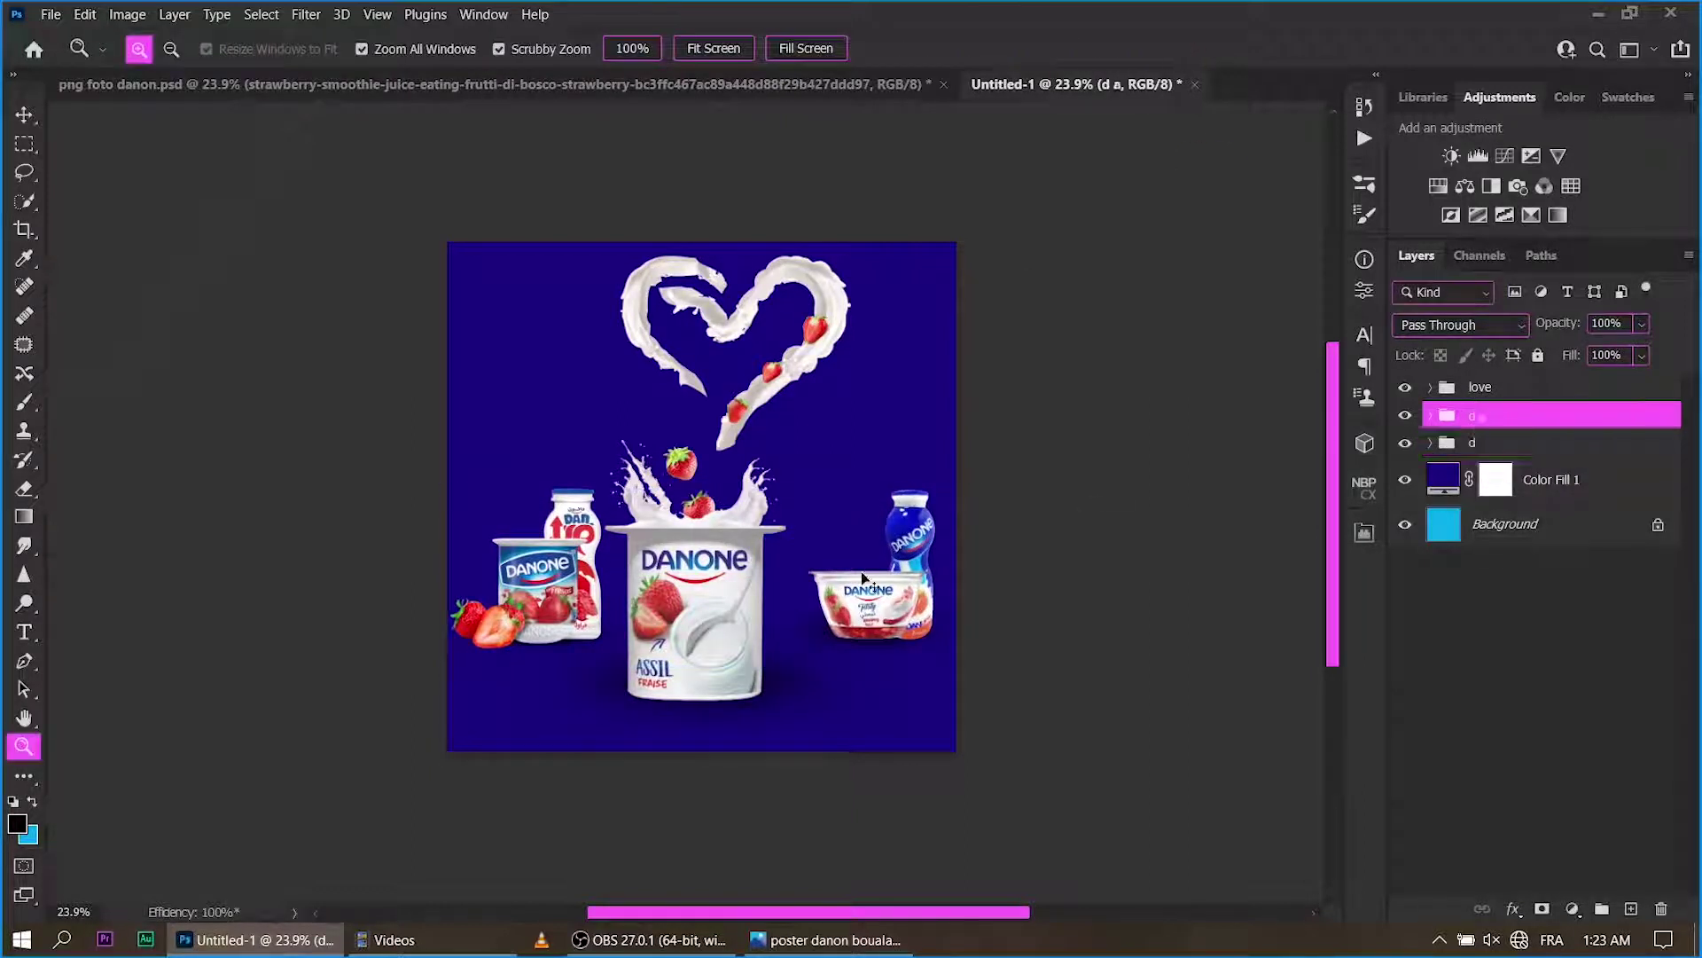
pyautogui.hotkey('ctrl', 't')
pyautogui.moveTo(609, 638); pyautogui.dragTo(635, 635)
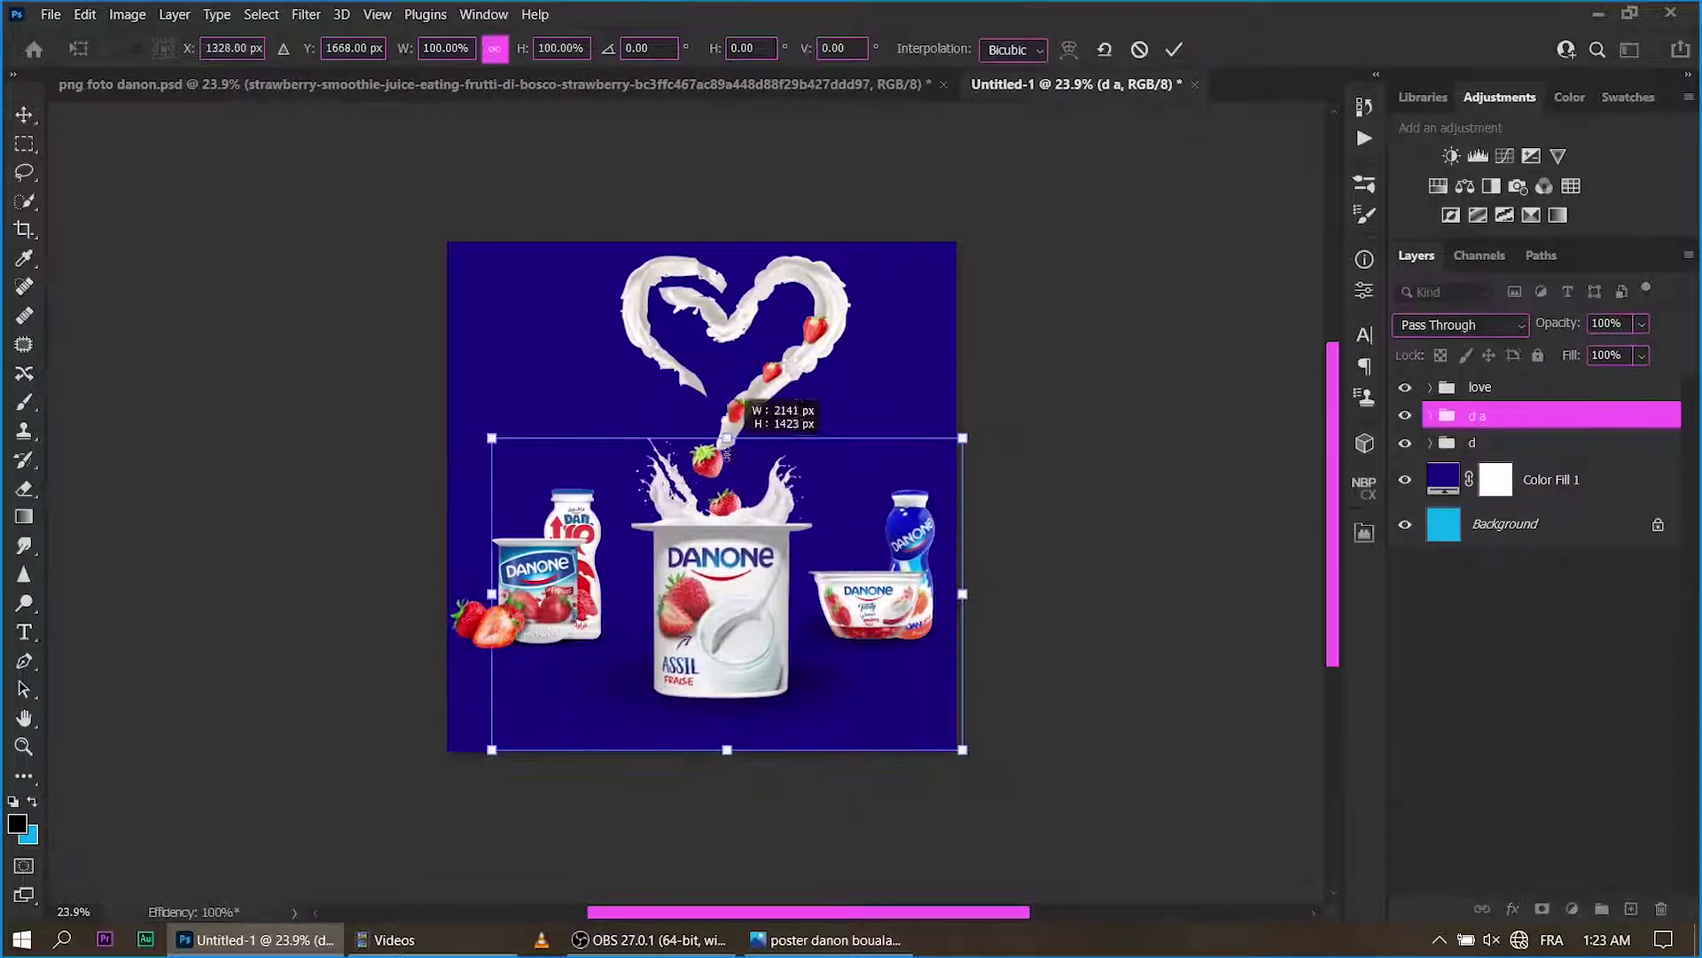
pyautogui.moveTo(728, 437); pyautogui.dragTo(719, 547)
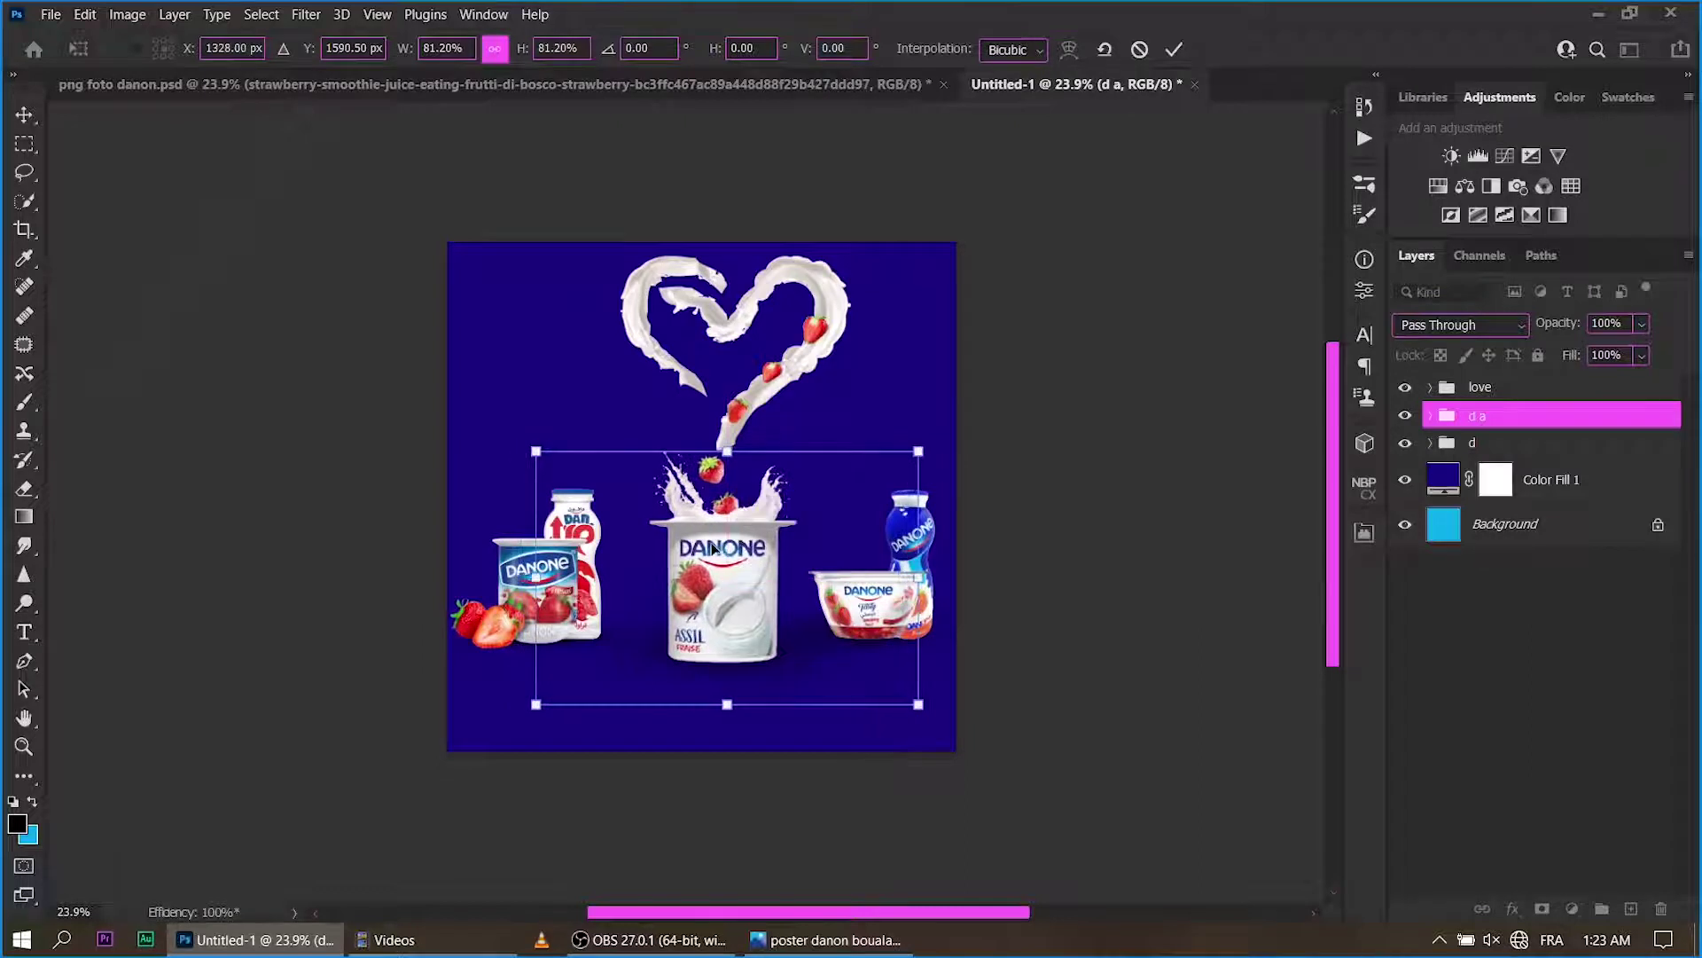
pyautogui.moveTo(711, 549); pyautogui.dragTo(700, 549)
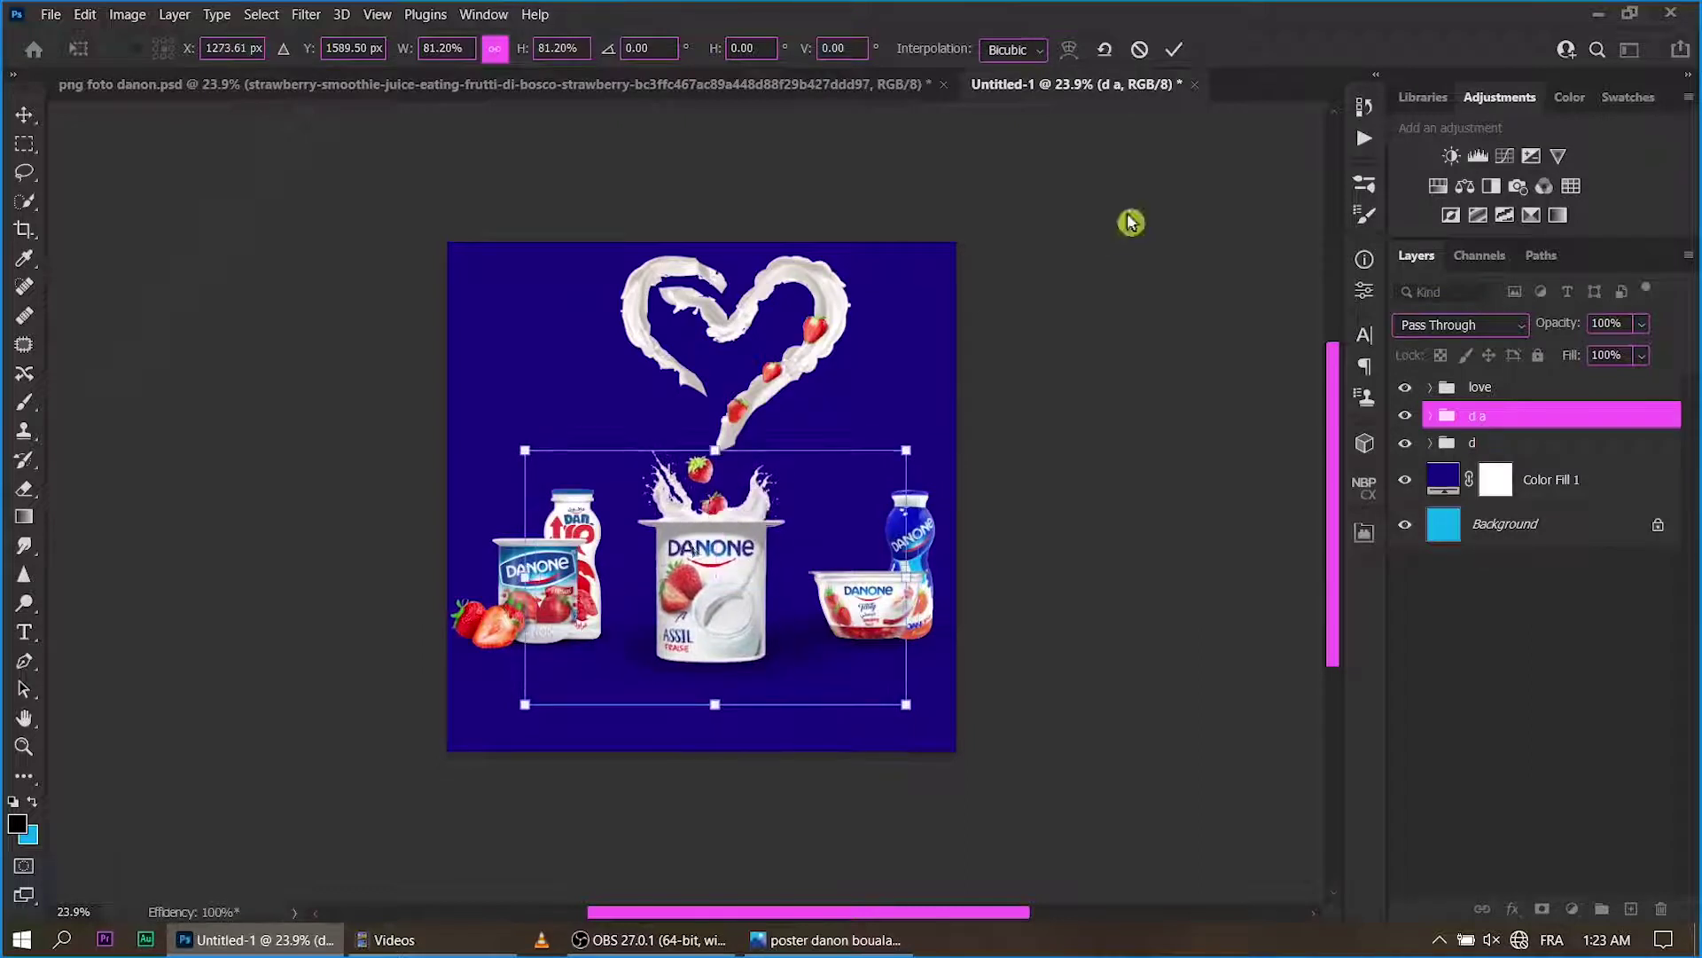
pyautogui.press('Return')
# Enlarge the 'love' heart group to about 102%, nudging it right and down.
pyautogui.press('z')
pyautogui.click(738, 248)
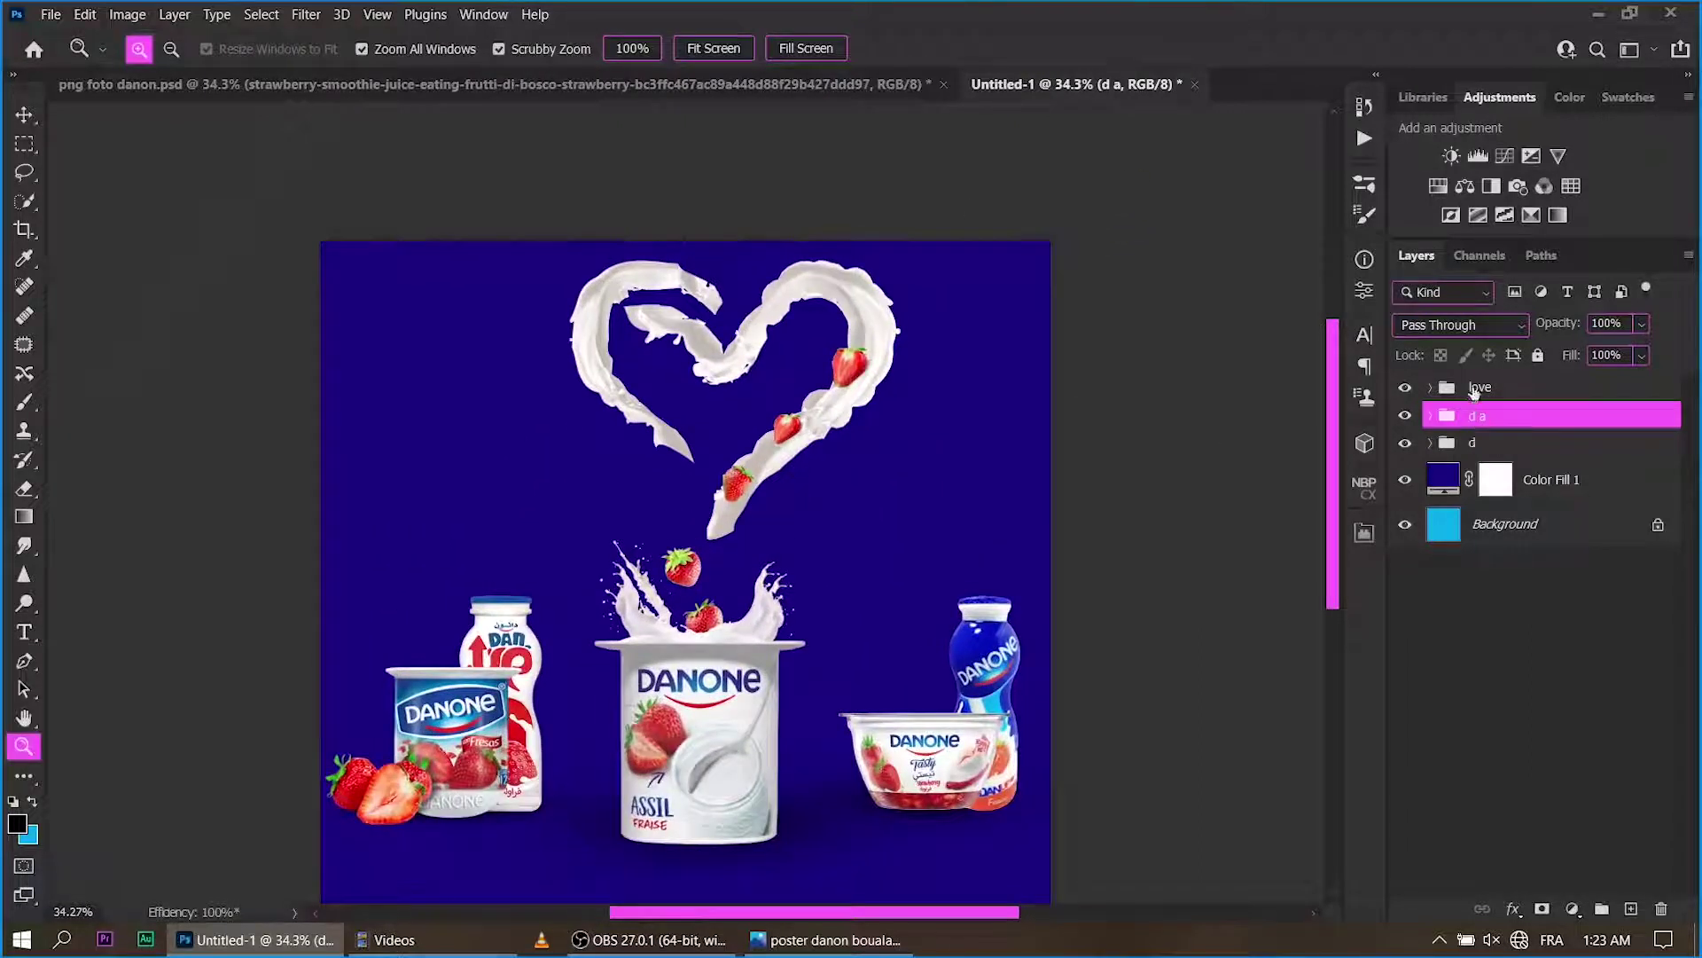
pyautogui.click(1474, 392)
pyautogui.hotkey('ctrl', 't')
pyautogui.moveTo(793, 476); pyautogui.dragTo(809, 487)
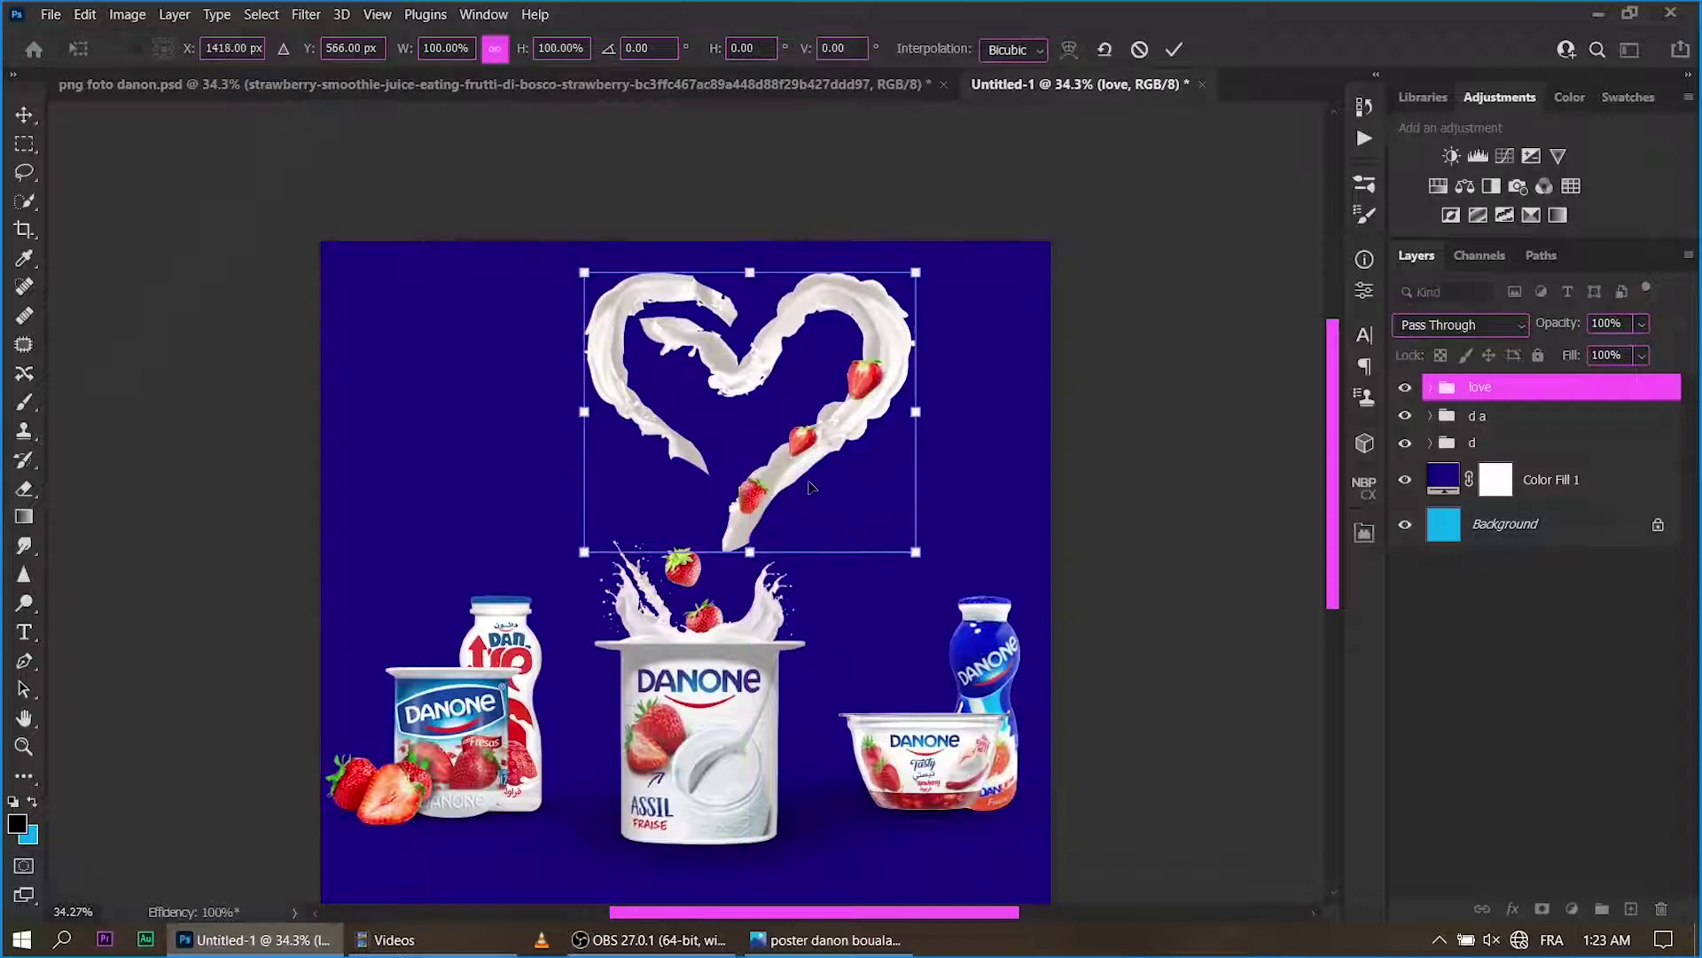
pyautogui.moveTo(780, 265); pyautogui.dragTo(779, 258)
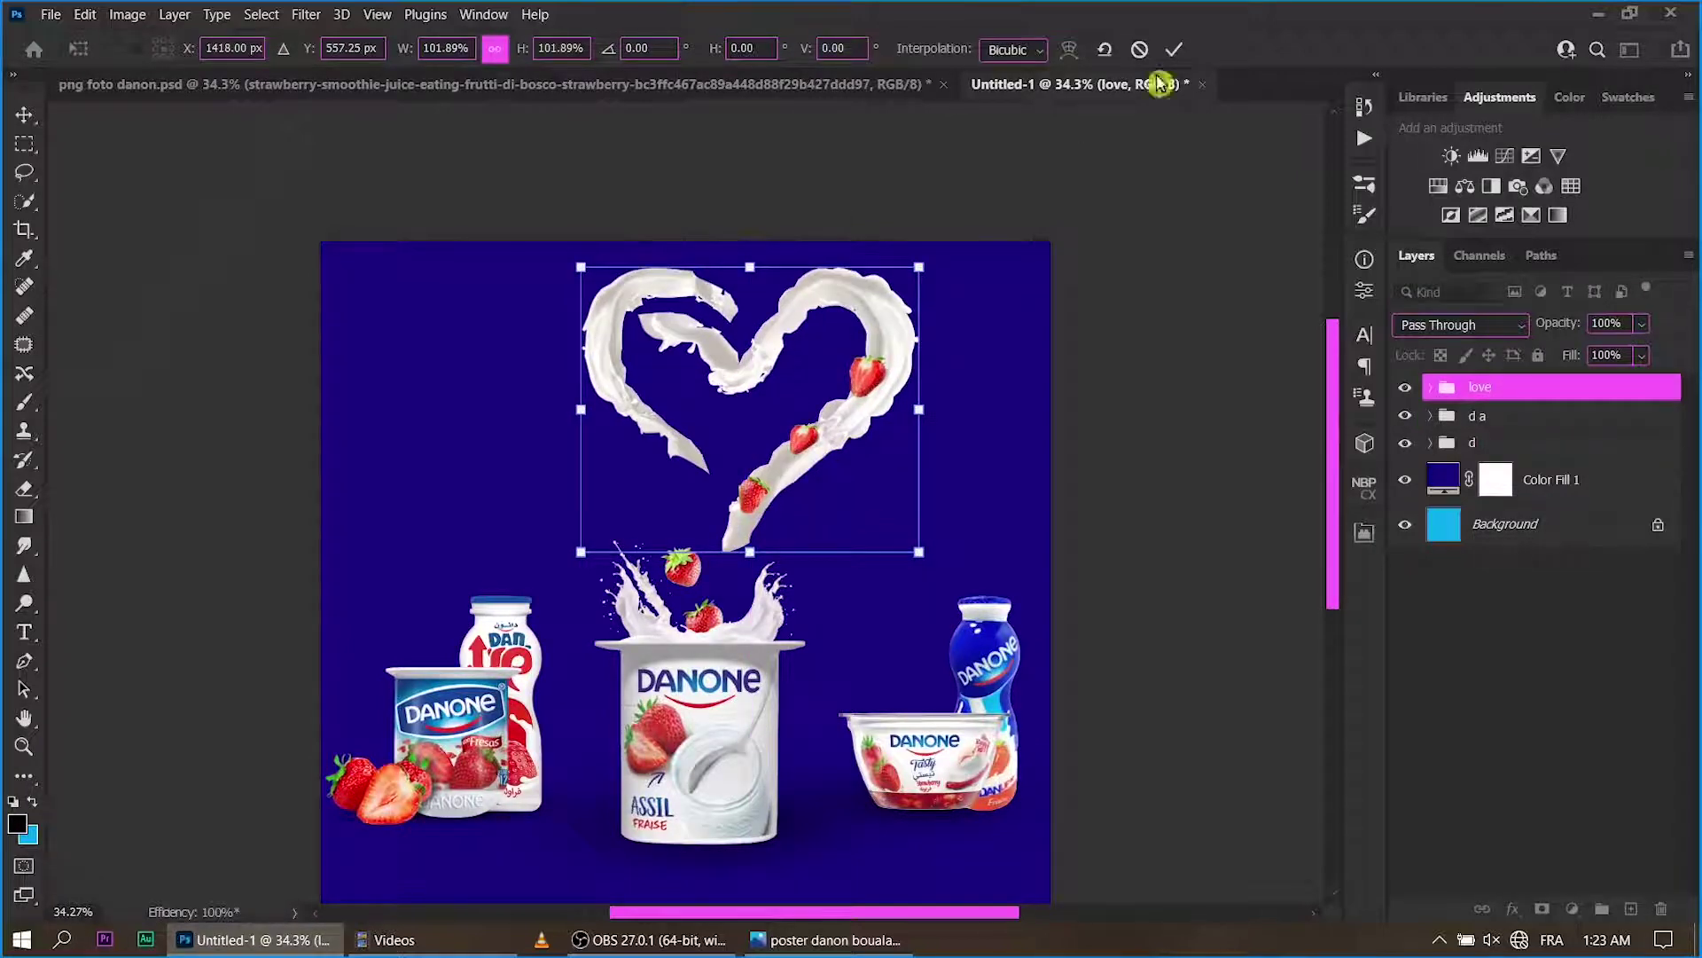
pyautogui.click(1174, 49)
# Start a white Arabic type layer in djadli_Tachkili 51 pt left of the milk heart.
pyautogui.press('z')
pyautogui.scroll(-3, 674, 564)
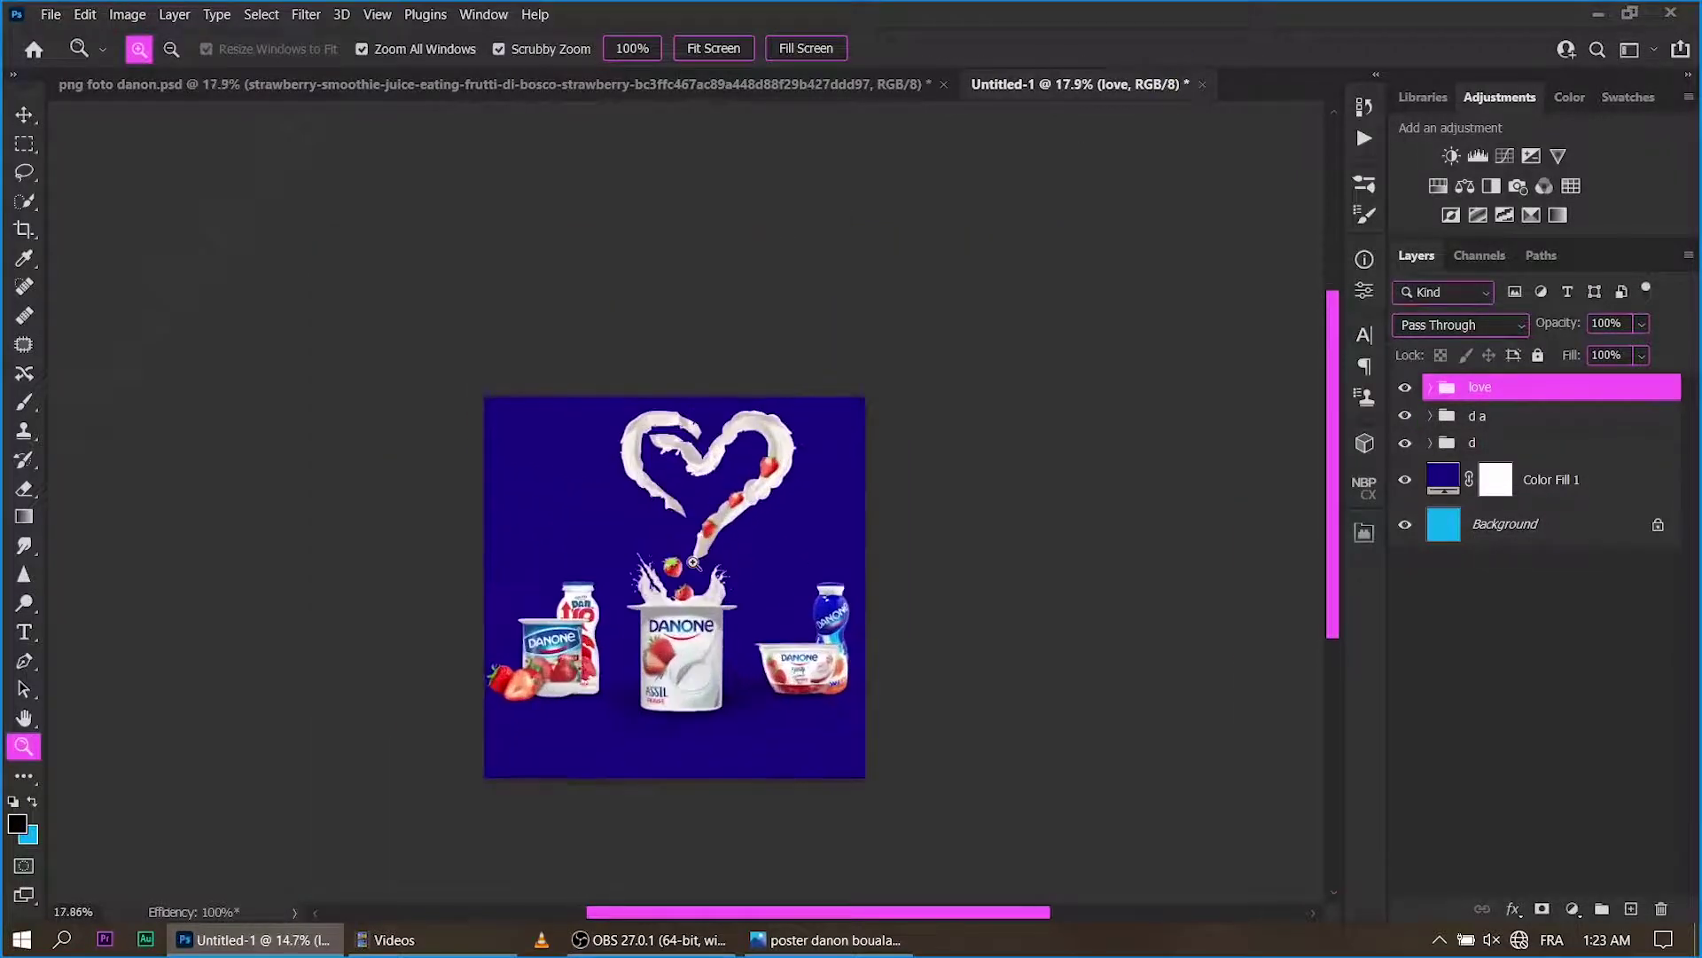
pyautogui.press('t')
pyautogui.click(532, 517)
# Move the Arabic headline higher and set it in the FF Bouya Messy font.
pyautogui.press('BackSpace')
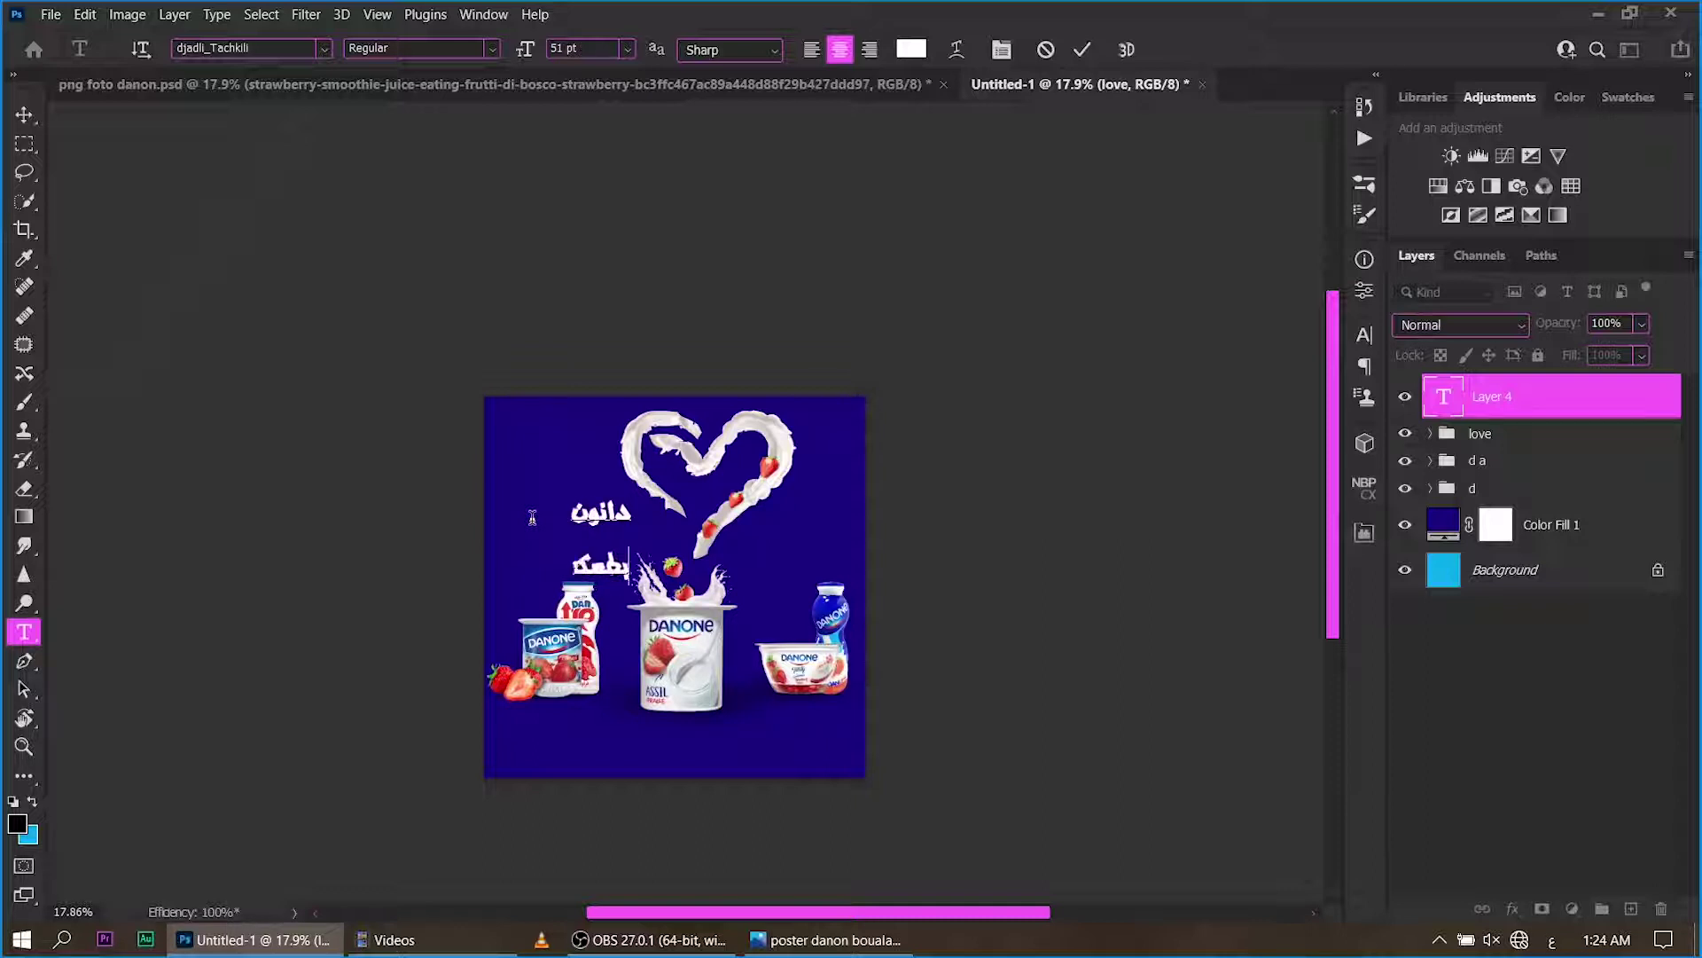
pyautogui.moveTo(606, 630); pyautogui.dragTo(625, 400)
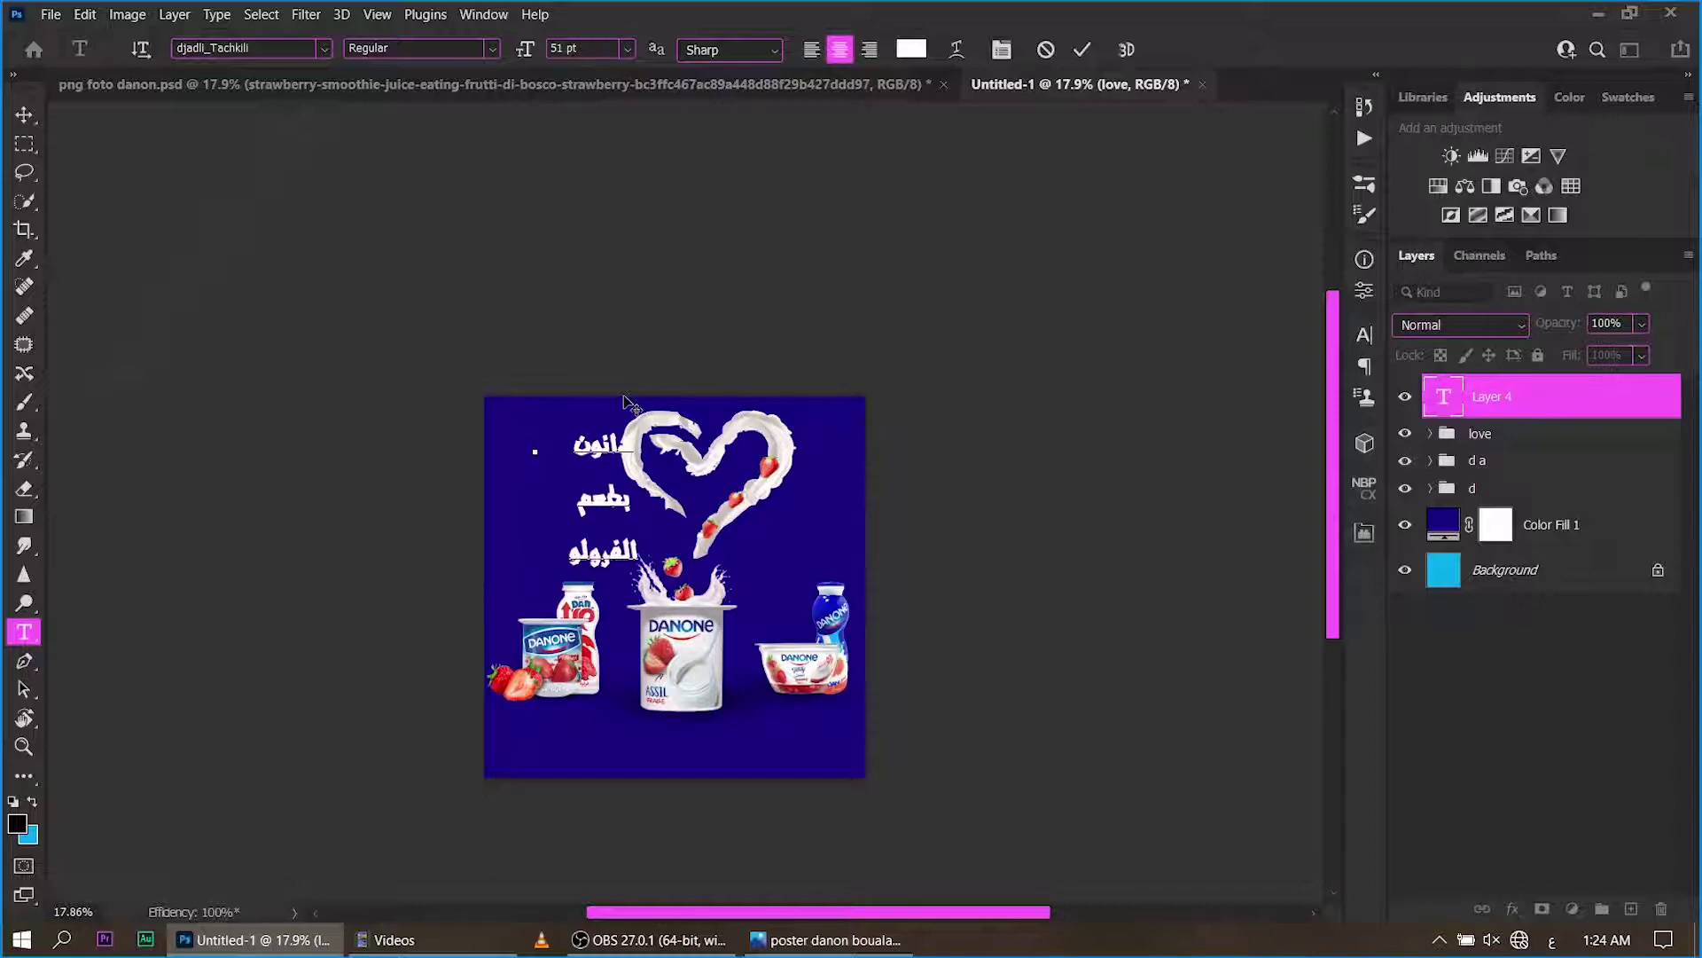
pyautogui.hotkey('ctrl', 'a')
pyautogui.click(324, 47)
pyautogui.click(494, 77)
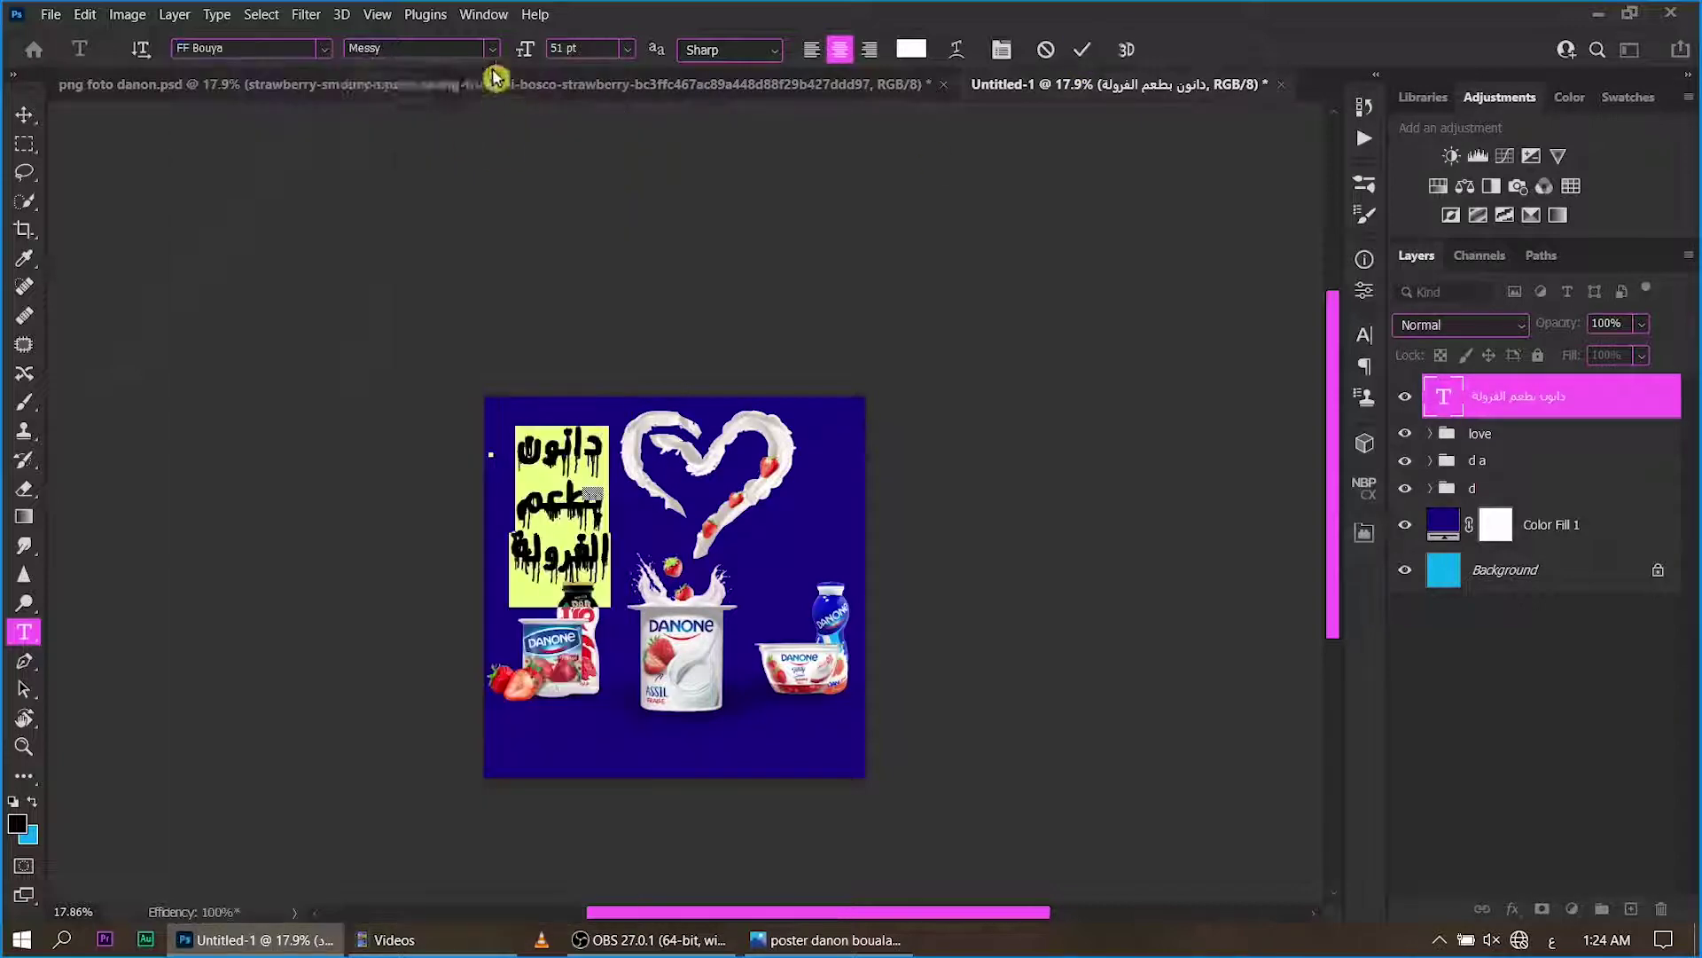
pyautogui.click(1082, 48)
# Scale the headline and position it at the poster's top left.
pyautogui.hotkey('ctrl', 't')
pyautogui.moveTo(561, 445)
pyautogui.mouseDown()
pyautogui.moveTo(565, 487)
pyautogui.moveTo(585, 461)
pyautogui.mouseUp()
pyautogui.click(1174, 48)
pyautogui.press('w')
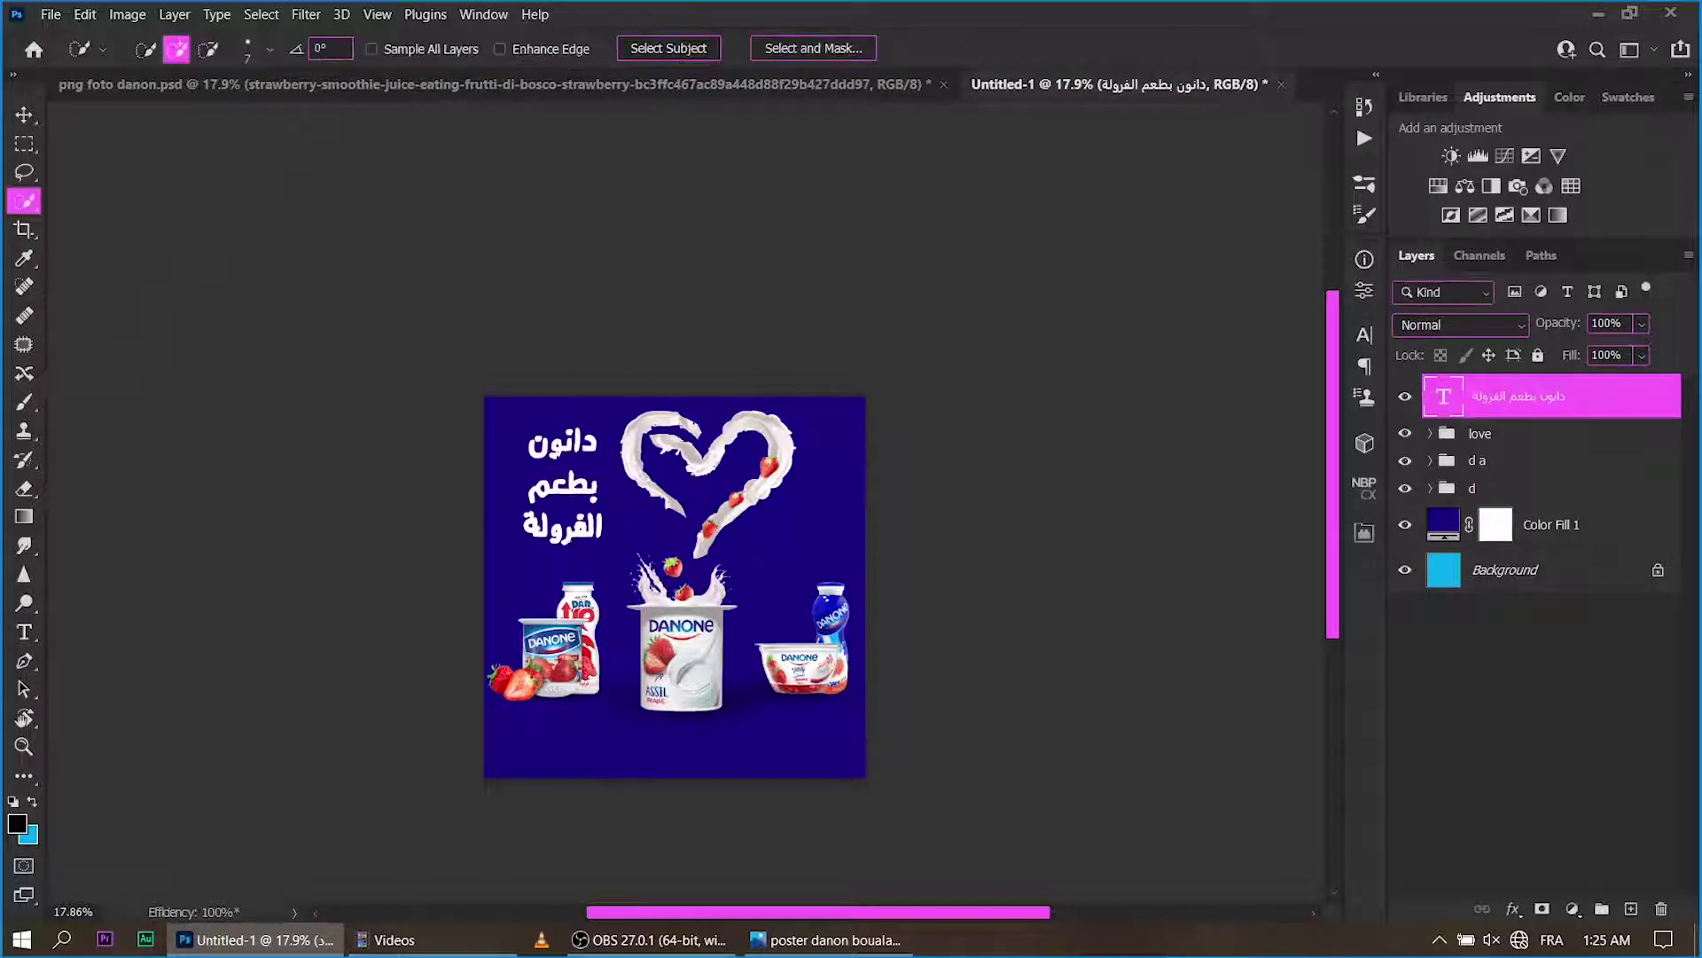
pyautogui.hotkey('ctrl', 't')
# Move Layer 1 copy to the top and shrink the strawberry above the headline's first word.
pyautogui.click(1174, 49)
pyautogui.press('v')
pyautogui.click(1544, 588)
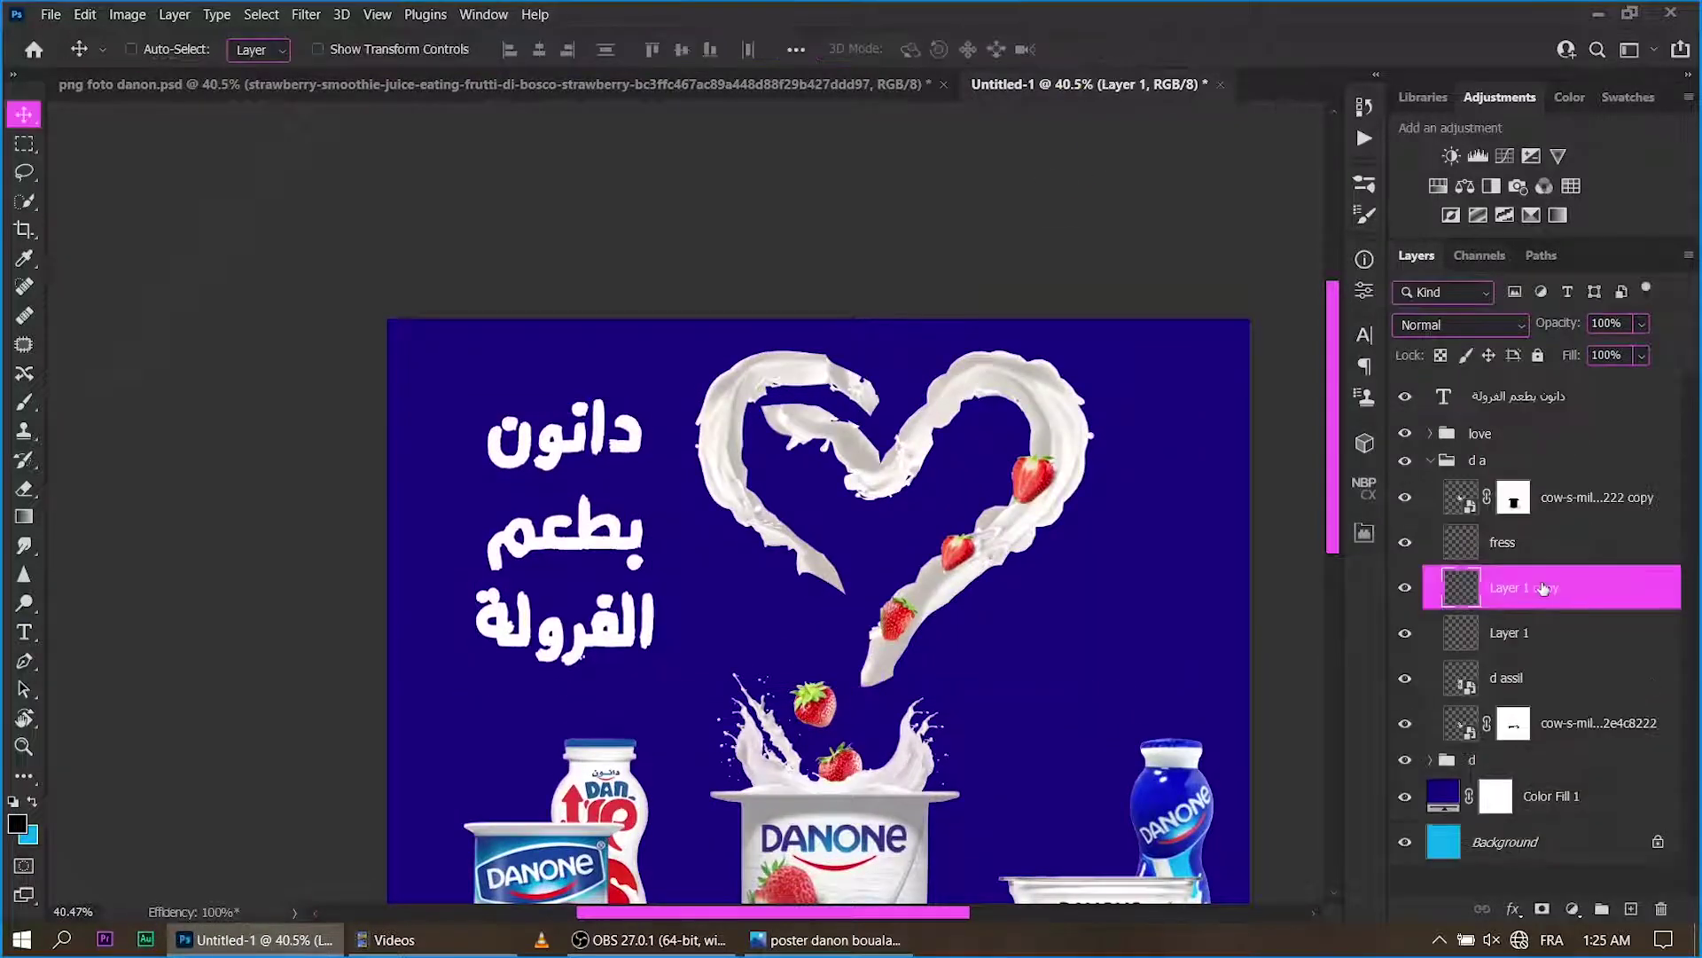
pyautogui.moveTo(1544, 589); pyautogui.dragTo(1522, 391)
pyautogui.press('z')
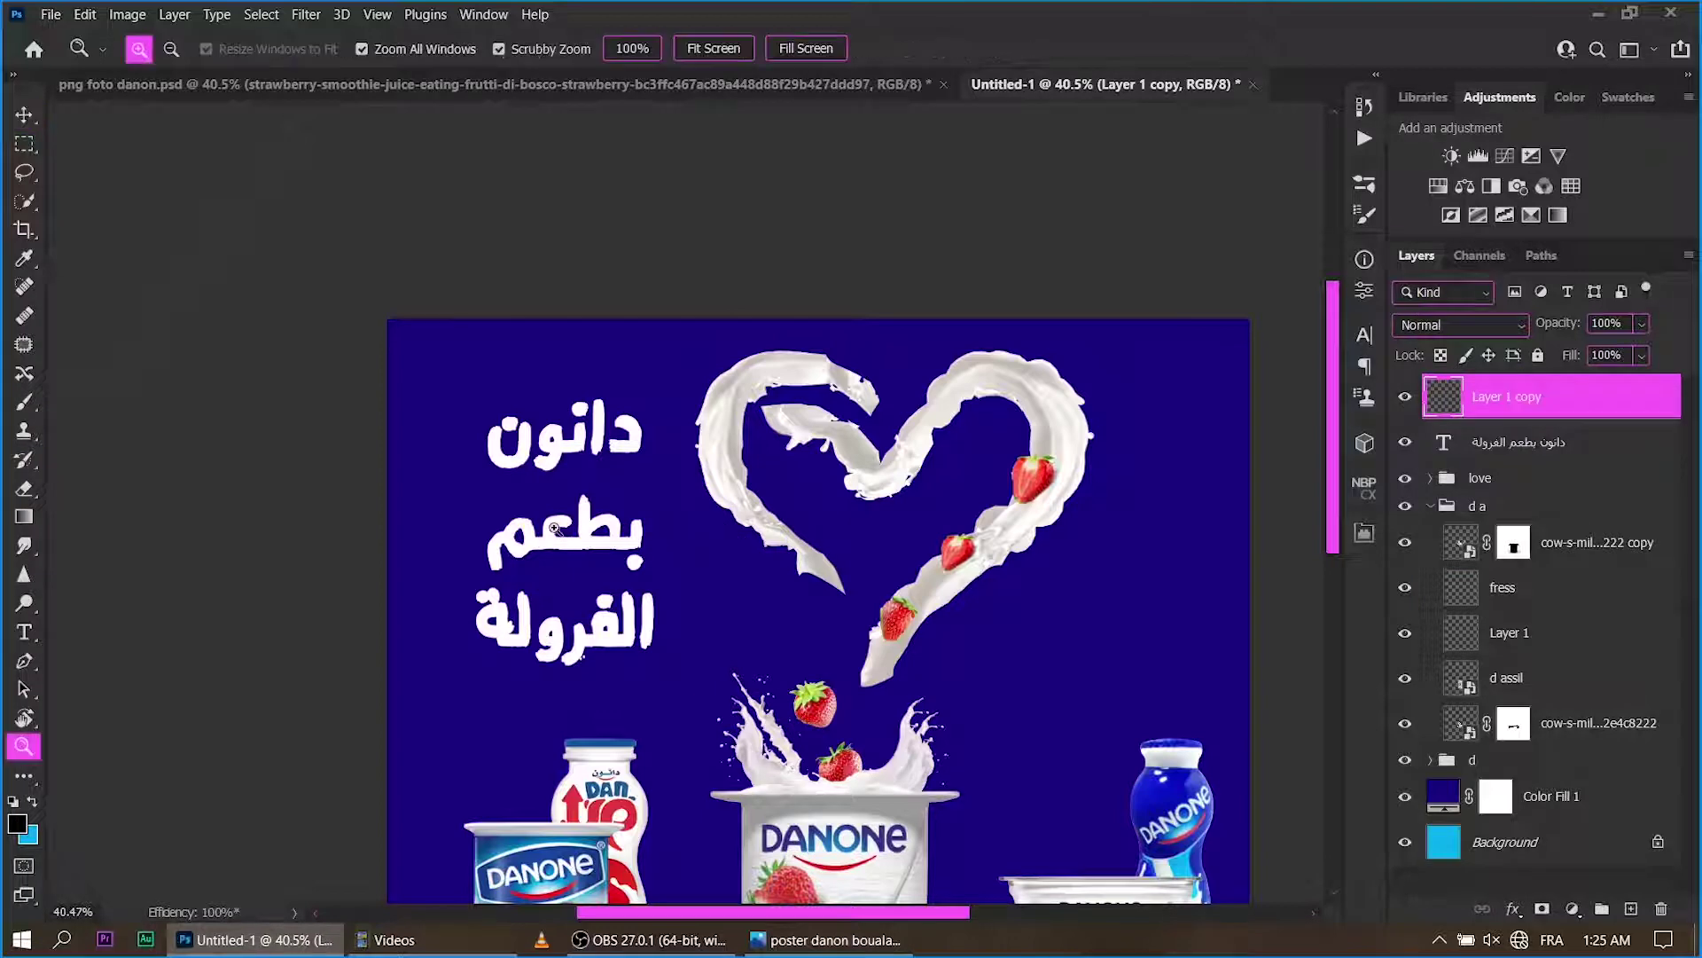
pyautogui.moveTo(566, 532); pyautogui.dragTo(582, 528)
pyautogui.click(599, 555)
pyautogui.hotkey('ctrl', 't')
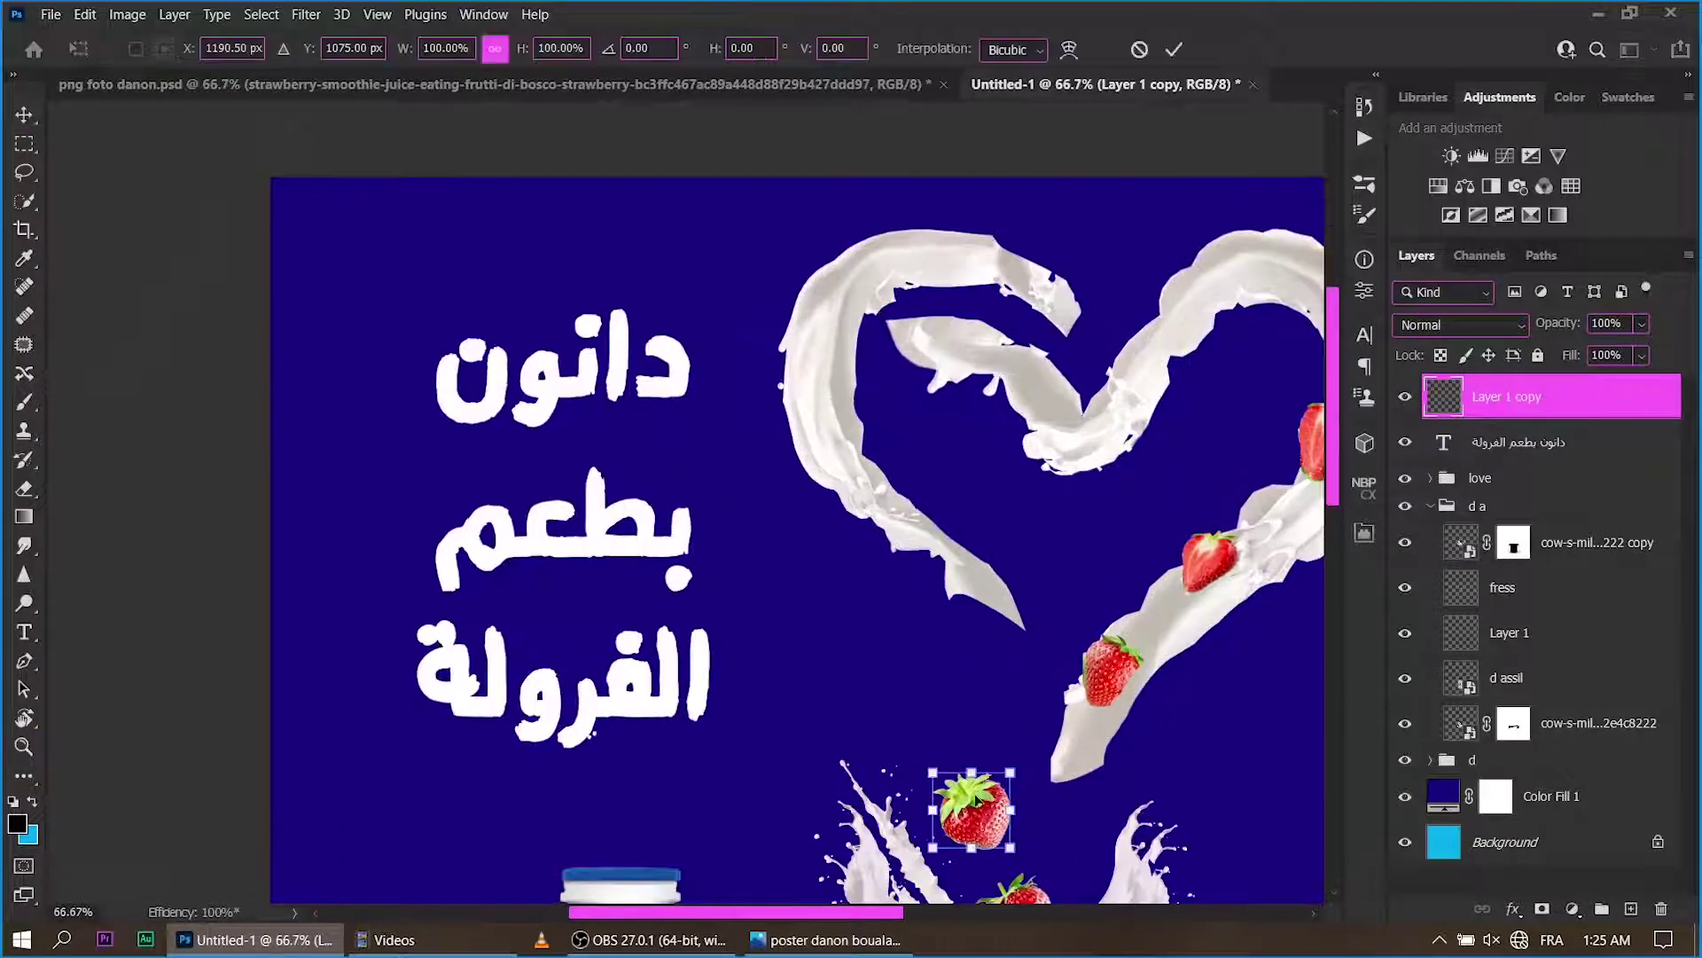
pyautogui.moveTo(1002, 773)
pyautogui.mouseDown()
pyautogui.moveTo(553, 251)
pyautogui.moveTo(552, 286)
pyautogui.moveTo(590, 315)
pyautogui.moveTo(568, 307)
pyautogui.mouseUp()
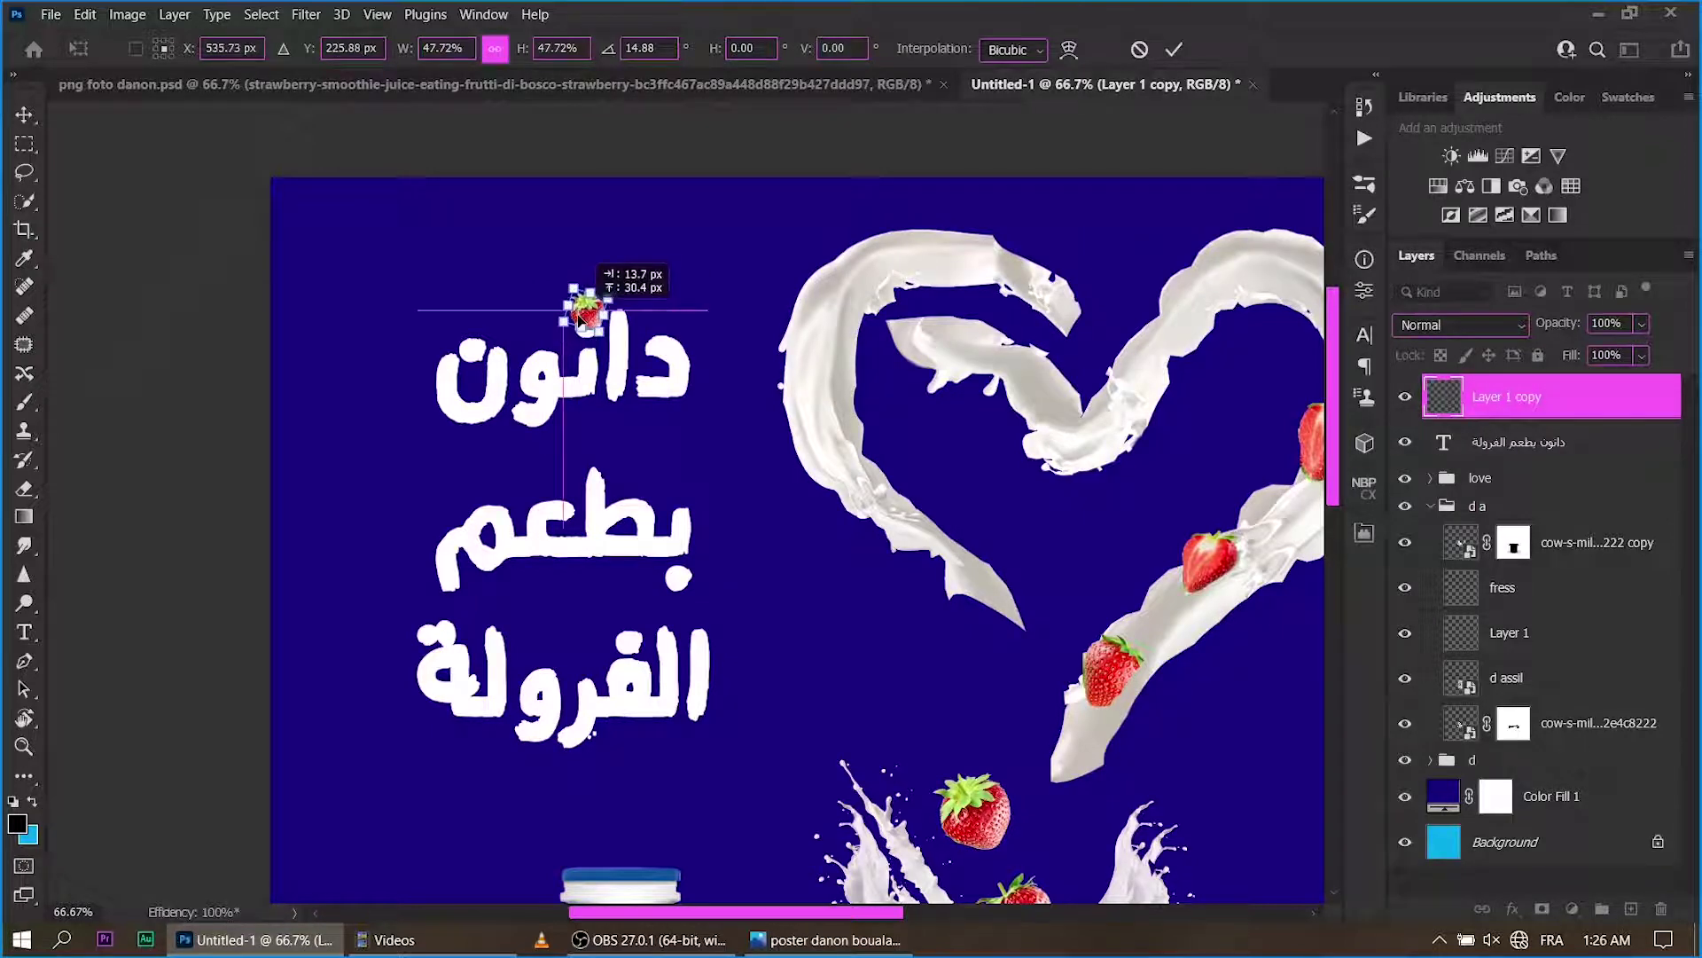
pyautogui.click(1174, 49)
# Add two strawberry copies: one at the first word's left end, one on the third line.
pyautogui.press('z')
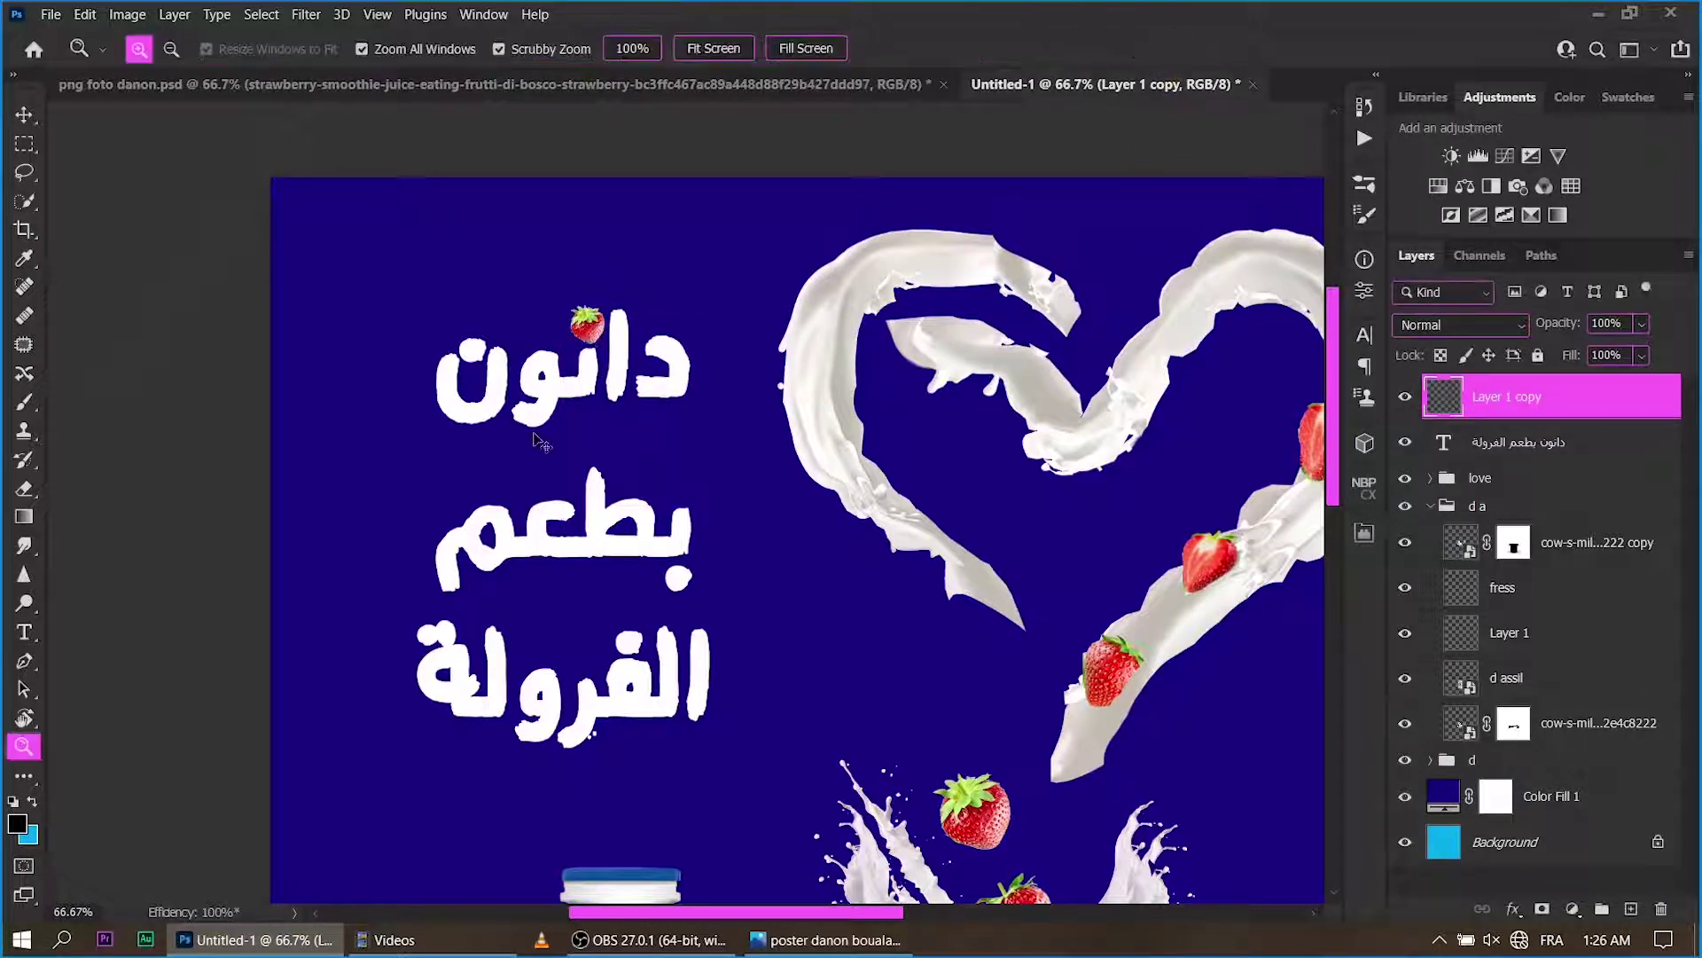
pyautogui.hotkey('ctrl', 'j')
pyautogui.hotkey('ctrl', 't')
pyautogui.moveTo(585, 325); pyautogui.dragTo(476, 340)
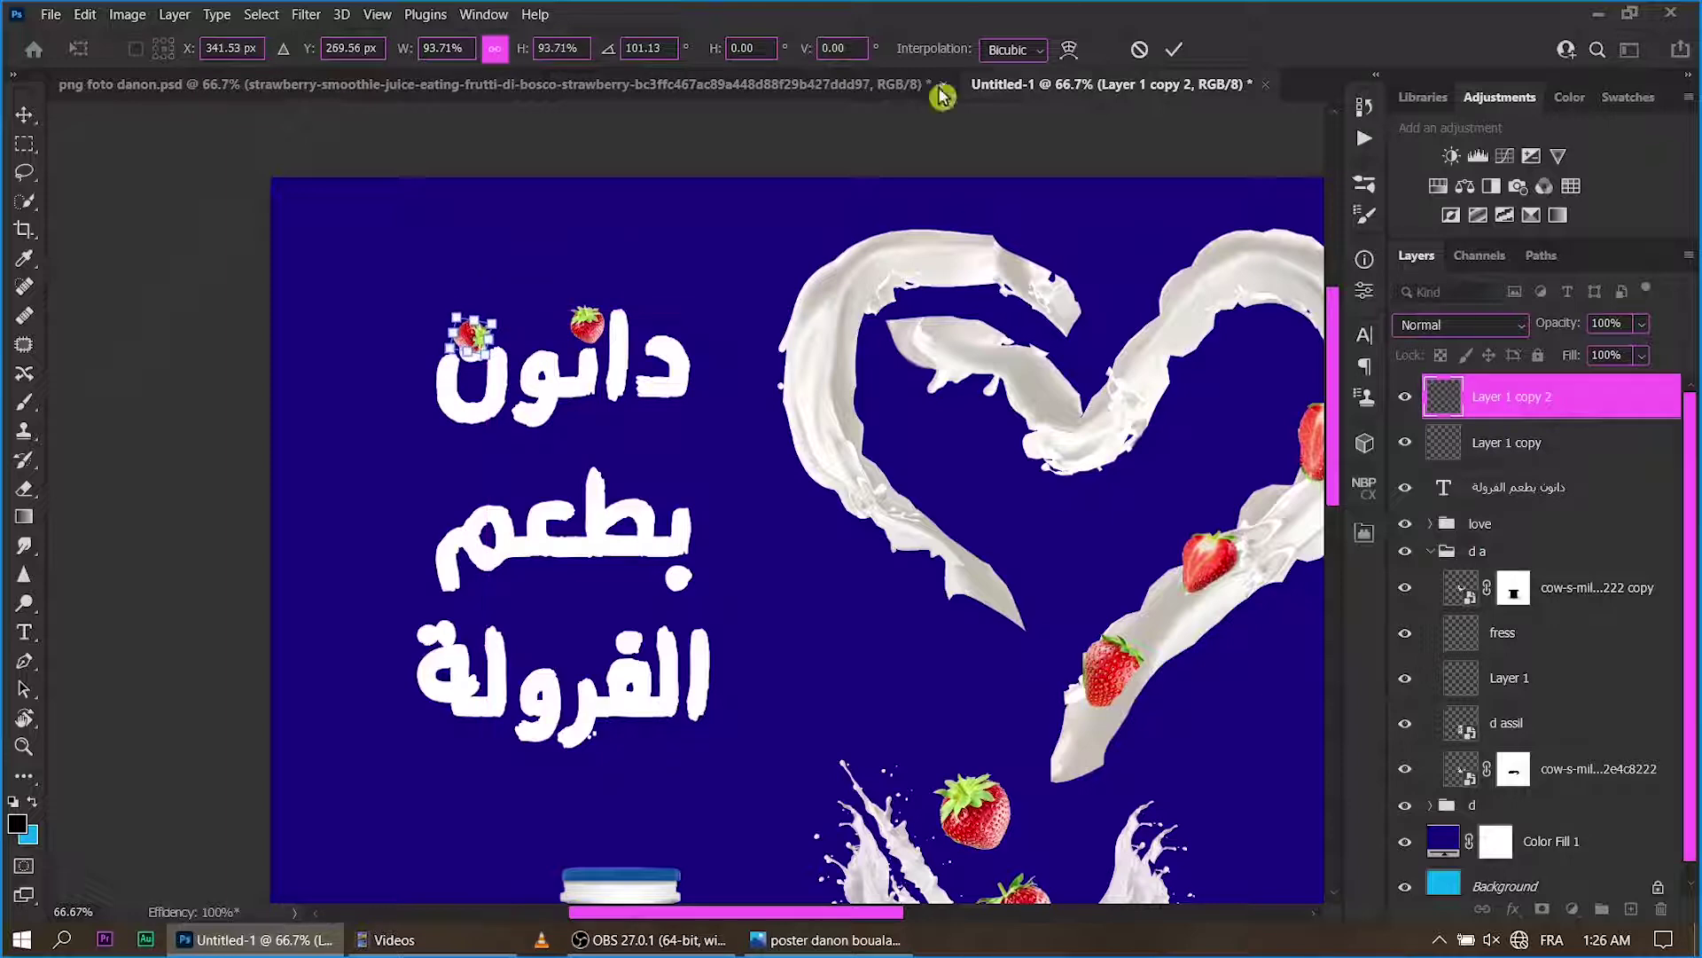
pyautogui.click(1174, 48)
pyautogui.press('z')
pyautogui.hotkey('ctrl', 'j')
pyautogui.hotkey('ctrl', 't')
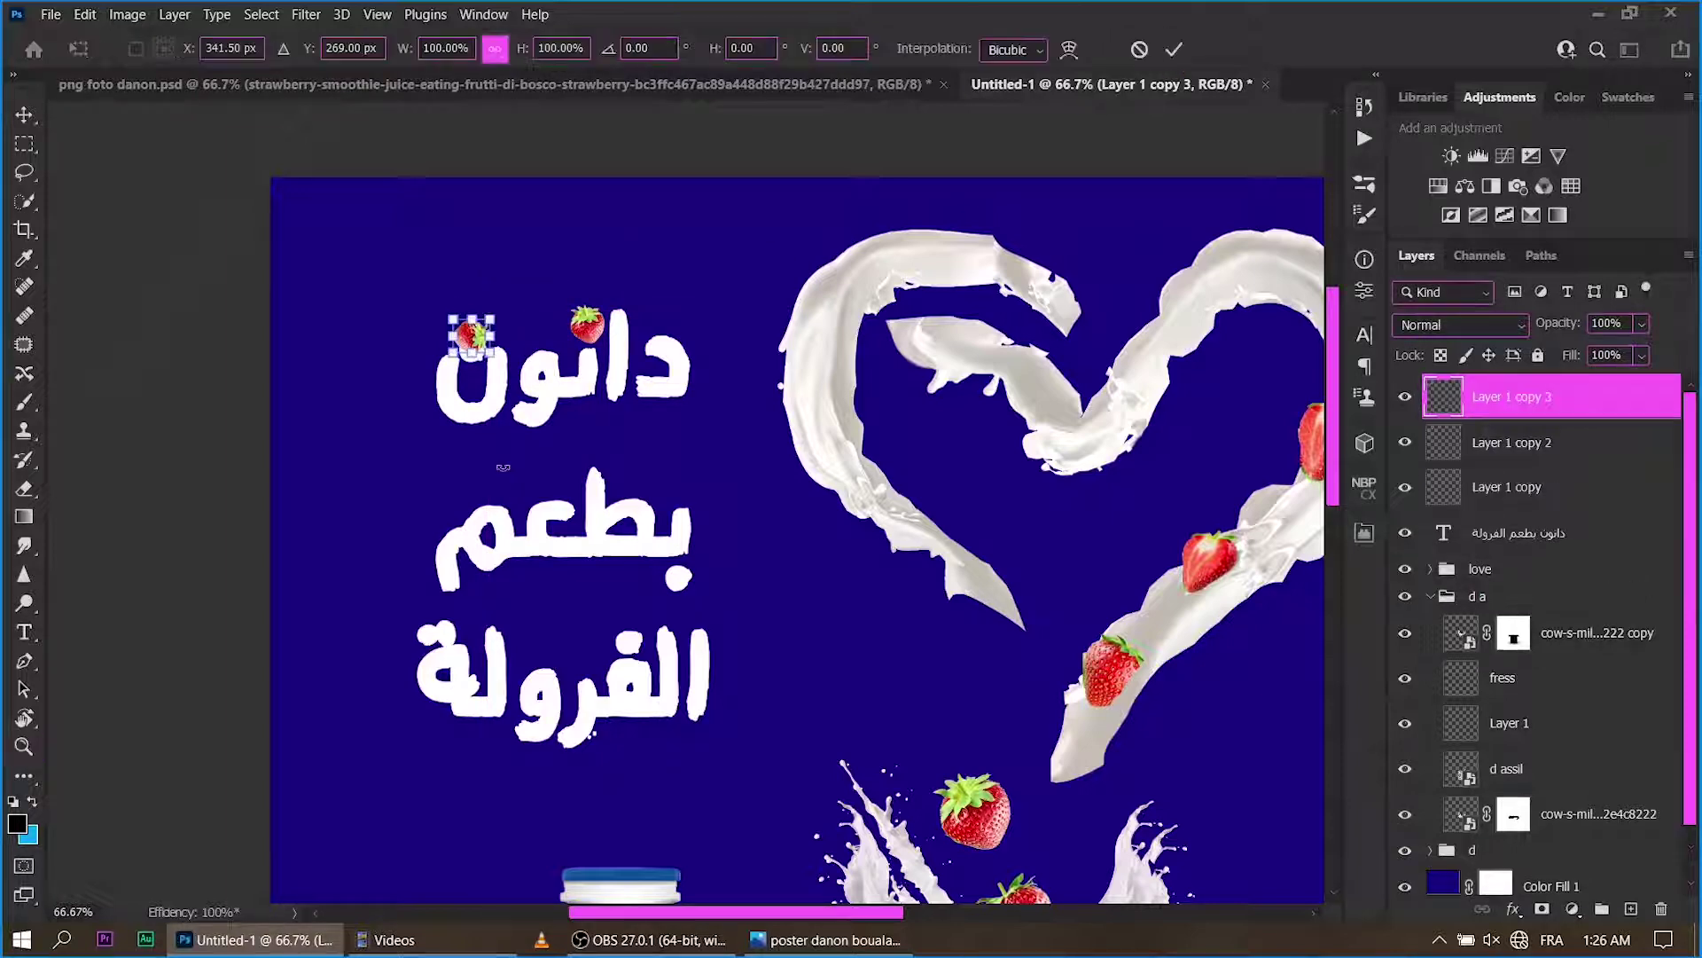
pyautogui.moveTo(472, 337)
pyautogui.mouseDown()
pyautogui.moveTo(454, 612)
pyautogui.moveTo(422, 632)
pyautogui.mouseUp()
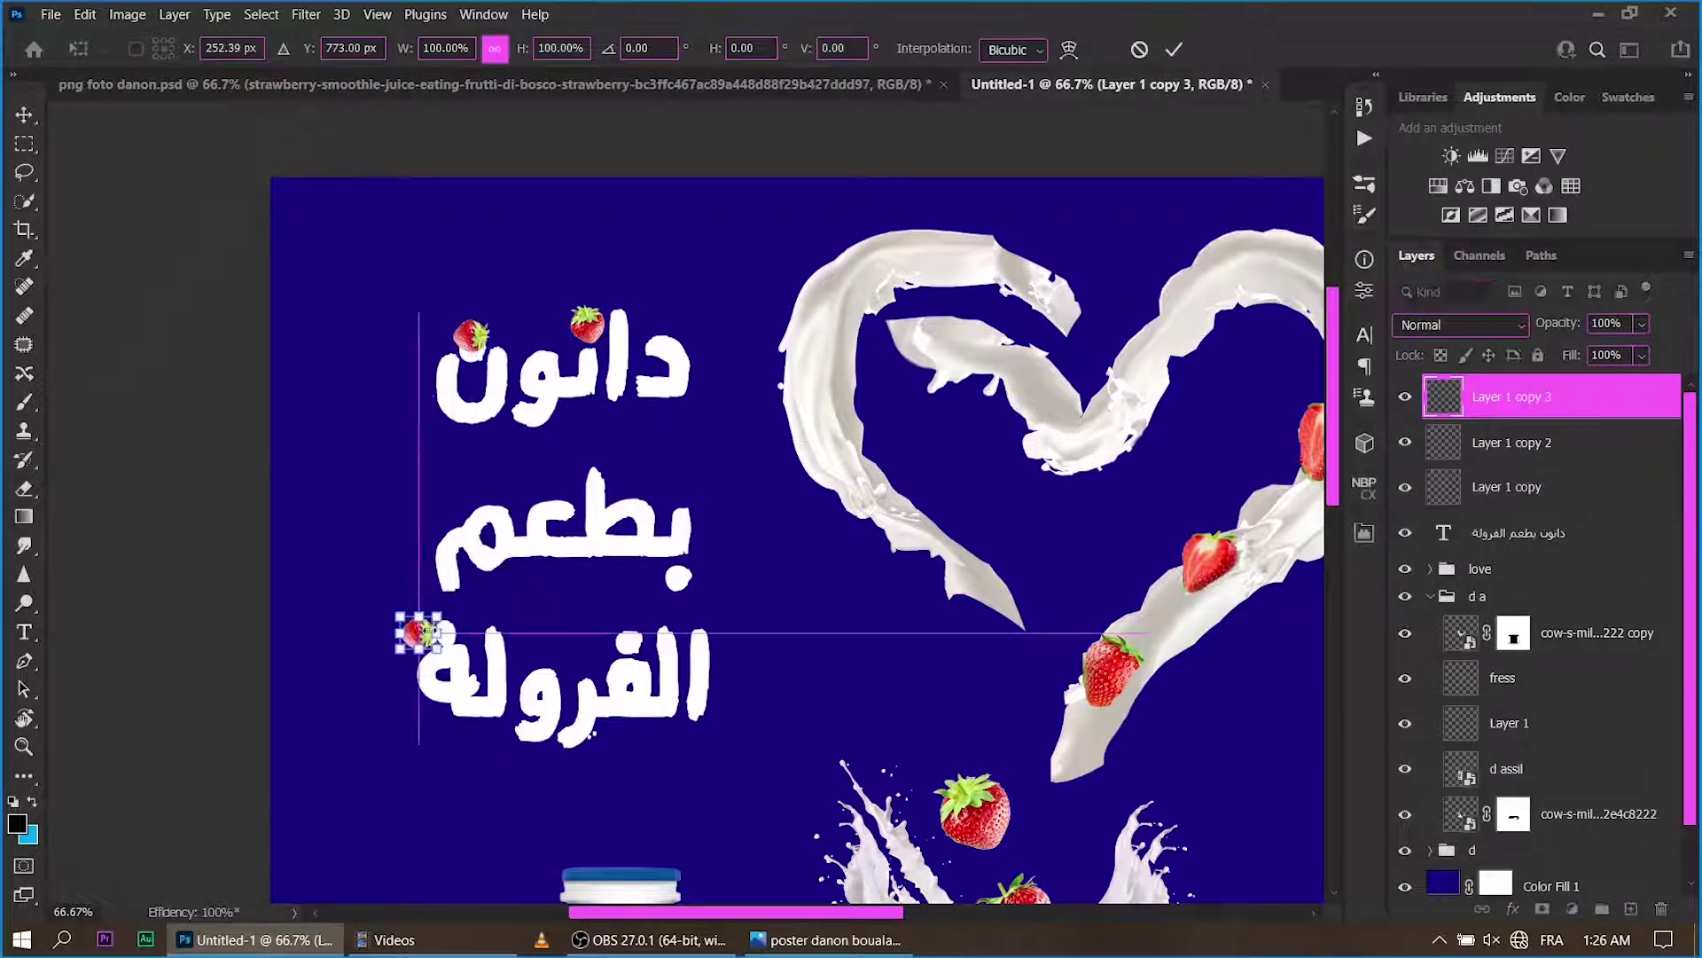
pyautogui.click(1174, 49)
# Rotate and shrink the third-line strawberry, then add a tilted fourth copy beside it.
pyautogui.moveTo(450, 693); pyautogui.dragTo(518, 698)
pyautogui.hotkey('ctrl', 't')
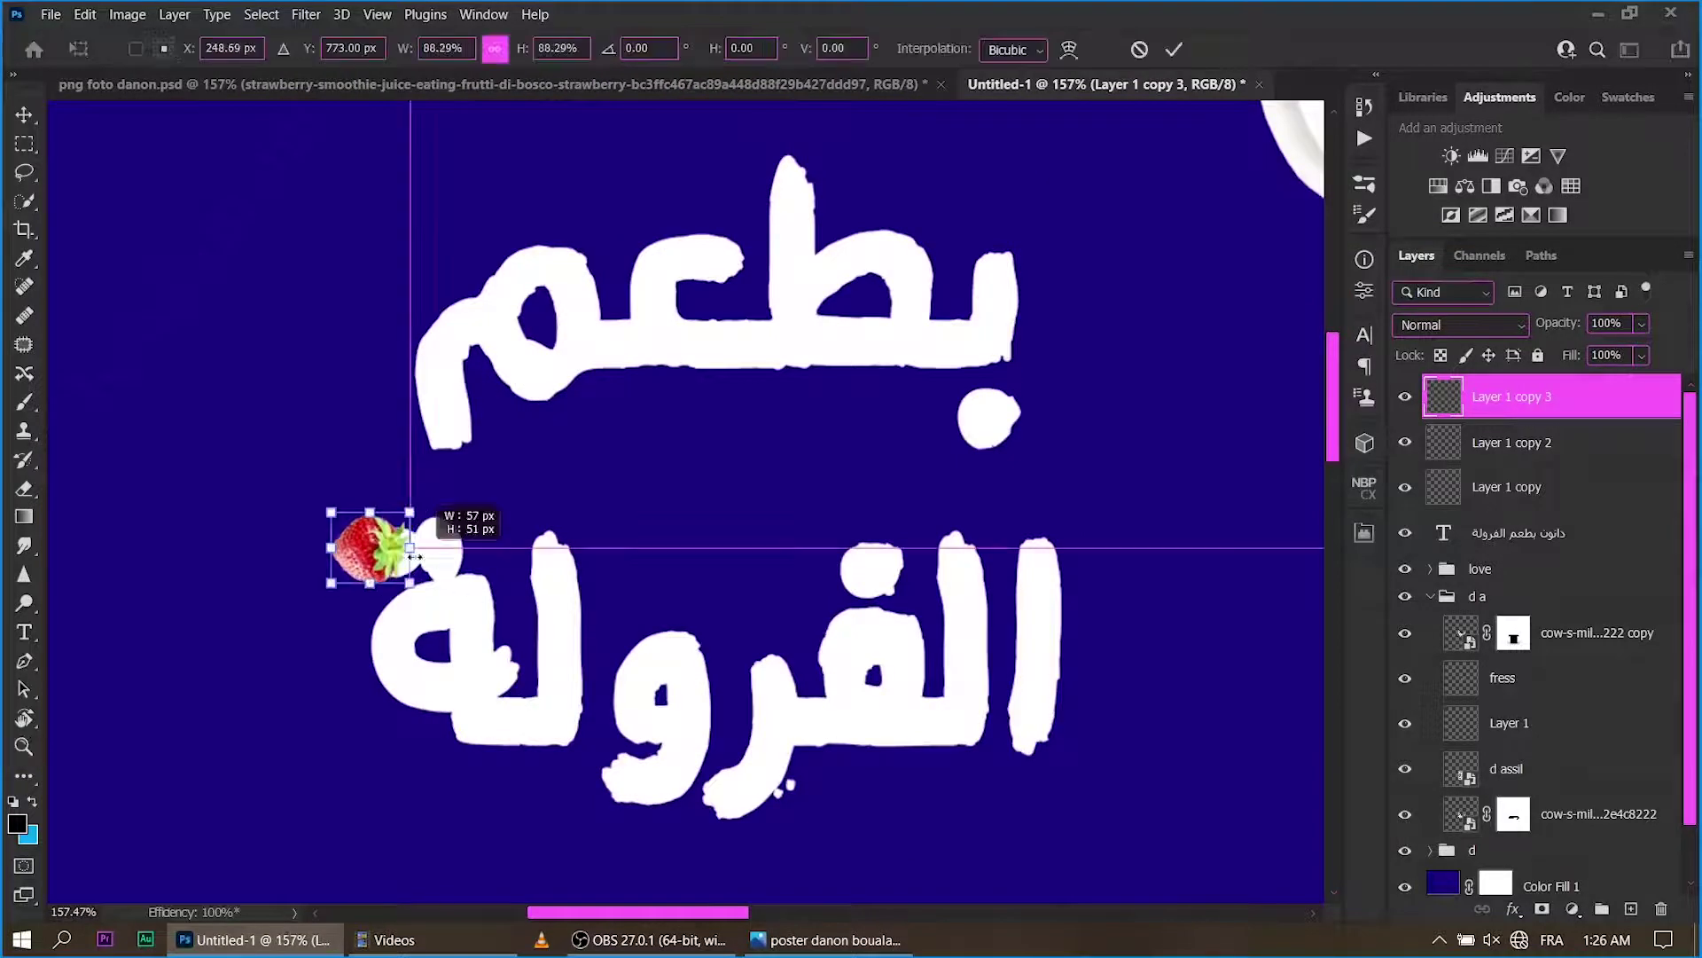
pyautogui.moveTo(449, 515)
pyautogui.mouseDown()
pyautogui.moveTo(388, 554)
pyautogui.moveTo(414, 552)
pyautogui.mouseUp()
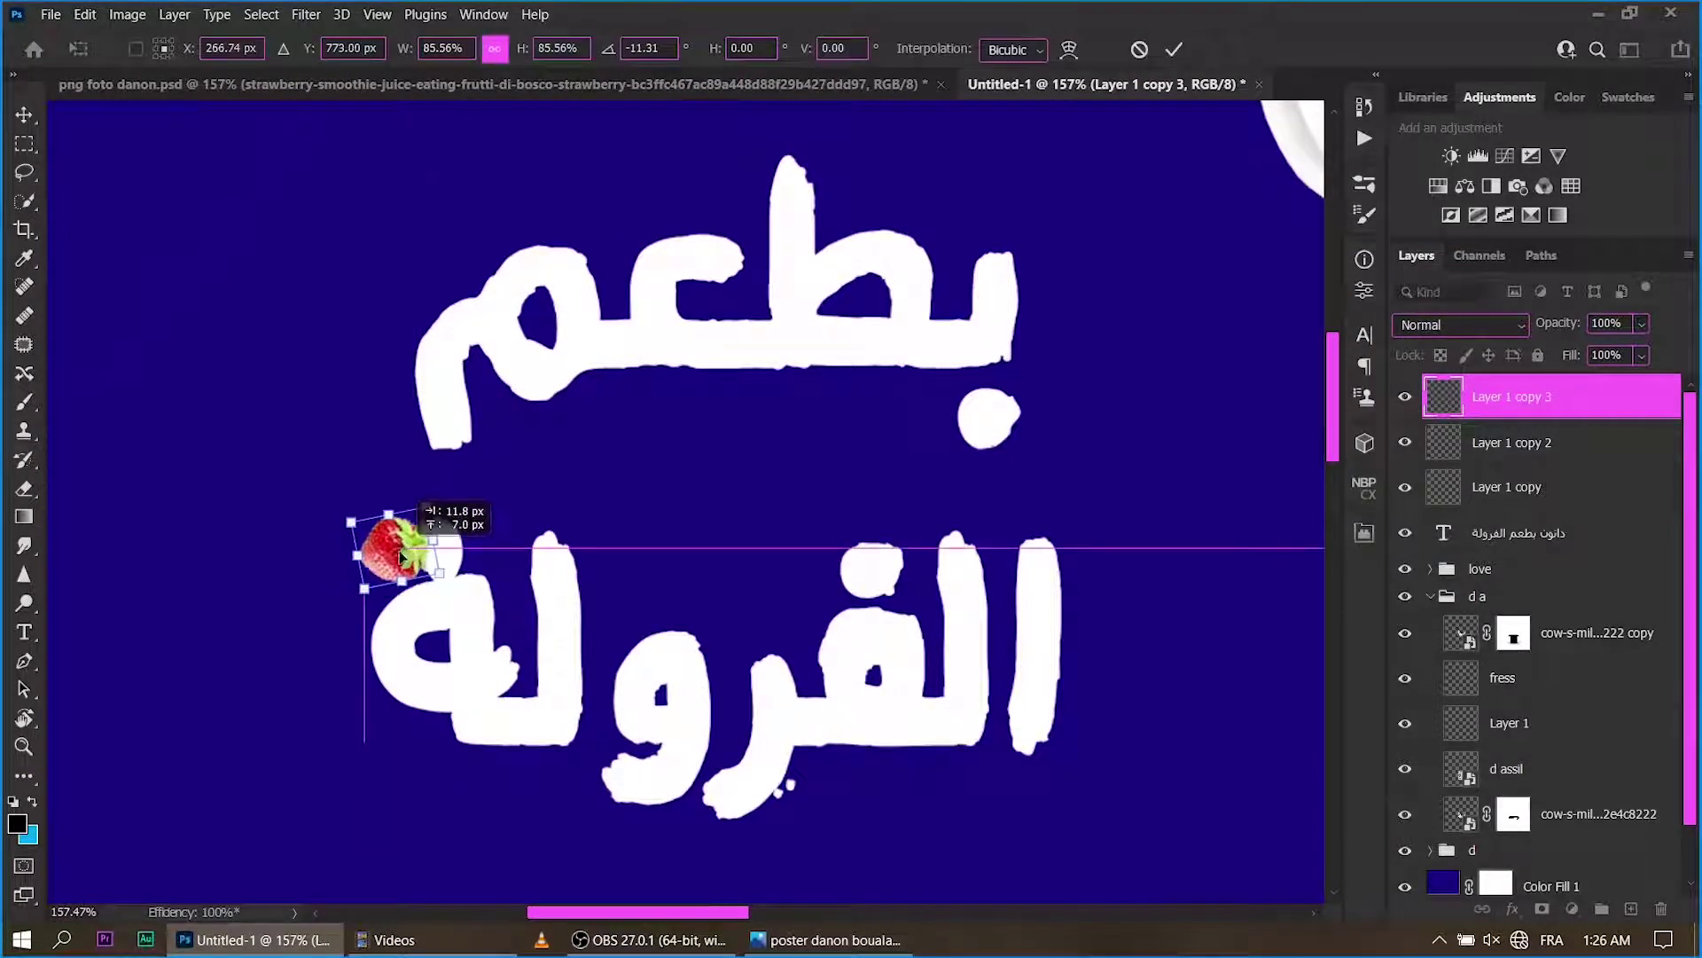
pyautogui.press('Return')
pyautogui.press('z')
pyautogui.hotkey('ctrl', 'j')
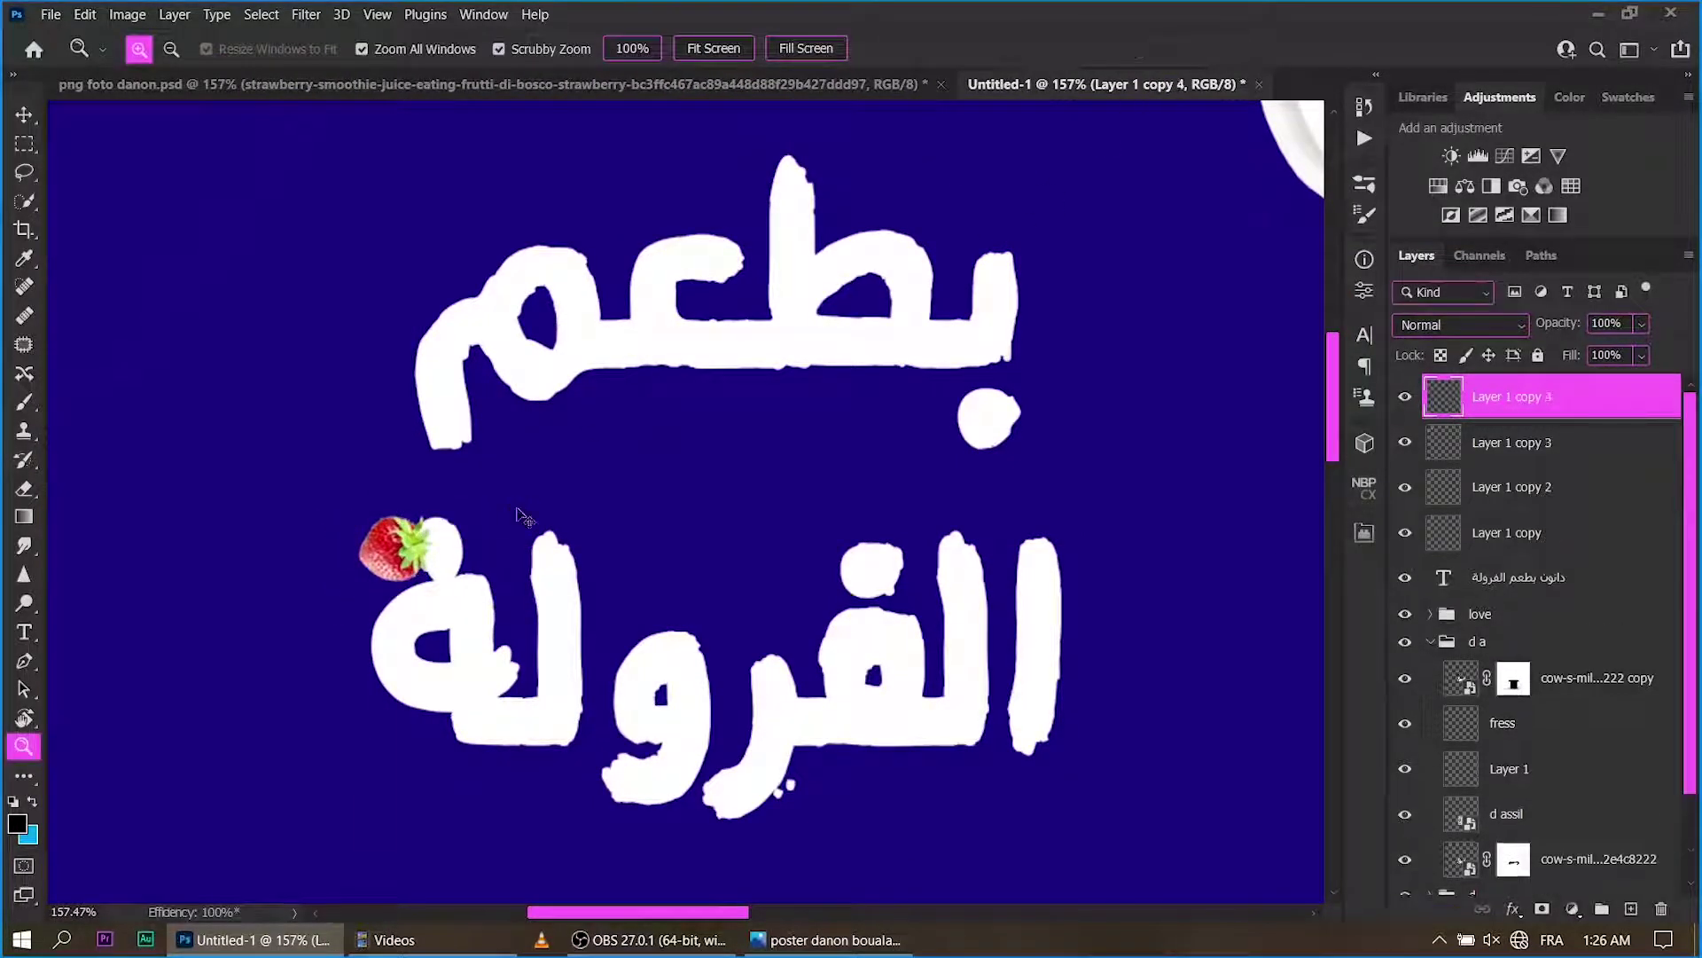
pyautogui.hotkey('ctrl', 't')
pyautogui.moveTo(394, 554)
pyautogui.mouseDown()
pyautogui.moveTo(448, 550)
pyautogui.moveTo(485, 485)
pyautogui.moveTo(463, 477)
pyautogui.moveTo(431, 539)
pyautogui.mouseUp()
pyautogui.click(1167, 47)
# Perch a fifth strawberry copy atop a tall letter of the headline.
pyautogui.press('z')
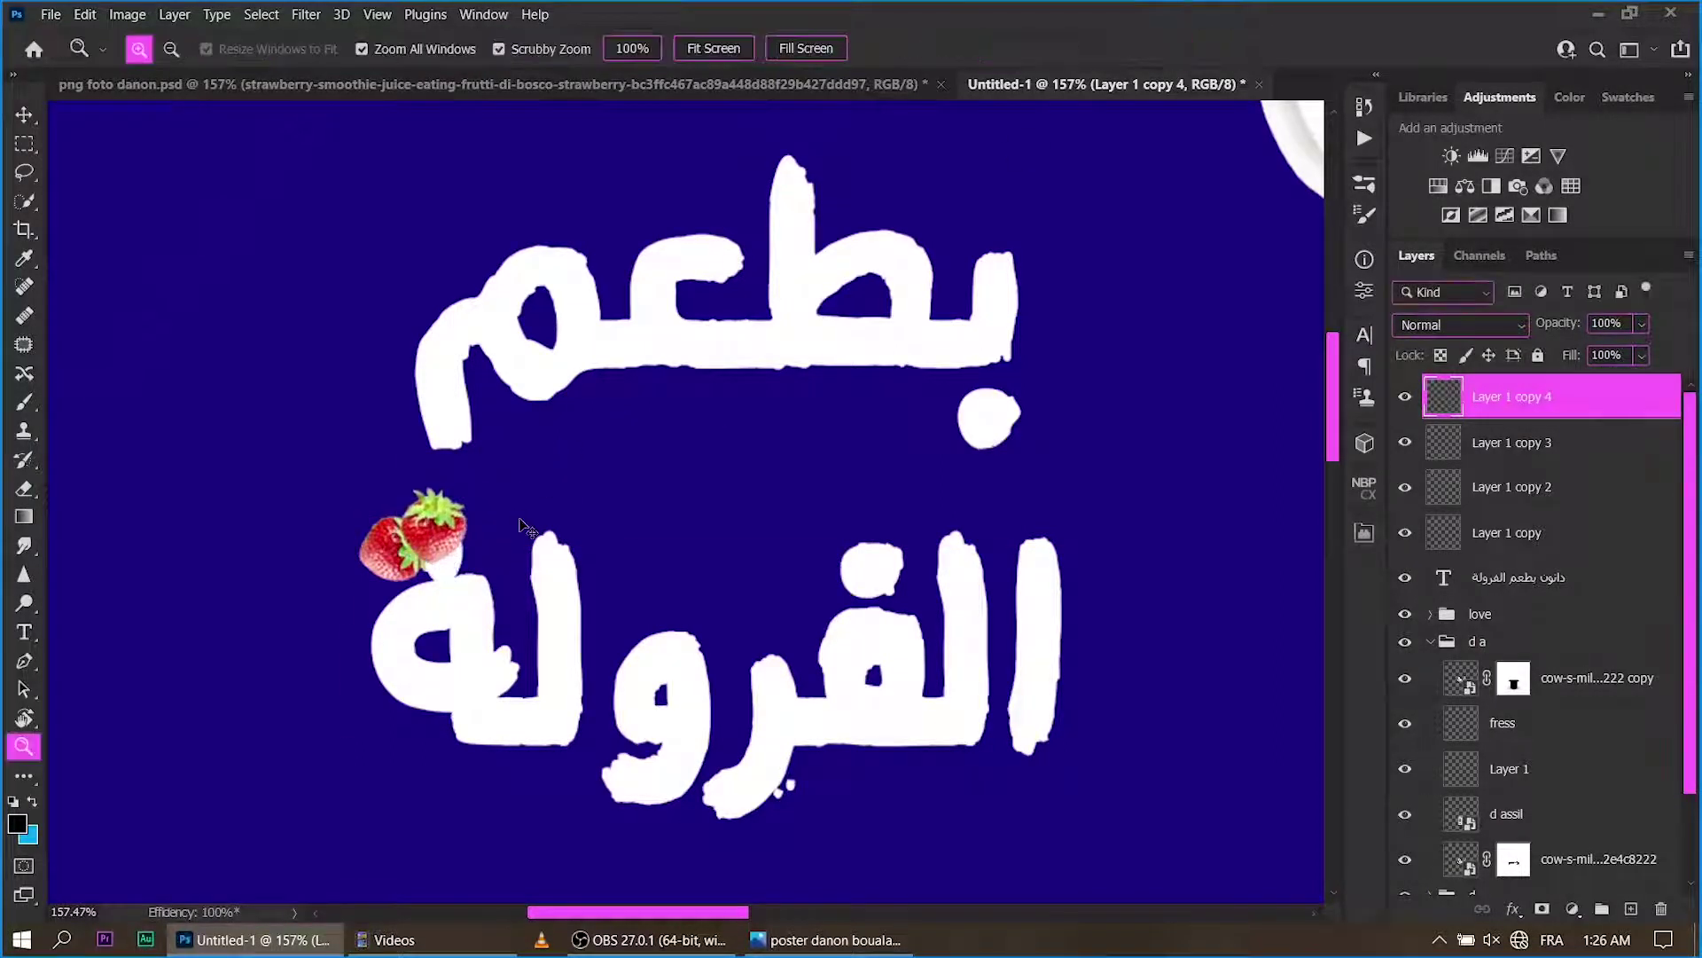
pyautogui.hotkey('ctrl', 'j')
pyautogui.hotkey('ctrl', 't')
pyautogui.moveTo(434, 529); pyautogui.dragTo(868, 552)
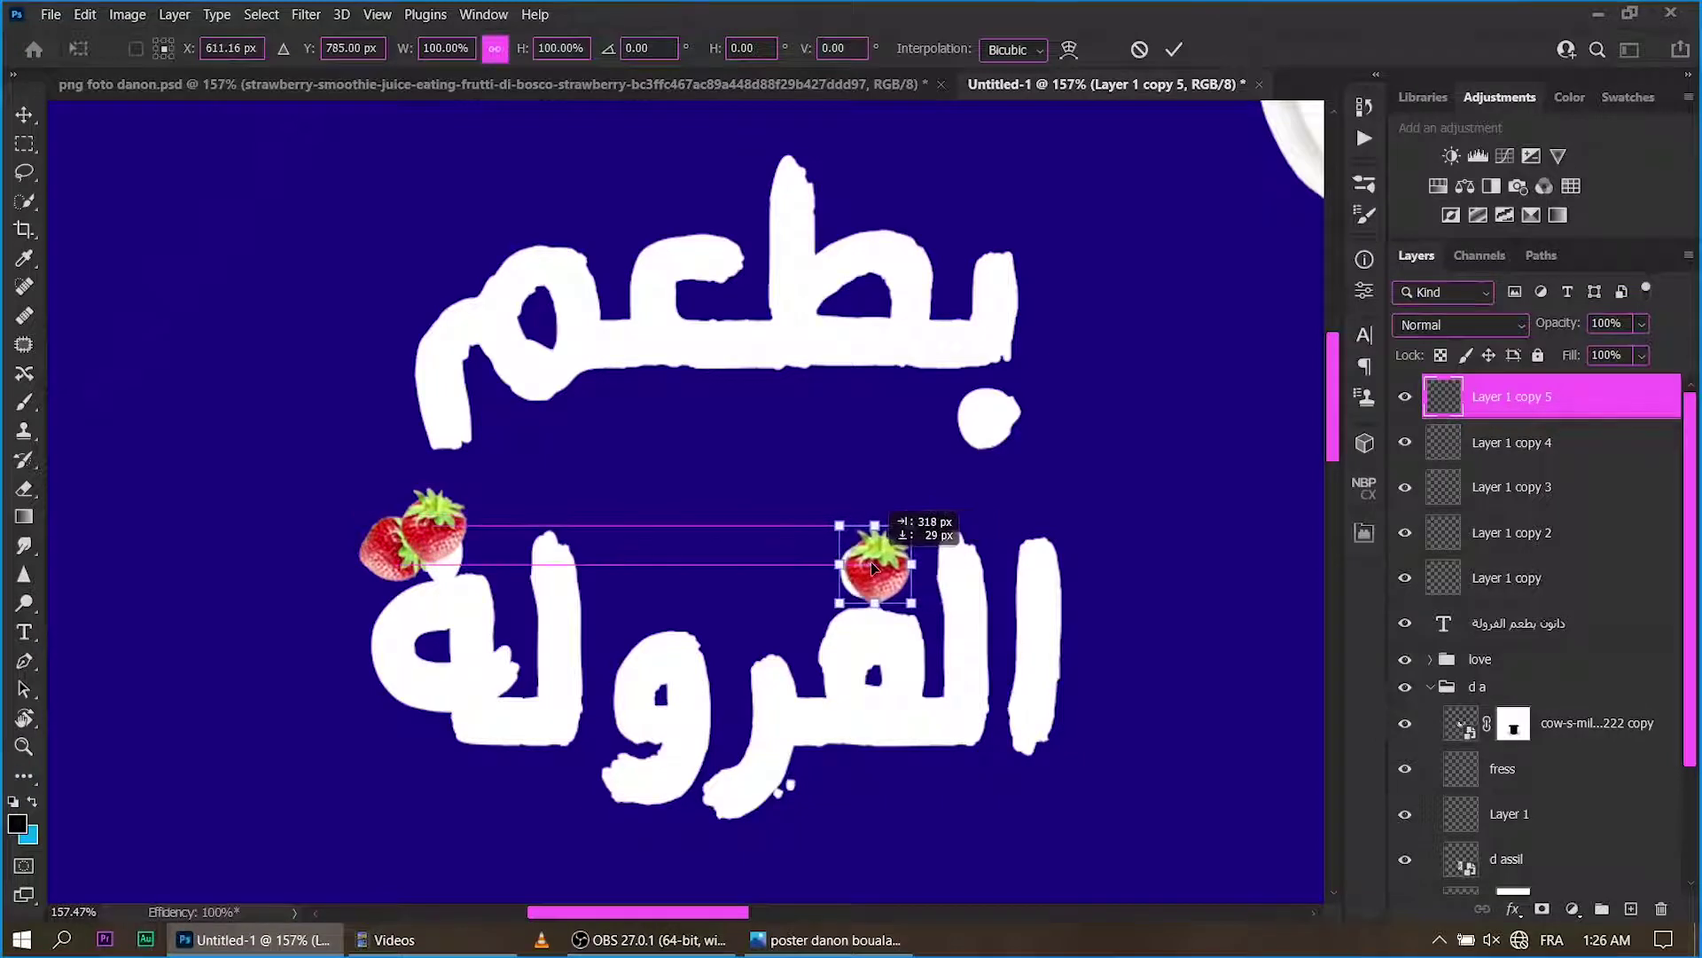
pyautogui.click(1174, 48)
pyautogui.press('z')
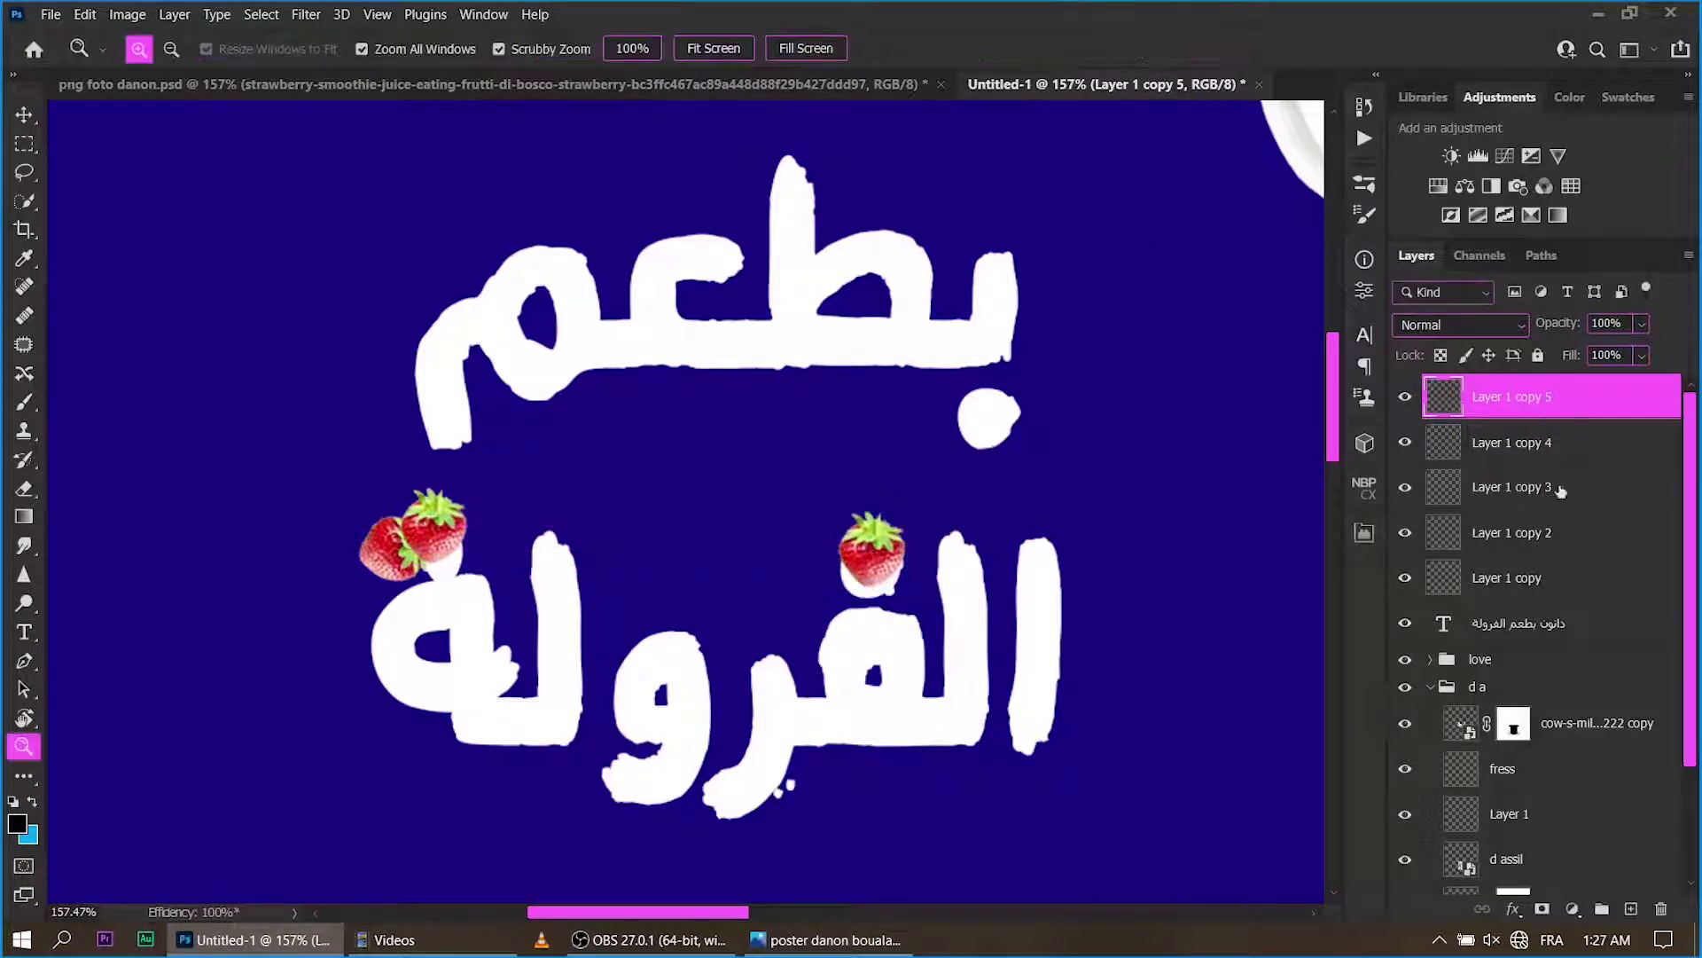
pyautogui.rightClick(1539, 638)
pyautogui.click(1459, 501)
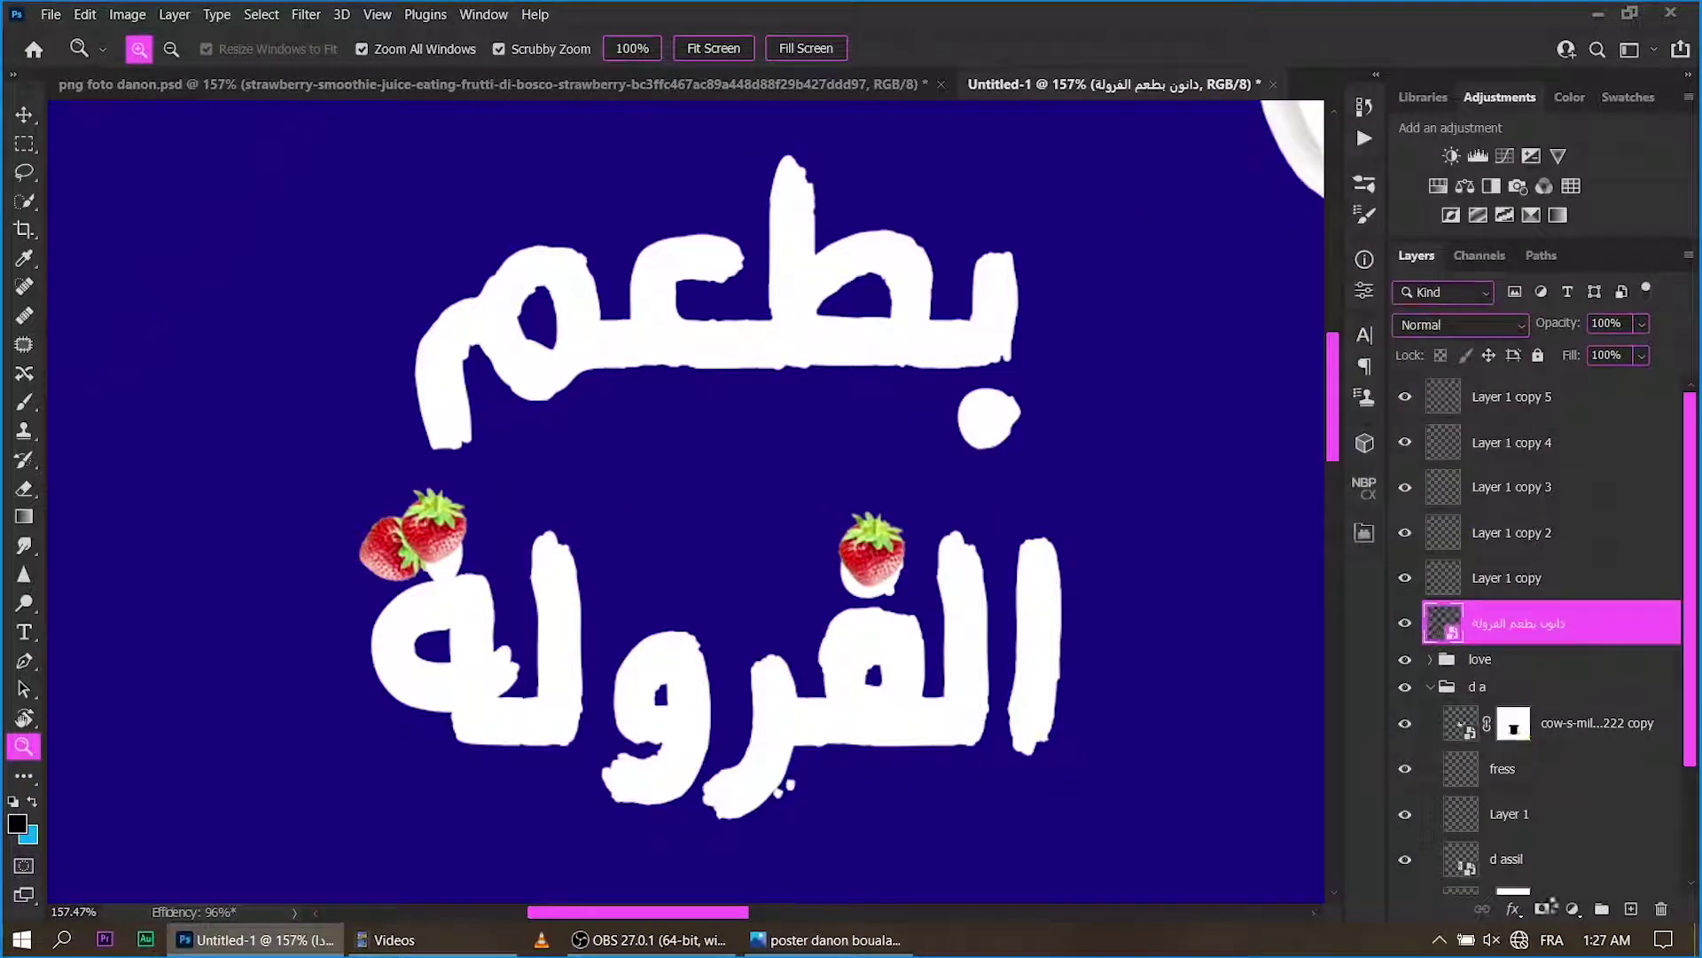
# Add a layer mask to the Arabic headline layer and brush on it.
pyautogui.click(1543, 908)
pyautogui.moveTo(925, 605); pyautogui.dragTo(940, 606)
pyautogui.press('b')
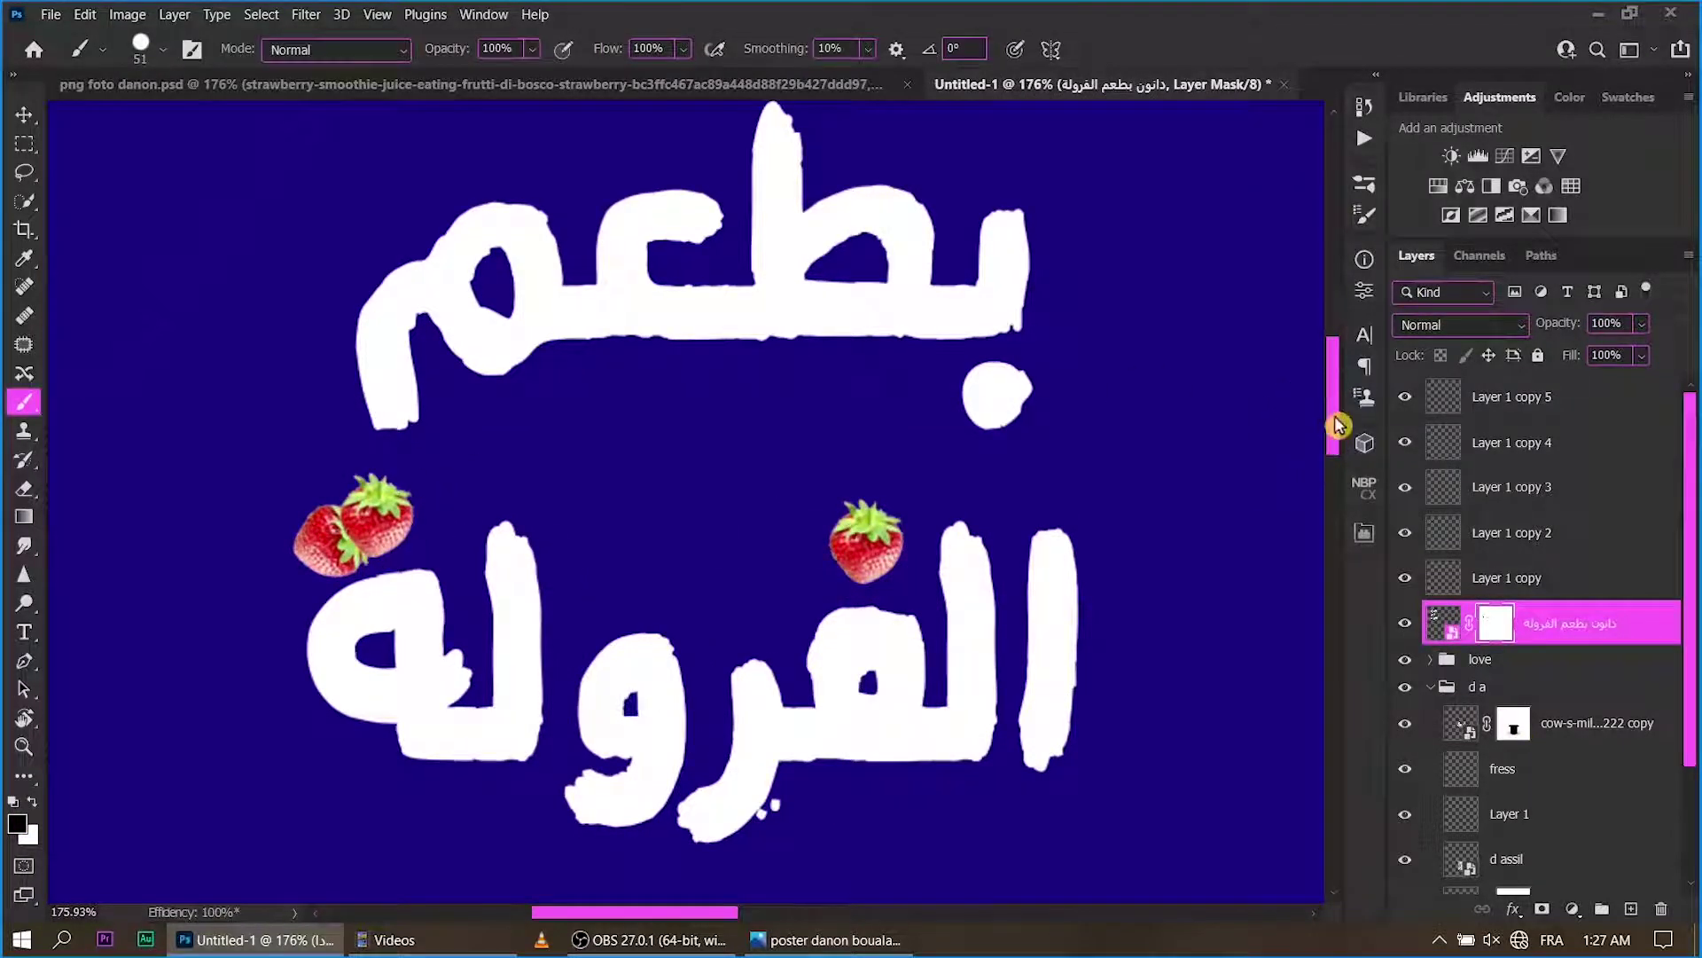
pyautogui.moveTo(1333, 424); pyautogui.dragTo(1333, 341)
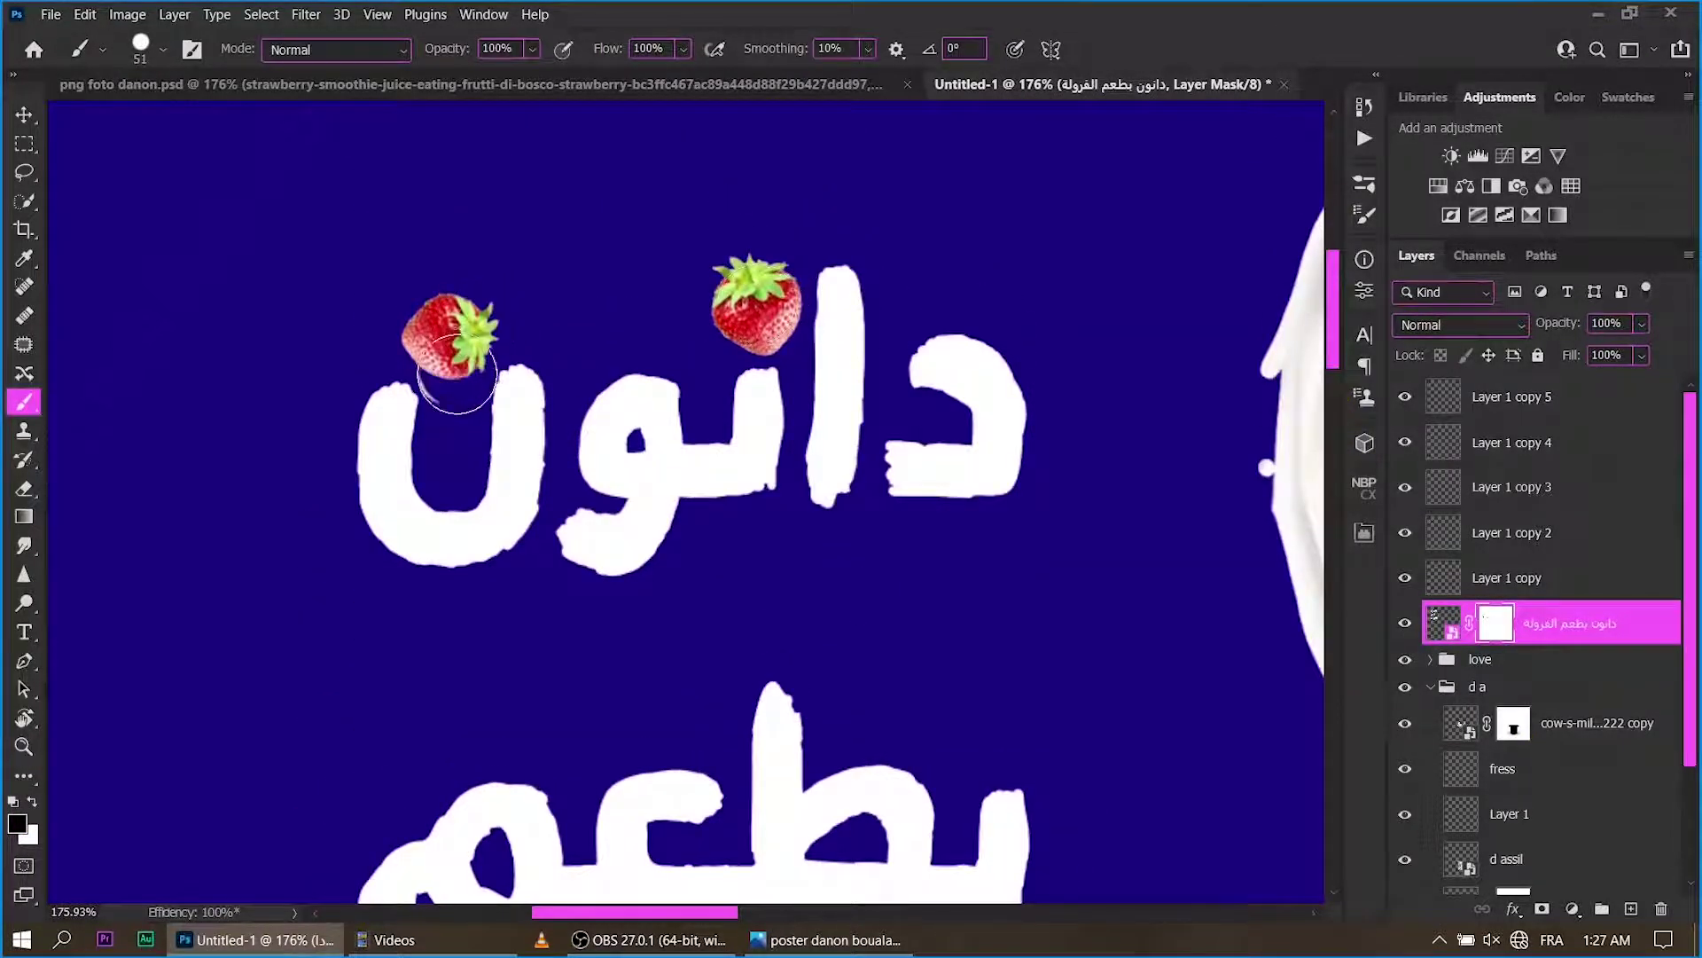
pyautogui.press('z')
pyautogui.keyDown('alt'); pyautogui.click(551, 251); pyautogui.keyUp('alt')
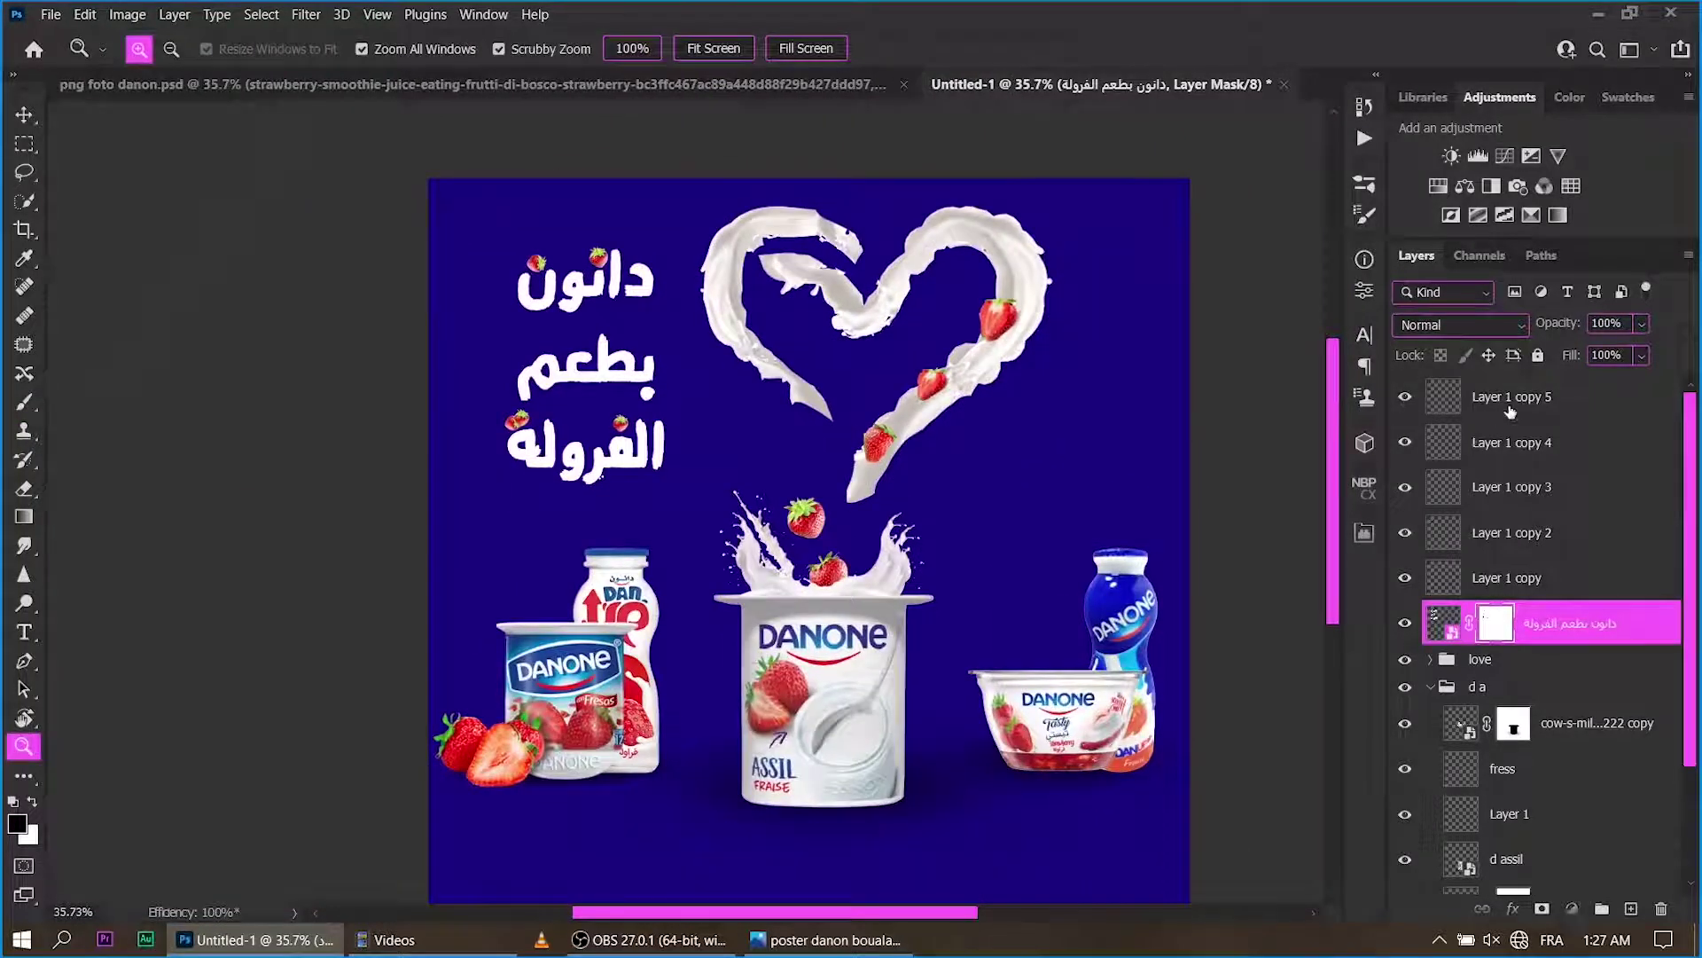
# Group the headline with Layer 1 copy through copy 5 as 'text 1'.
pyautogui.click(1510, 410)
pyautogui.keyDown('shift'); pyautogui.click(1507, 532); pyautogui.keyUp('shift')
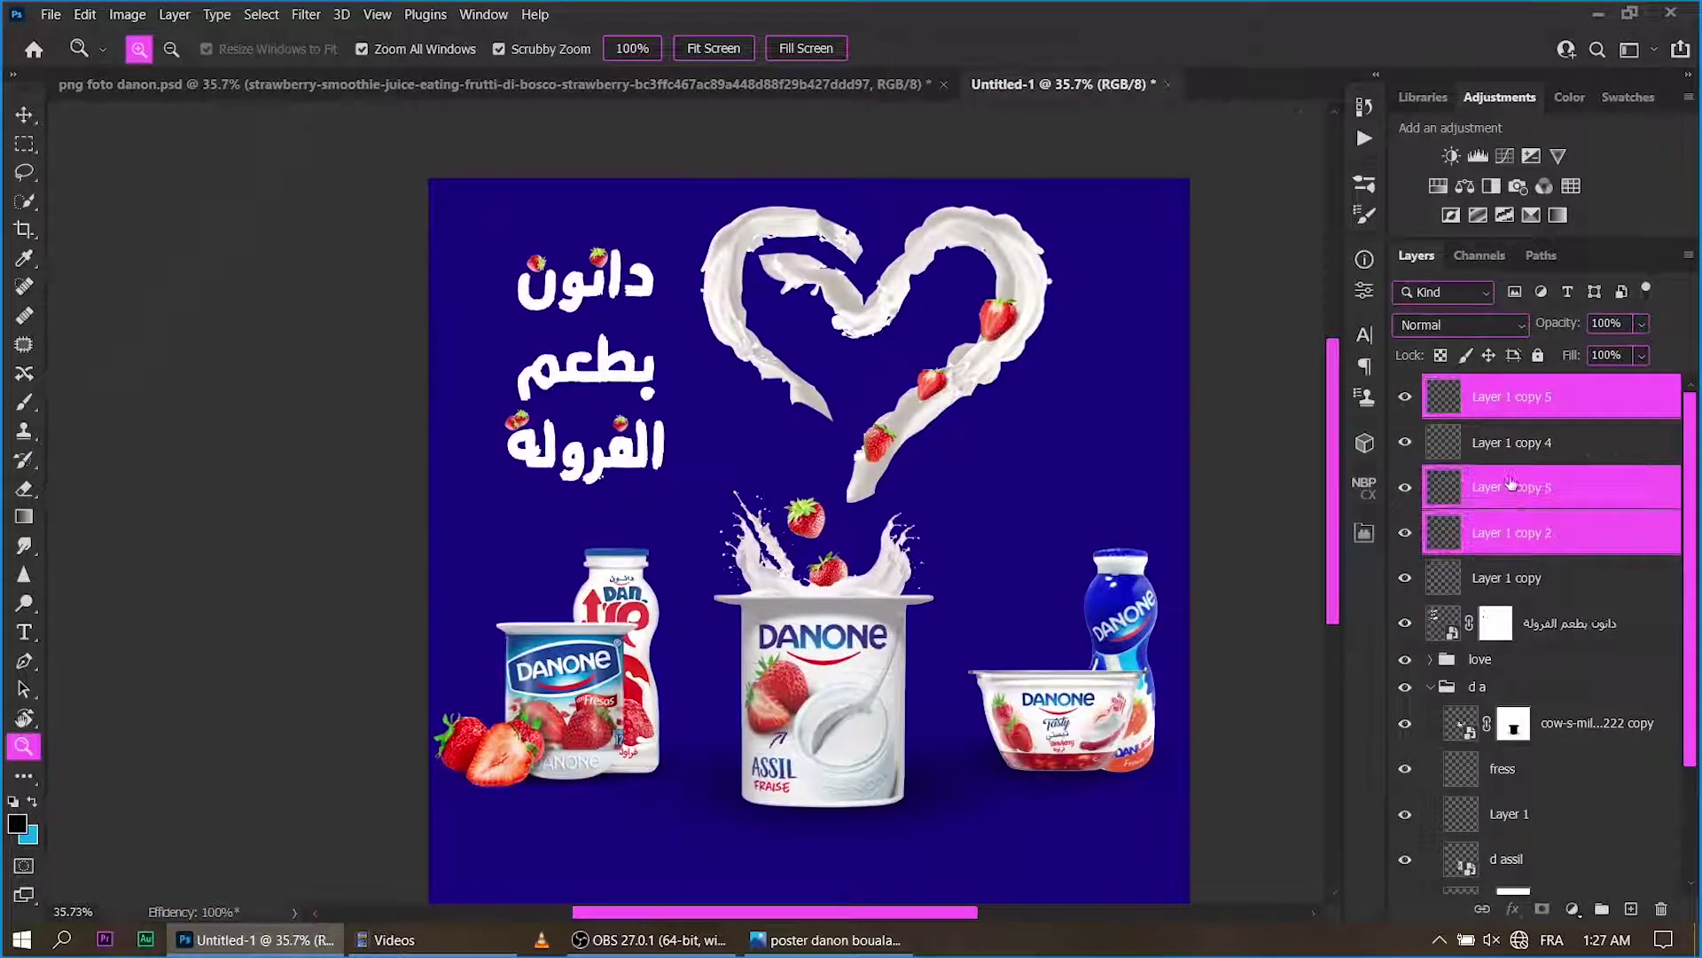
pyautogui.keyDown('shift'); pyautogui.click(1543, 625); pyautogui.keyUp('shift')
pyautogui.hotkey('ctrl', 'g')
pyautogui.write('text')
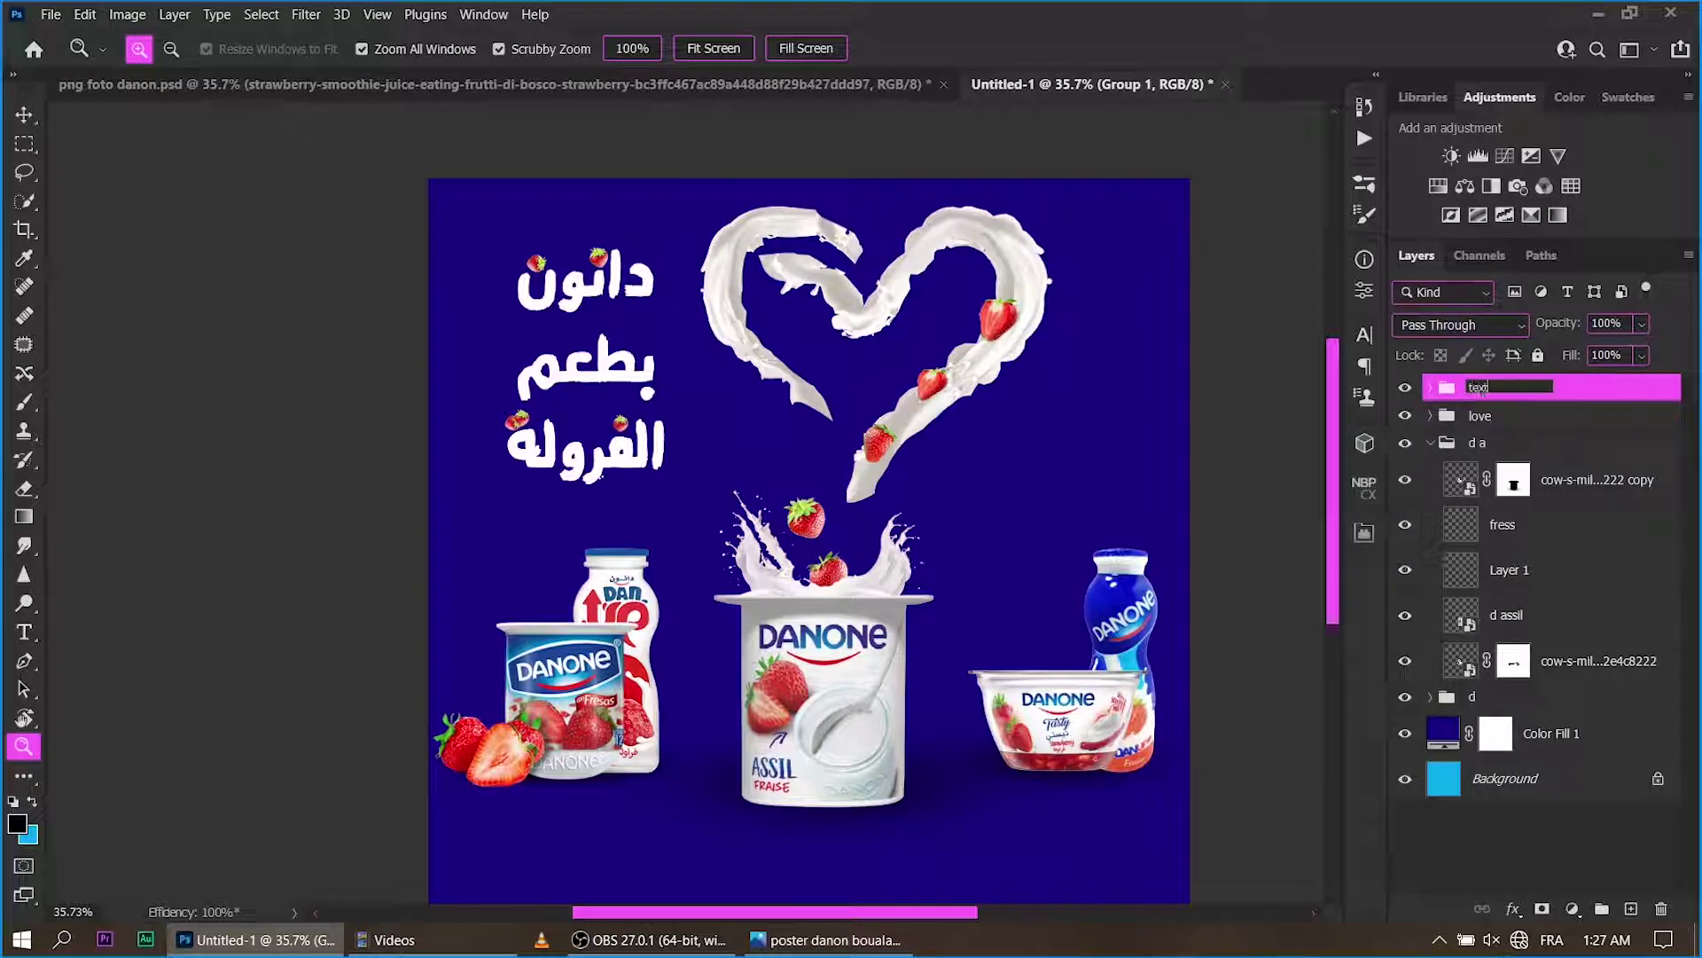
pyautogui.write(' 1')
pyautogui.press('Return')
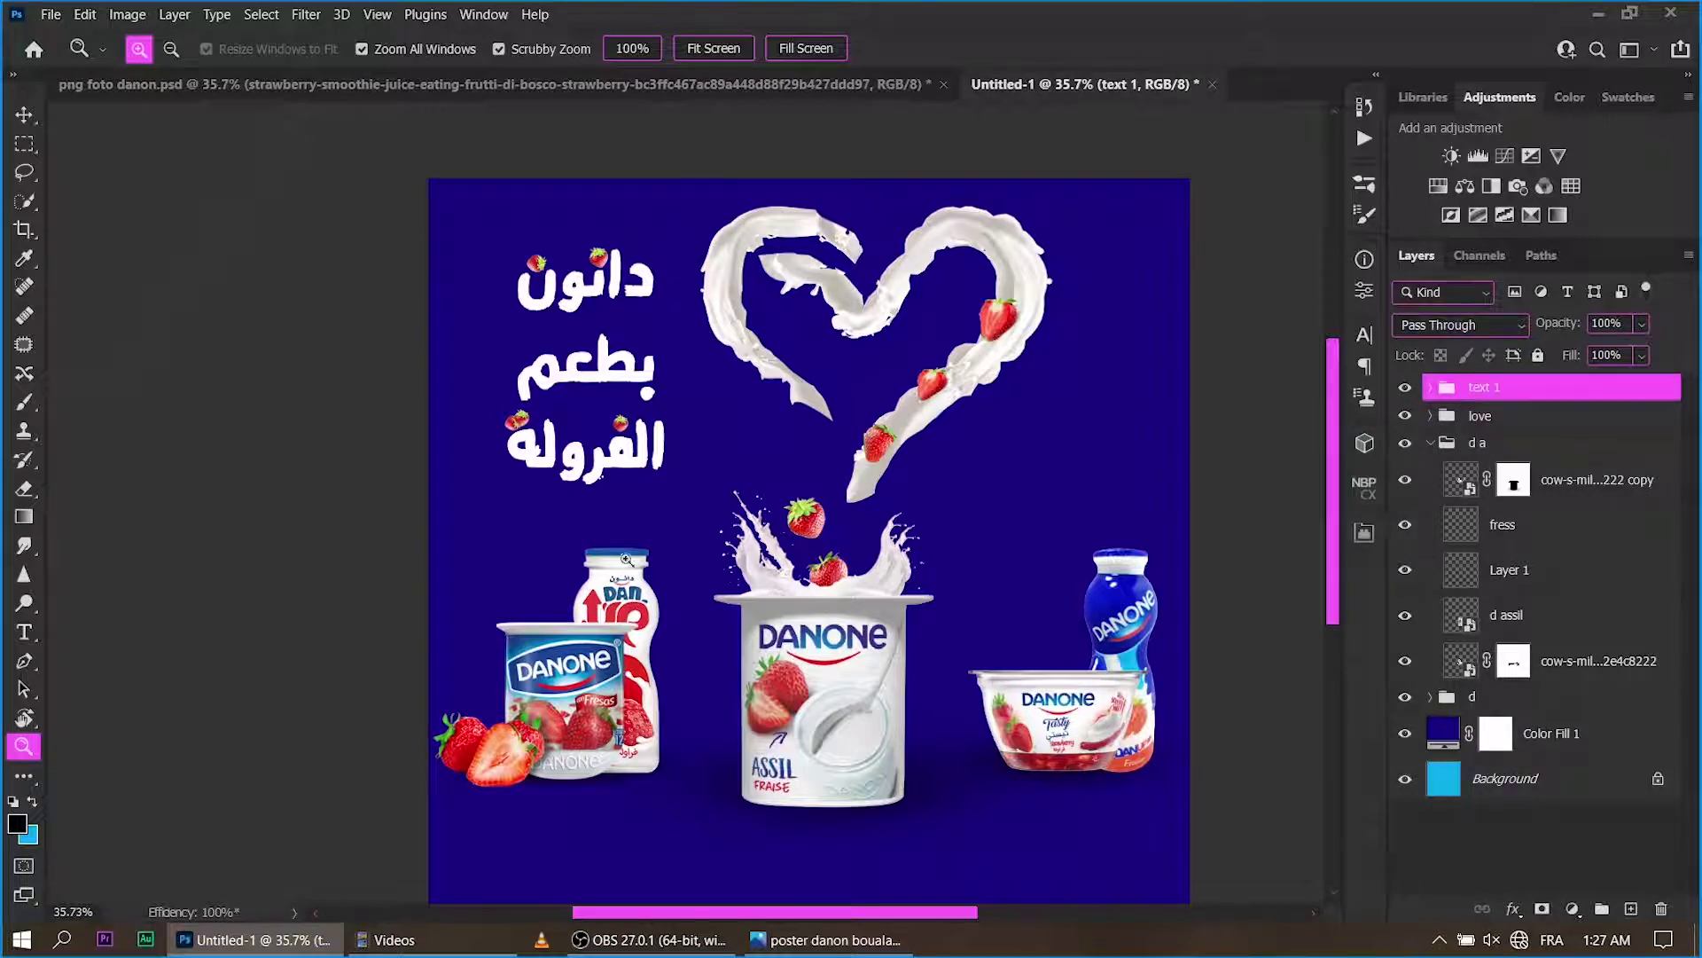
pyautogui.scroll(2, 626, 559)
# Type the slogan 'الحب يحلى بابتسامة مع مجموعة دانون' near the poster bottom.
pyautogui.press('t')
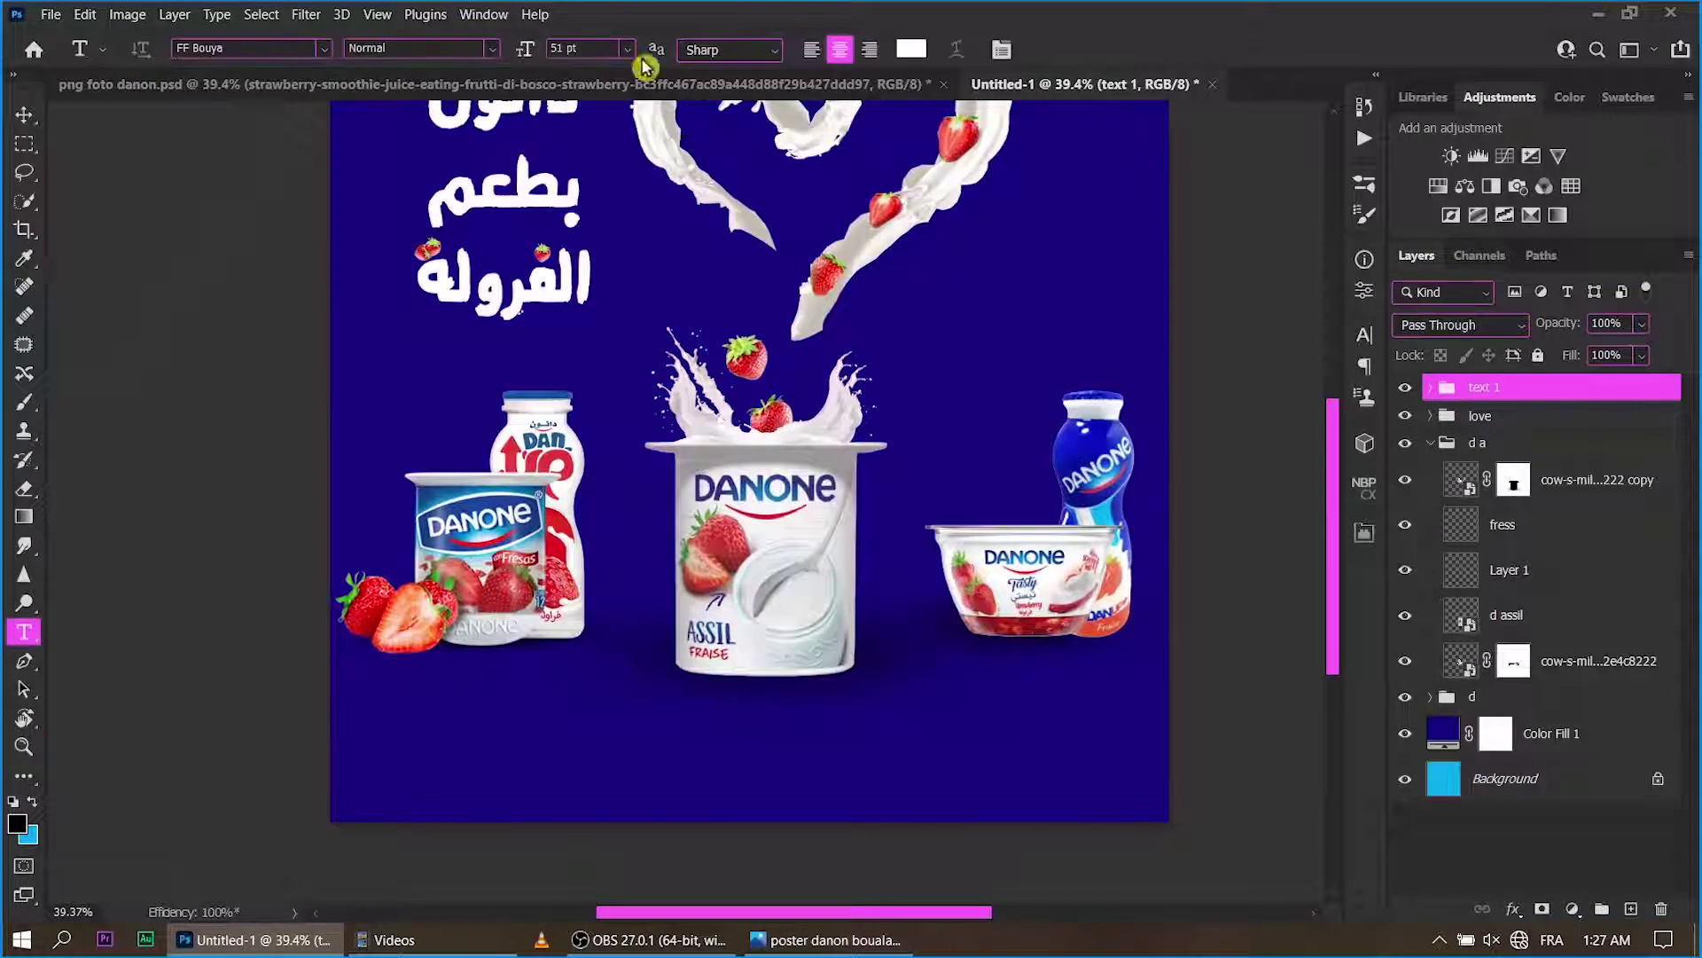
pyautogui.click(389, 711)
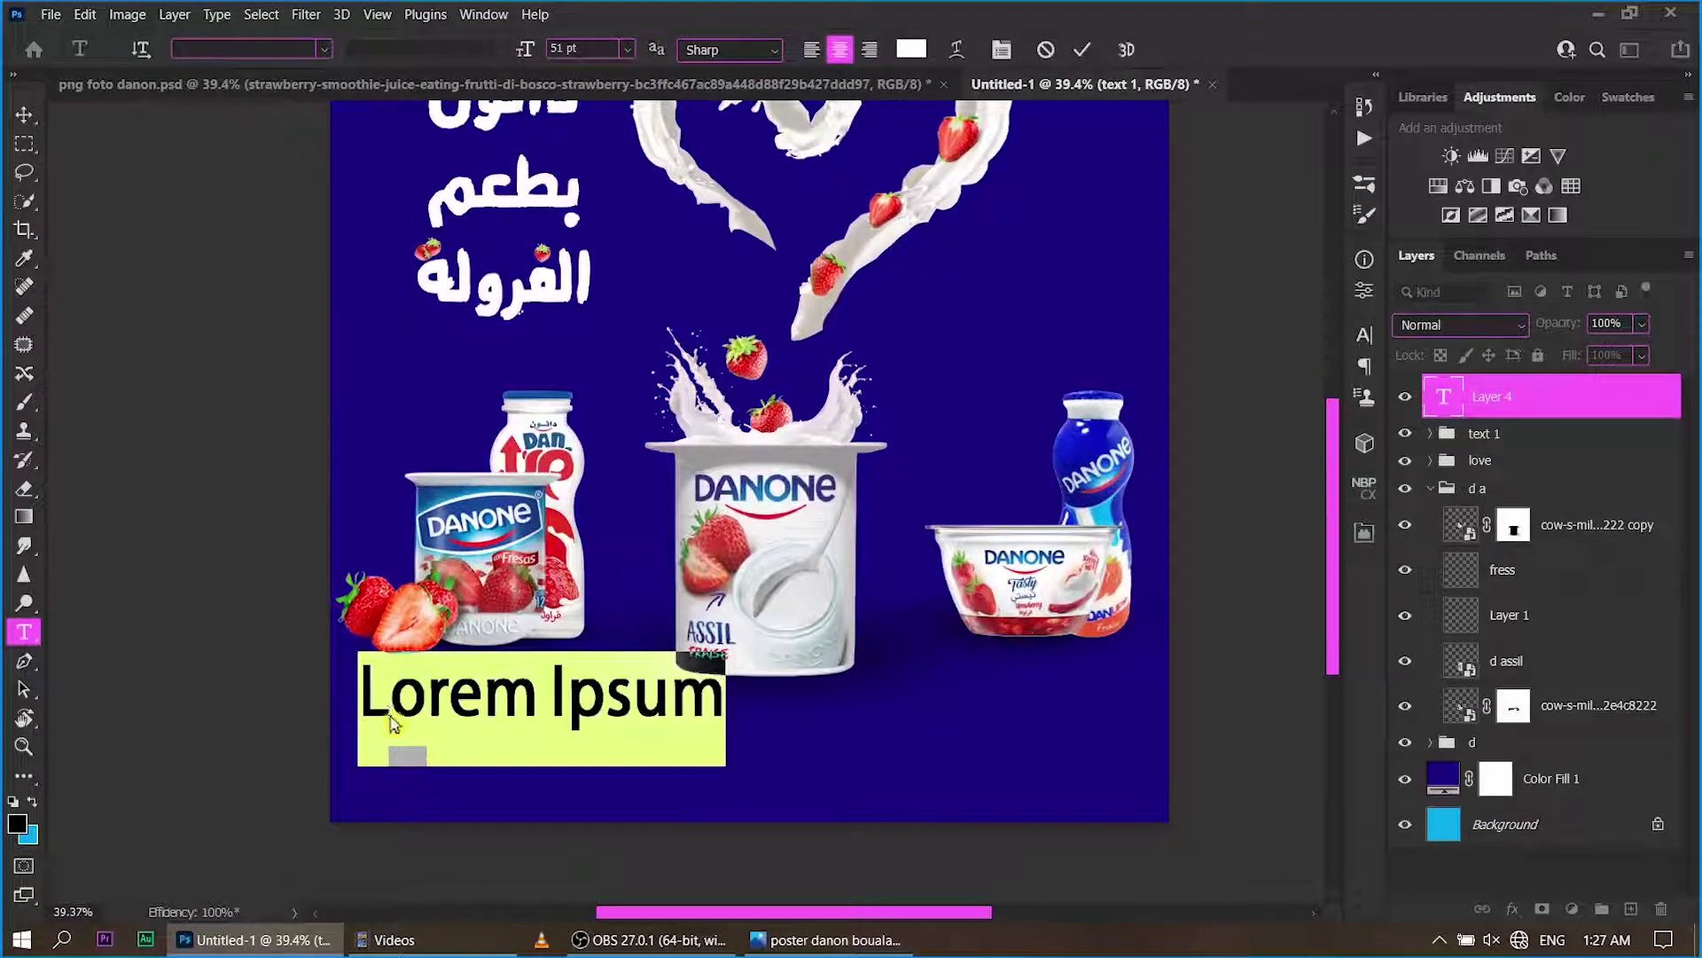
pyautogui.write('الح')
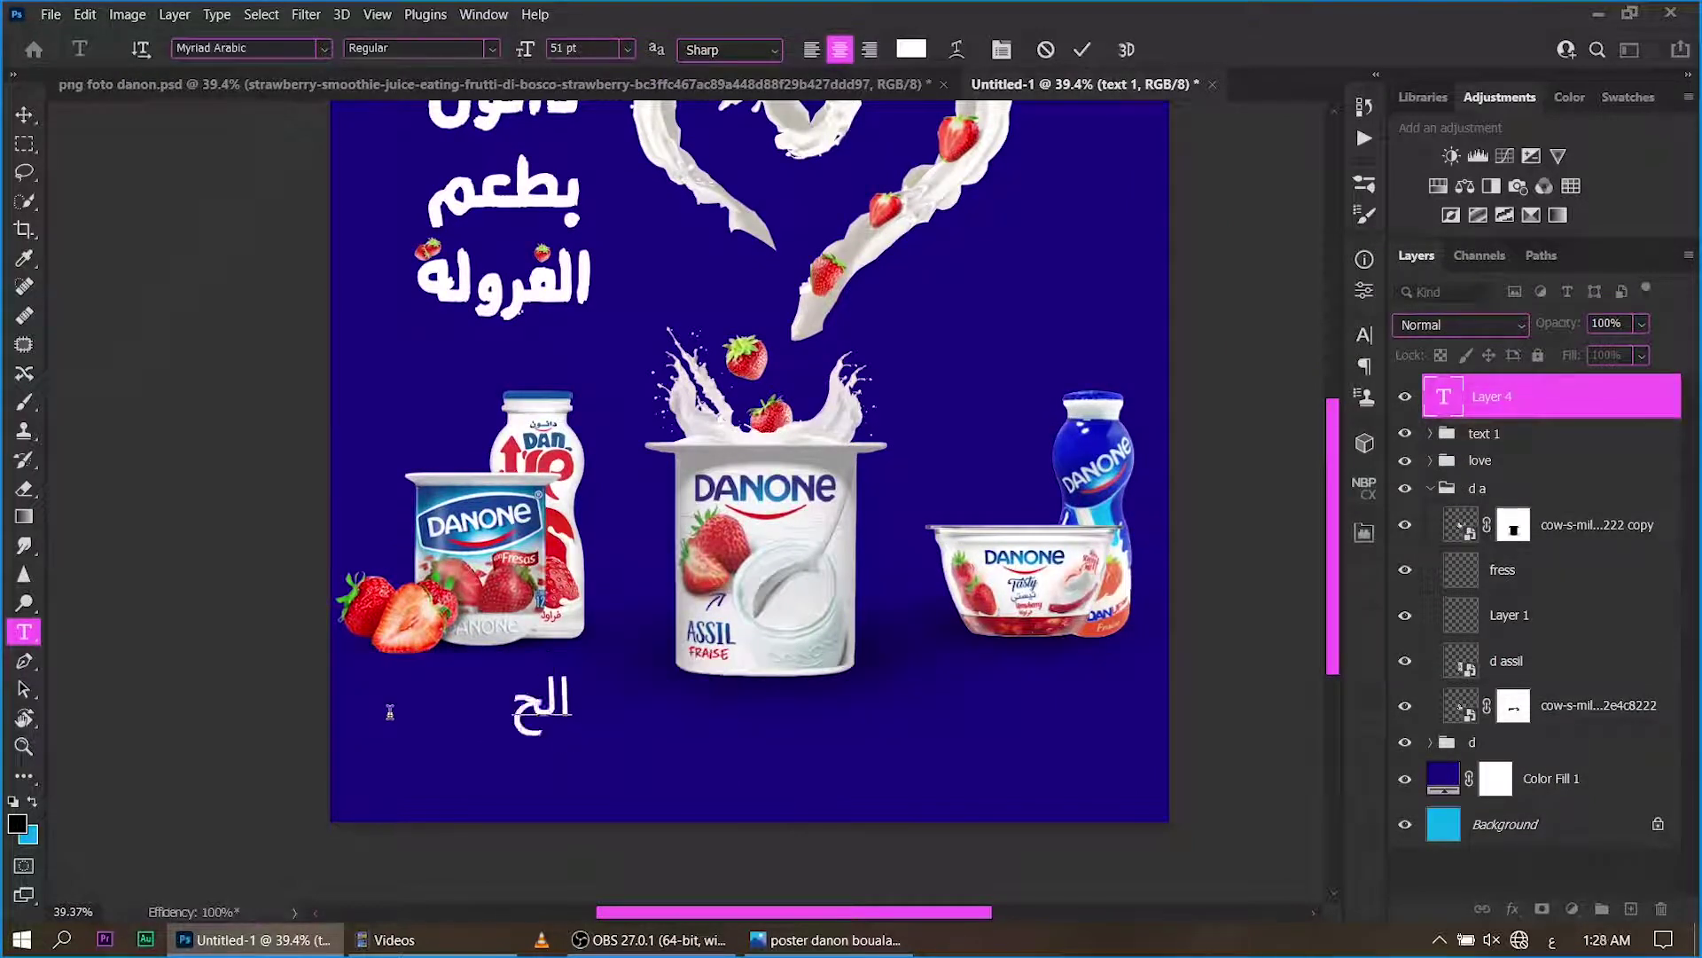
pyautogui.write('ب يحلر')
pyautogui.press('BackSpace')
pyautogui.write('ى')
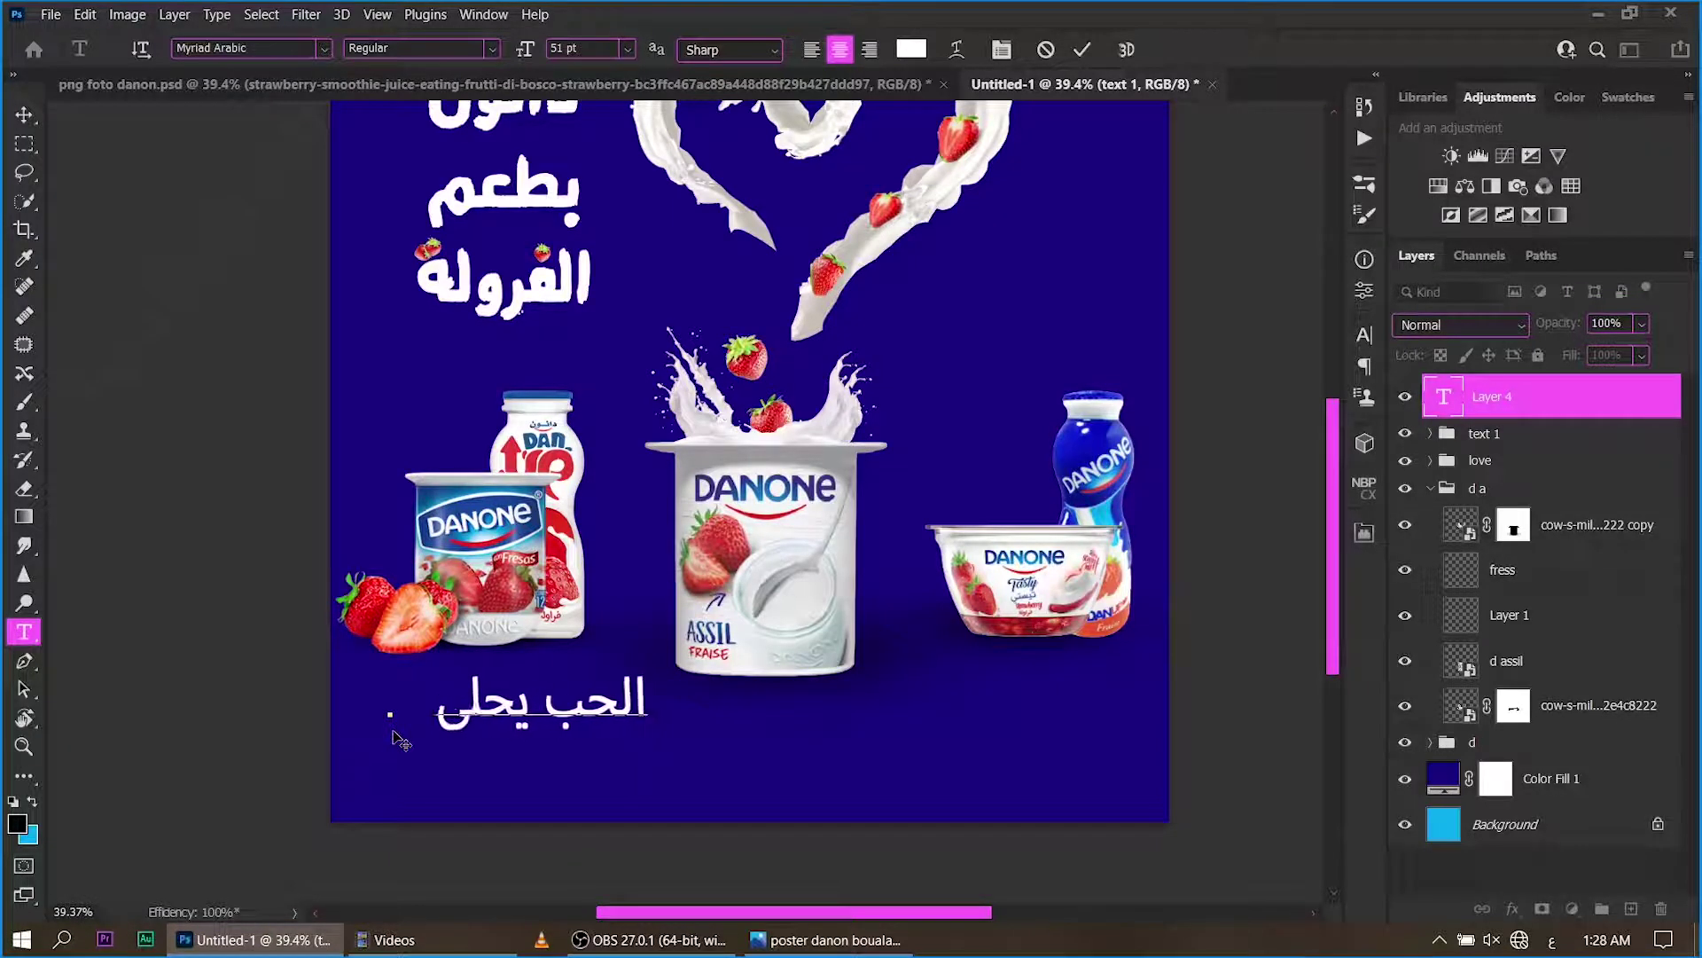
pyautogui.write(' باب.')
pyautogui.press('BackSpace')
pyautogui.write('ت')
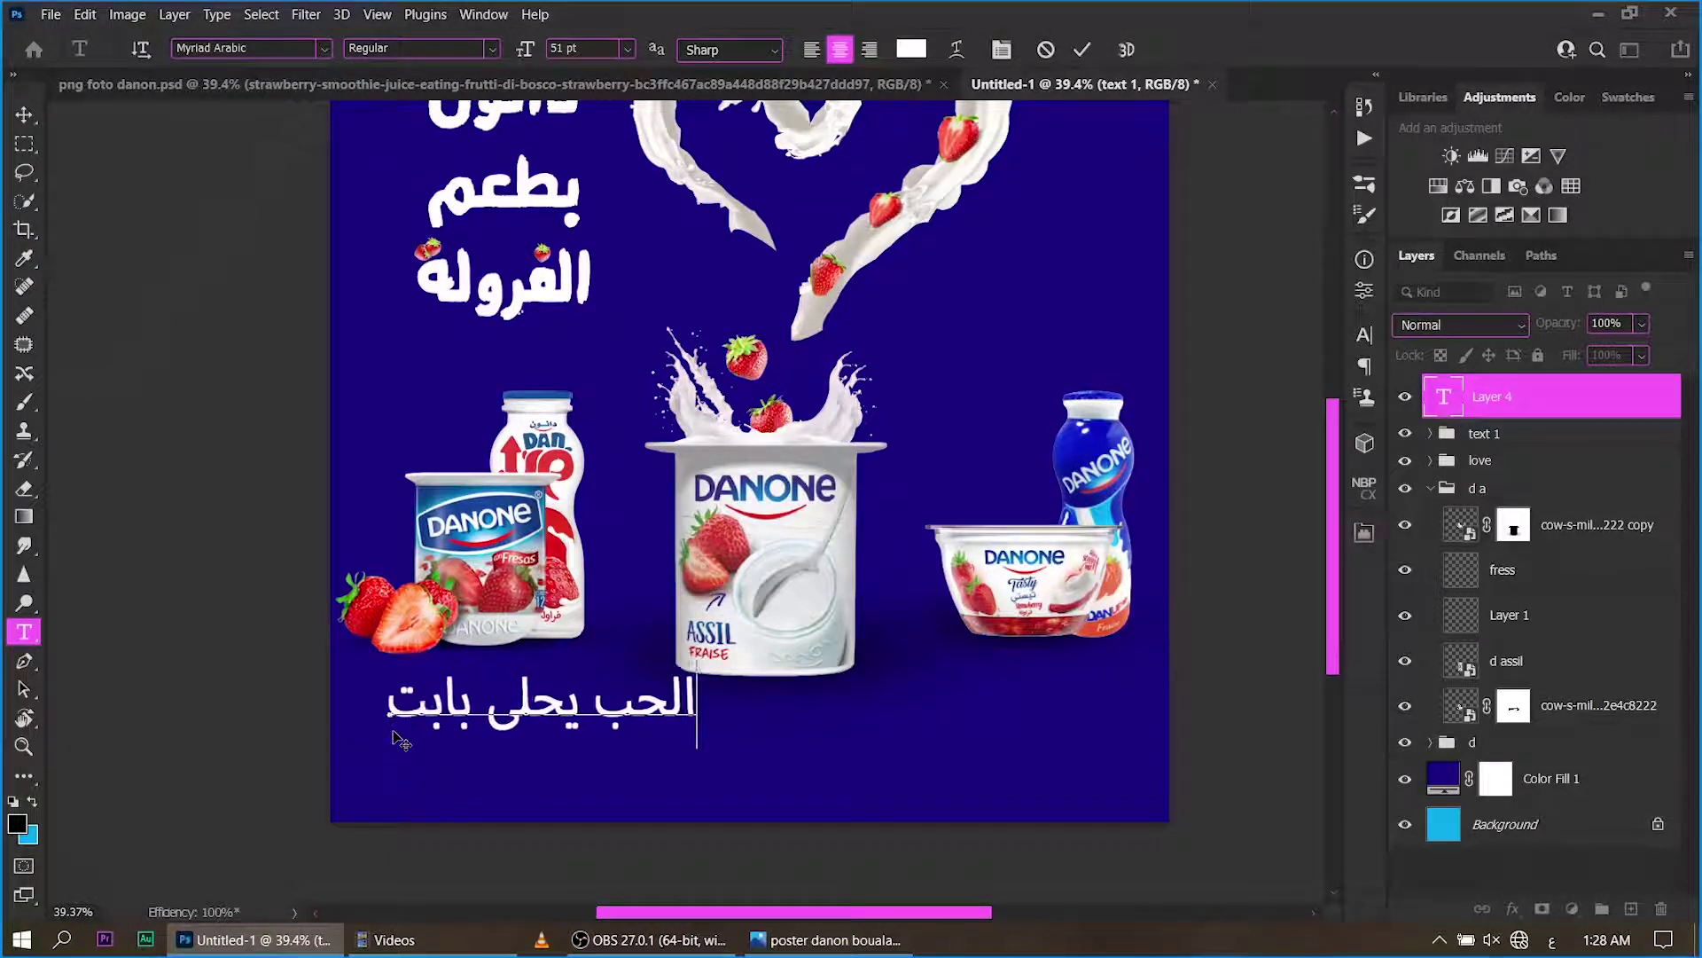
pyautogui.write('سامة مع.')
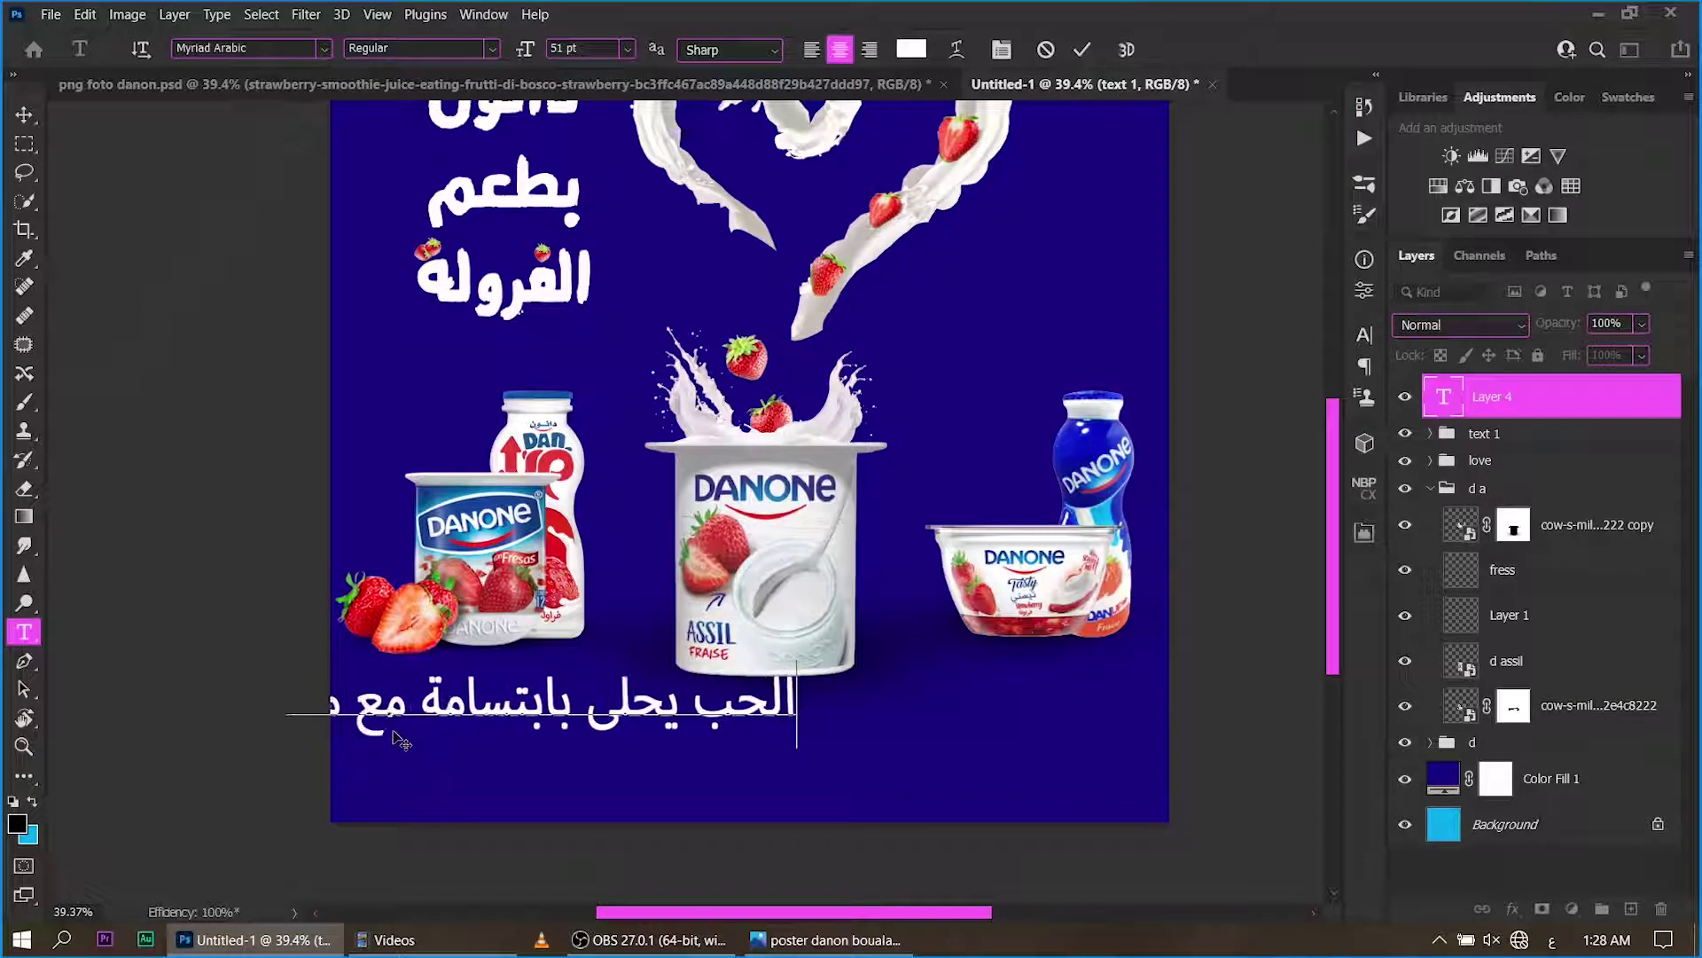
pyautogui.write('مجموعة دانون')
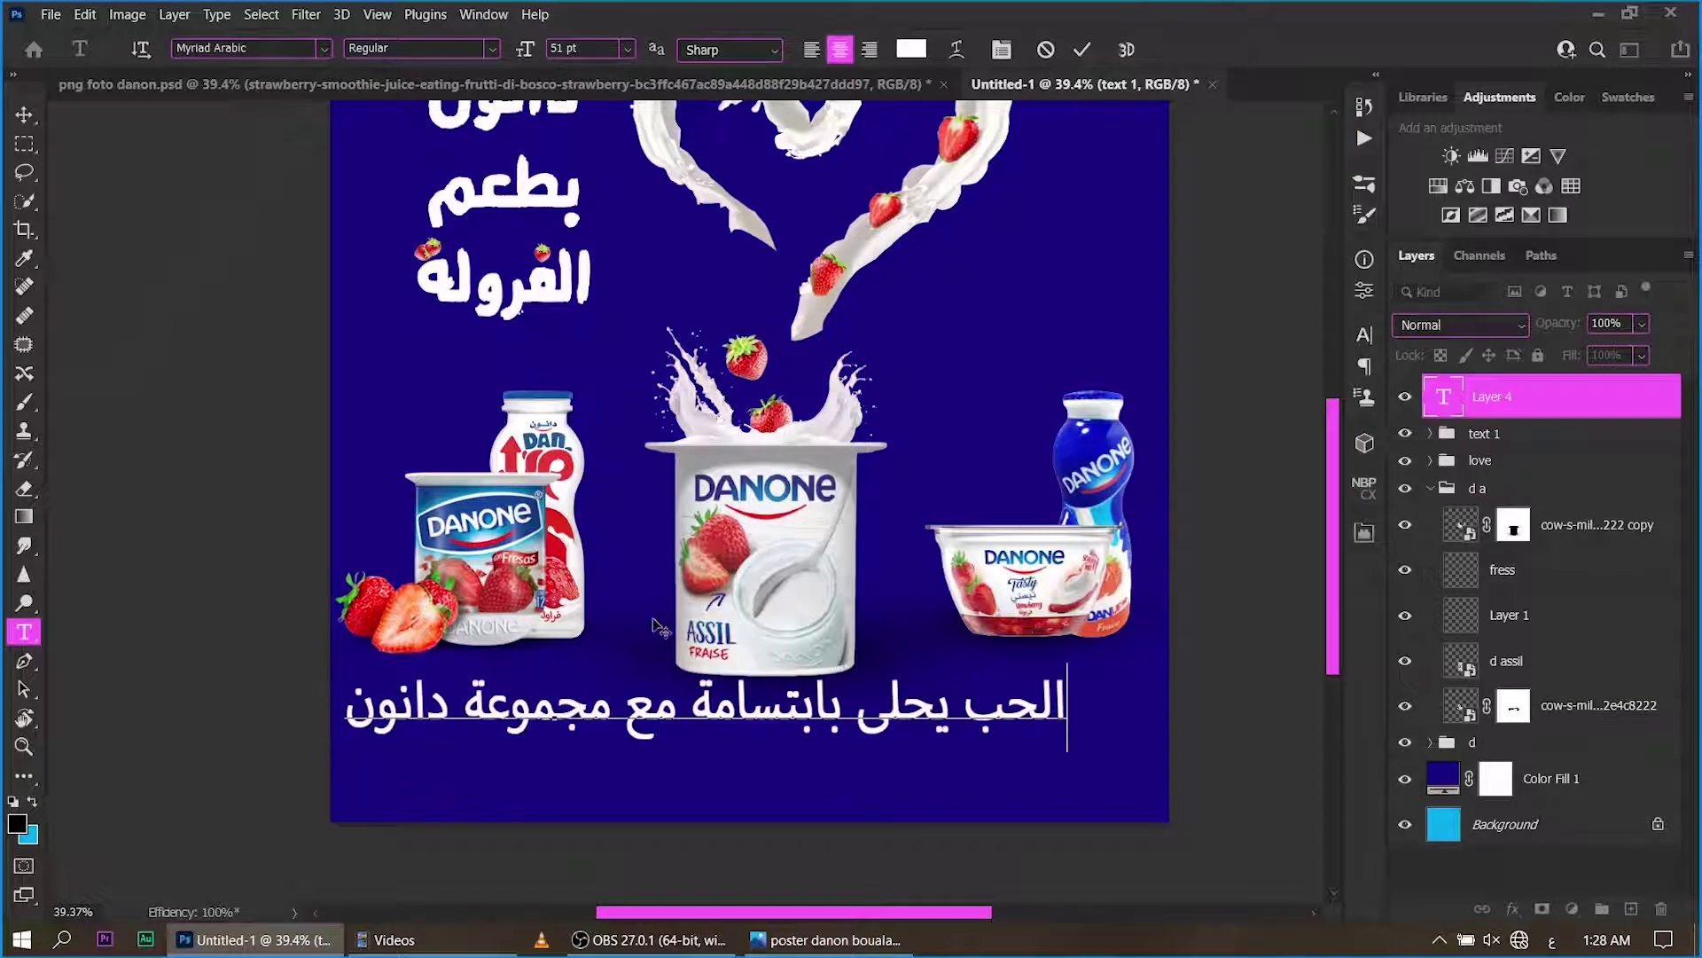
pyautogui.click(1445, 413)
# Set the slogan to djadli_Tachkili-Shadow at 48 pt and discard the stray empty text layer.
pyautogui.doubleClick(1446, 414)
pyautogui.click(323, 48)
pyautogui.click(248, 355)
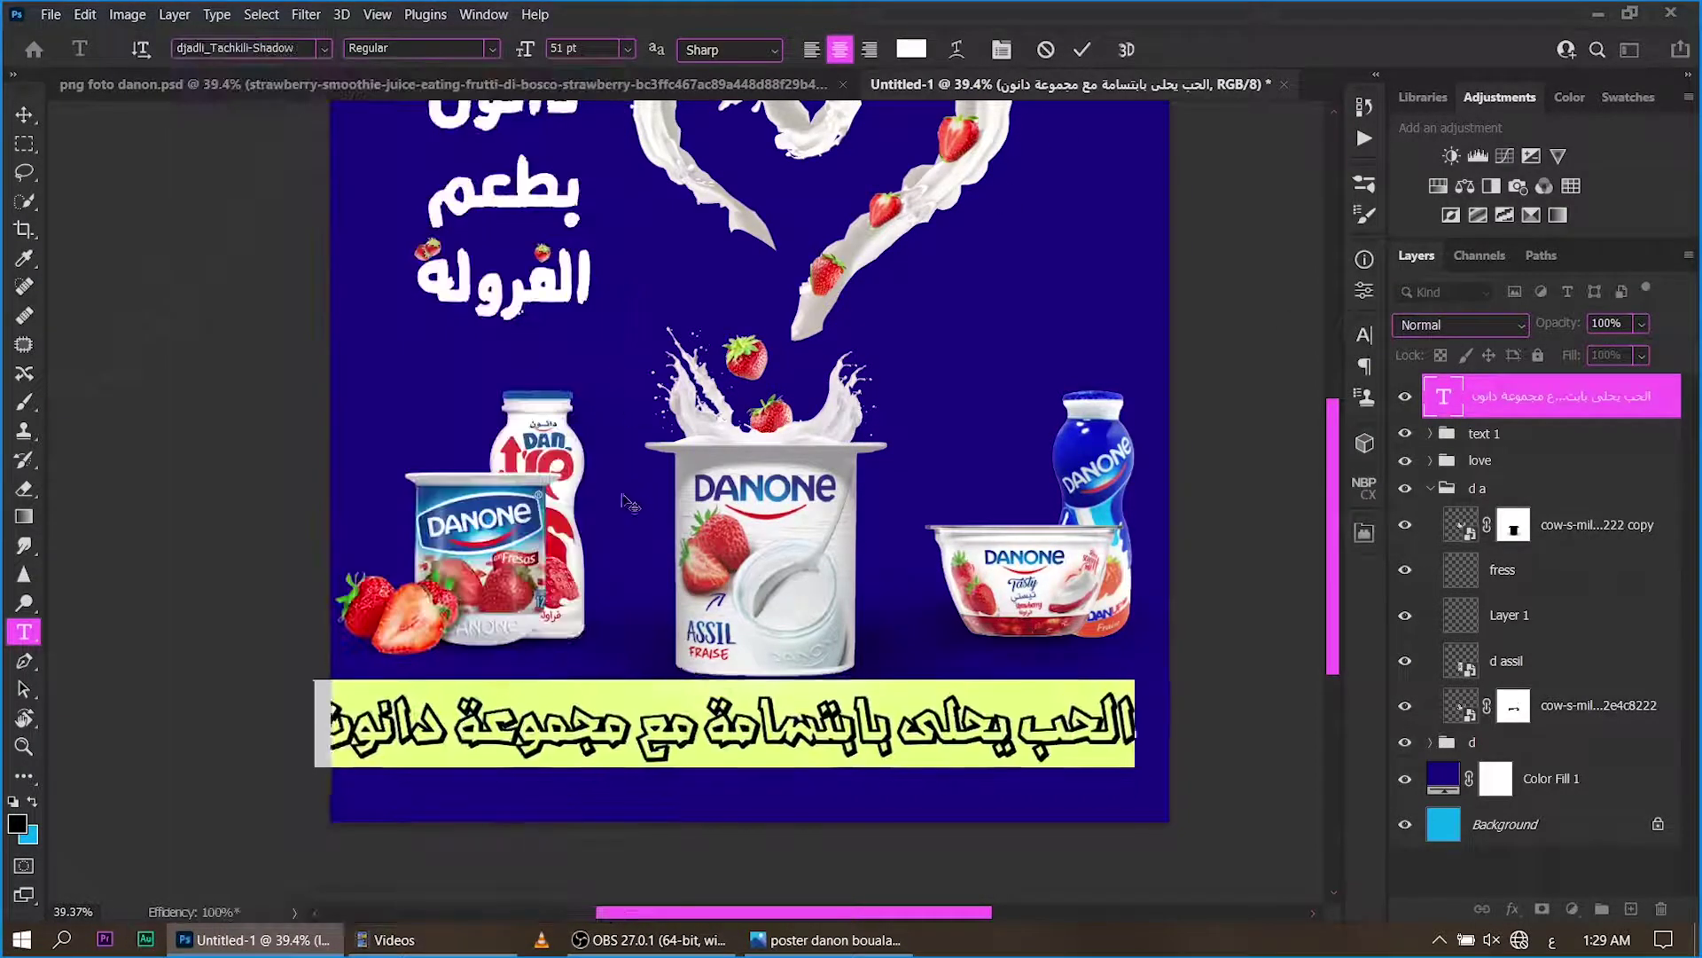
pyautogui.moveTo(526, 49); pyautogui.dragTo(529, 55)
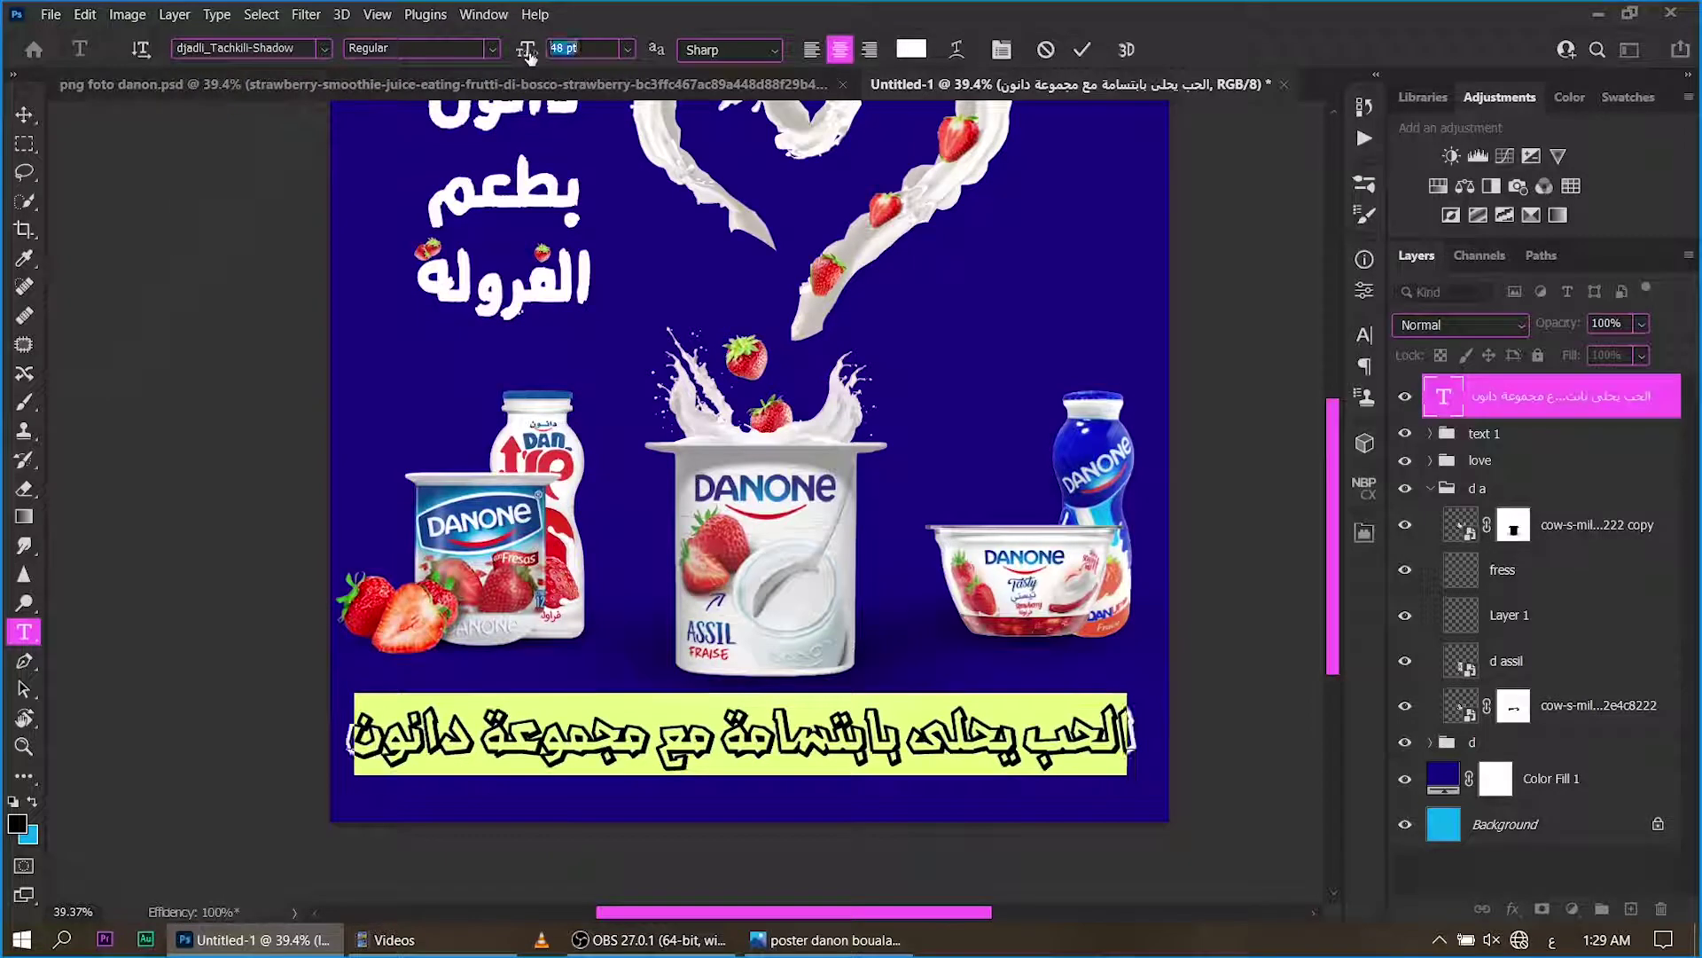
pyautogui.click(1083, 51)
pyautogui.click(571, 614)
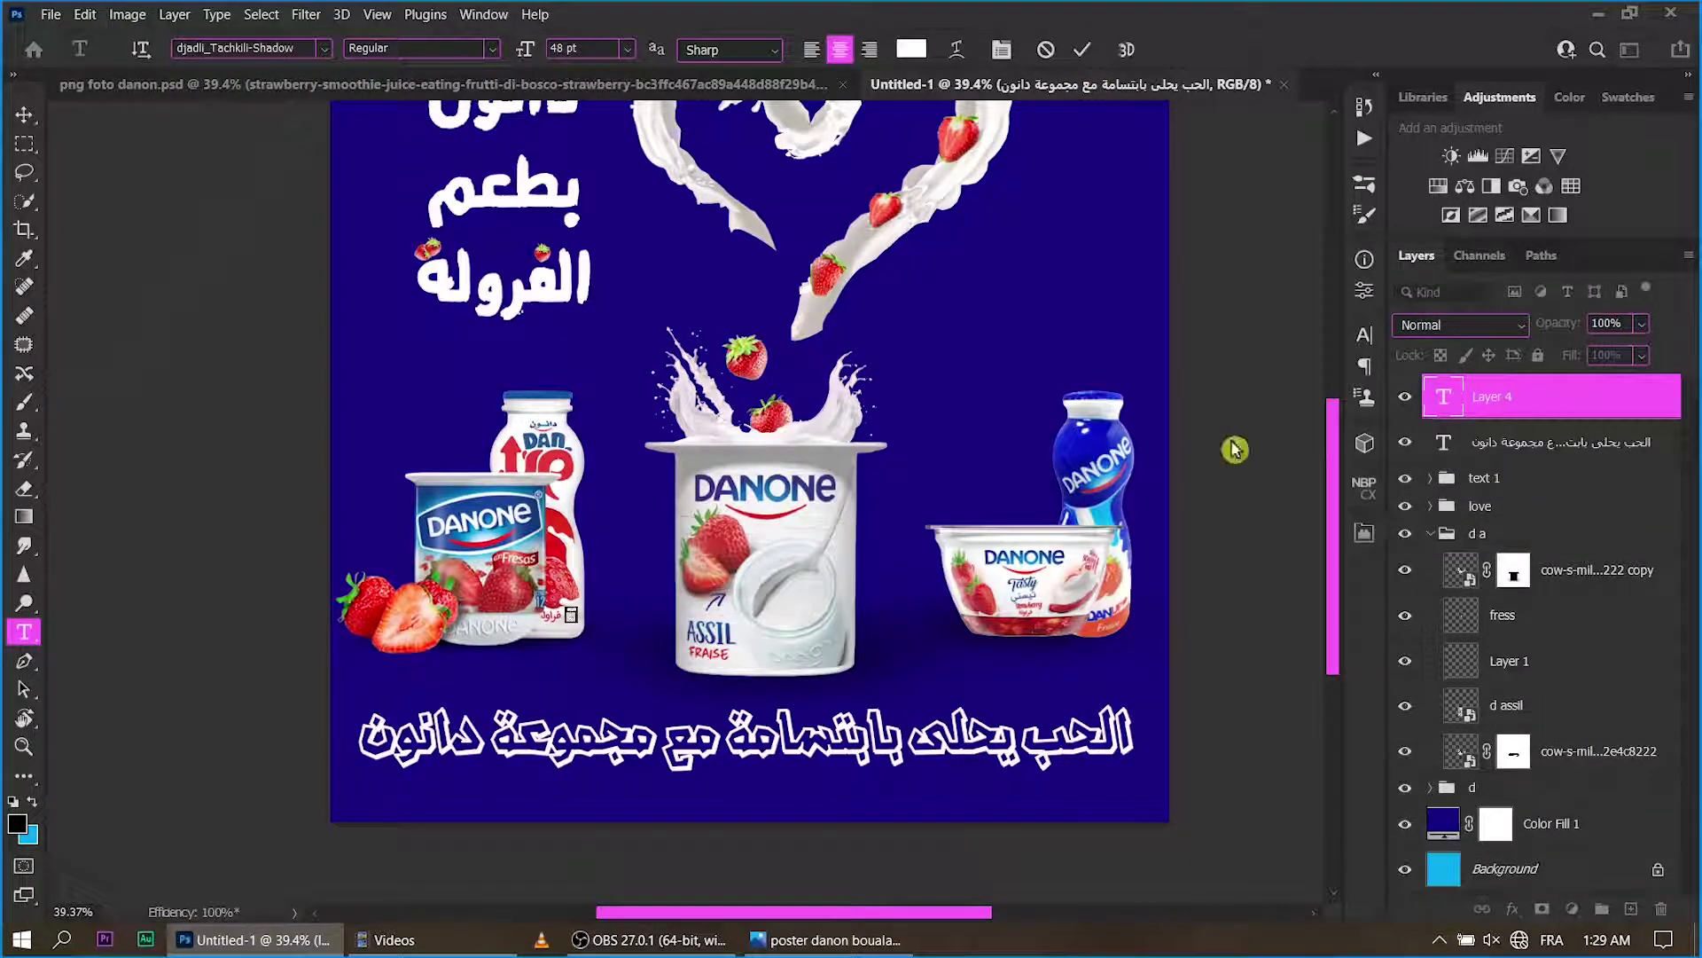
pyautogui.click(1047, 49)
# Rescale the text 1 headline group with Free Transform.
pyautogui.press('z')
pyautogui.moveTo(654, 415)
pyautogui.mouseDown()
pyautogui.moveTo(596, 397)
pyautogui.moveTo(681, 572)
pyautogui.moveTo(726, 562)
pyautogui.mouseUp()
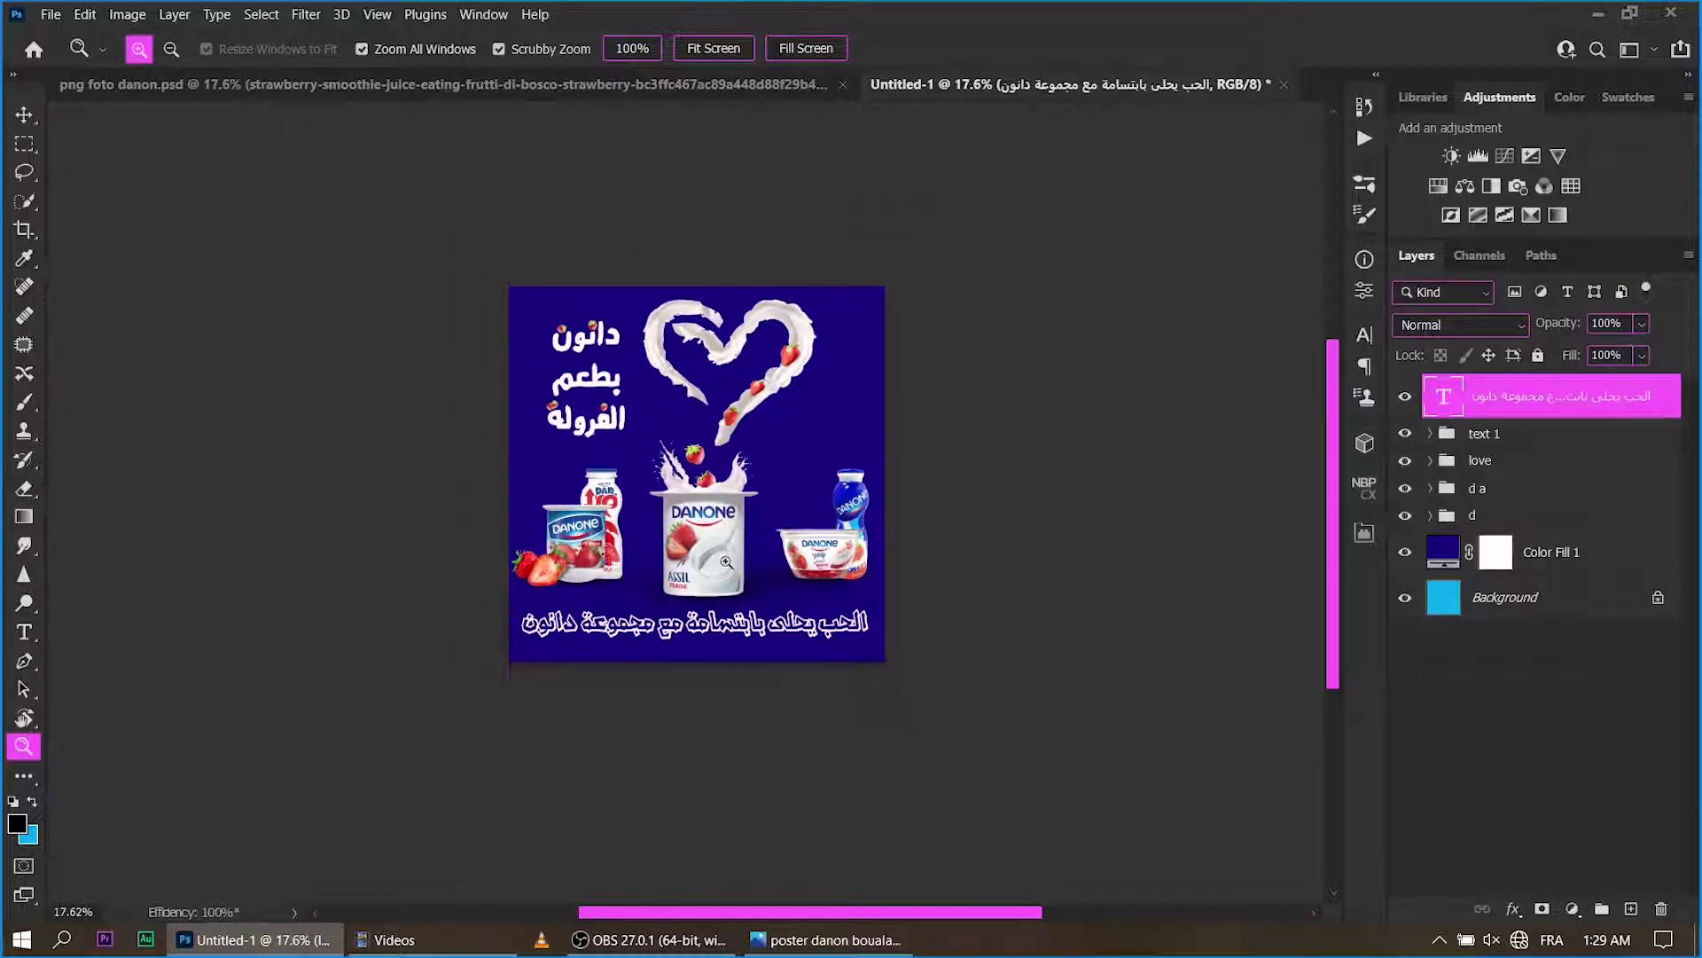
pyautogui.moveTo(667, 373); pyautogui.dragTo(694, 375)
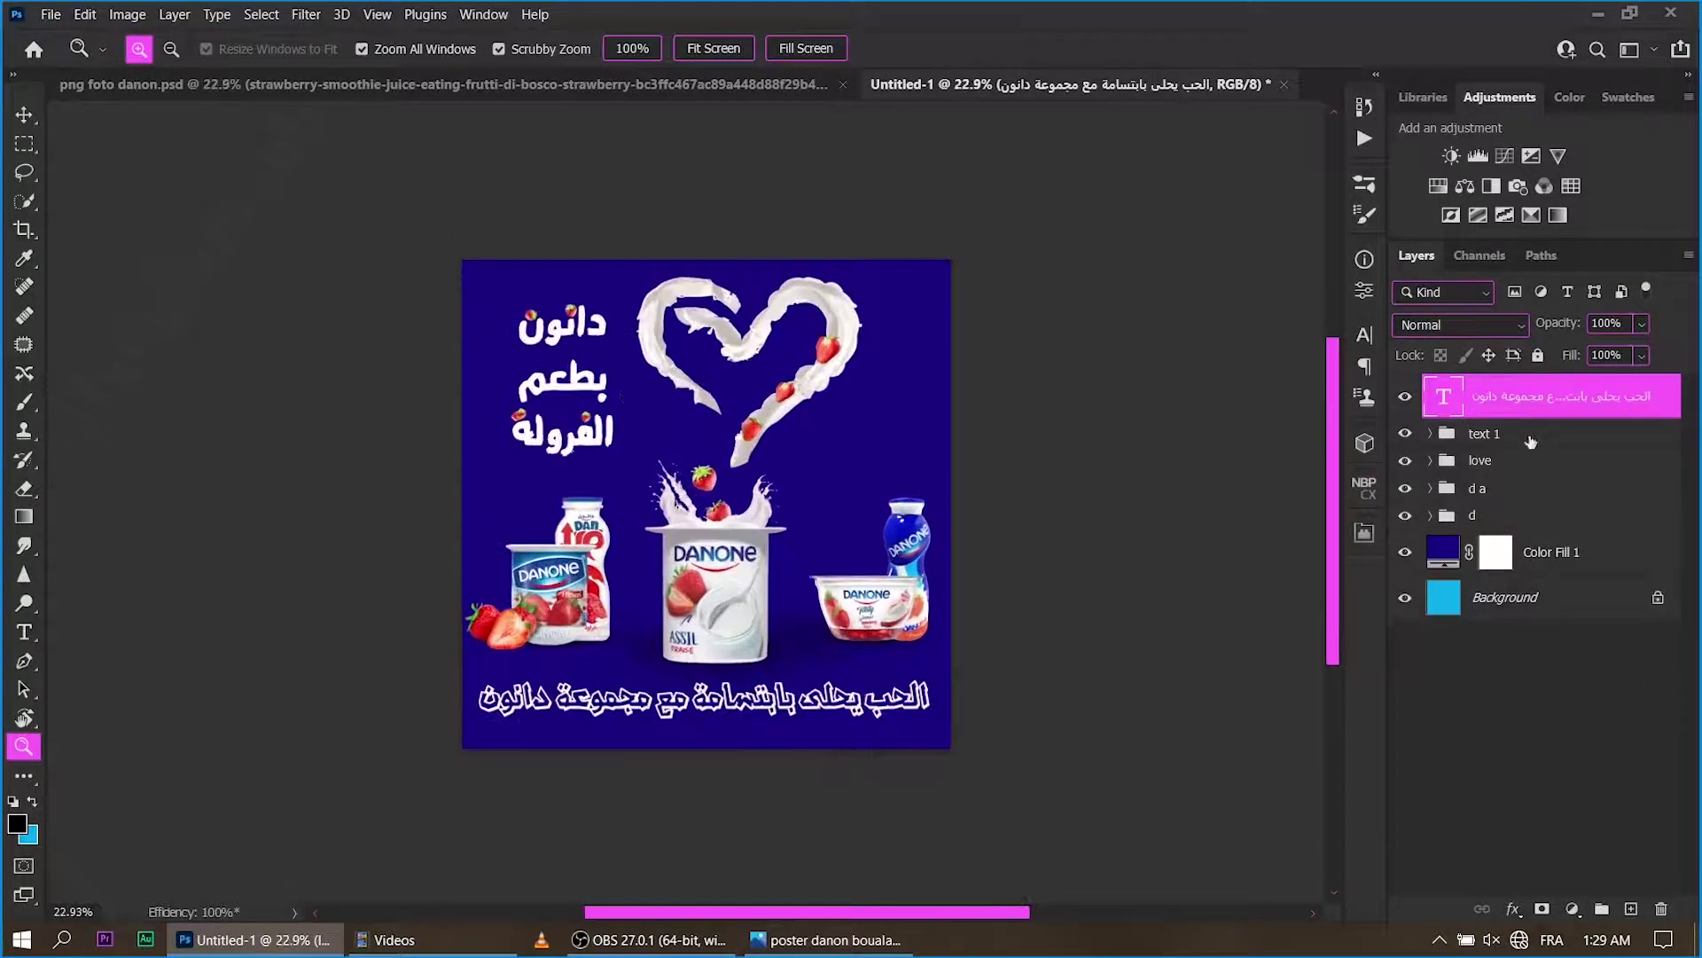
pyautogui.click(1532, 434)
pyautogui.hotkey('ctrl', 't')
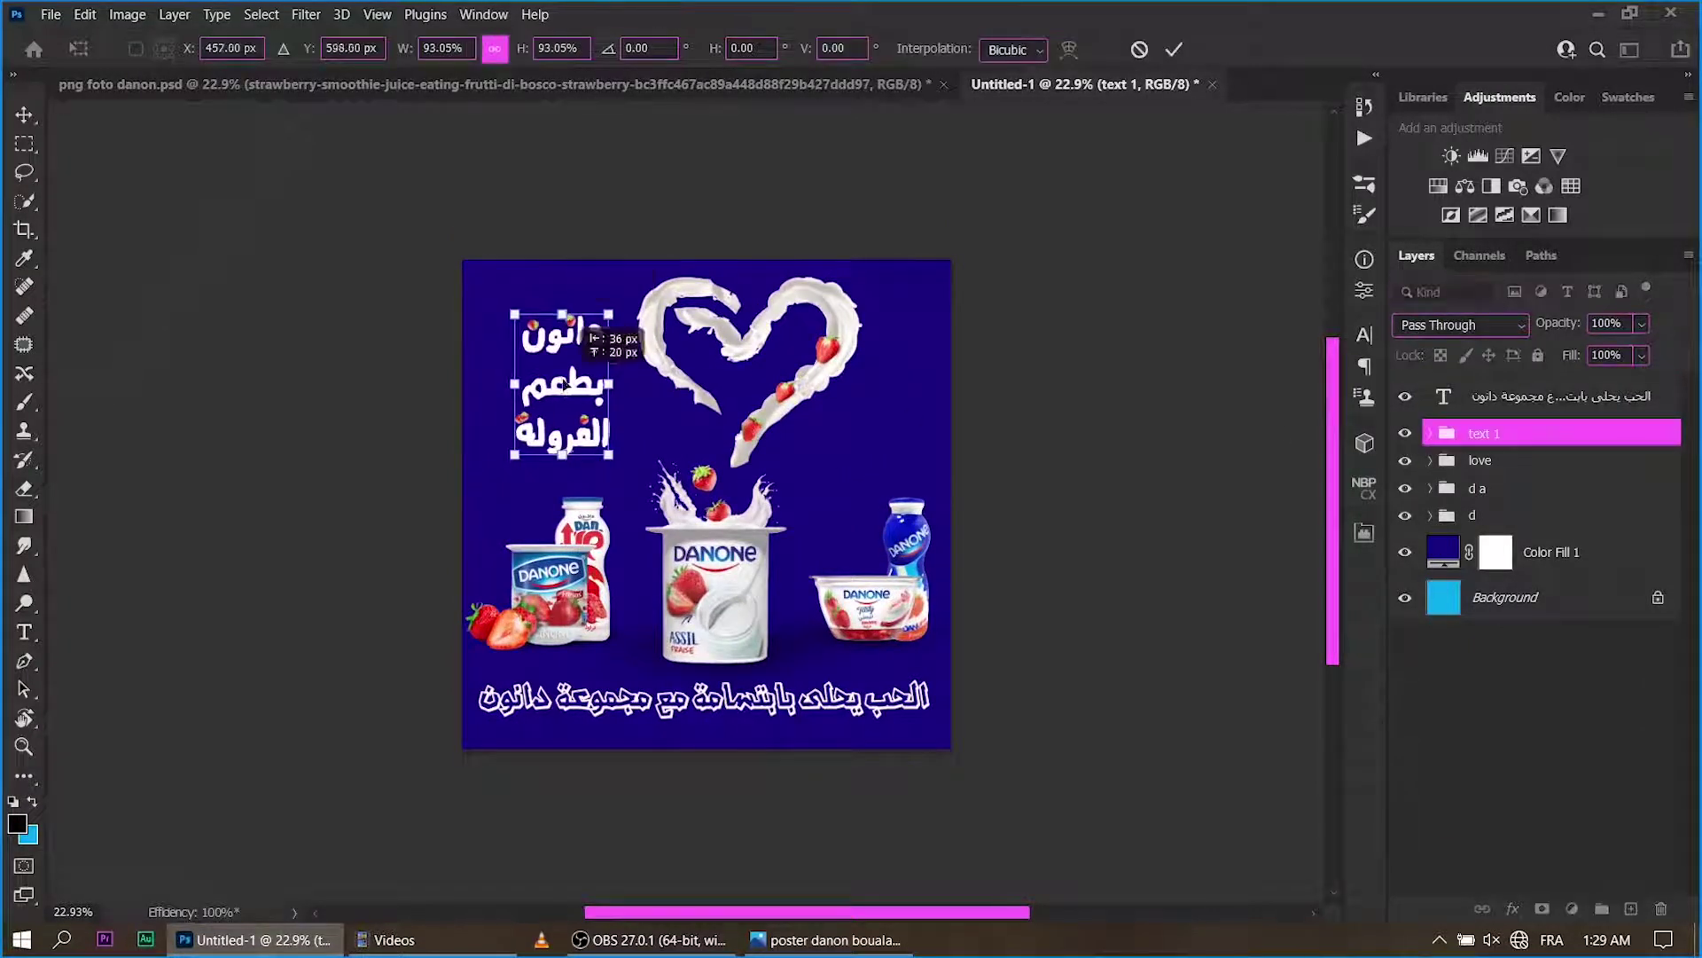
pyautogui.press('Return')
# Hide the dark blue Color Fill 1 layer to reveal the light blue.
pyautogui.press('z')
pyautogui.moveTo(709, 496); pyautogui.dragTo(674, 496)
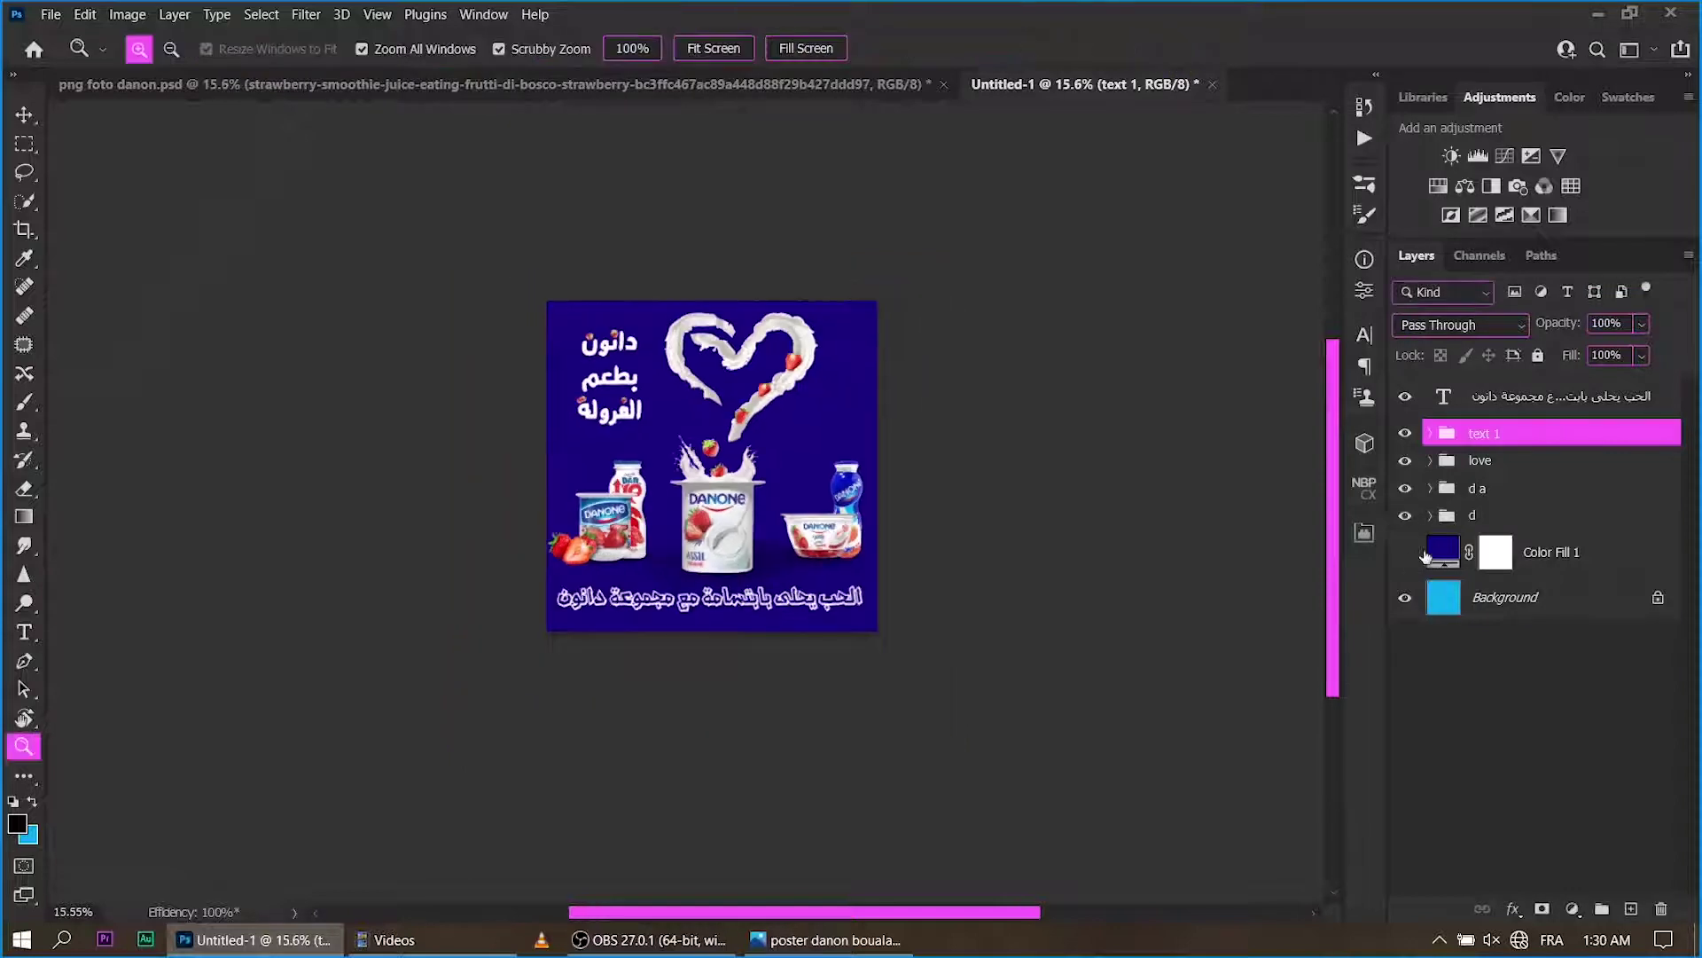
pyautogui.click(1425, 556)
pyautogui.moveTo(853, 512); pyautogui.dragTo(957, 512)
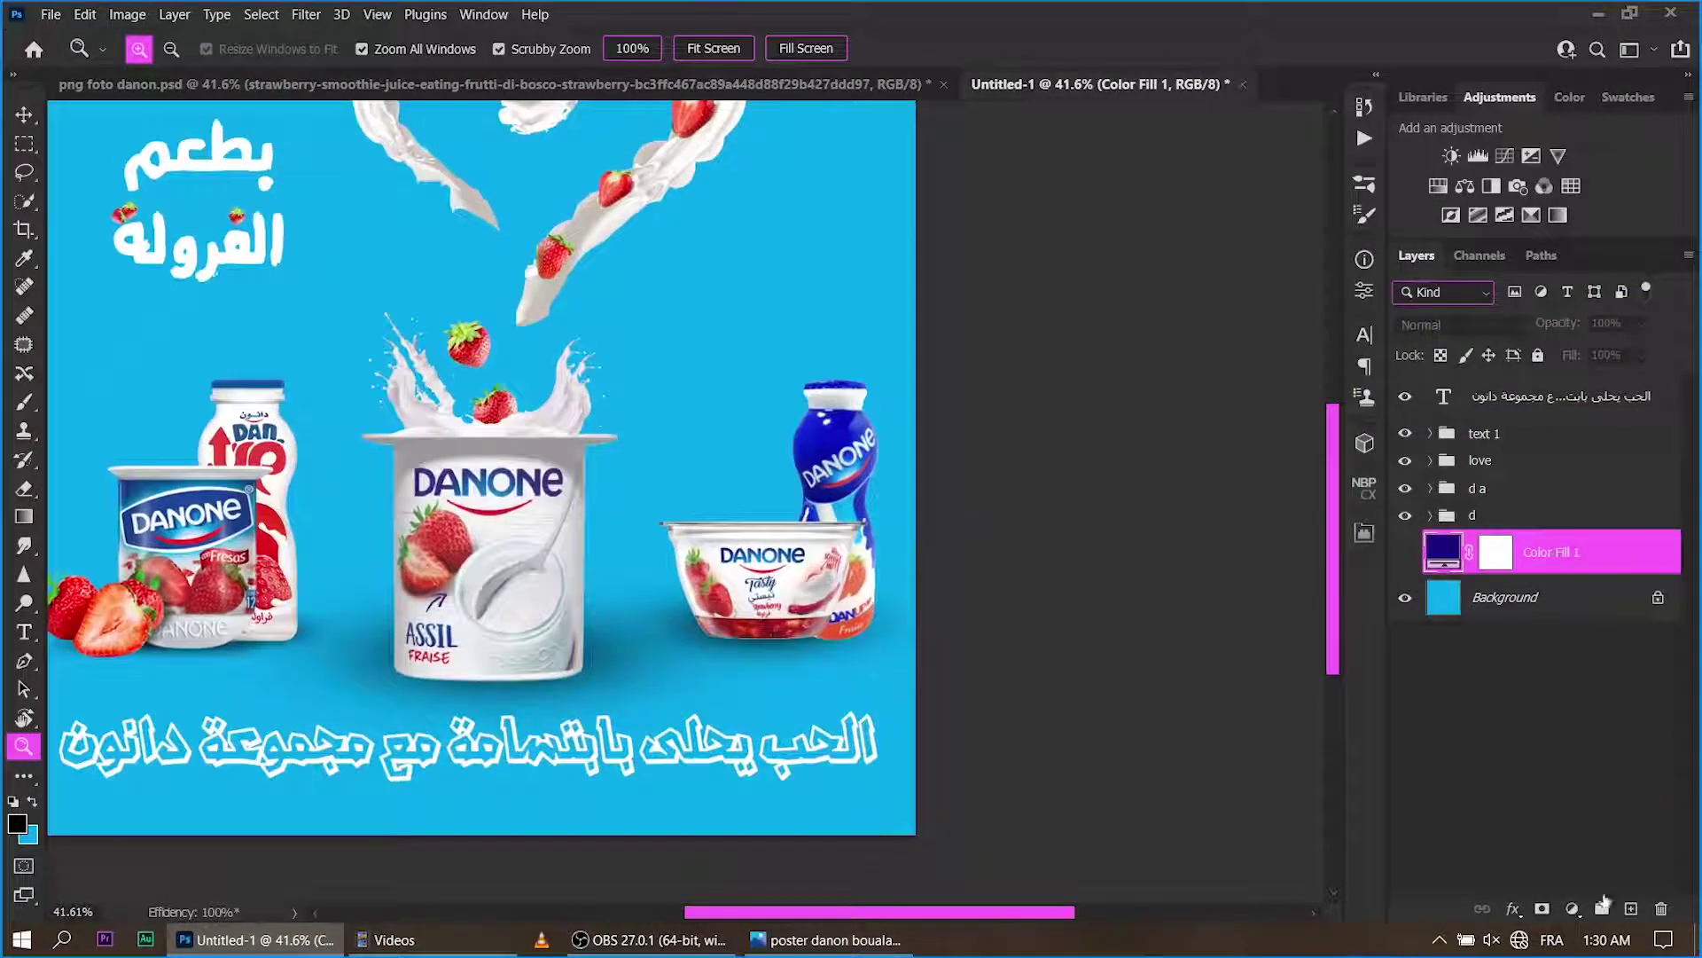
# Add a Gradient Fill layer with Radial style.
pyautogui.click(1573, 908)
pyautogui.click(1455, 554)
pyautogui.click(1104, 248)
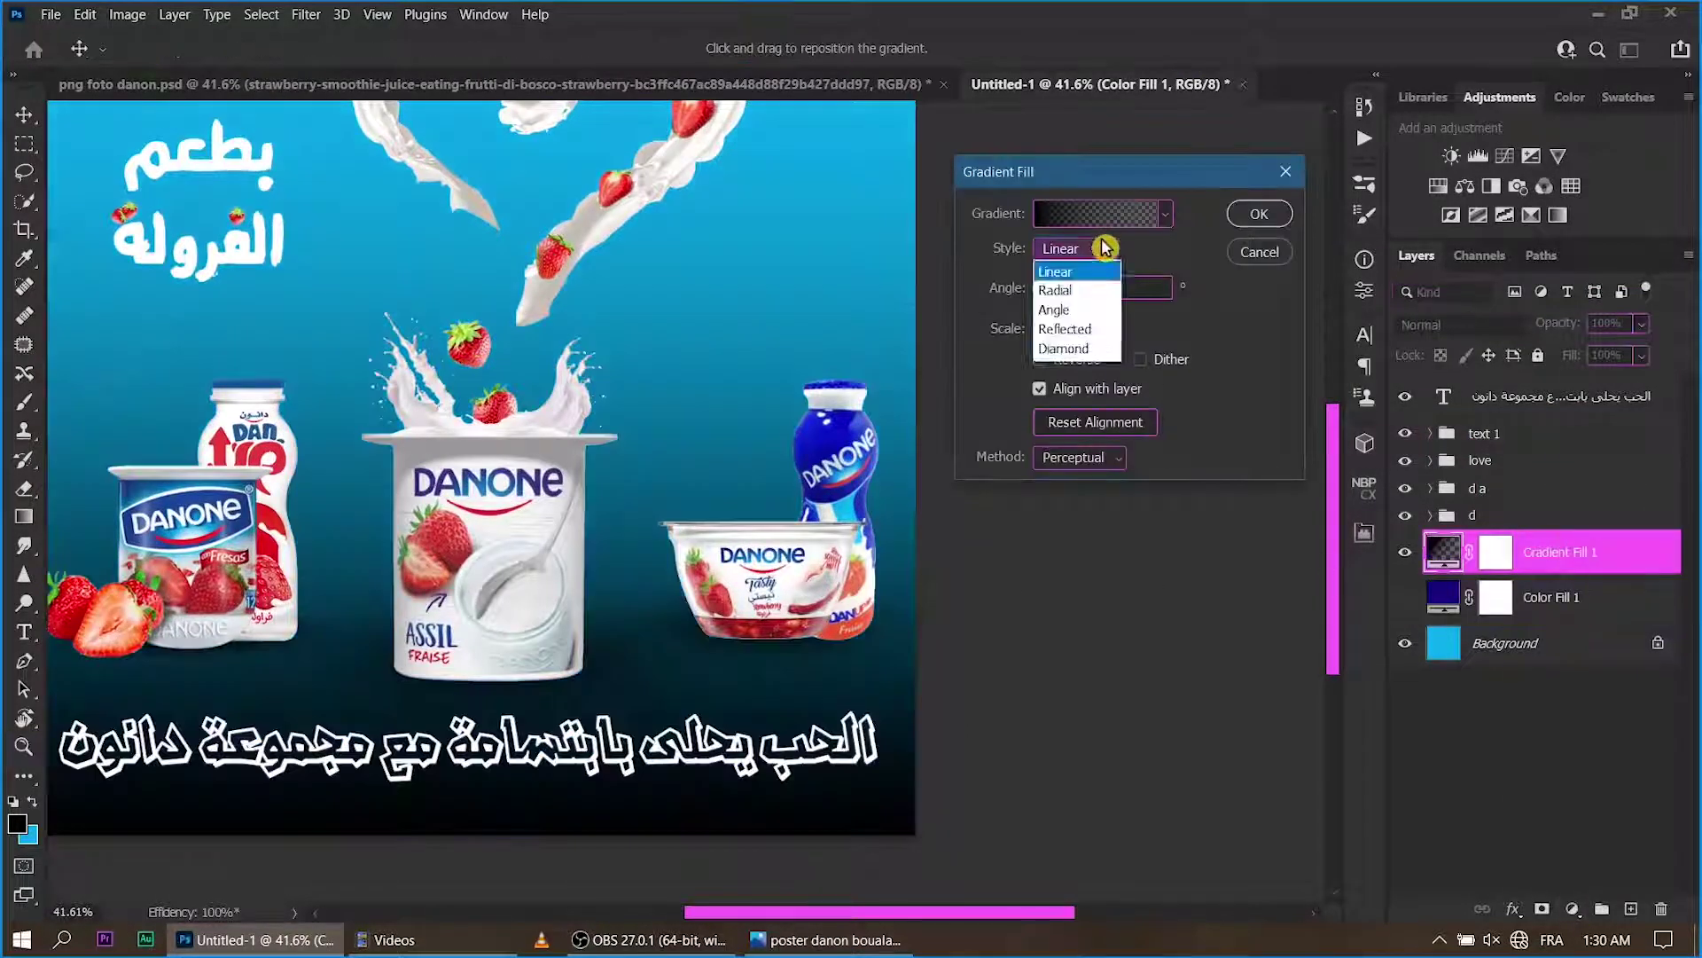
pyautogui.click(1077, 290)
# Set the gradient's left stop to light cyan sampled from the poster.
pyautogui.click(1086, 214)
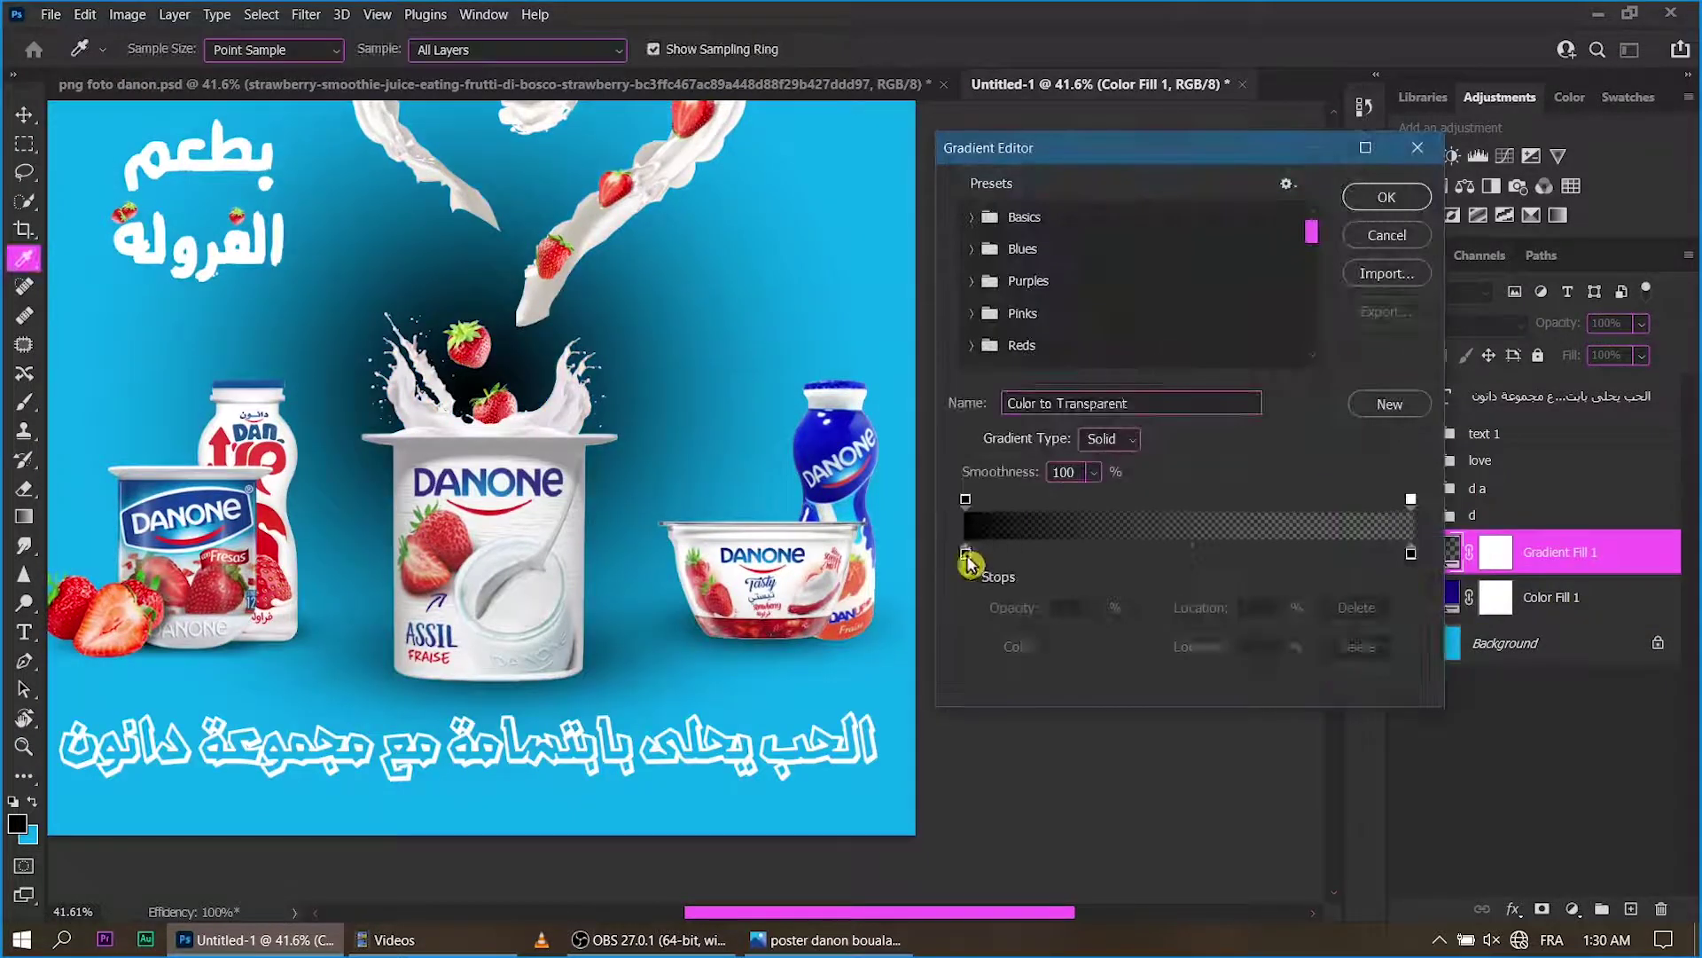
pyautogui.click(967, 554)
pyautogui.click(1064, 646)
pyautogui.moveTo(1277, 292); pyautogui.dragTo(1366, 264)
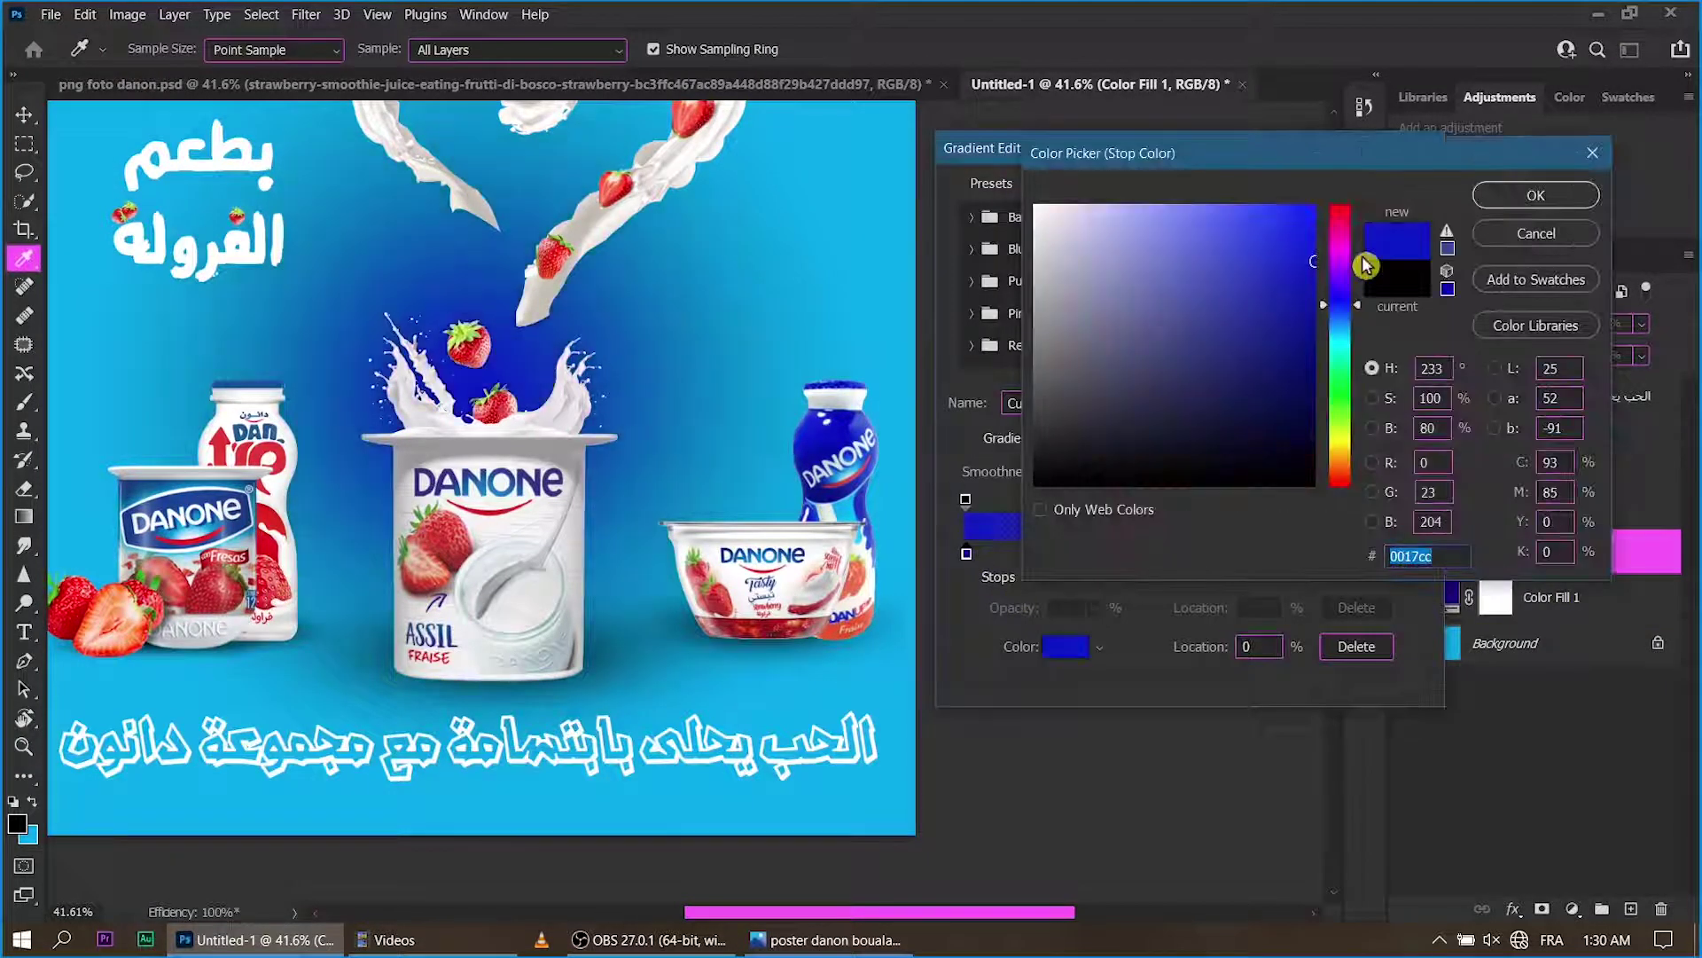
pyautogui.click(854, 501)
pyautogui.click(1536, 195)
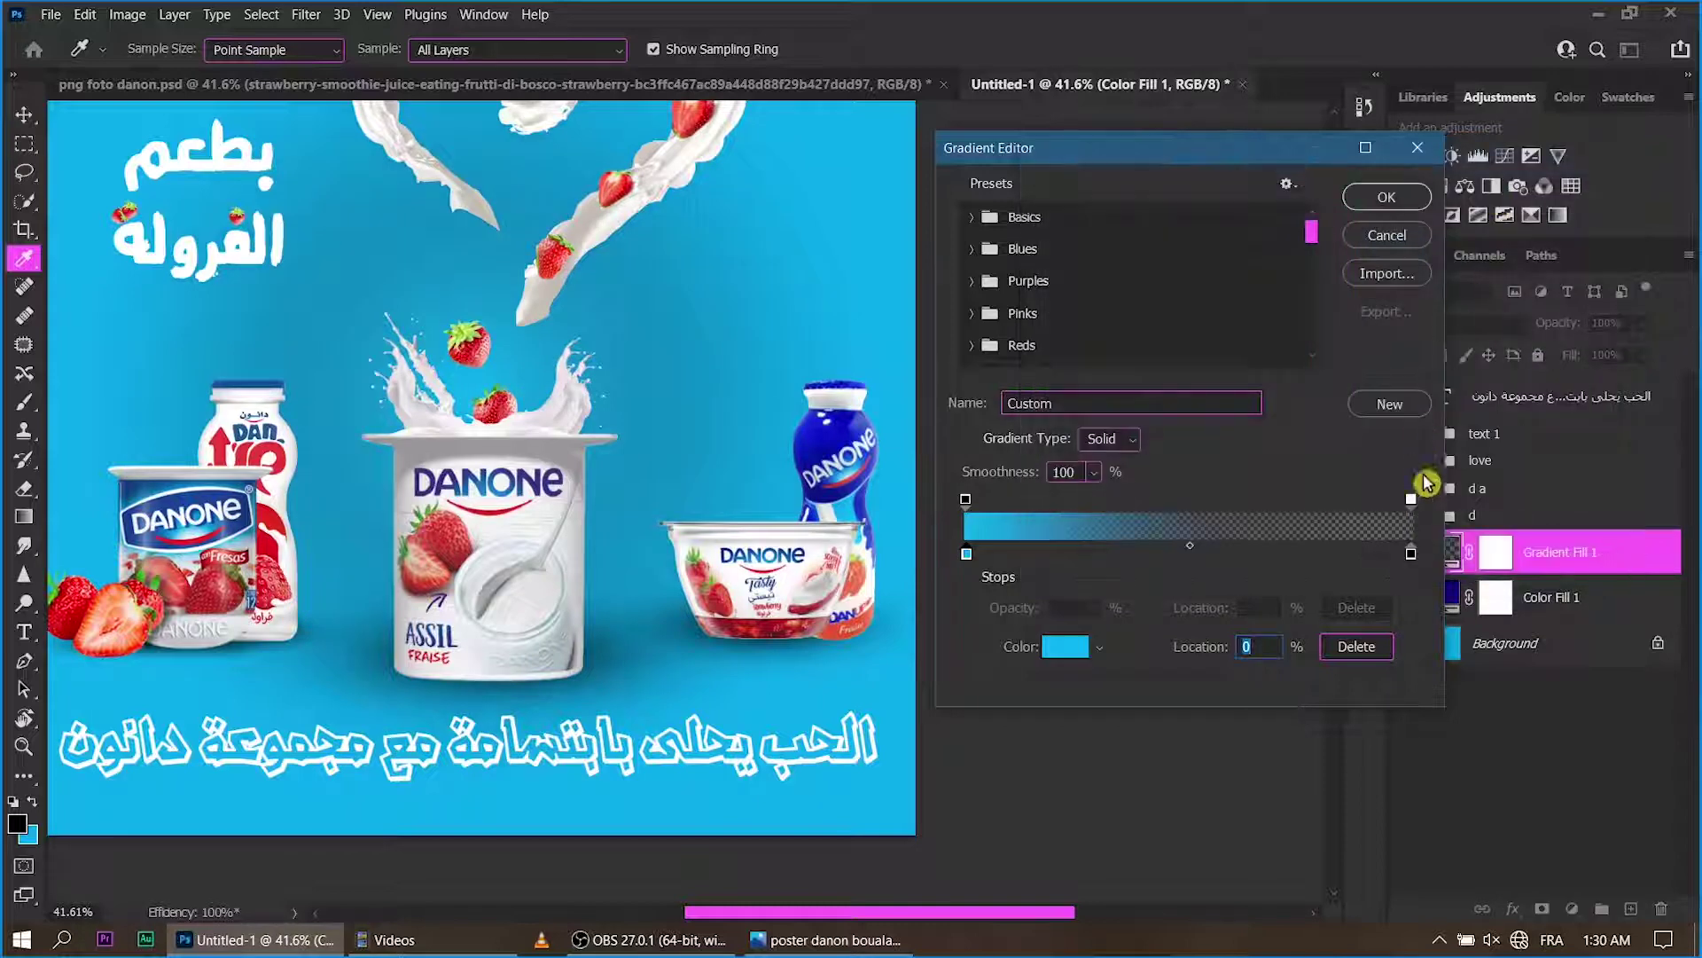
# Make the right stop deep blue, remove the transparency stop, and accept the gradient.
pyautogui.doubleClick(1411, 554)
pyautogui.click(1333, 297)
pyautogui.click(1301, 257)
pyautogui.click(1533, 192)
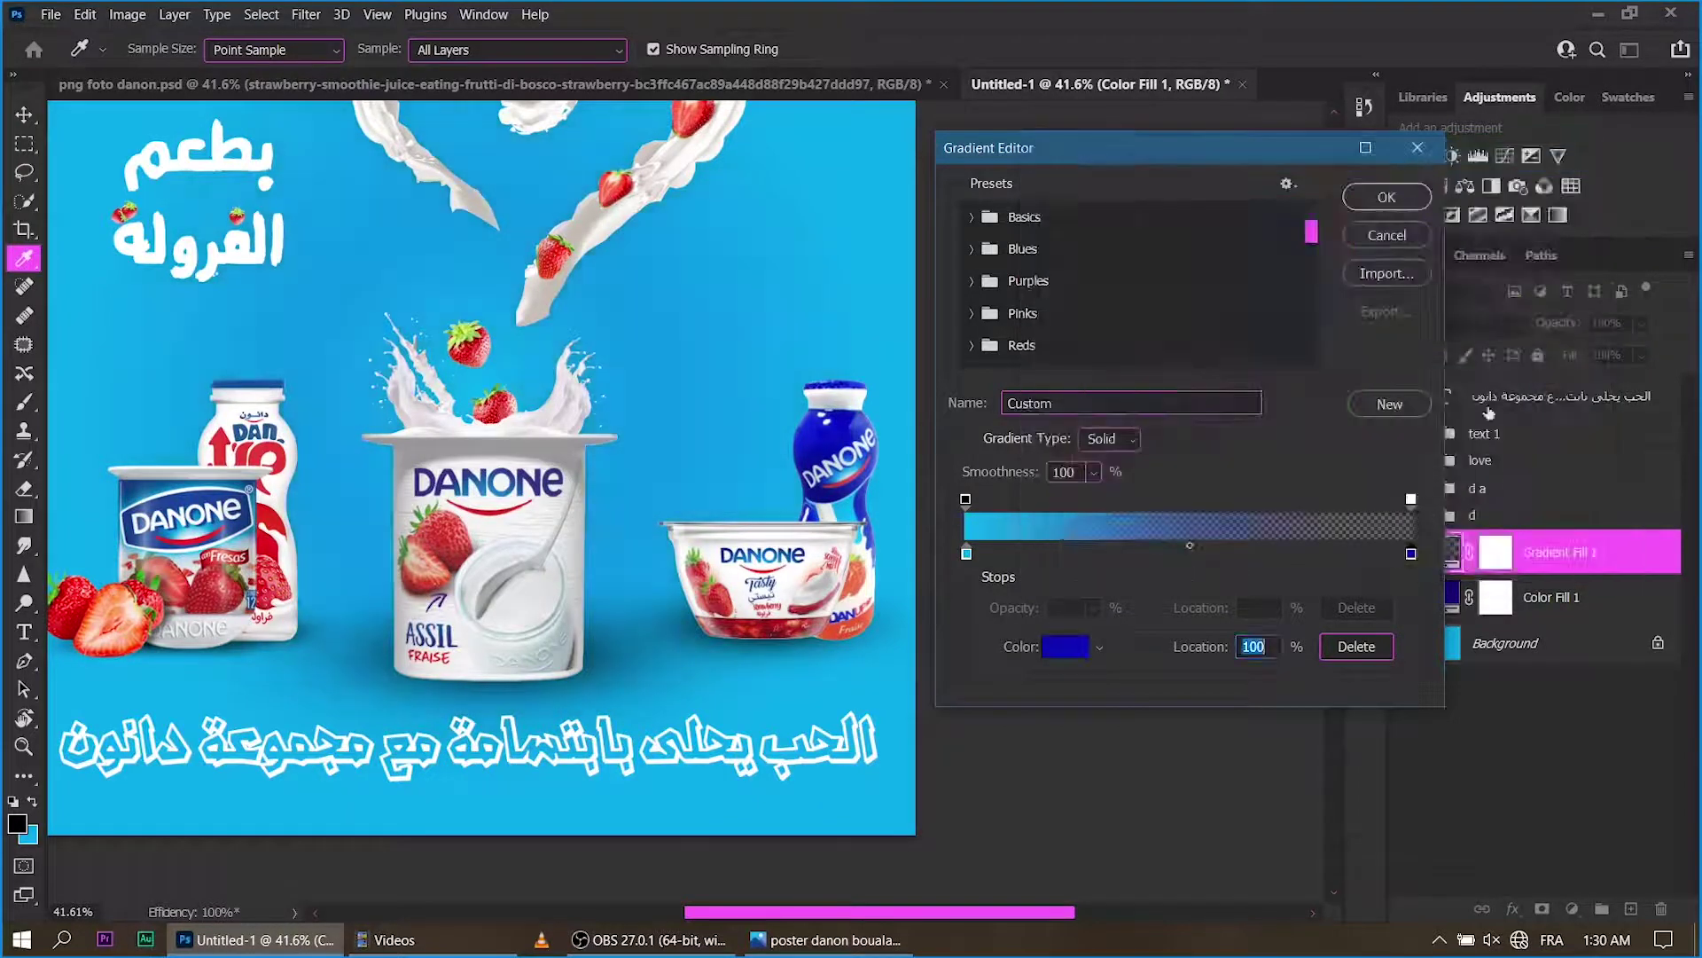
pyautogui.moveTo(1410, 502); pyautogui.dragTo(976, 625)
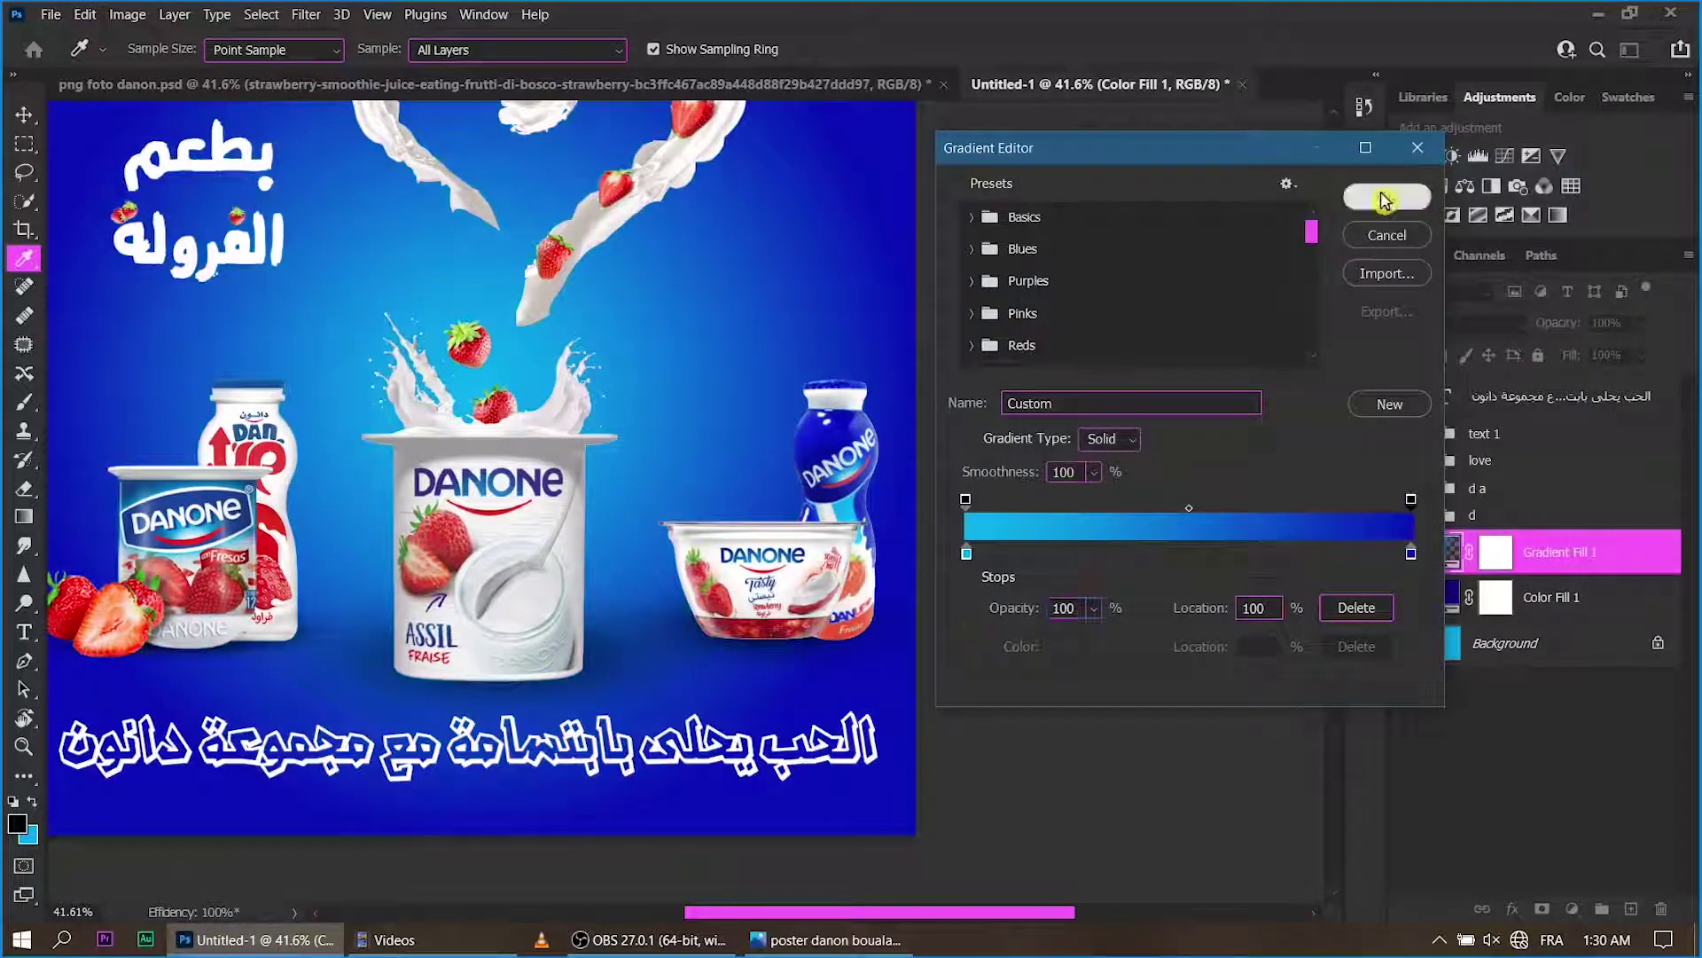
pyautogui.click(1387, 197)
pyautogui.click(1260, 213)
# Raise the gradient fill scale to 145% to widen its spread.
pyautogui.press('z')
pyautogui.keyDown('alt'); pyautogui.click(590, 574); pyautogui.keyUp('alt')
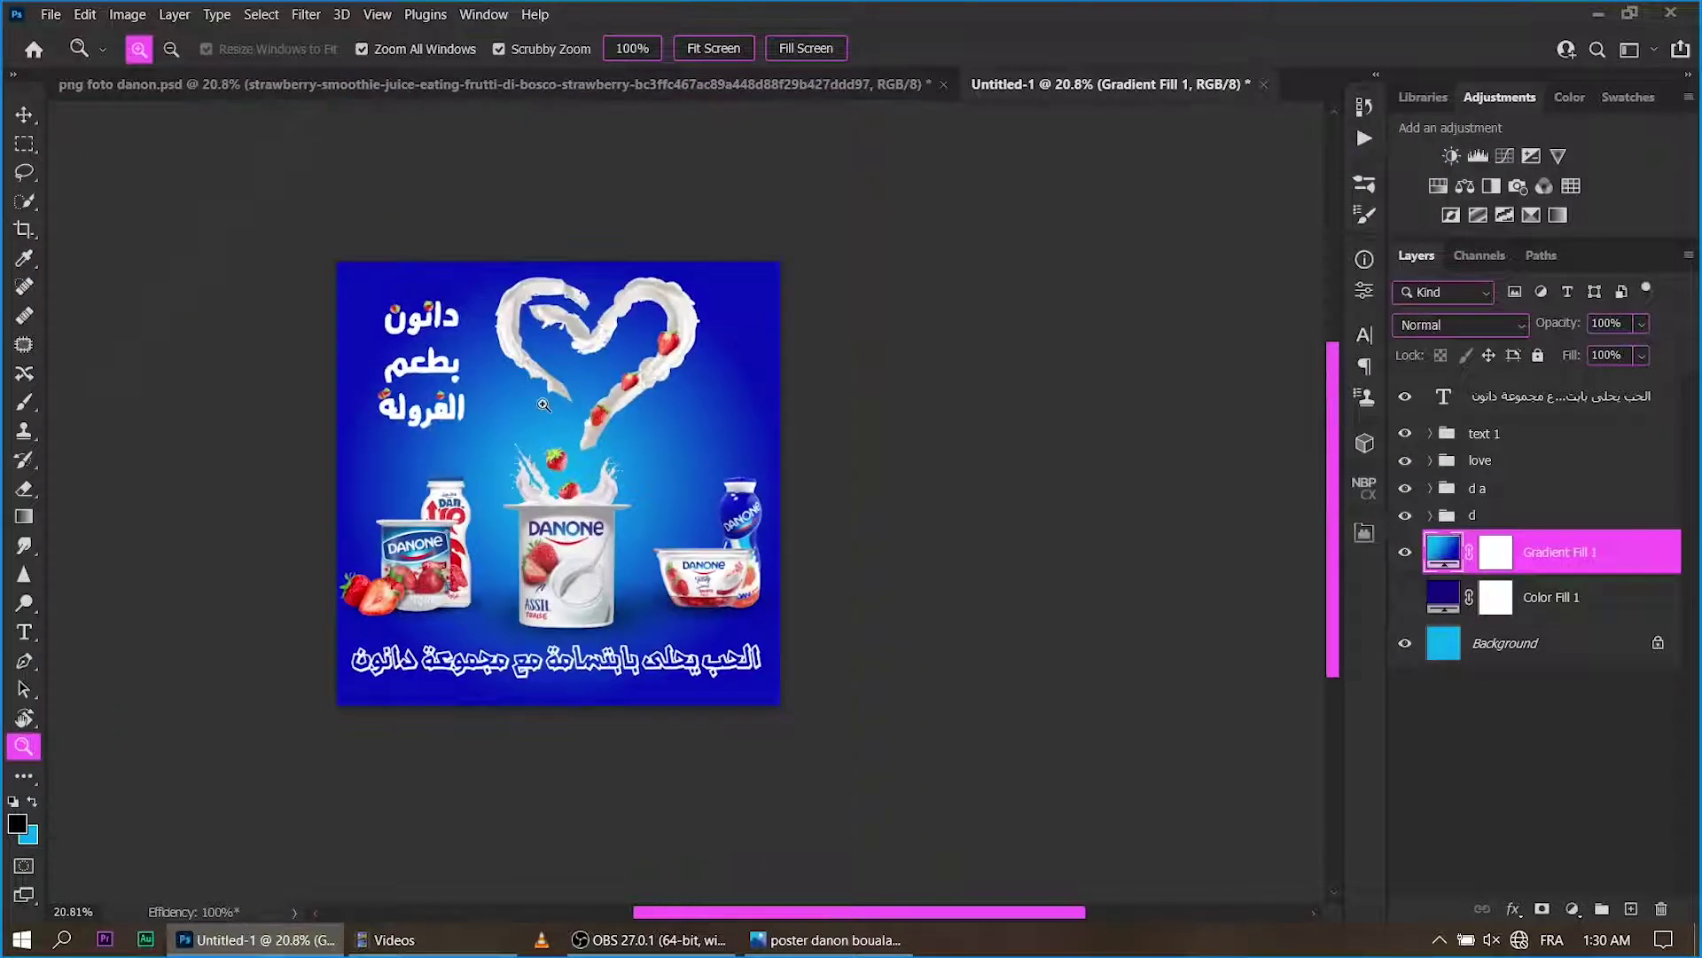
pyautogui.moveTo(543, 405); pyautogui.dragTo(581, 484)
pyautogui.doubleClick(1438, 554)
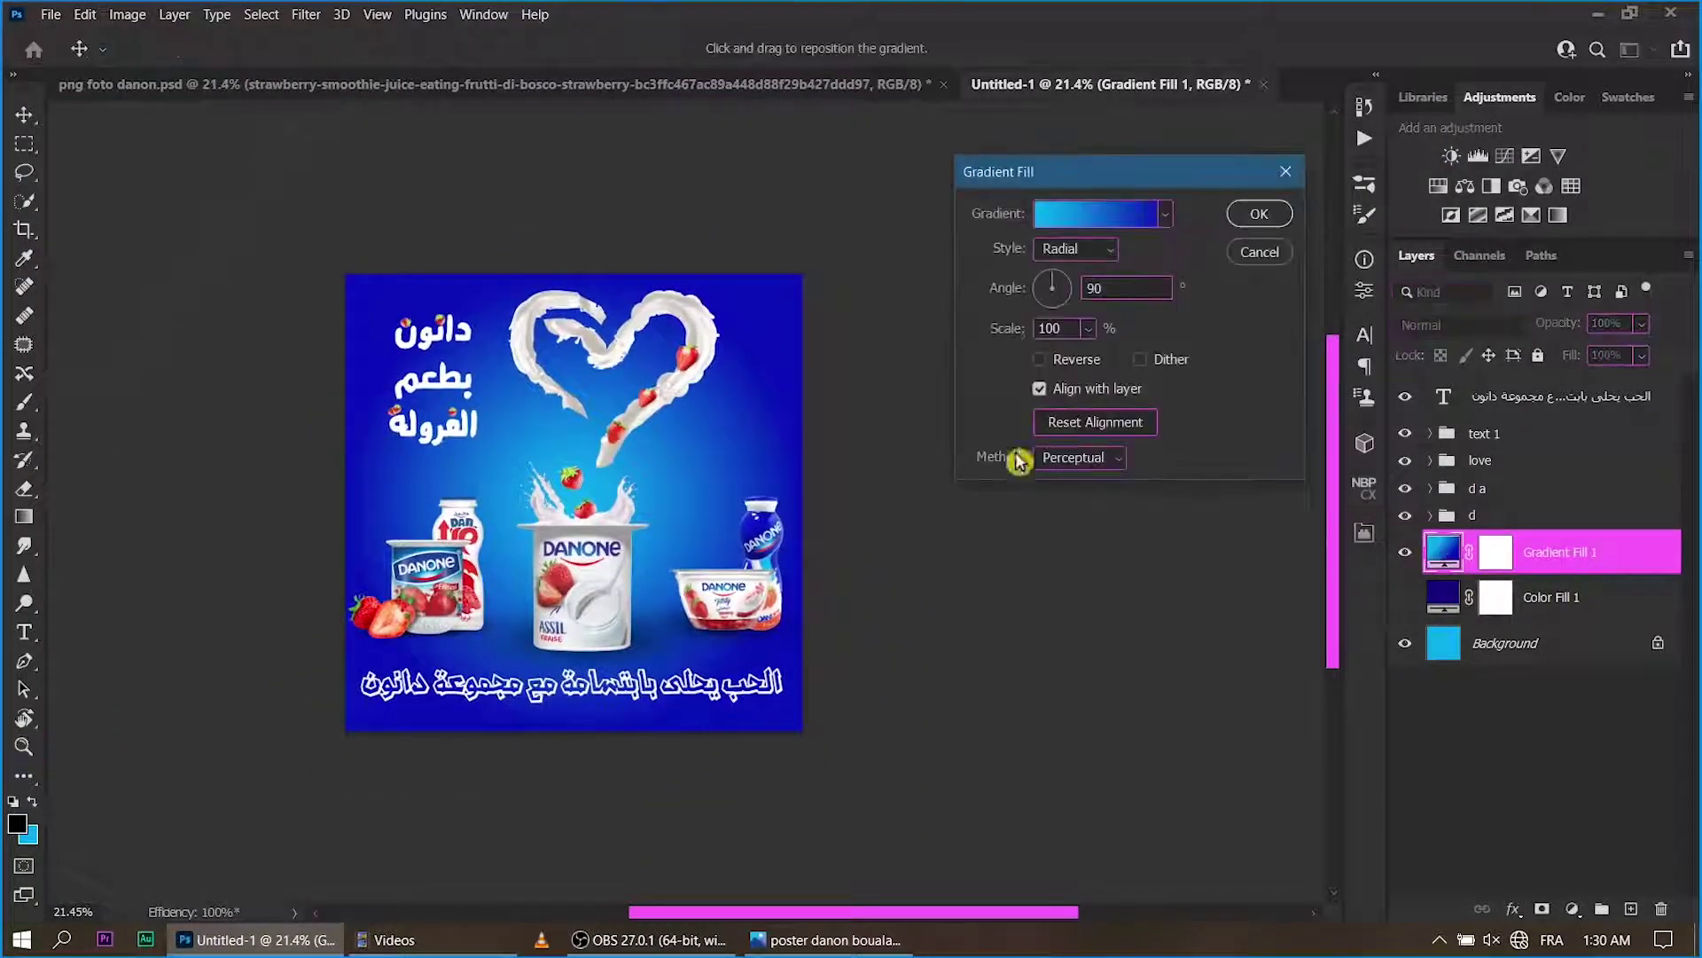
pyautogui.moveTo(1002, 331); pyautogui.dragTo(991, 332)
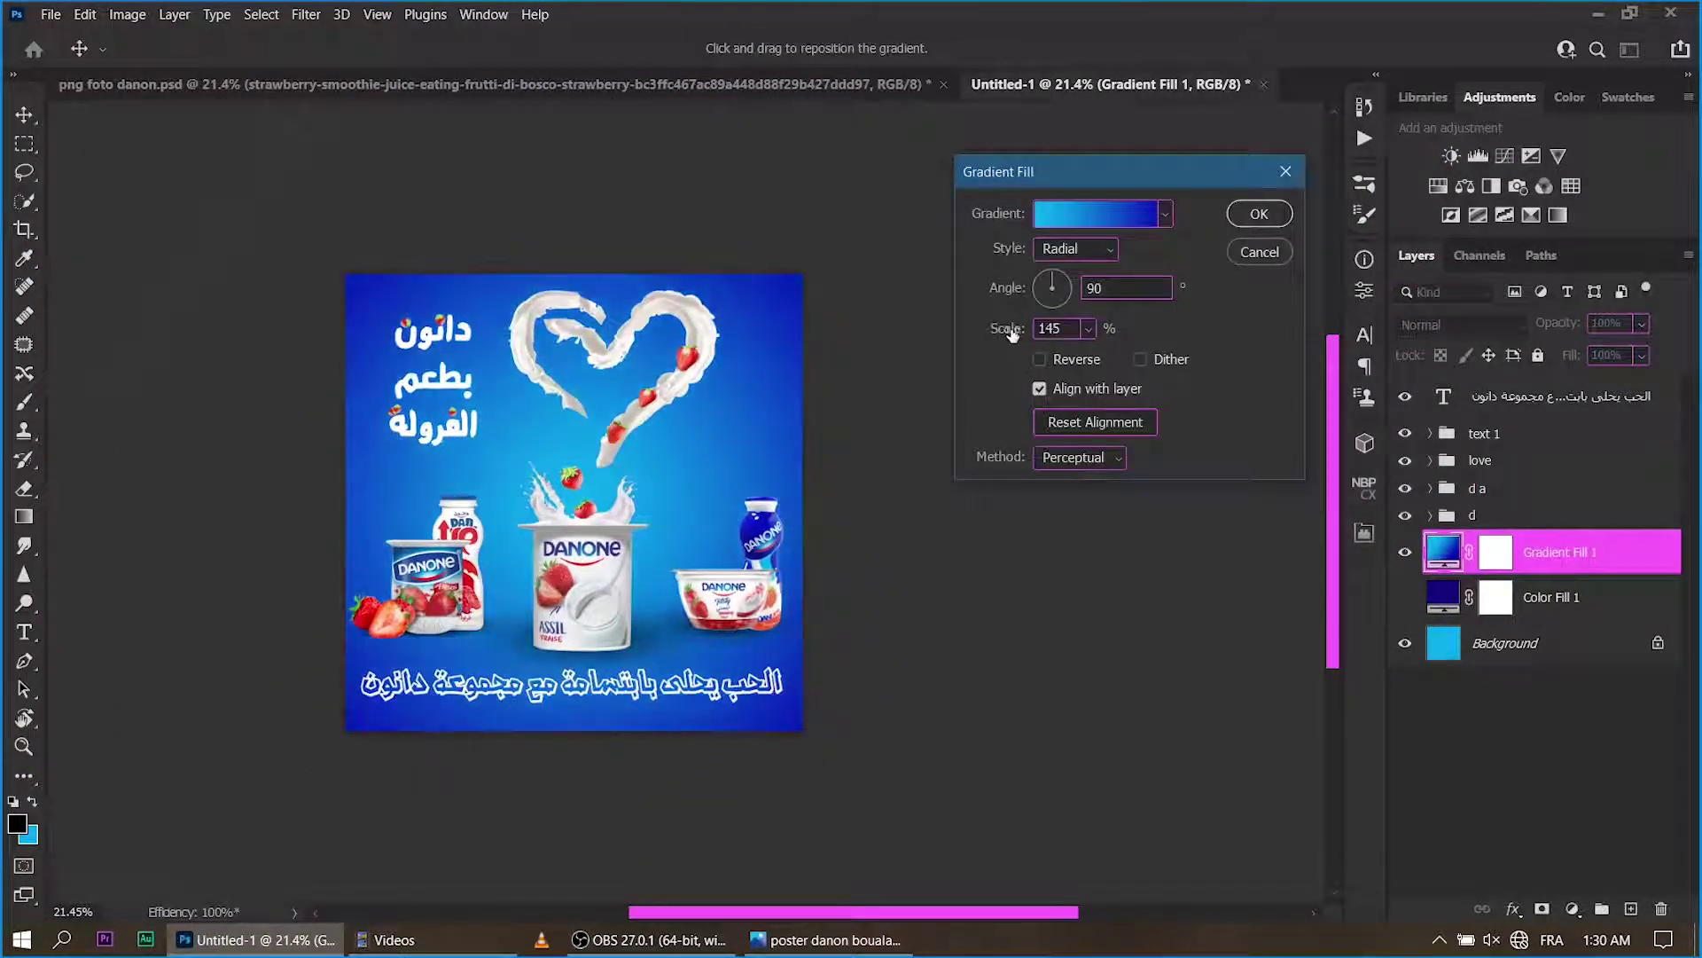
pyautogui.click(1258, 214)
# Scale the love group's milk heart up slightly.
pyautogui.keyDown('ctrl'); pyautogui.click(719, 490); pyautogui.keyUp('ctrl')
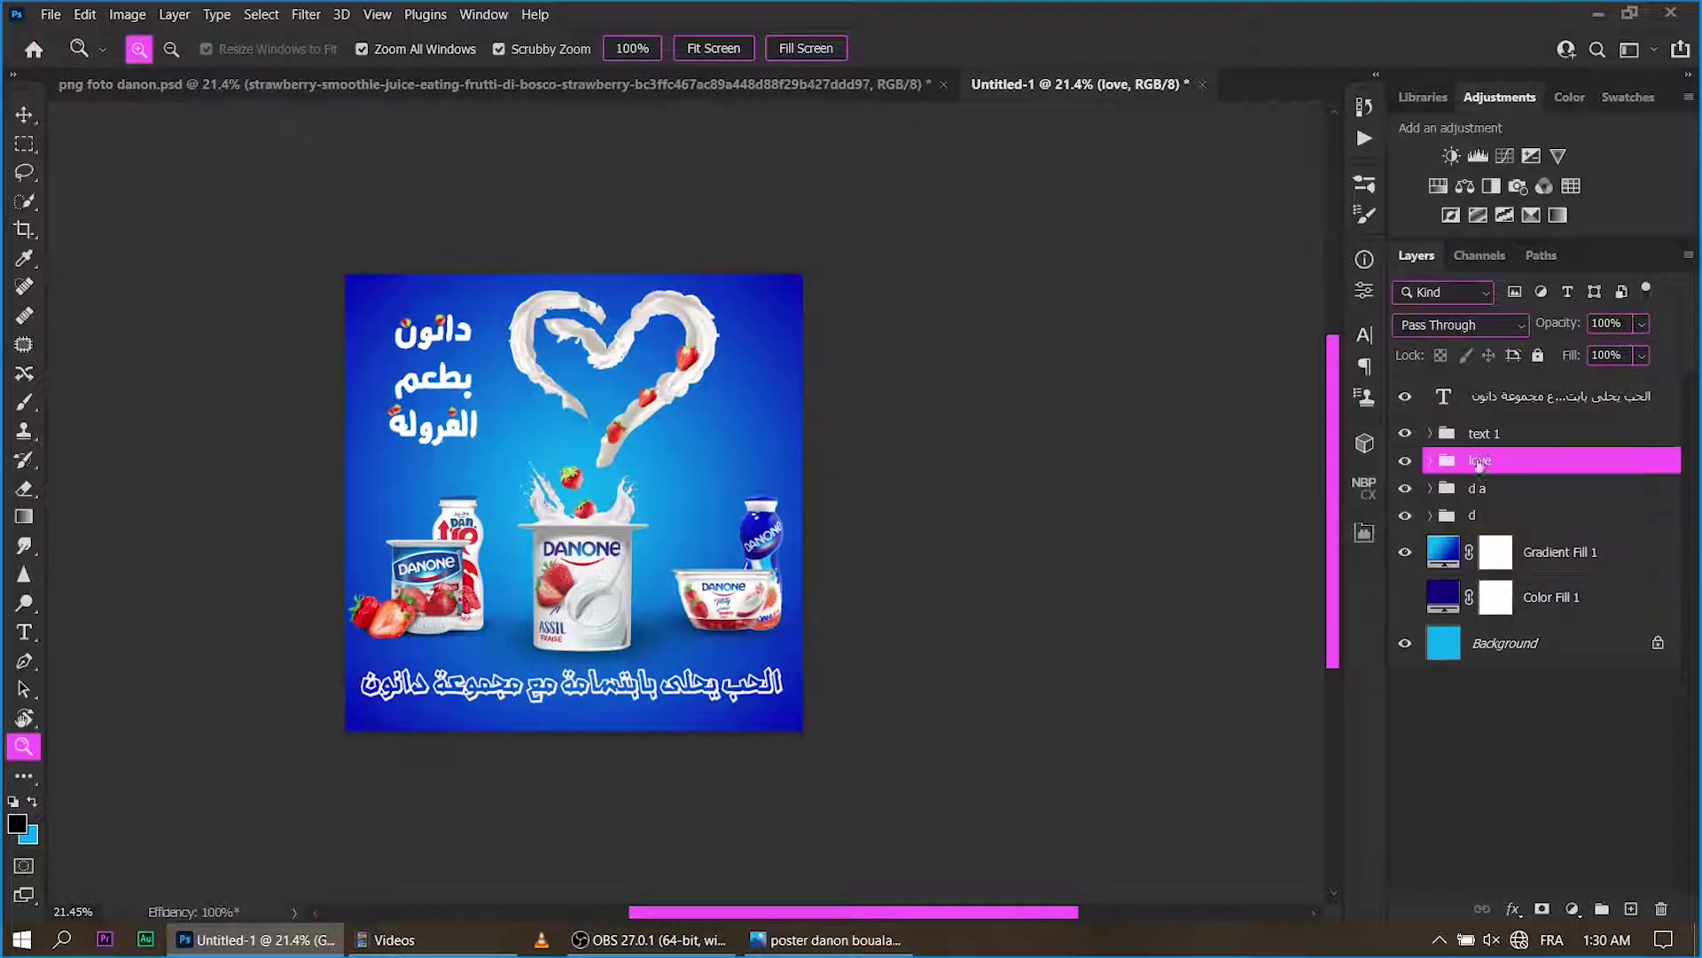
pyautogui.hotkey('ctrl', 't')
pyautogui.moveTo(718, 384); pyautogui.dragTo(717, 387)
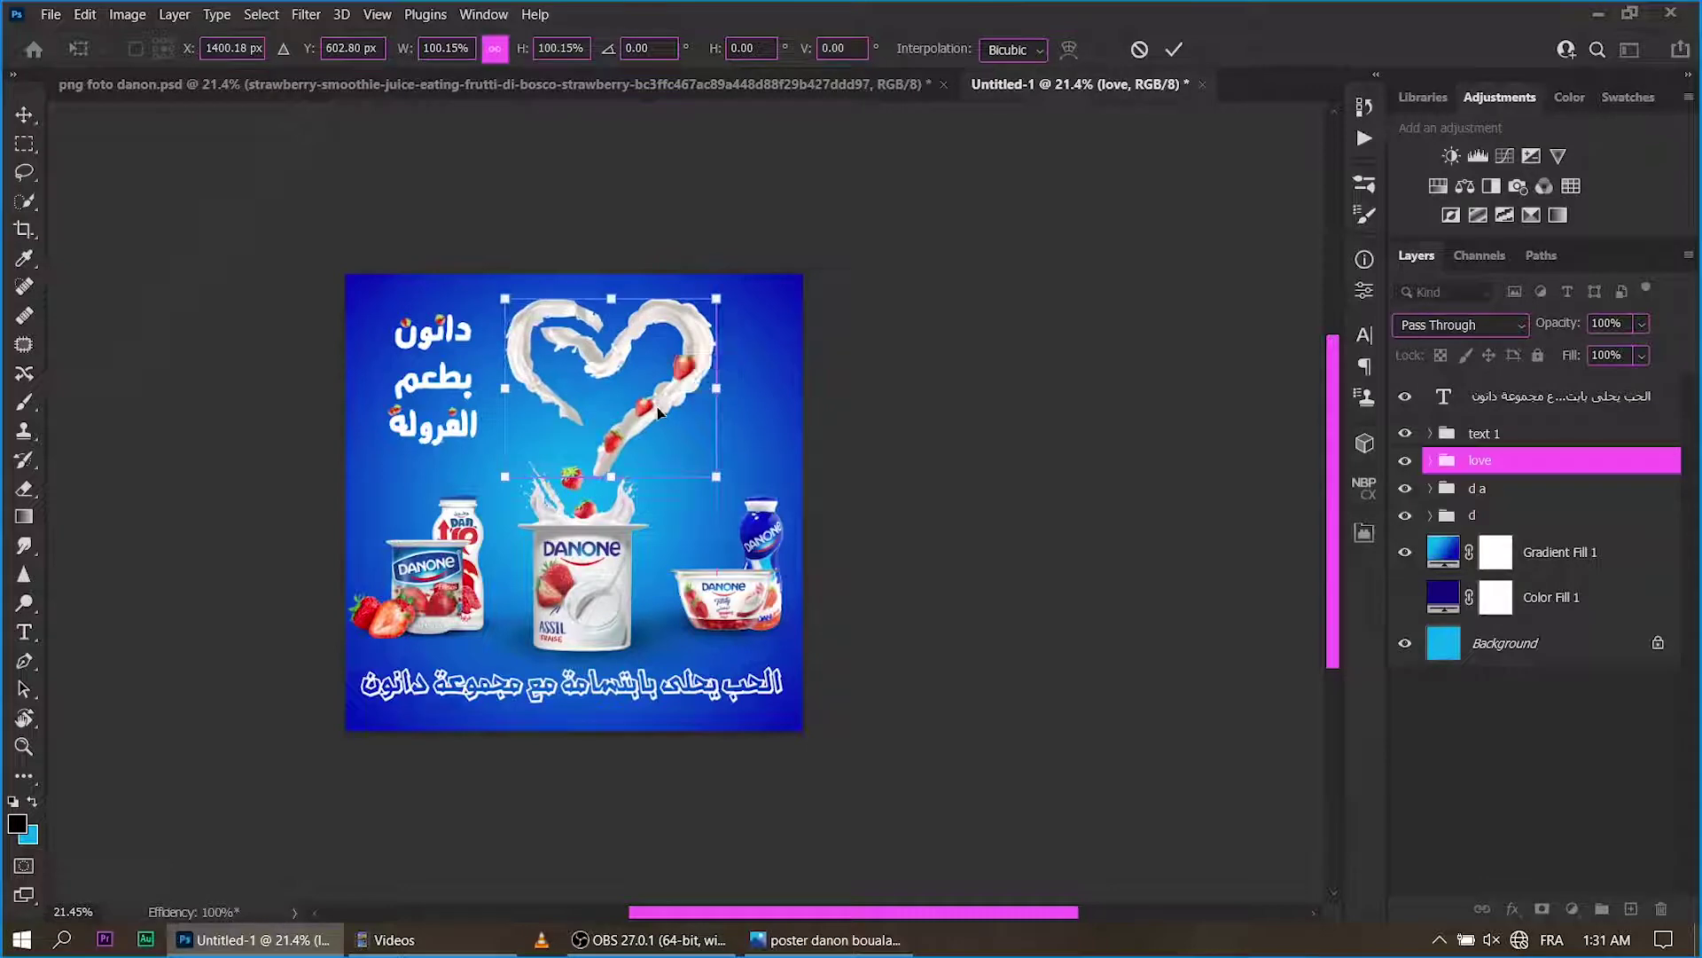
pyautogui.click(1175, 50)
# Resize the bottom slogan to about 100.81% and nudge it slightly lower.
pyautogui.scroll(4, 547, 709)
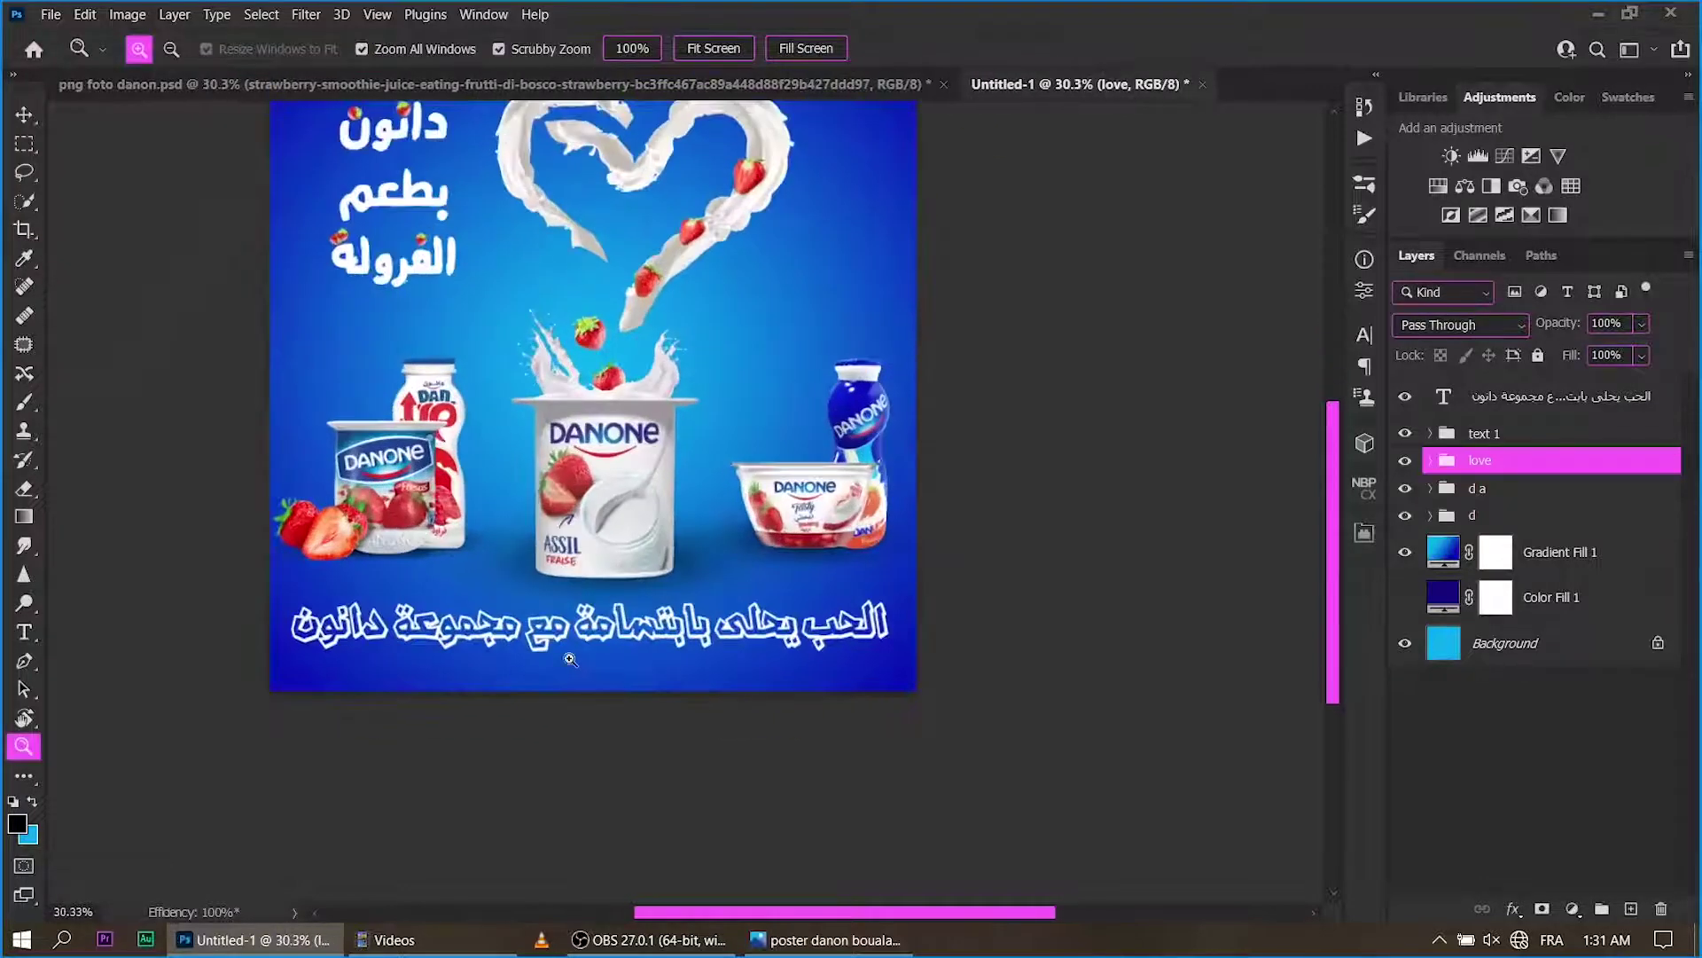
pyautogui.scroll(-3, 907, 645)
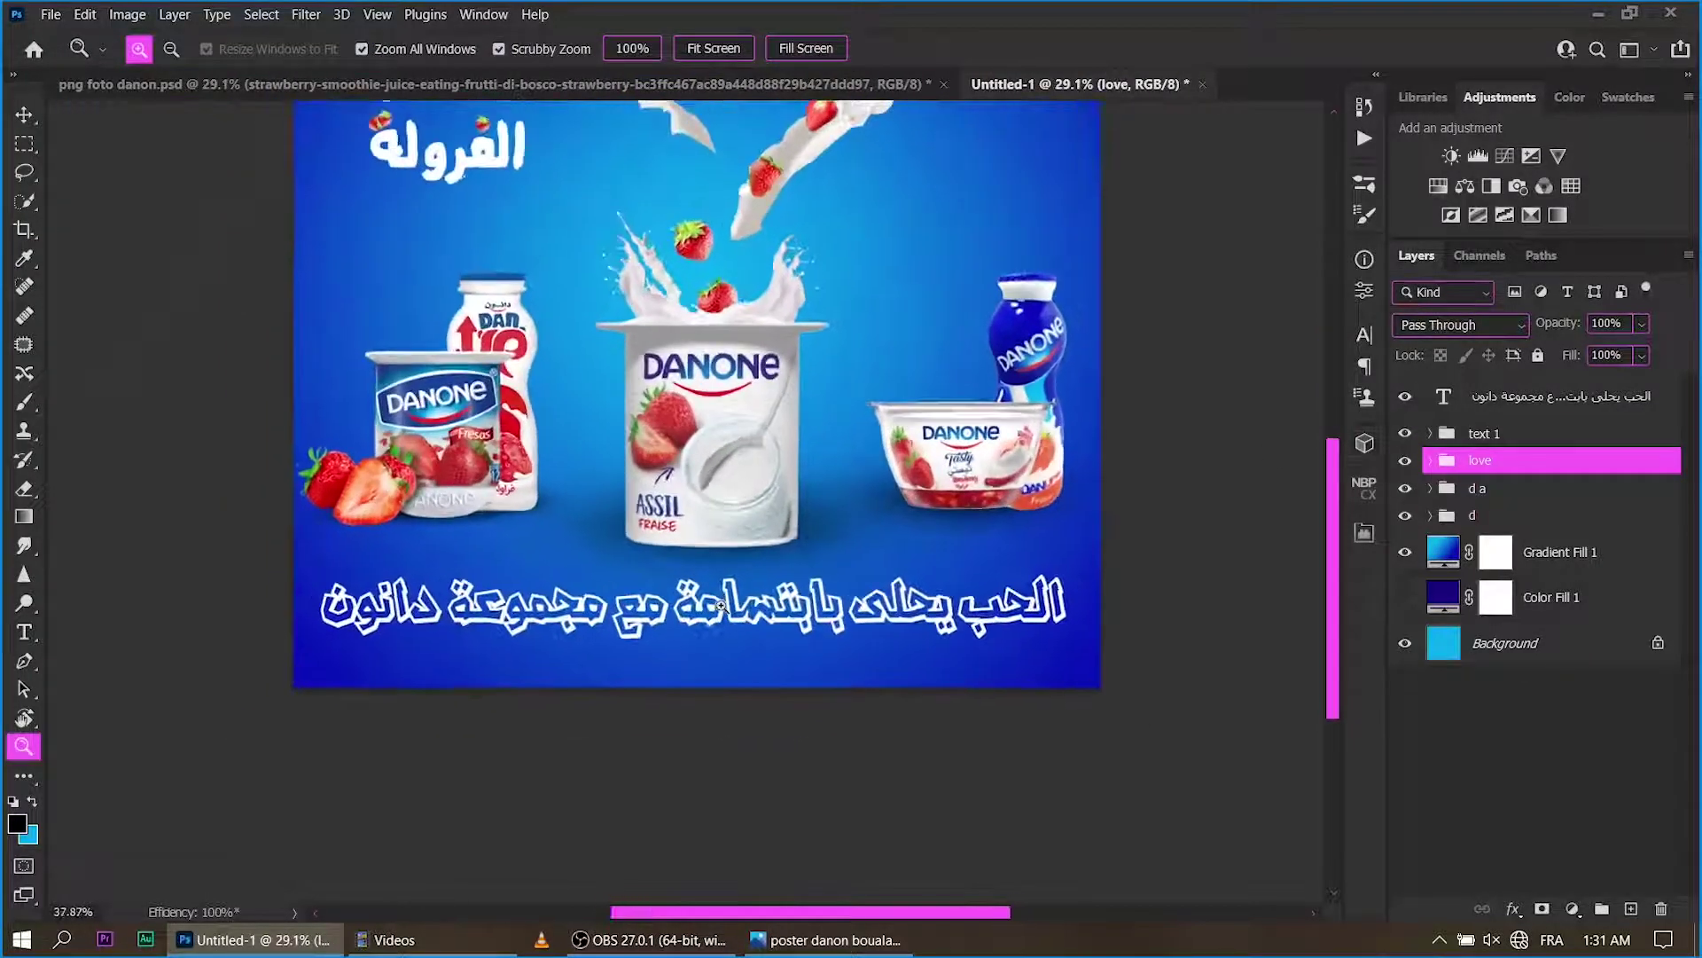
pyautogui.click(1525, 397)
pyautogui.hotkey('ctrl', 't')
pyautogui.moveTo(1072, 646); pyautogui.dragTo(1013, 640)
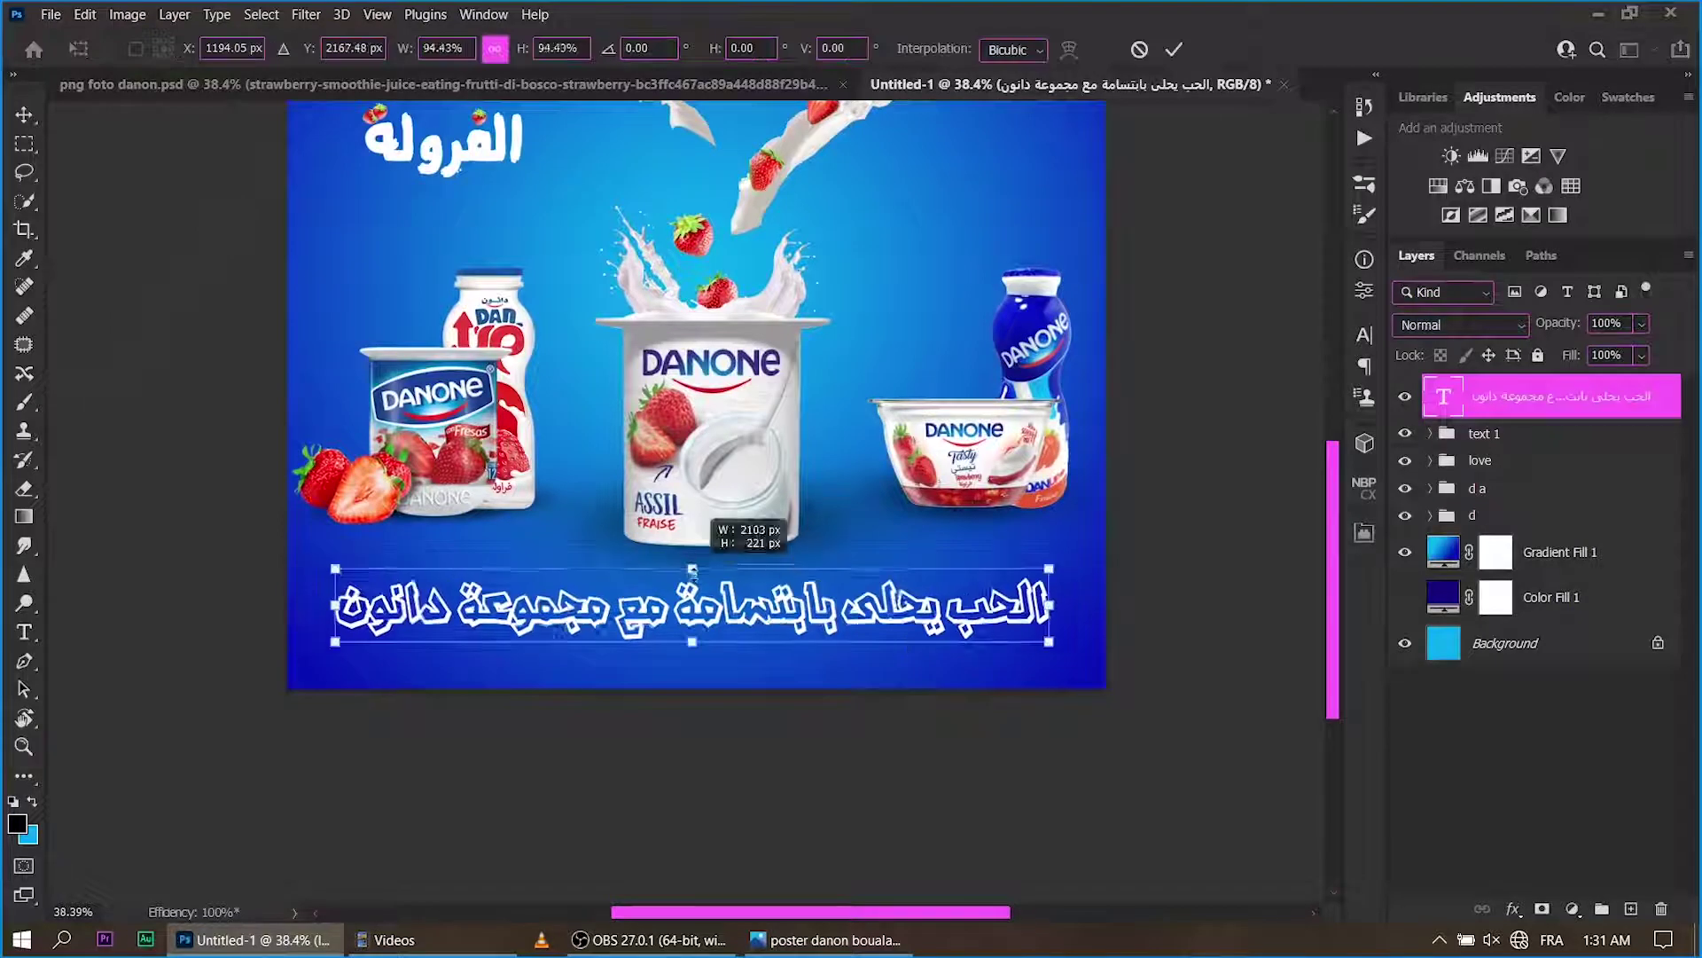
pyautogui.moveTo(719, 617); pyautogui.dragTo(720, 624)
pyautogui.moveTo(692, 568); pyautogui.dragTo(693, 554)
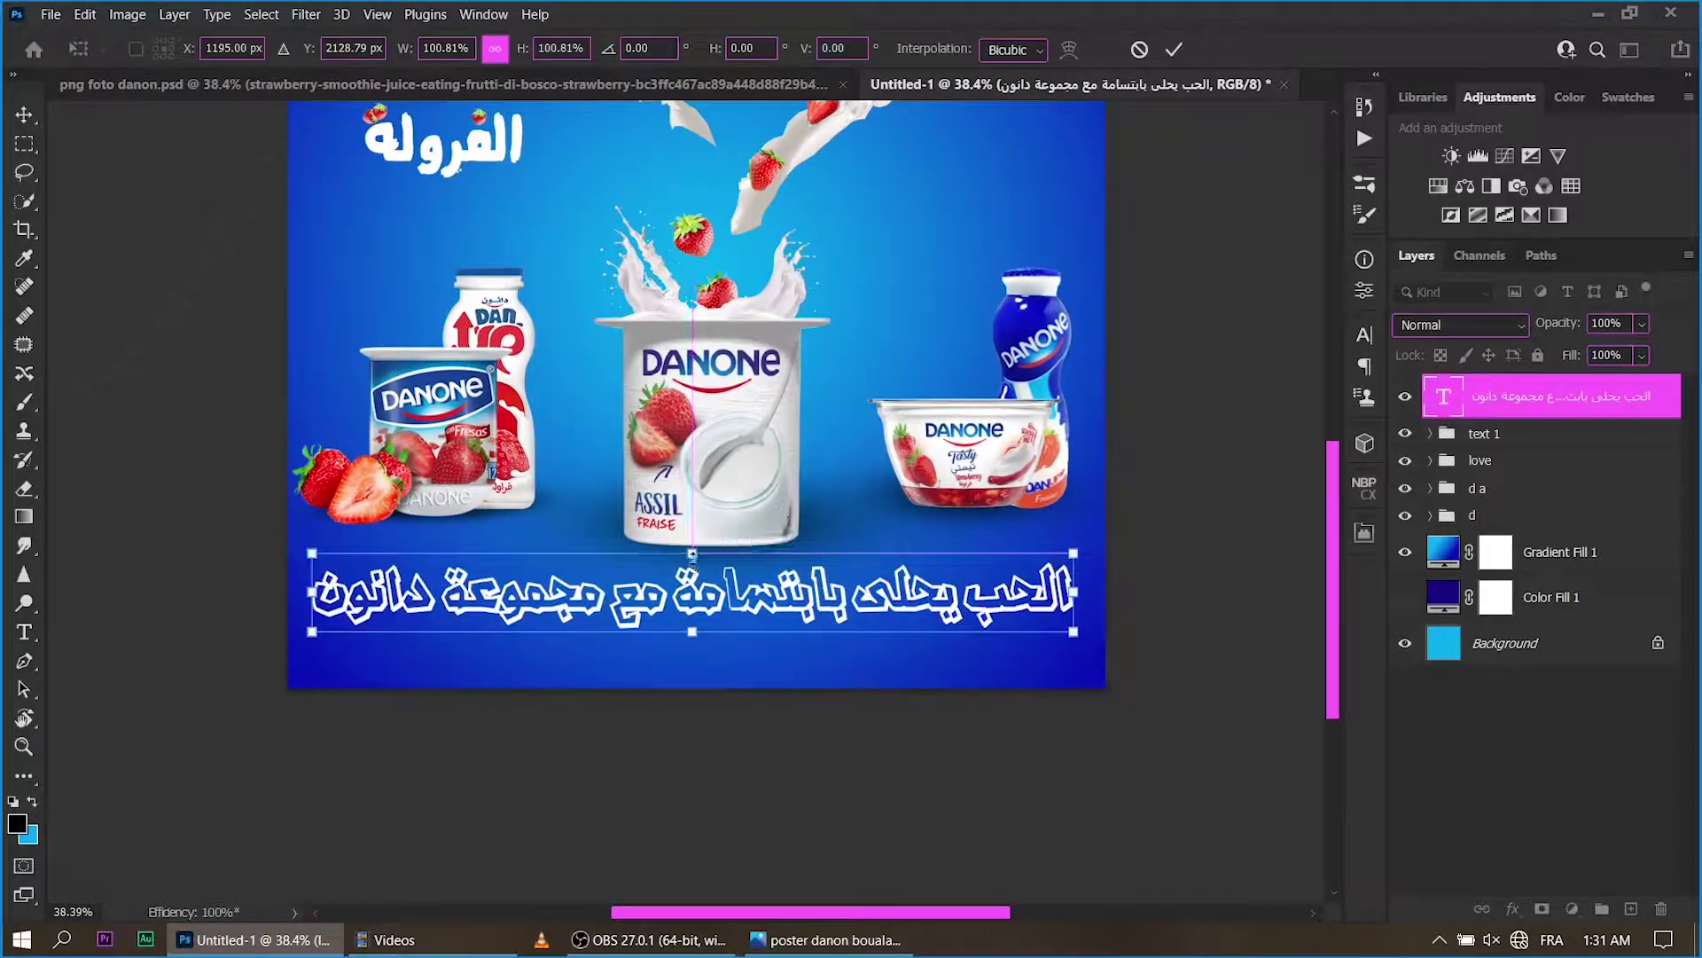
pyautogui.click(1174, 49)
# Set the bottom slogan's font to djadli_Tachkili.
pyautogui.doubleClick(1444, 397)
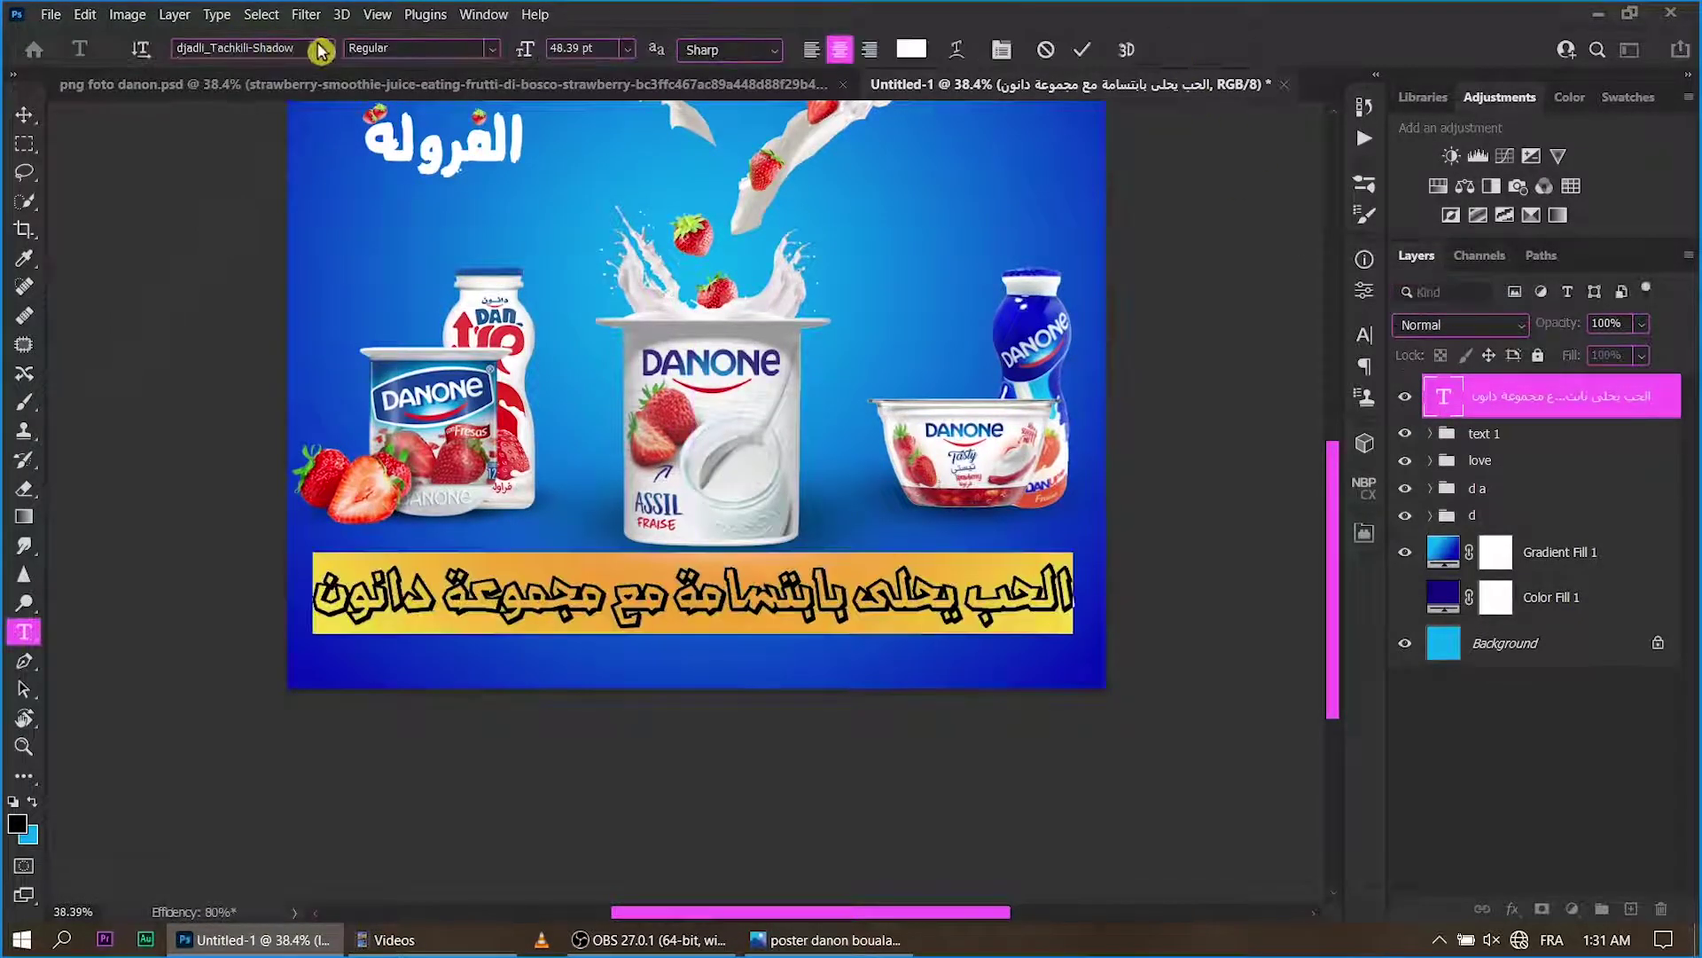
pyautogui.click(326, 48)
pyautogui.moveTo(620, 171)
pyautogui.mouseDown()
pyautogui.moveTo(634, 284)
pyautogui.moveTo(618, 772)
pyautogui.moveTo(637, 847)
pyautogui.moveTo(637, 760)
pyautogui.mouseUp()
pyautogui.scroll(-1, 636, 840)
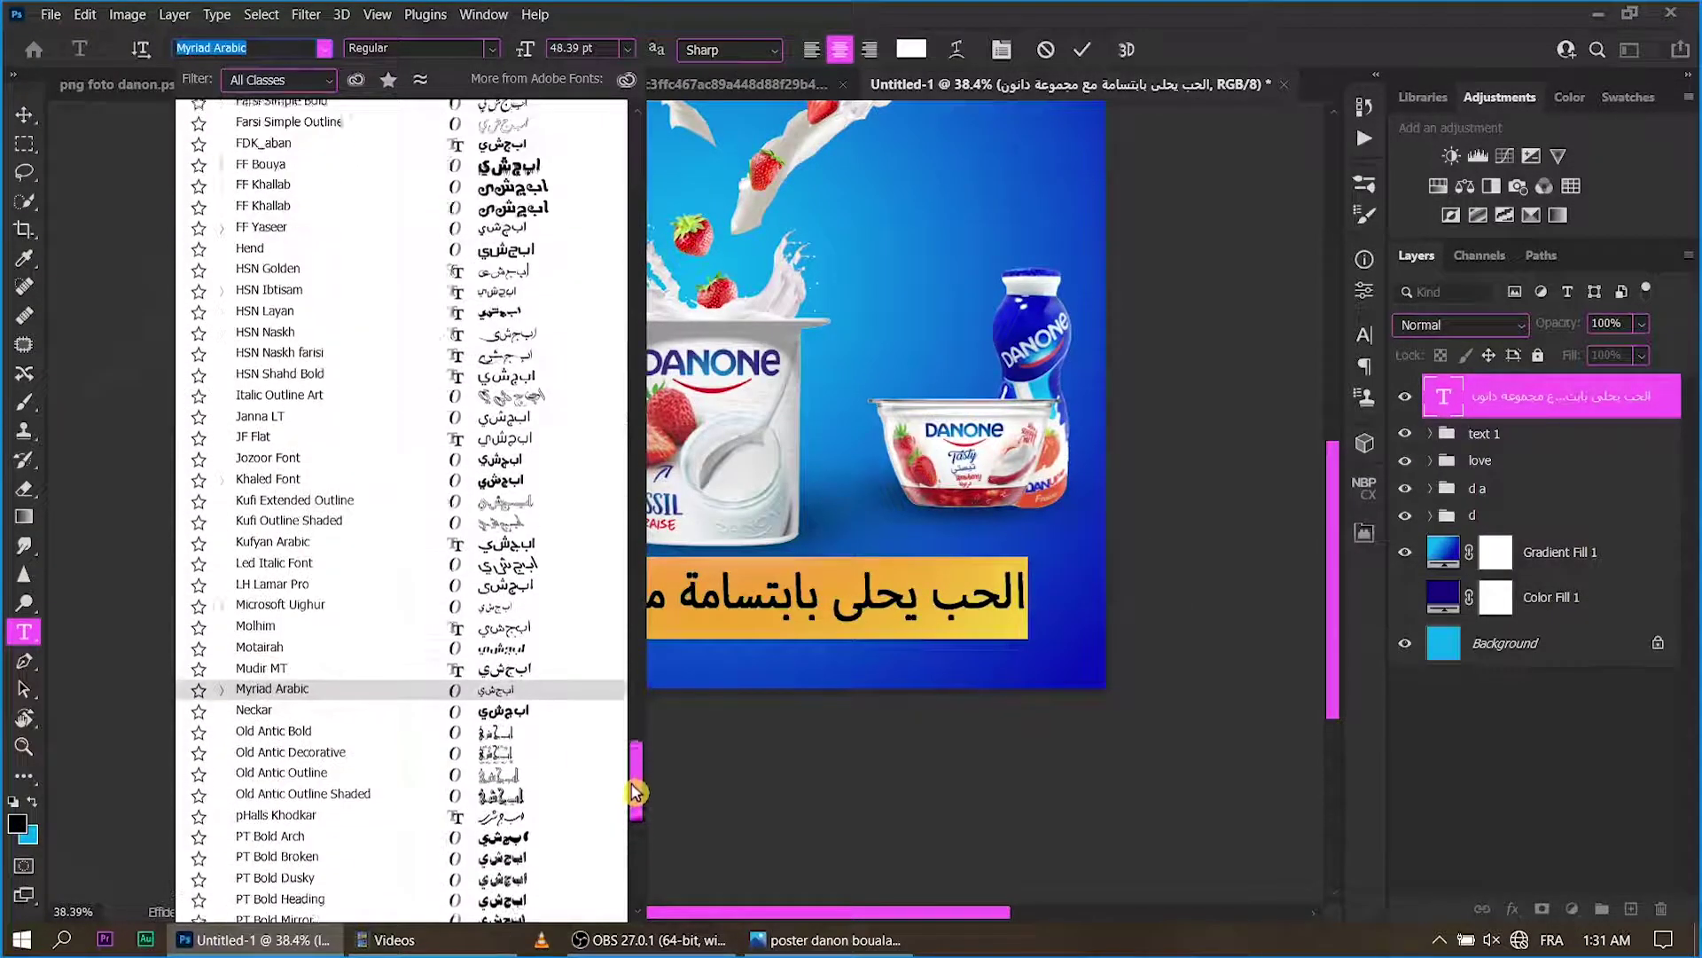
pyautogui.scroll(5, 544, 597)
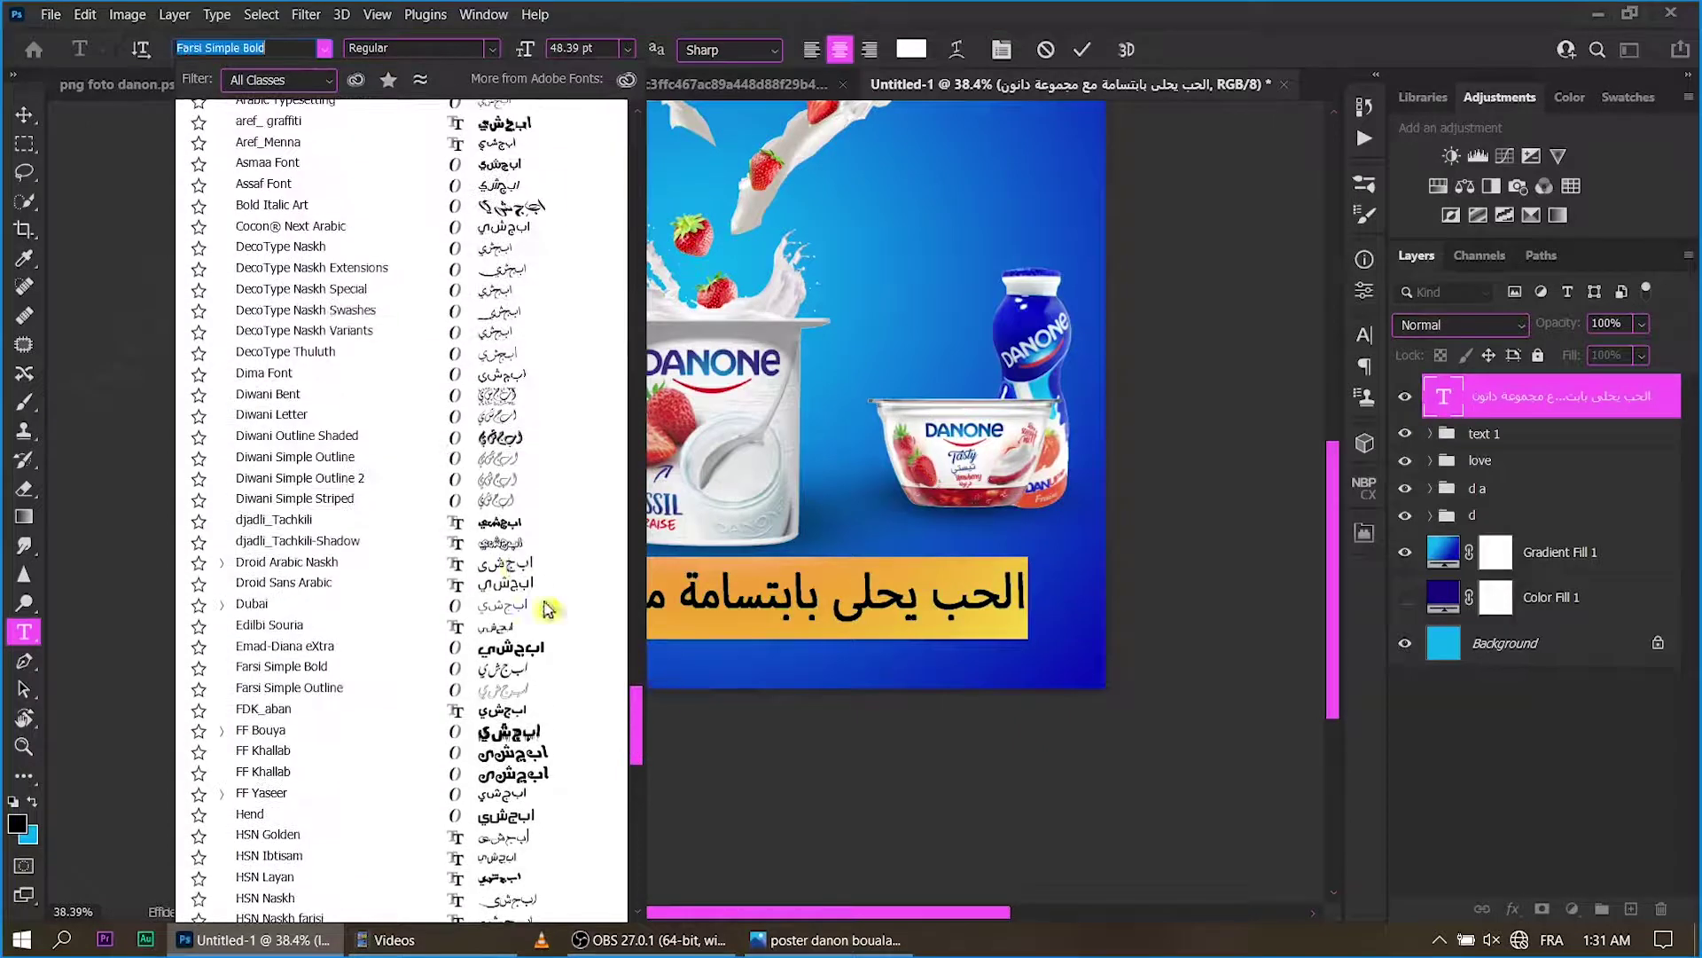
pyautogui.click(502, 535)
pyautogui.click(1084, 53)
# Give the slogan a Drop Shadow layer style with a chosen shadow colour.
pyautogui.press('z')
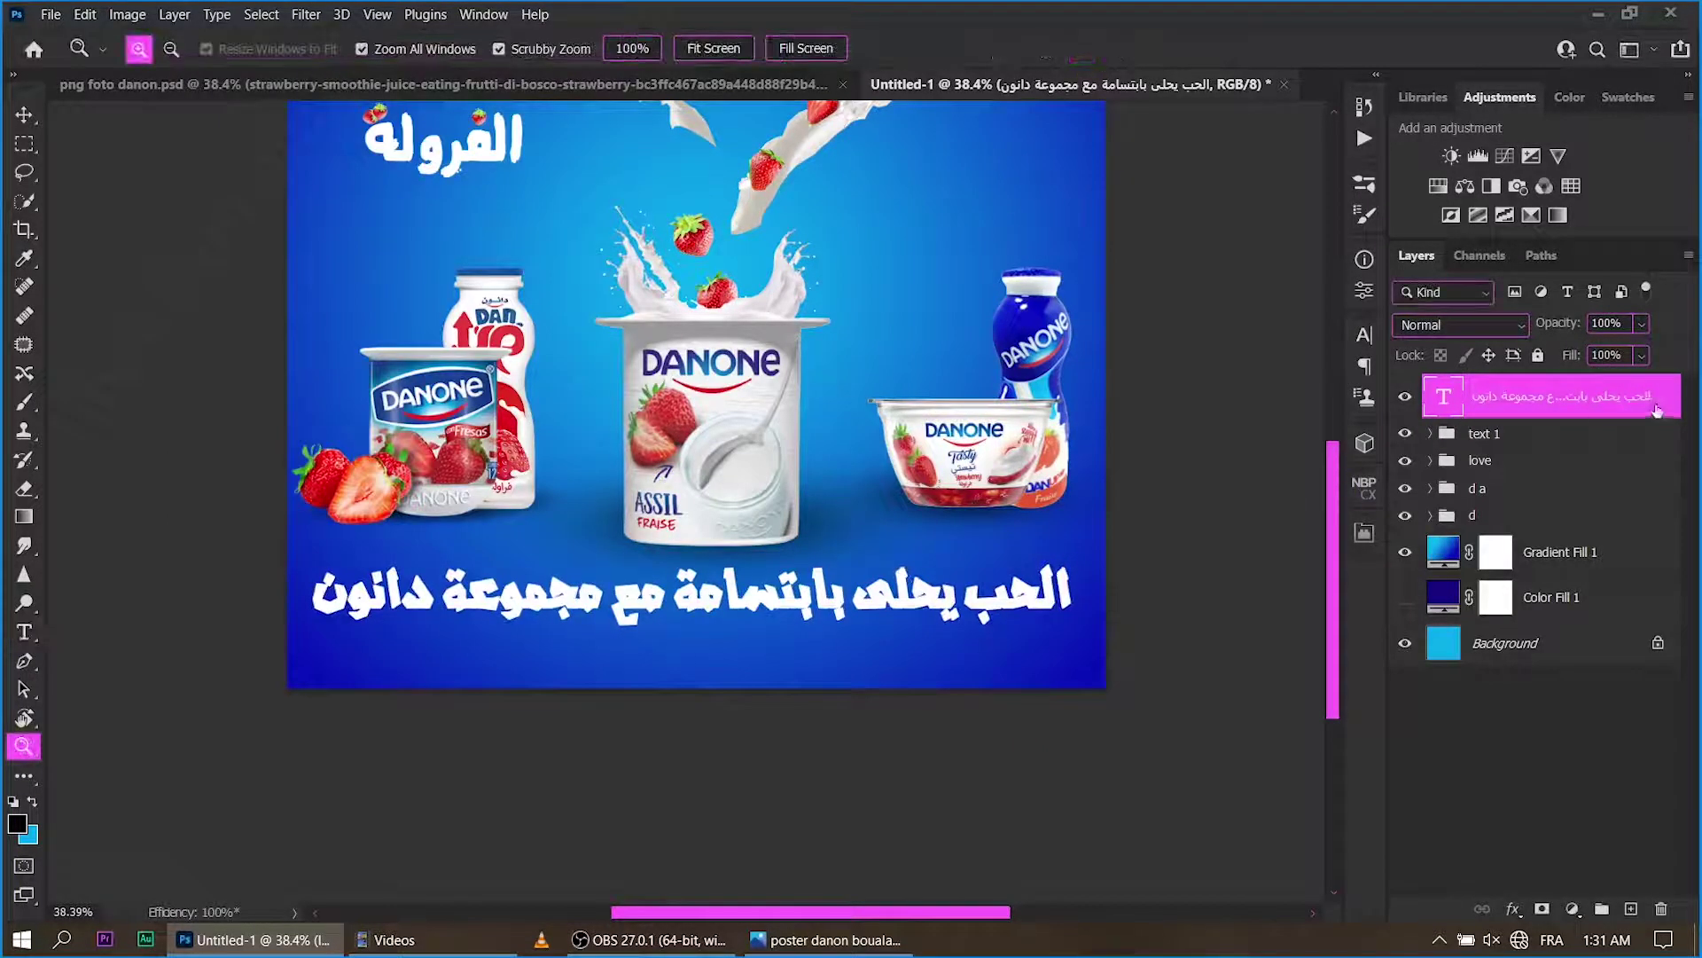
pyautogui.doubleClick(1667, 405)
pyautogui.click(878, 579)
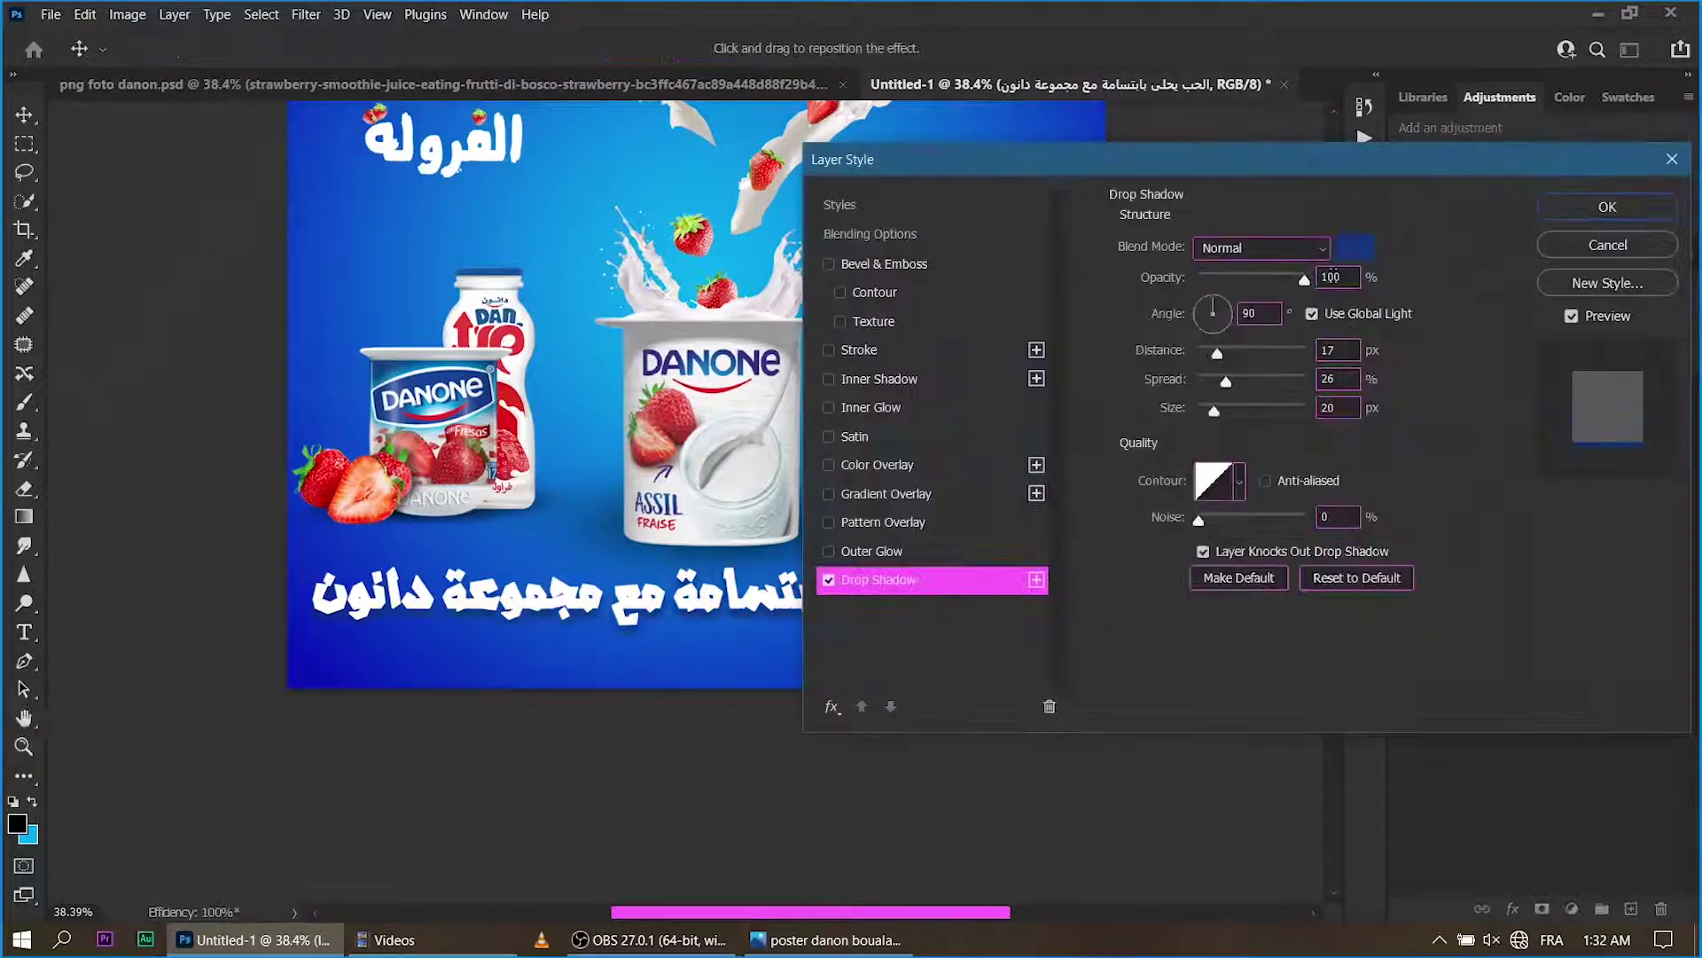
pyautogui.click(1353, 343)
pyautogui.click(1536, 195)
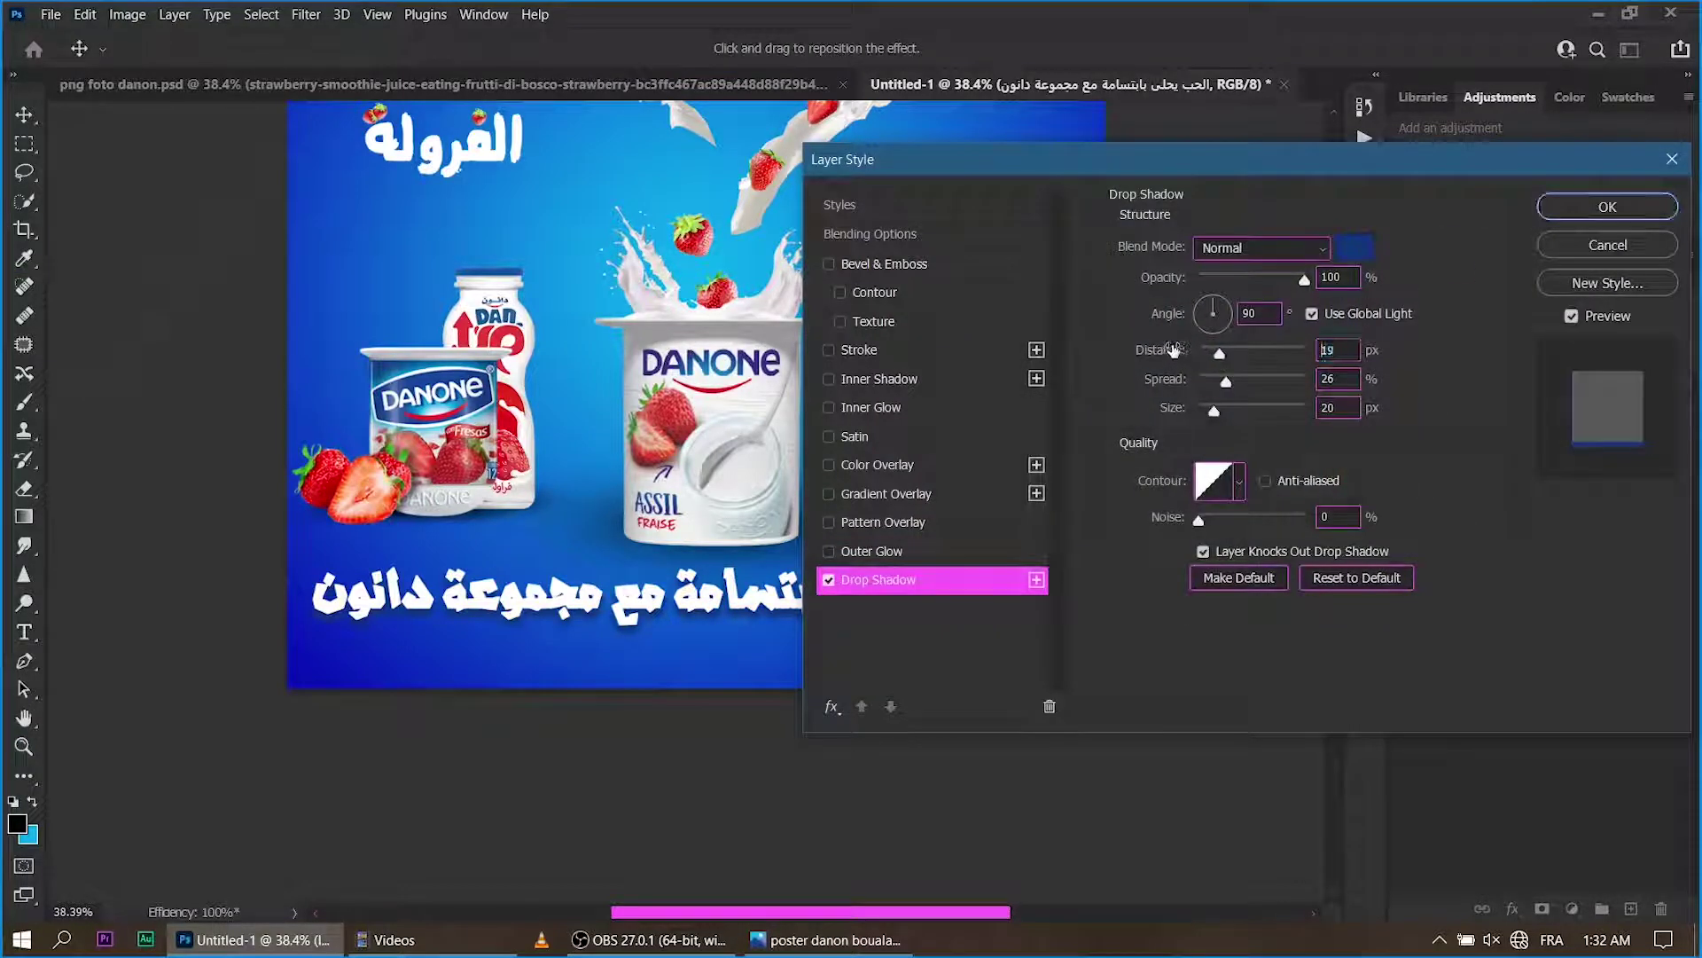
pyautogui.click(1588, 207)
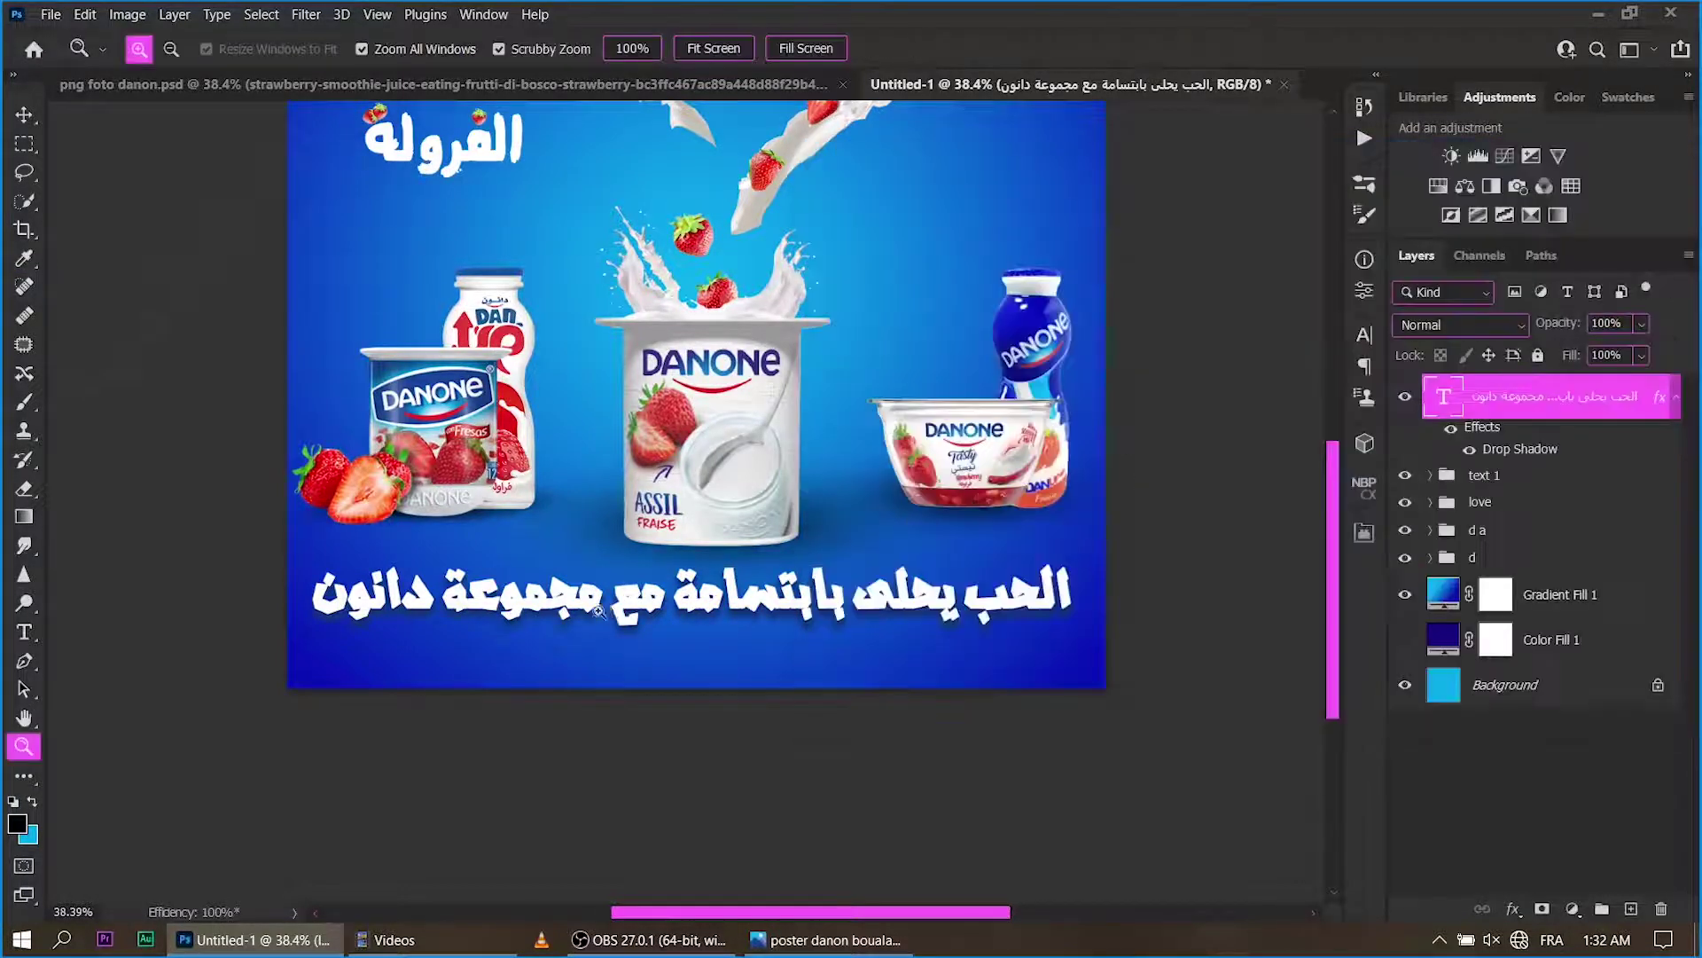
pyautogui.scroll(-3, 816, 482)
# Copy the Danone logo into the poster and lasso around its red smile.
pyautogui.hotkey('ctrl', 'Tab')
pyautogui.moveTo(814, 481); pyautogui.dragTo(633, 551)
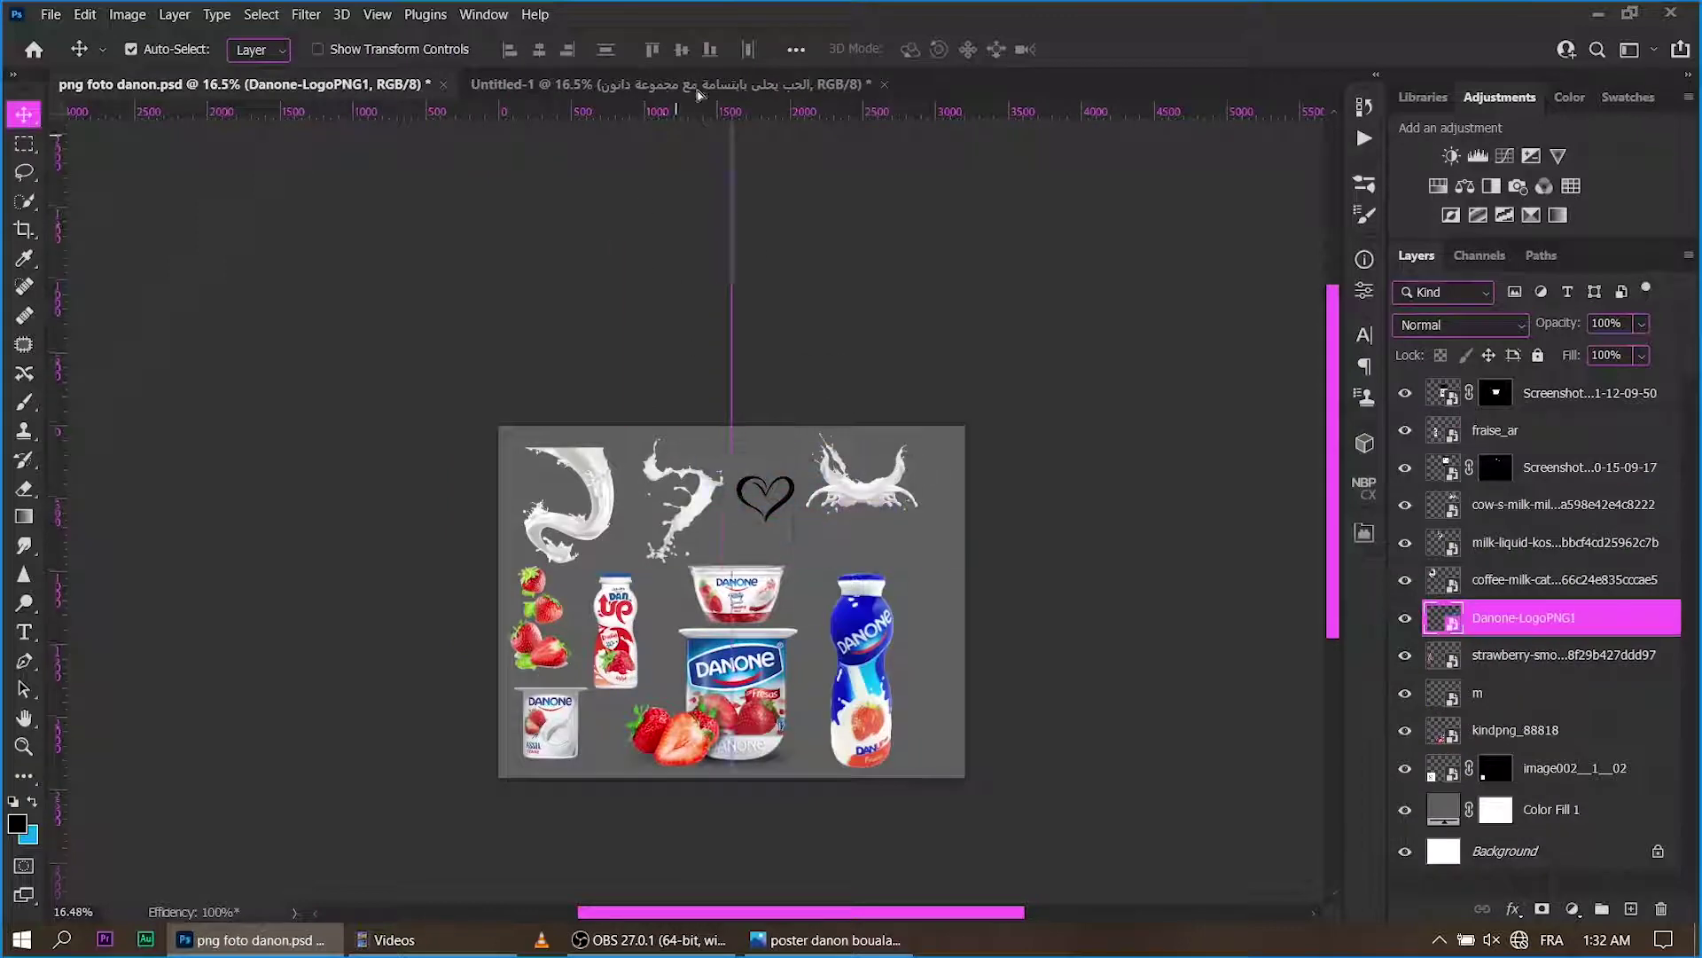
pyautogui.press('l')
pyautogui.scroll(5, 633, 551)
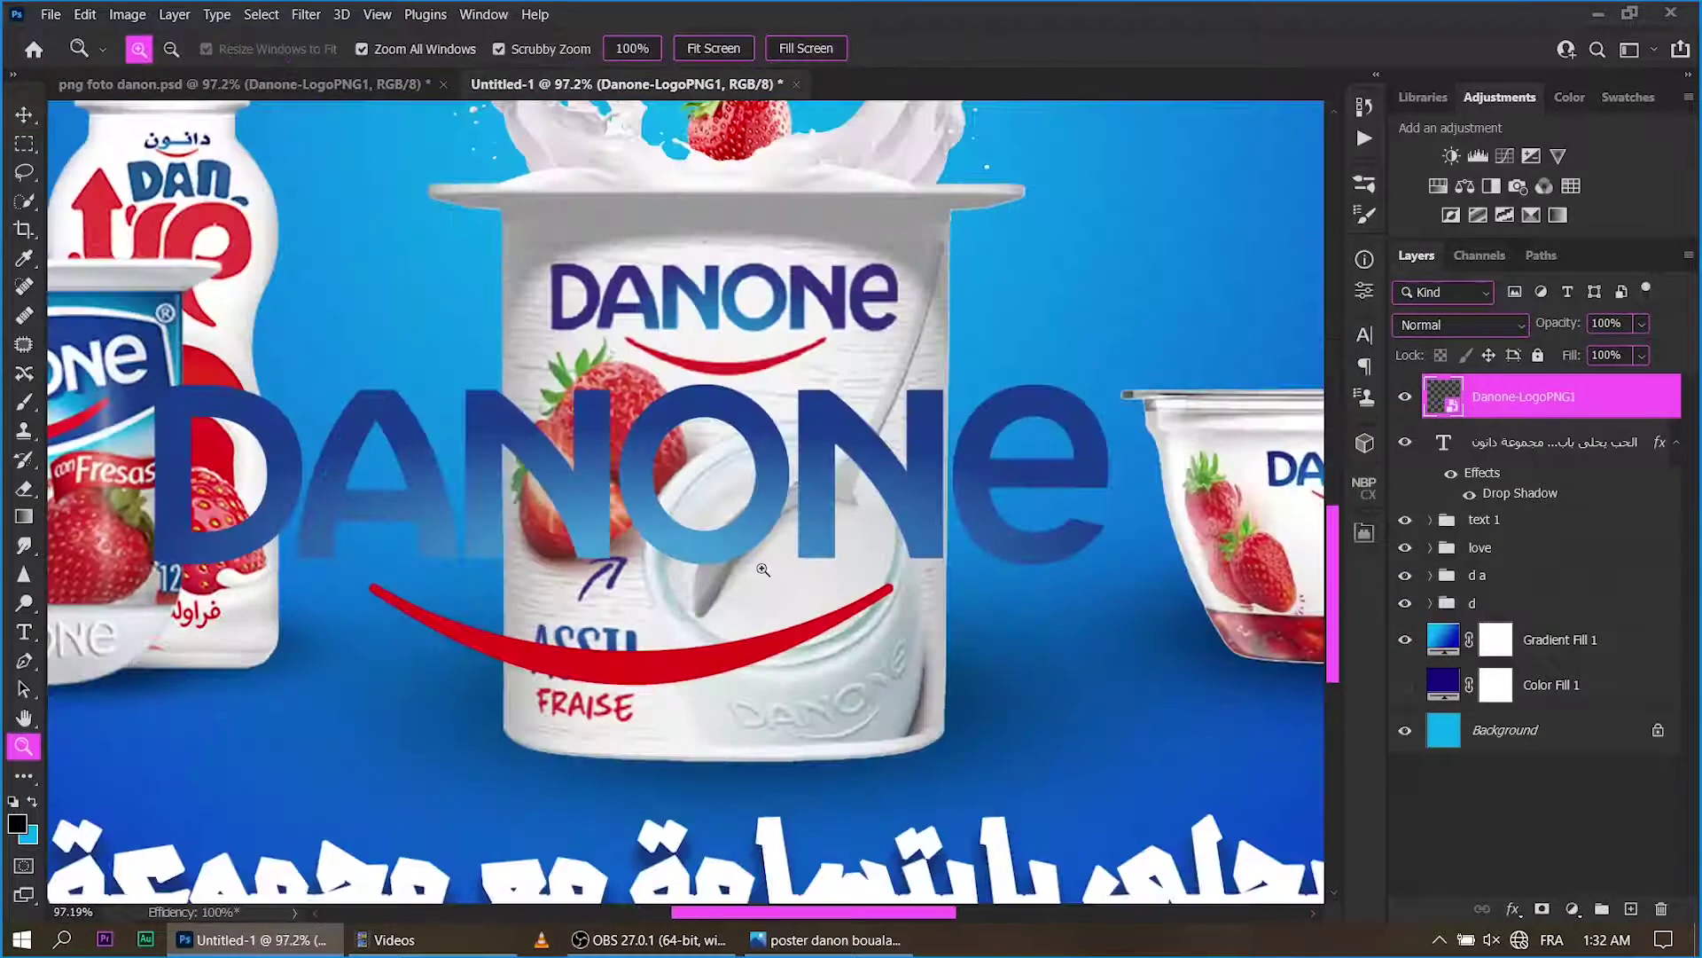
pyautogui.moveTo(807, 592); pyautogui.dragTo(427, 562)
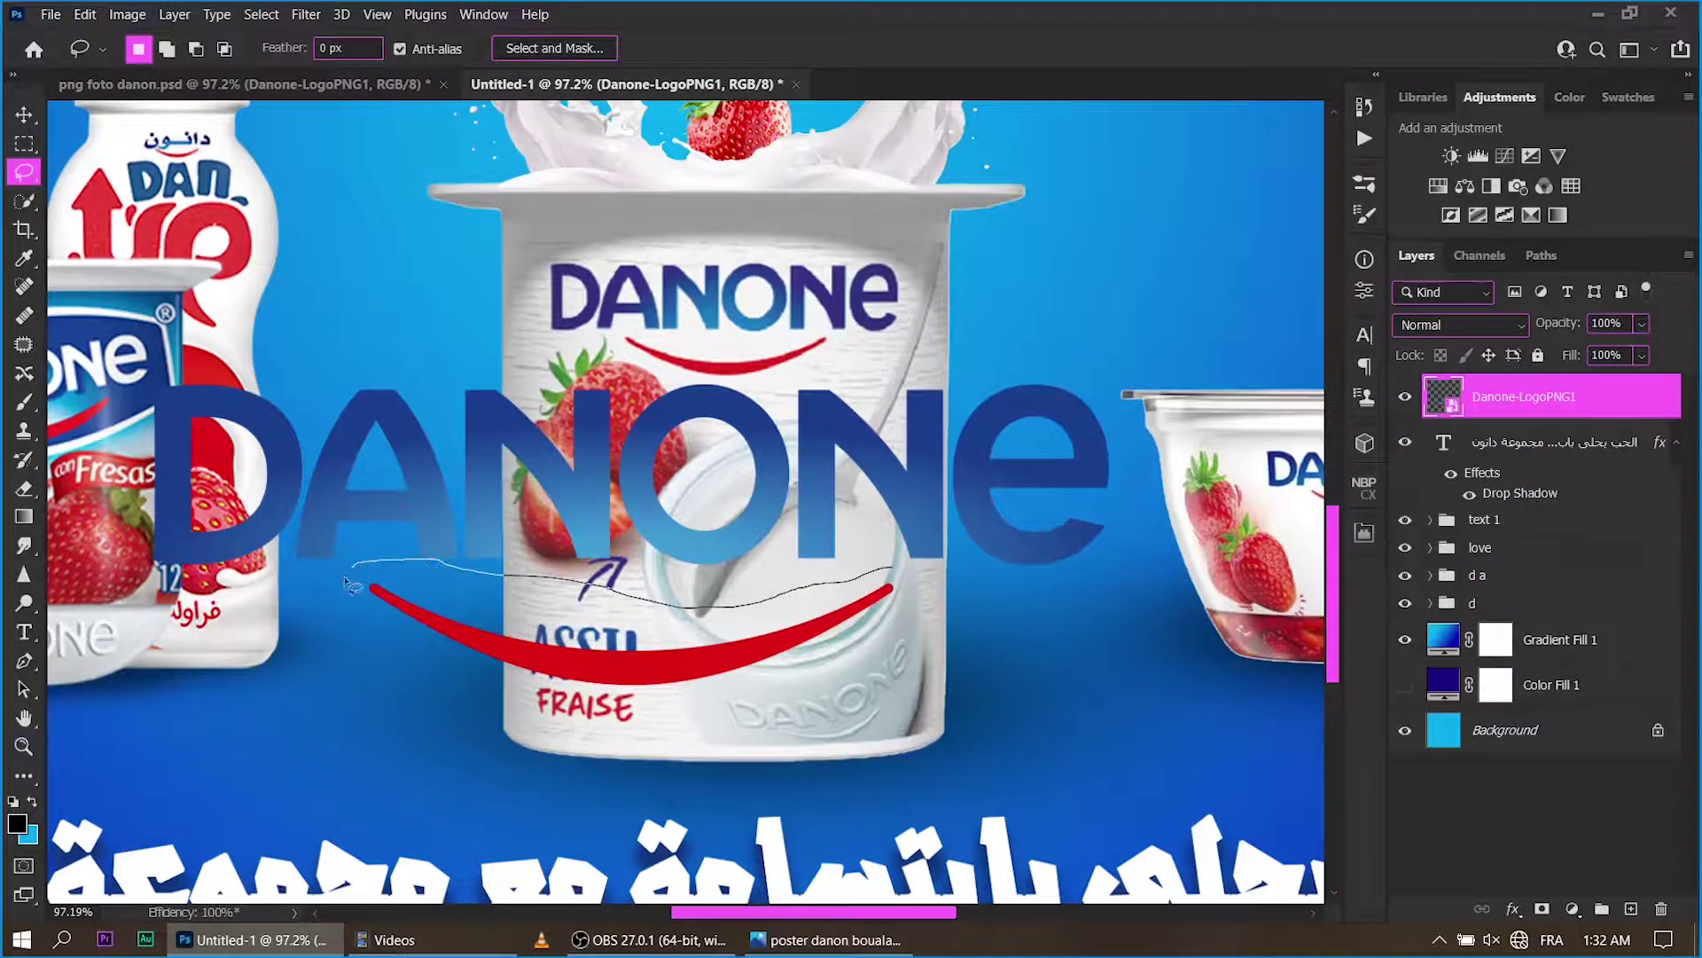
pyautogui.moveTo(899, 567); pyautogui.dragTo(803, 596)
# Add a layer mask so only the logo's red smile shows.
pyautogui.rightClick(776, 626)
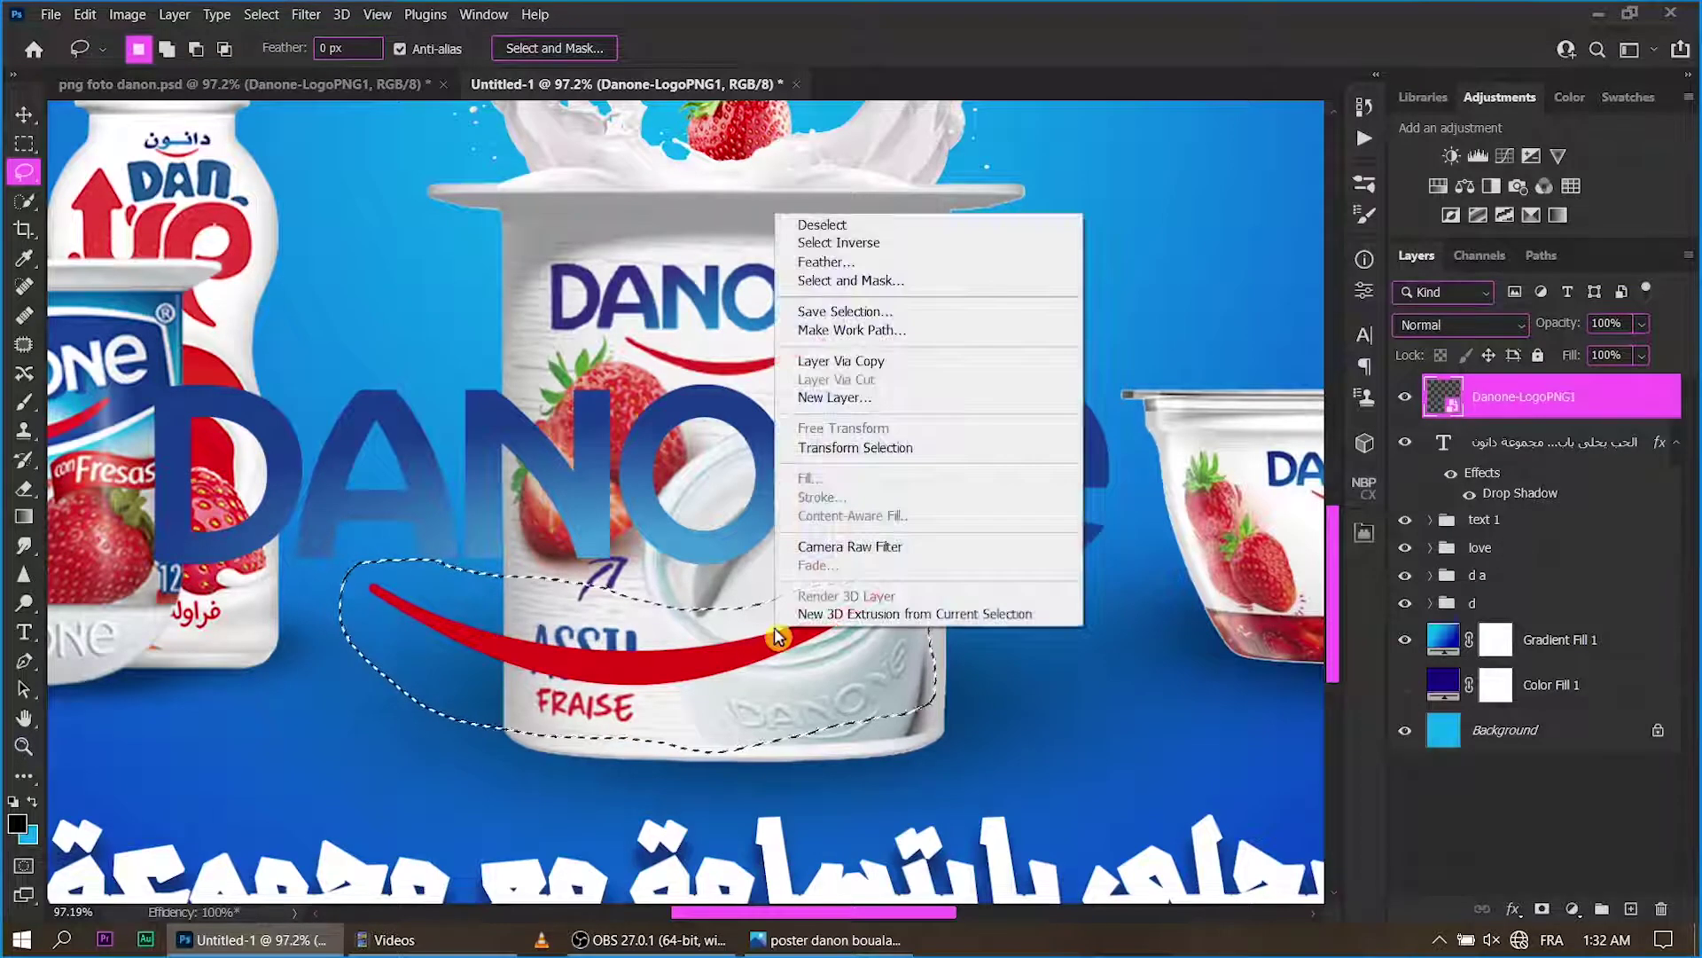
pyautogui.click(1149, 579)
pyautogui.click(1544, 909)
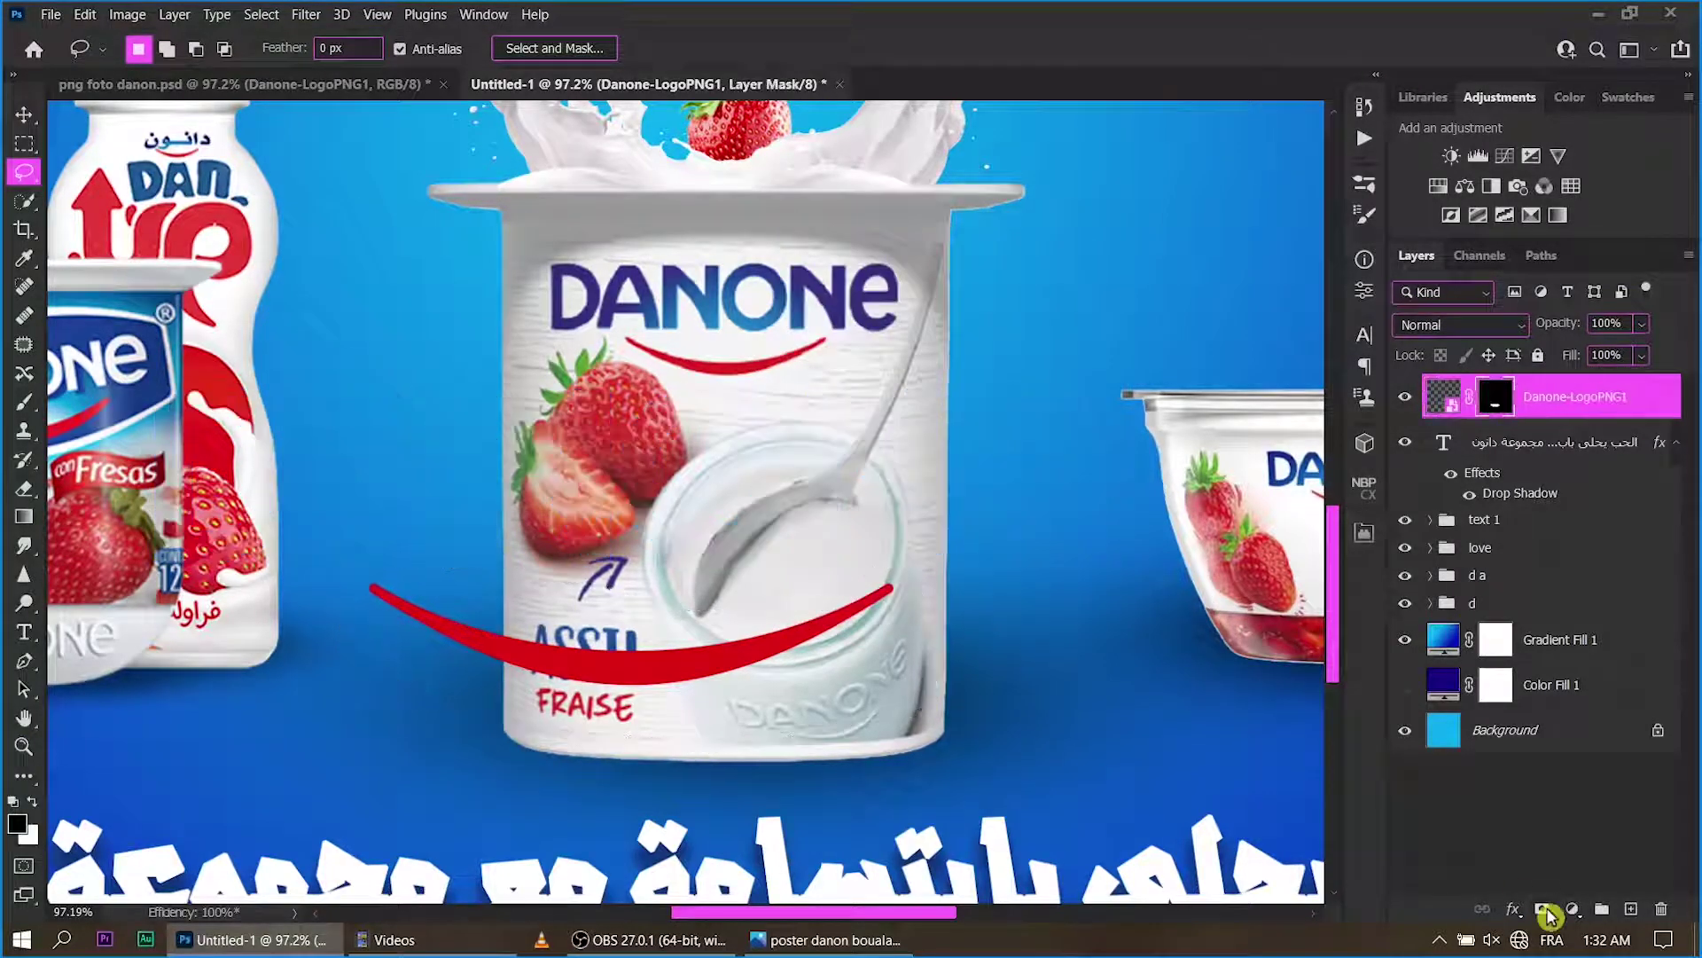
pyautogui.scroll(-5, 821, 713)
pyautogui.scroll(2, 897, 818)
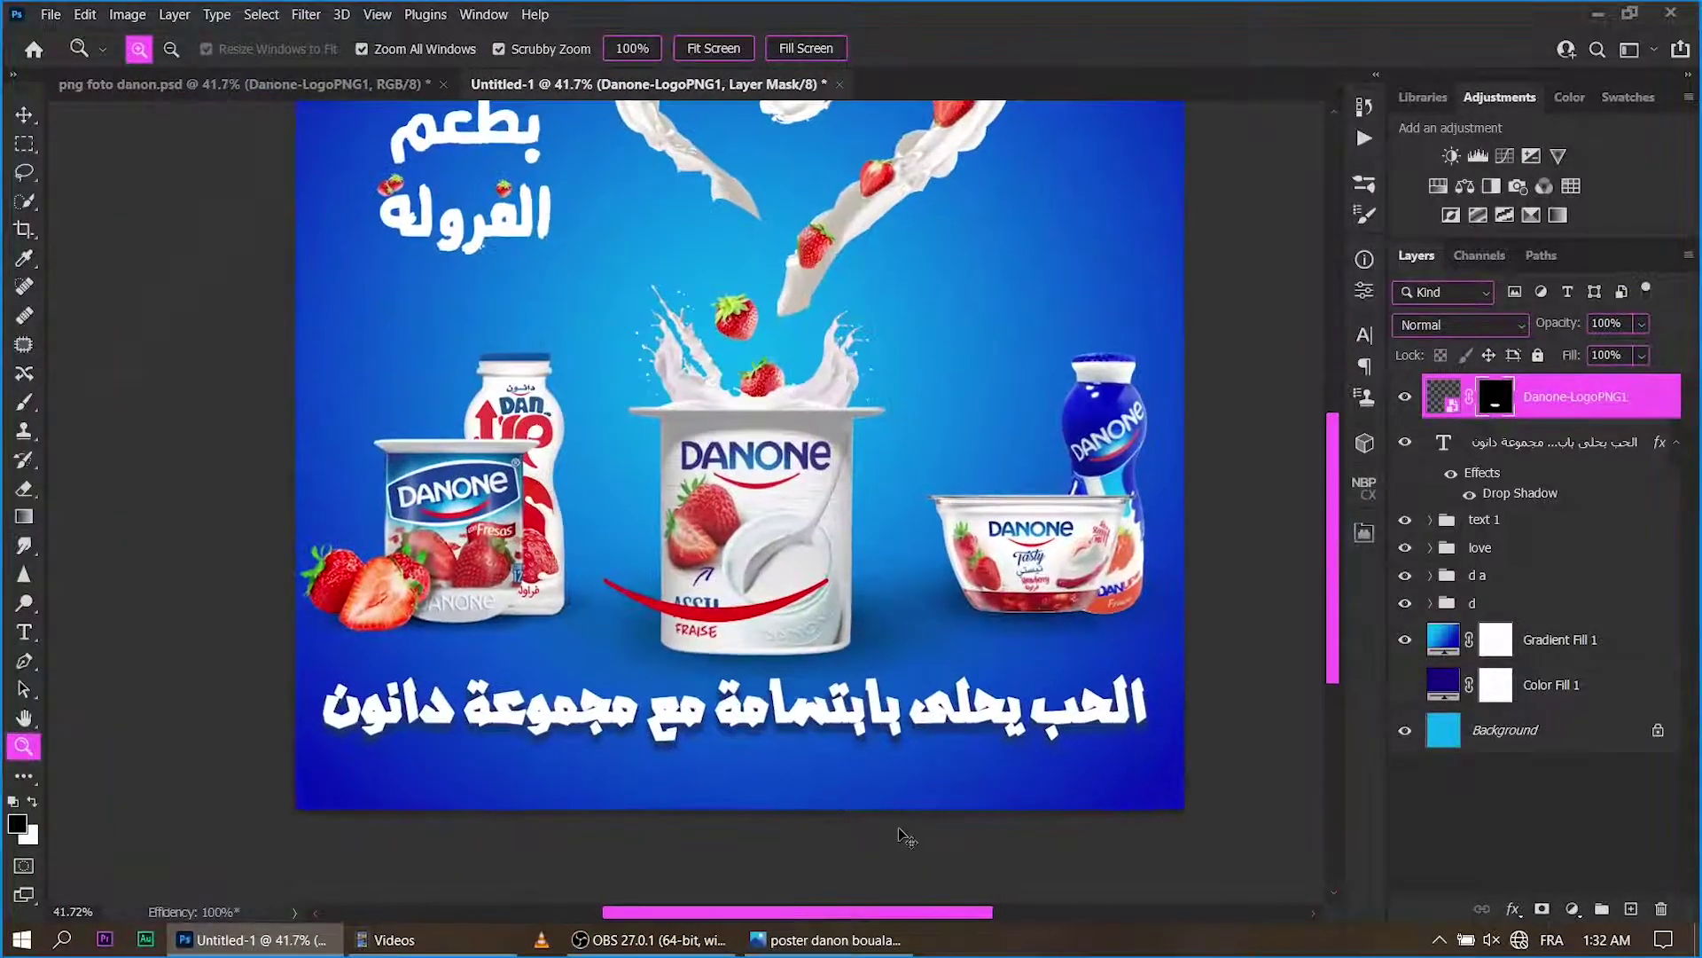
# Move the red smile below the slogan and stamp a merged poster copy onto a new layer.
pyautogui.hotkey('ctrl', 't')
pyautogui.moveTo(761, 600); pyautogui.dragTo(790, 774)
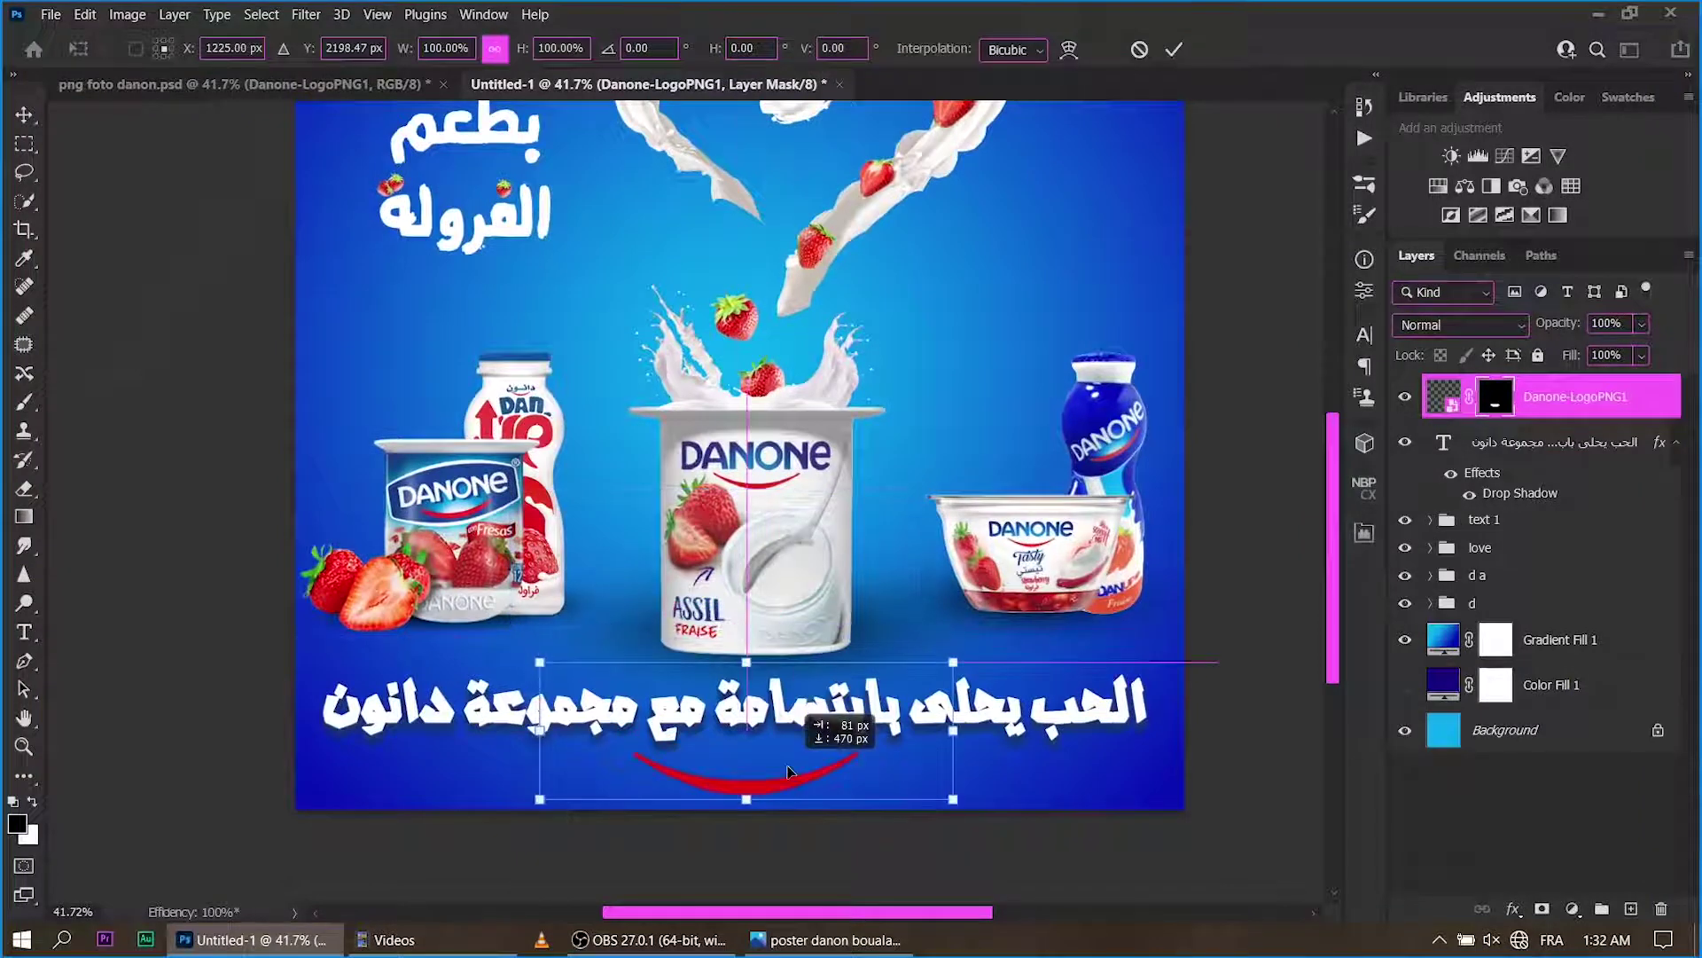
pyautogui.click(1174, 49)
pyautogui.press('z')
pyautogui.scroll(-3, 683, 514)
pyautogui.scroll(1, 682, 514)
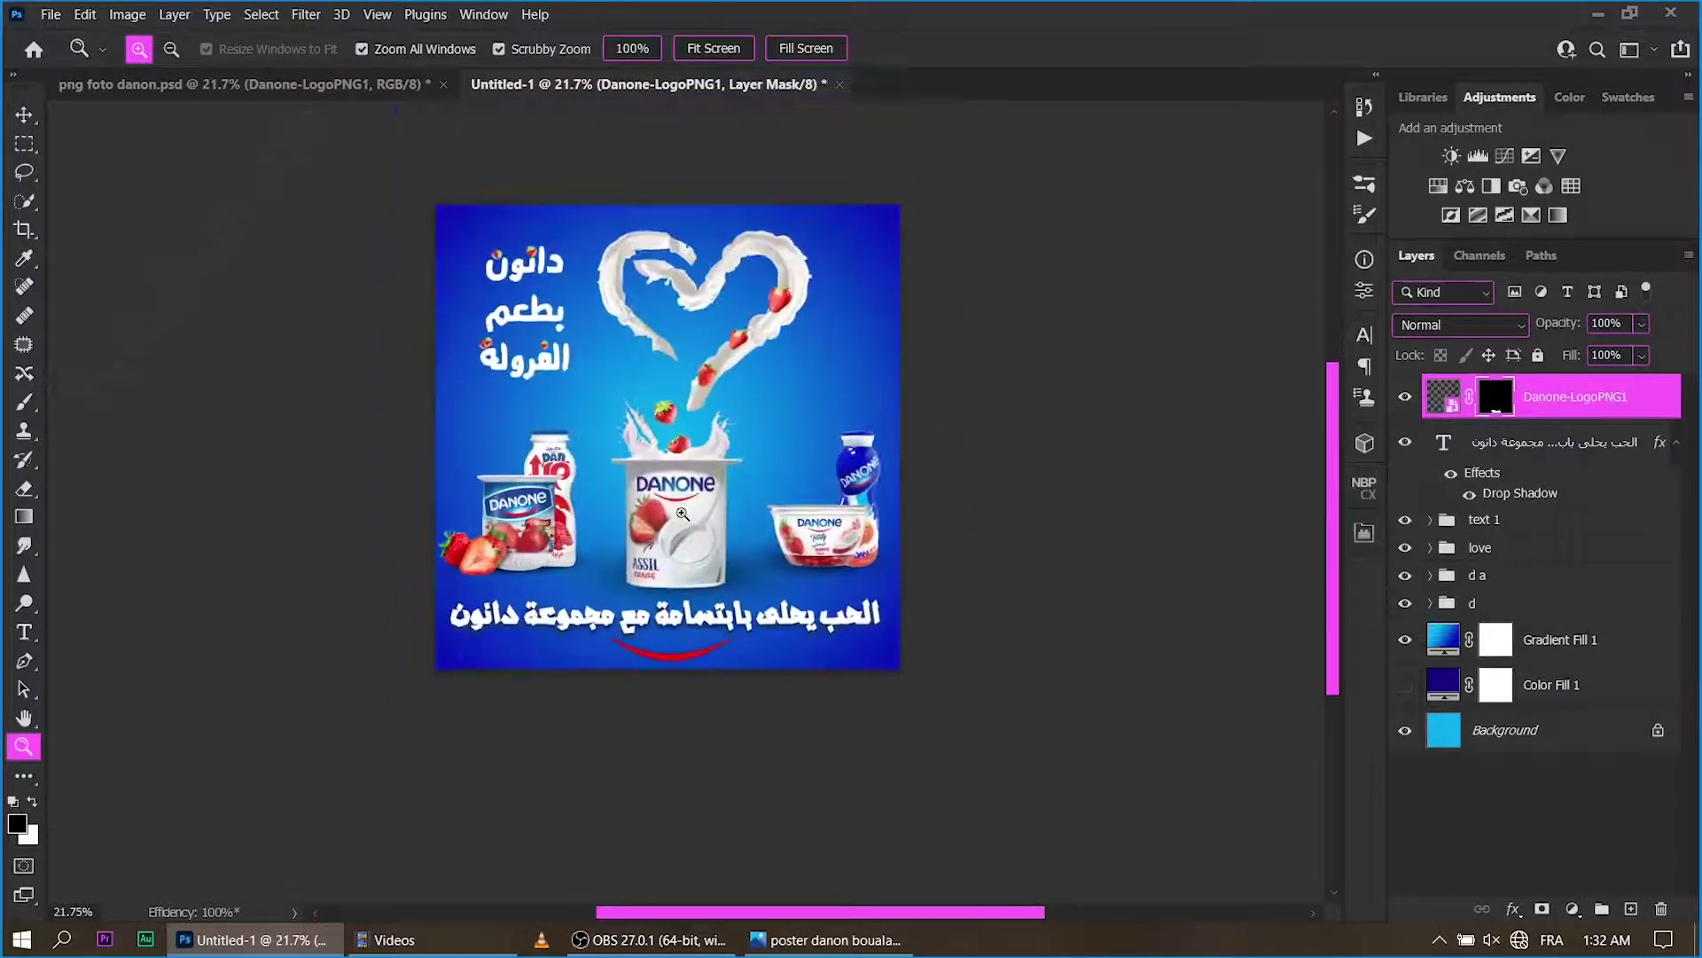
pyautogui.hotkey('ctrl', 'shift', 'alt', 'e')
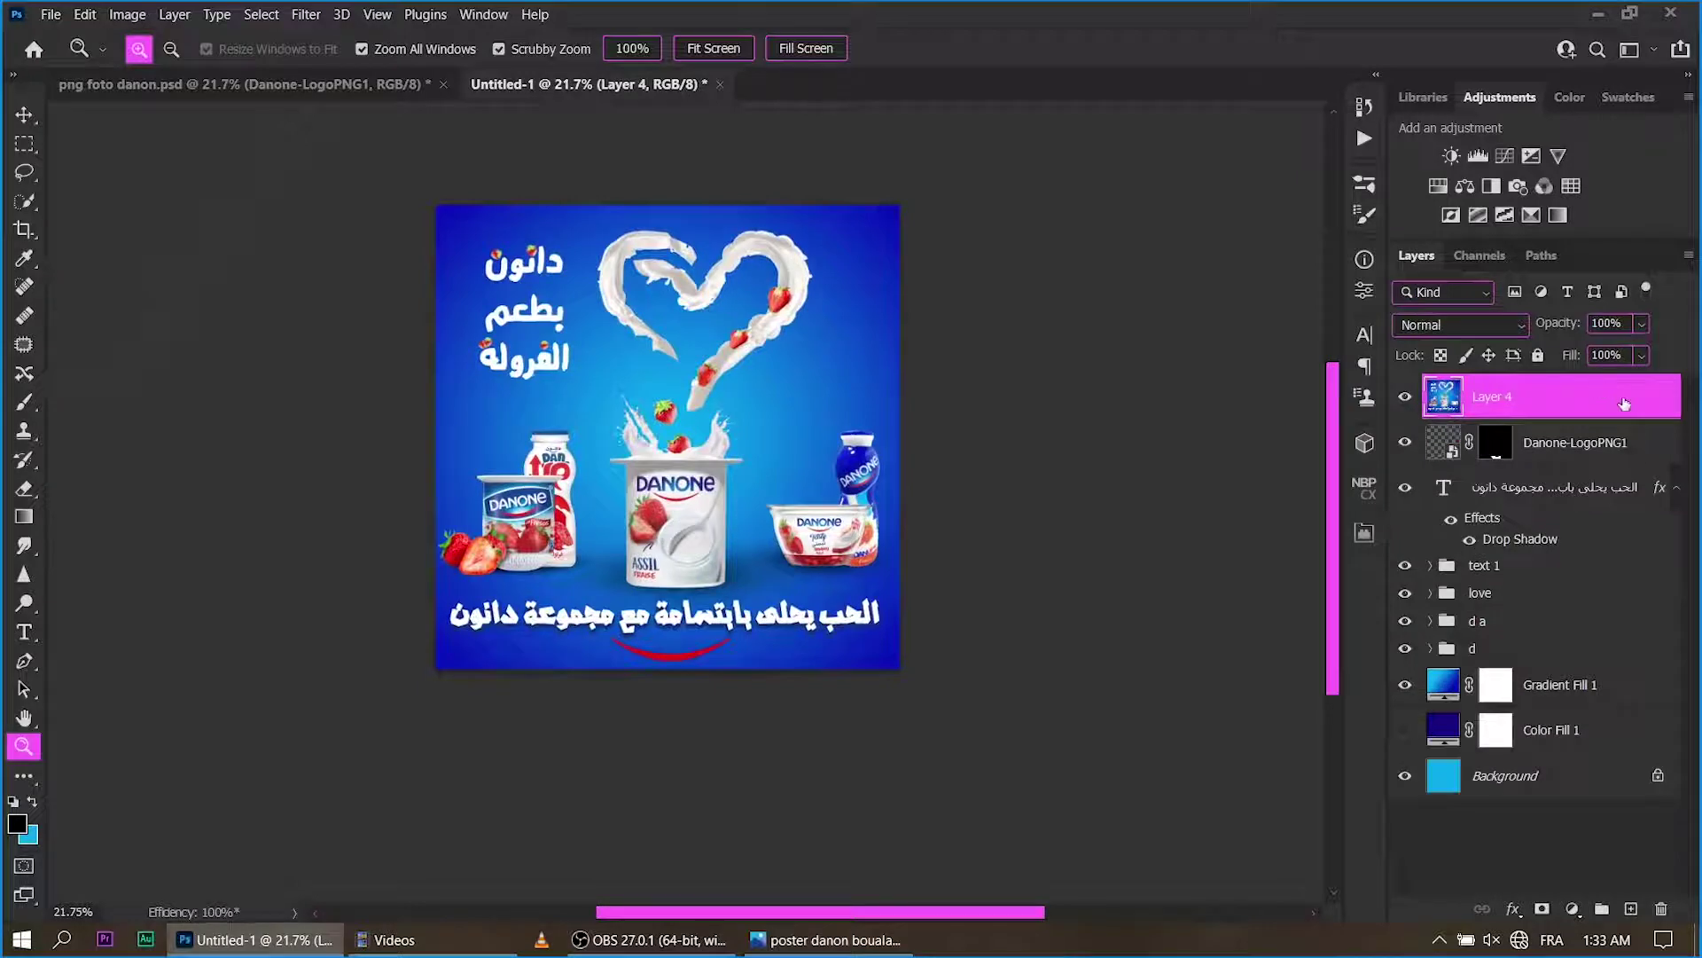
# In Camera Raw, raise contrast to +11 and highlights to +16, and darken shadows slightly.
pyautogui.click(302, 14)
pyautogui.click(398, 181)
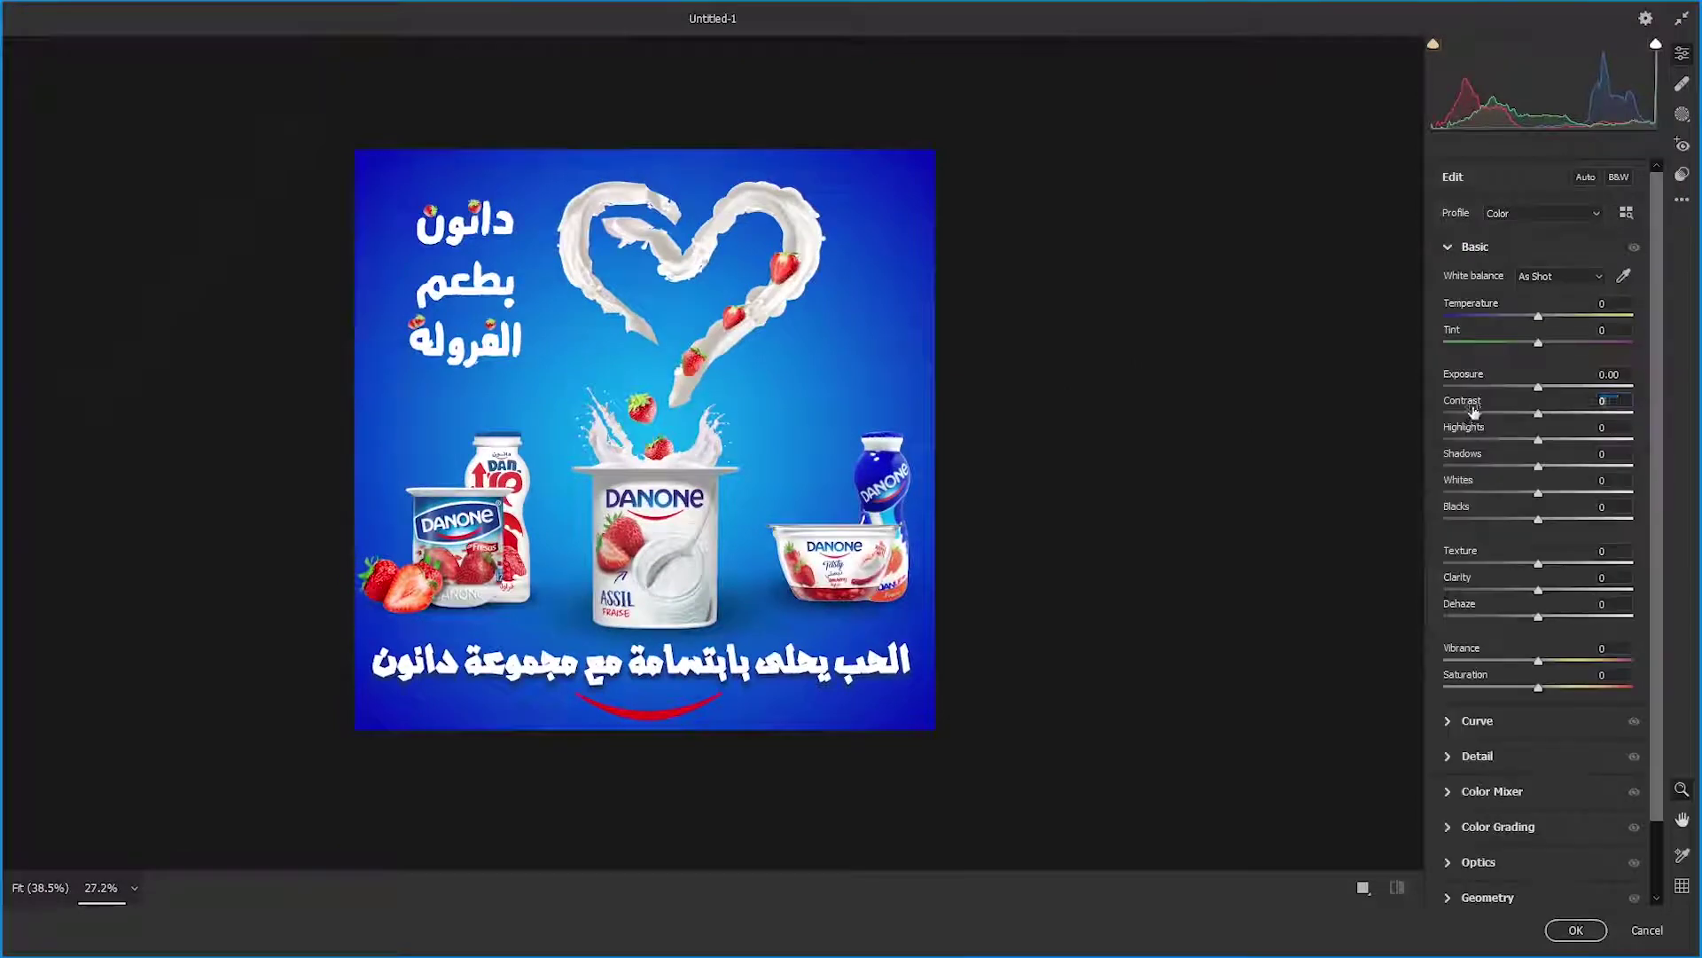
pyautogui.moveTo(1474, 410); pyautogui.dragTo(1484, 410)
pyautogui.moveTo(1467, 434); pyautogui.dragTo(1482, 435)
pyautogui.moveTo(1465, 459); pyautogui.dragTo(1459, 459)
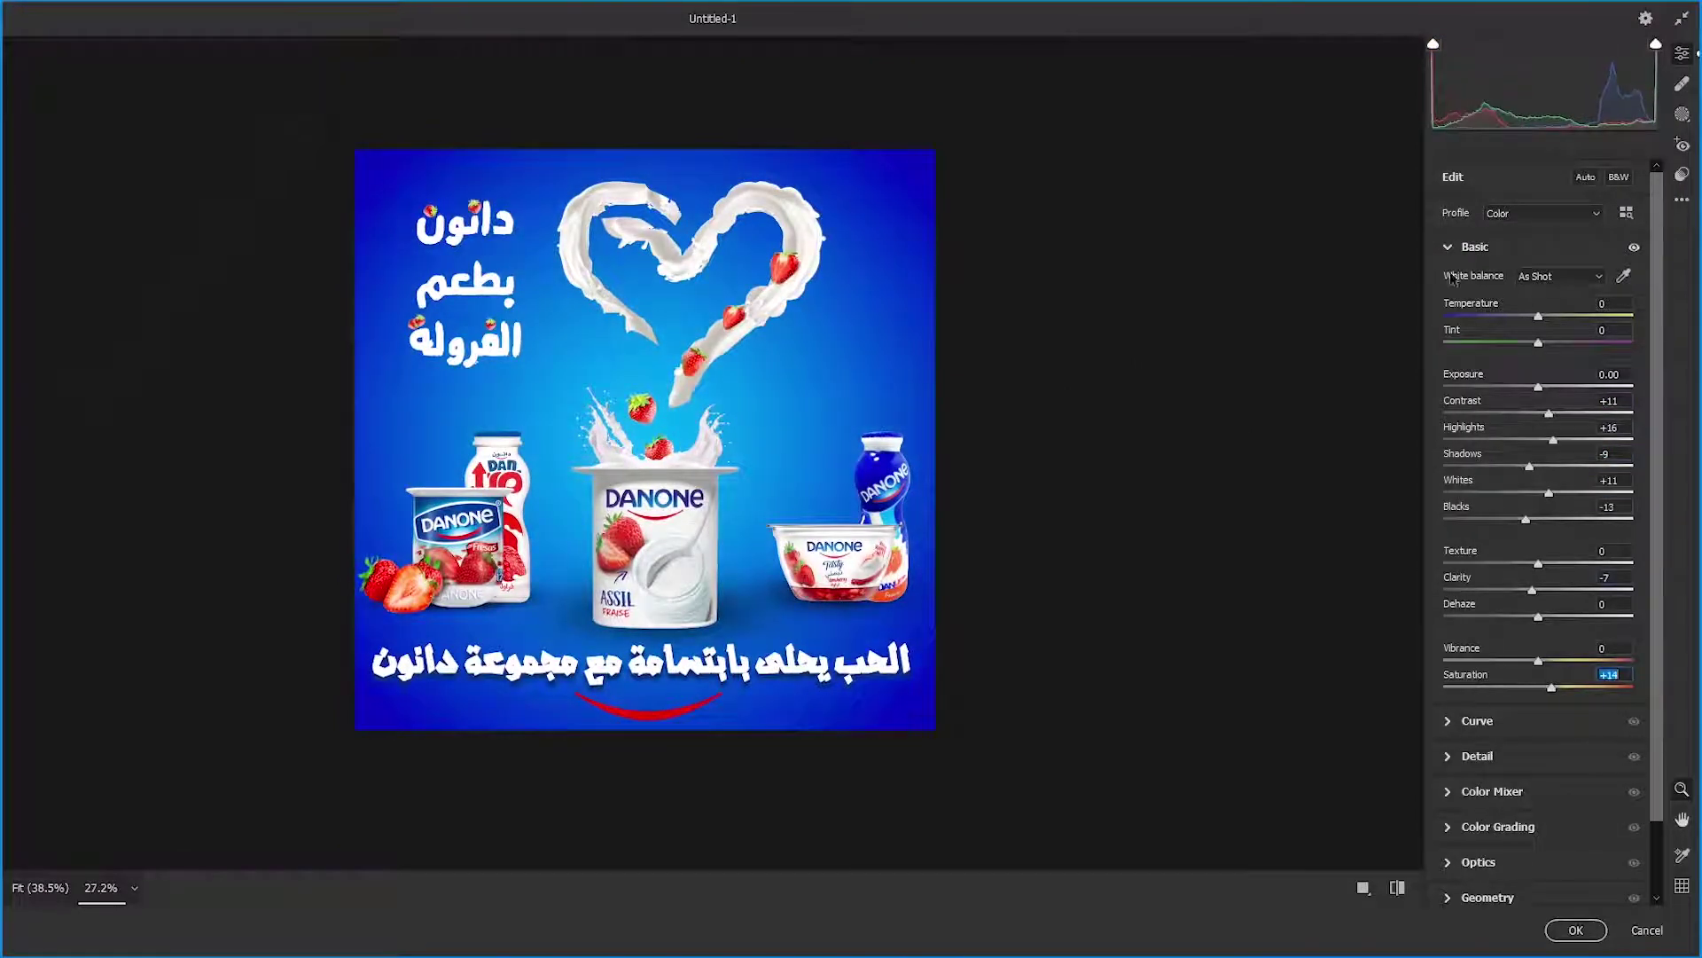
pyautogui.click(1473, 246)
# Lighten the background blues with Color Mixer saturation and review the Optics settings.
pyautogui.click(1492, 353)
pyautogui.click(1507, 410)
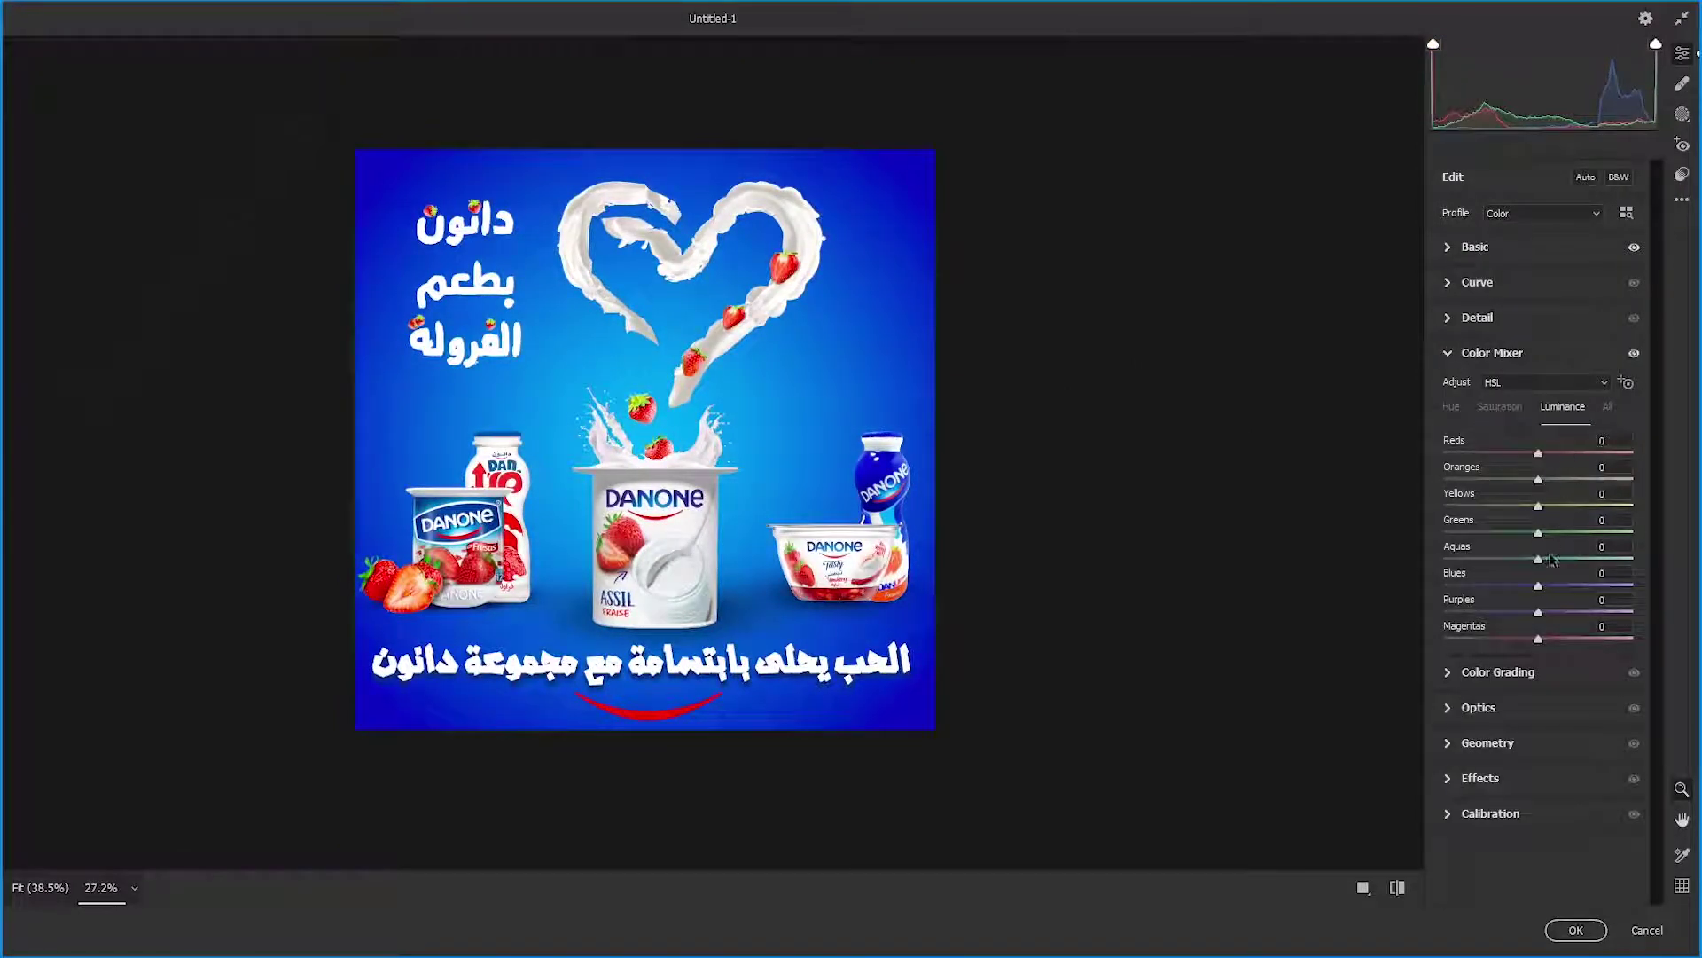
pyautogui.moveTo(1538, 558); pyautogui.dragTo(1565, 559)
pyautogui.click(1467, 707)
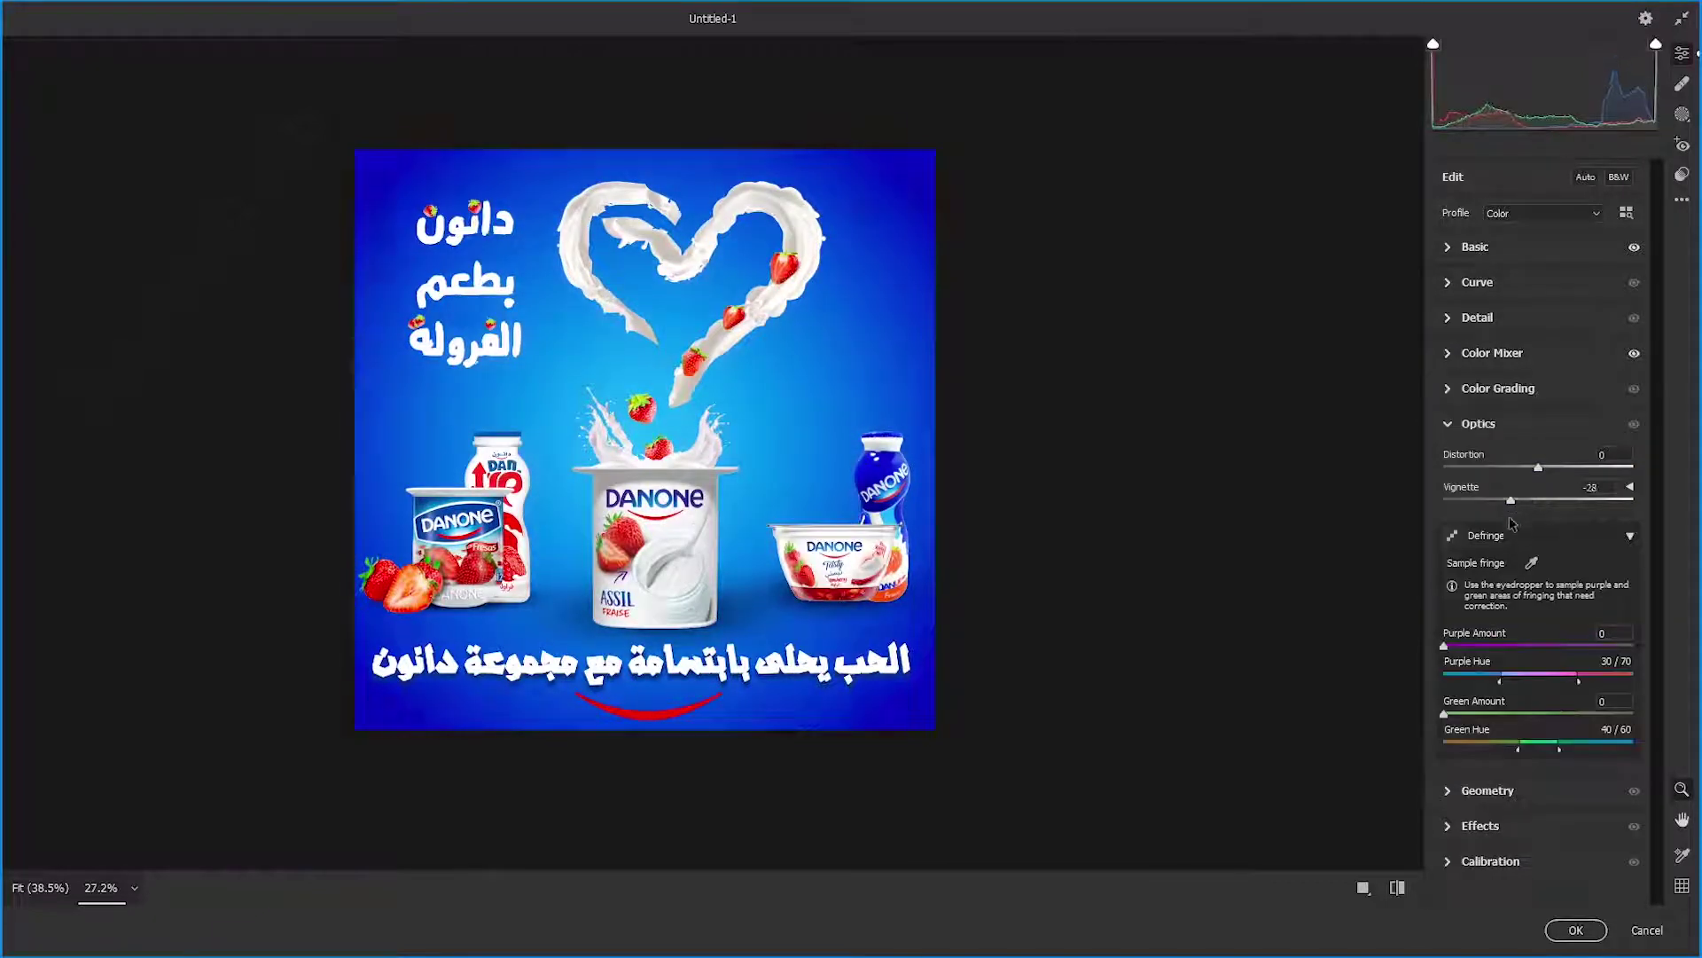
# Brighten the Point Curve by pulling in the white point and lifting the midtones.
pyautogui.click(1474, 282)
pyautogui.moveTo(1636, 336); pyautogui.dragTo(1616, 340)
pyautogui.click(1529, 428)
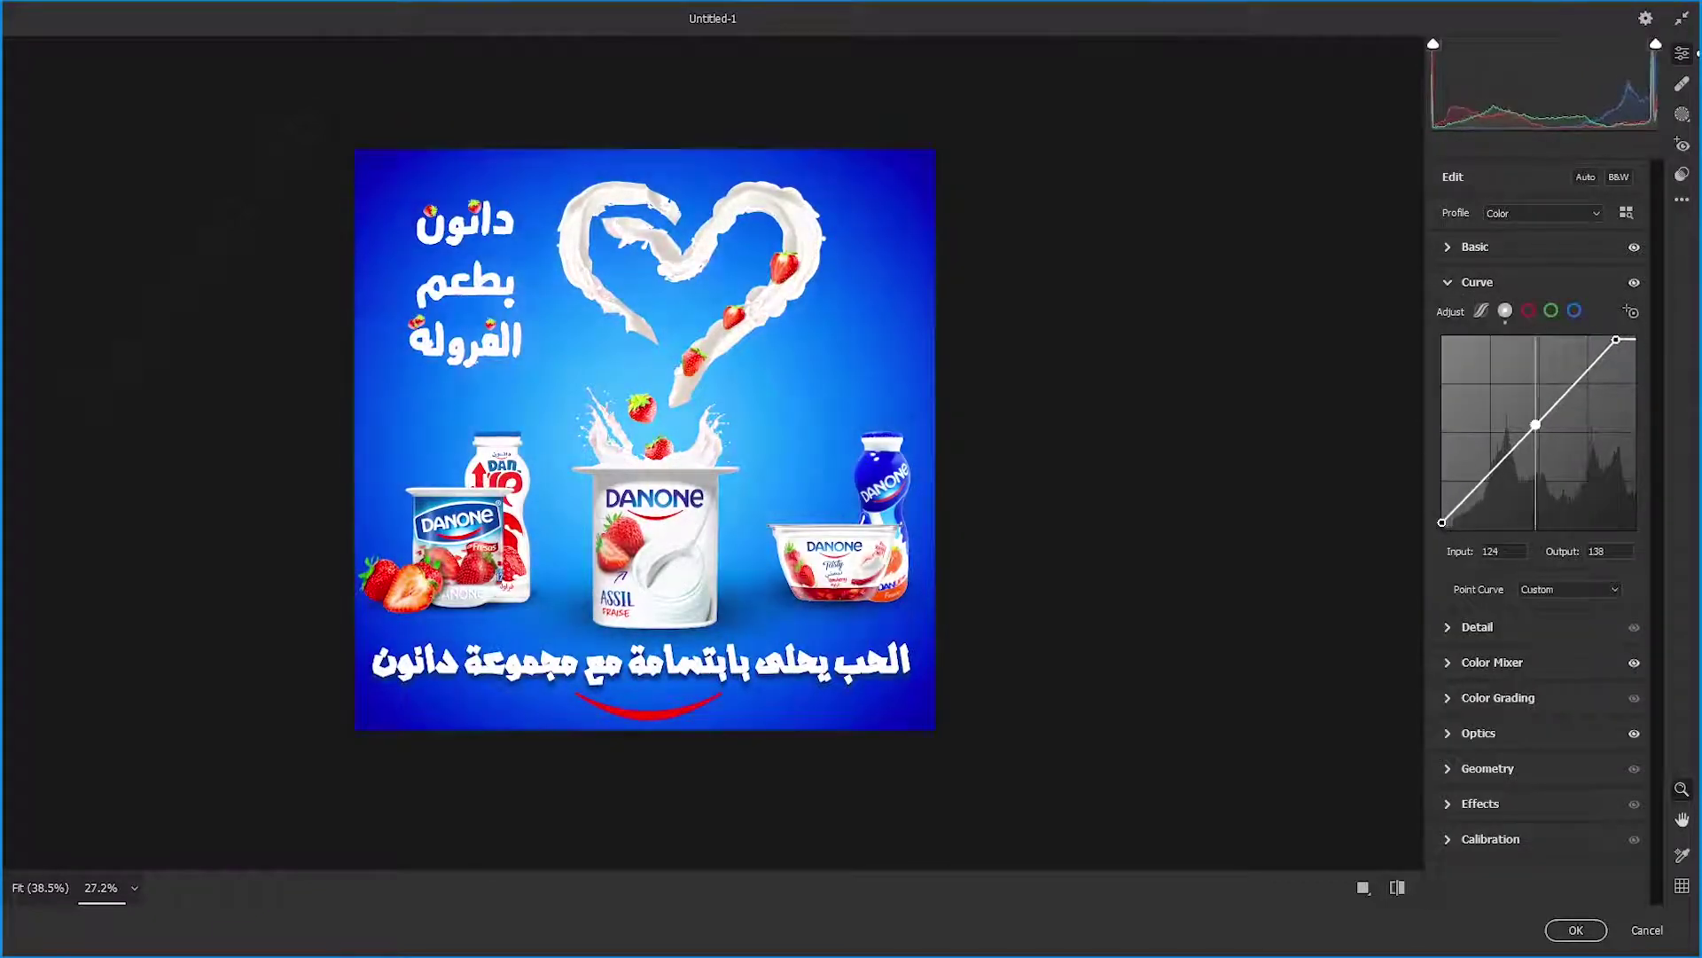
pyautogui.click(1570, 390)
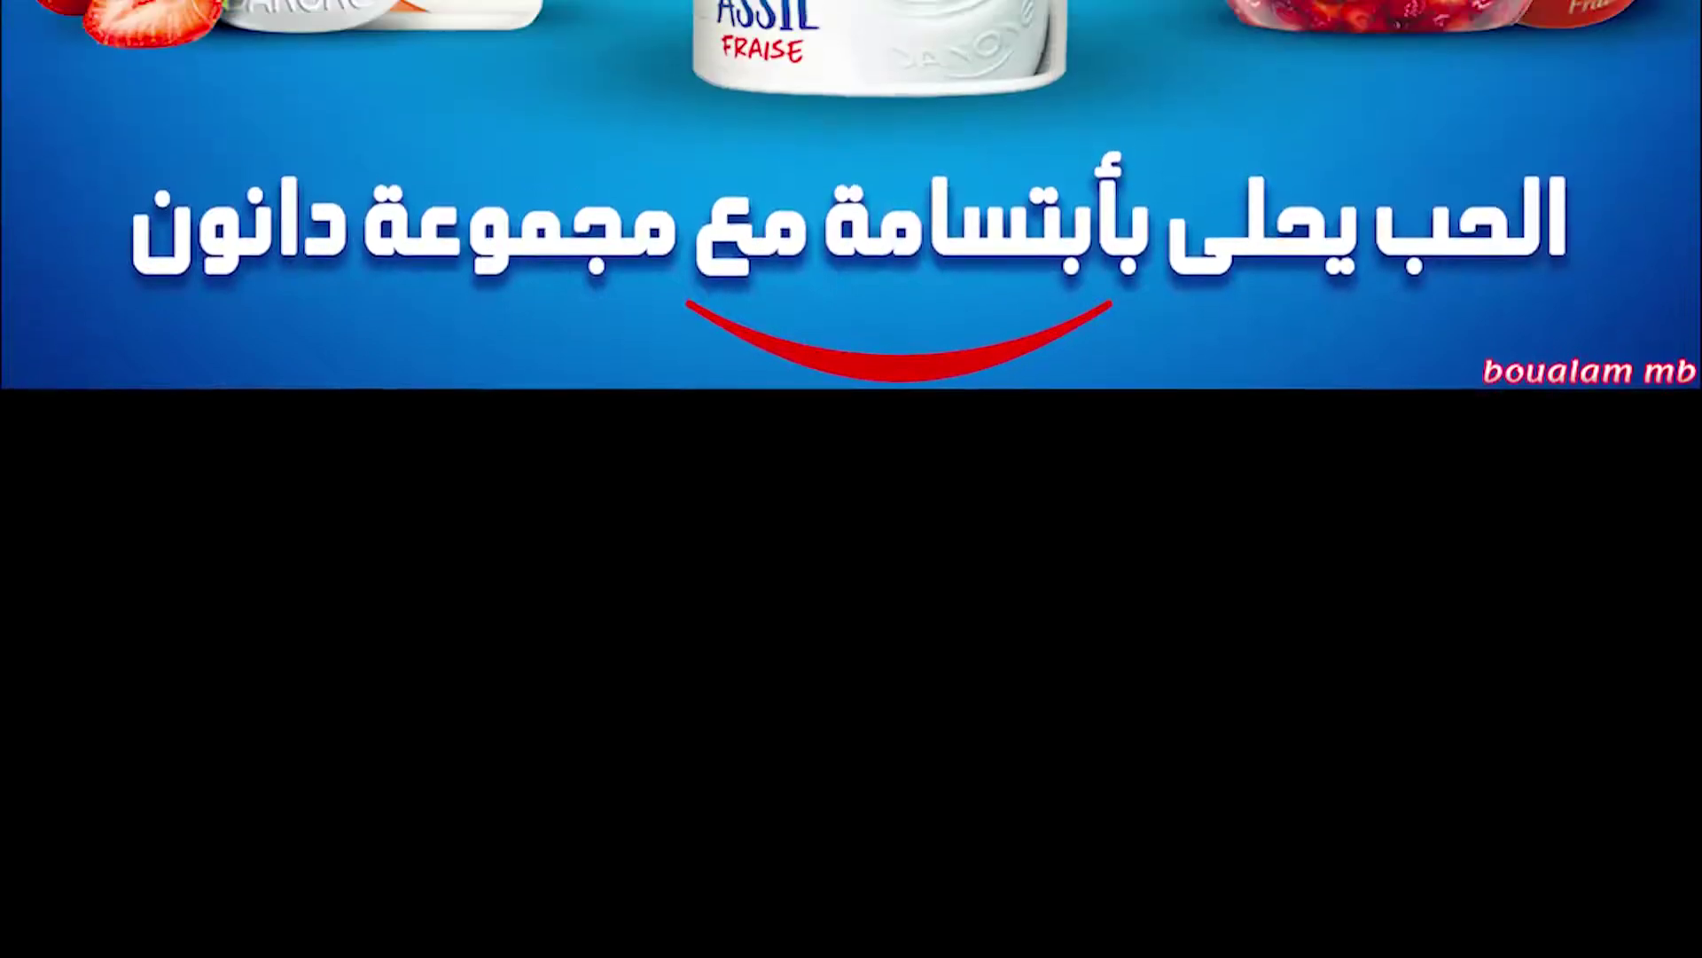